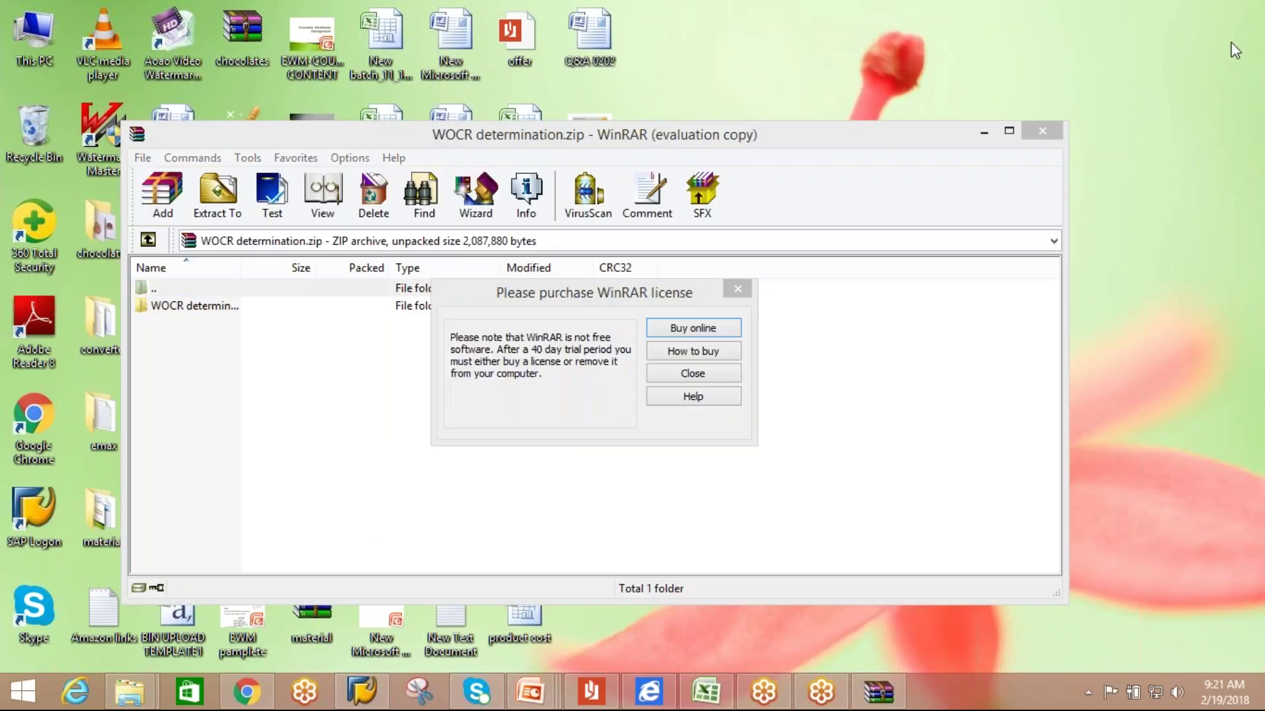
Dismiss the WinRAR license purchase notice and close the WOCR determination.zip archive window
click(1046, 127)
click(785, 313)
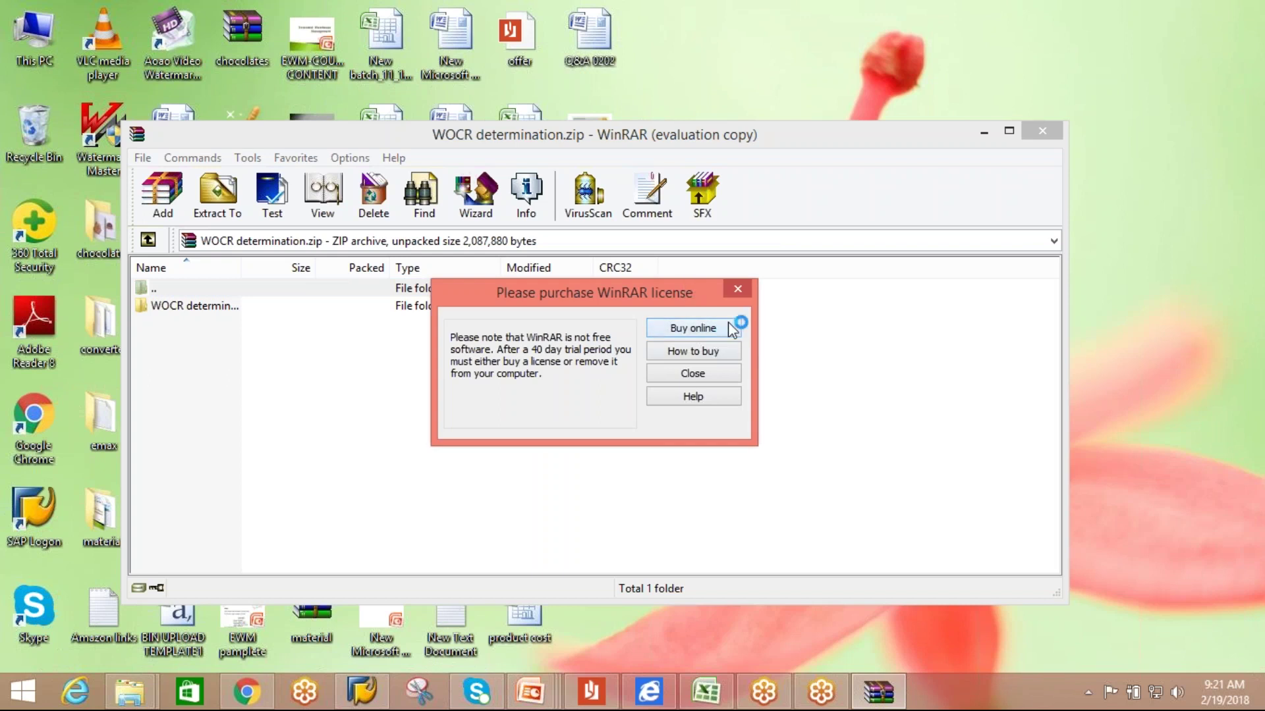
click(641, 675)
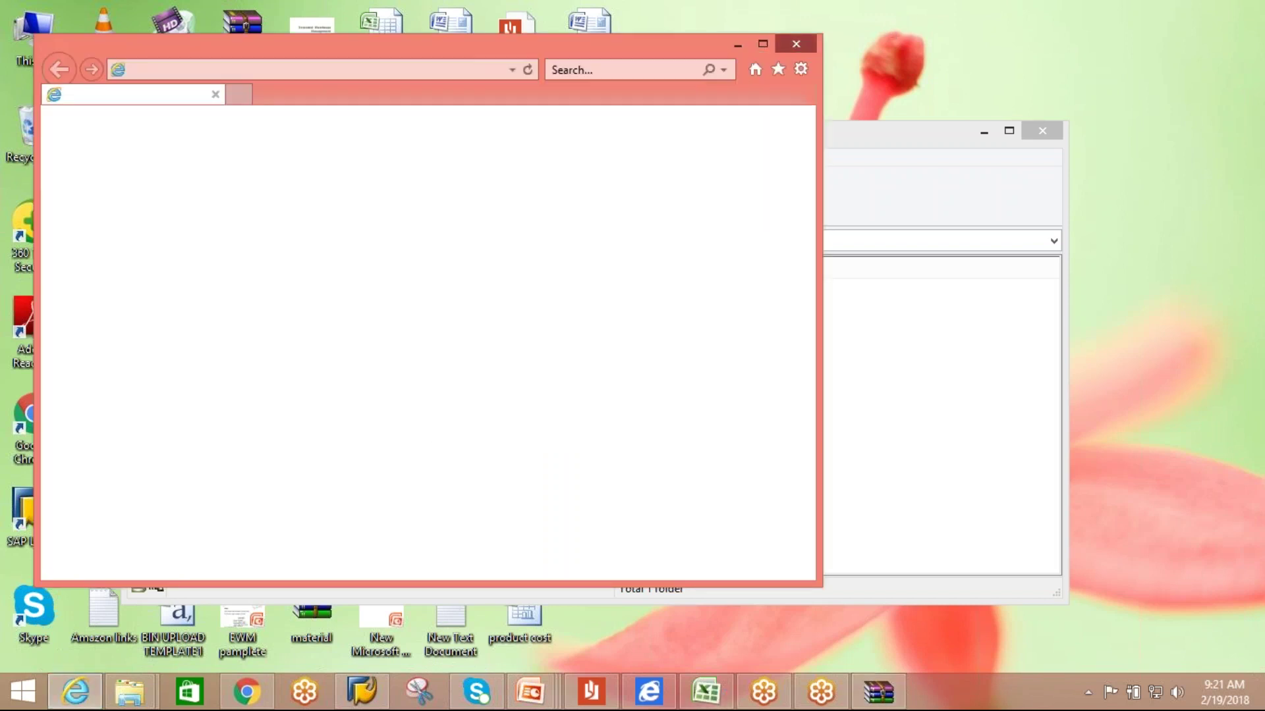
click(797, 44)
click(742, 290)
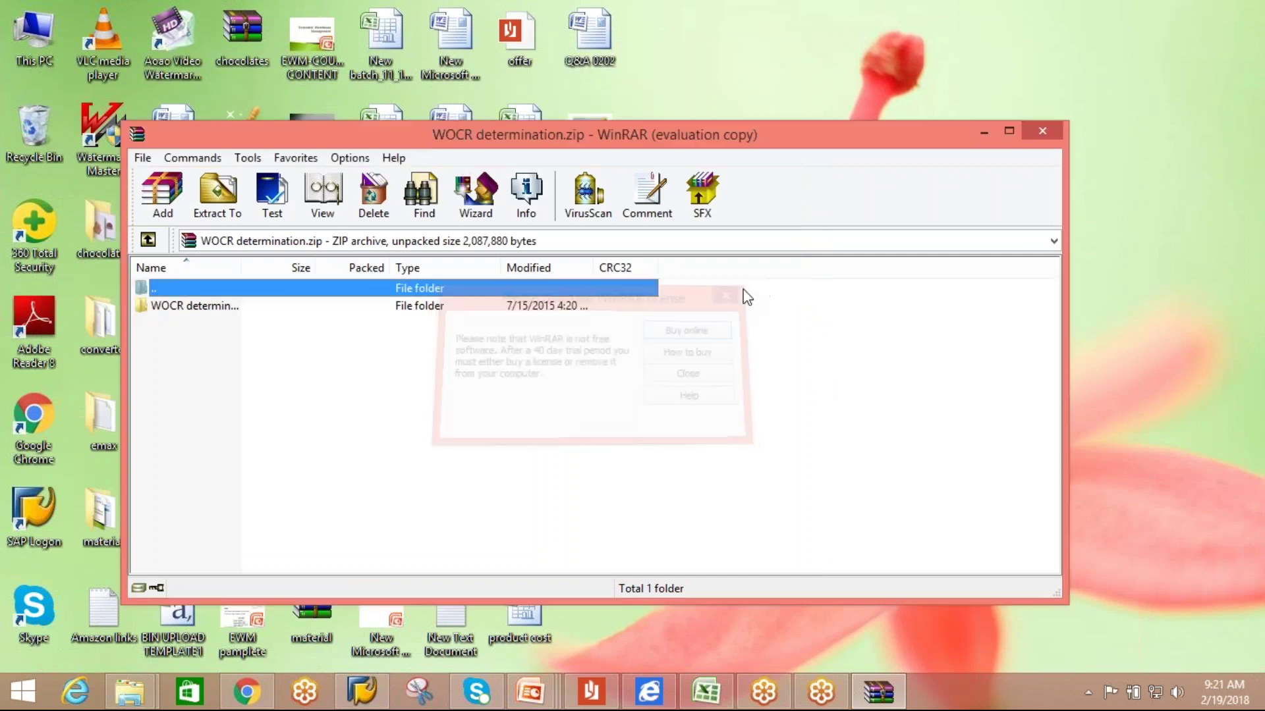
click(1043, 131)
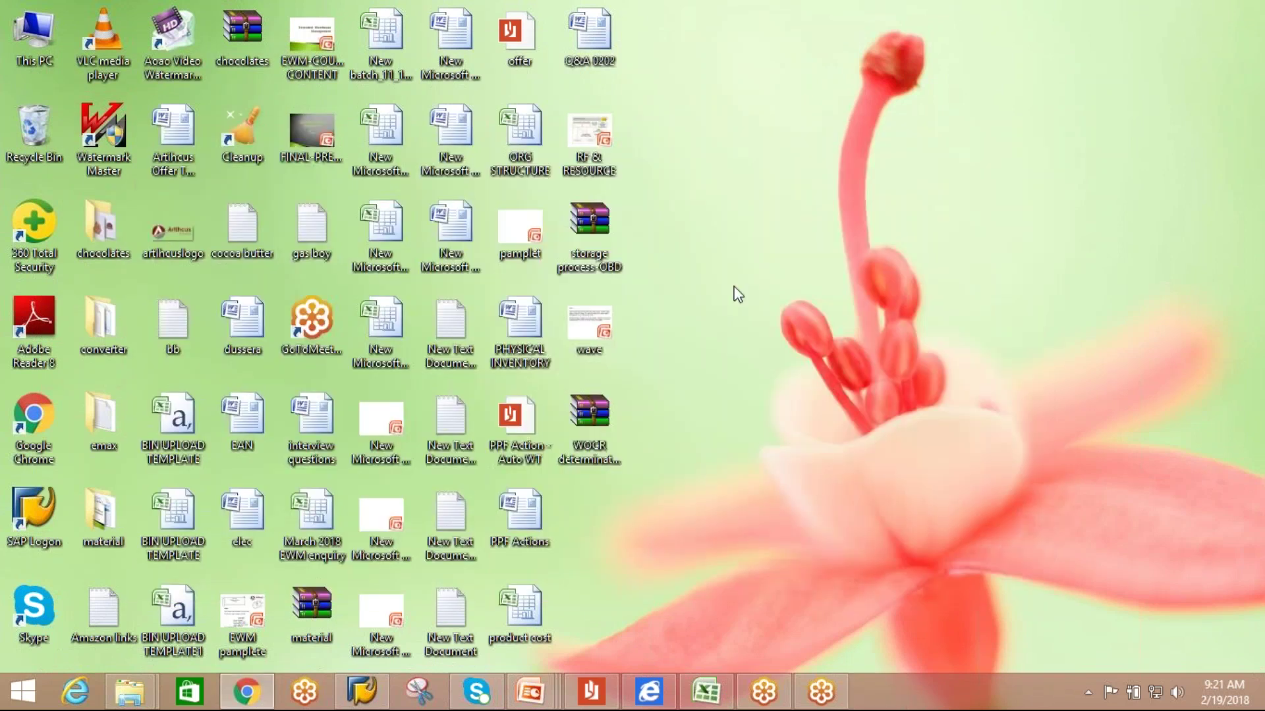
Create 'New Text Document (4)' on the desktop and open it maximized in Notepad
right_click(808, 330)
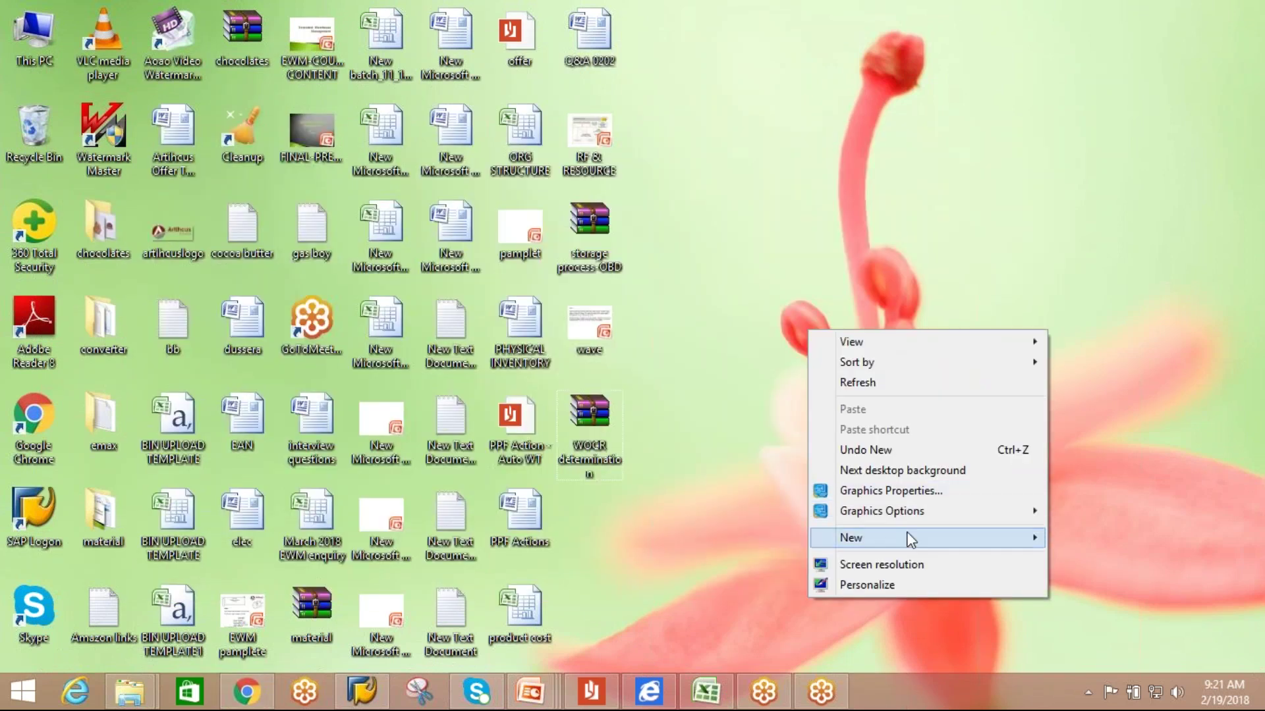
mouse_move(911, 540)
click(606, 498)
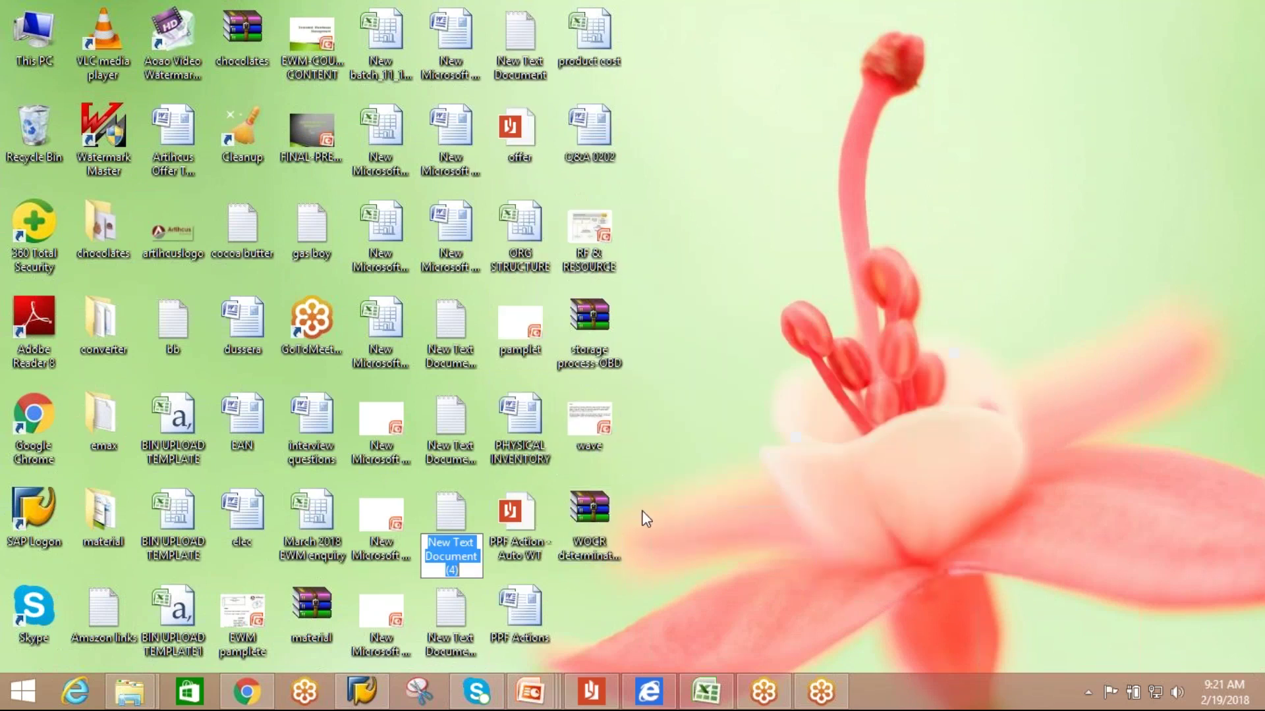
click(448, 523)
double_click(448, 522)
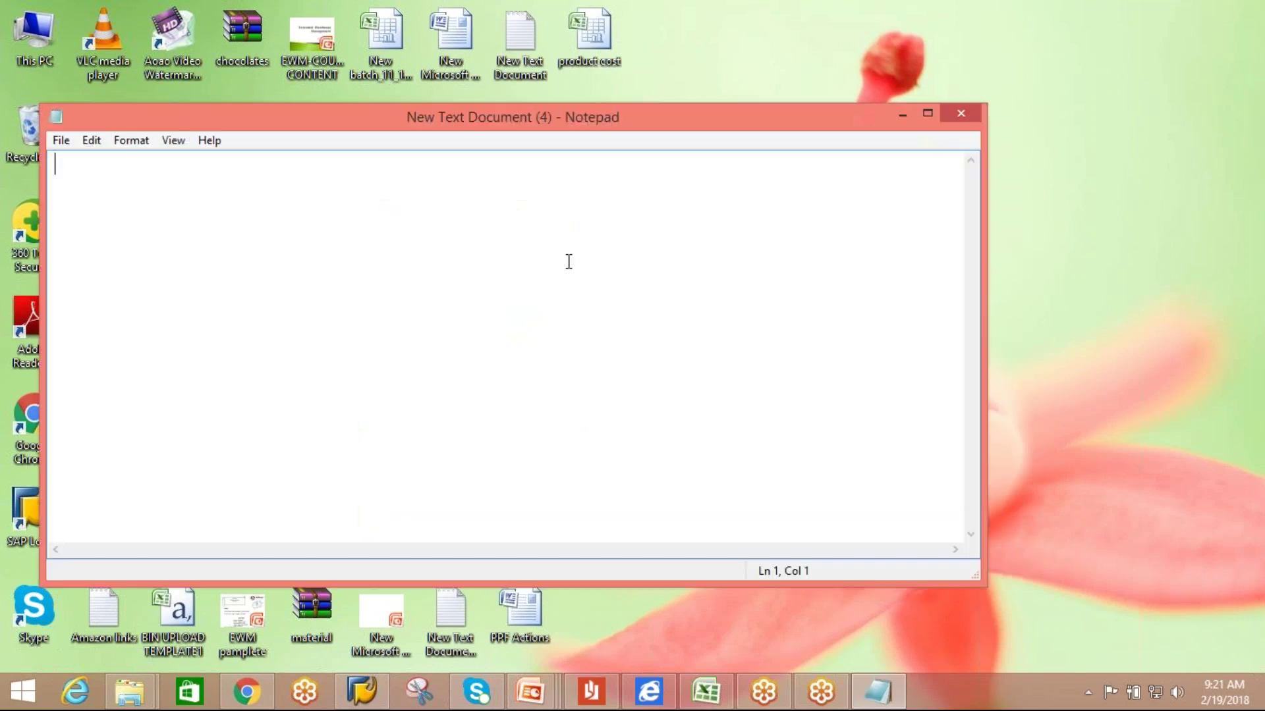
click(935, 116)
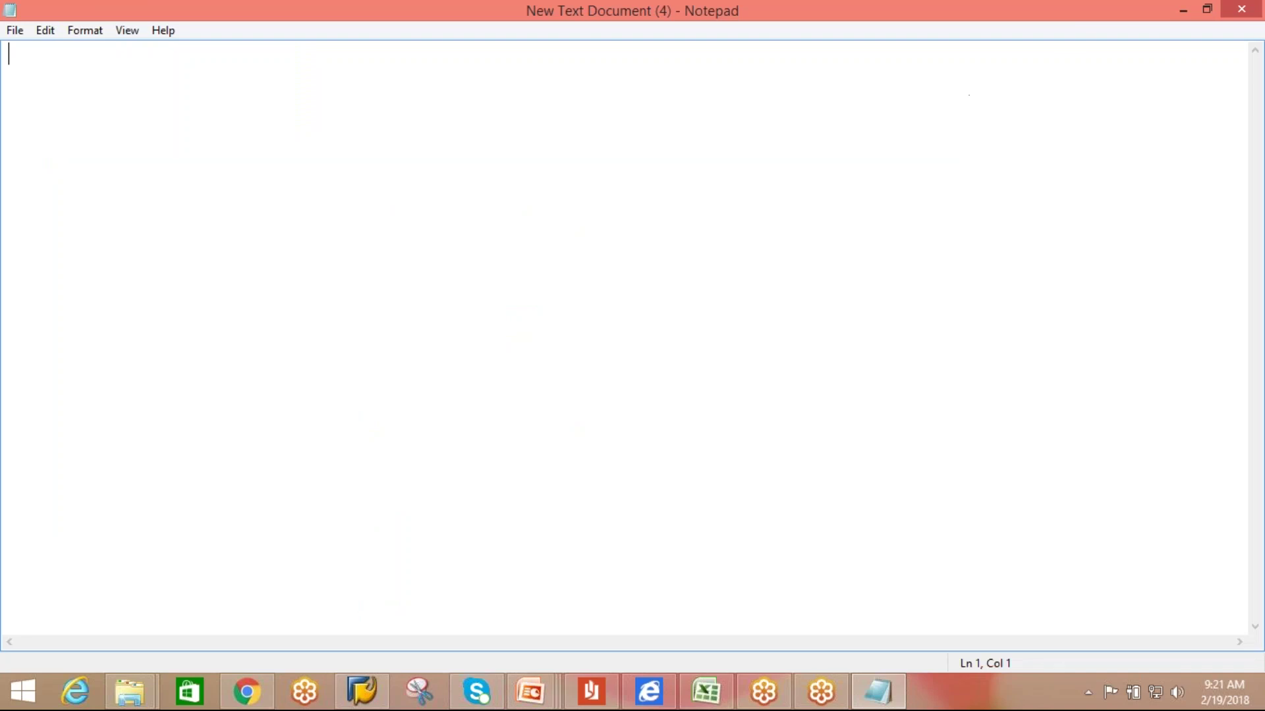
click(1070, 32)
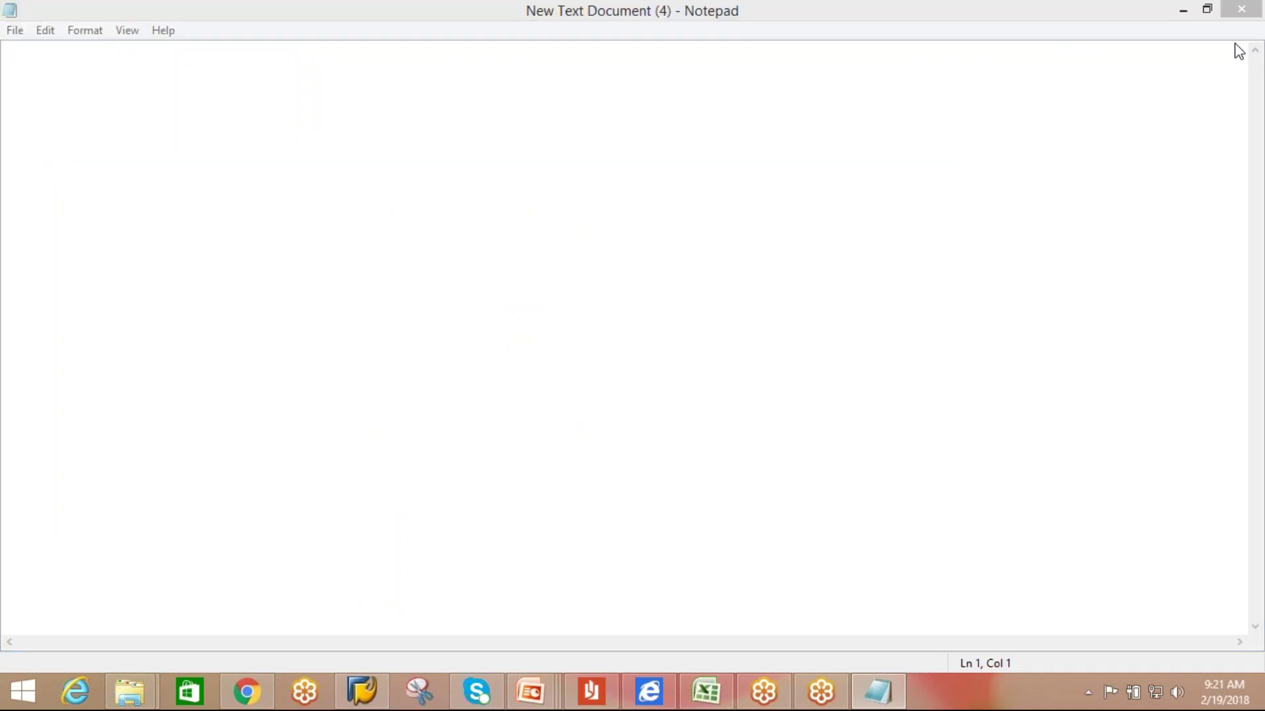
click(720, 533)
Open the EWM9.2 logon screen, then leave it without logging on
click(362, 692)
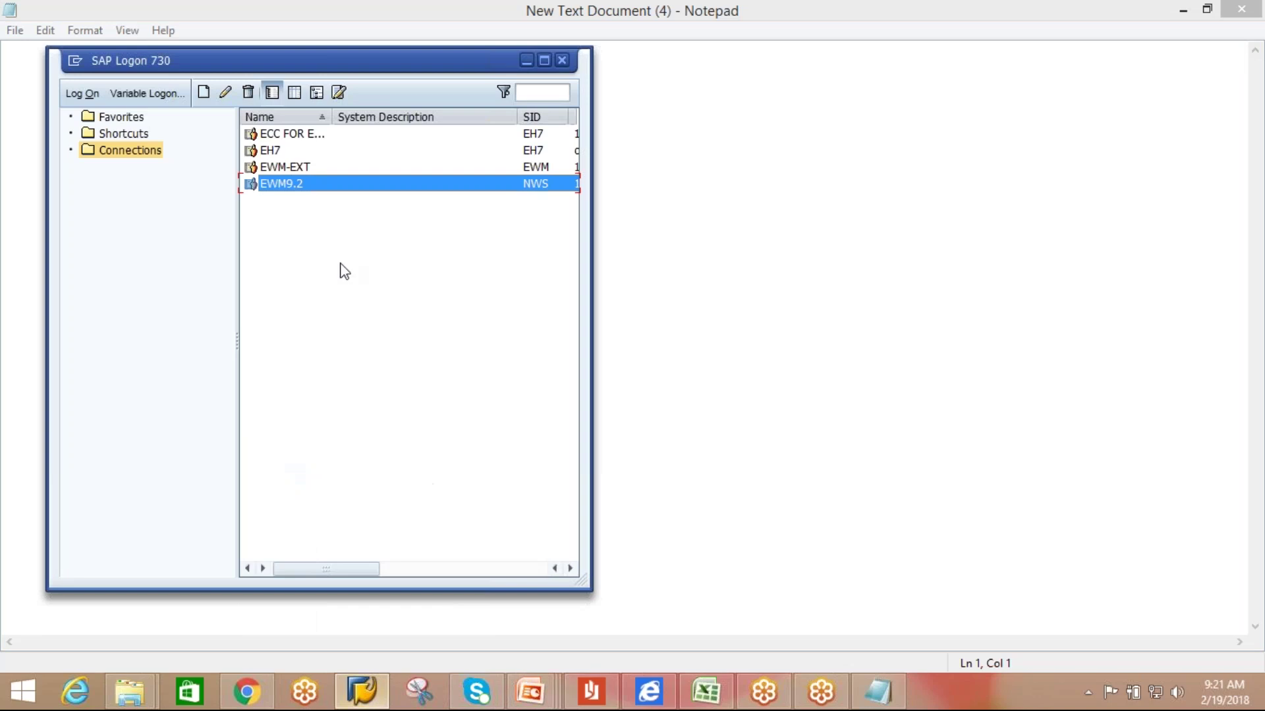
double_click(308, 185)
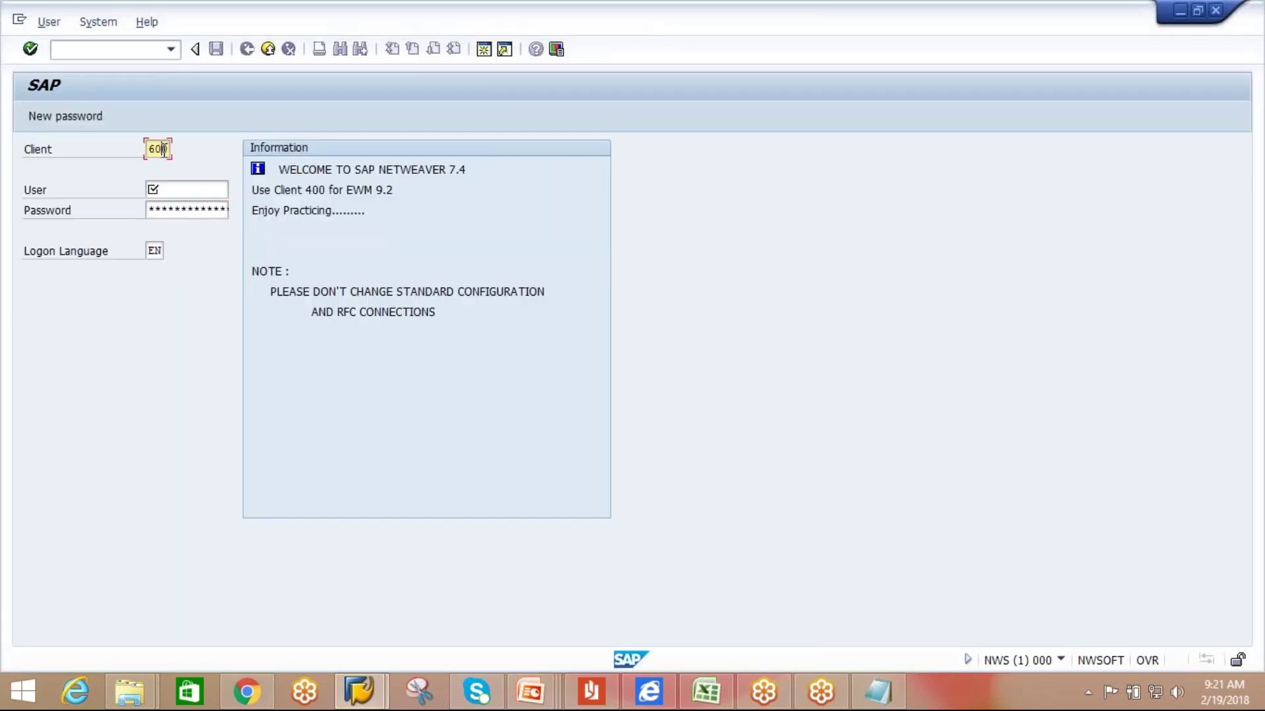
click(163, 150)
click(268, 49)
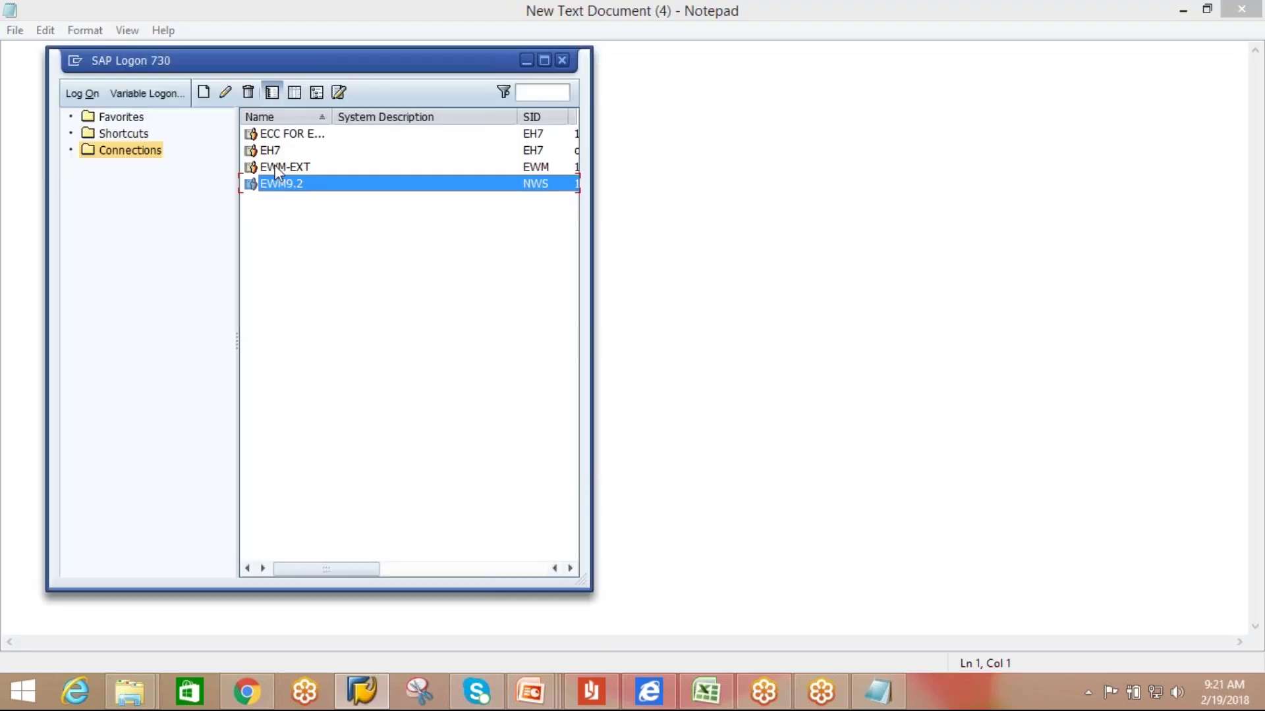
Connect to EWM-EXT and close the extra SAP logon window
double_click(277, 168)
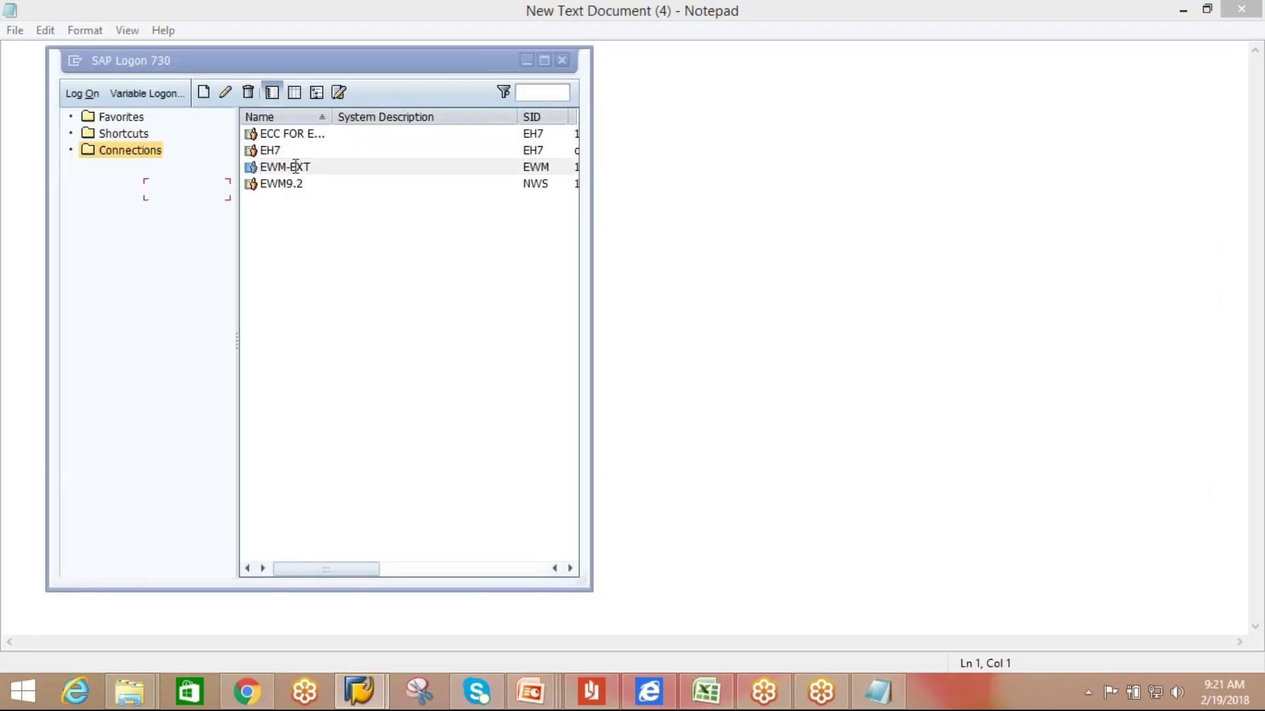
right_click(359, 691)
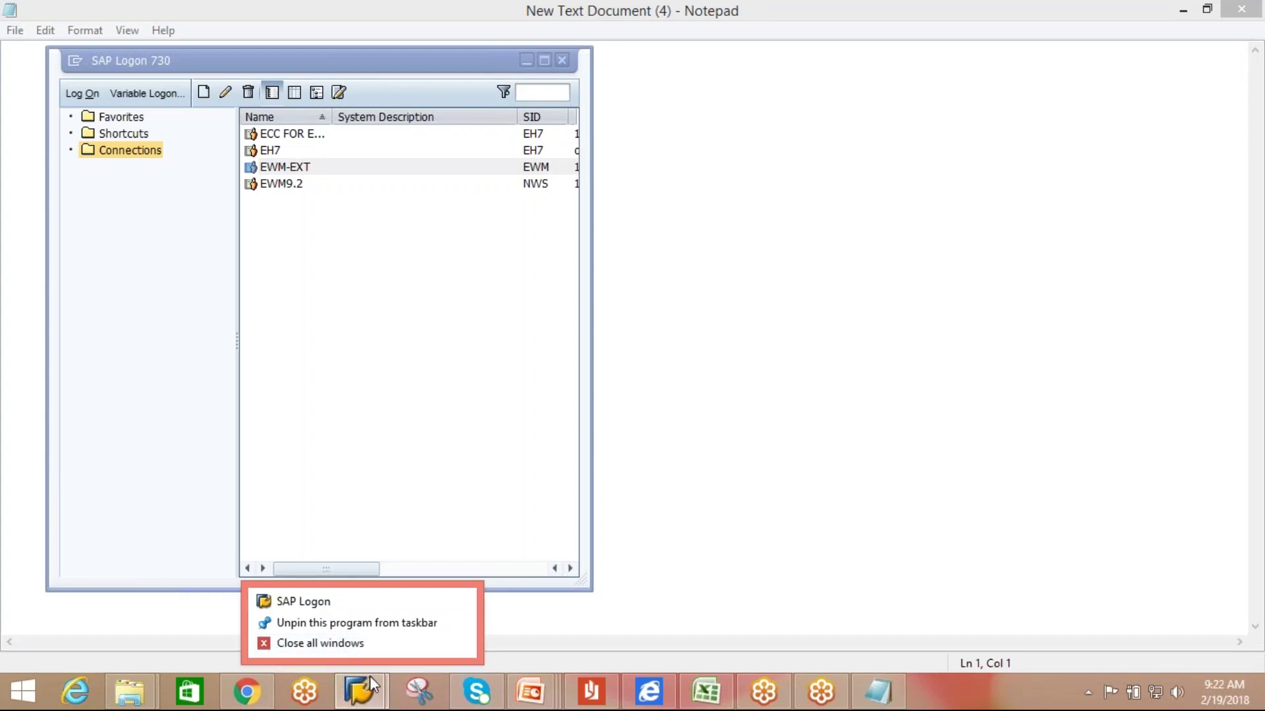
click(374, 690)
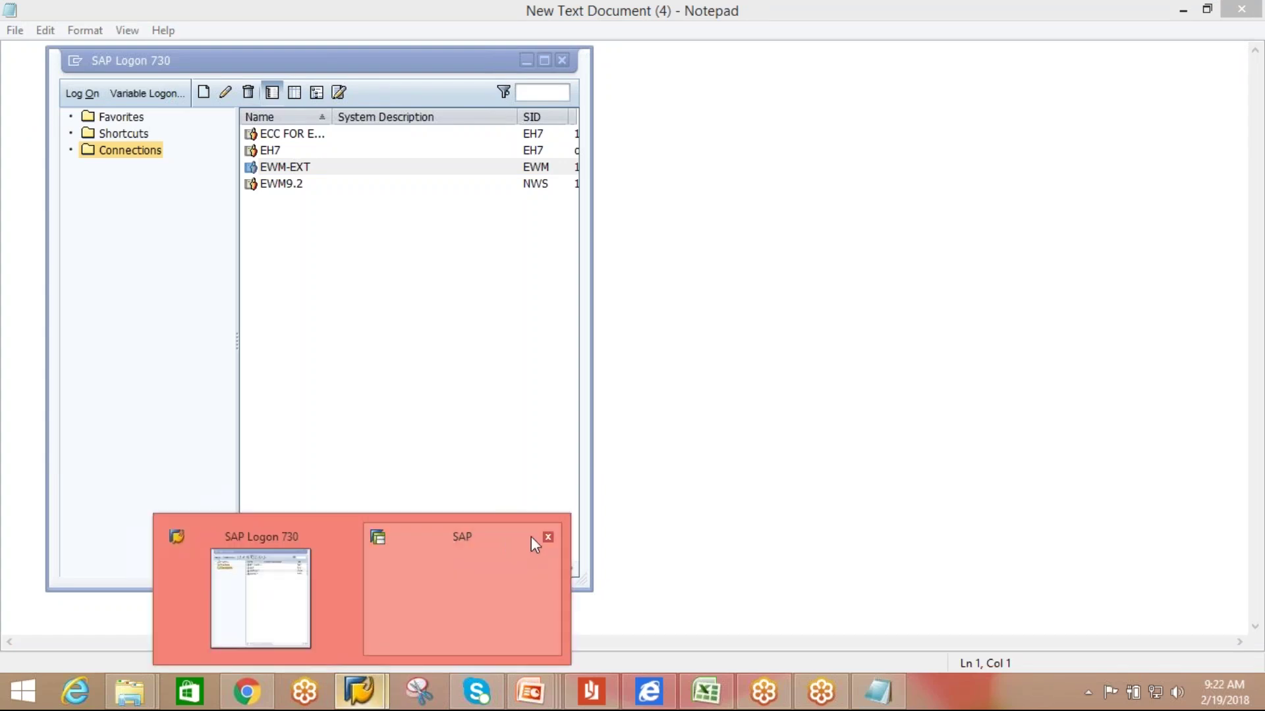
click(548, 537)
click(357, 527)
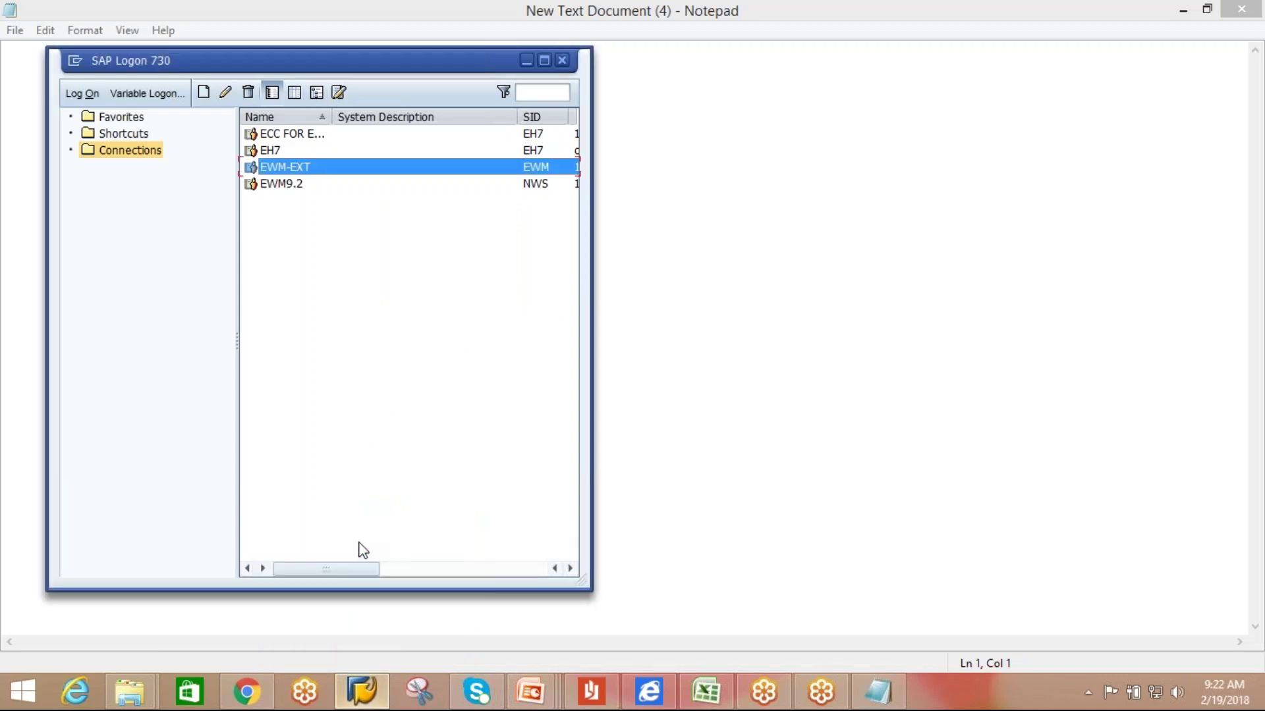
Log on to EWM-EXT with client 300 and a saved user, then cancel the duplicate logon
double_click(304, 171)
click(158, 148)
click(159, 166)
click(176, 190)
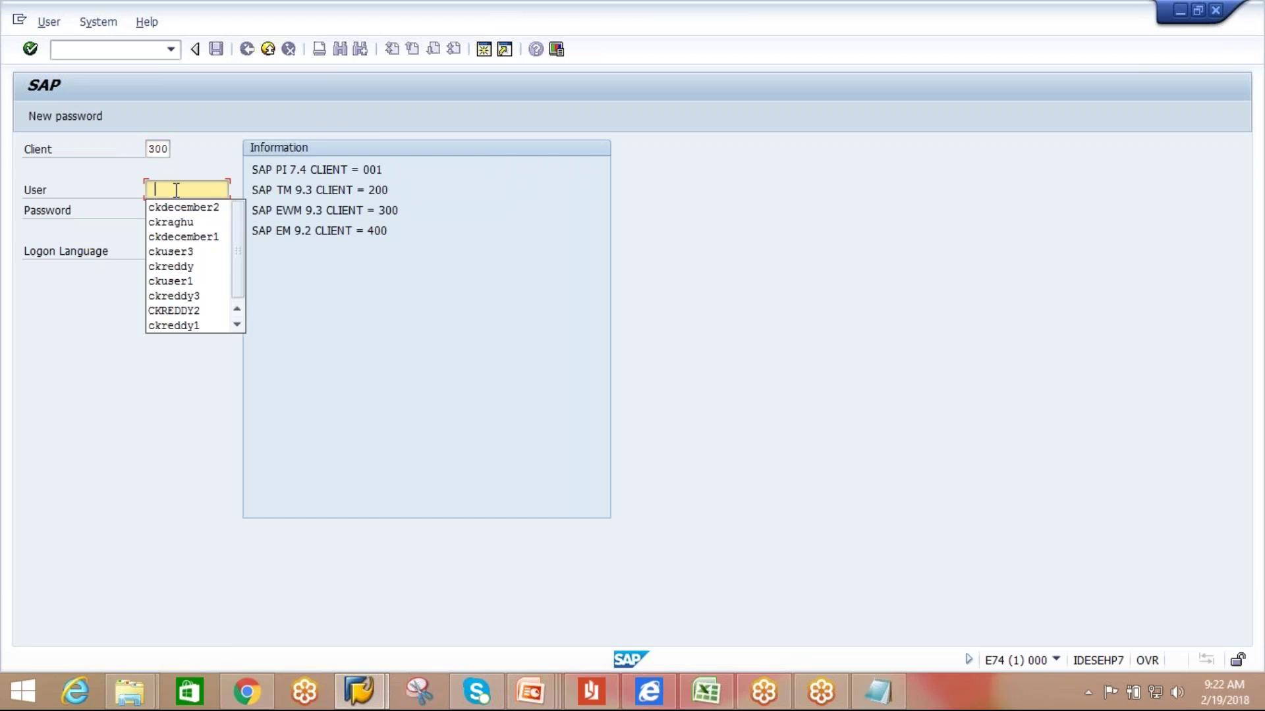
click(178, 209)
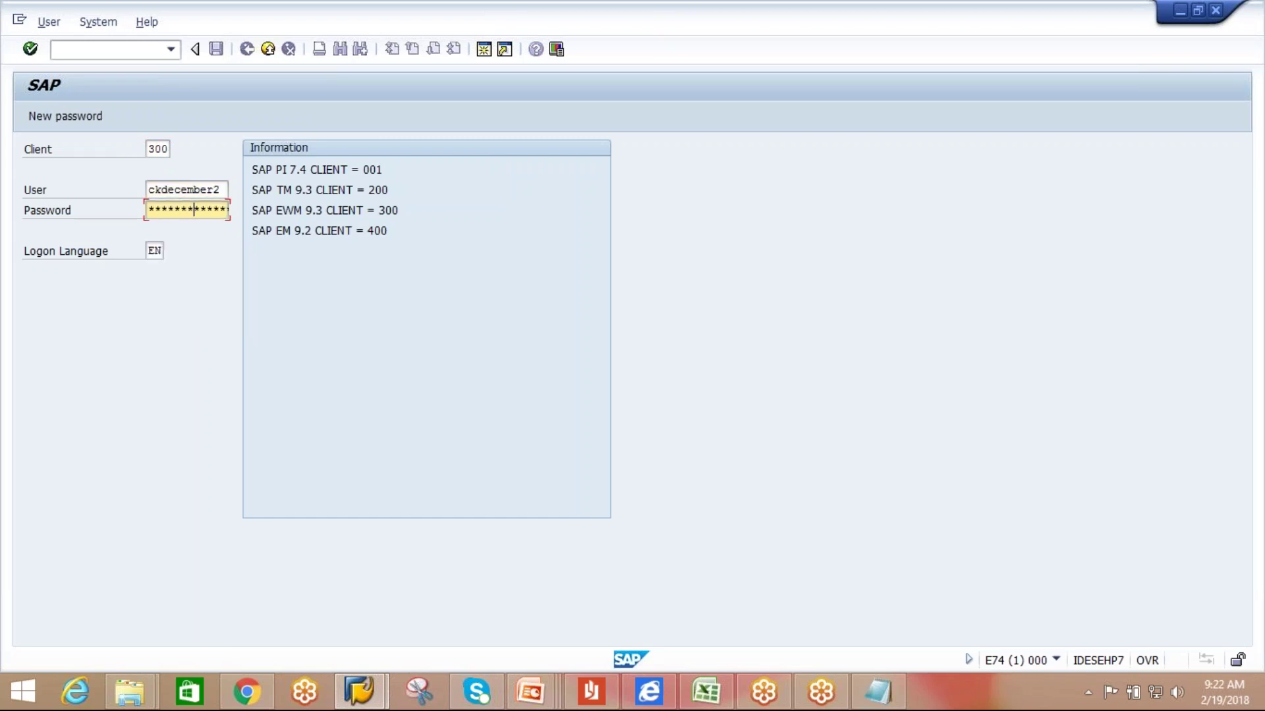
key(Return)
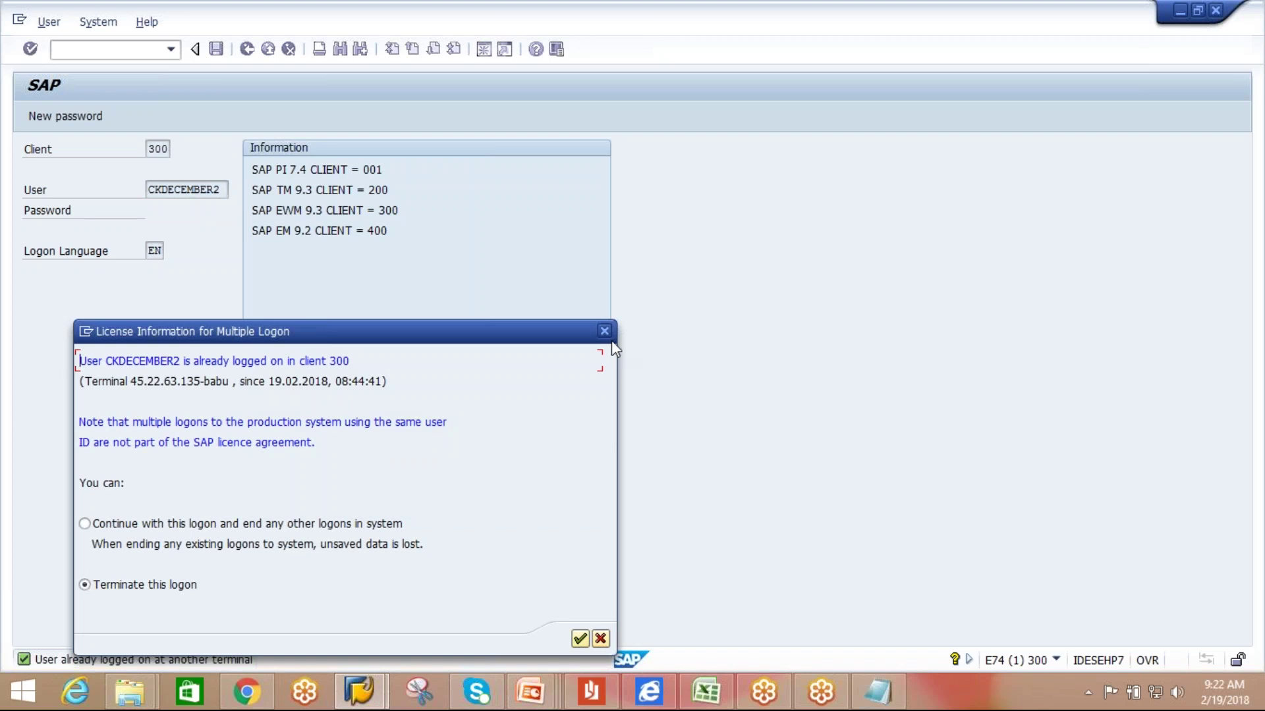
click(608, 334)
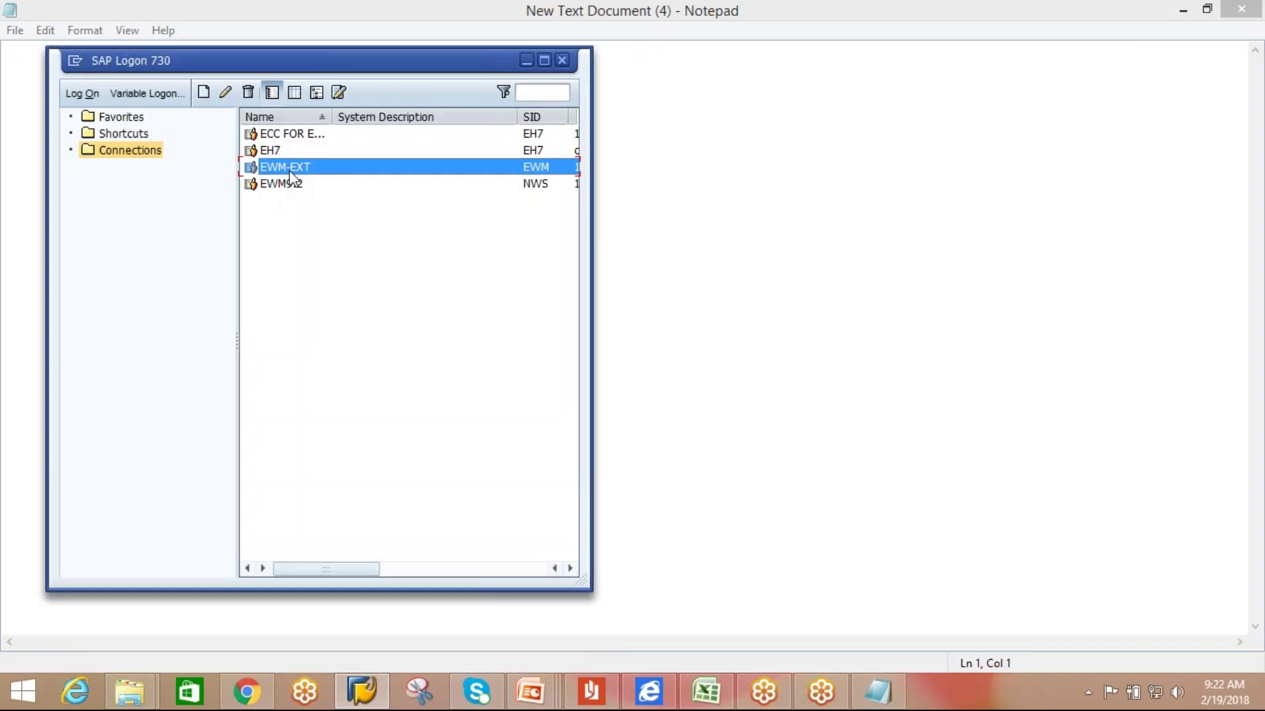
Reopen the EWM-EXT logon and submit client 300 with a different saved user and its password
double_click(290, 171)
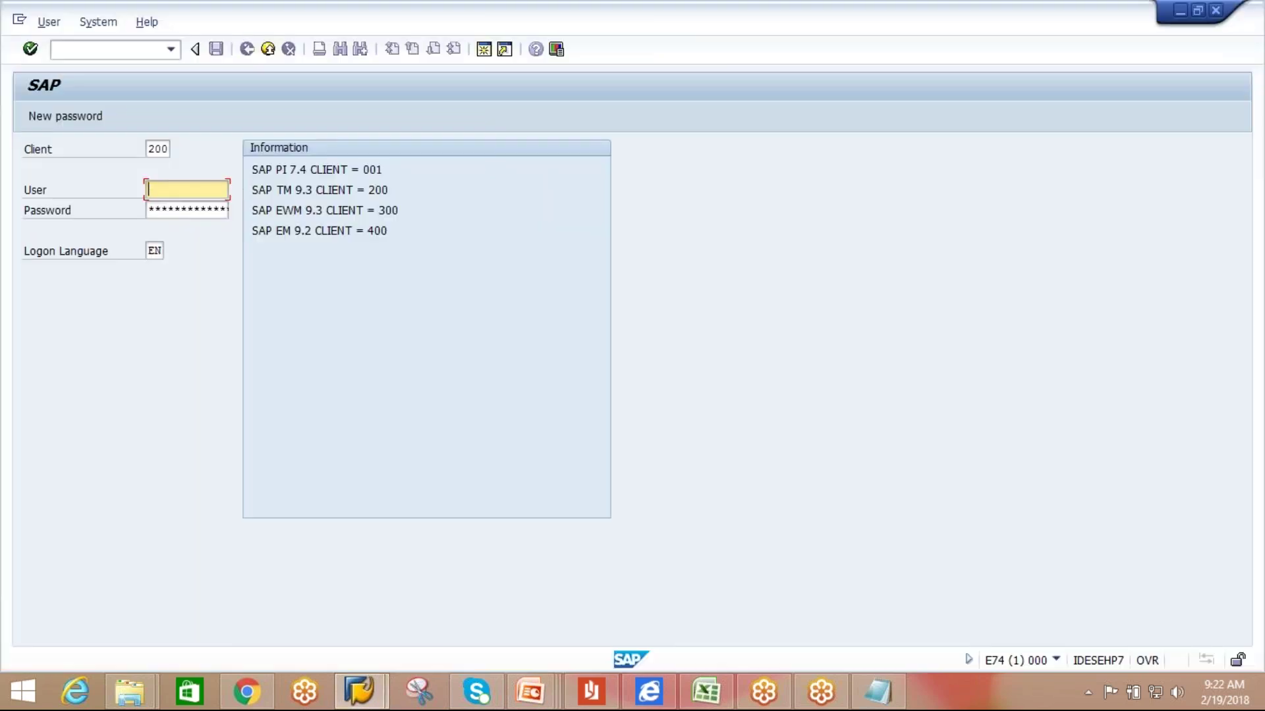
key(shift+Tab)
text(300)
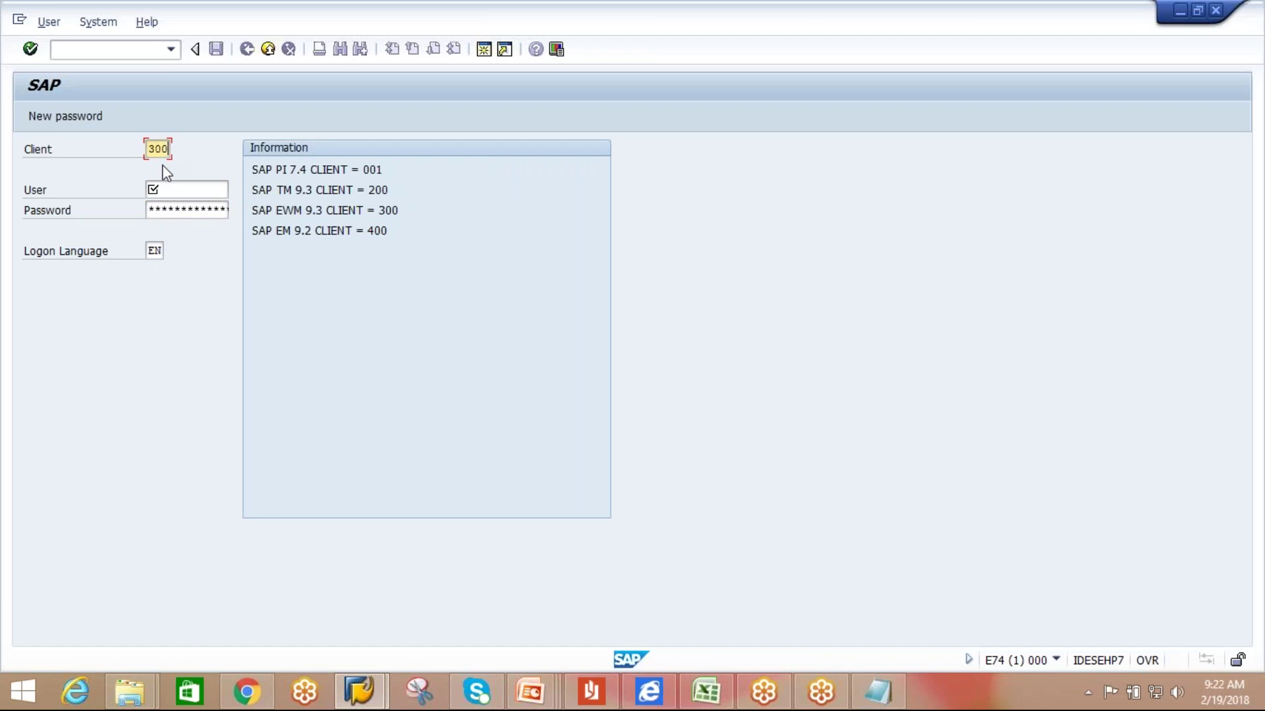
key(Tab)
text(ck)
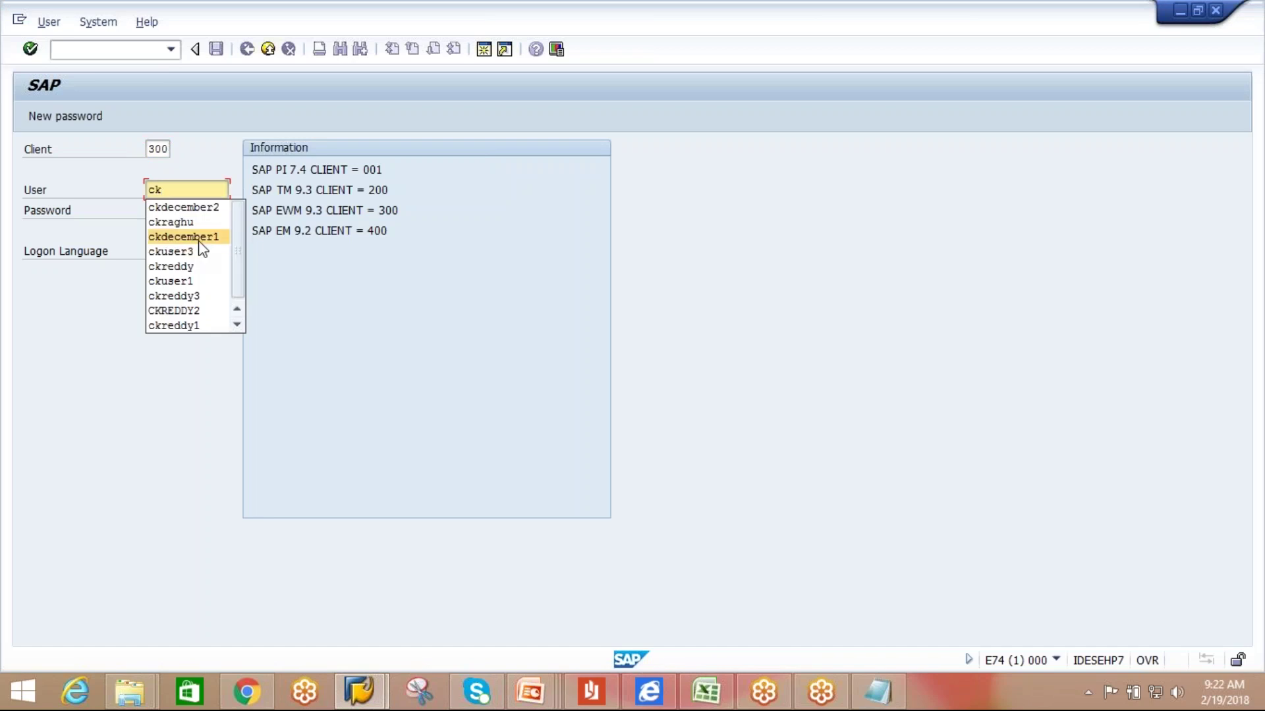
click(201, 248)
click(200, 212)
text(*****)
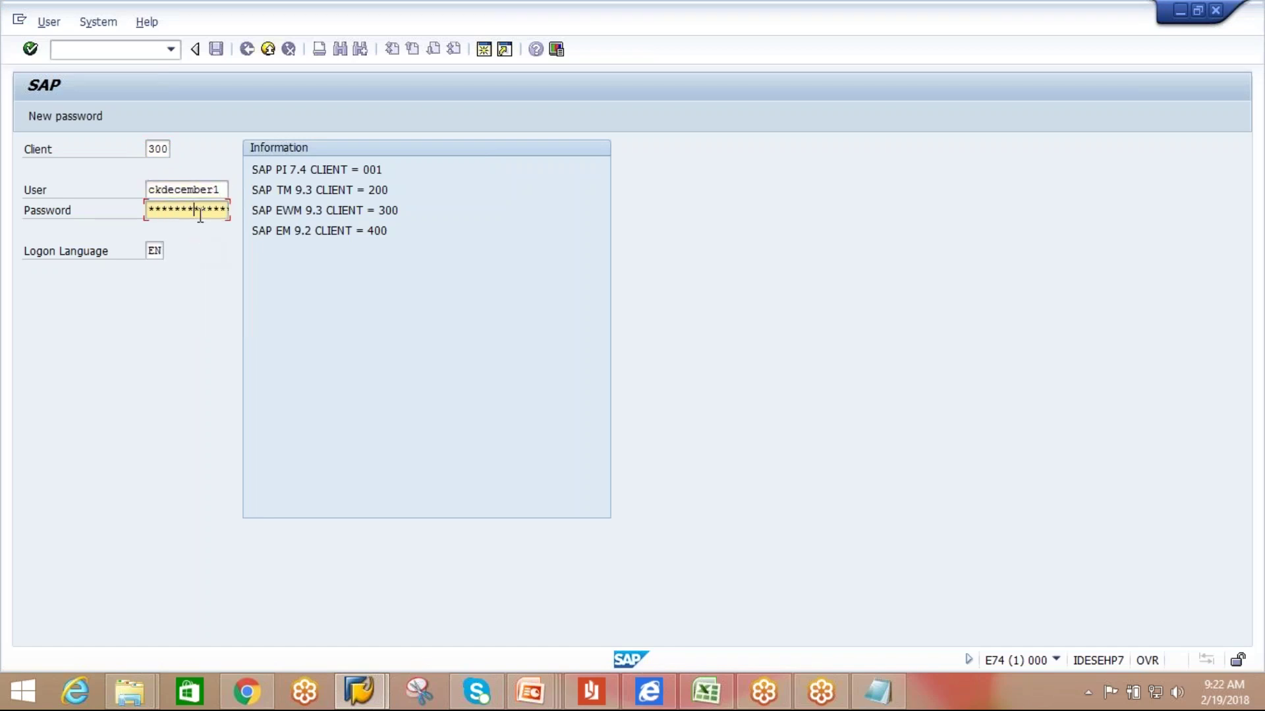
key(Return)
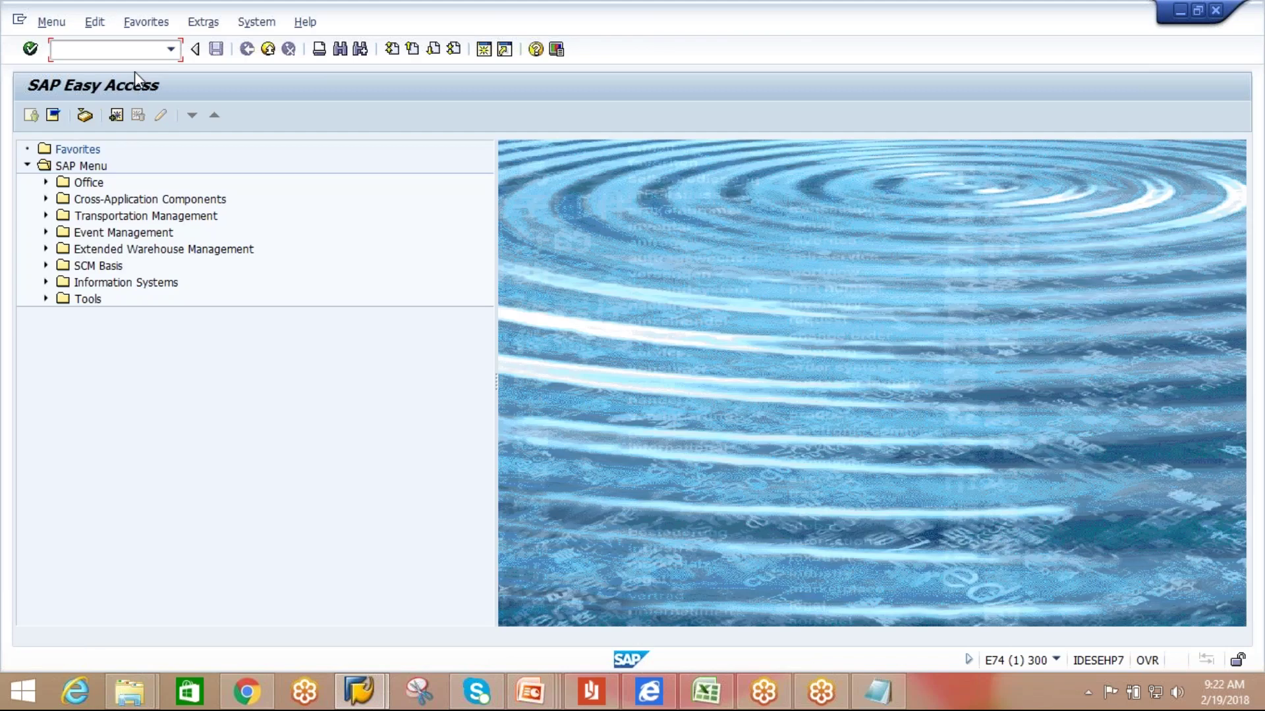
Start Maintain Inbound Delivery Notification /SCWM/IDN from the EWM Delivery Processing menu
click(46, 249)
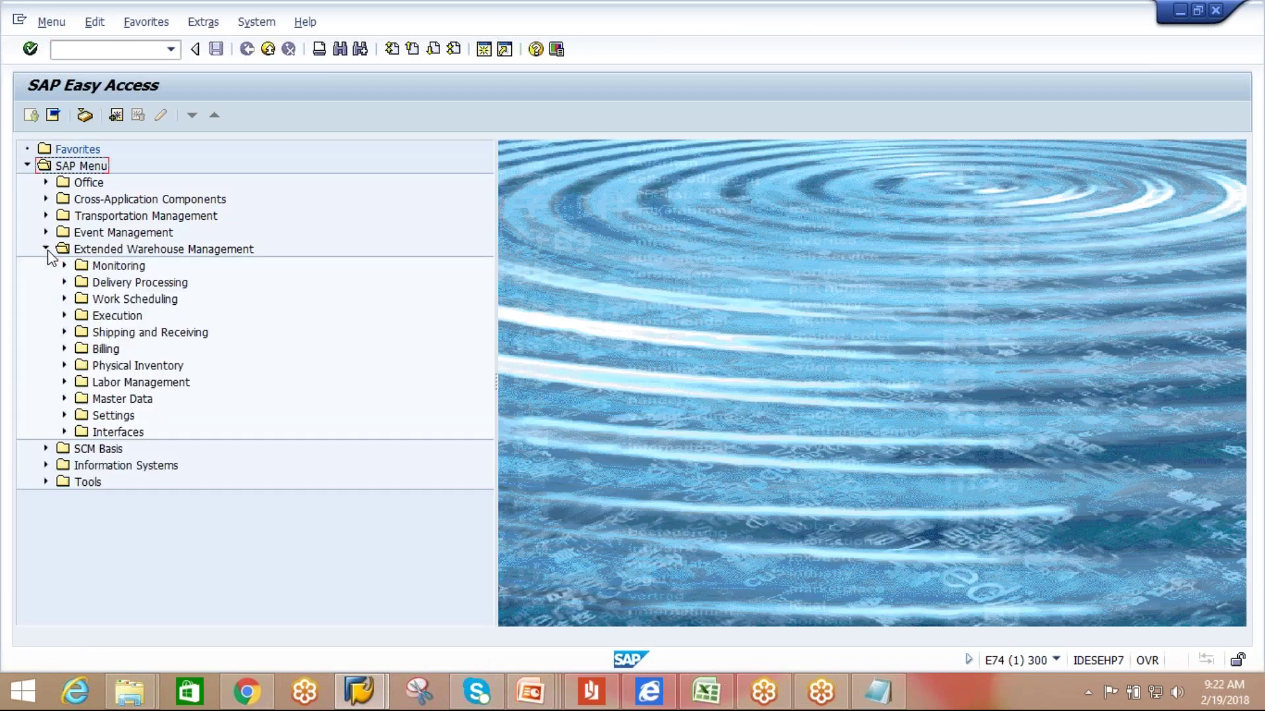
click(126, 284)
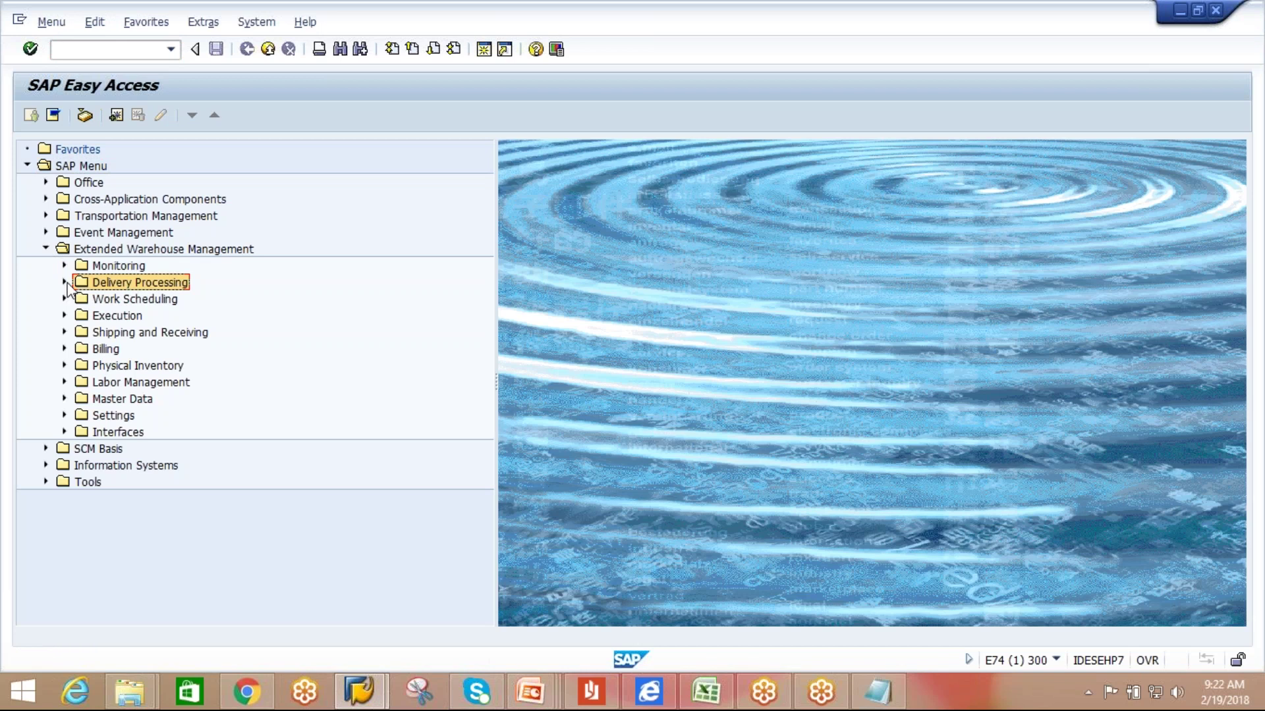
click(65, 282)
click(83, 298)
double_click(231, 317)
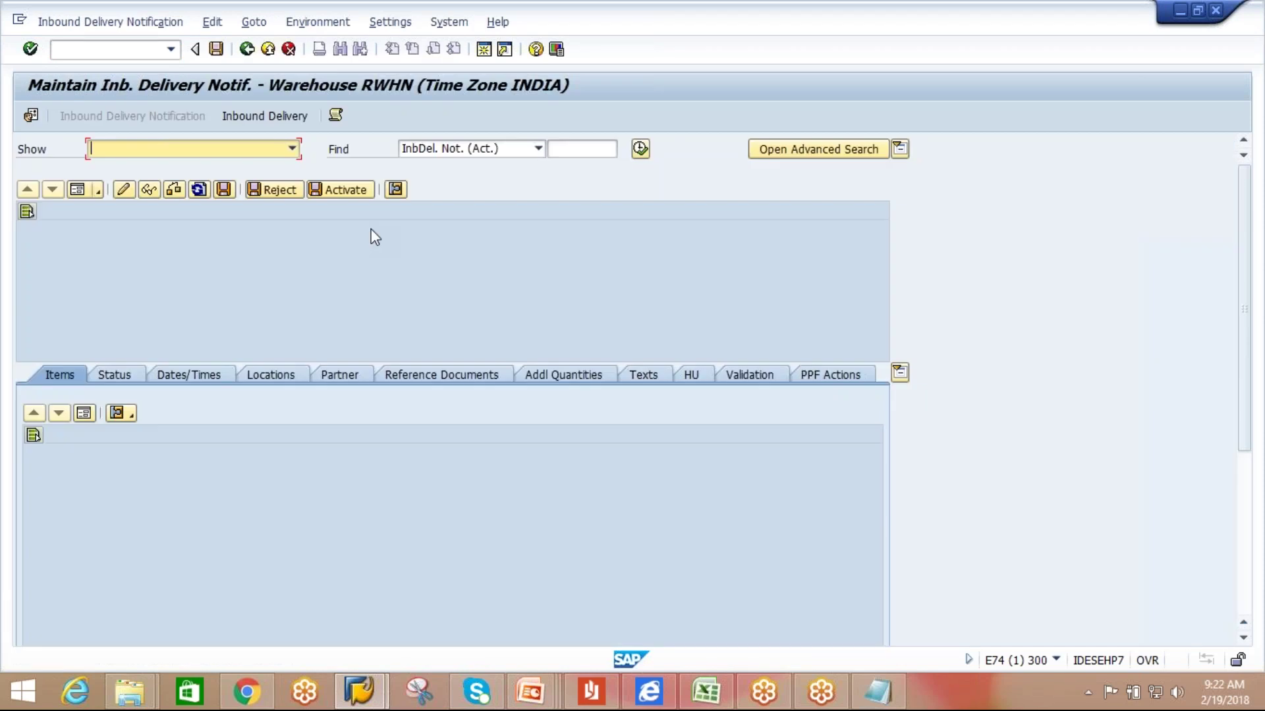
click(30, 114)
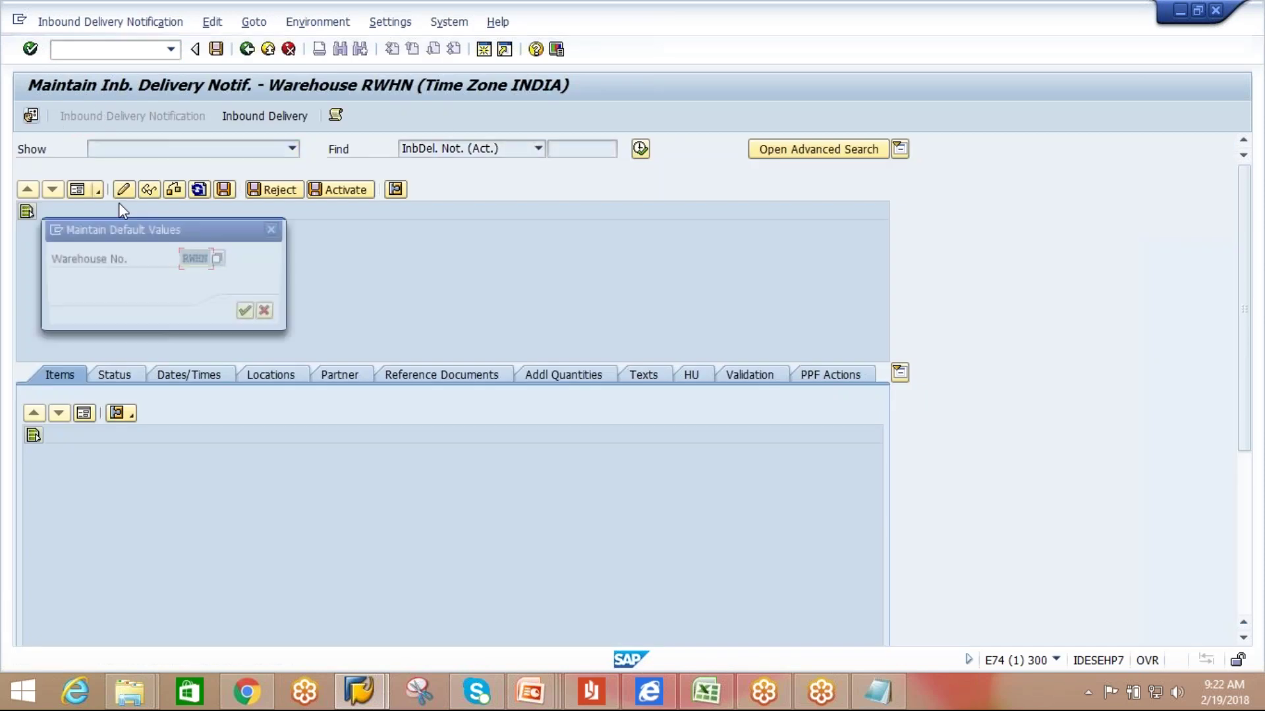
text(AIPL)
click(247, 317)
click(641, 150)
click(277, 359)
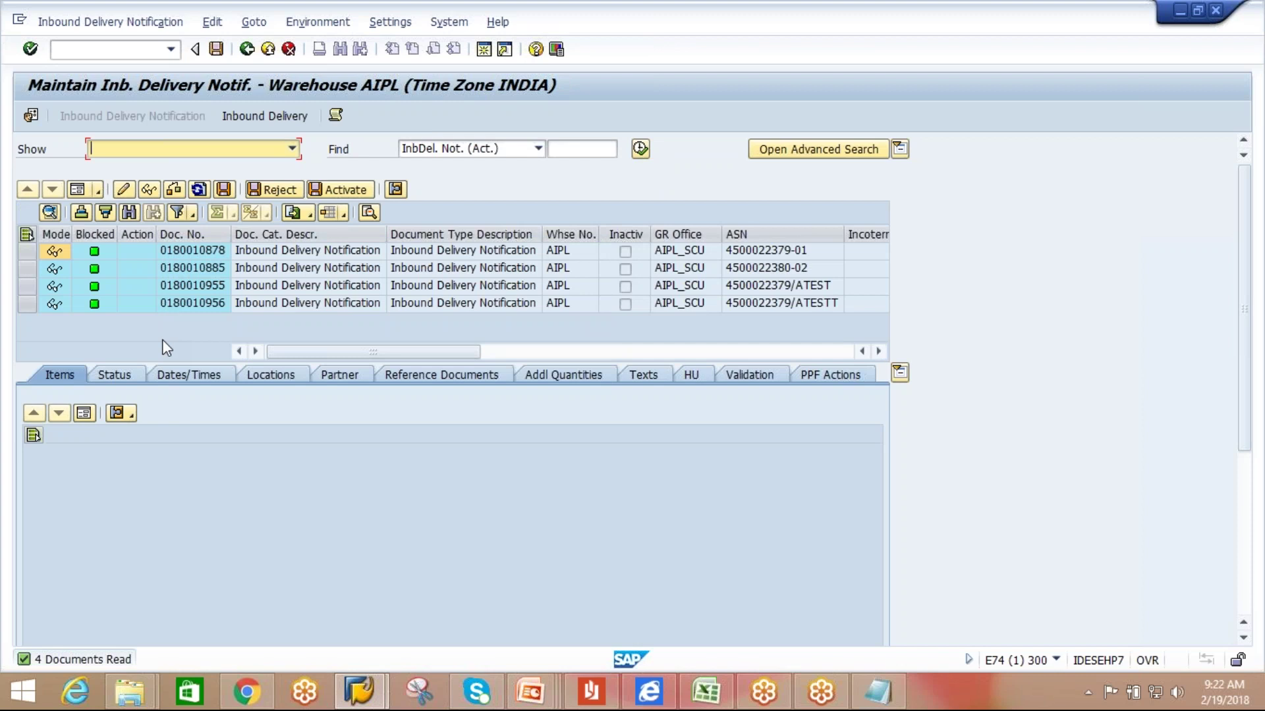
click(179, 254)
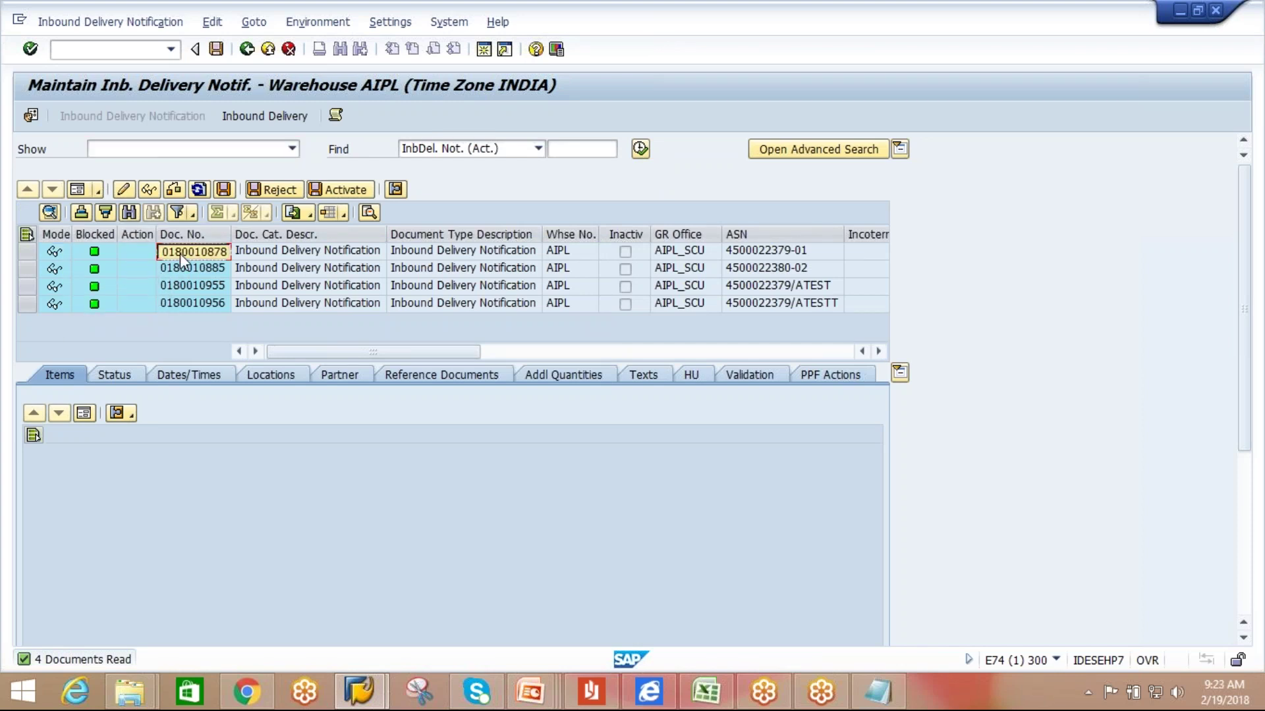
Bring SAP Logon forward and select the EH7 system connection
mouse_move(359, 691)
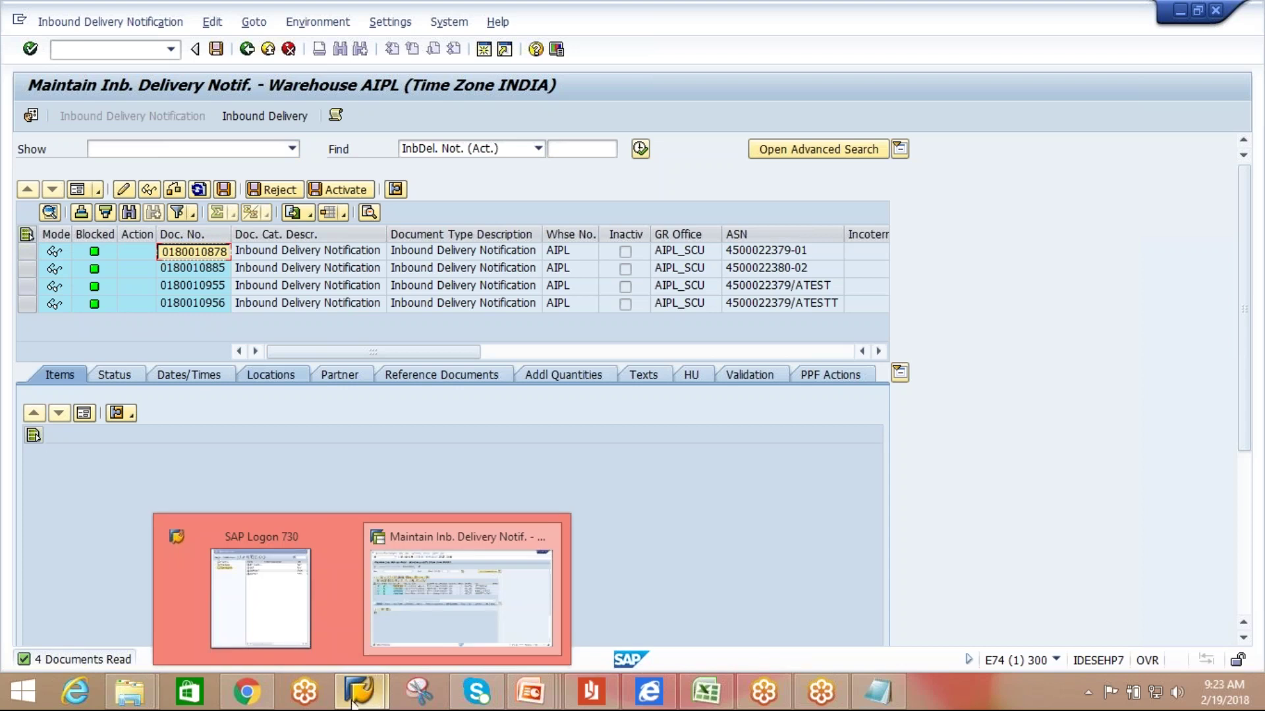
click(267, 596)
click(275, 152)
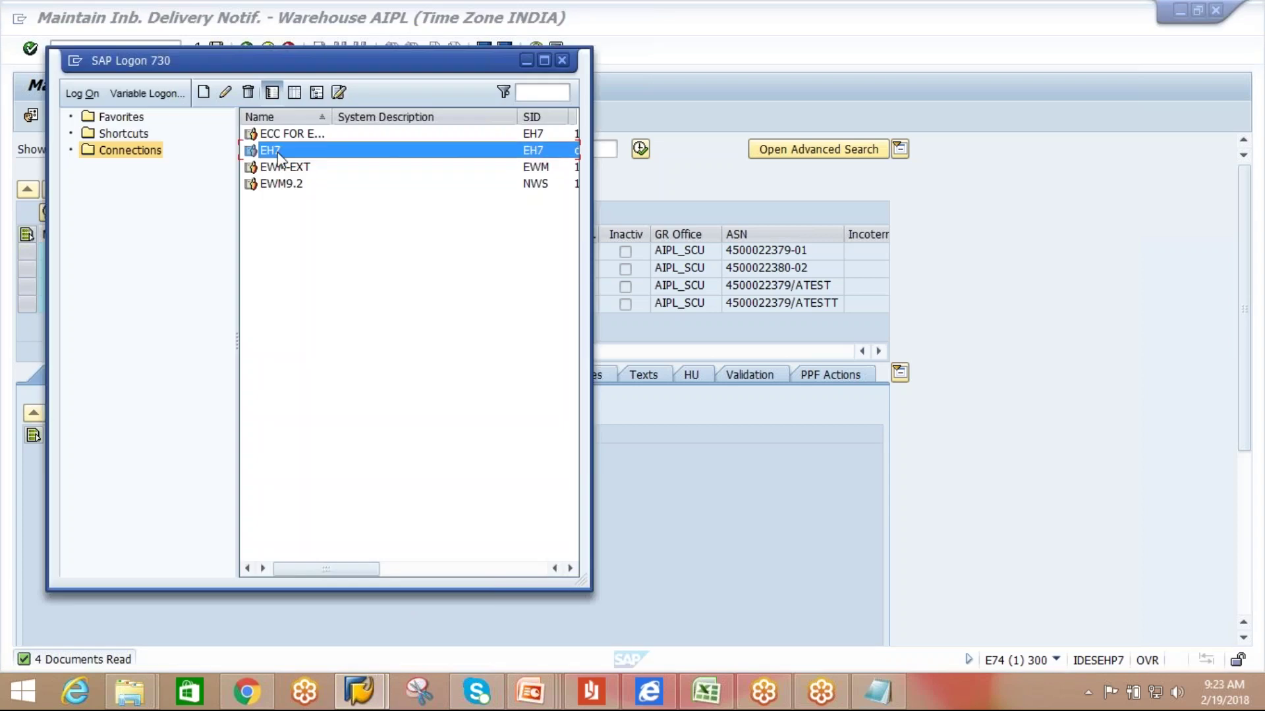
Log on to EH7 with a remembered user and password, retrying after the error
double_click(277, 151)
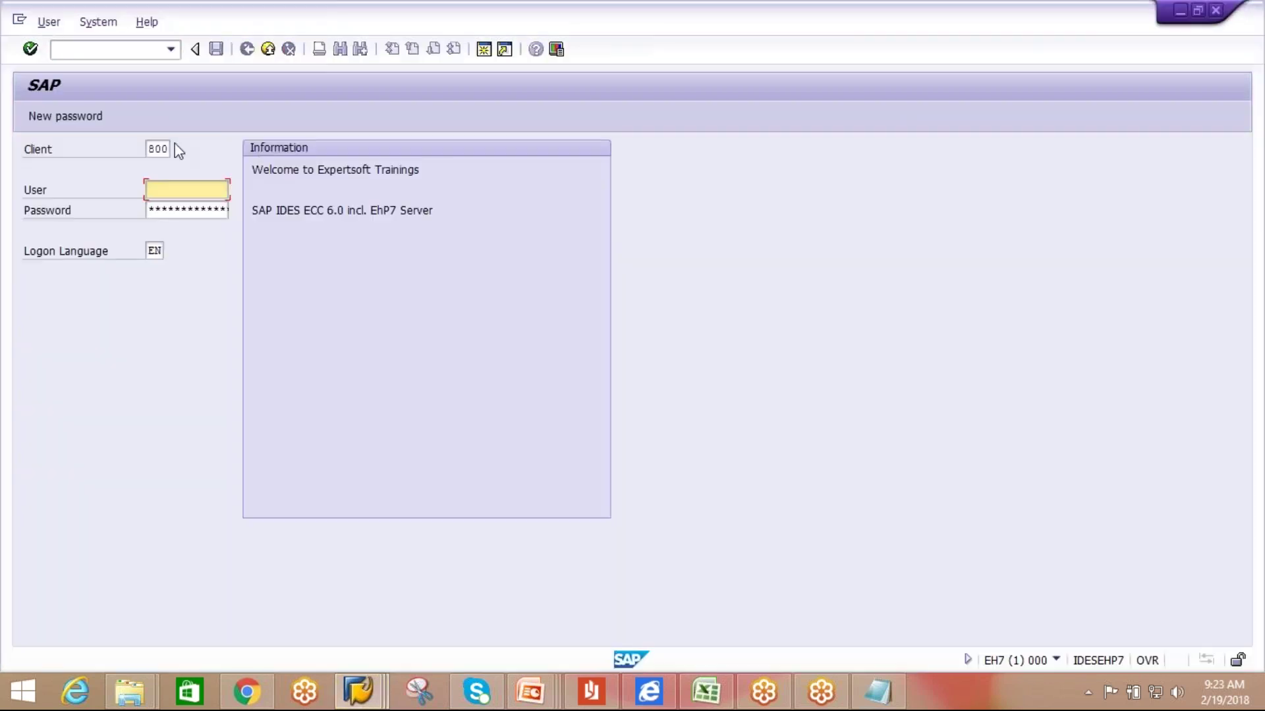
text(ck)
key(Down)
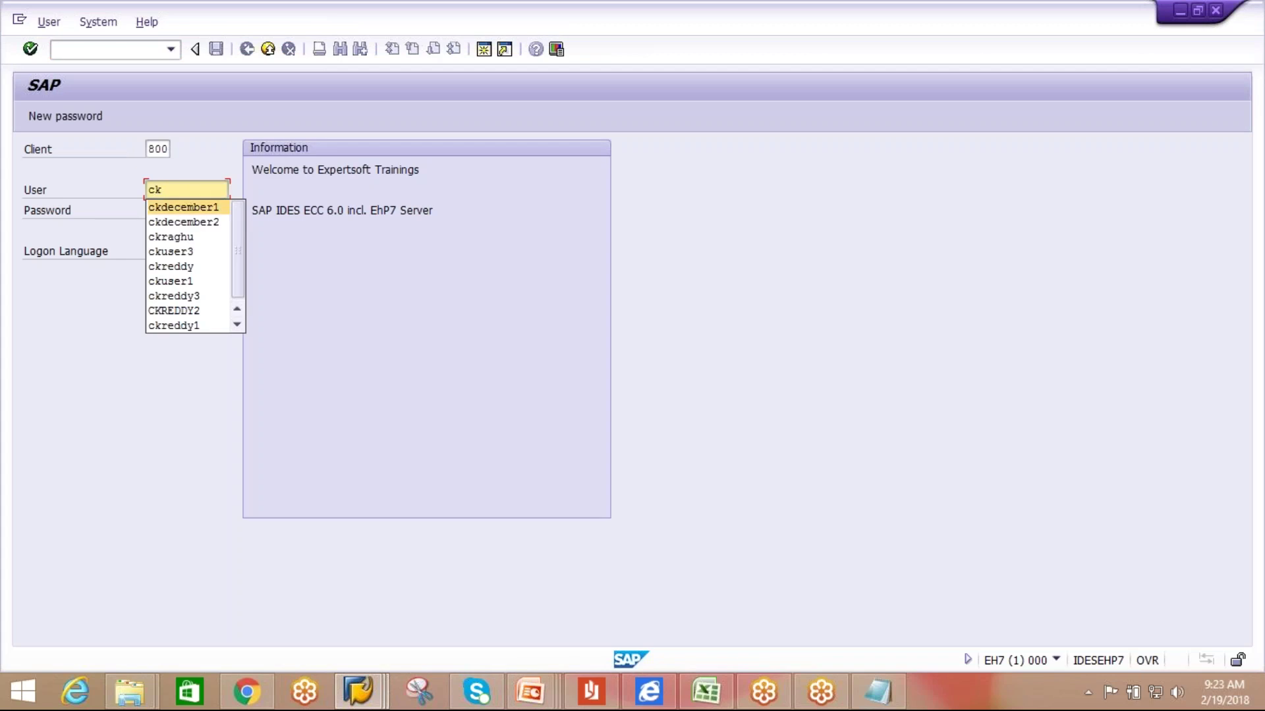
key(Return)
key(Tab)
text(*)
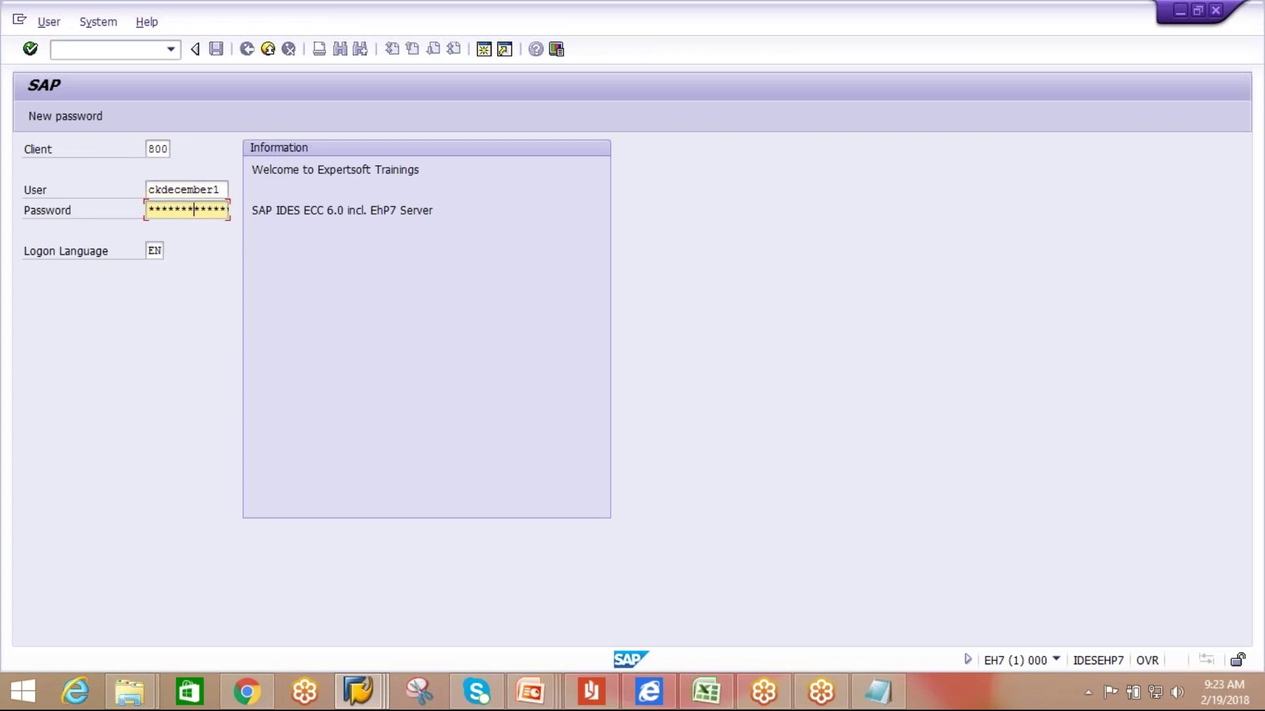
key(Return)
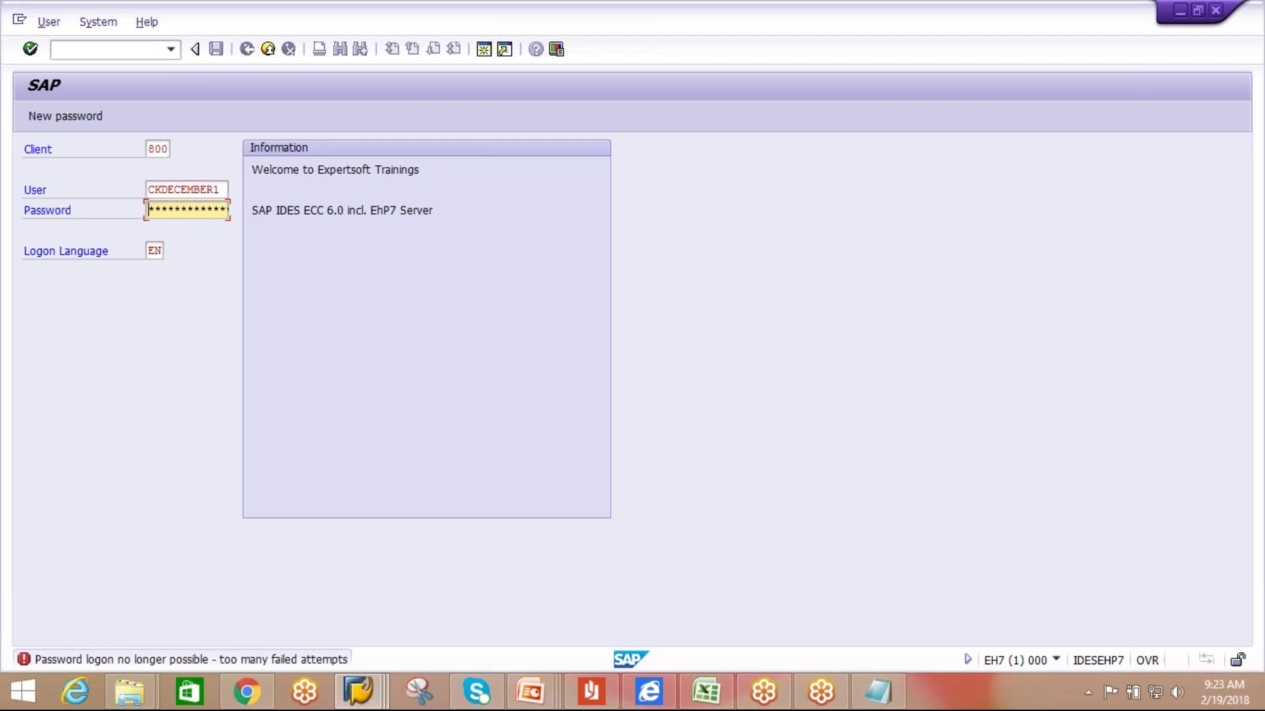
text(*)
key(Return)
key(Return)
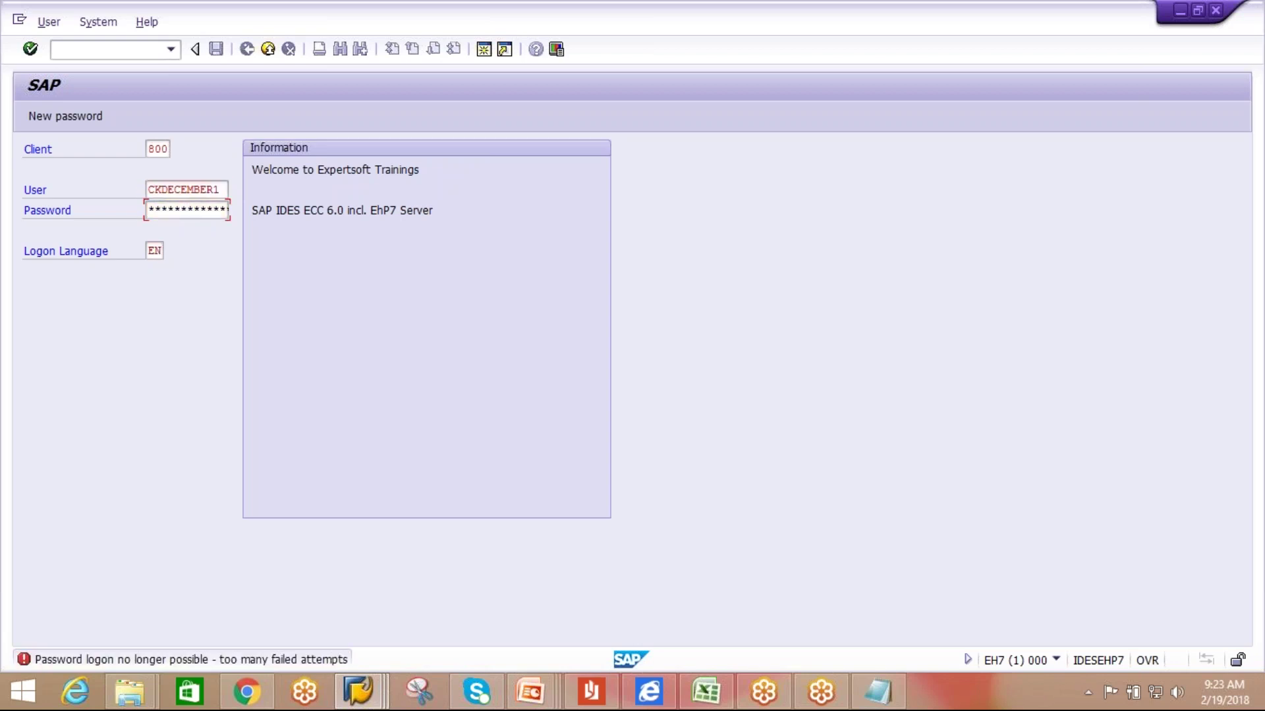
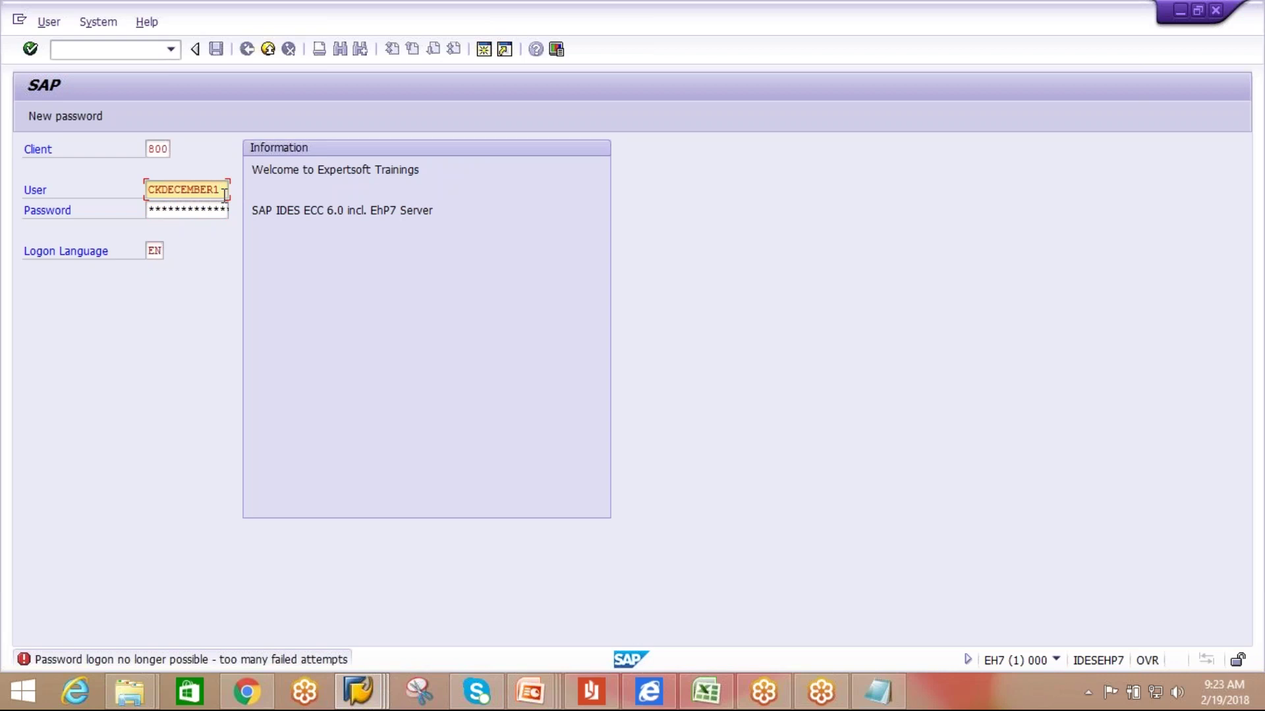
Log on to EH7 with a second saved user and its password
click(209, 208)
click(149, 210)
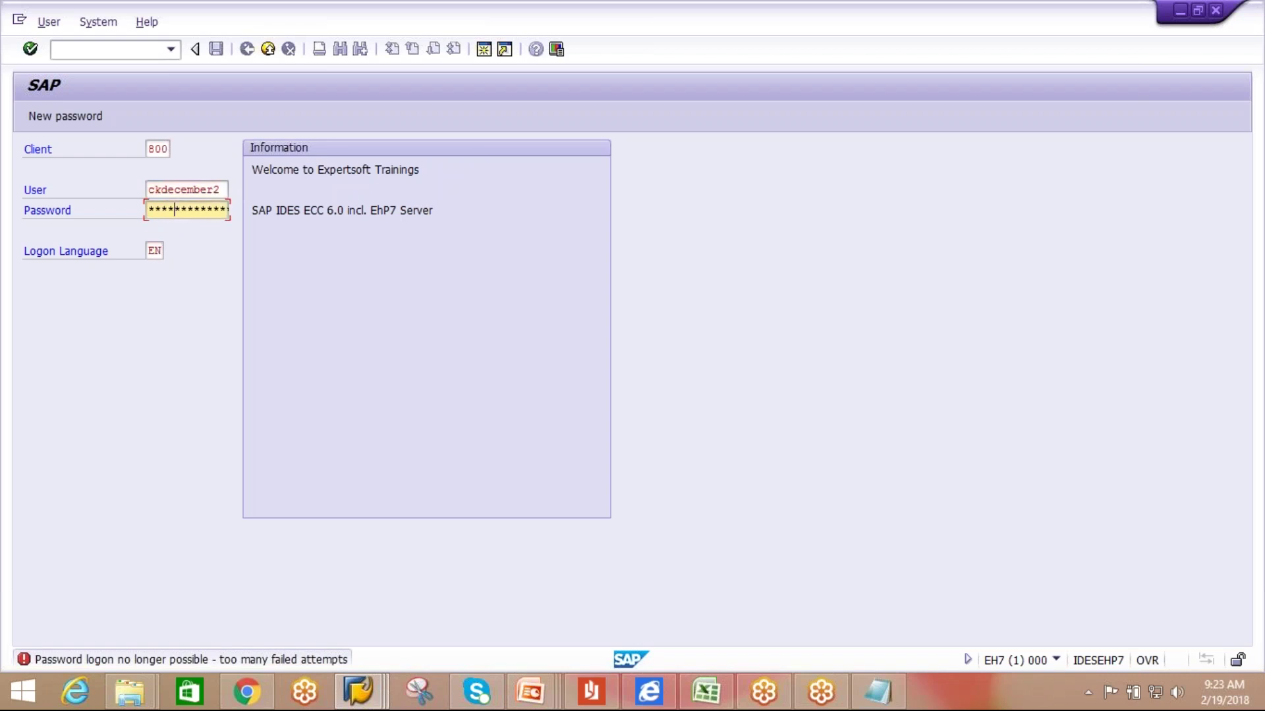
text(*)
key(Return)
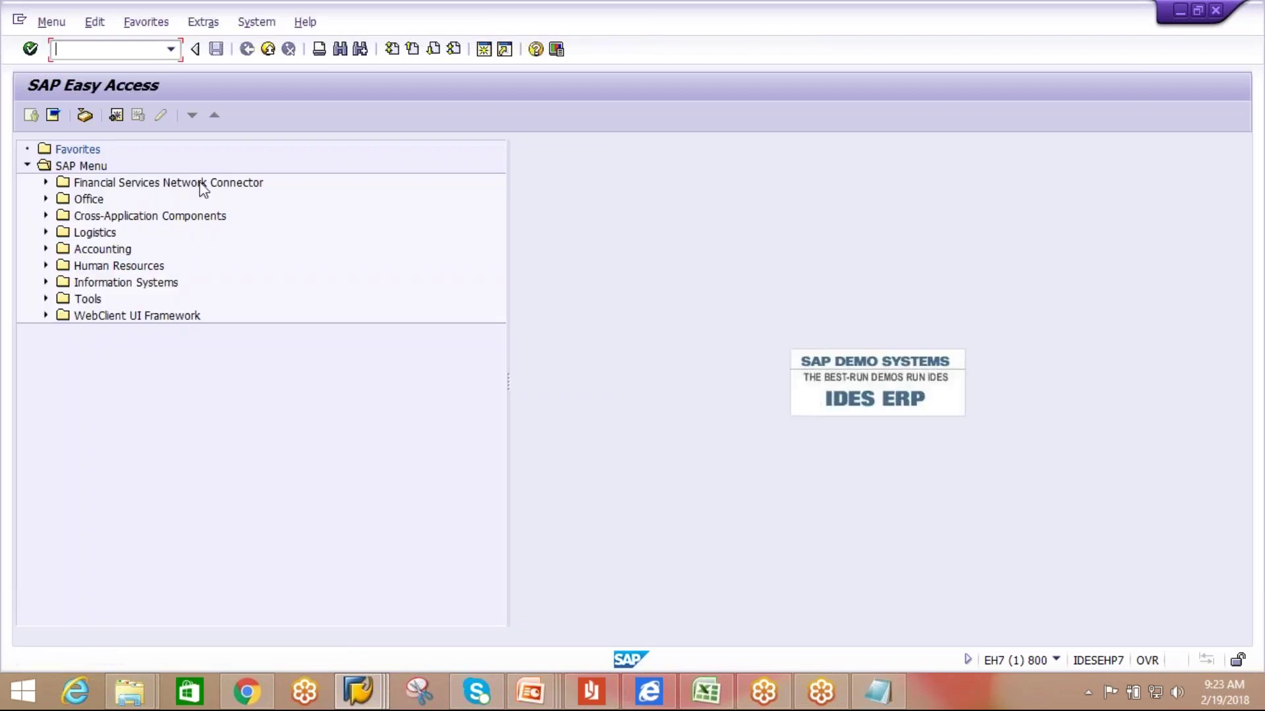
text(vl33n)
key(Return)
key(ctrl+v)
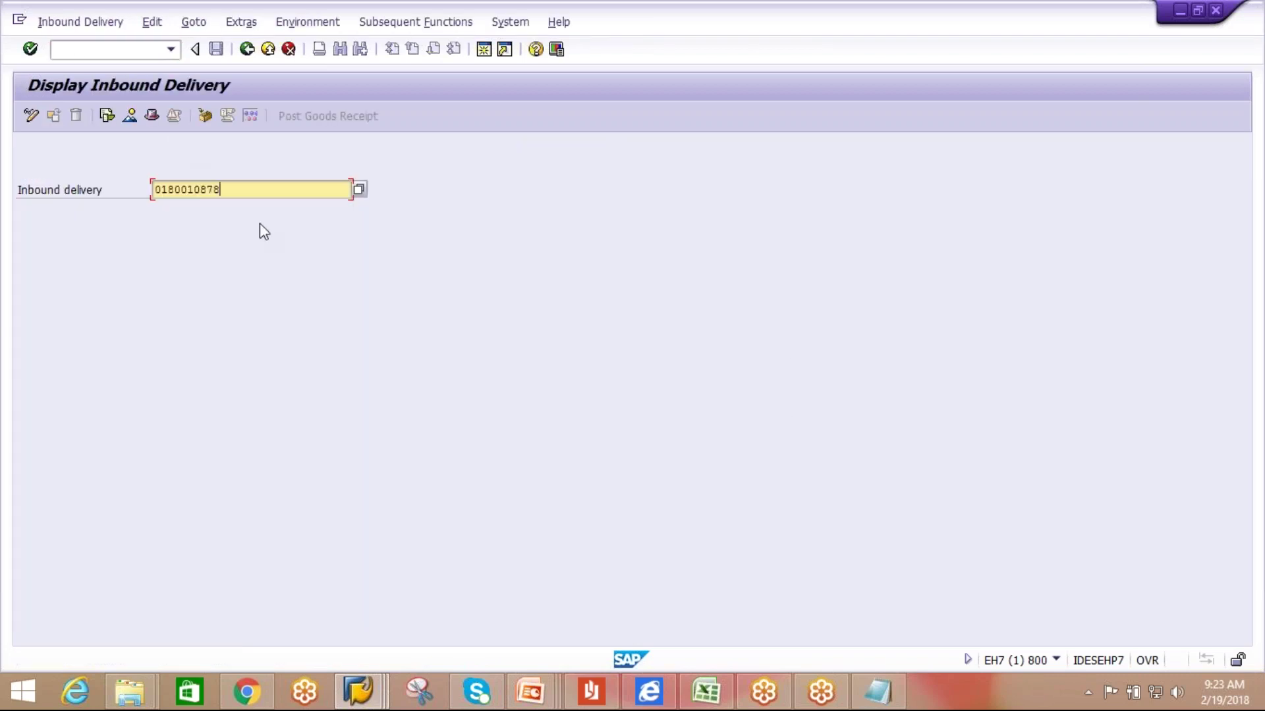
key(Return)
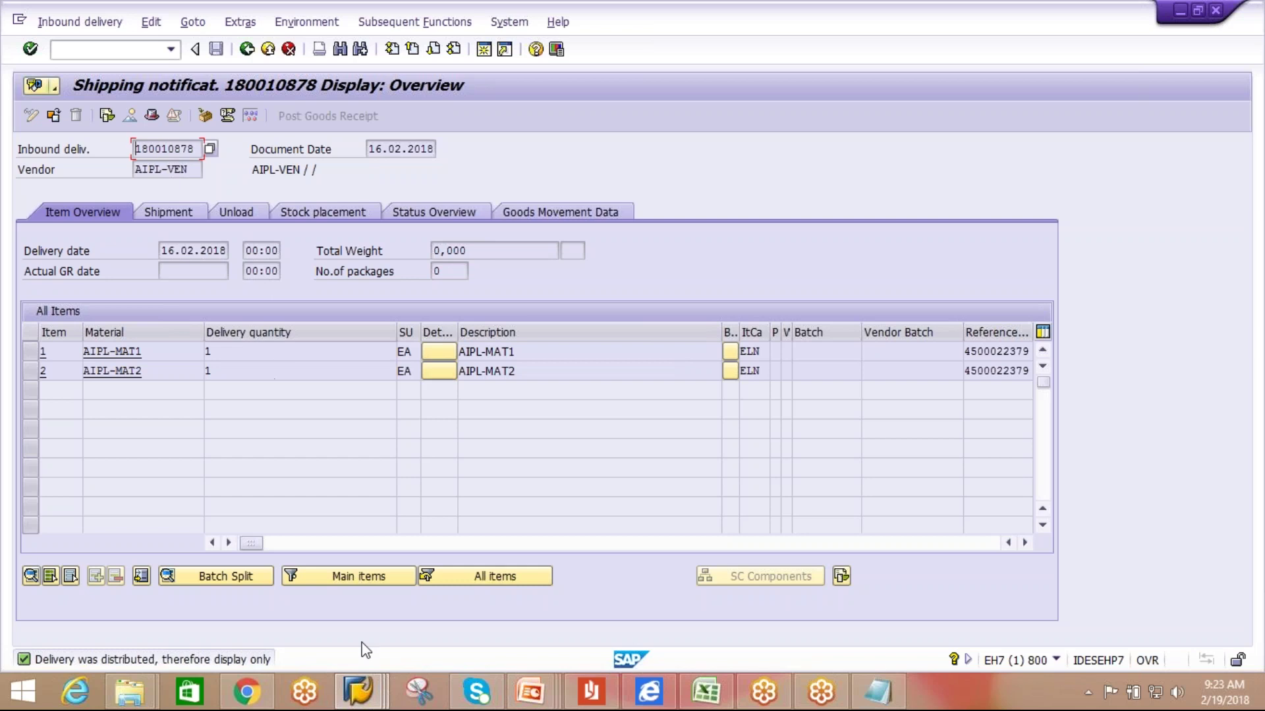
Switch back to the EWM inbound delivery notification list window
click(409, 695)
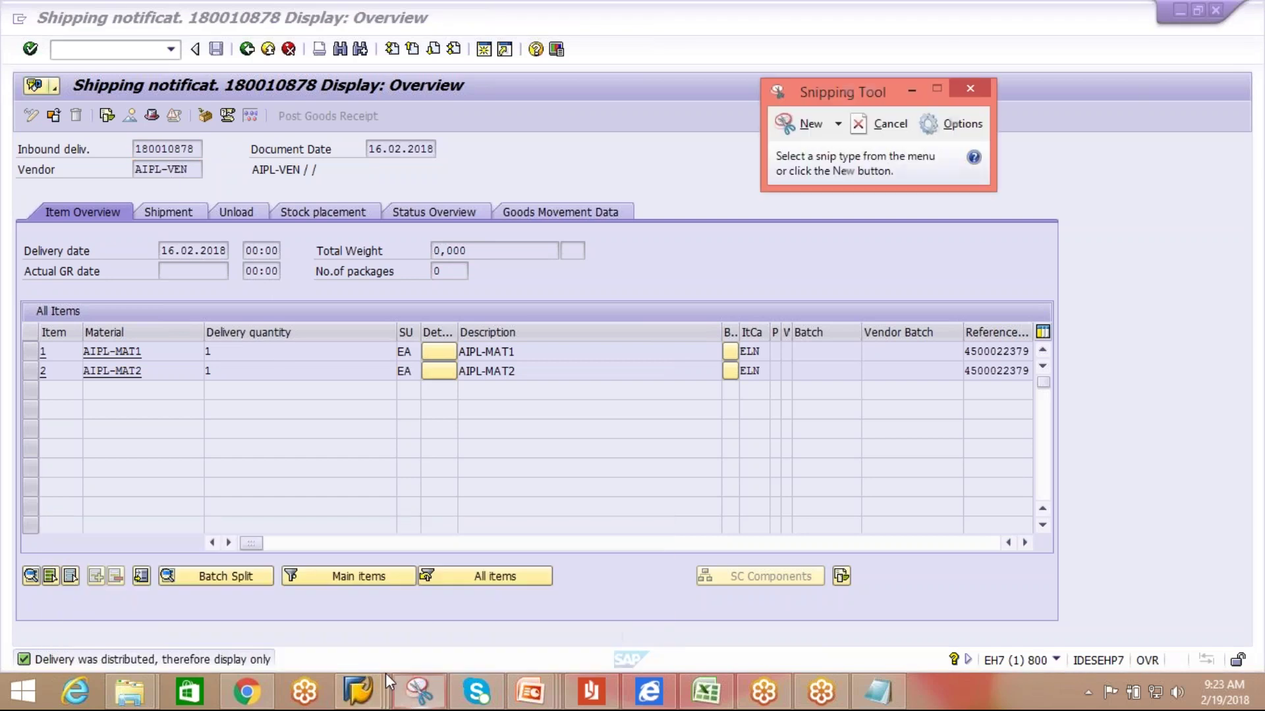
click(980, 91)
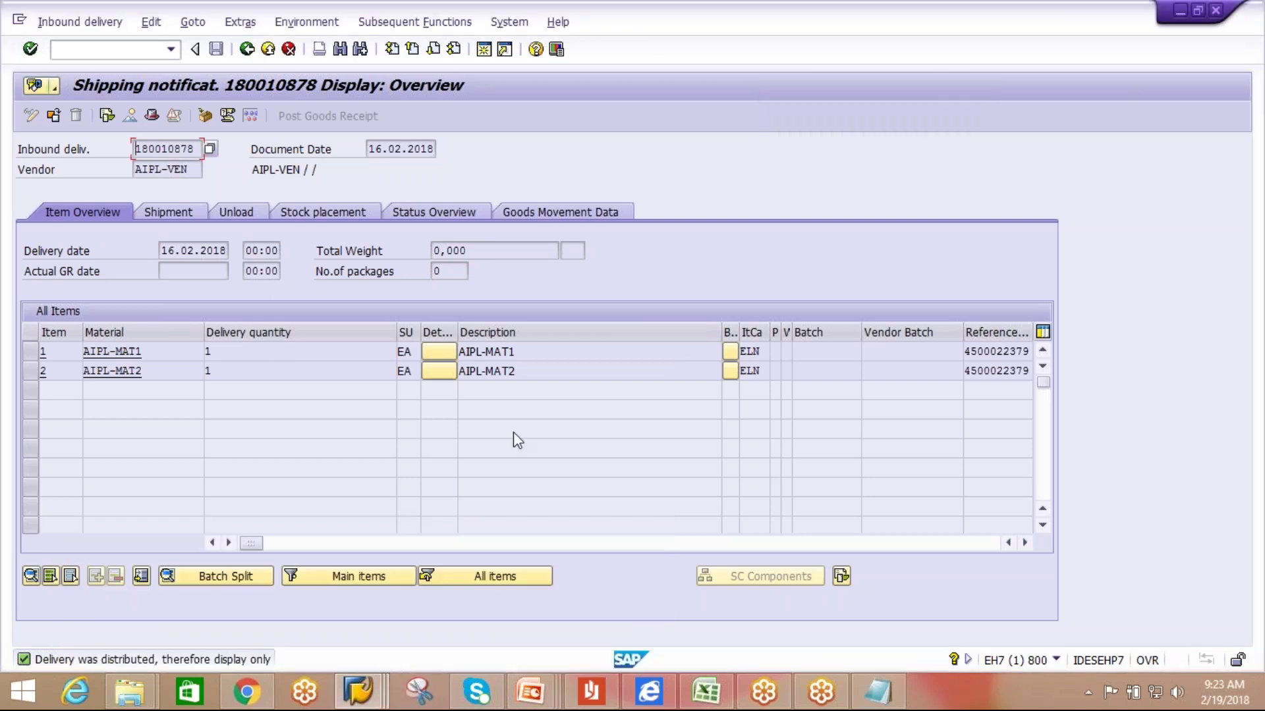
mouse_move(387, 690)
click(358, 596)
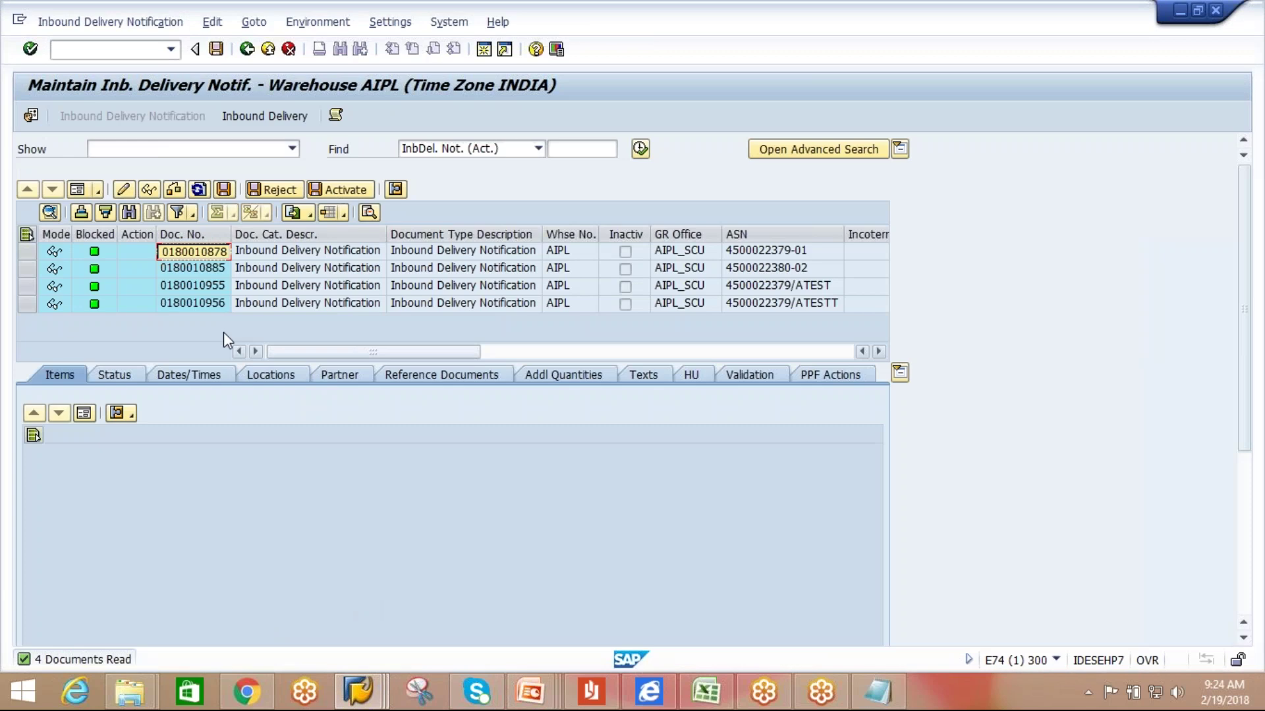
click(27, 252)
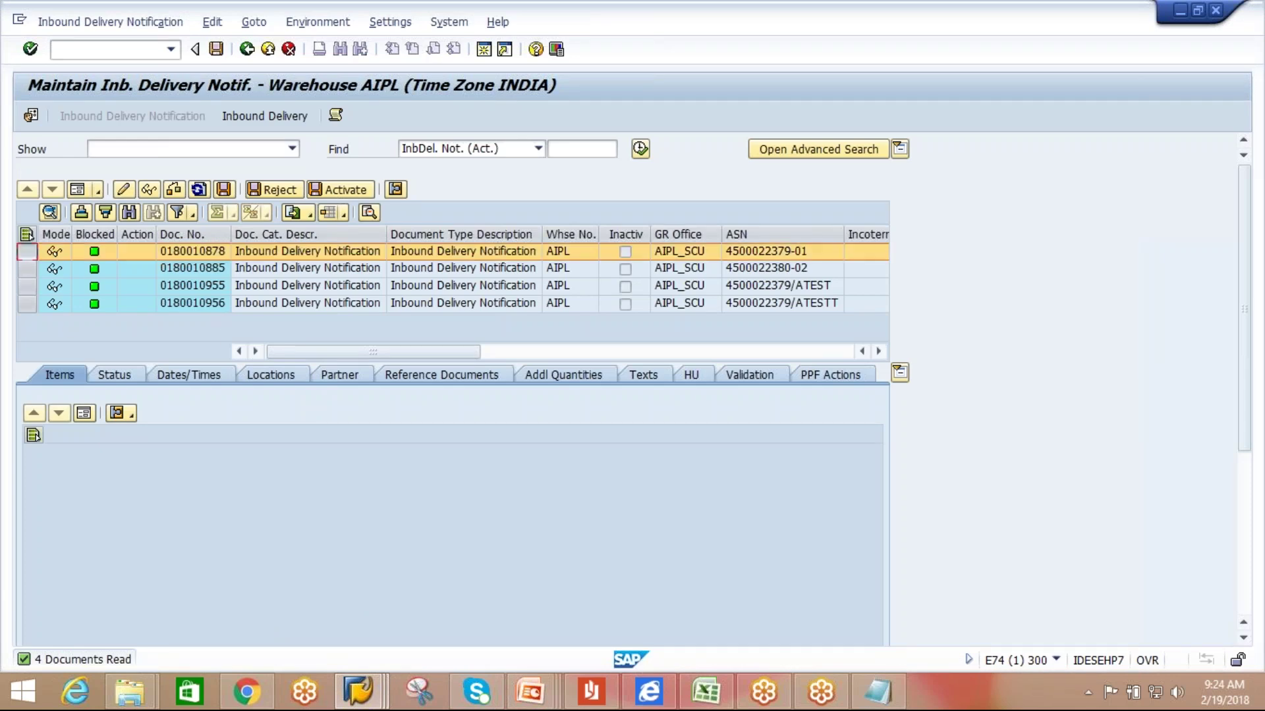
click(192, 251)
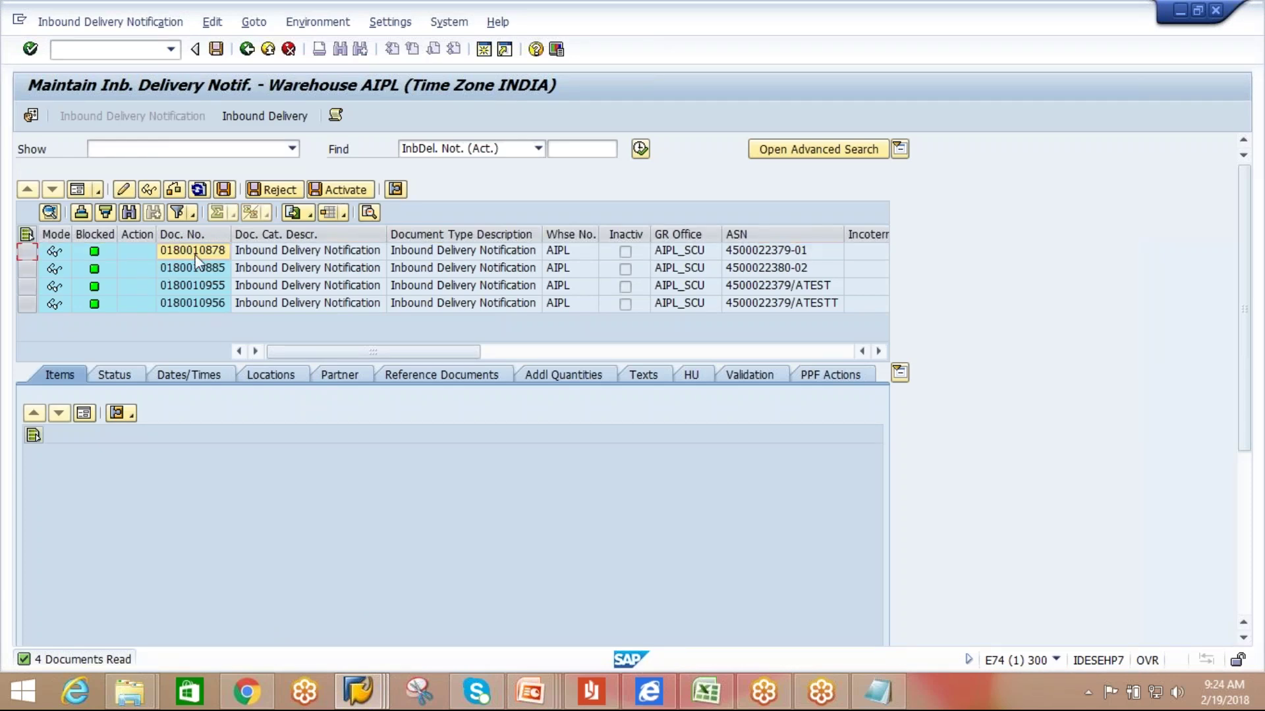
click(53, 251)
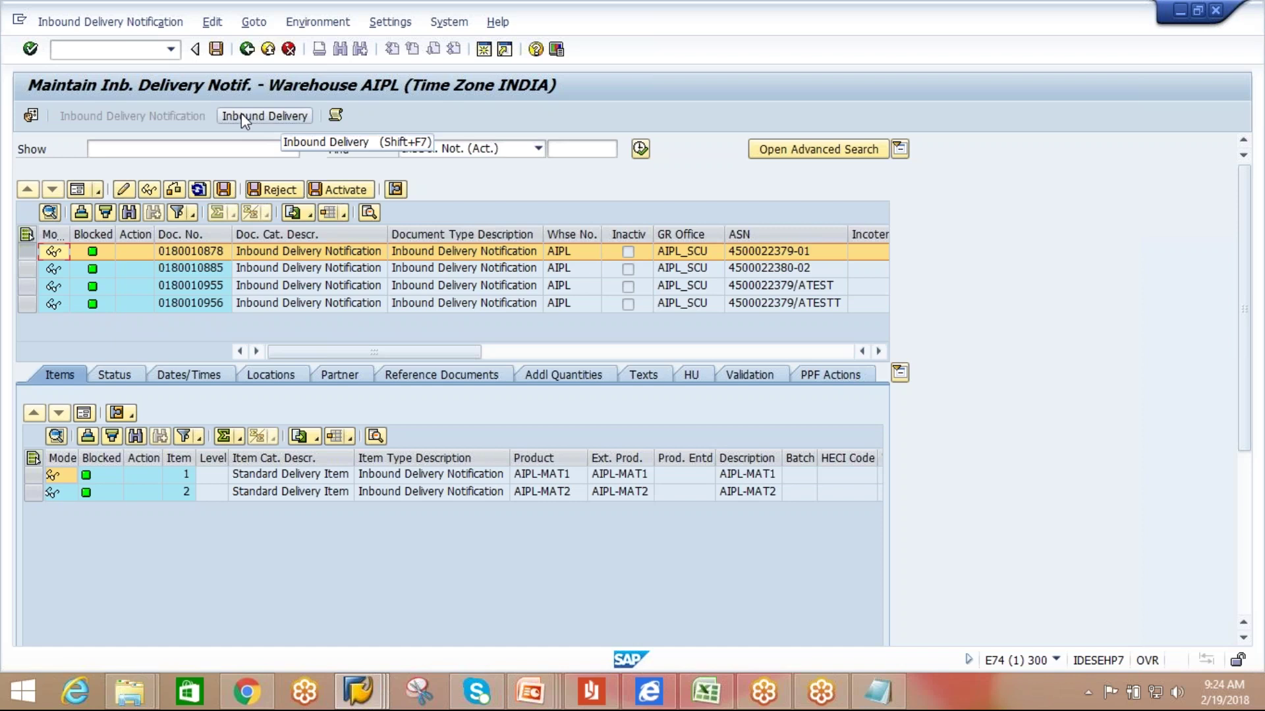
click(241, 116)
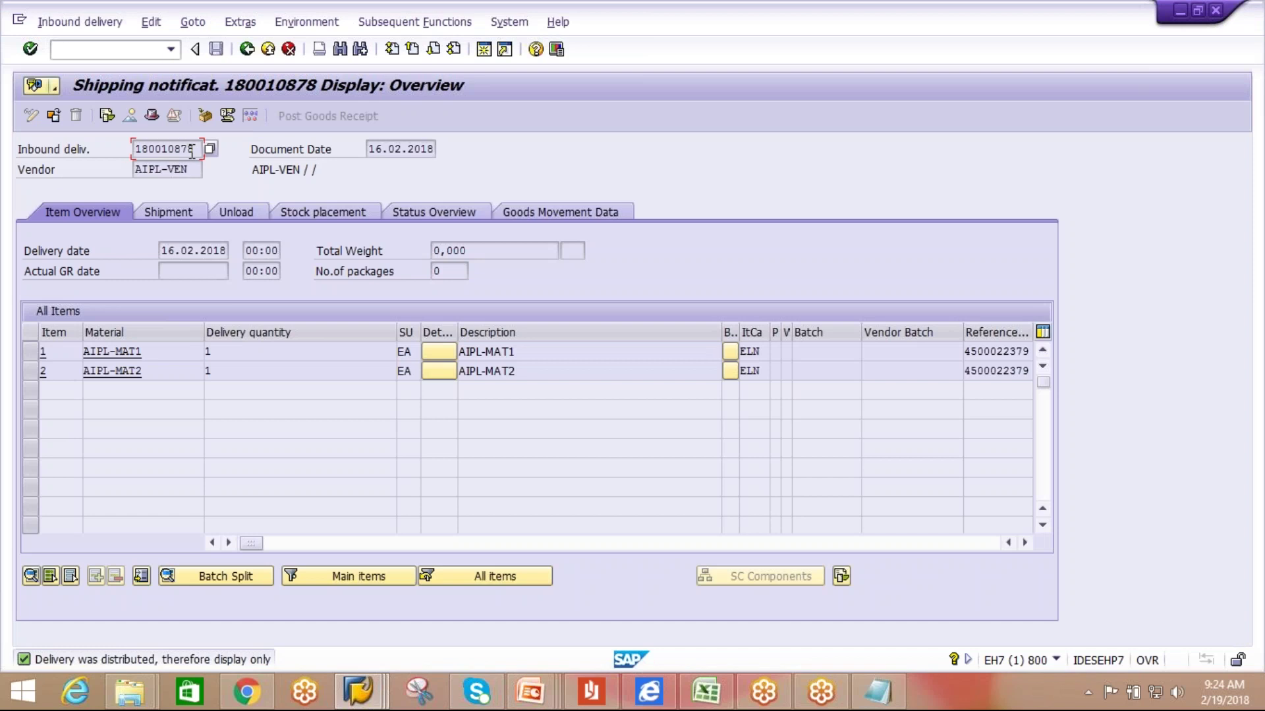
Go back from shipping notification 180010878 to the AIPL notification list with F3
key(F3)
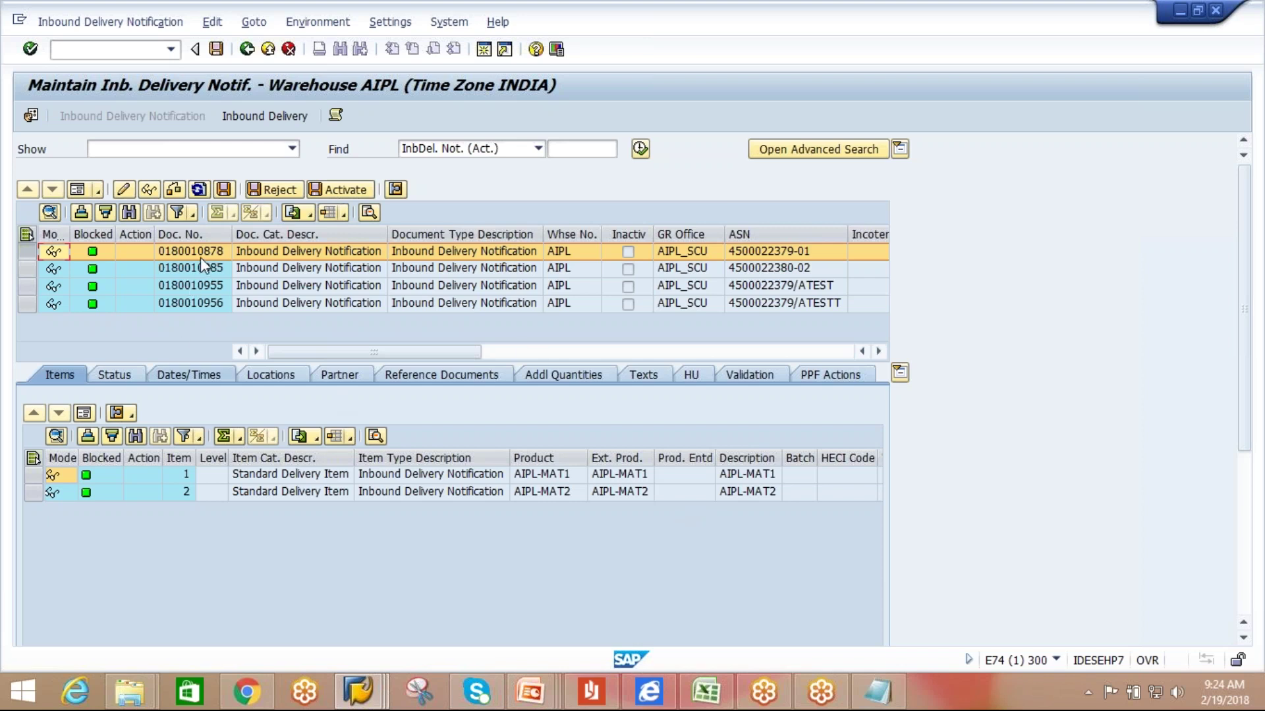
click(77, 189)
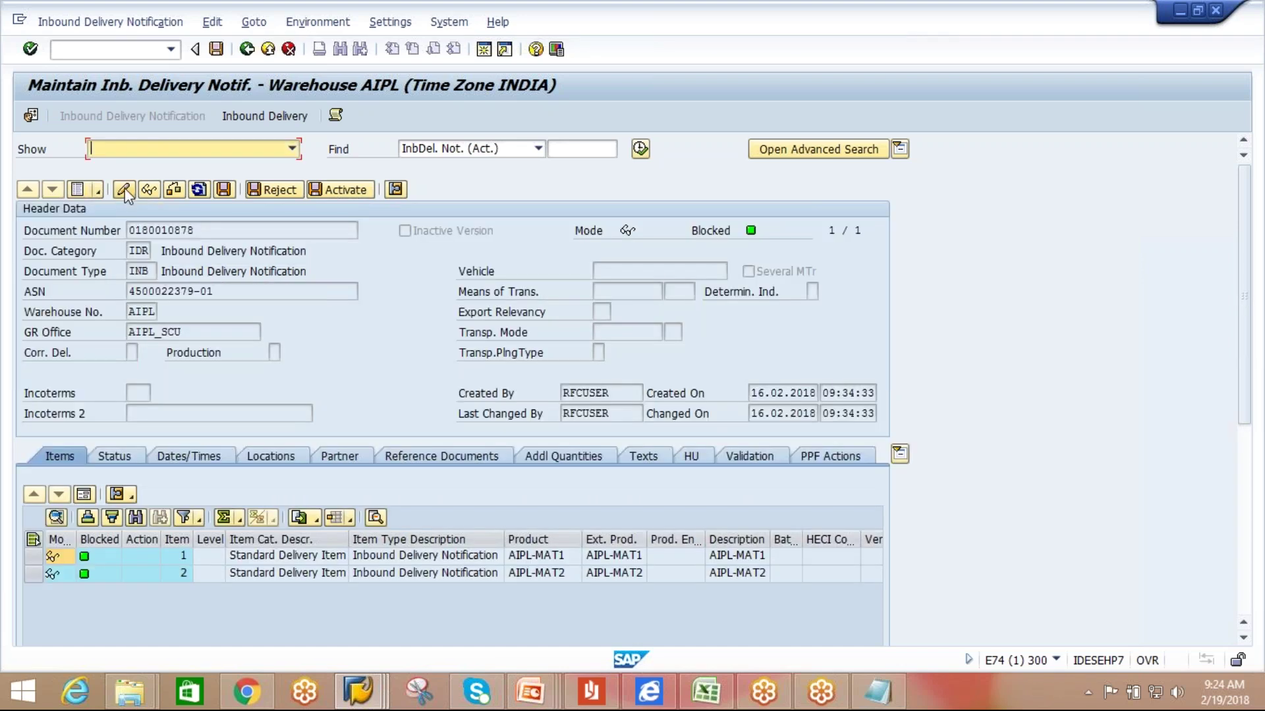
click(123, 189)
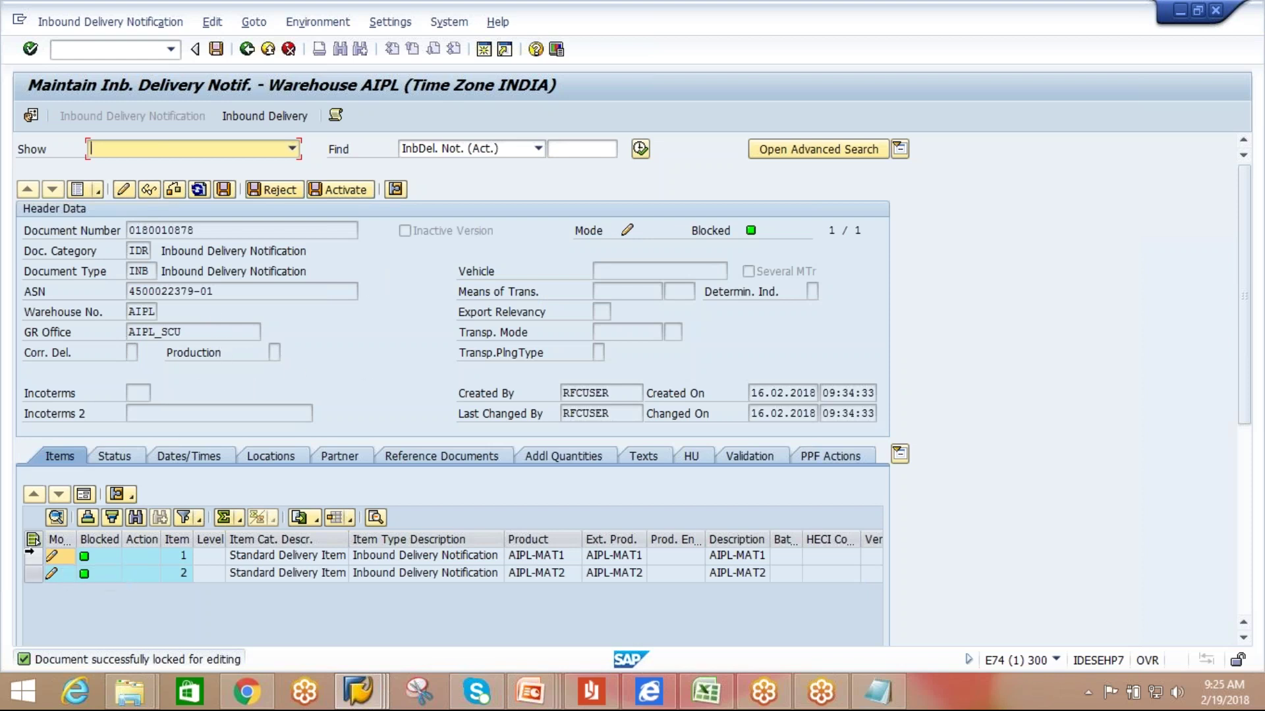
Select the first item row and toggle between the document list and header form
click(30, 556)
click(77, 190)
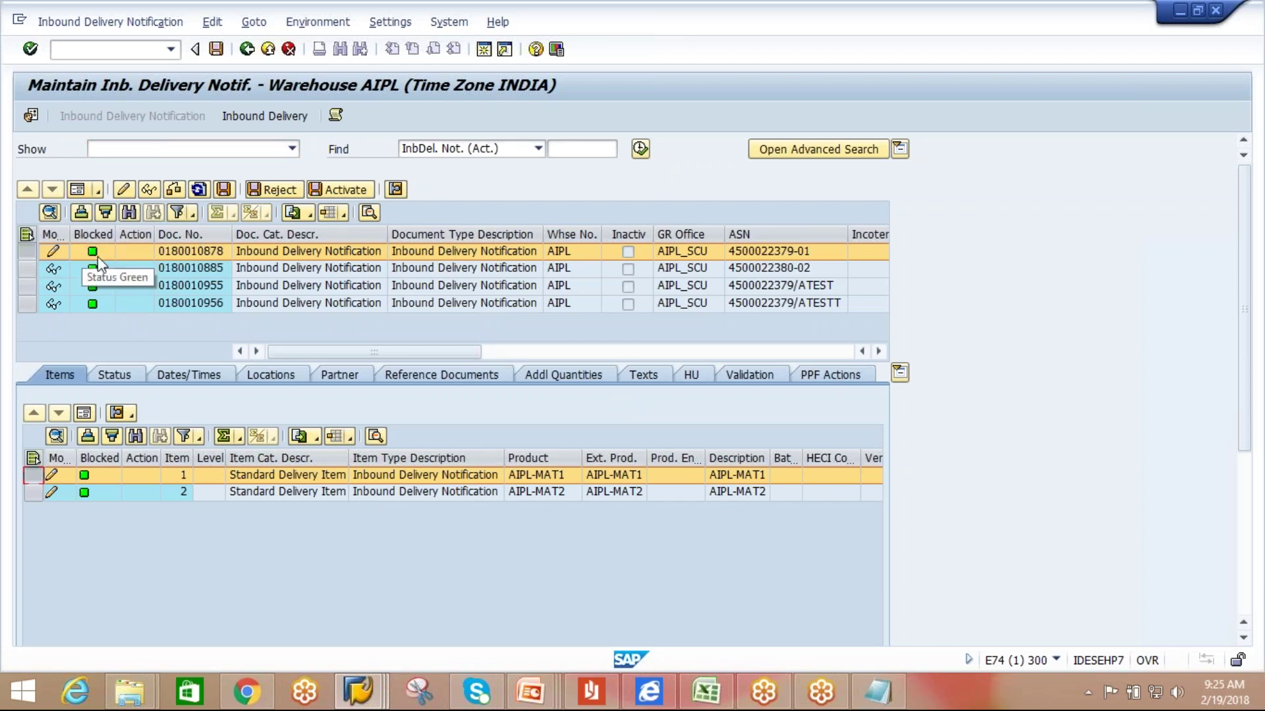
click(77, 189)
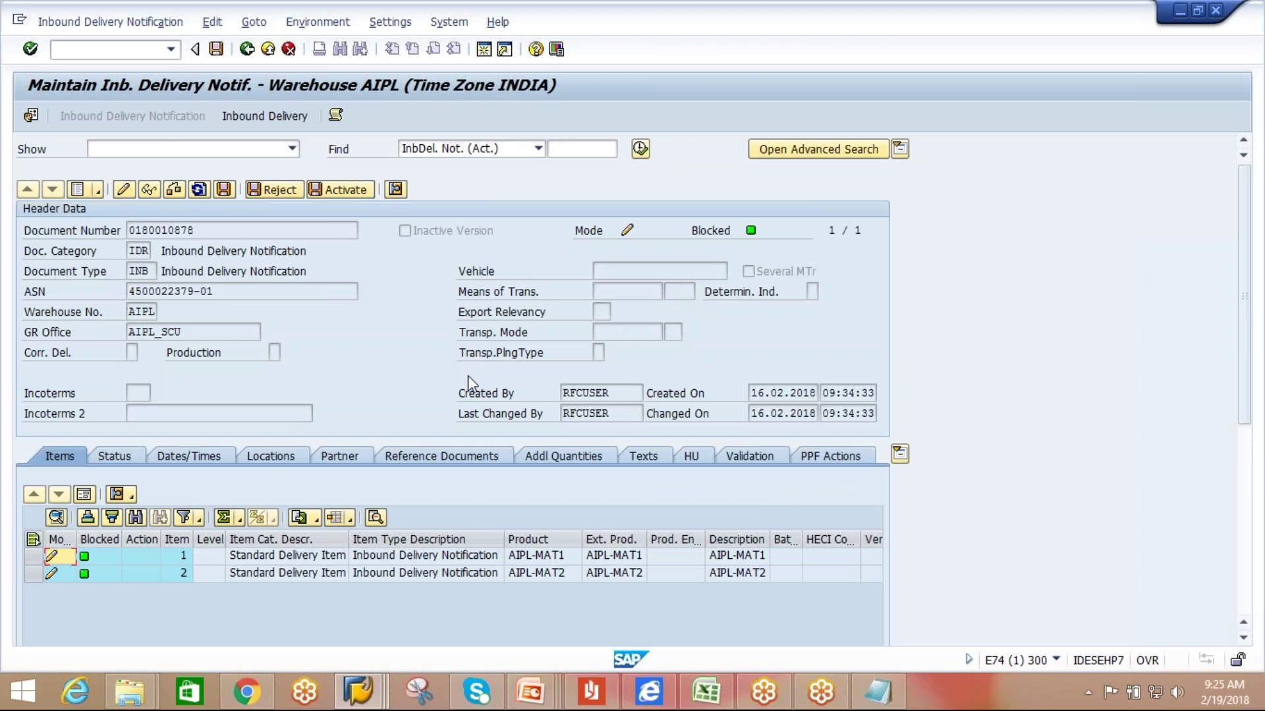
Review header fields Doc. Category, Document Type INB, ASN, GR Office AIPL_SCU and creator, then select item 1
click(201, 230)
click(144, 252)
click(151, 272)
click(214, 291)
click(189, 333)
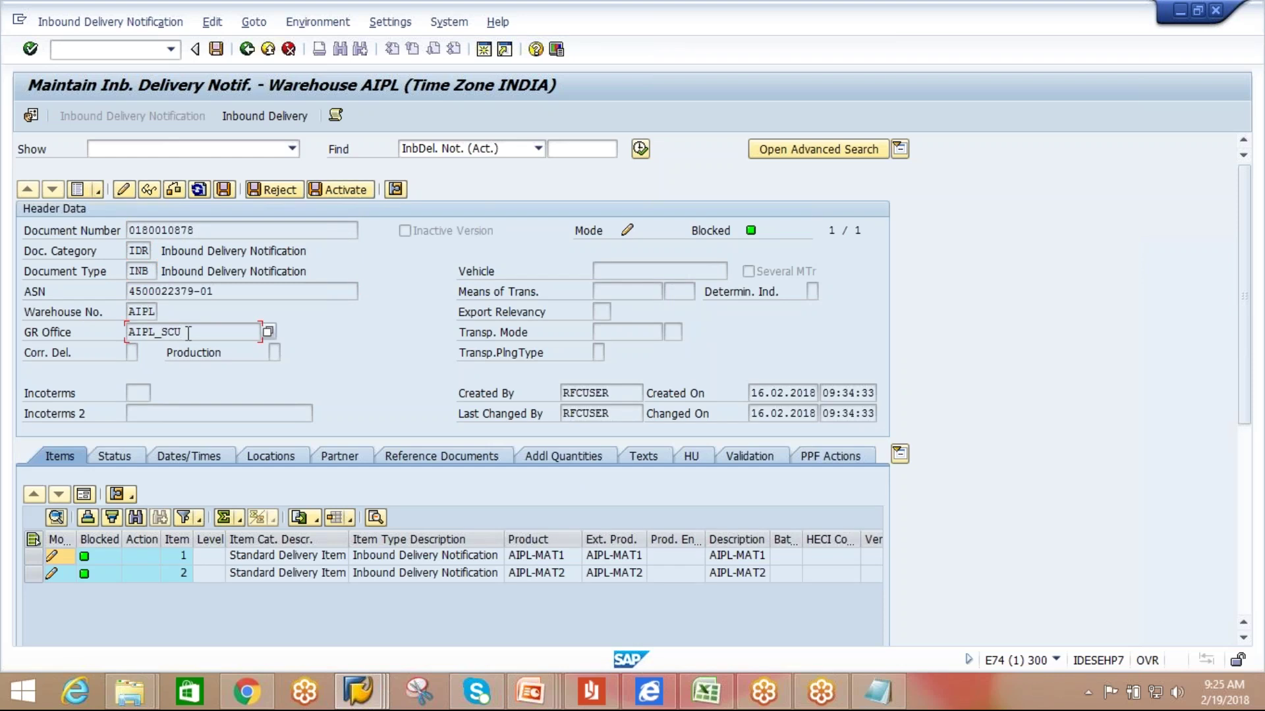
drag(189, 333, 131, 329)
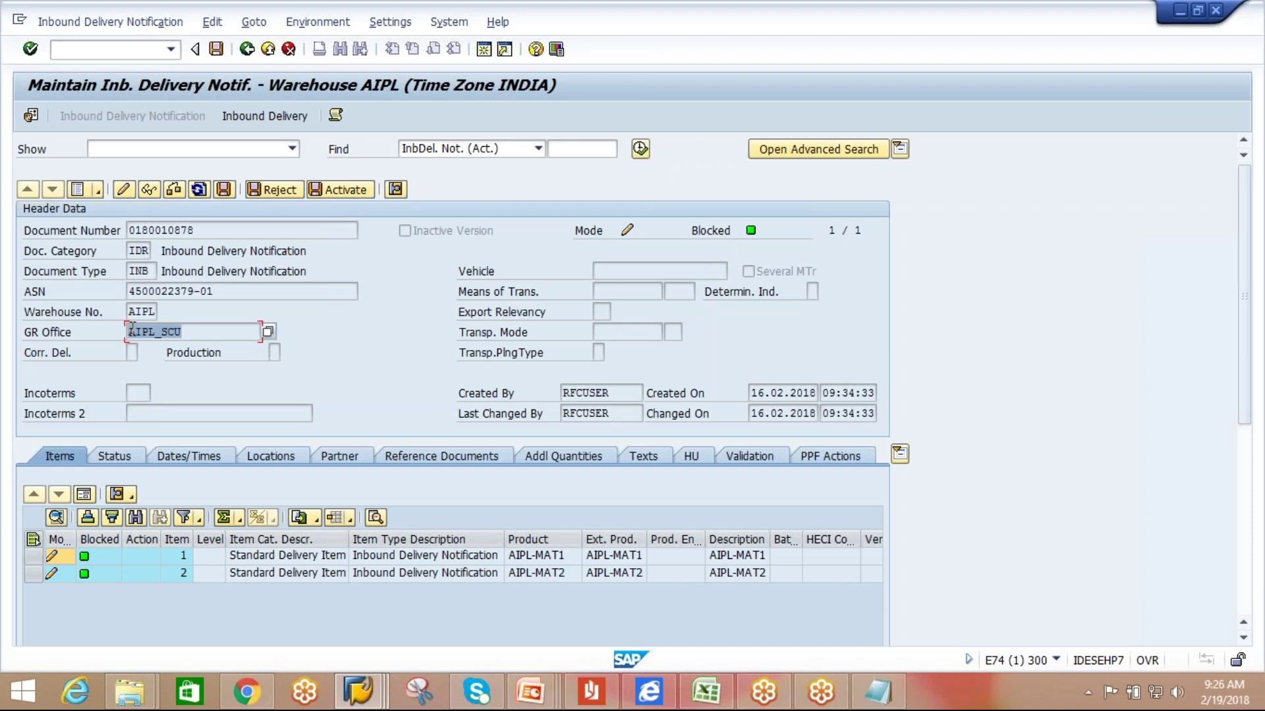
click(182, 332)
click(637, 394)
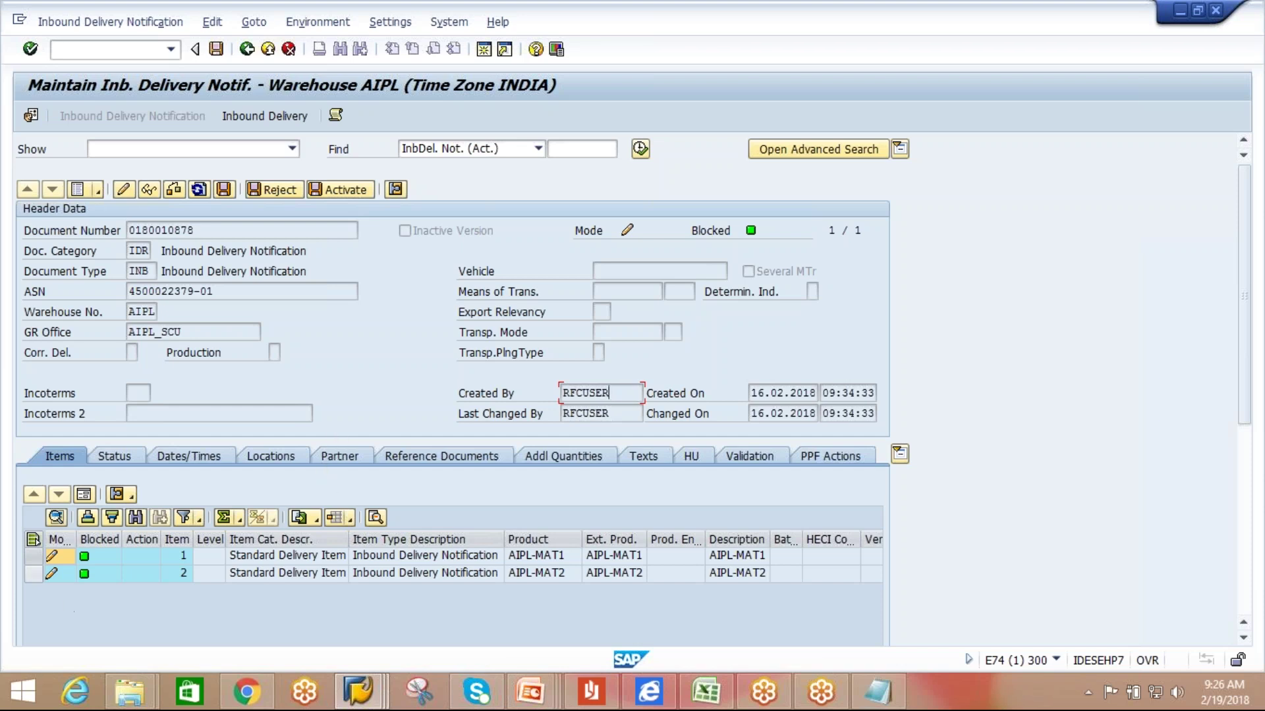
click(33, 556)
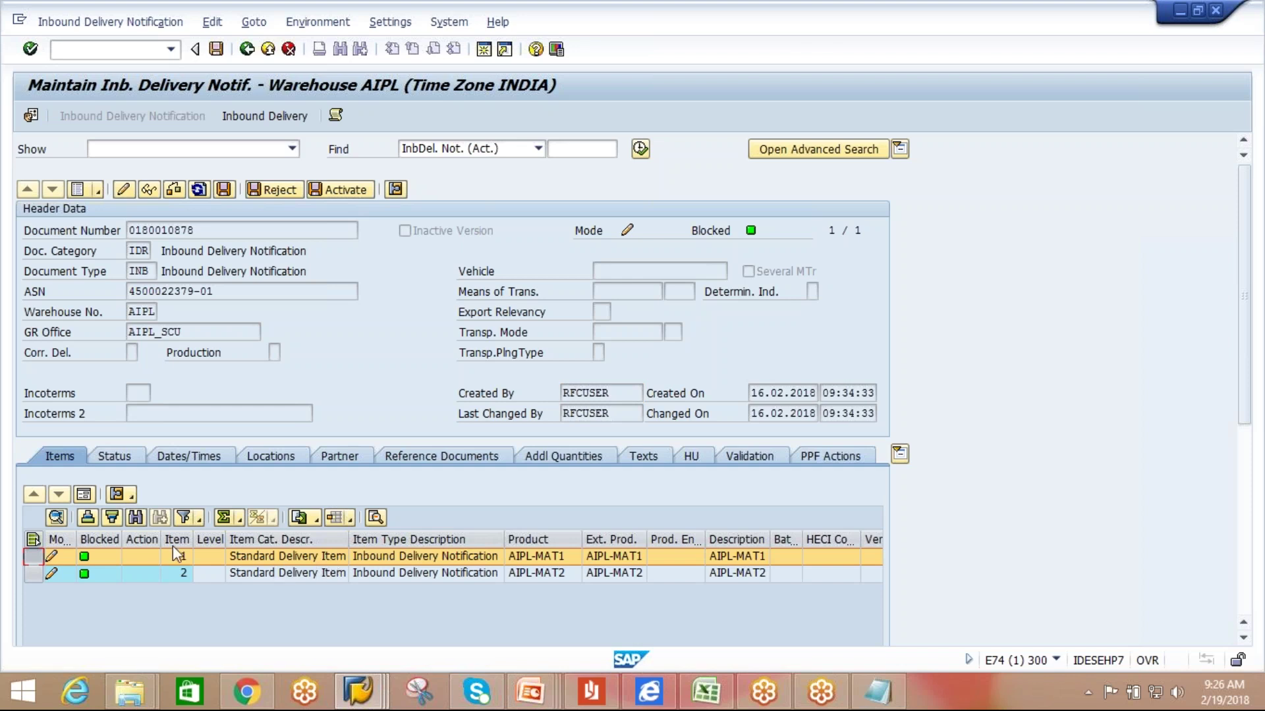
click(90, 498)
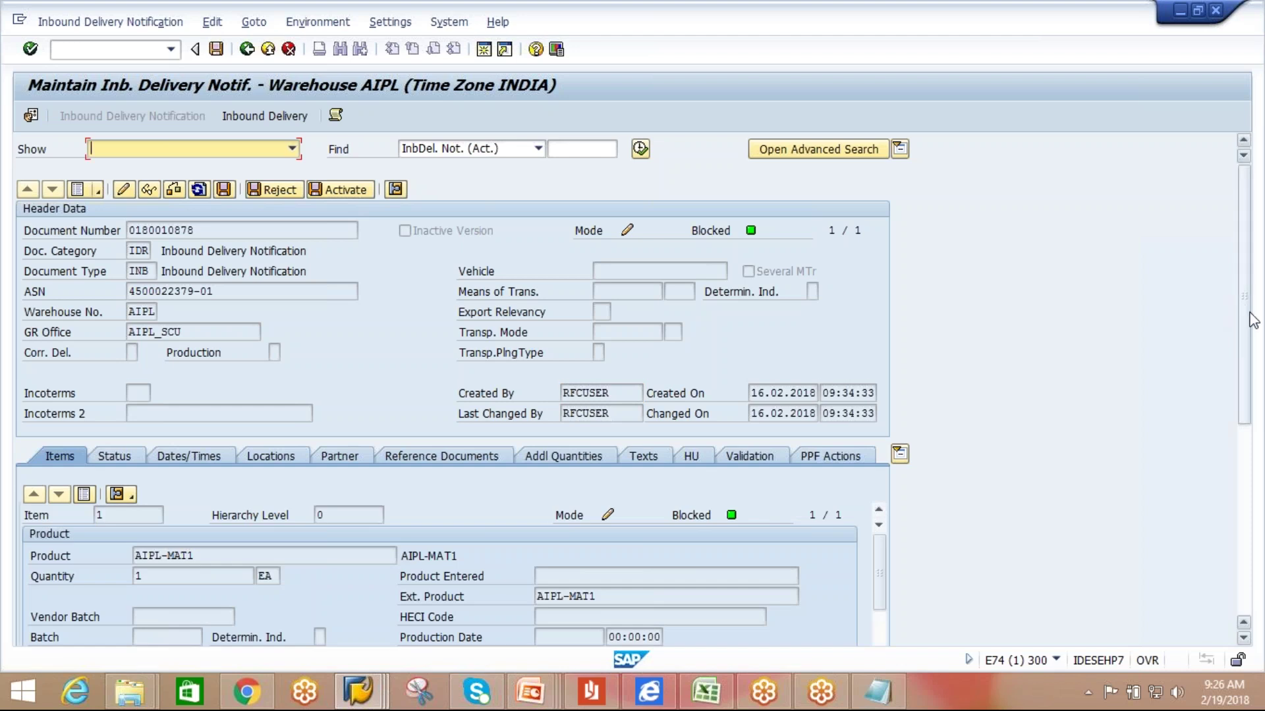
scroll(1225, 311, down, 2)
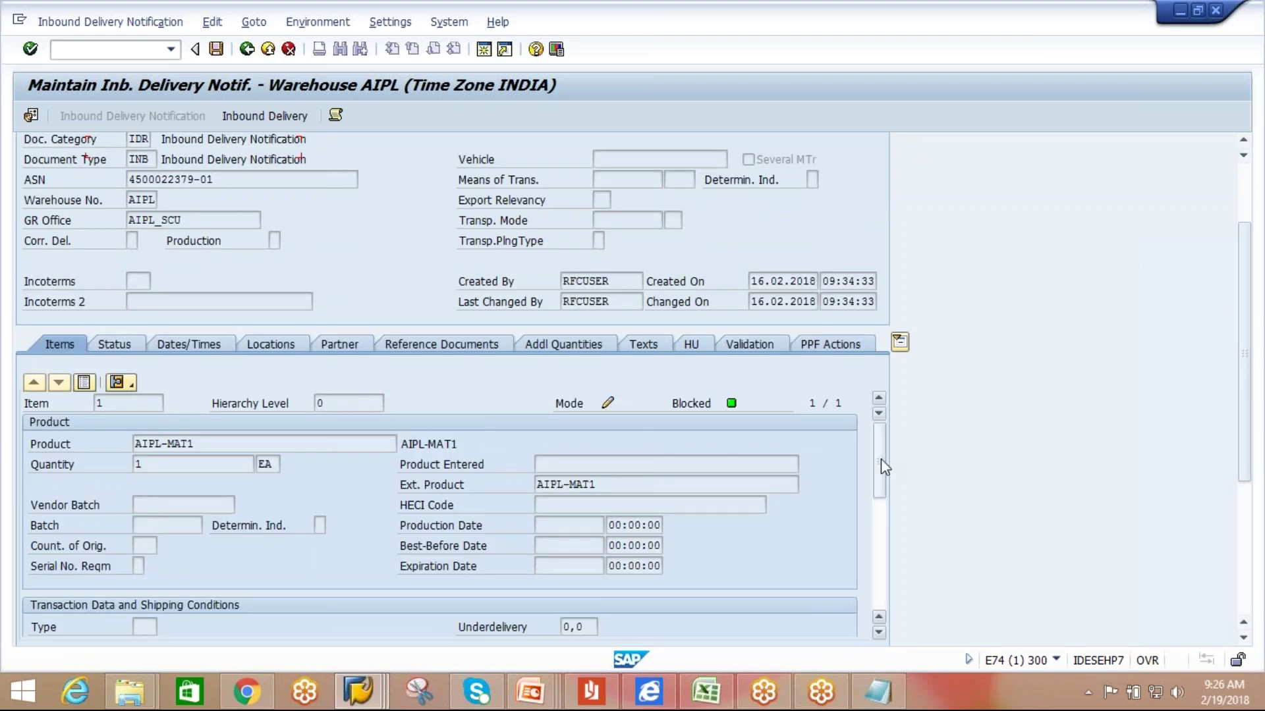
click(227, 444)
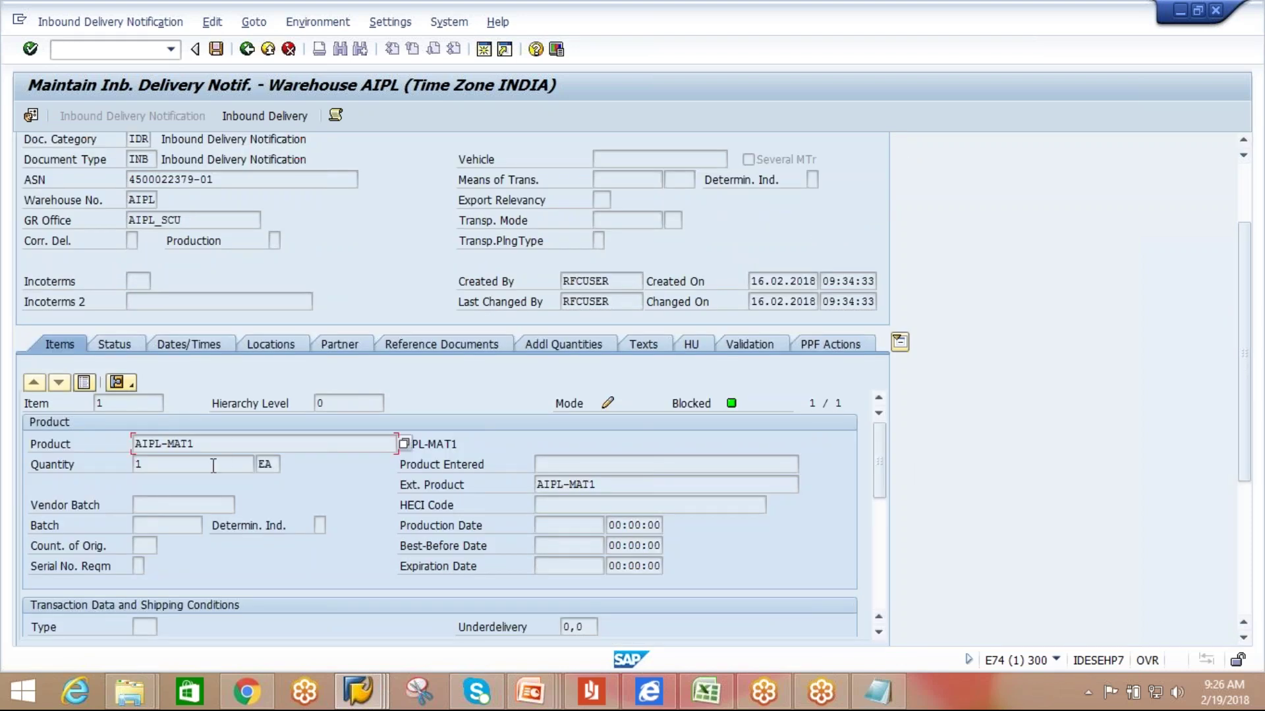
click(216, 462)
click(606, 482)
click(393, 443)
click(647, 477)
Review item 1's stock owner AIPL-PED, entitled-to-dispose party, and document flow to inbound delivery 17531
drag(886, 472, 885, 548)
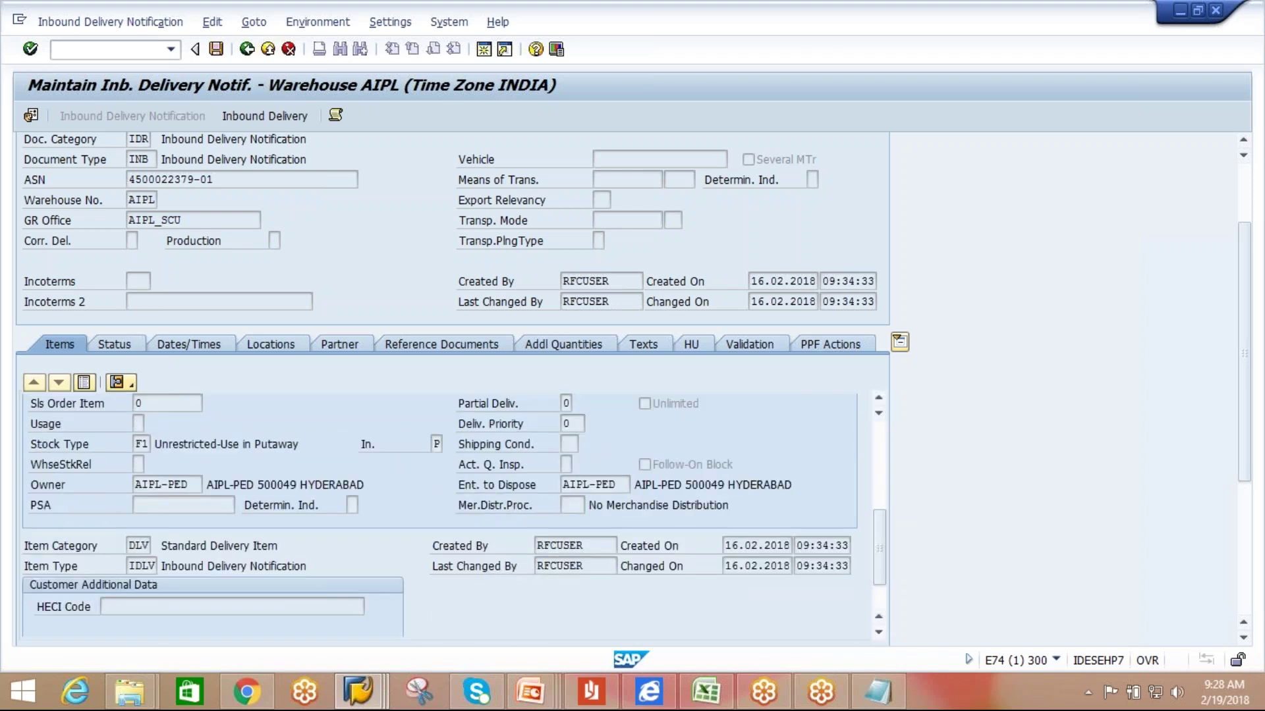
click(189, 484)
click(619, 484)
click(195, 485)
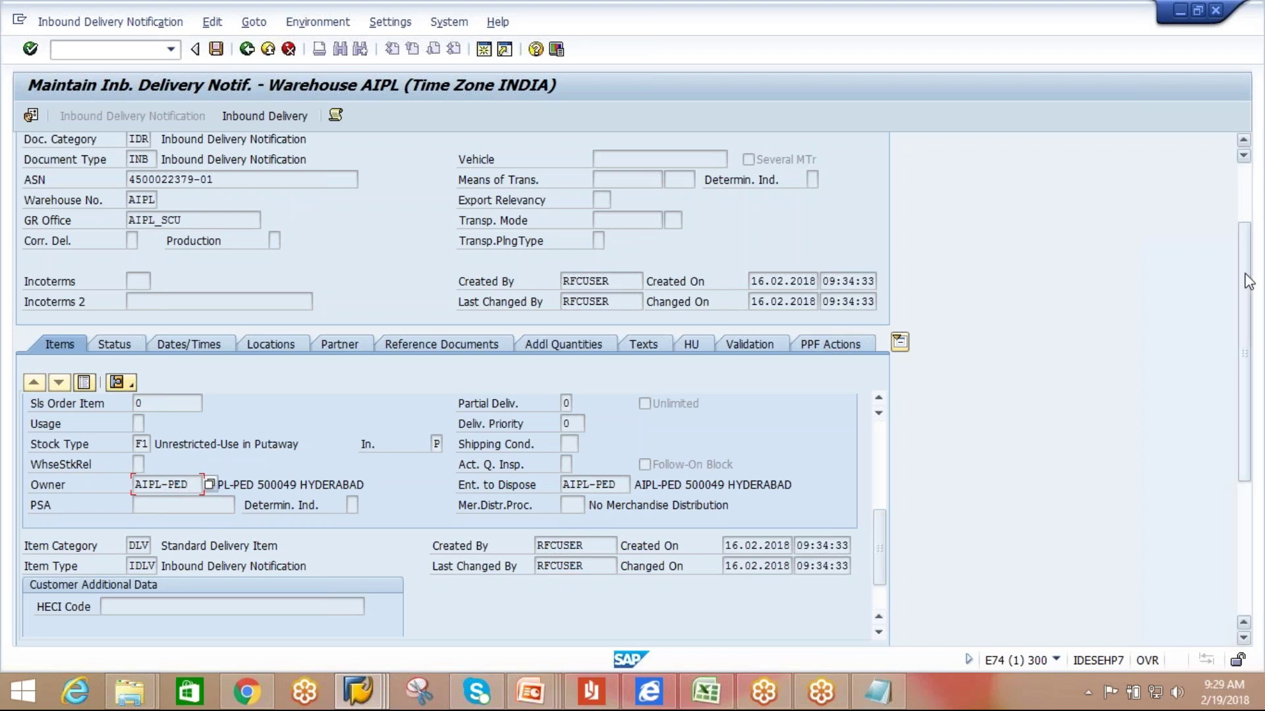
drag(1248, 283, 1245, 421)
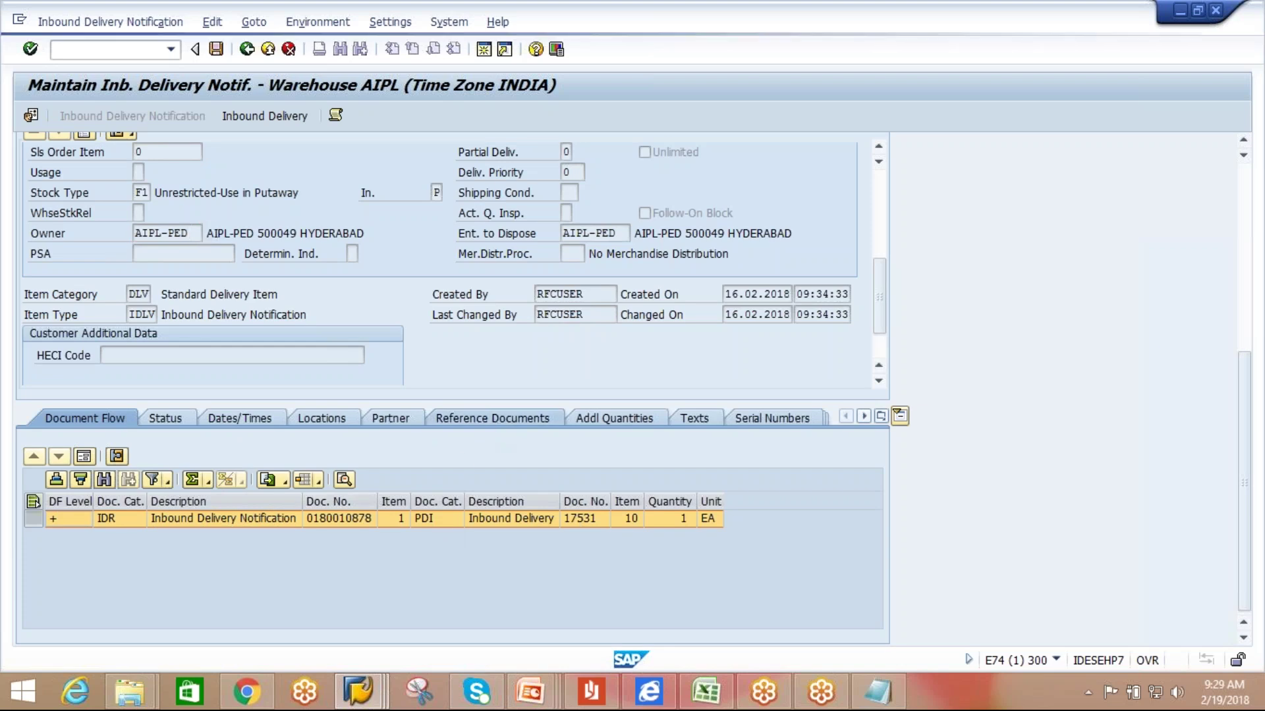
click(500, 419)
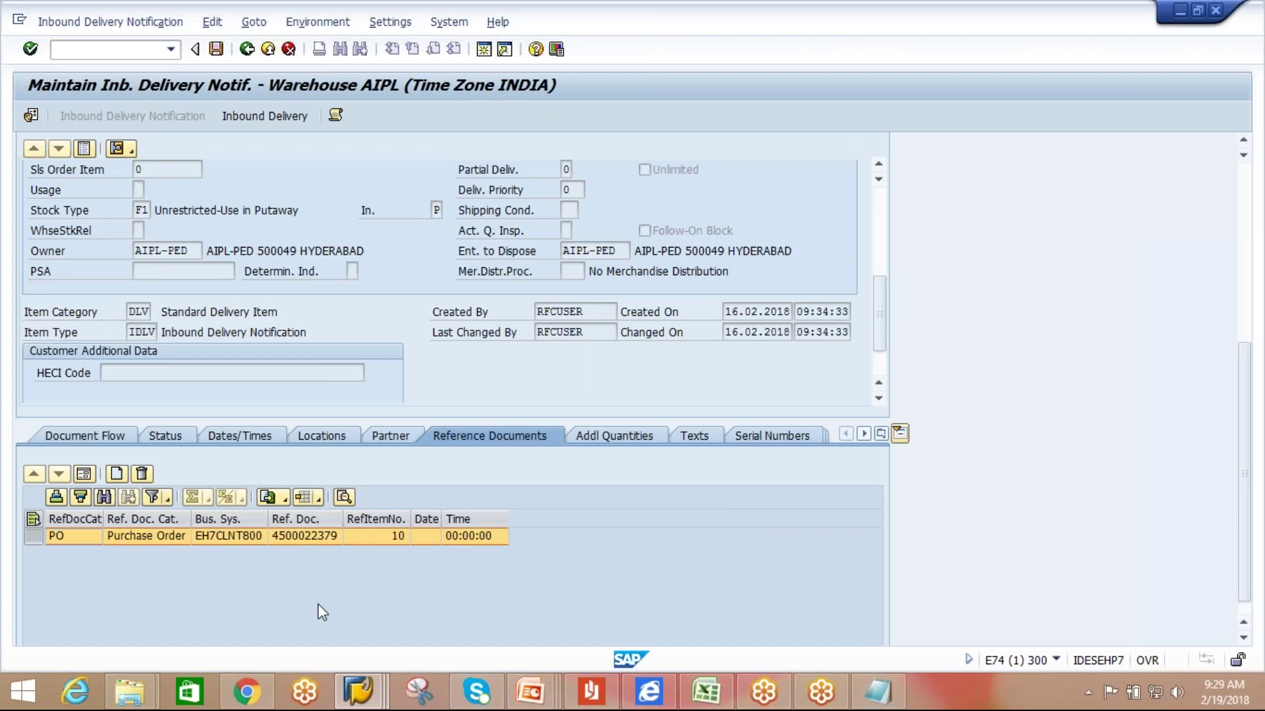
click(232, 519)
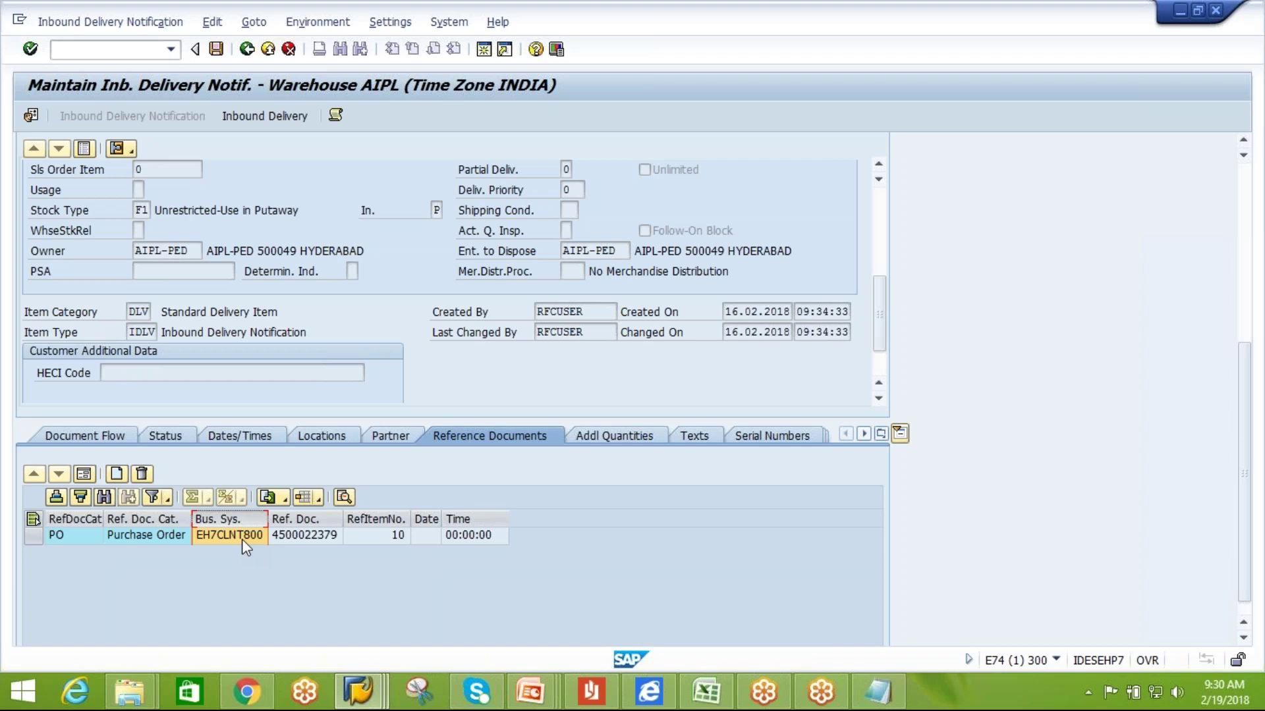
click(392, 441)
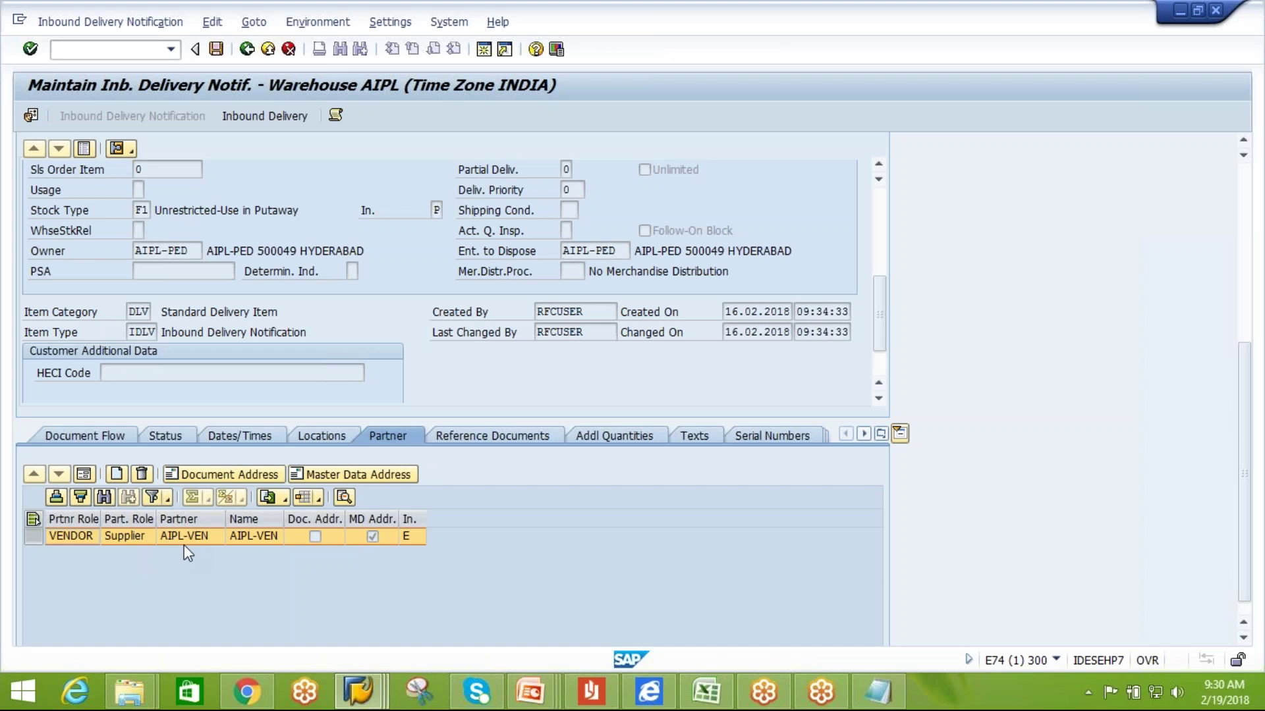
drag(1245, 435, 1245, 257)
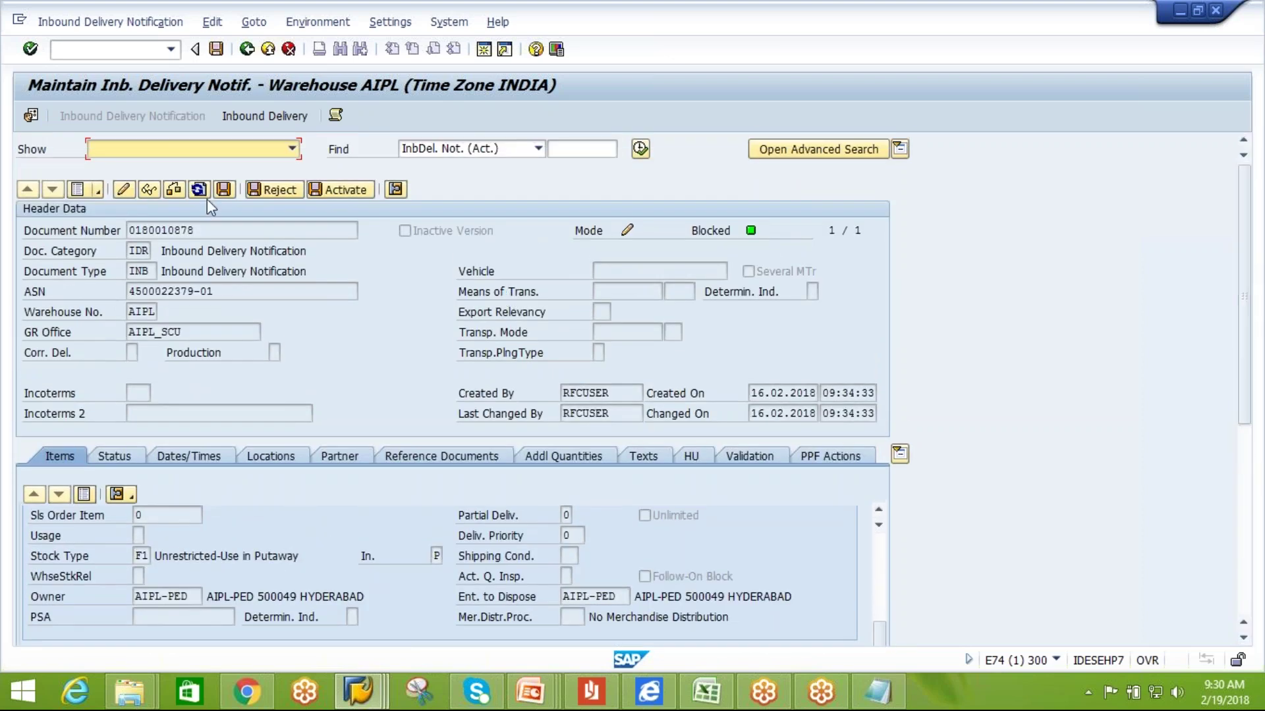
click(140, 251)
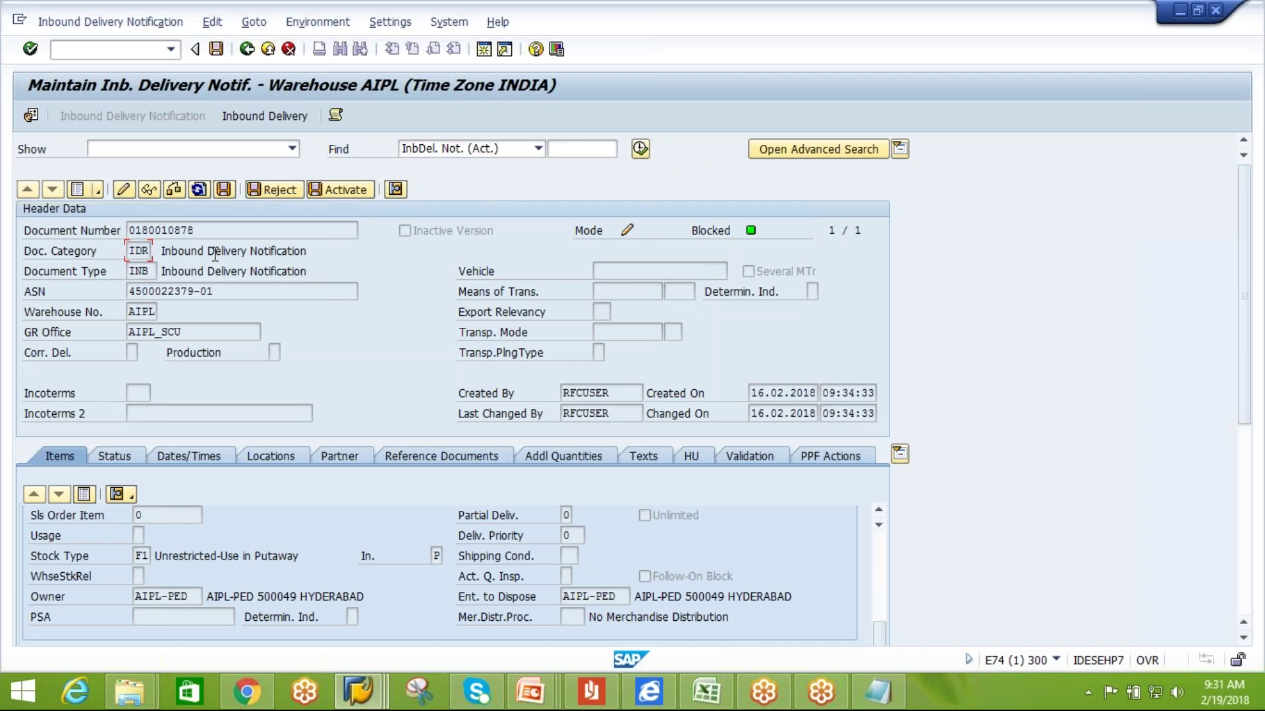
click(151, 272)
Write 'IDR-----INB' in the Notepad notes and start 'DLV-----IDLV' on the line below
click(877, 691)
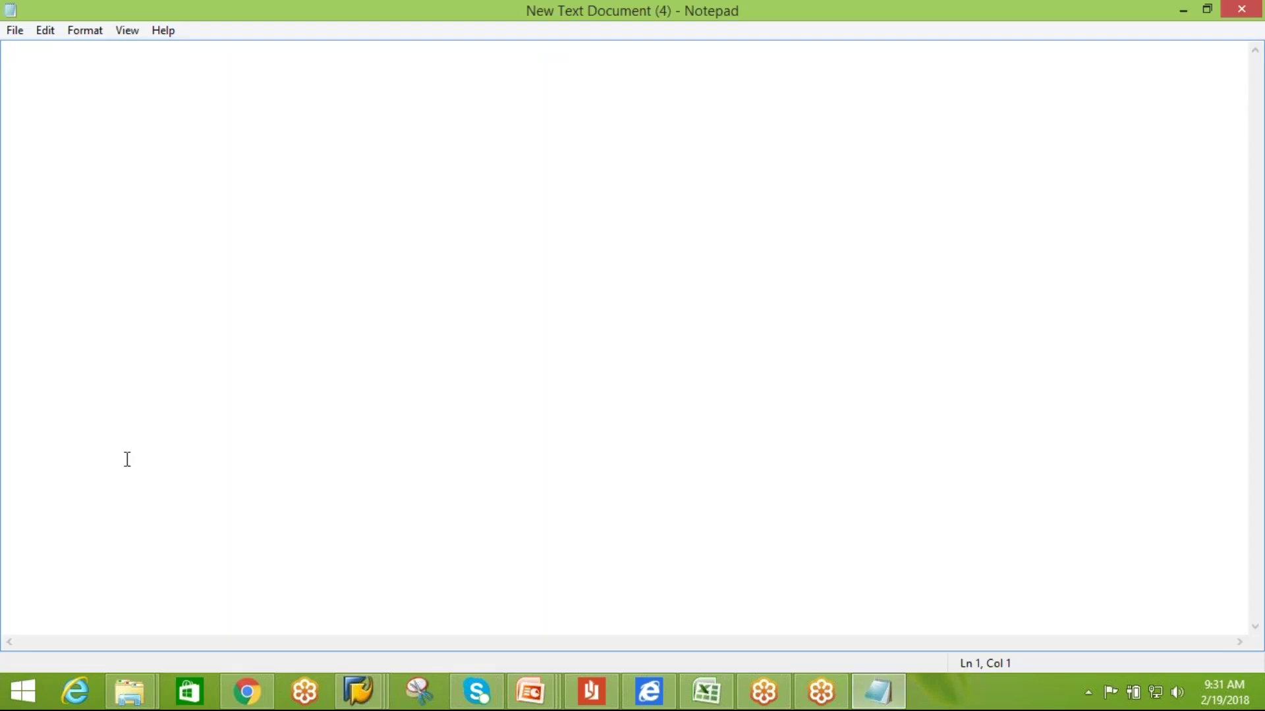
text(IDR)
text(-----IN)
text(B)
key(Return)
key(Return)
key(alt+Tab)
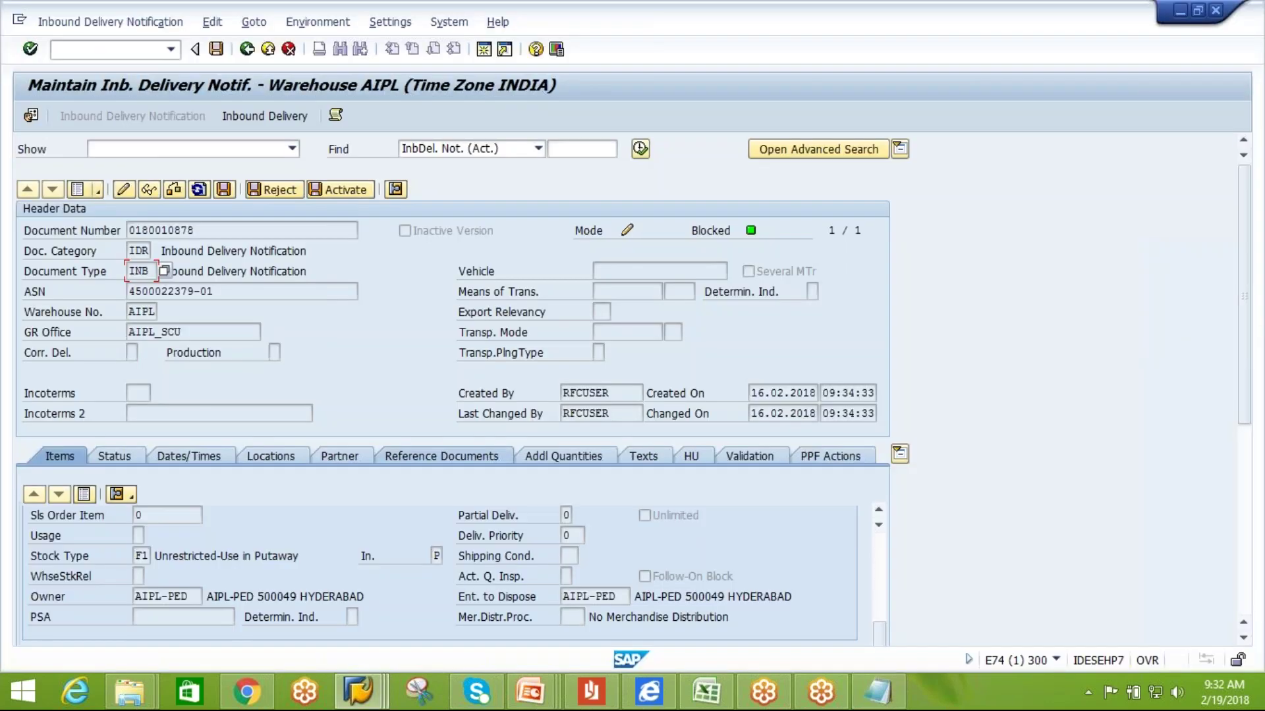
drag(1251, 298, 1016, 415)
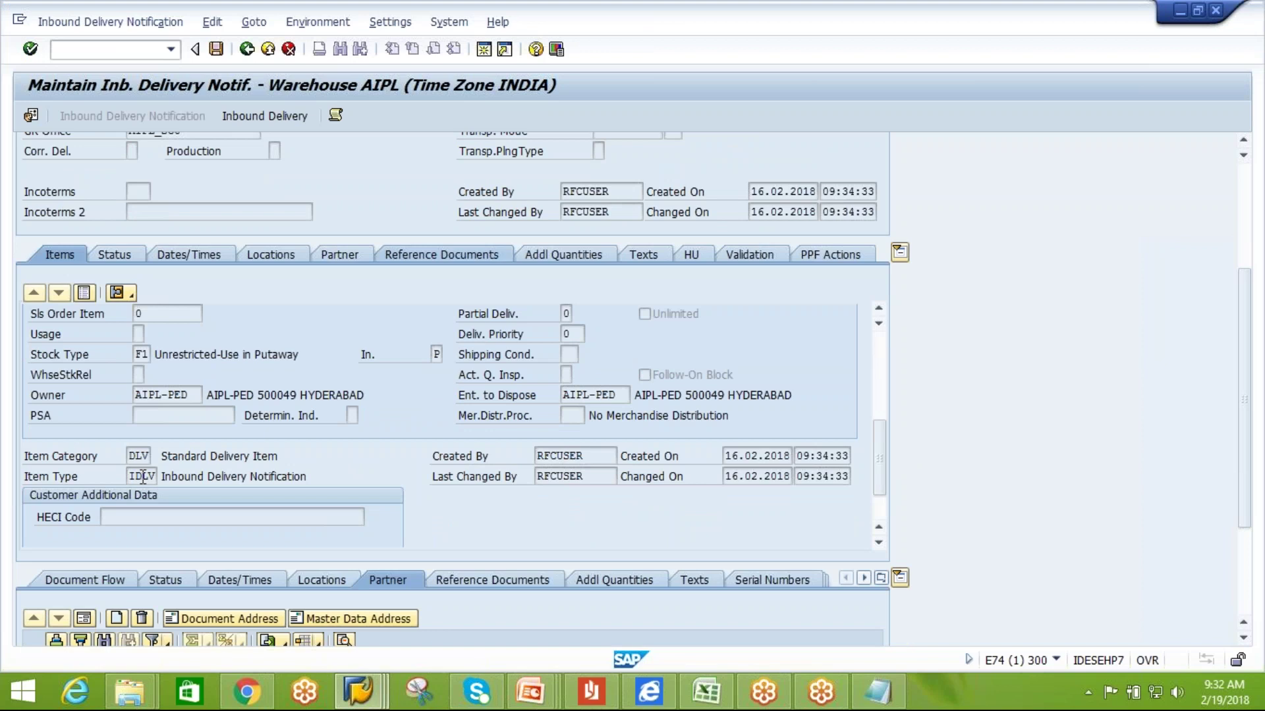
key(alt+Tab)
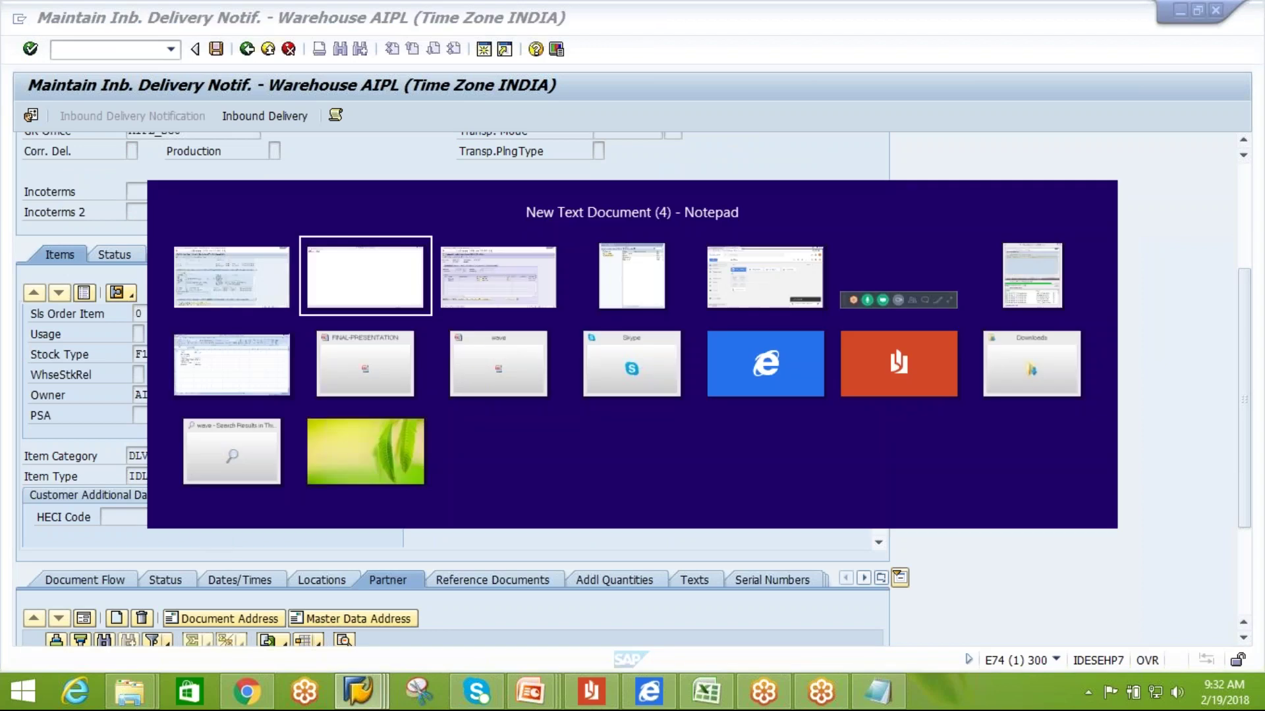
text(DLV)
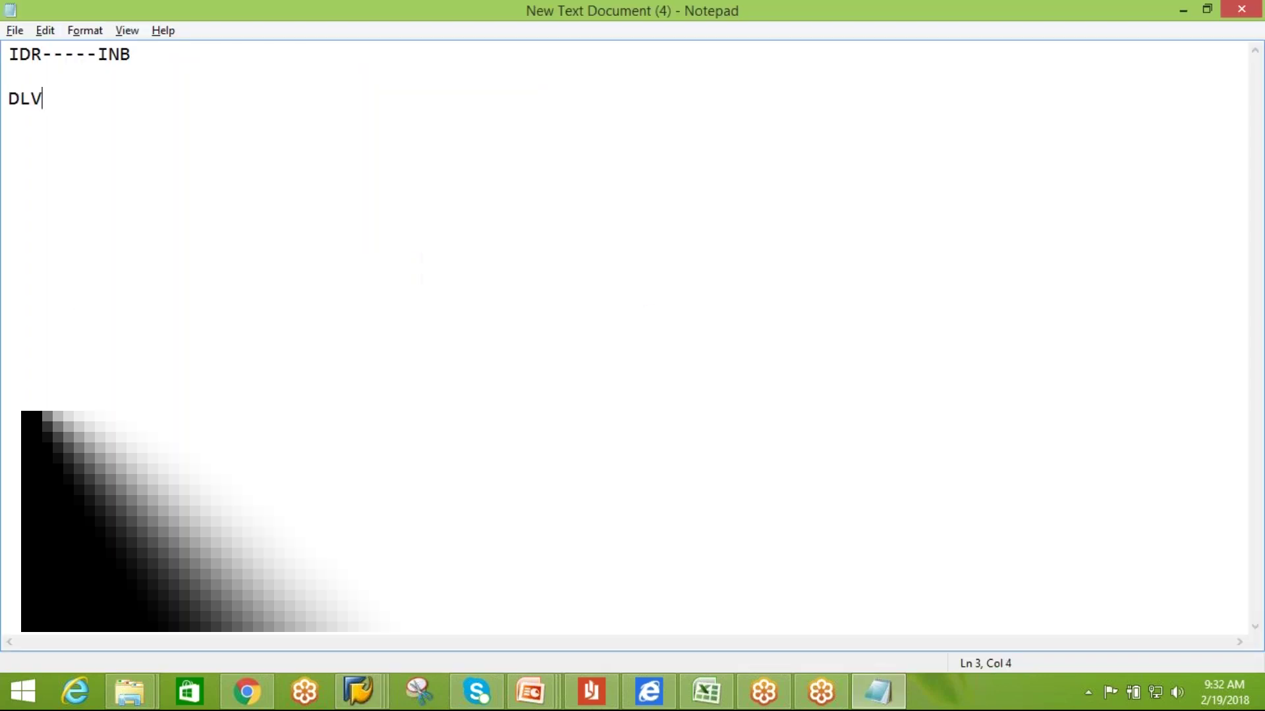
text(-----IDLV)
Open shipping notification 180010878, select item AIPL-MAT1, and view the header's administration data
key(Return)
key(Return)
key(Return)
key(alt+Tab)
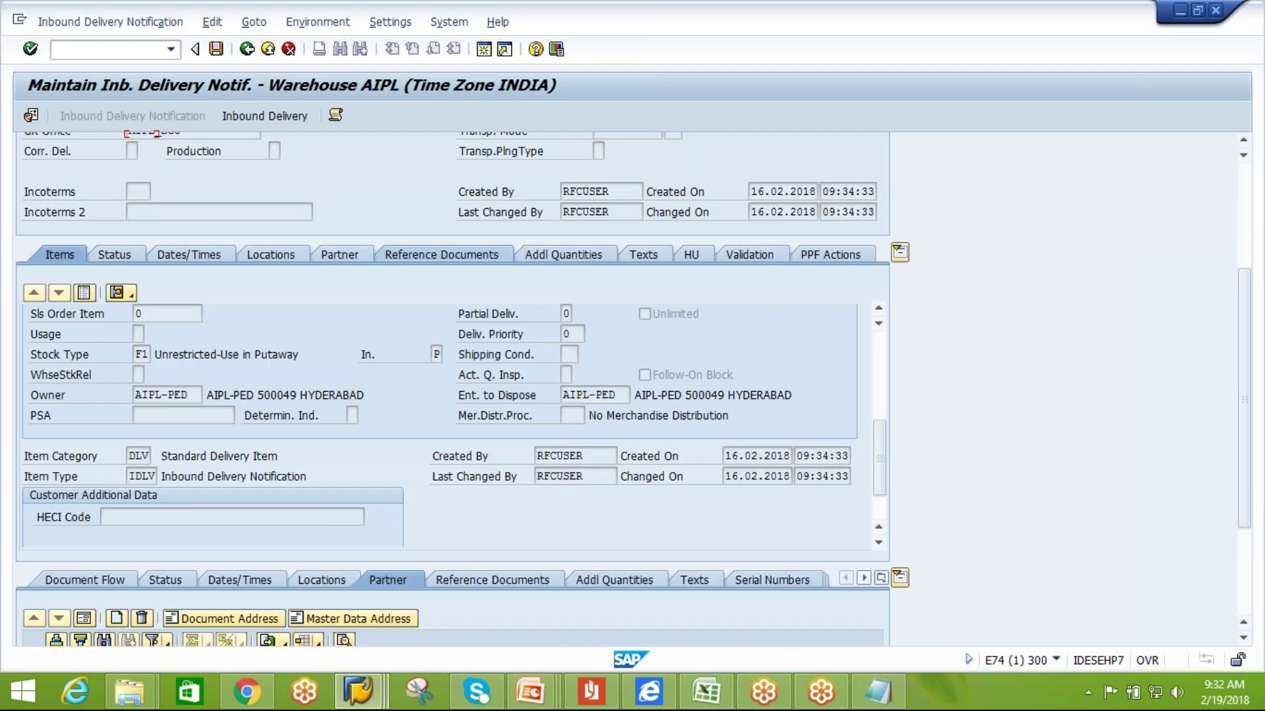
mouse_move(377, 697)
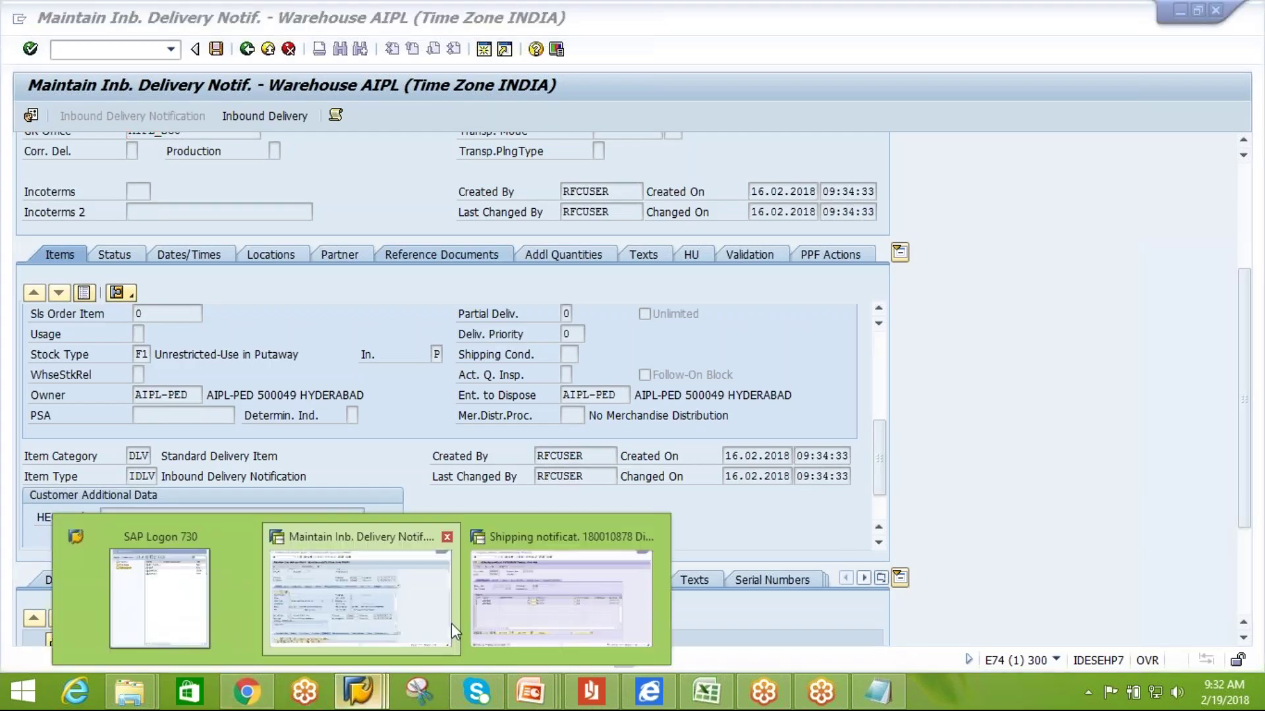
click(556, 603)
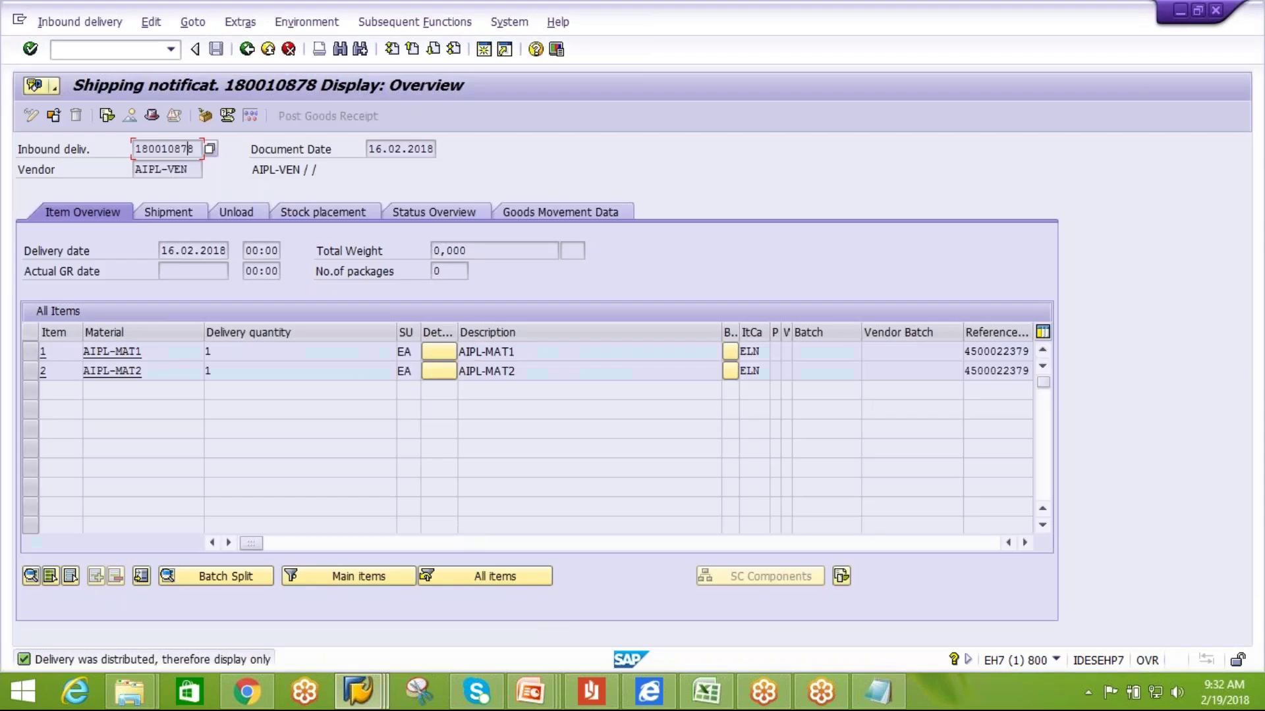
click(31, 350)
click(152, 117)
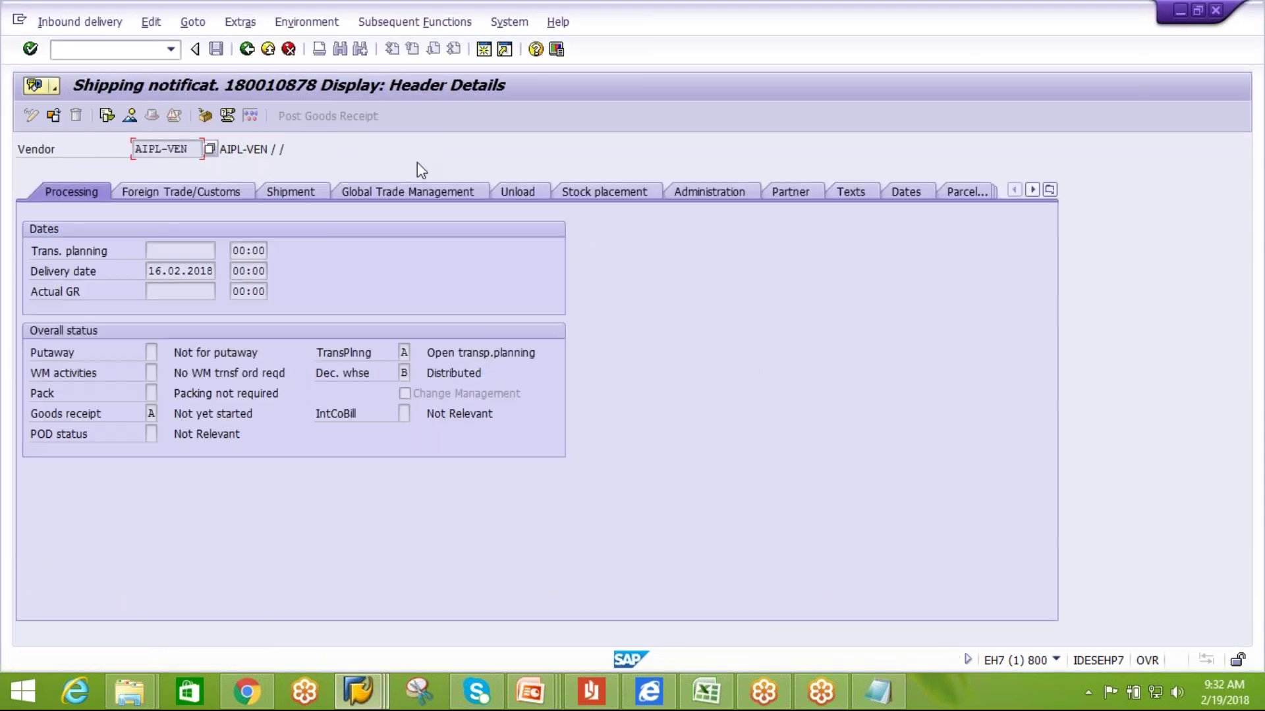
click(738, 191)
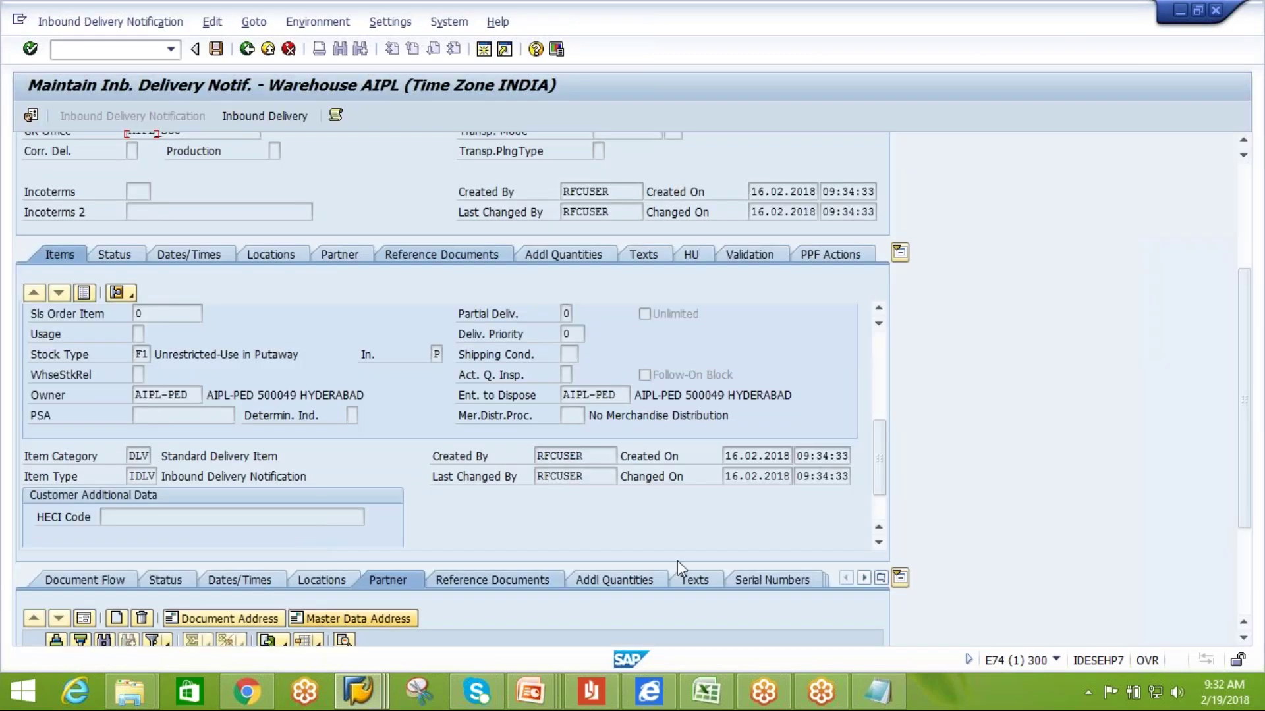
Add an 'ECC:' heading and an 'EL' line to the Notepad notes
click(878, 692)
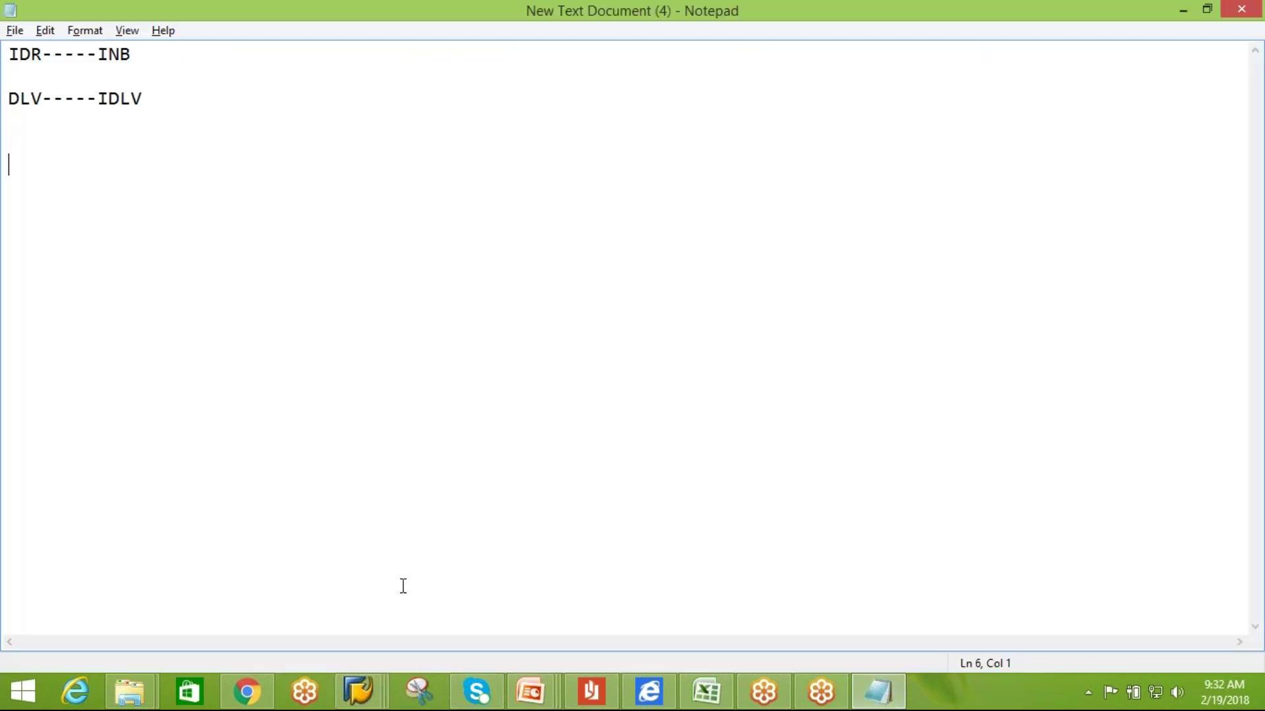
text(ECC:)
key(Return)
key(Return)
text(EL0)
key(BackSpace)
key(Return)
key(Return)
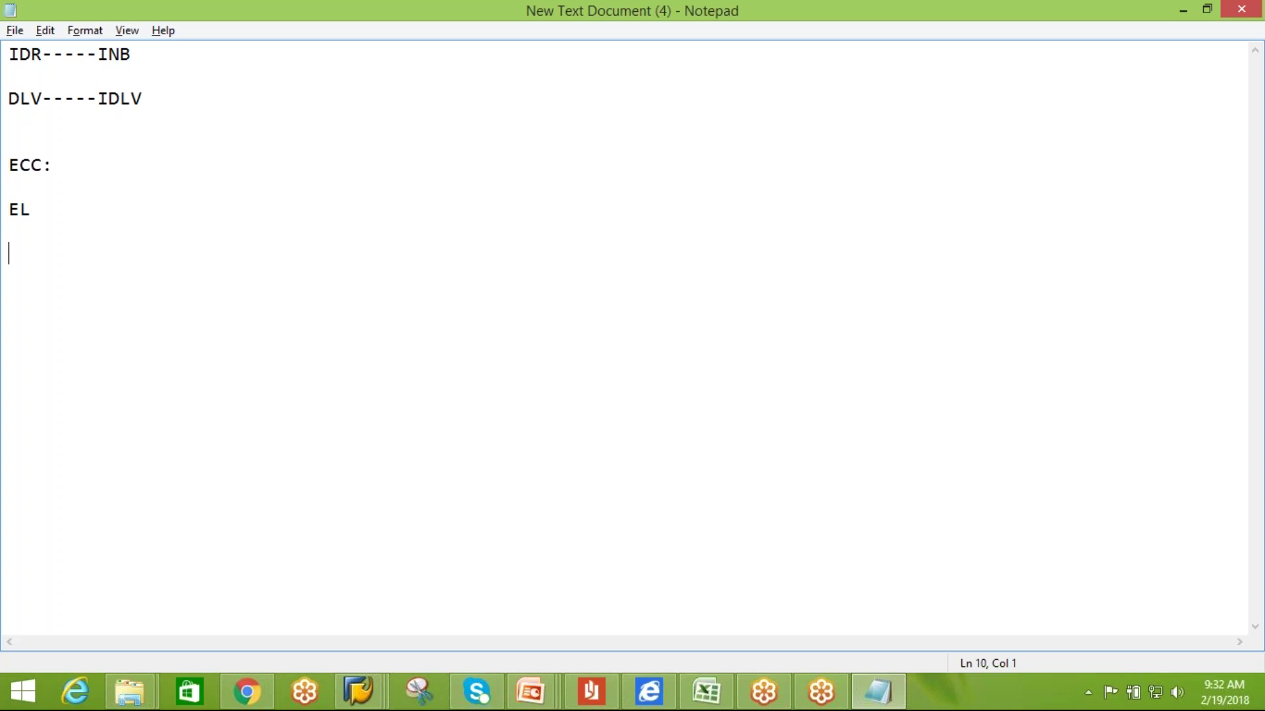
Check the shipping notification's item overview in SAP before returning to the notes
click(359, 692)
click(359, 691)
mouse_move(371, 682)
click(598, 568)
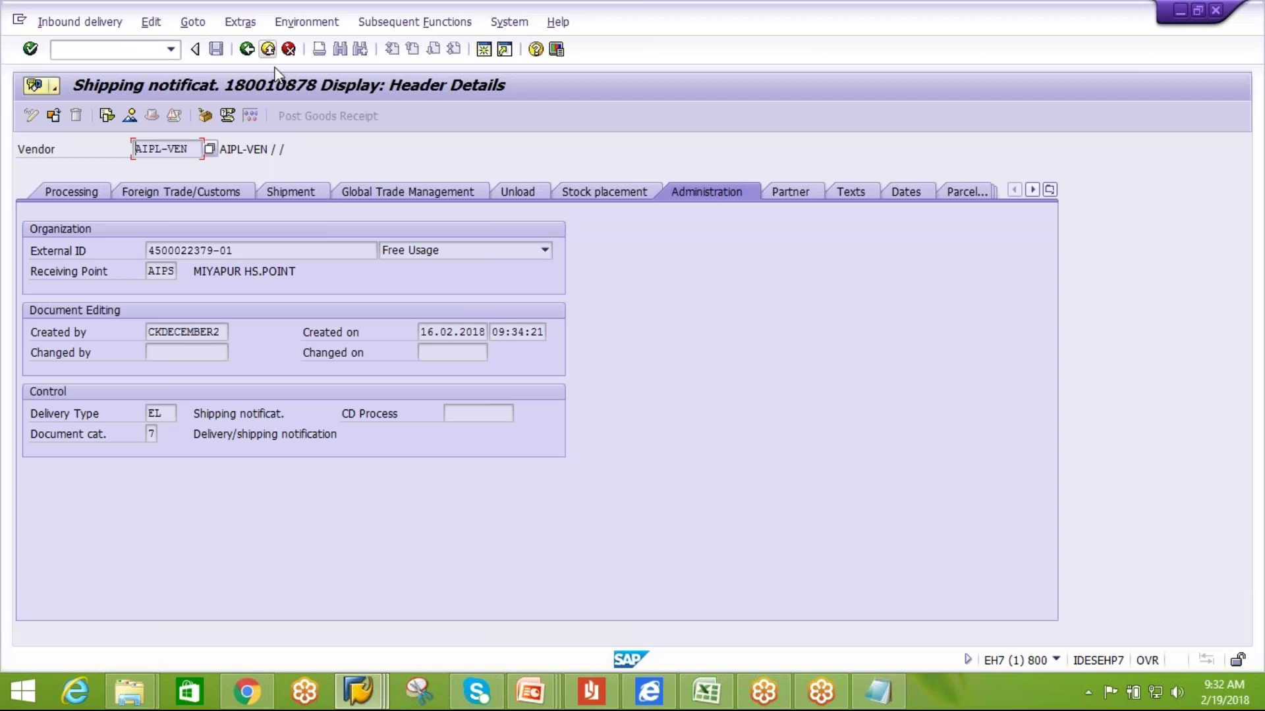
click(247, 53)
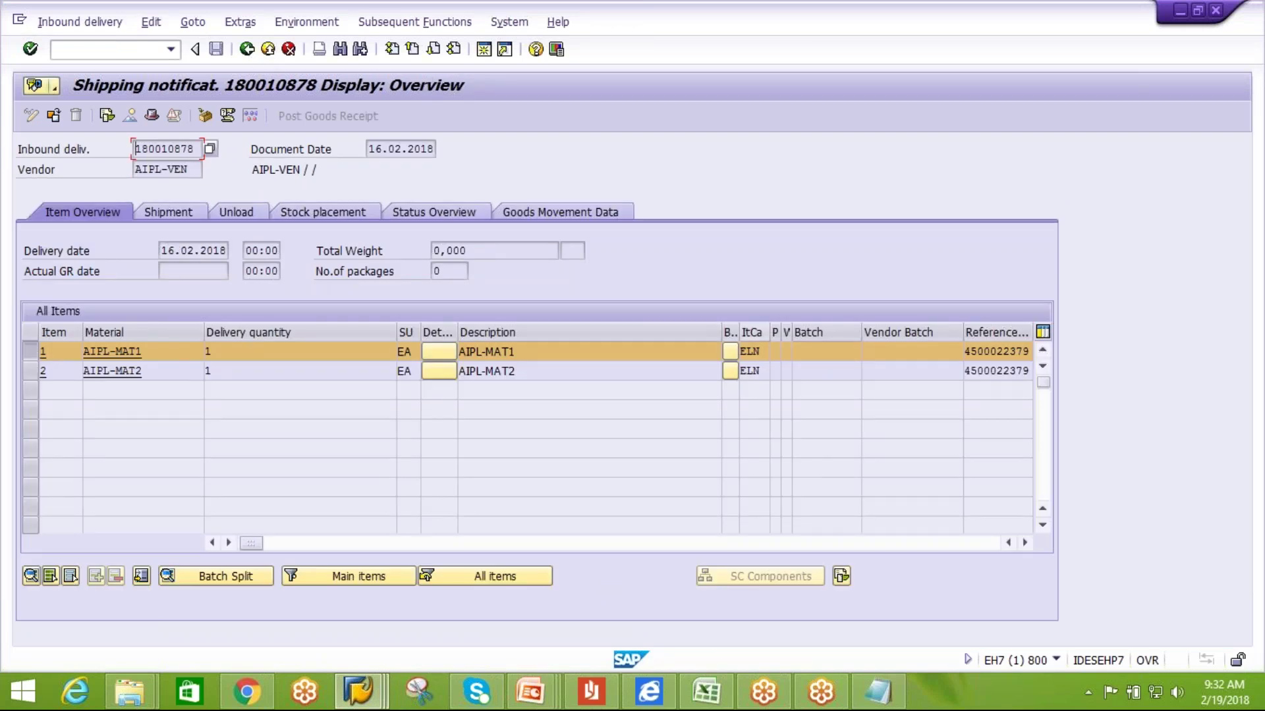
key(alt+Tab)
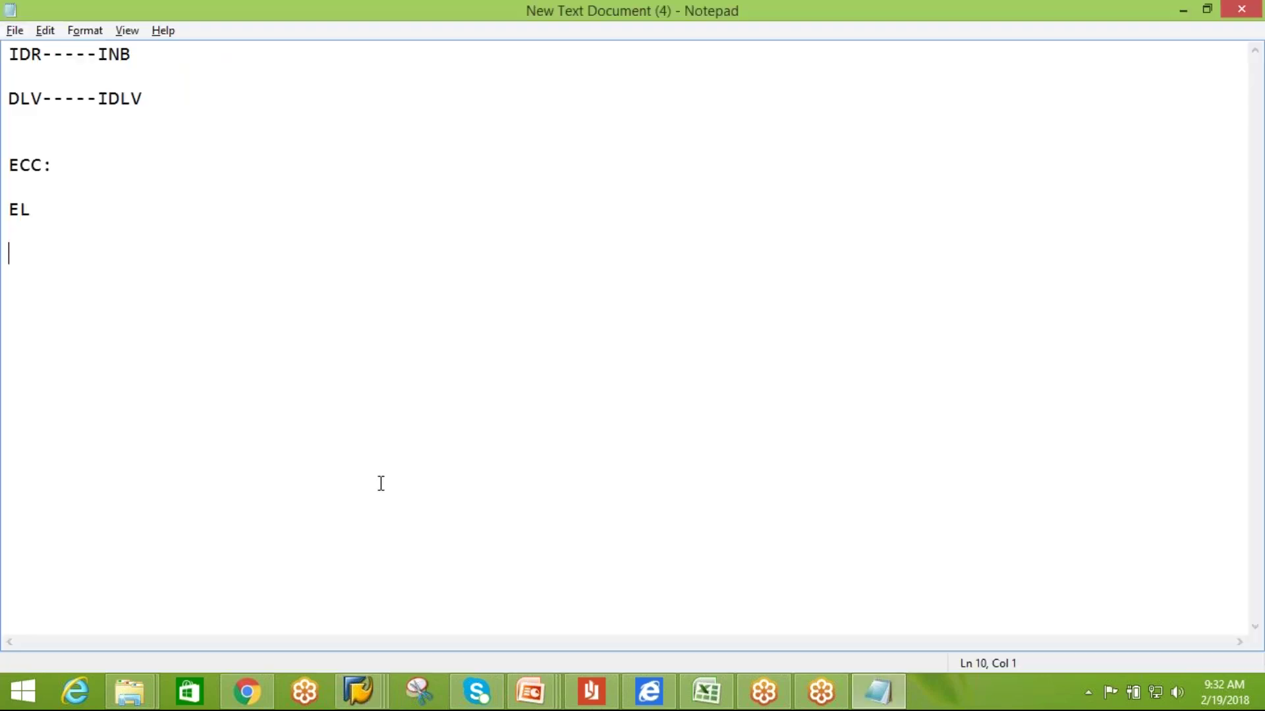
Extend the line to 'EL + ELN' and write 'ECC : EL + ELN ------> EWM : IDR ( INB ) + DLV ( IDLV )'
click(99, 216)
text(+ ELN)
key(Return)
key(Return)
key(Return)
text(ECC : )
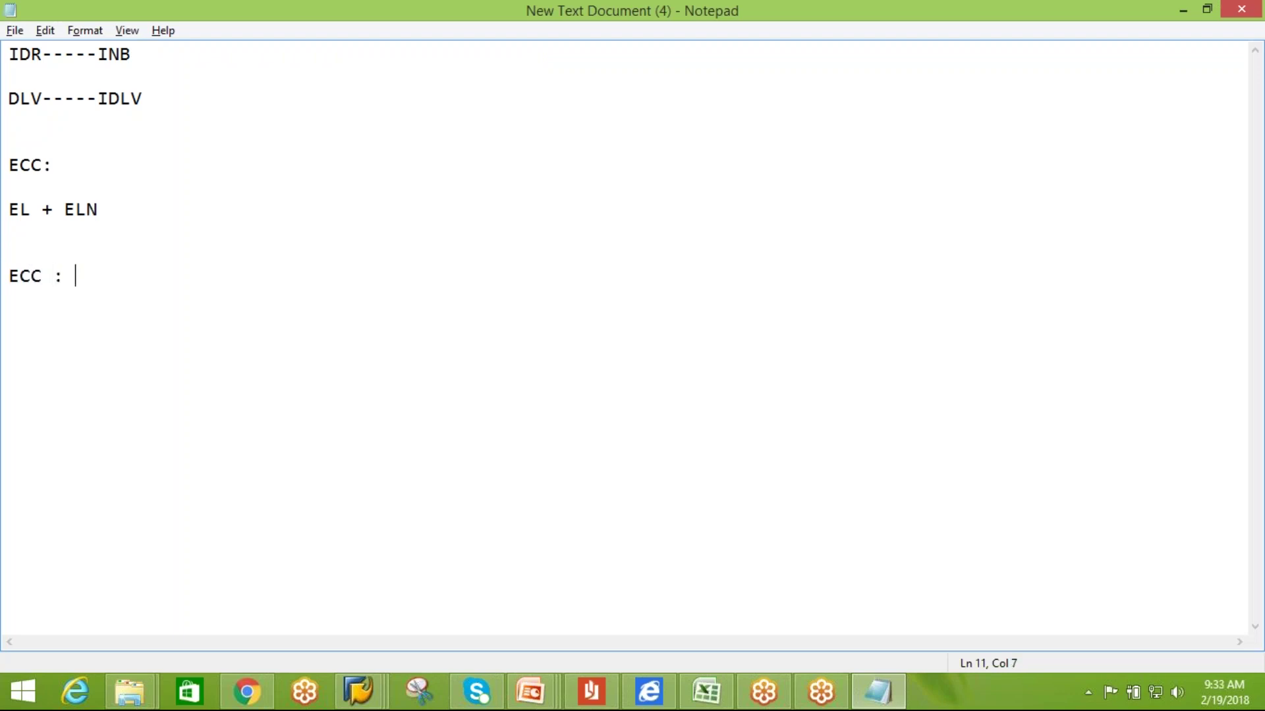
text(EL + ELN  ------> EWM ")
key(BackSpace)
text(: IDR ( )
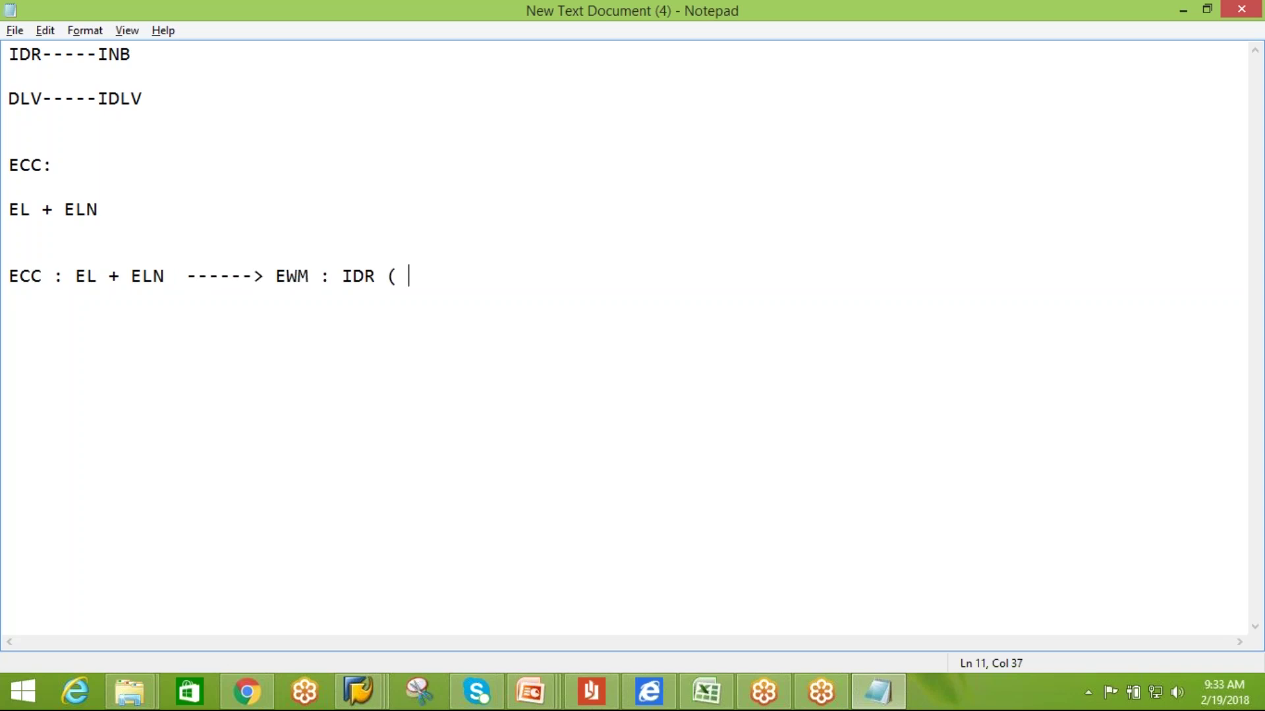
text(INB )  + DLV ( )
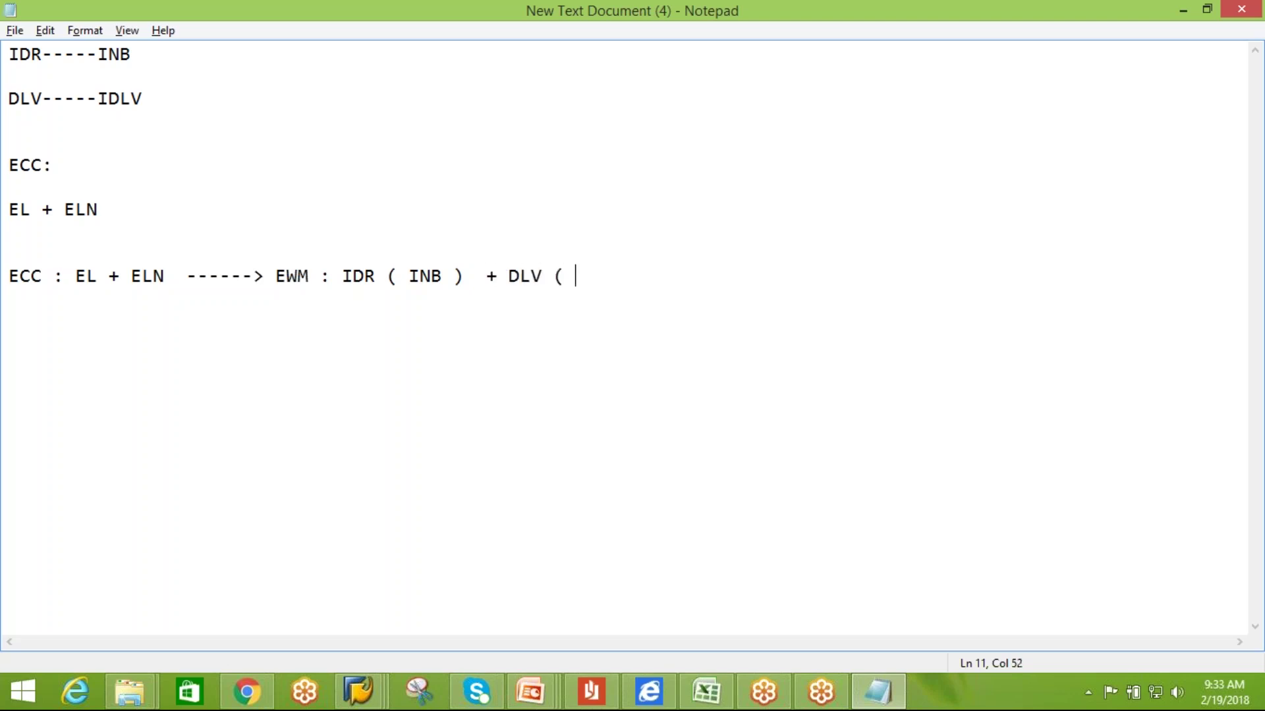
text(IDLV ))
key(Return)
key(Return)
key(Return)
click(648, 279)
key(Return)
key(Return)
Open a new SAP session and start transaction SPRO
mouse_move(365, 690)
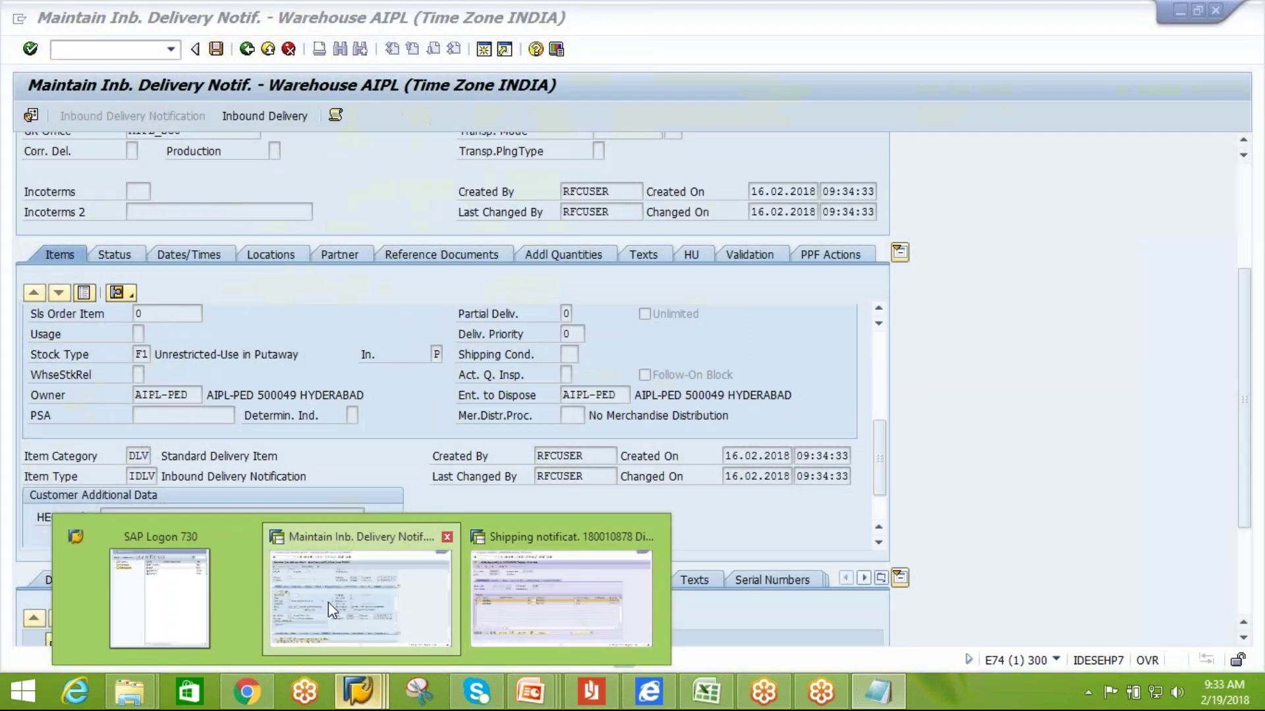
click(328, 602)
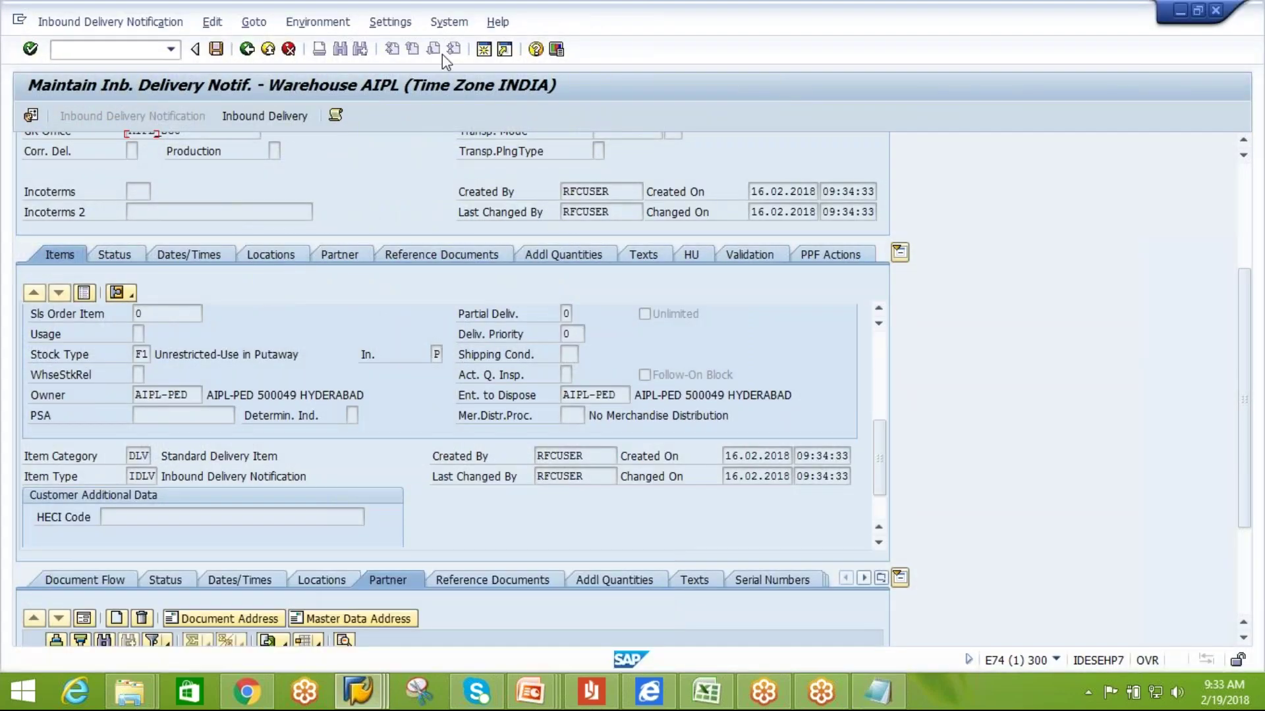
click(484, 50)
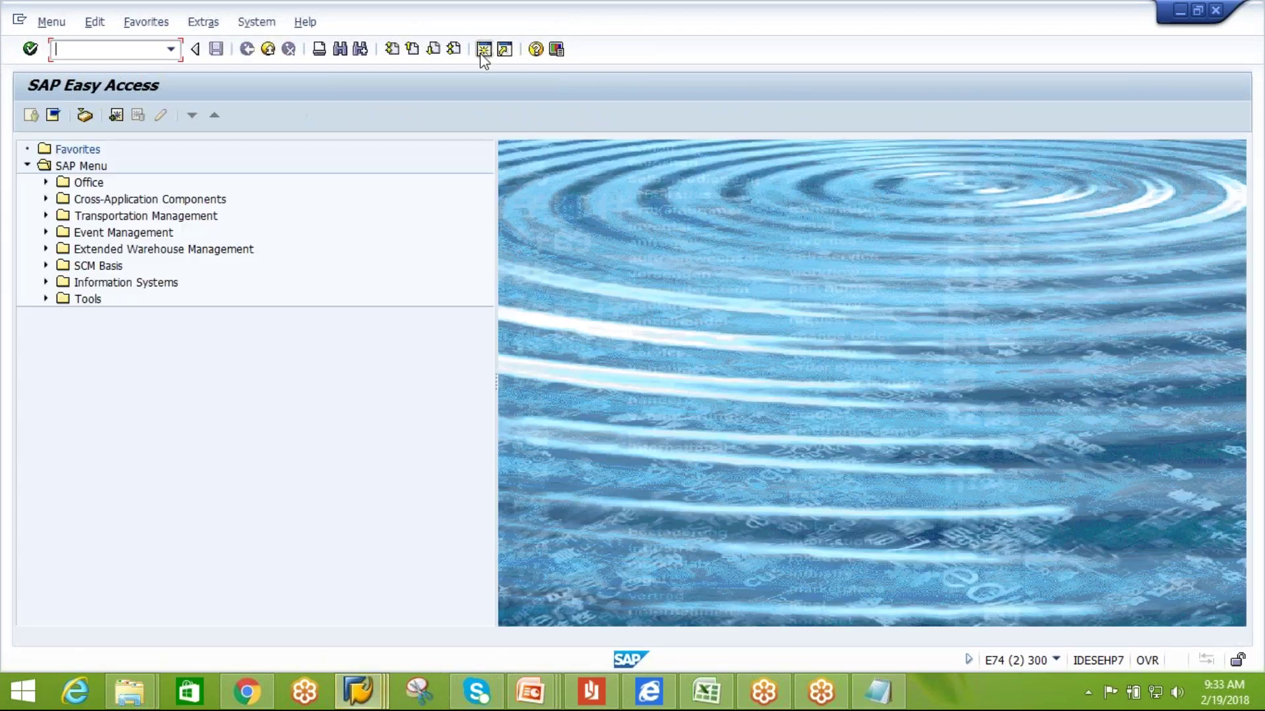
click(388, 691)
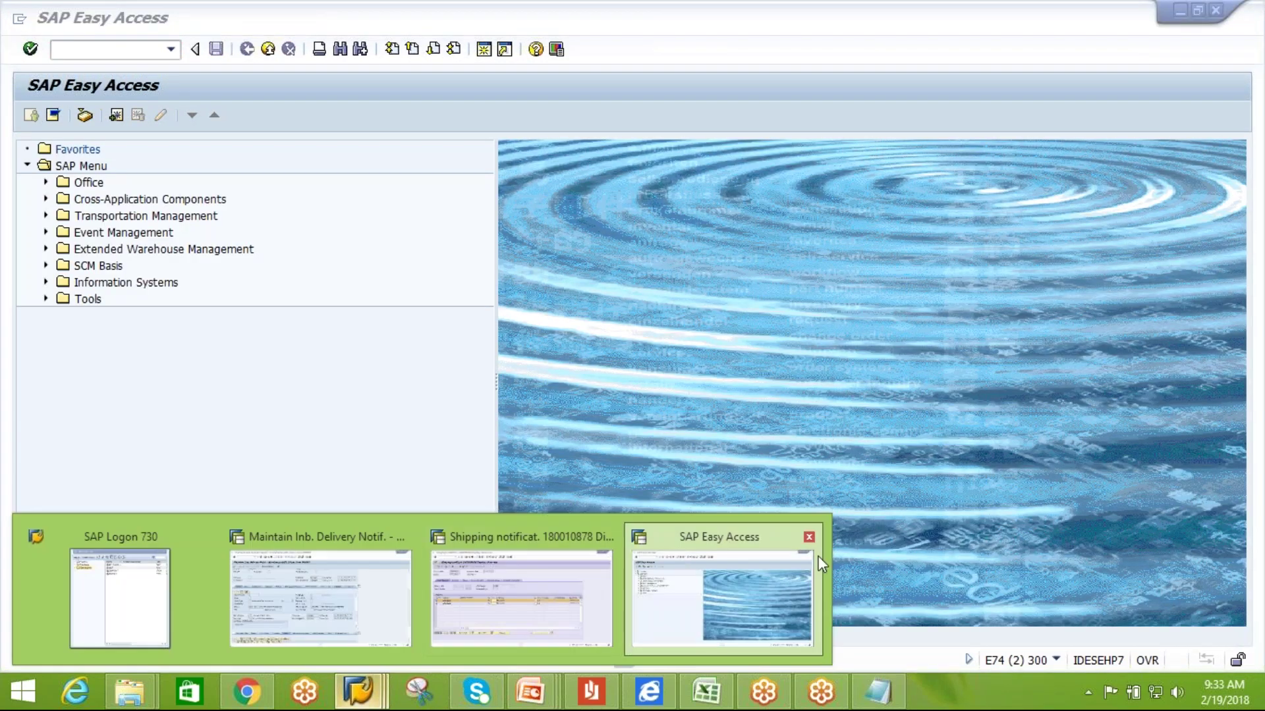
click(756, 545)
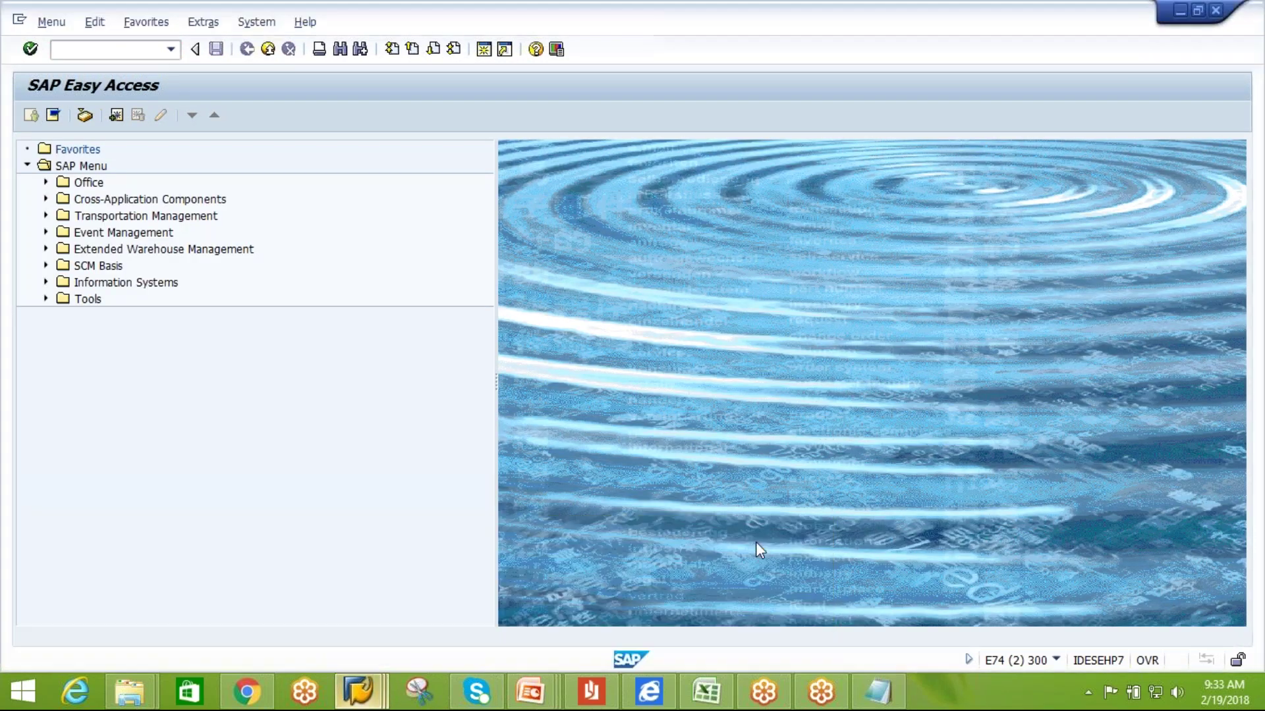
text(spro)
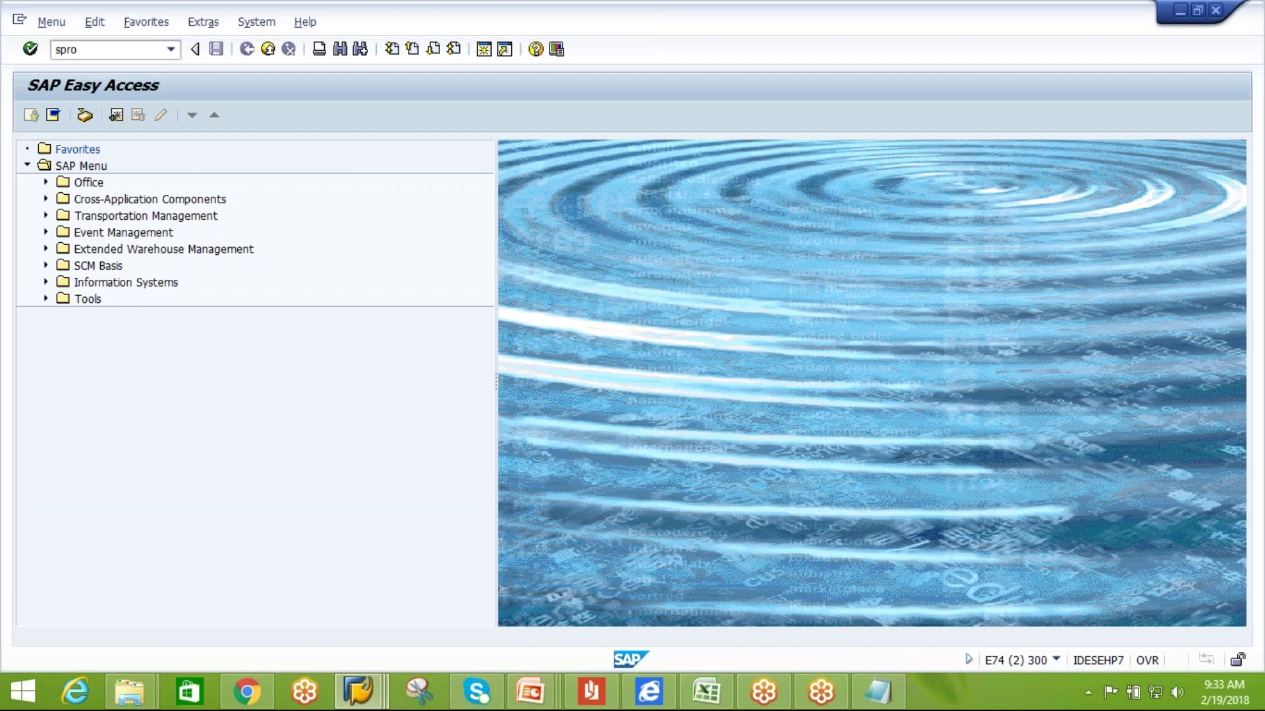
key(Return)
In the Reference IMG, expand SCM Extended Warehouse Management > Extended Warehouse Management > Interfaces > ERP Integration
click(89, 118)
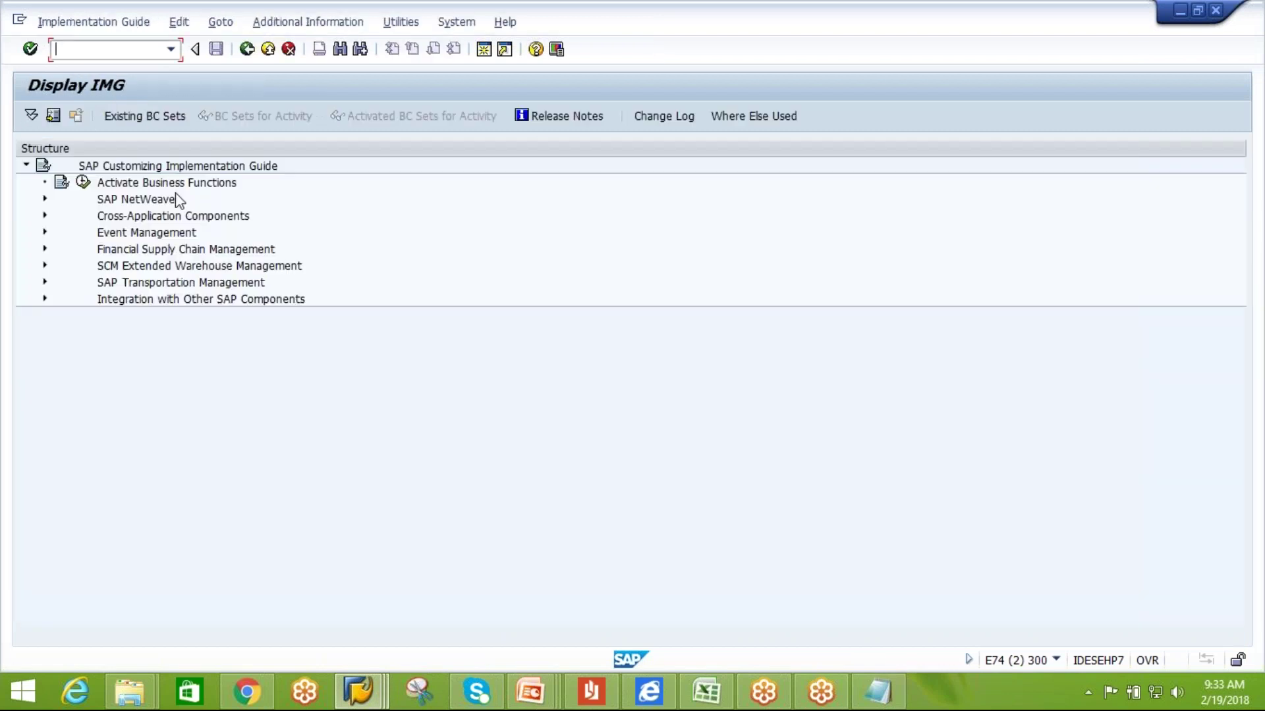
click(113, 268)
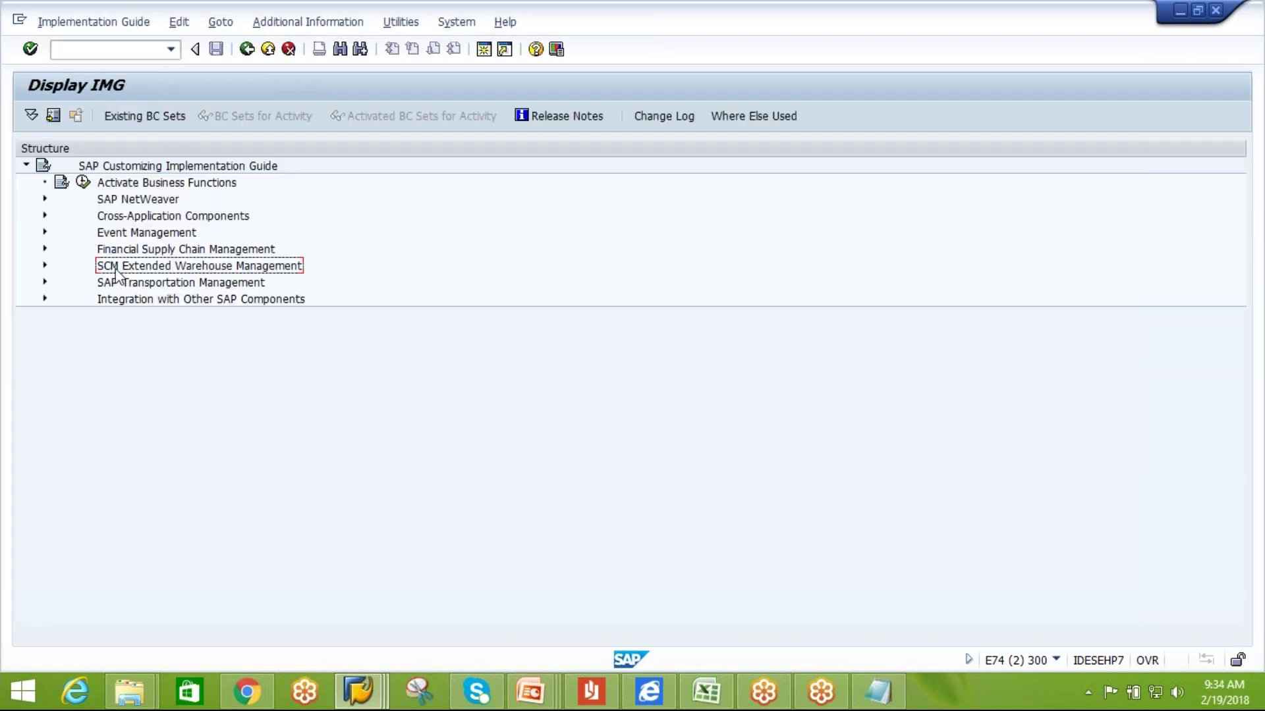
click(45, 266)
click(64, 282)
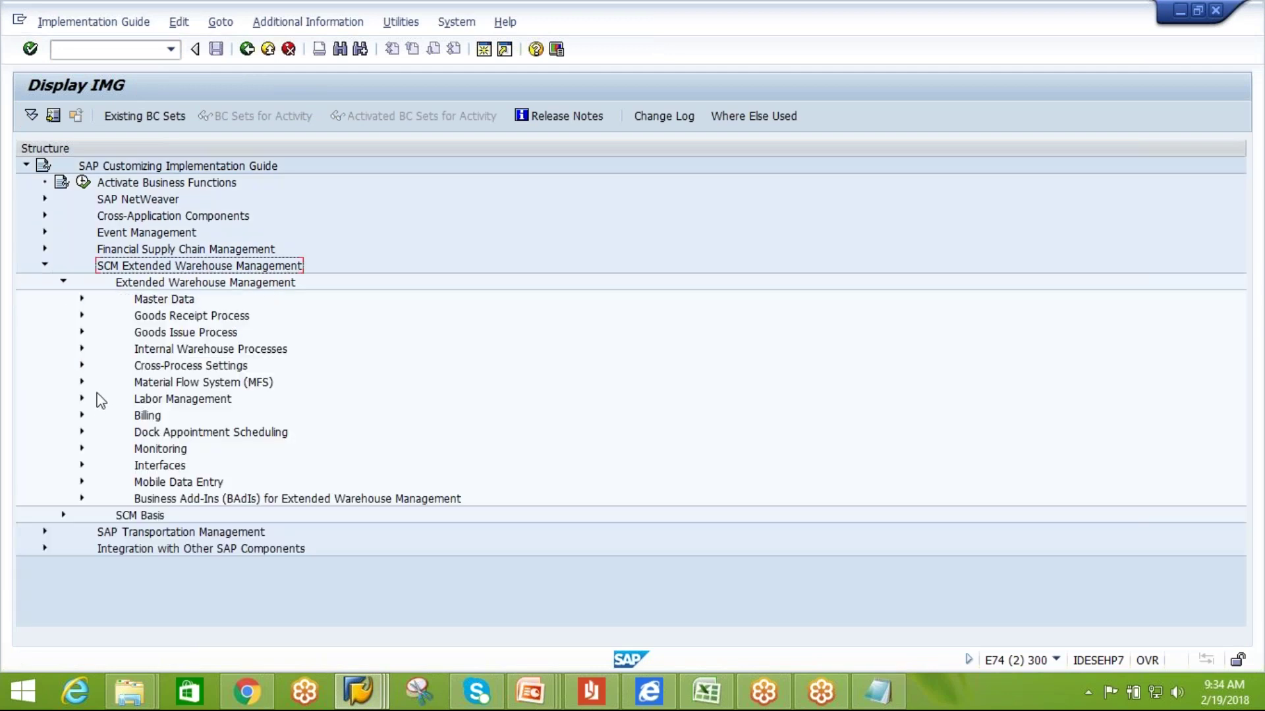
click(83, 465)
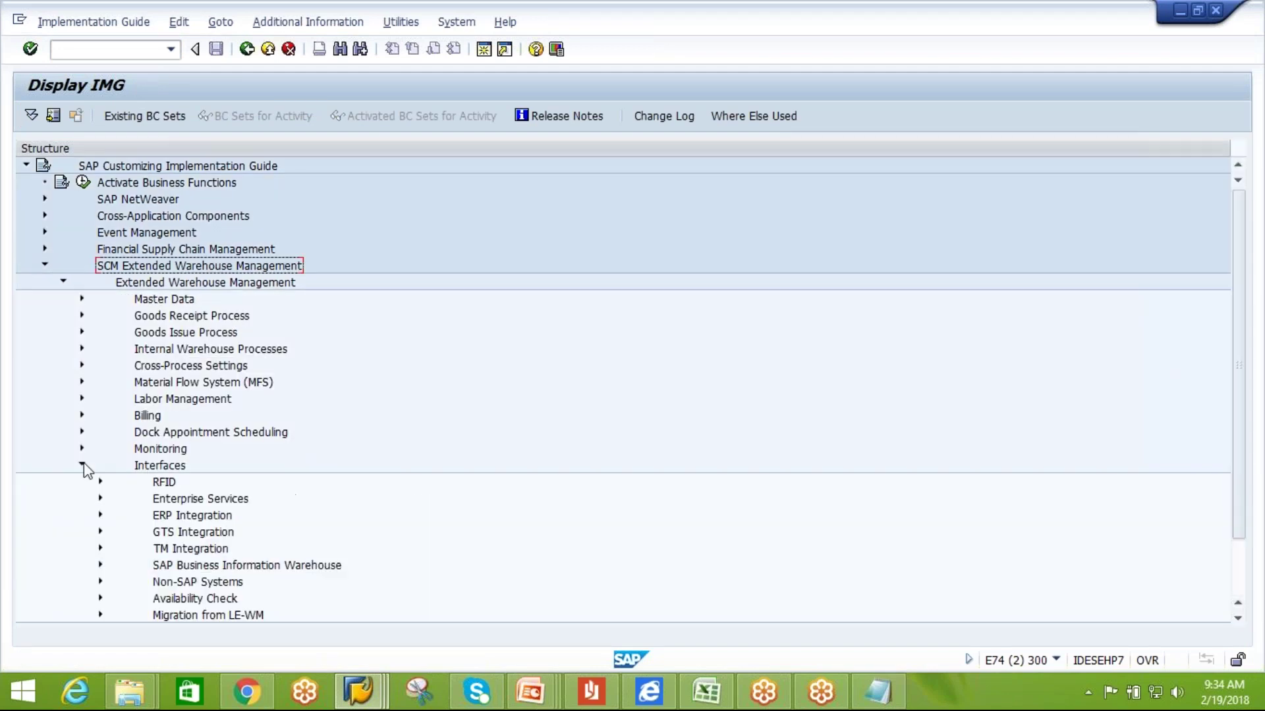
click(99, 515)
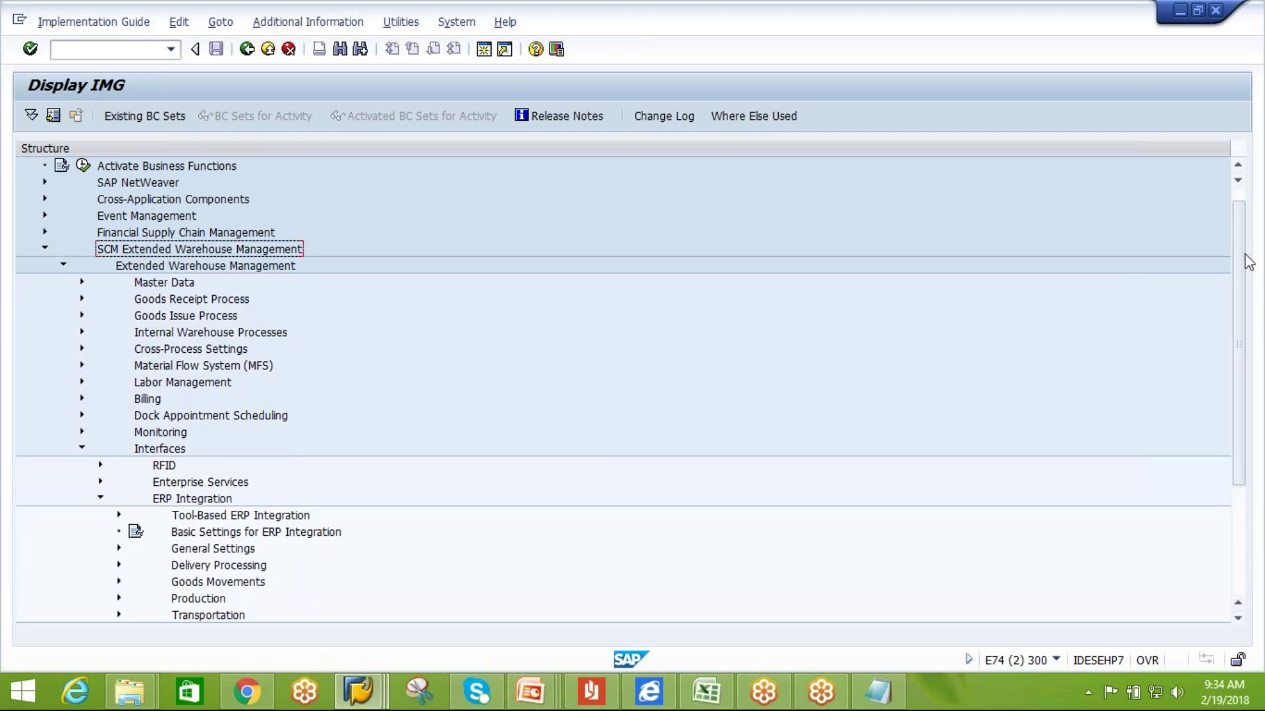
Expand Delivery Processing and run 'Map Document Types from ERP System to EWM'
drag(1244, 262, 1249, 324)
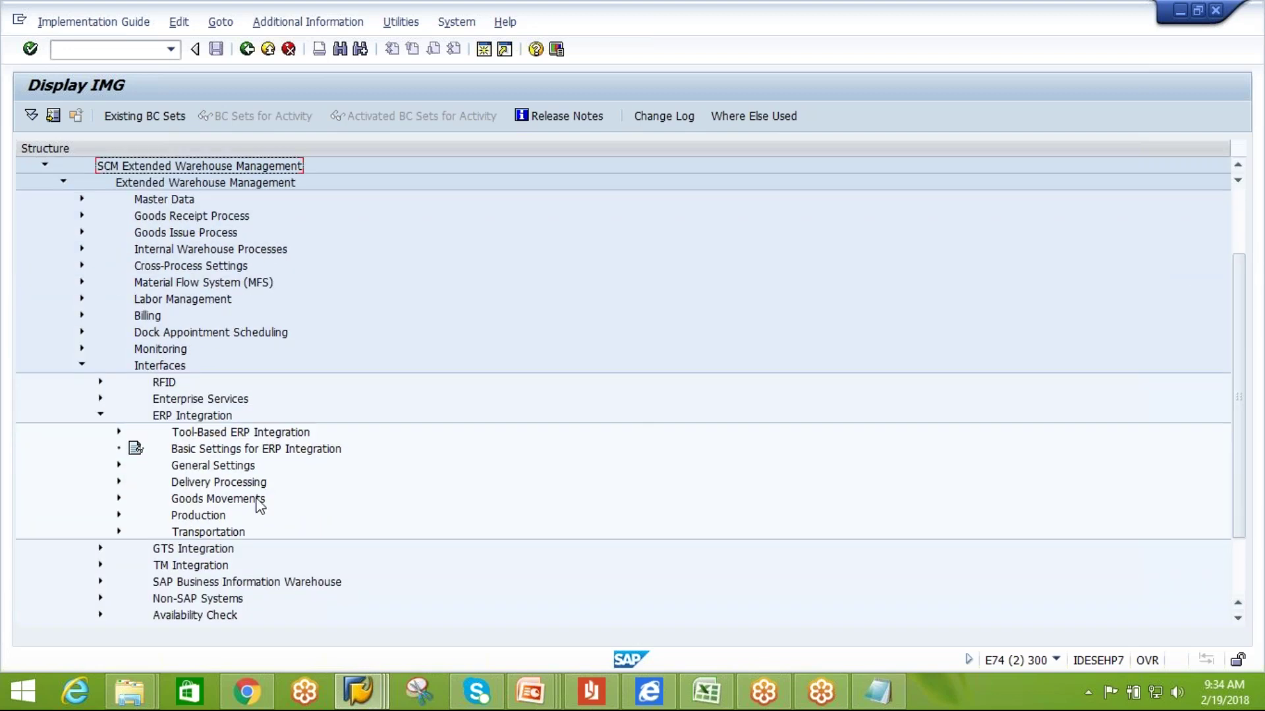
click(228, 485)
click(119, 482)
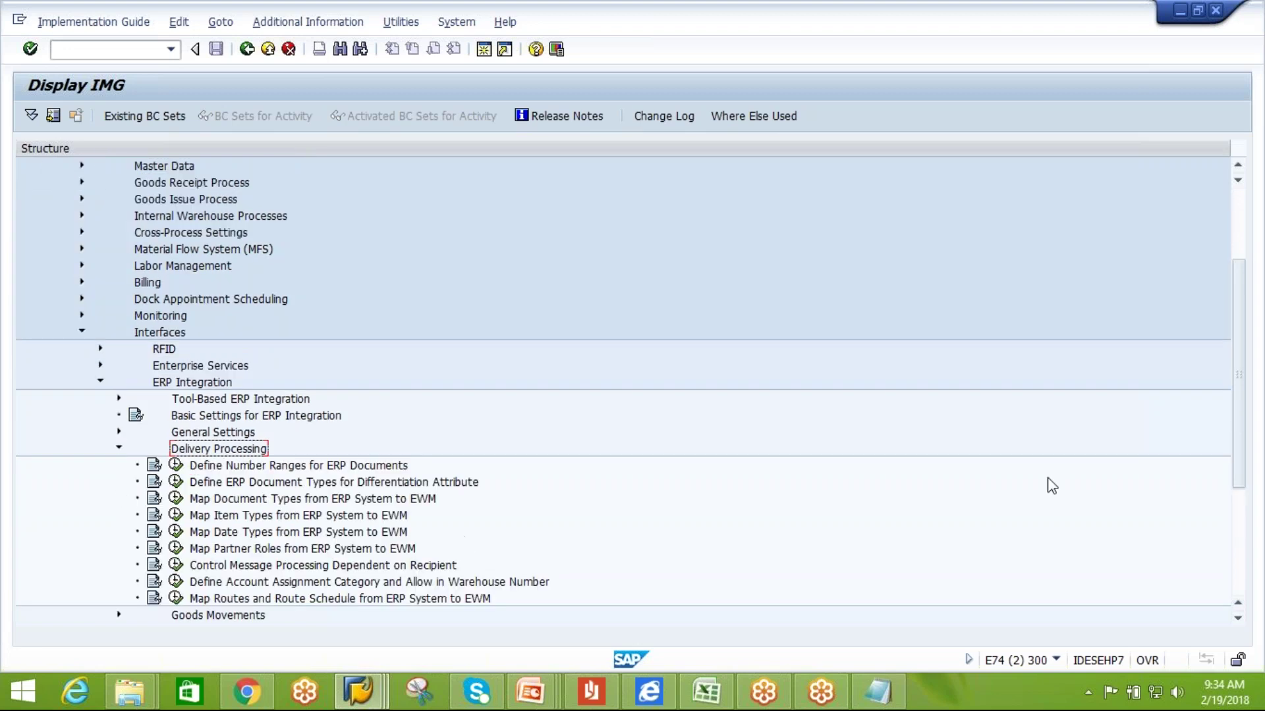
scroll(747, 457, down, 3)
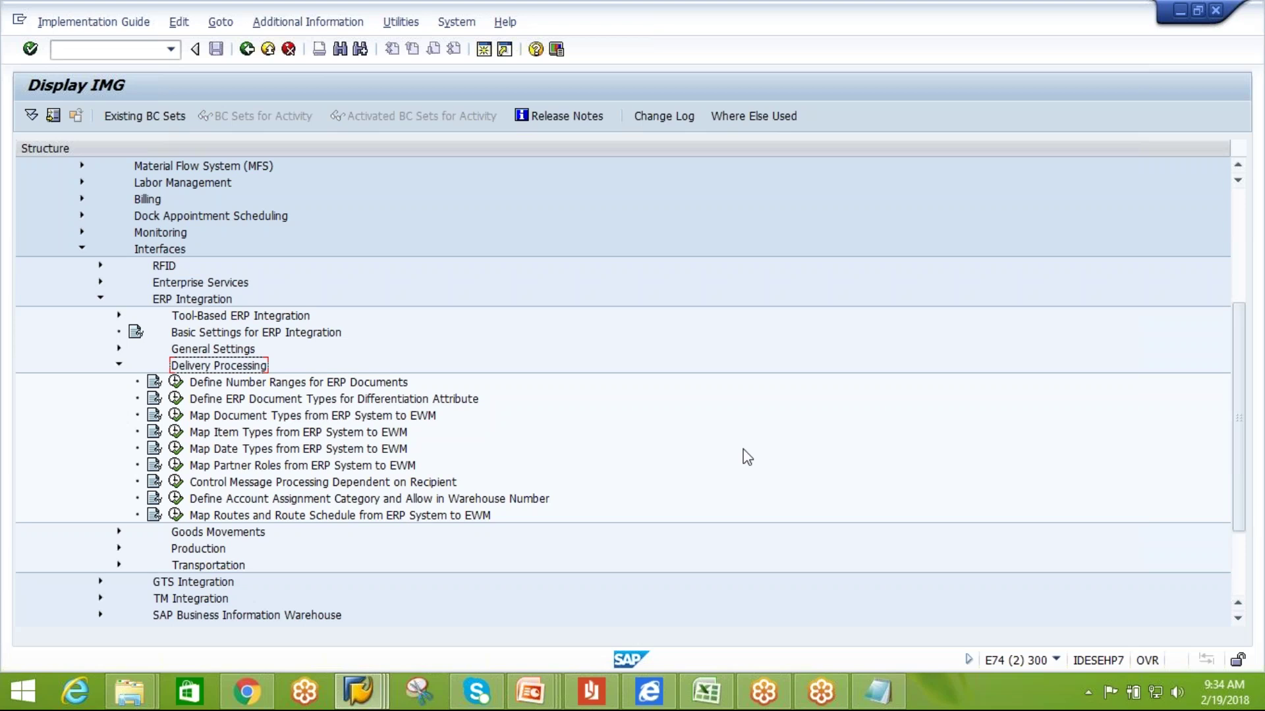
click(241, 420)
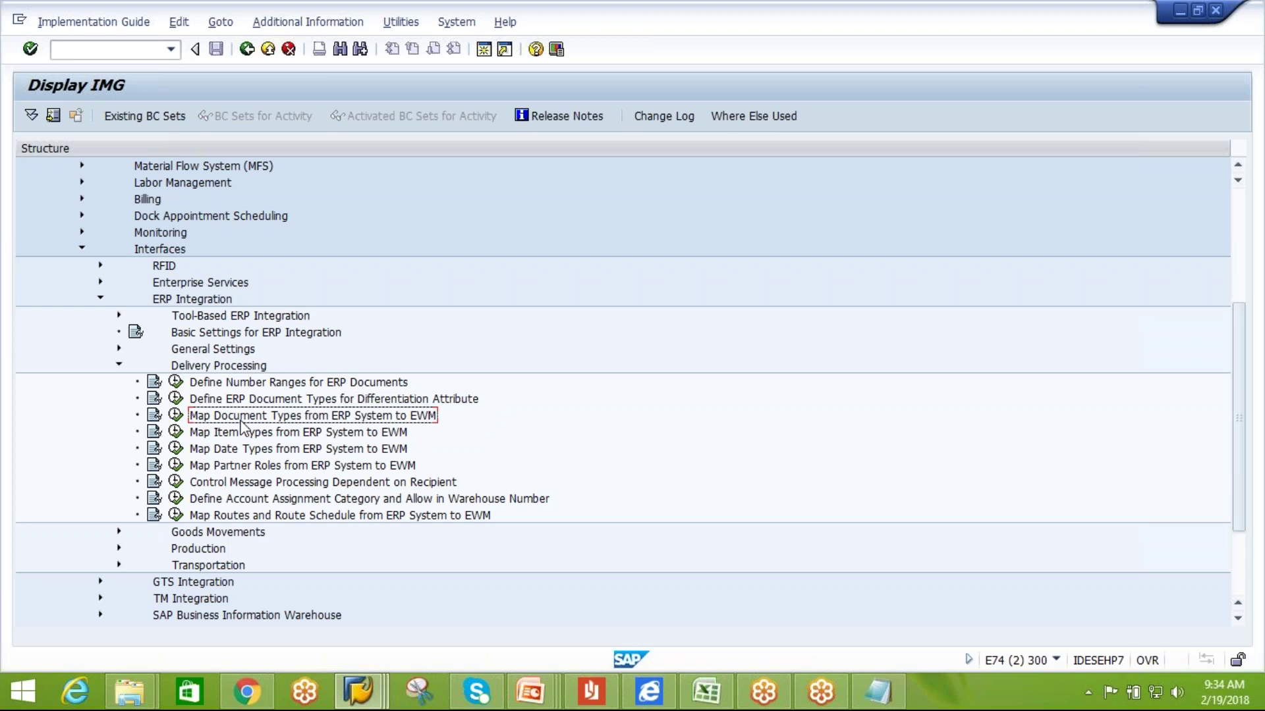
click(177, 419)
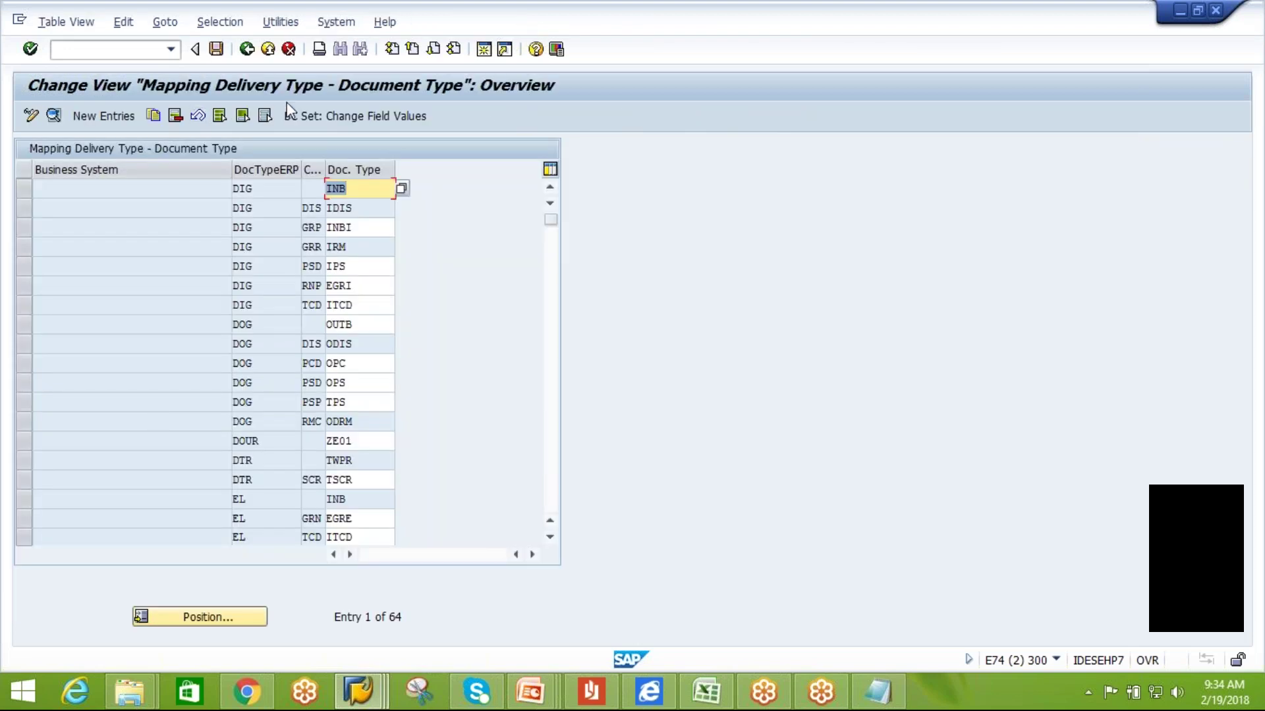
Filter the mapping table by contents so Doc.Type from ERP equals EL
click(220, 22)
click(244, 44)
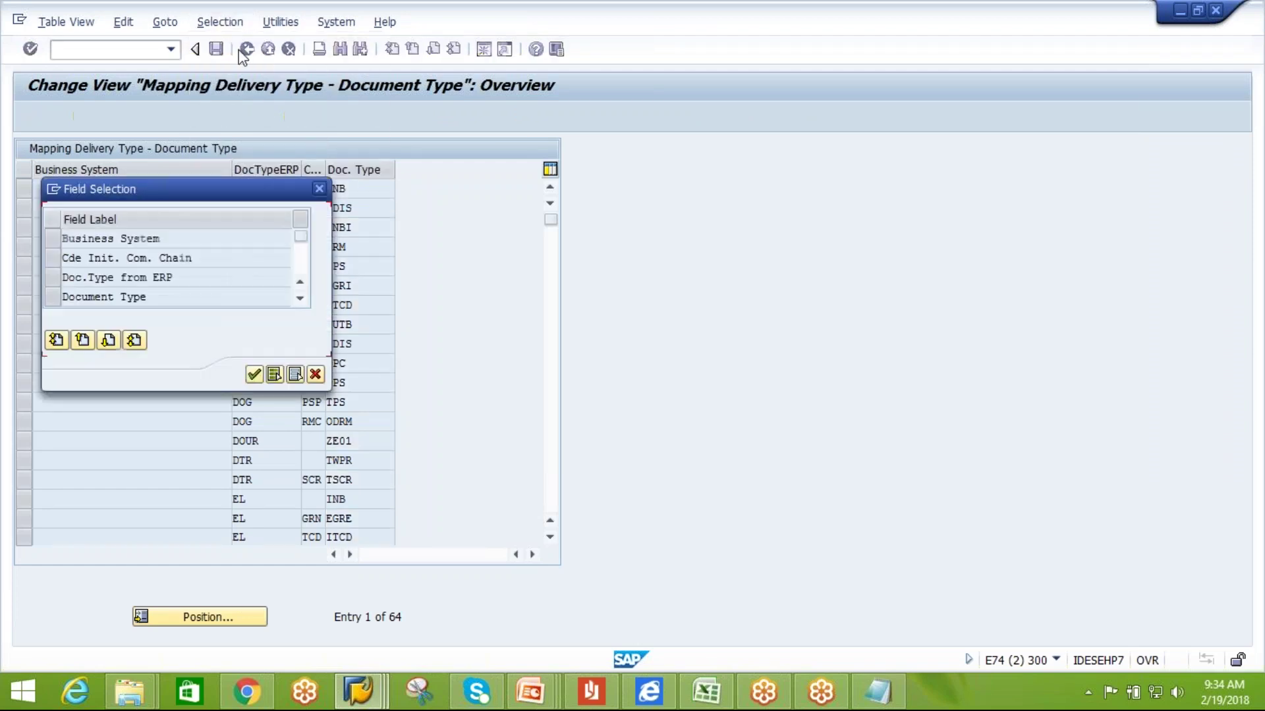
click(68, 280)
click(254, 374)
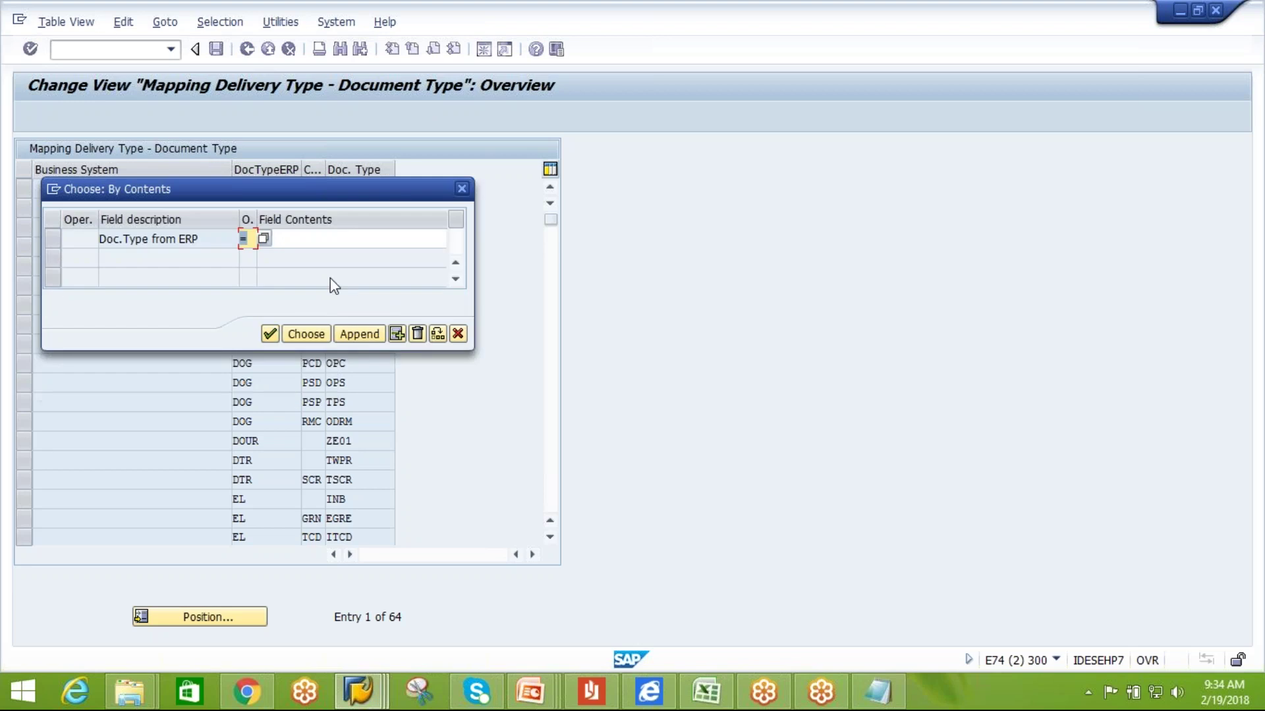
text(EL)
click(270, 335)
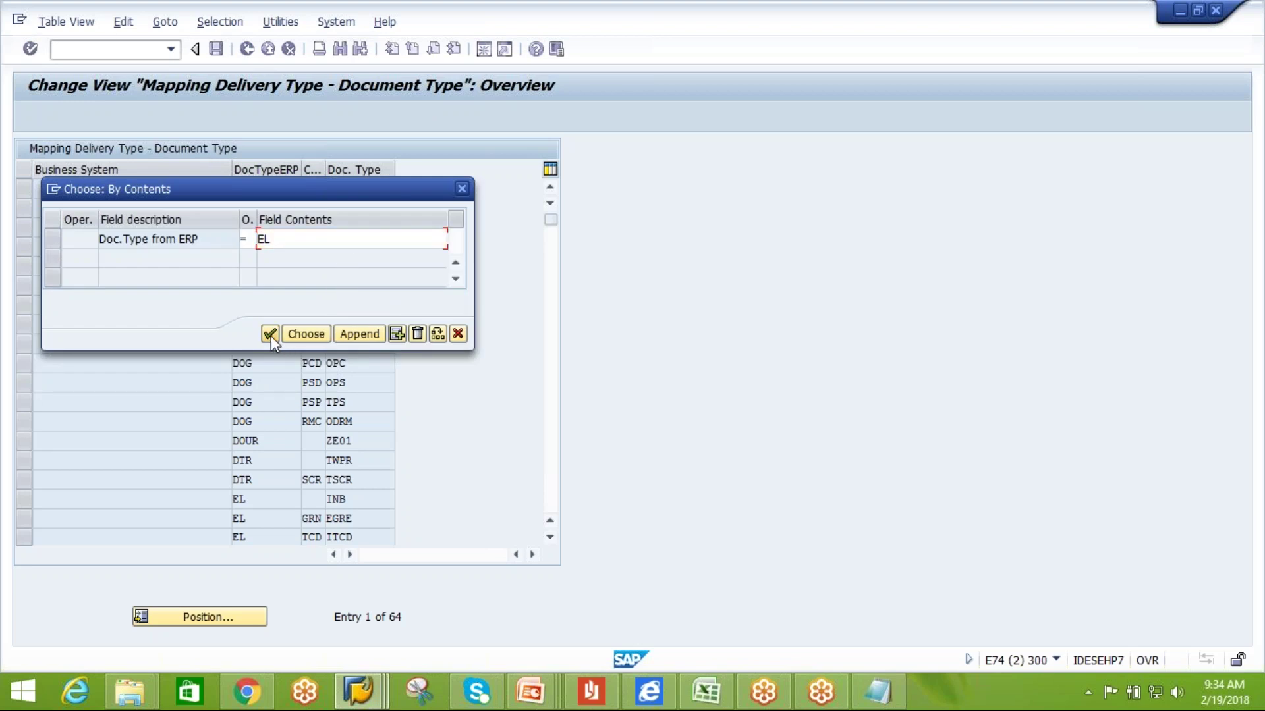
click(307, 334)
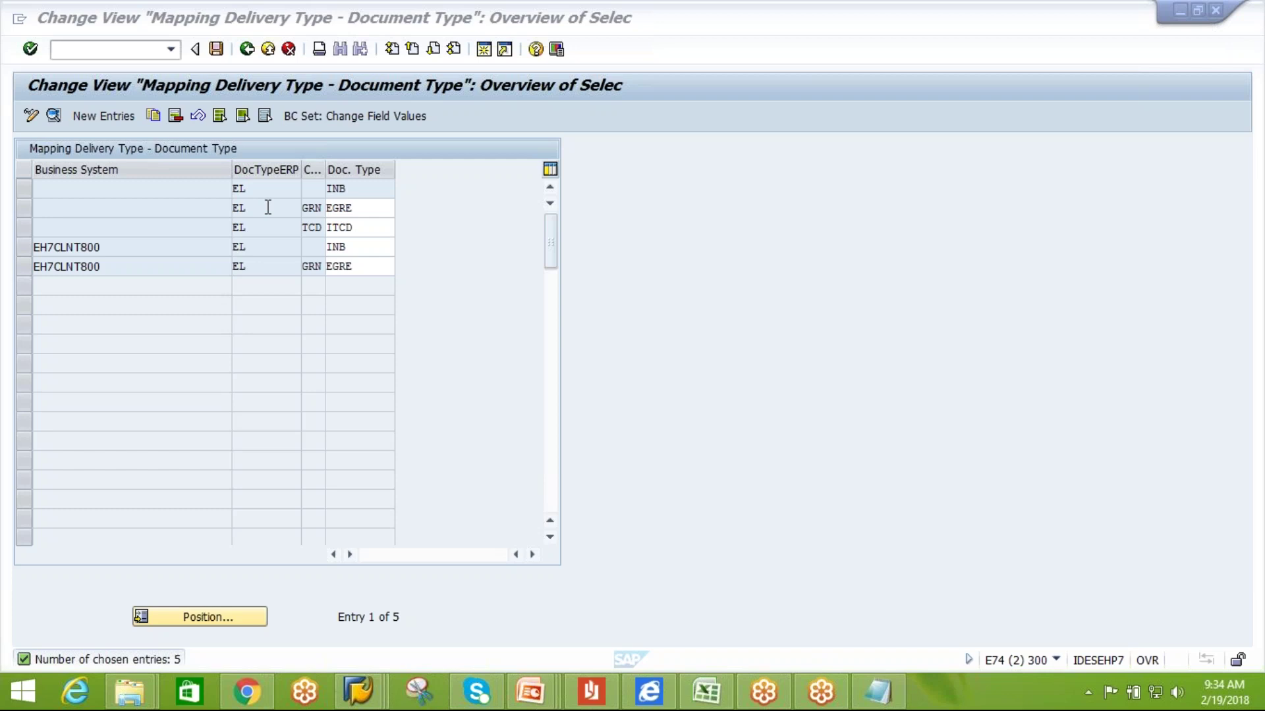
Widen the initiator code column and mark the EL rows carrying GRN and TCD codes
click(361, 187)
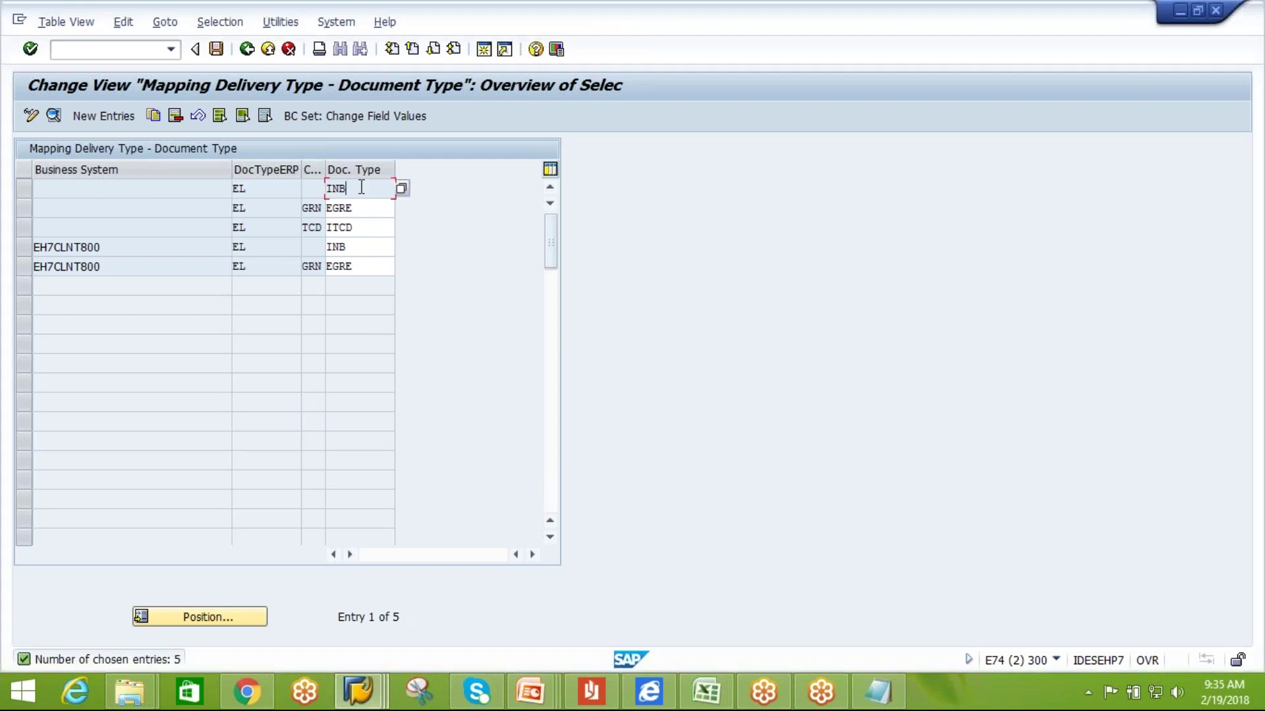
click(361, 247)
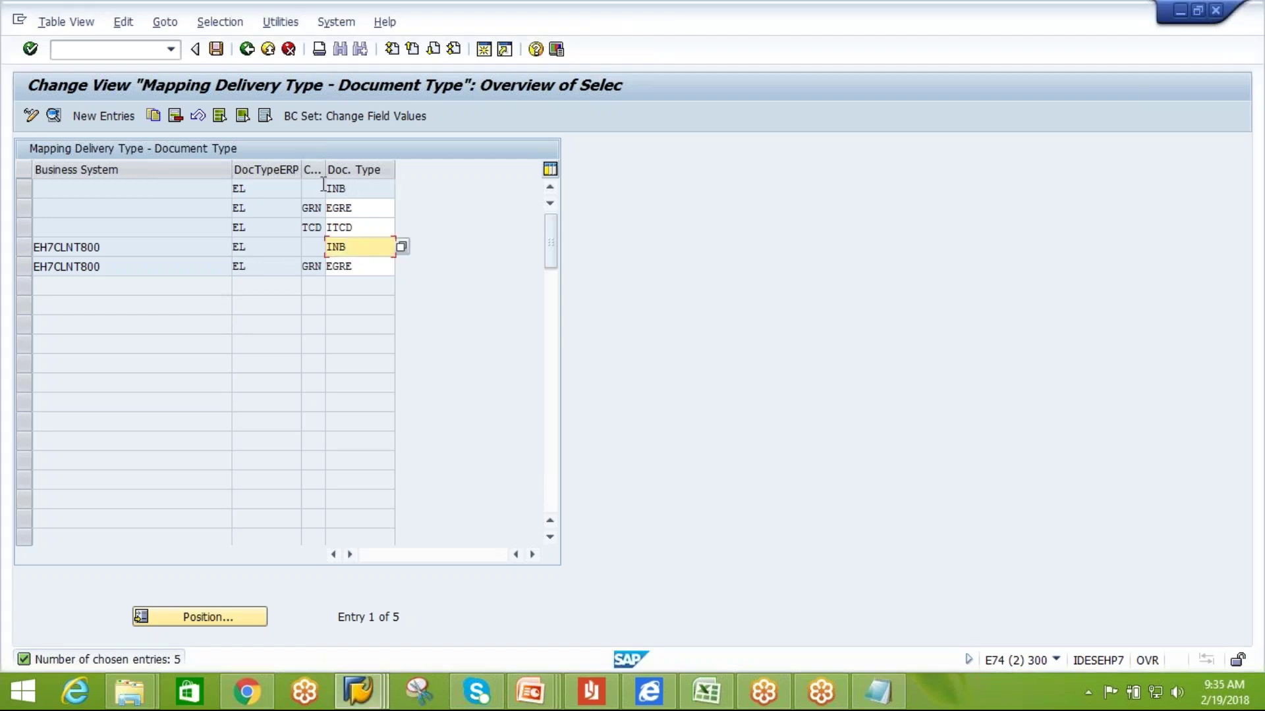
drag(325, 166, 365, 161)
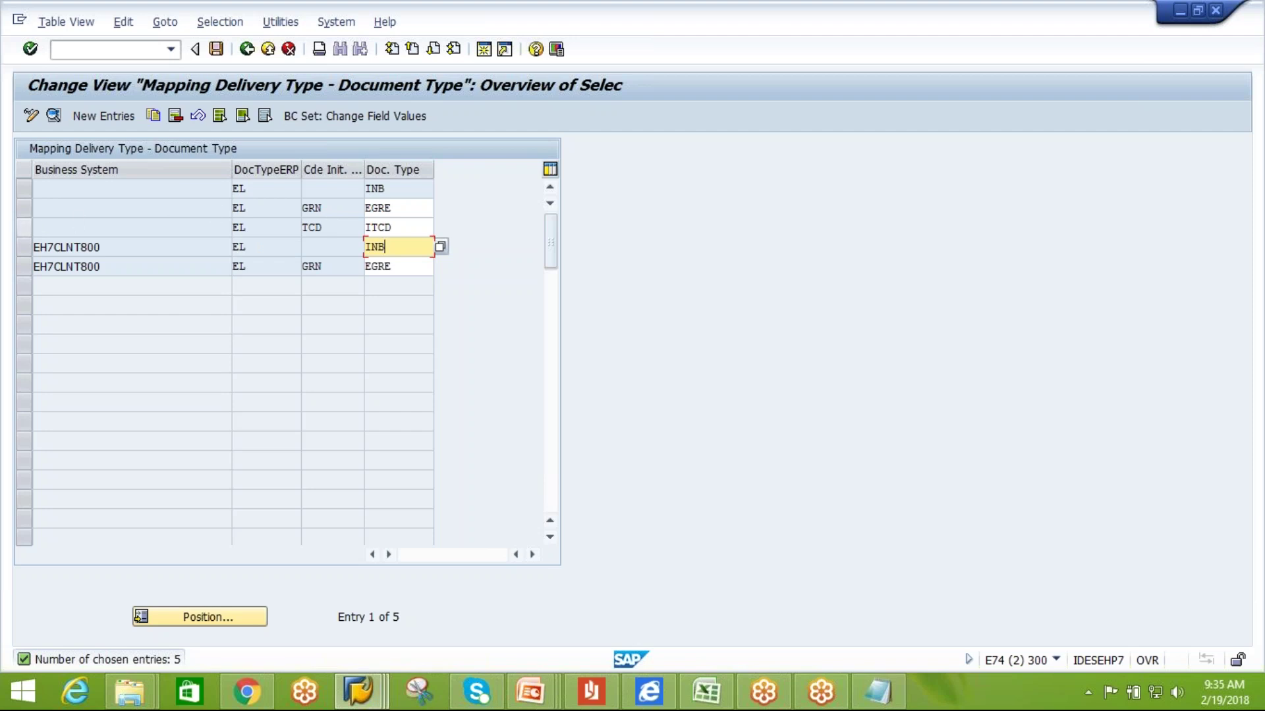
click(25, 208)
click(25, 227)
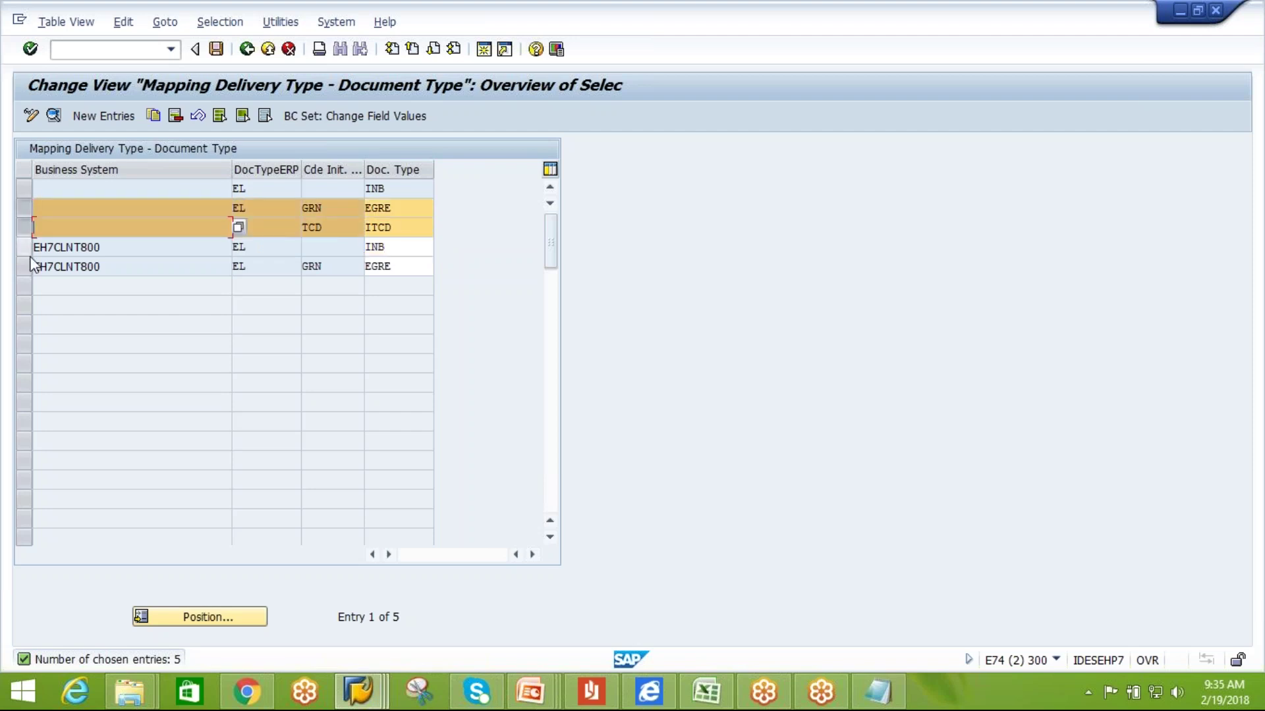
click(24, 267)
click(338, 267)
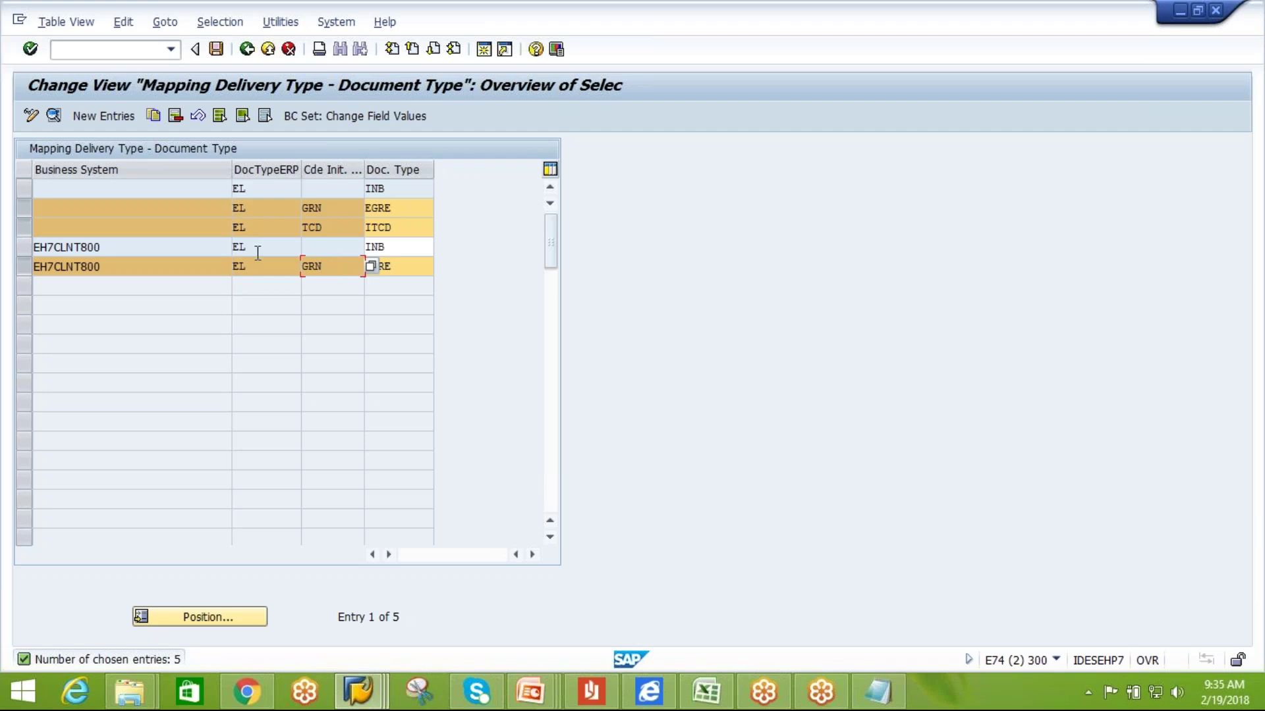
Compare the generic first row with the EH7CLNT800 row, both mapping EL to INB
click(152, 189)
click(276, 190)
text(EL)
click(422, 188)
click(151, 250)
click(290, 252)
text(EL)
click(409, 253)
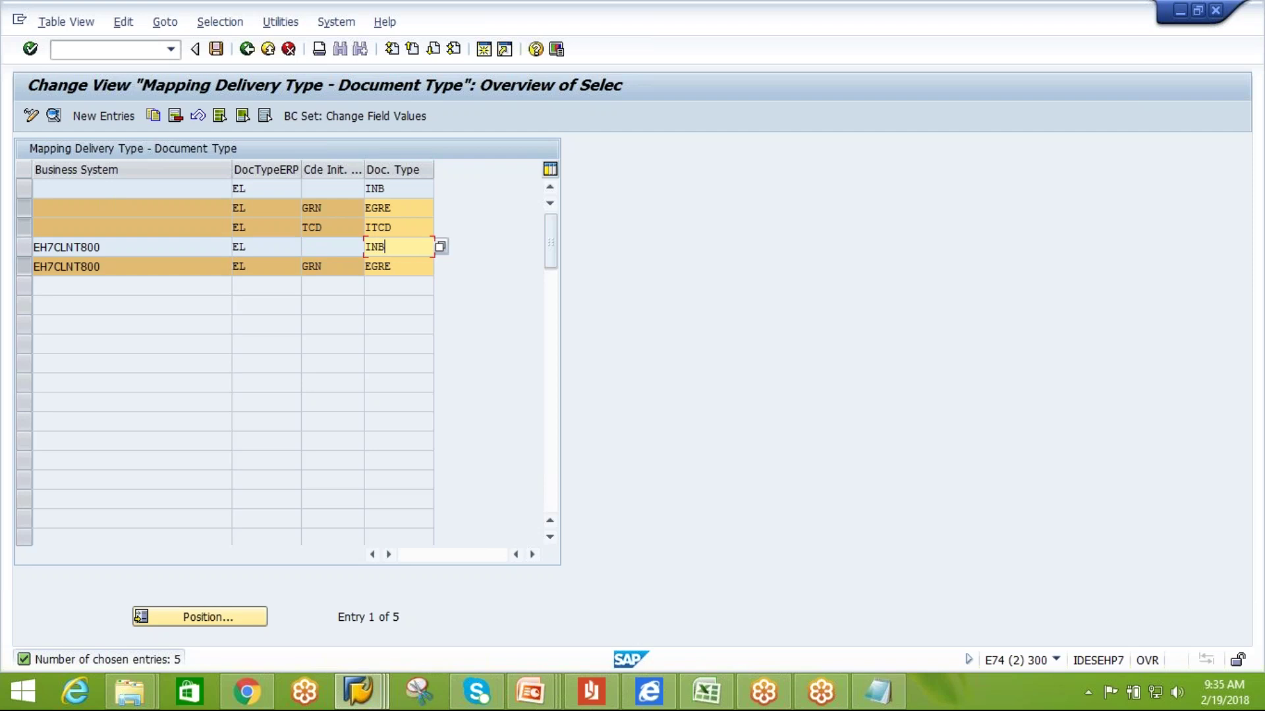
click(112, 190)
Review the EH7CLNT800 EL-to-INB row, then go back to the full 64-entry mapping table
click(109, 246)
click(275, 250)
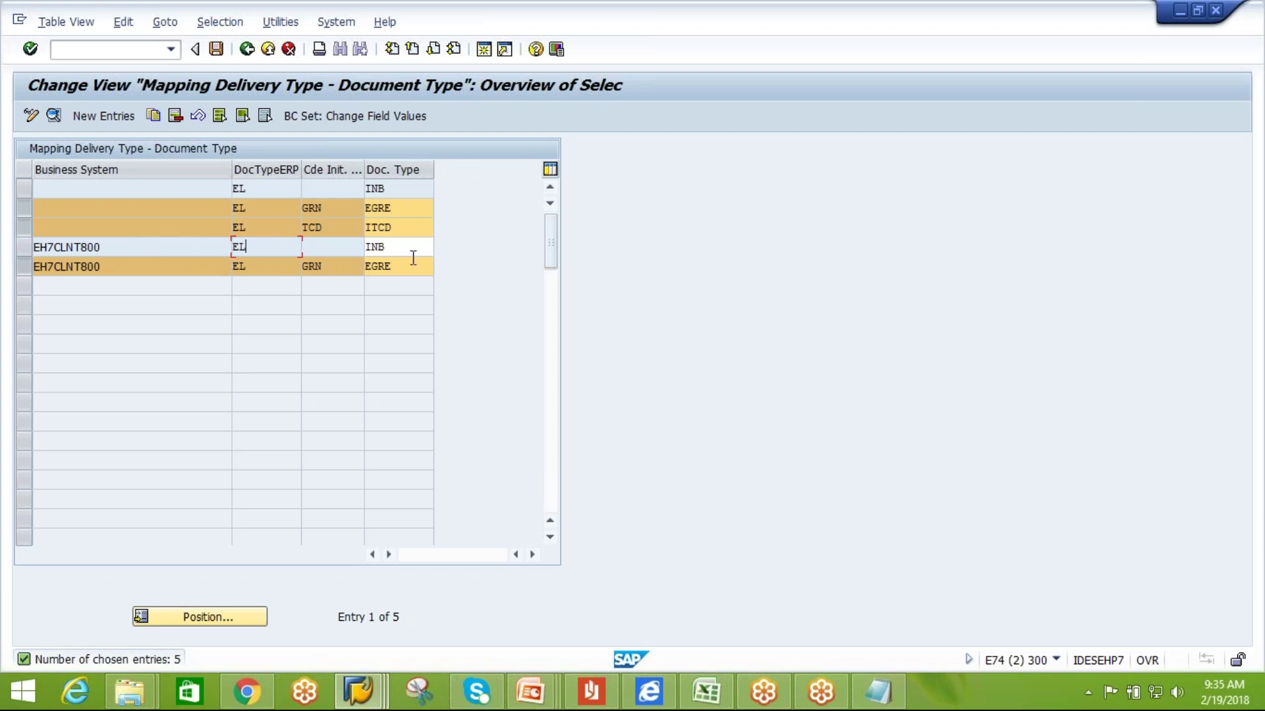
click(395, 246)
click(251, 57)
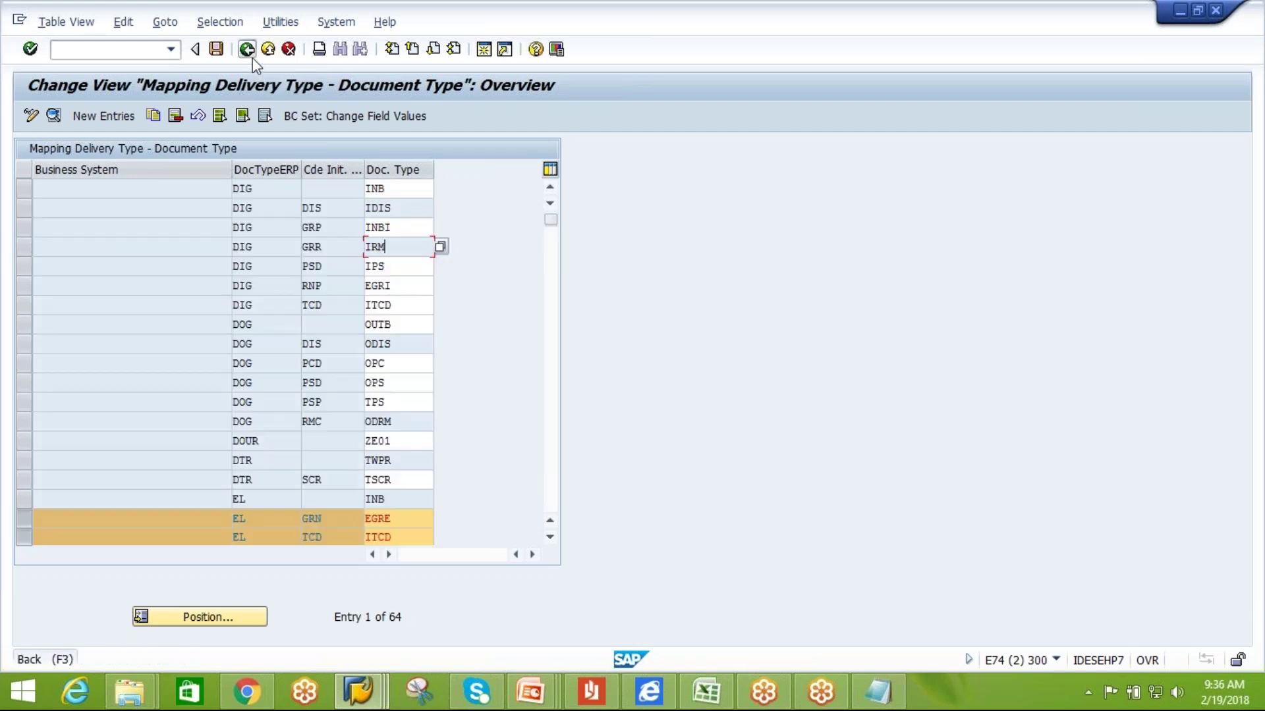
Return to the IMG tree and rerun Map Document Types from ERP System to EWM
click(252, 58)
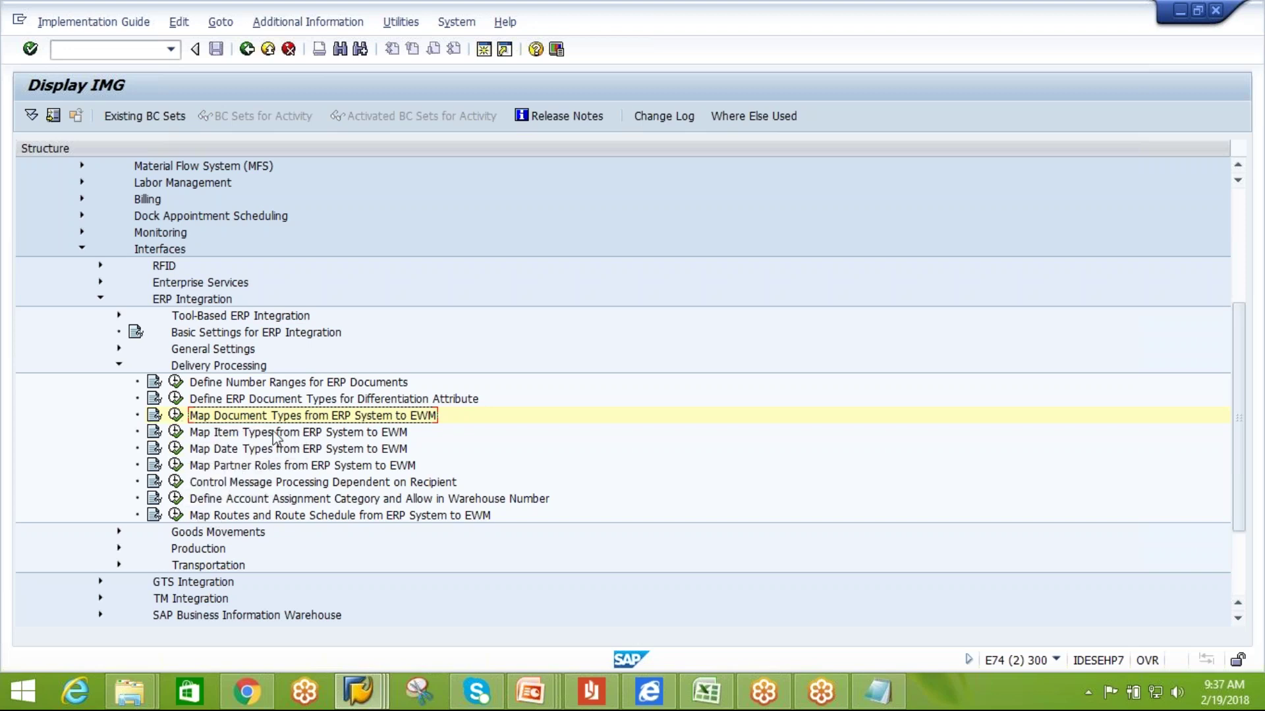
click(175, 415)
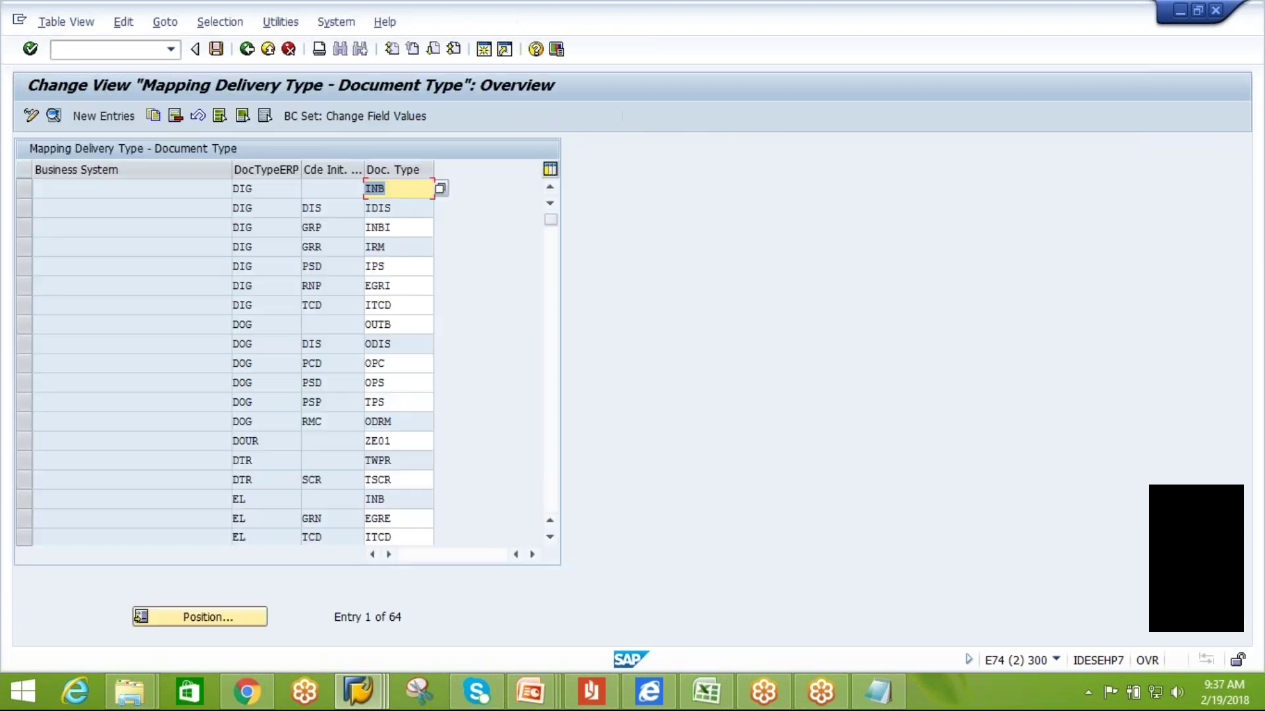
Check the possible initiator codes for the DOG and DIG mapping rows with the F4 value list
click(335, 328)
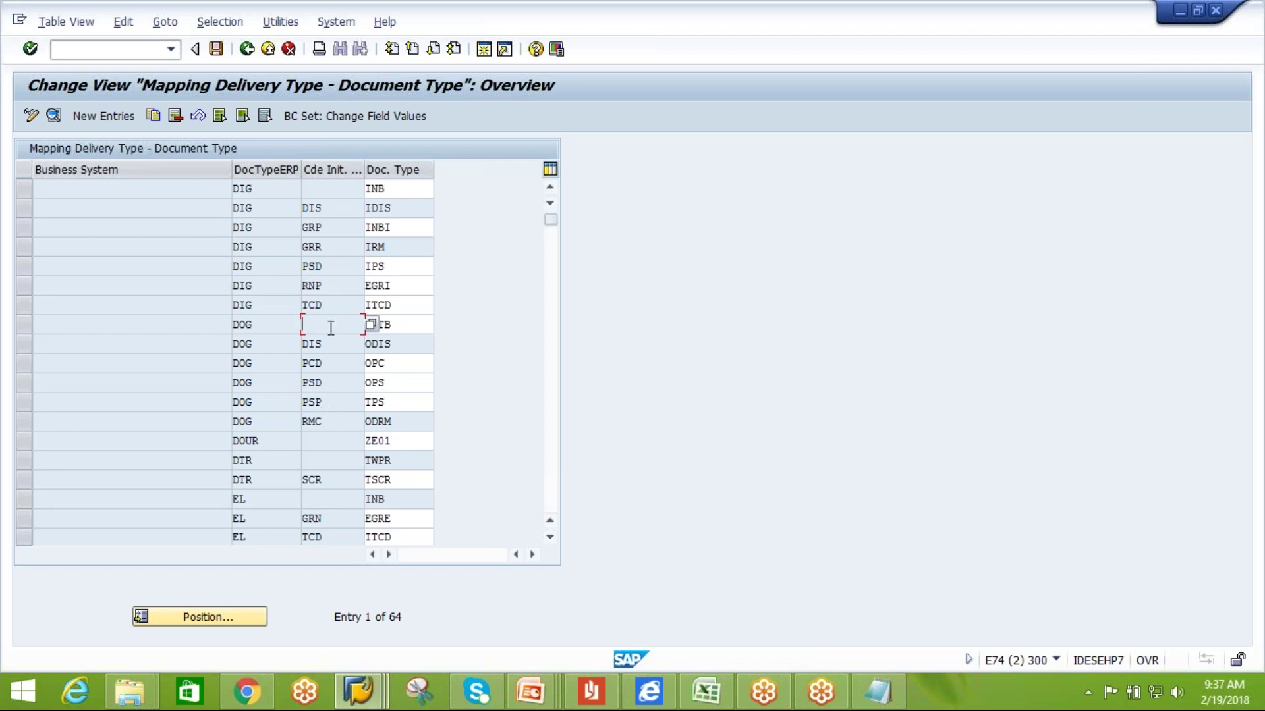
click(326, 188)
click(371, 190)
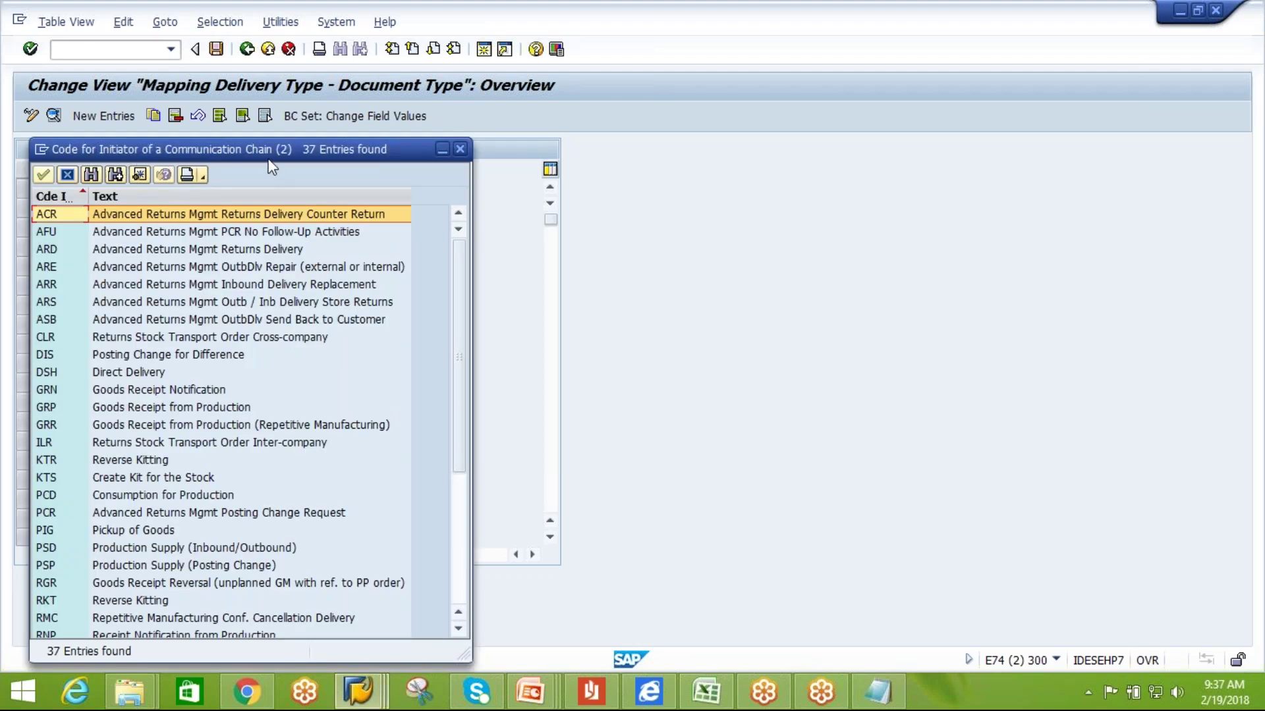
click(460, 150)
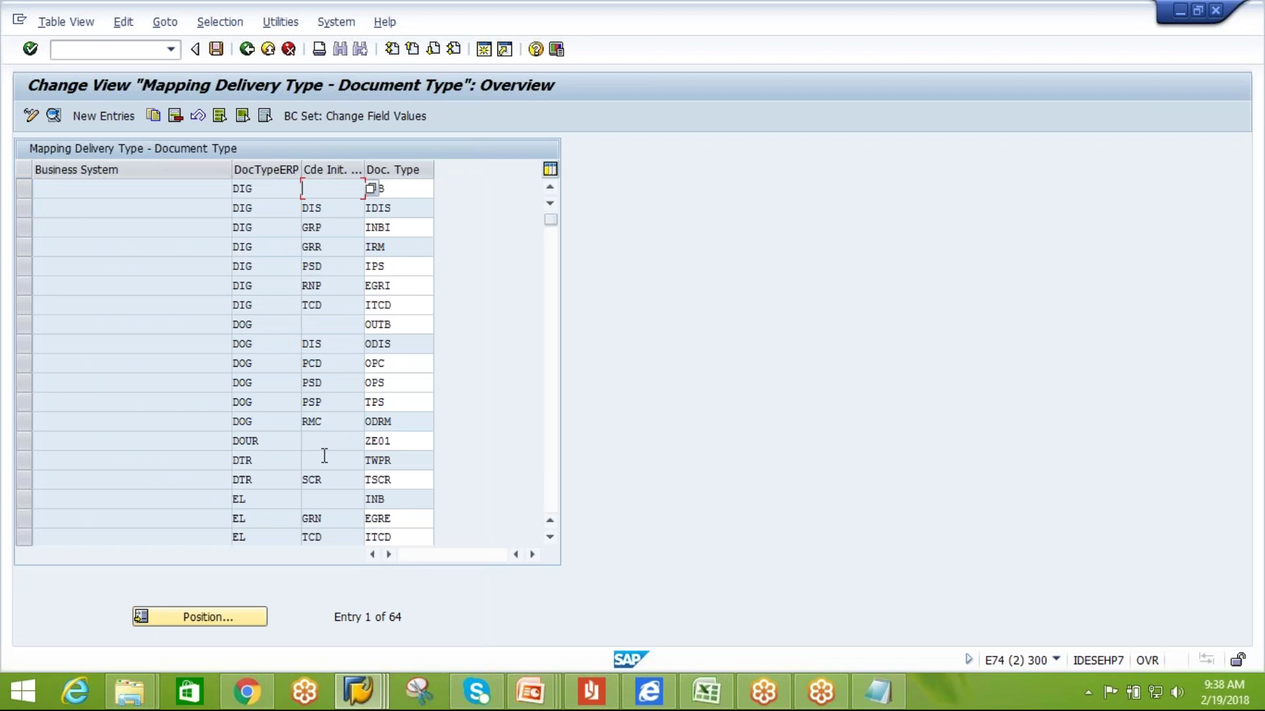
Go back to the IMG and run Map Item Types from ERP System to EWM
click(247, 50)
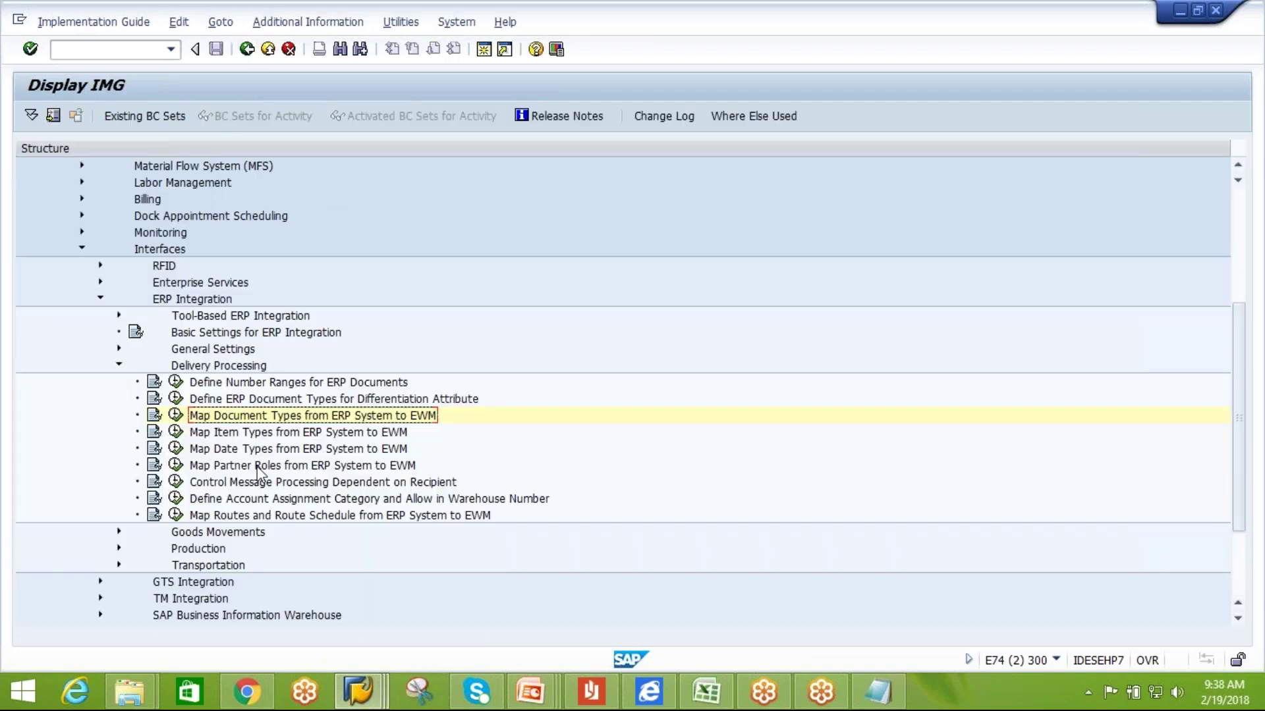
click(316, 435)
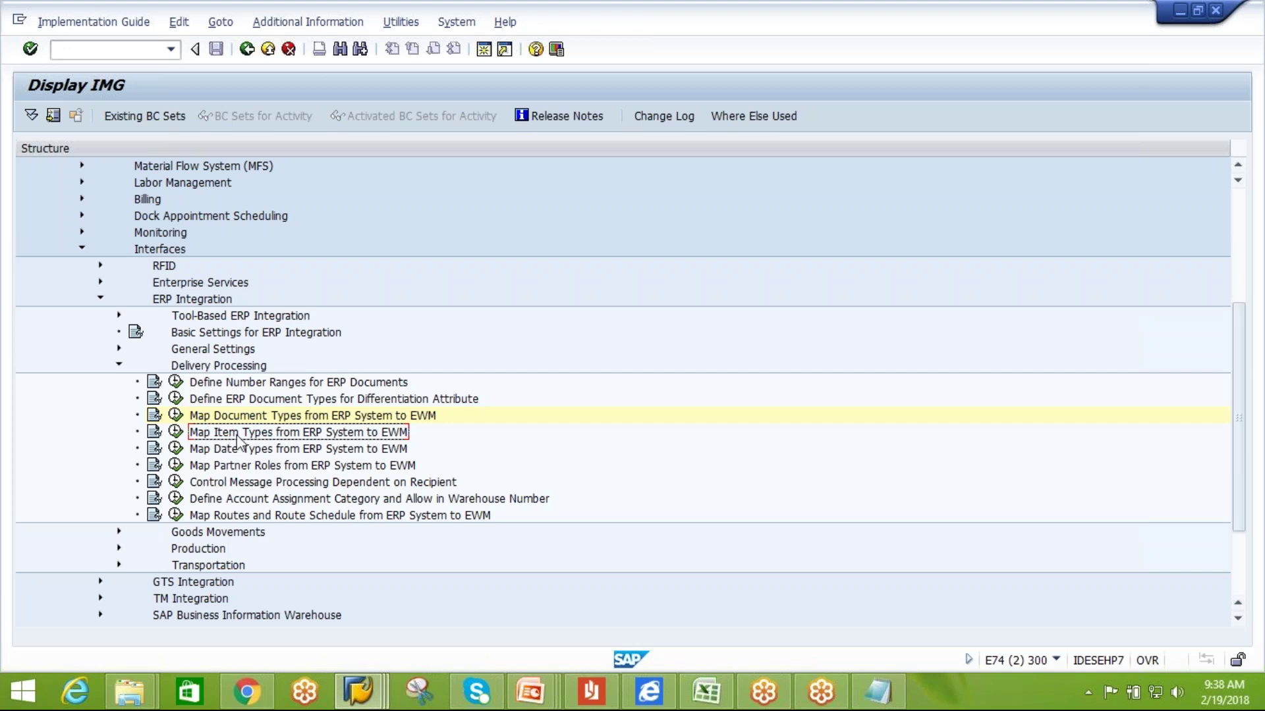
click(175, 438)
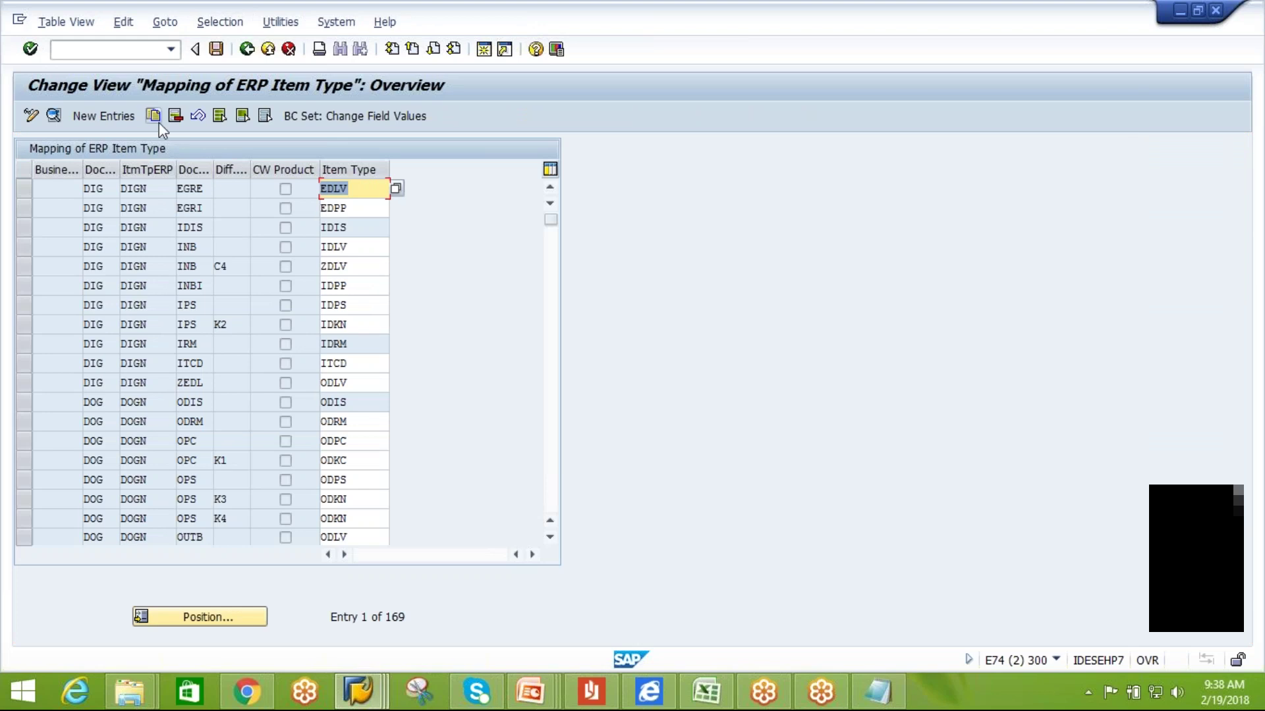
Filter the item type mappings by Doc.Type from ERP = EL
click(220, 21)
click(251, 46)
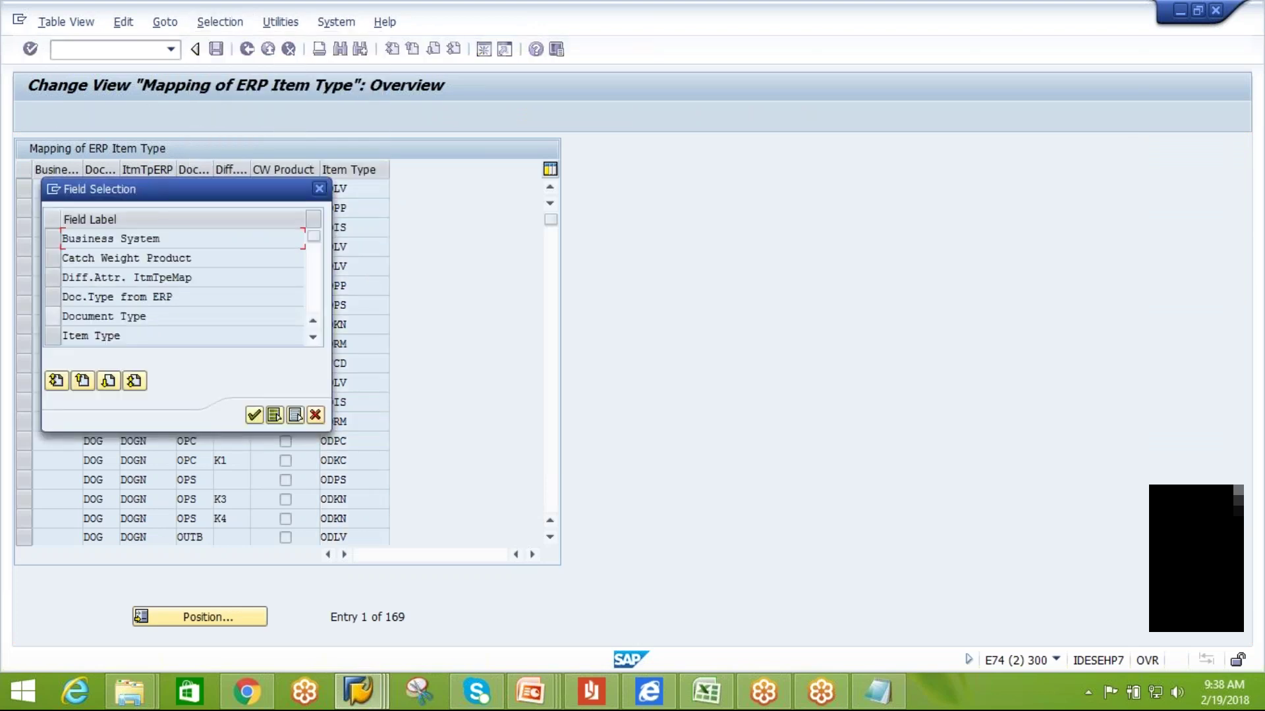
click(53, 301)
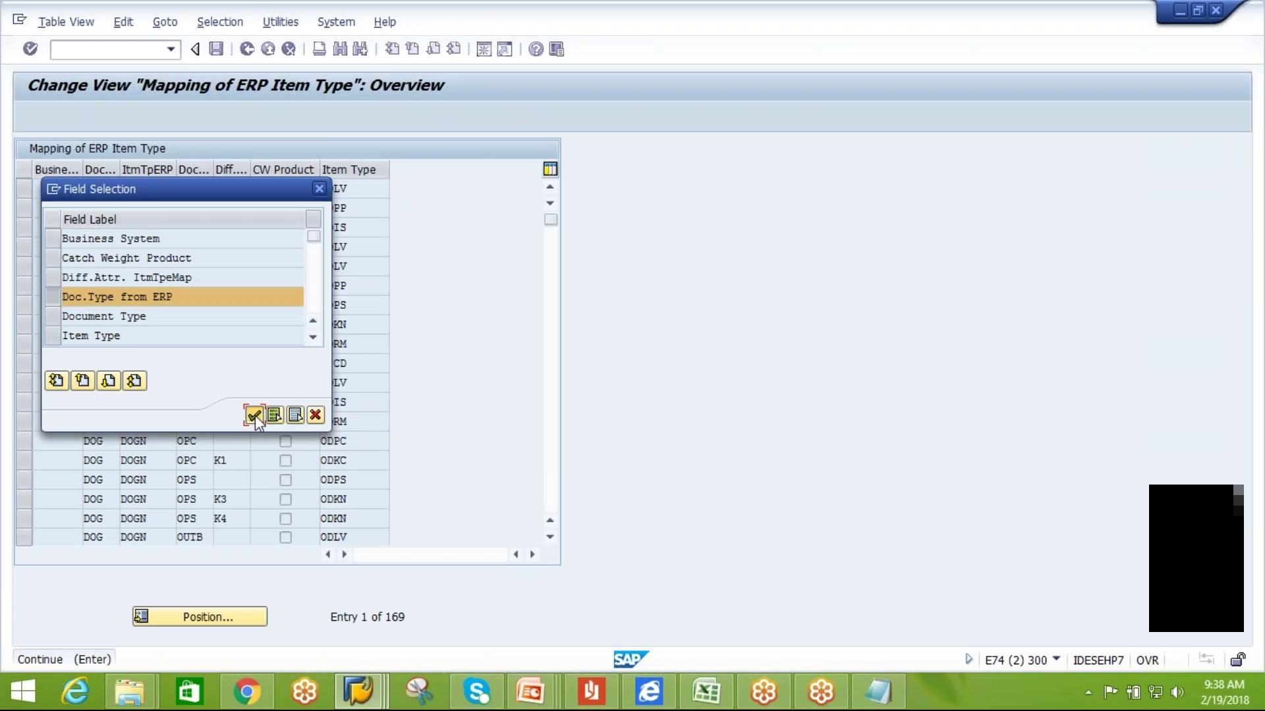
click(255, 415)
click(298, 239)
text(EL)
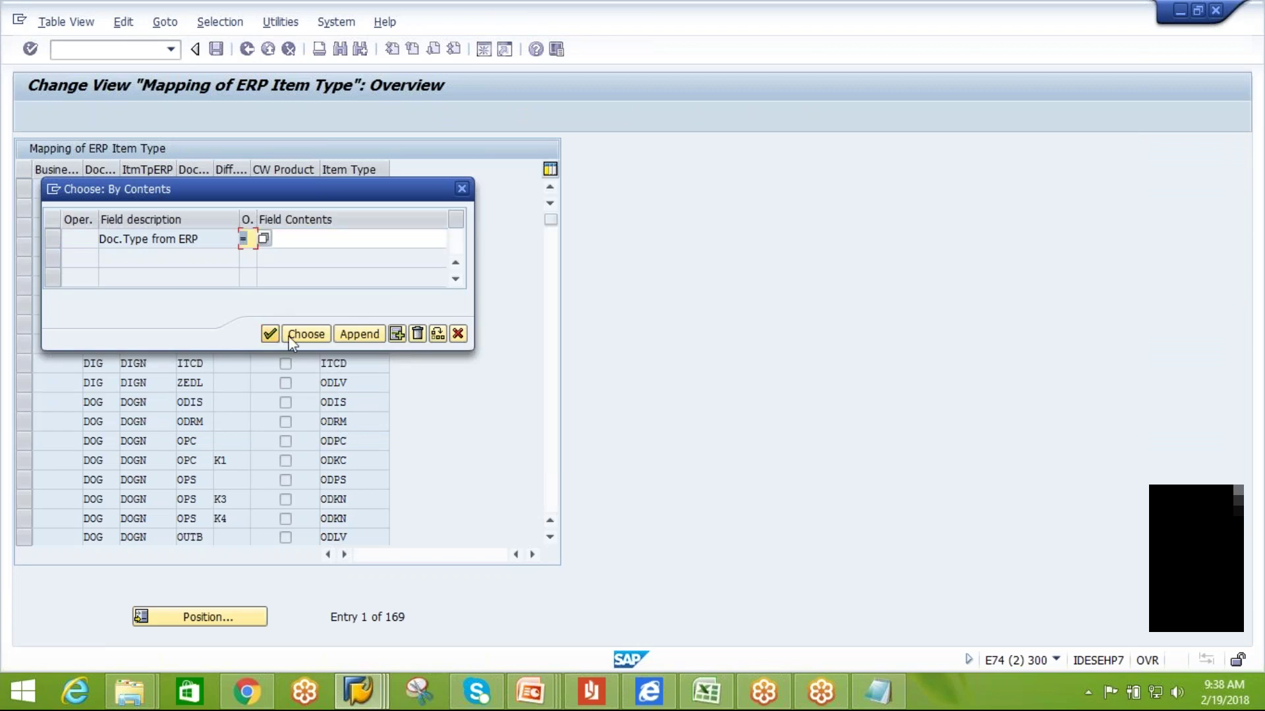
click(270, 335)
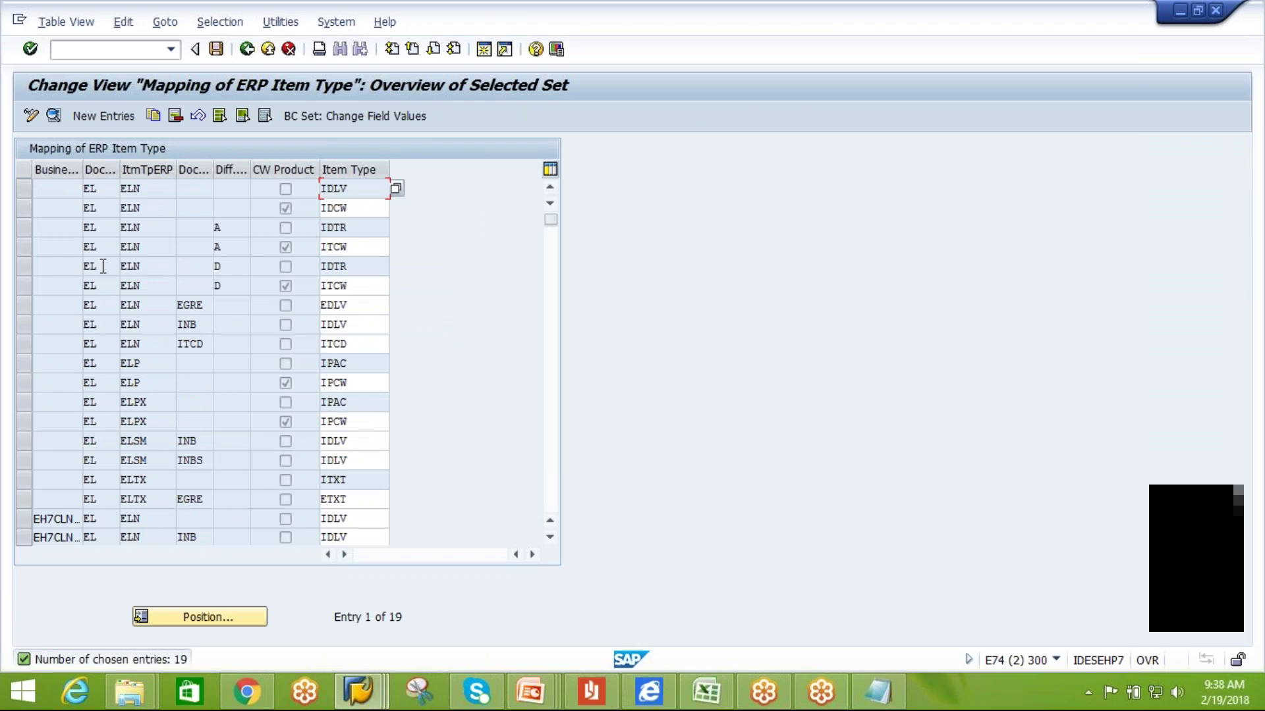
Widen the Business System column, check the IDLV item types, then return to all 169 entries
click(22, 188)
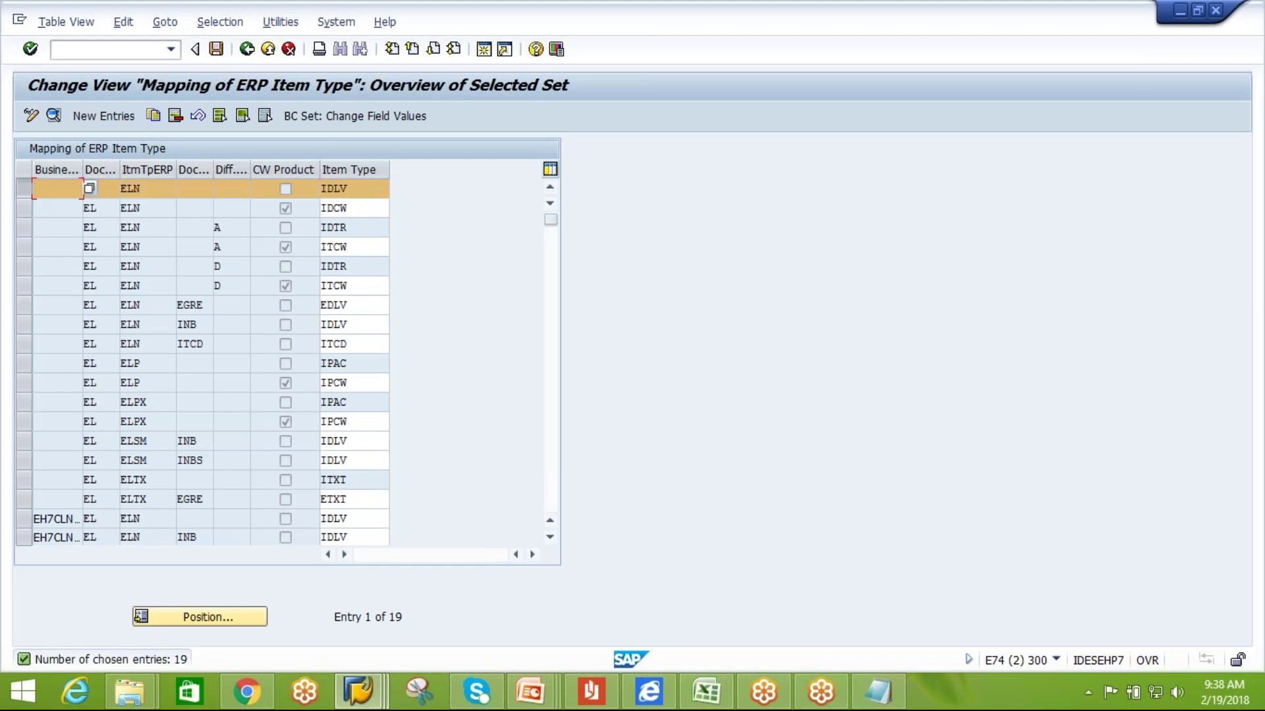
drag(82, 169, 141, 170)
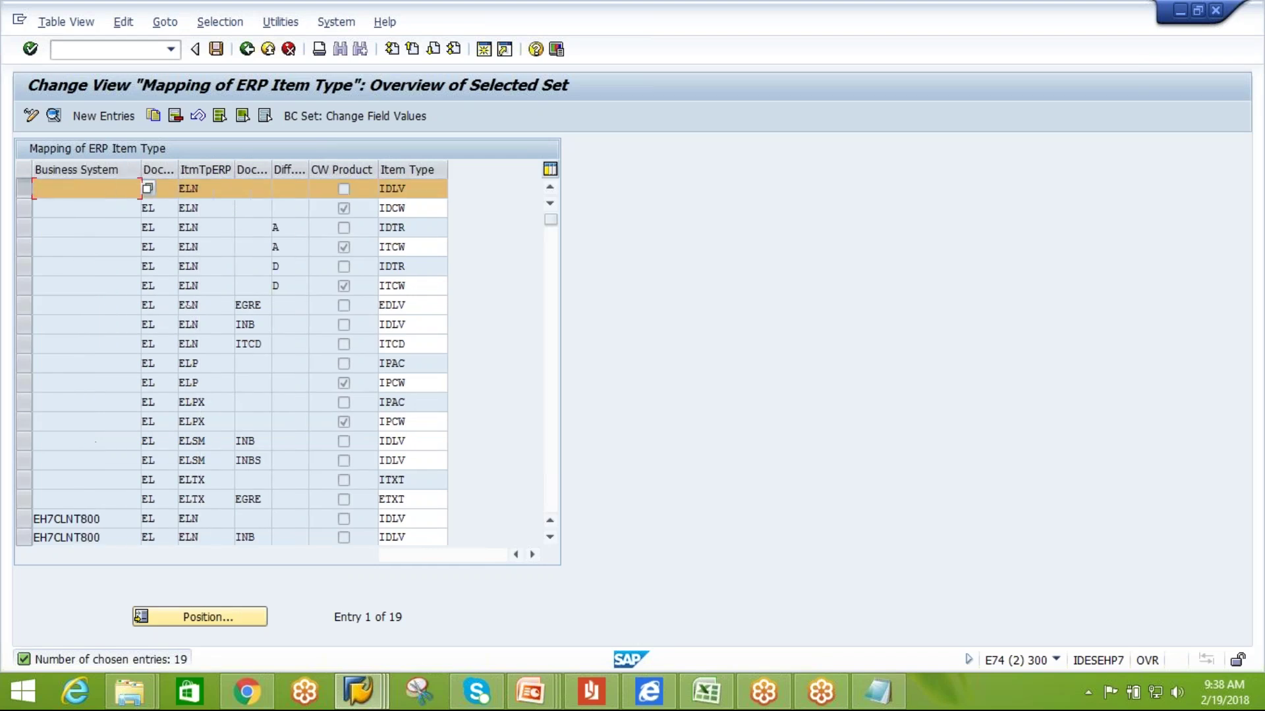
click(426, 193)
click(32, 518)
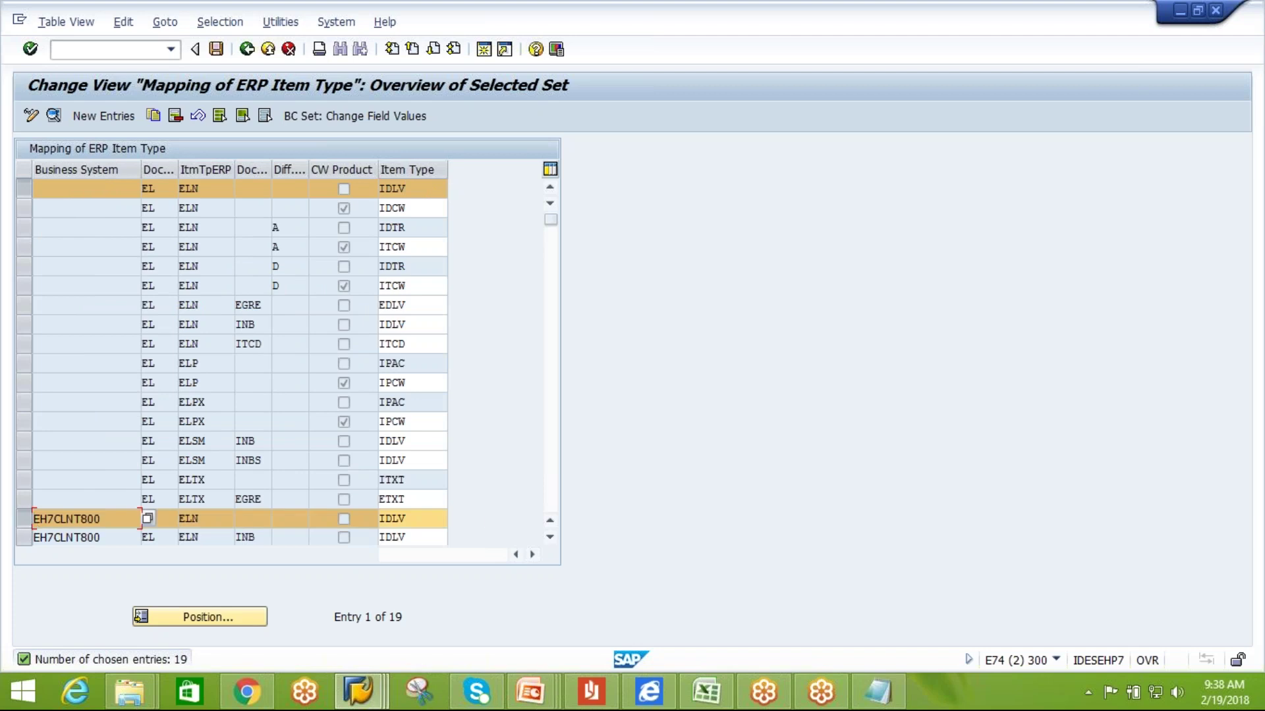
click(406, 518)
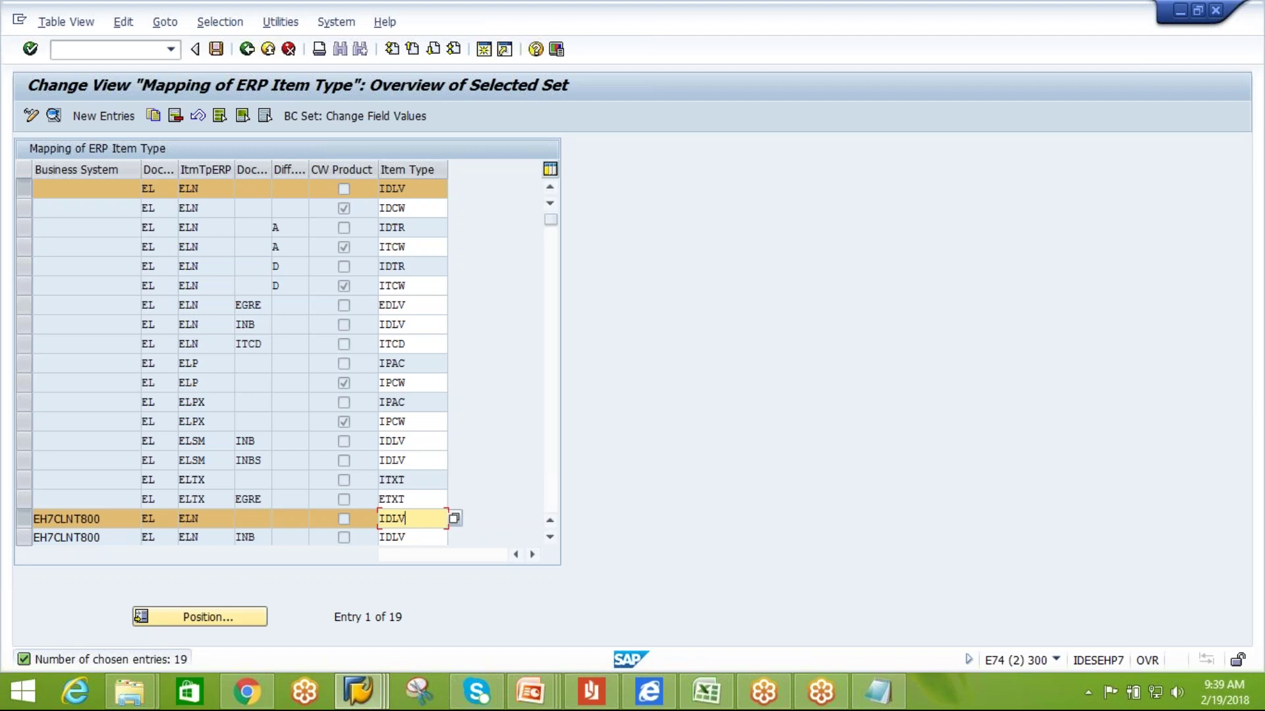
click(247, 49)
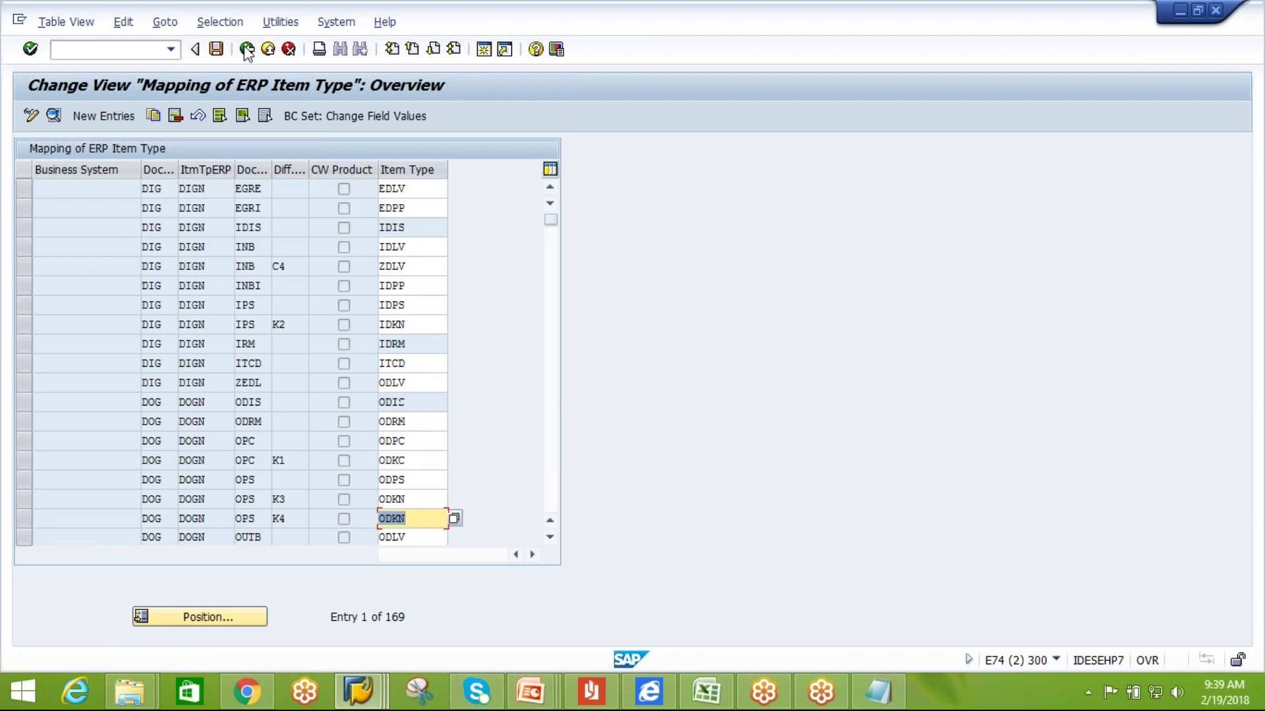
Go back to the IMG and expand the Delivery Processing node
click(246, 50)
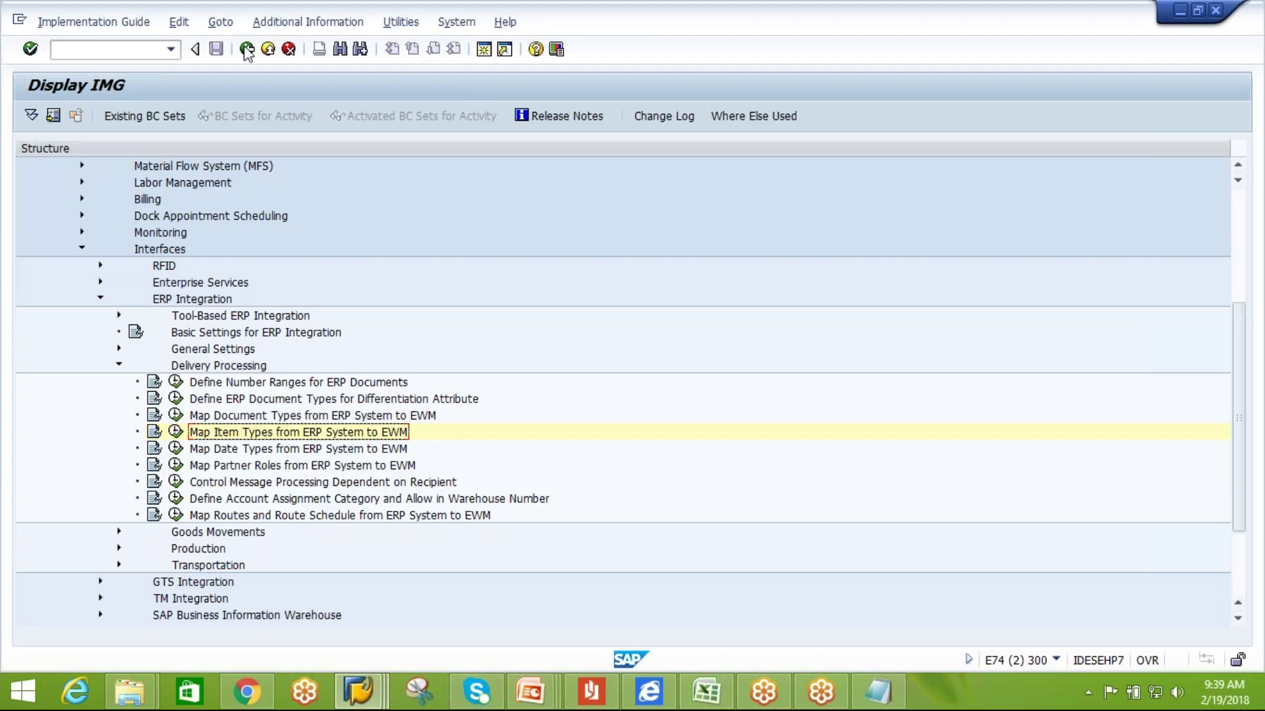
click(234, 370)
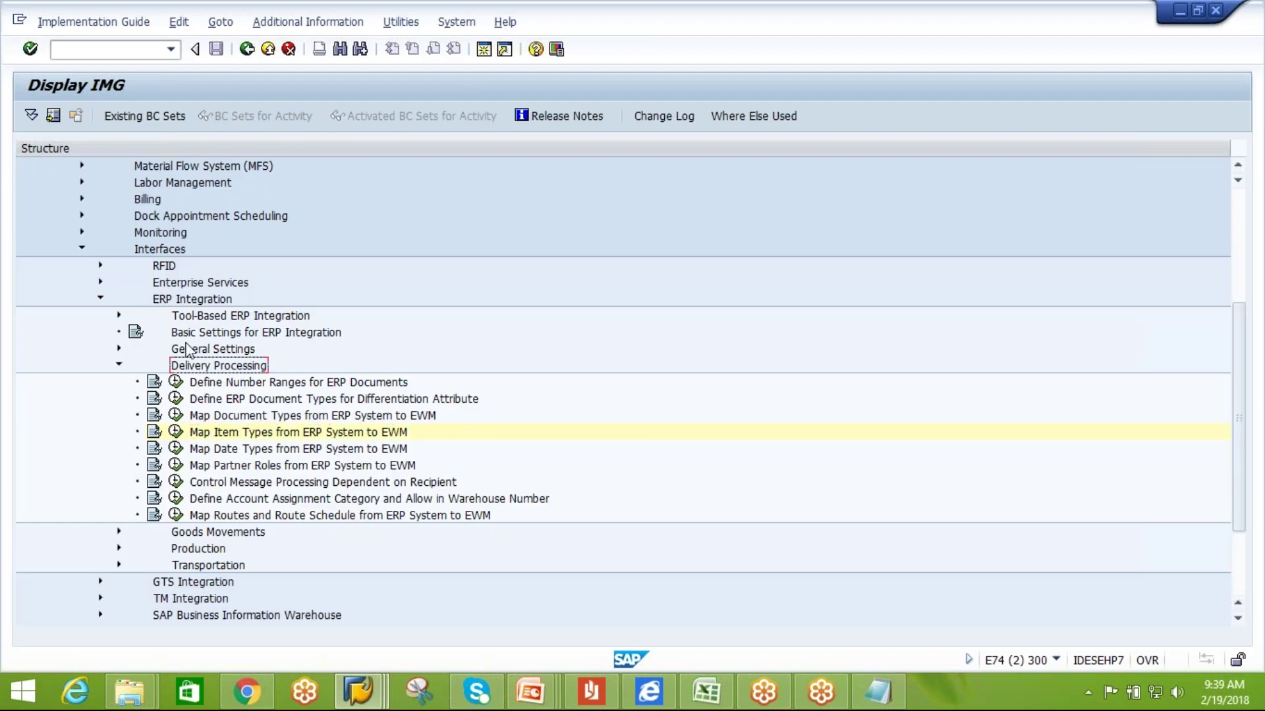
click(228, 299)
click(202, 369)
click(374, 690)
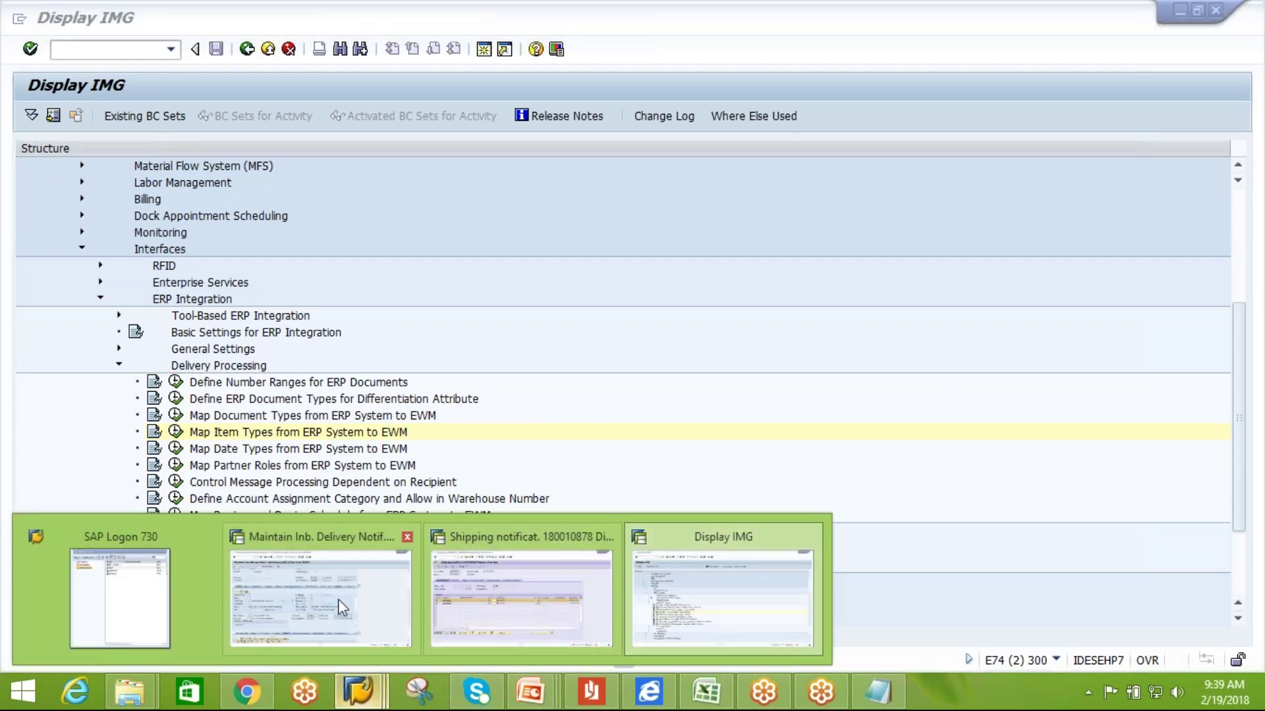
click(339, 606)
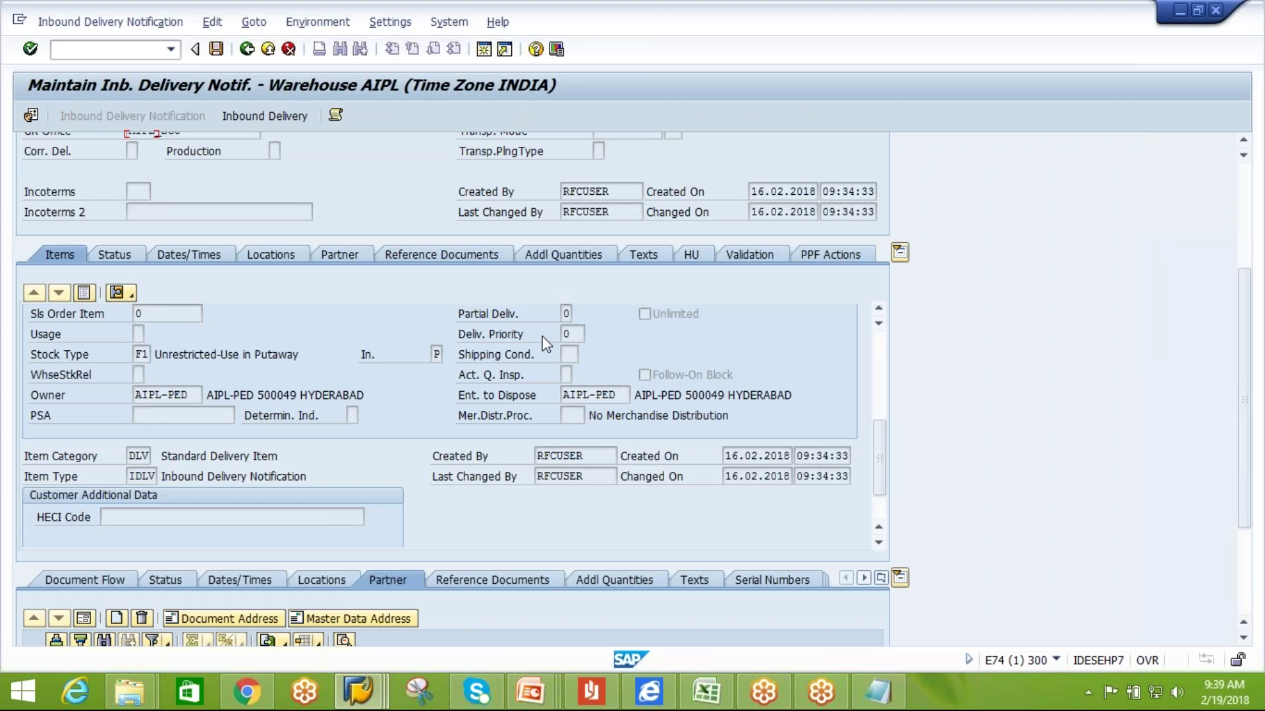
click(84, 294)
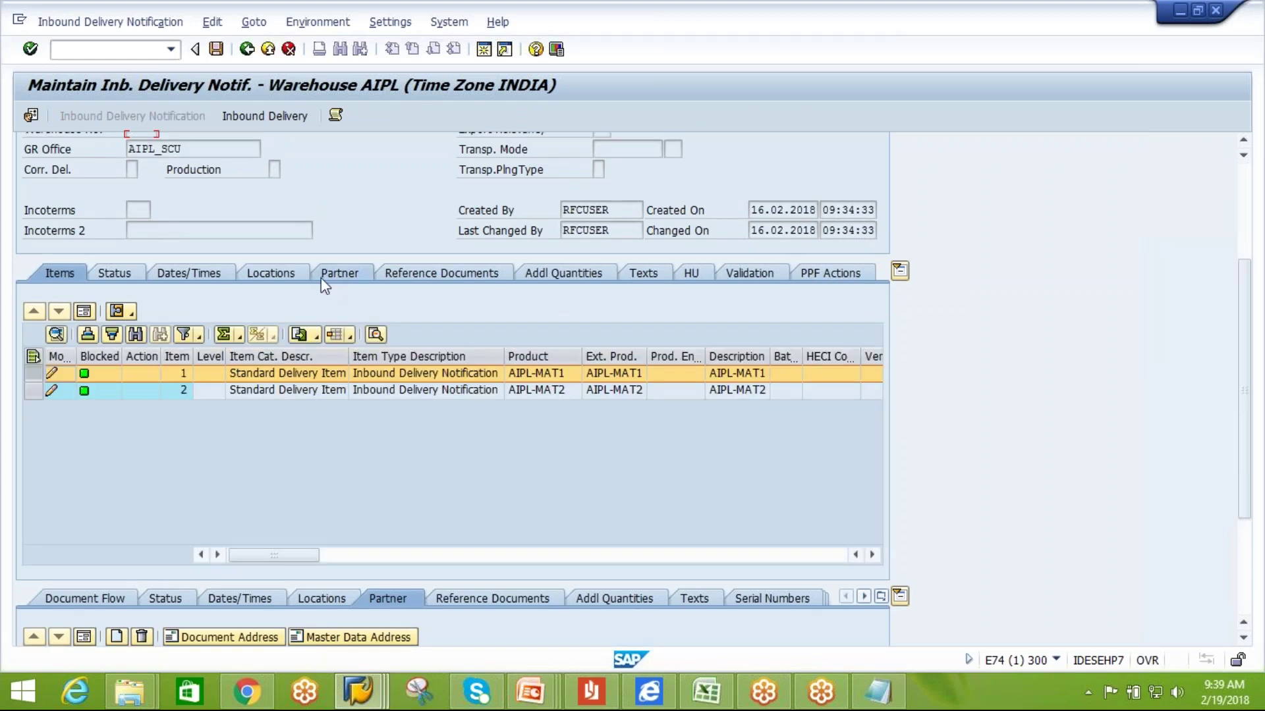
scroll(476, 425, up, 3)
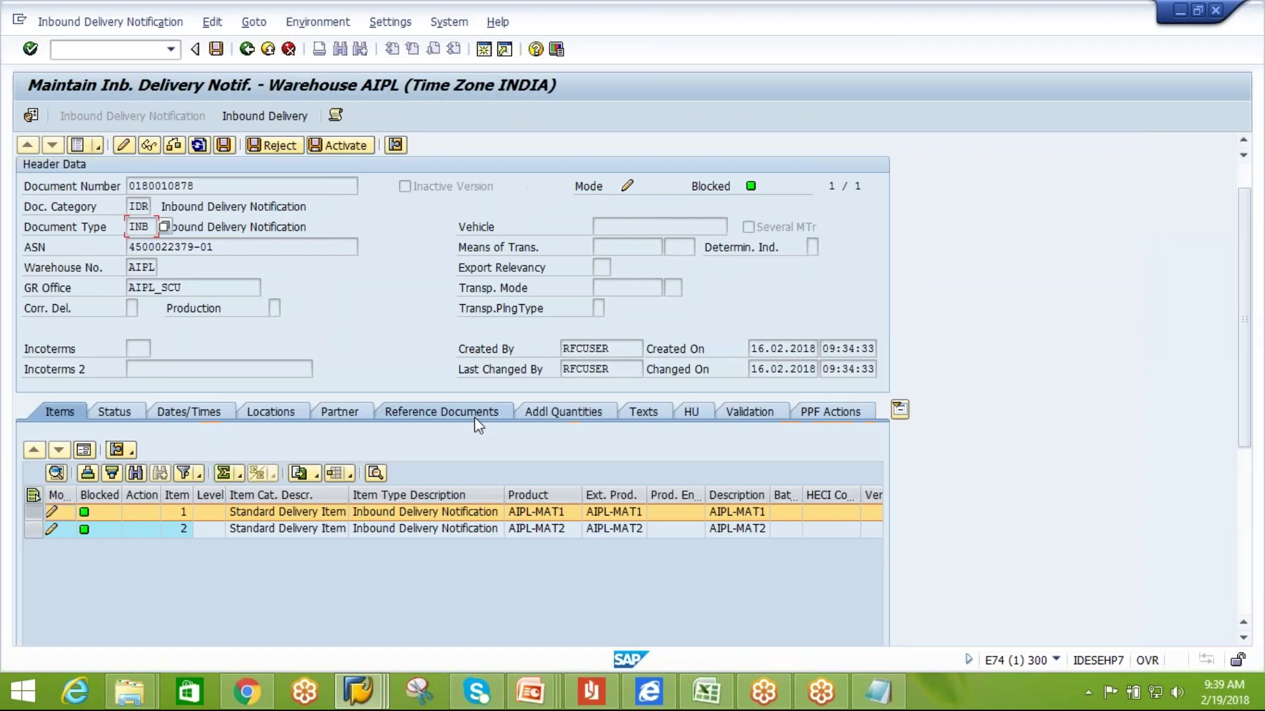
click(85, 450)
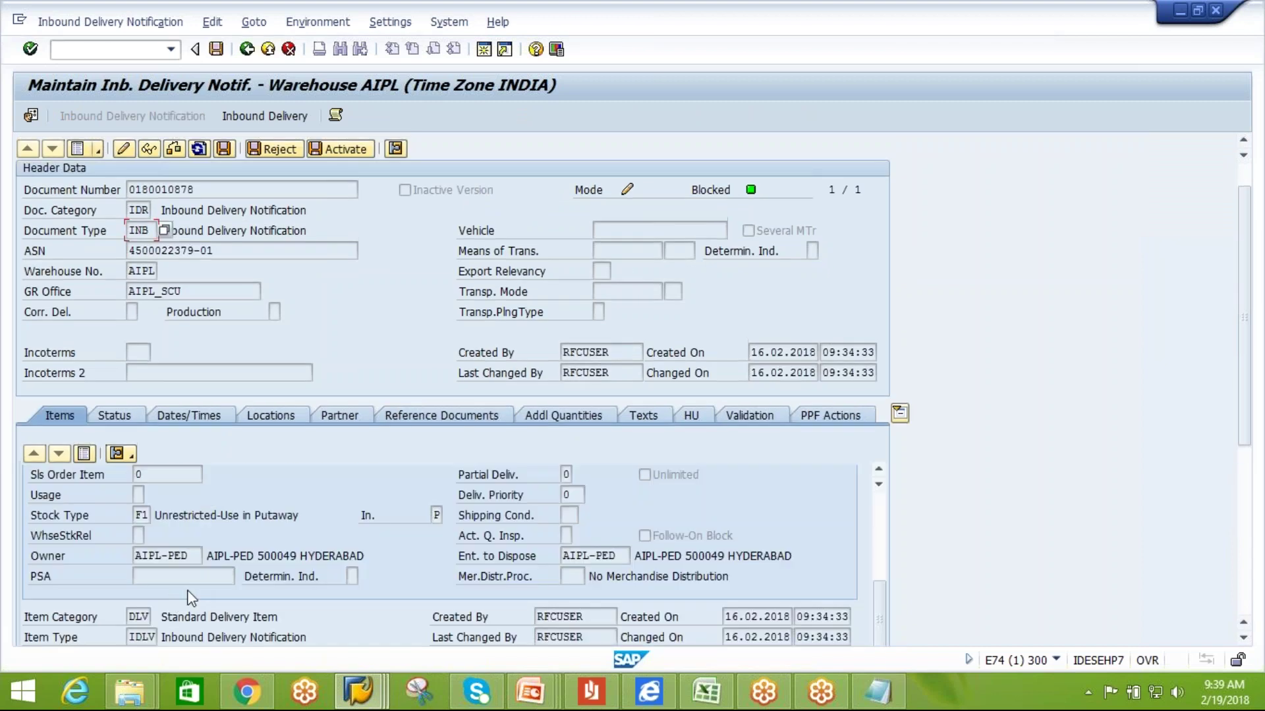
click(139, 516)
click(84, 453)
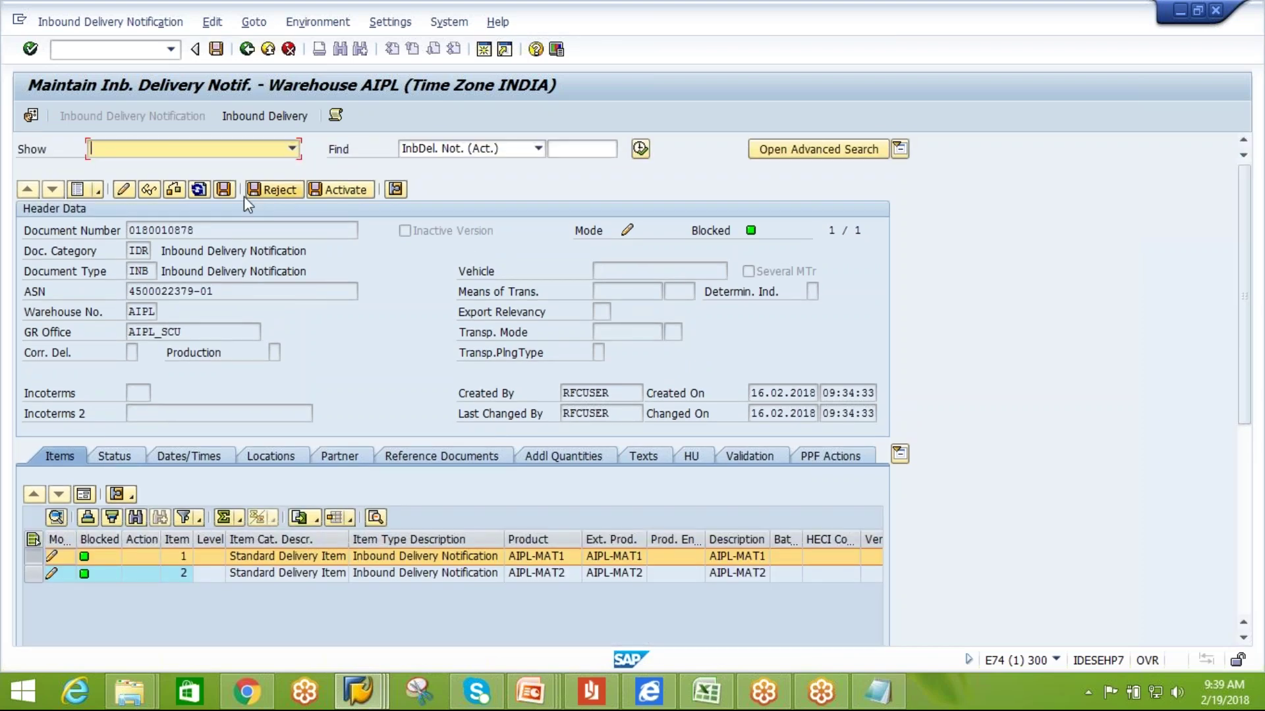
click(224, 190)
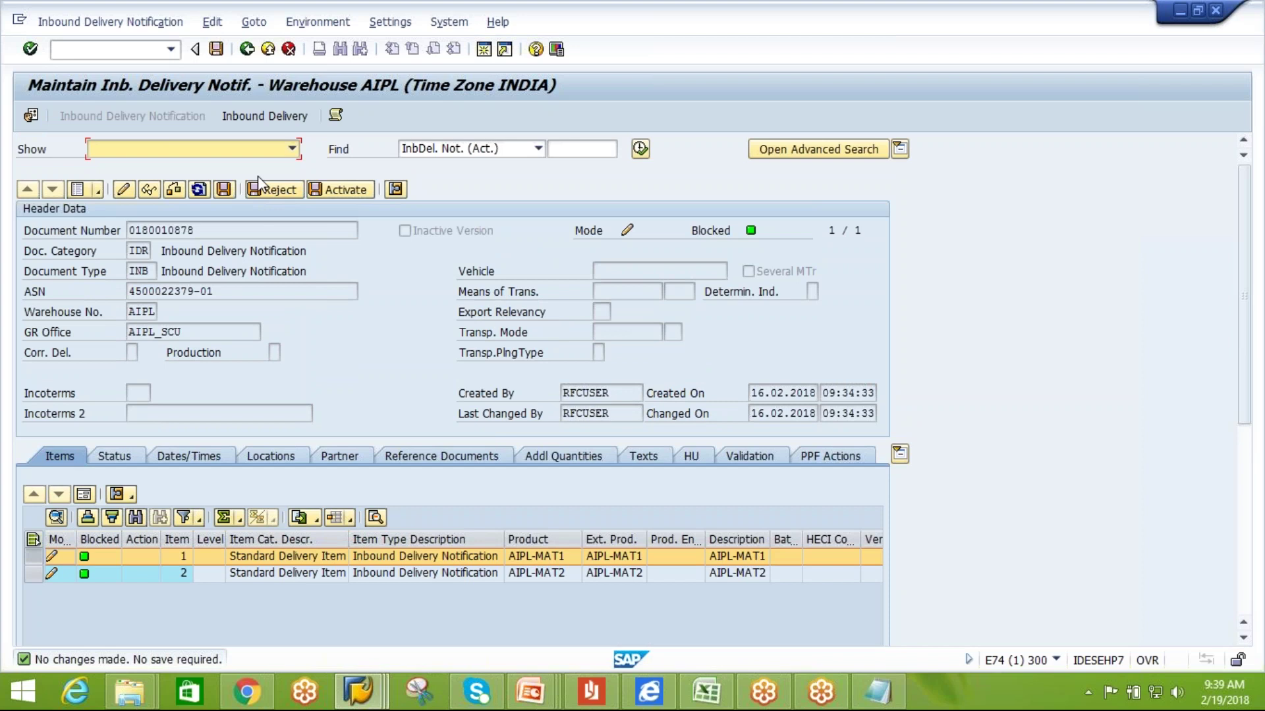
click(172, 150)
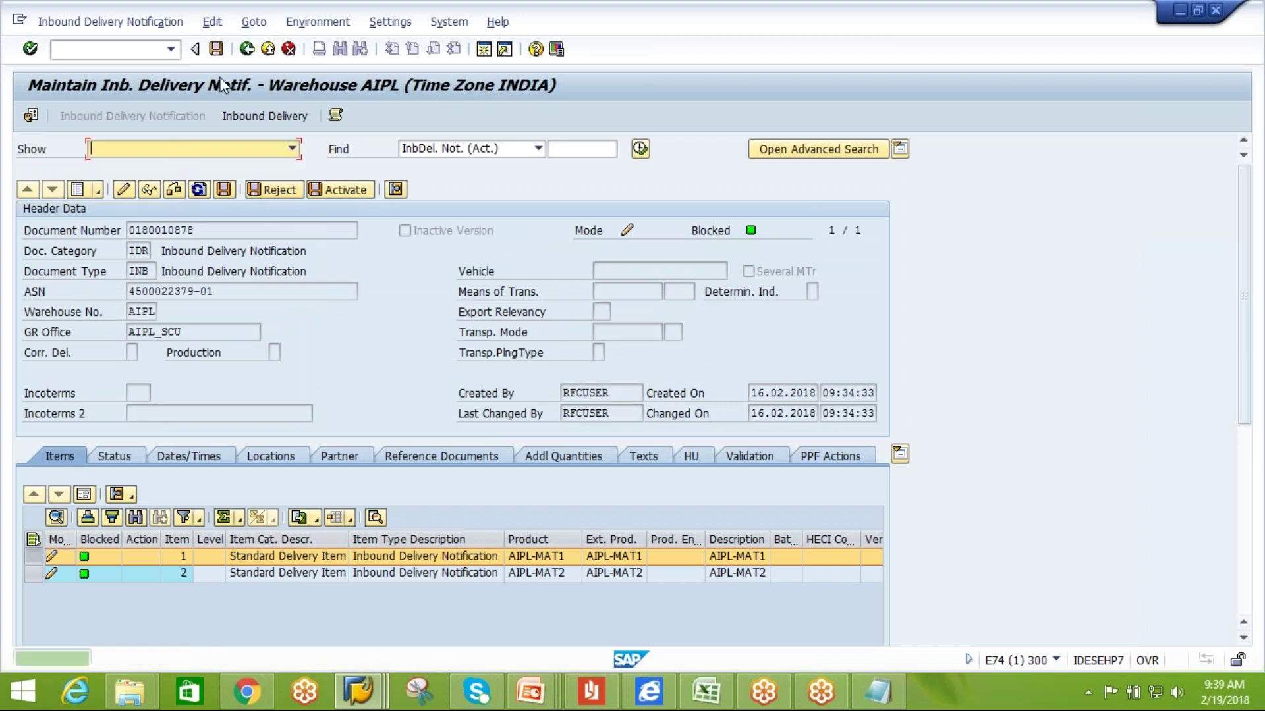
Leave the delivery notification and bring the shipping notification 180010878 display window forward
click(247, 49)
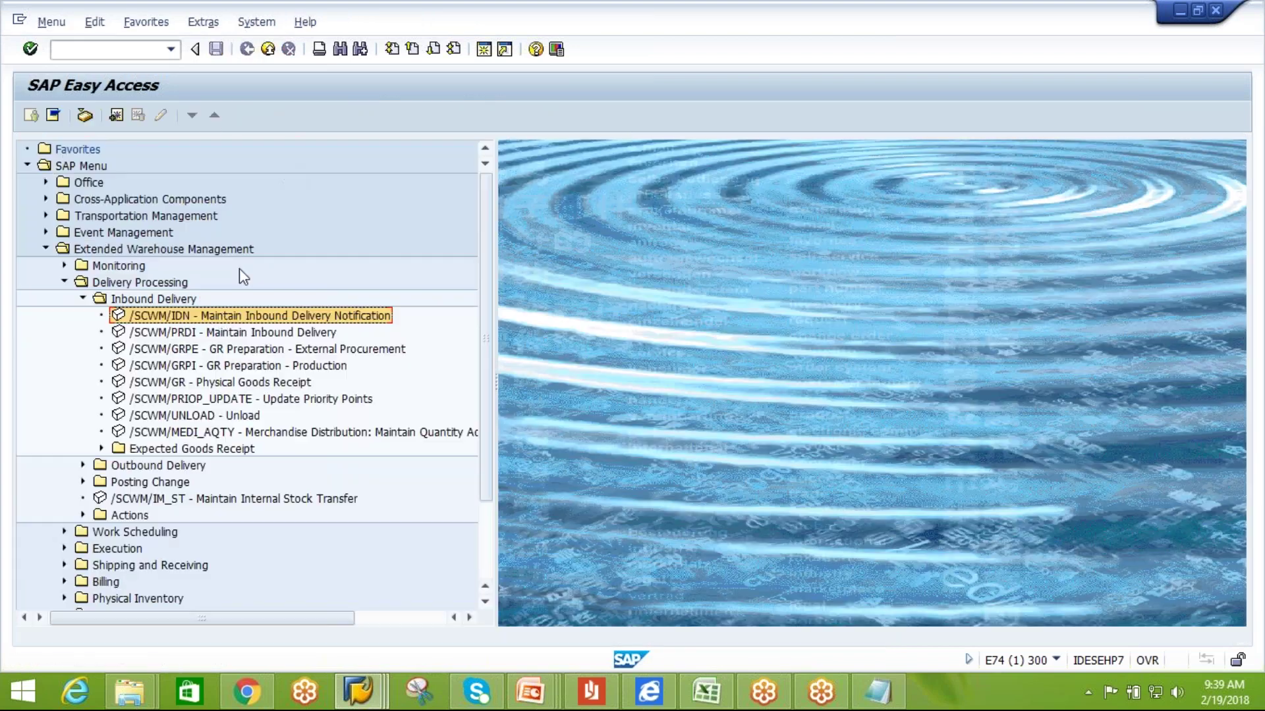
double_click(219, 315)
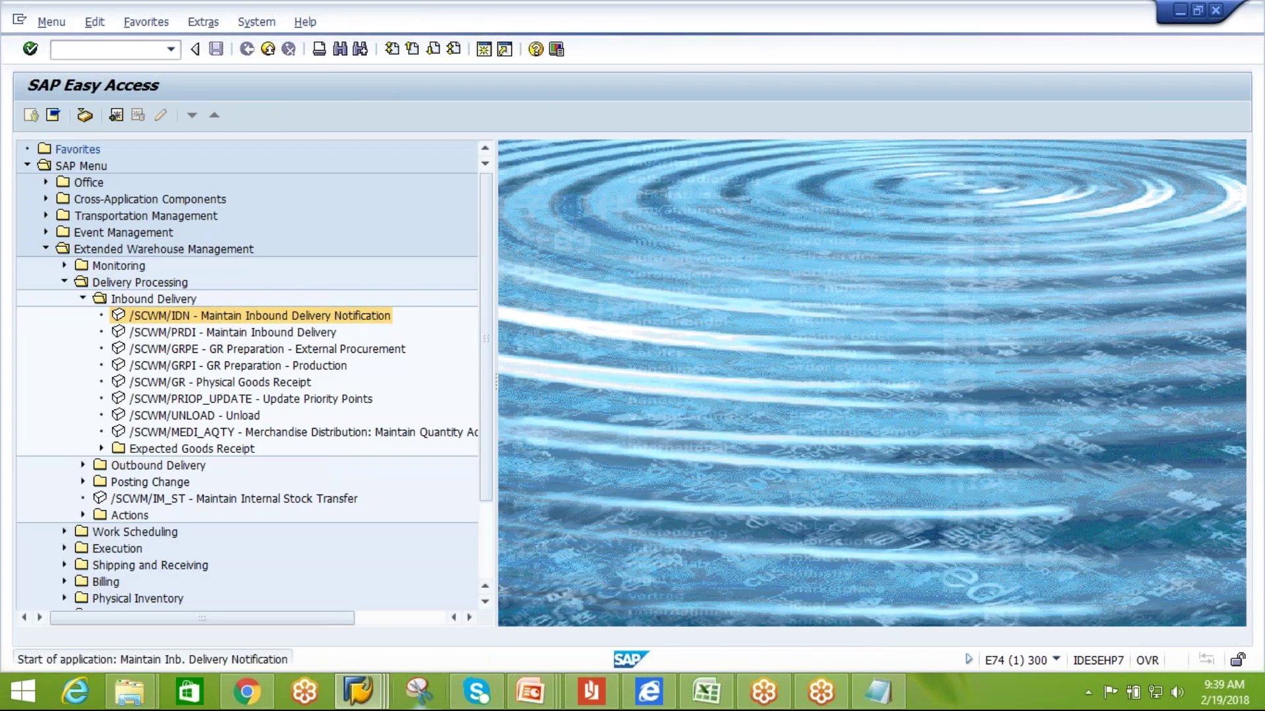
mouse_move(358, 691)
click(577, 600)
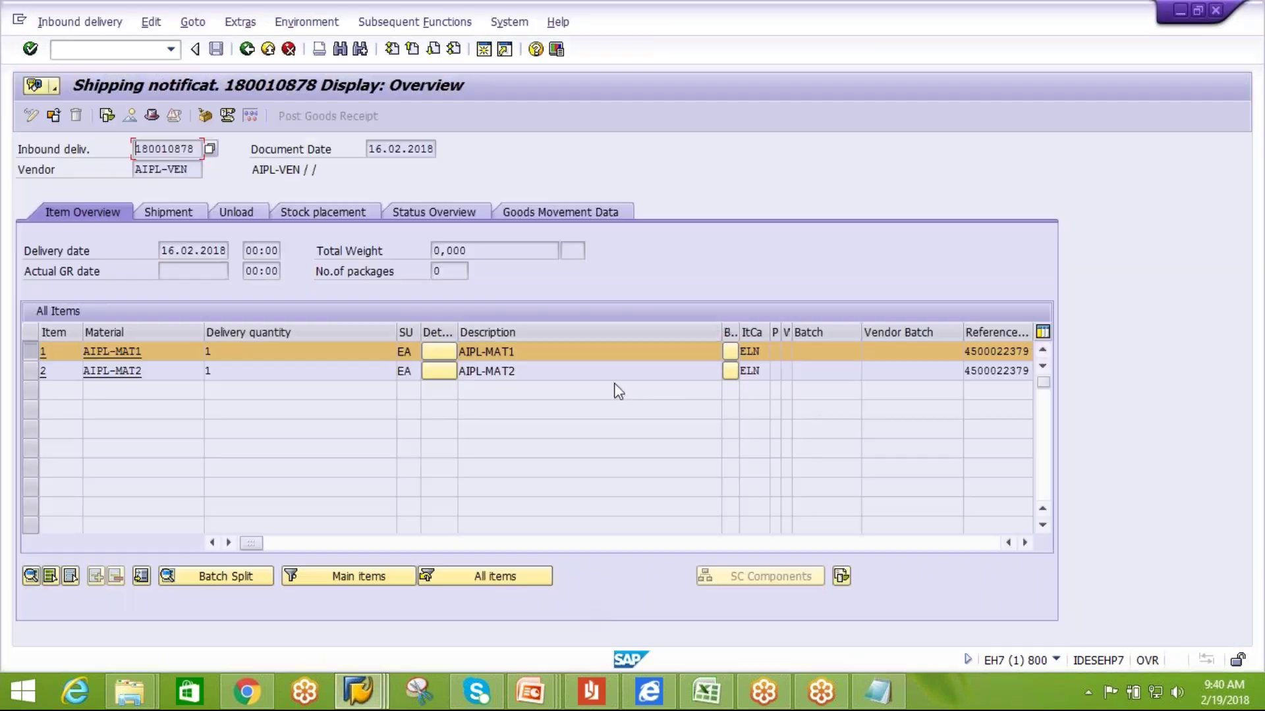
Widen the ItCa column so item 1's ELN category reads fully, then create a new session
click(764, 353)
drag(769, 332, 789, 332)
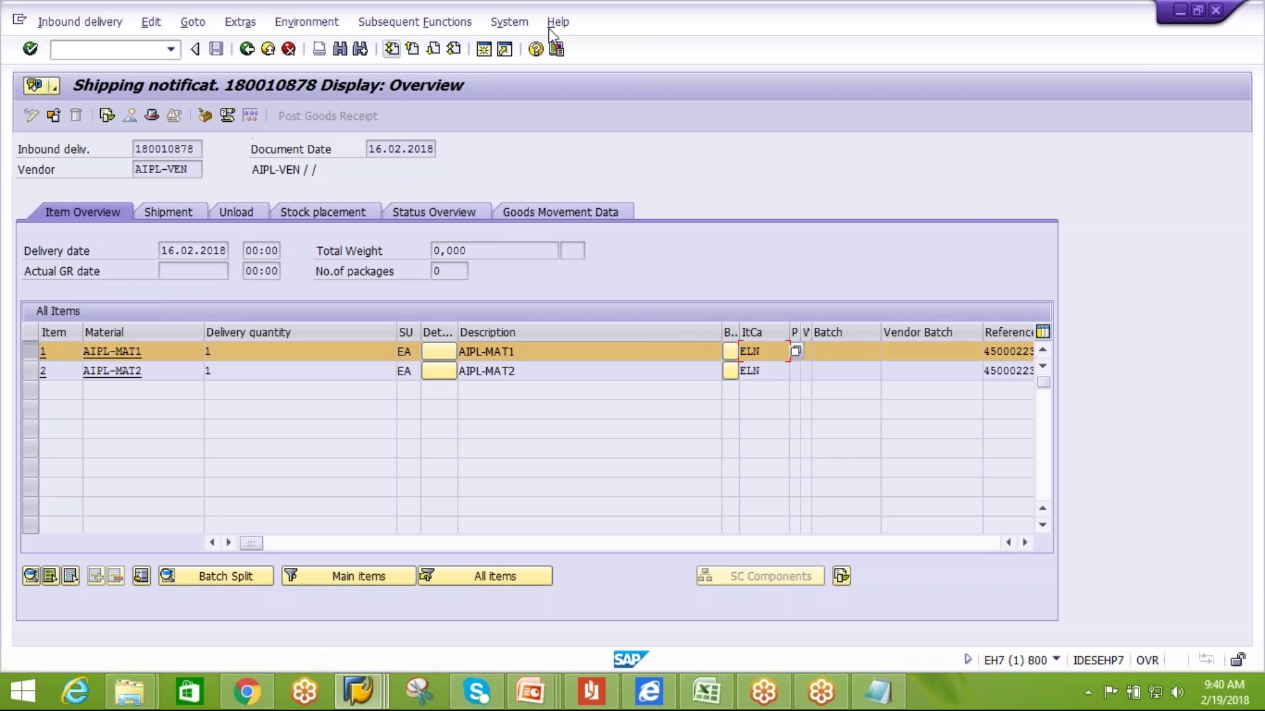
click(491, 49)
Open the SAP Reference IMG via SPRO and expand Logistics Execution > Shipping > Deliveries
text(s)
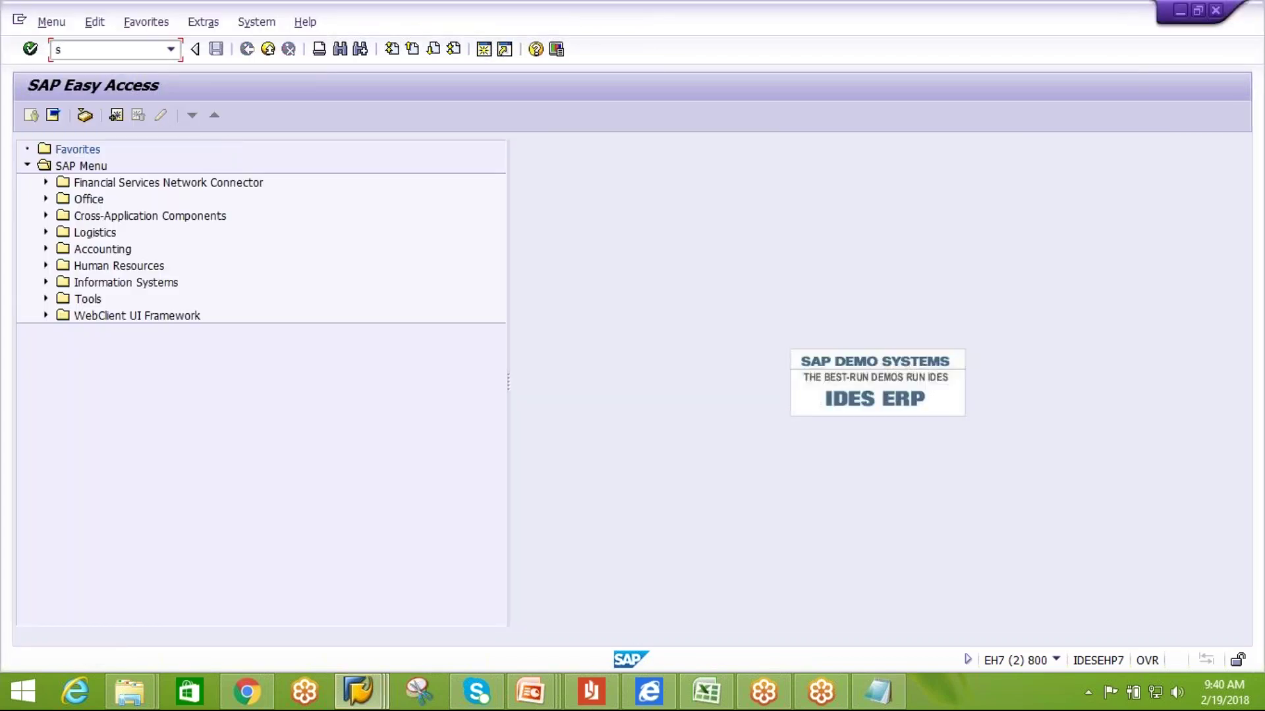
text(pro)
key(Return)
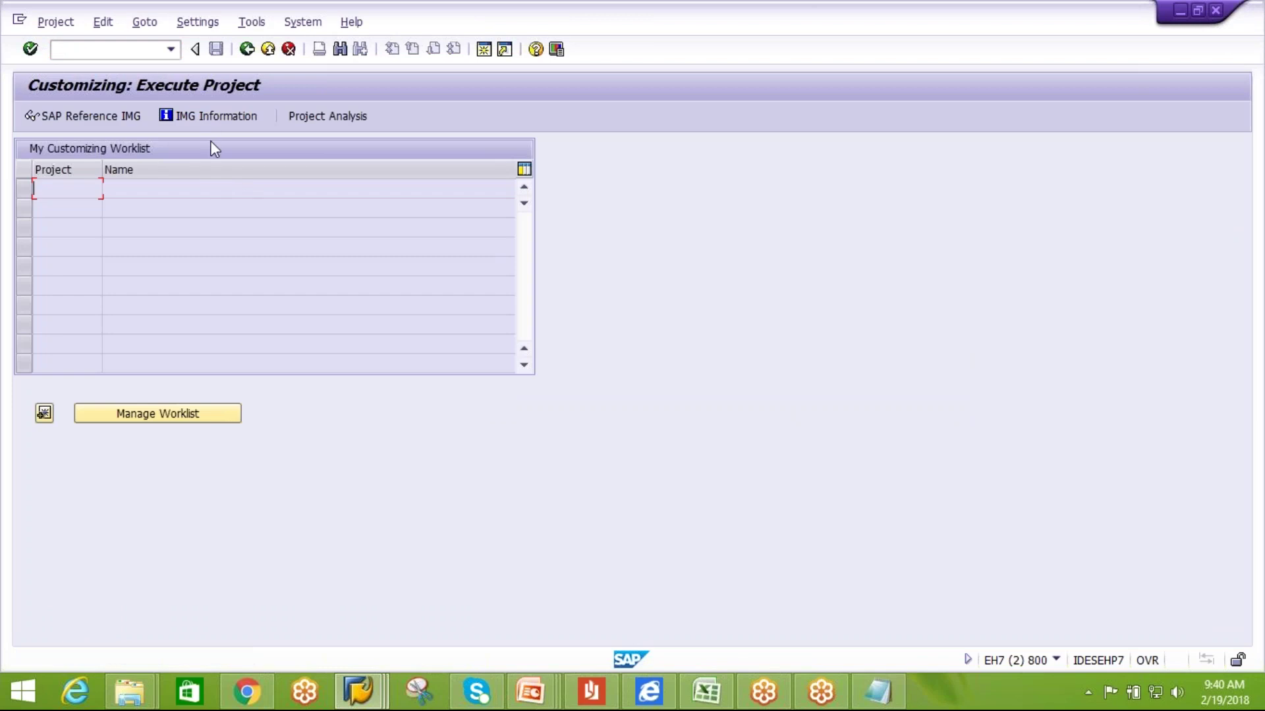
click(124, 119)
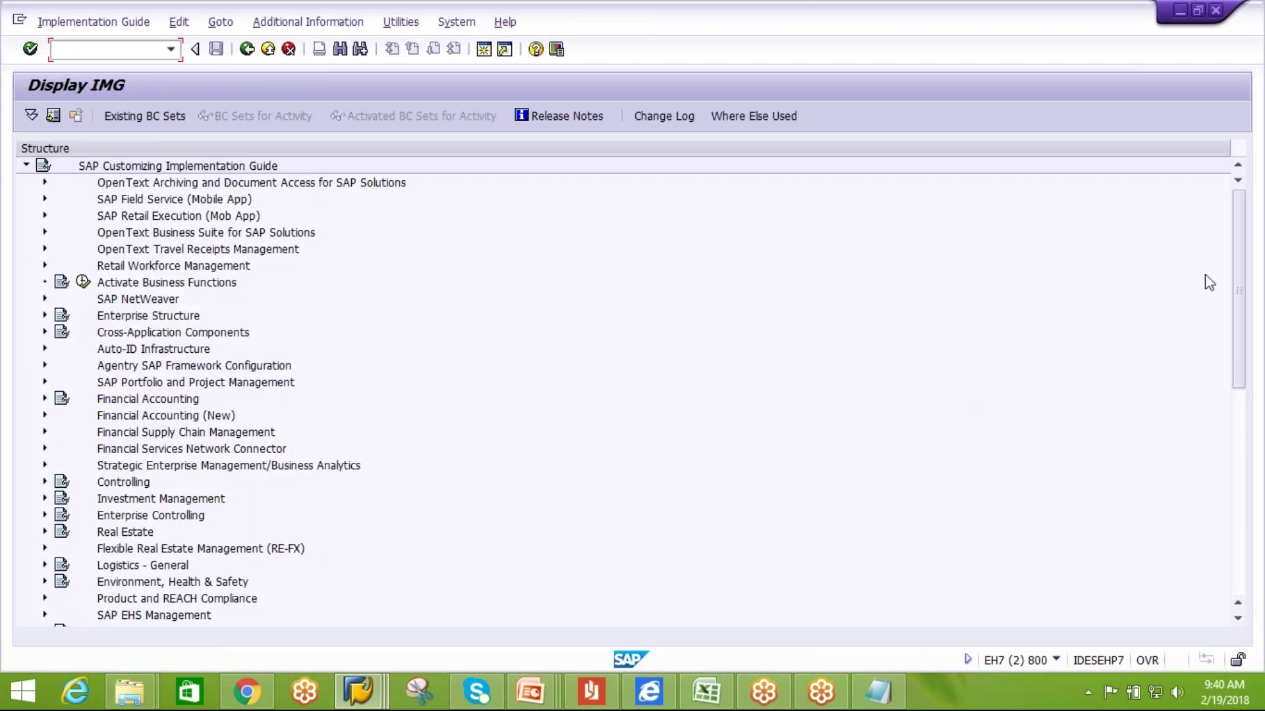
drag(1236, 297, 1245, 339)
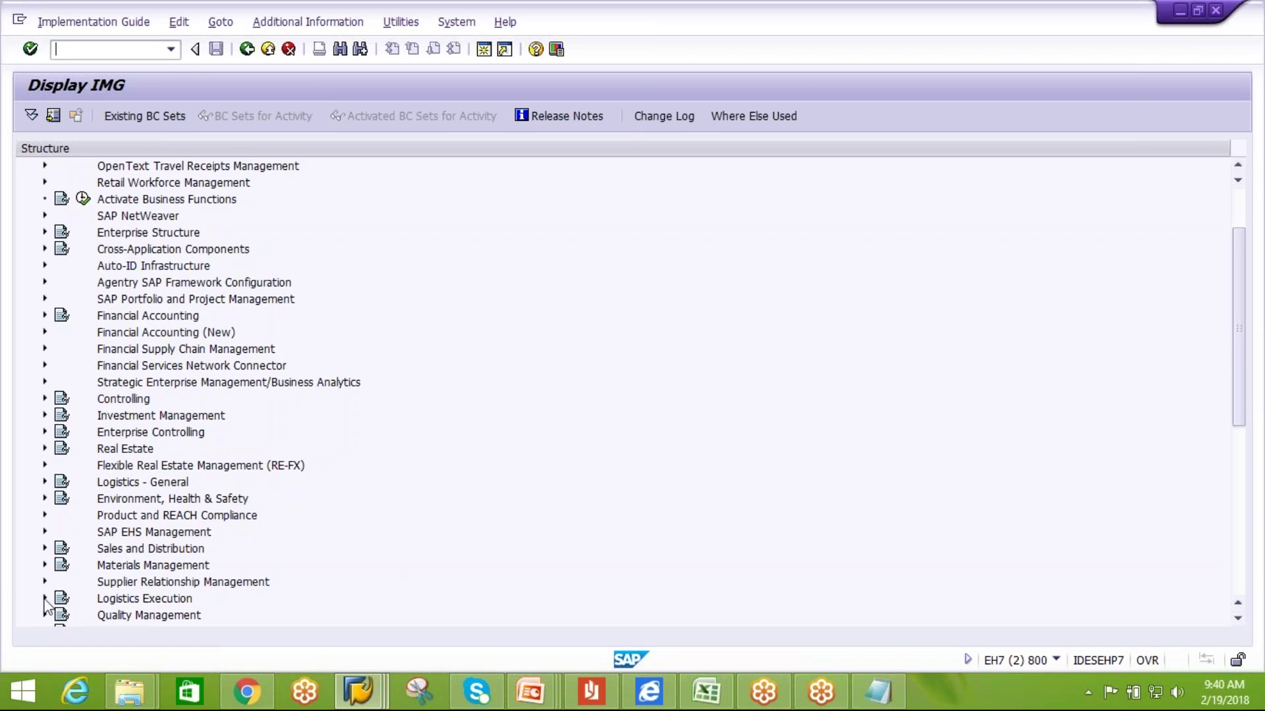
click(45, 598)
click(63, 499)
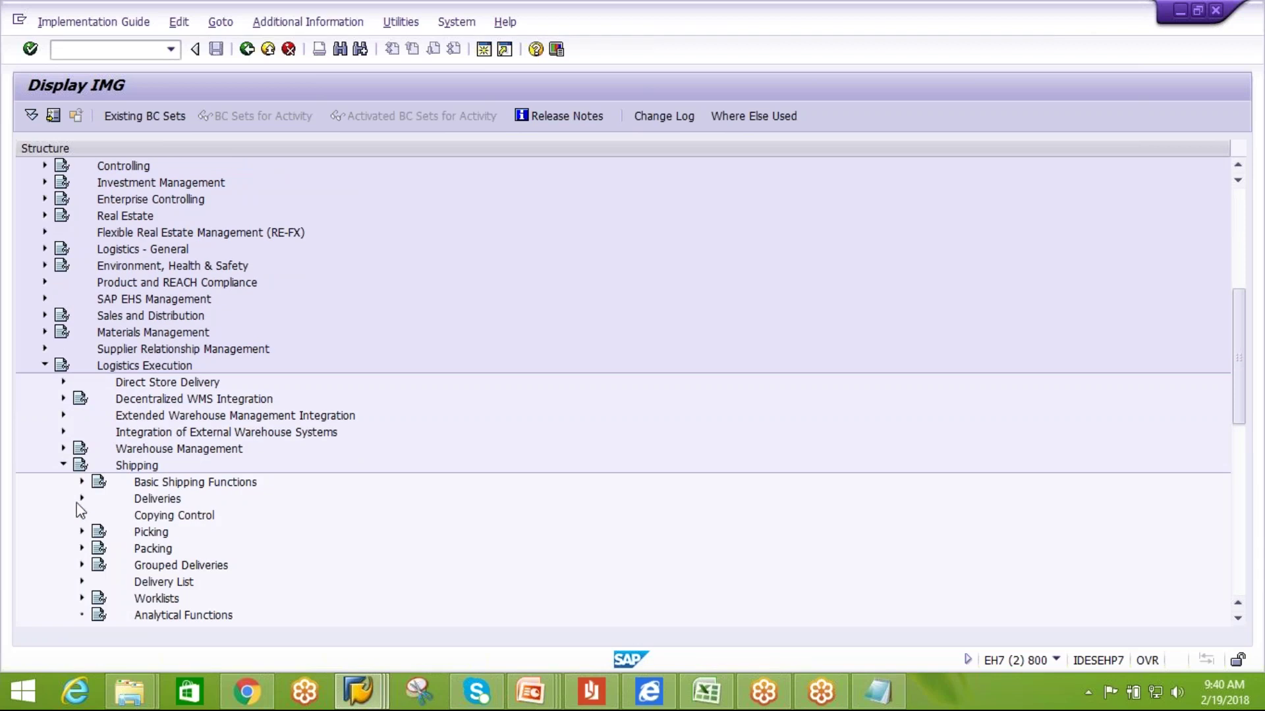
click(79, 504)
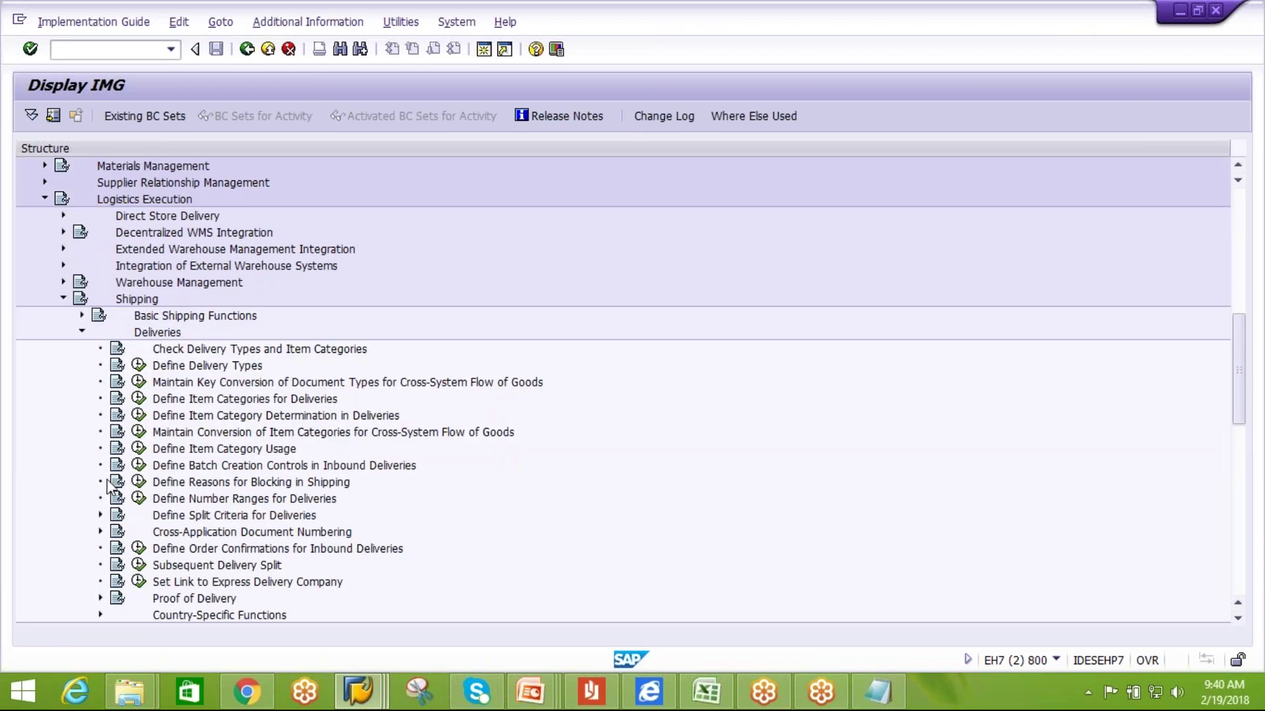
Review delivery type EL Shipping notificat. details in Define Delivery Types, then return to the IMG
click(138, 365)
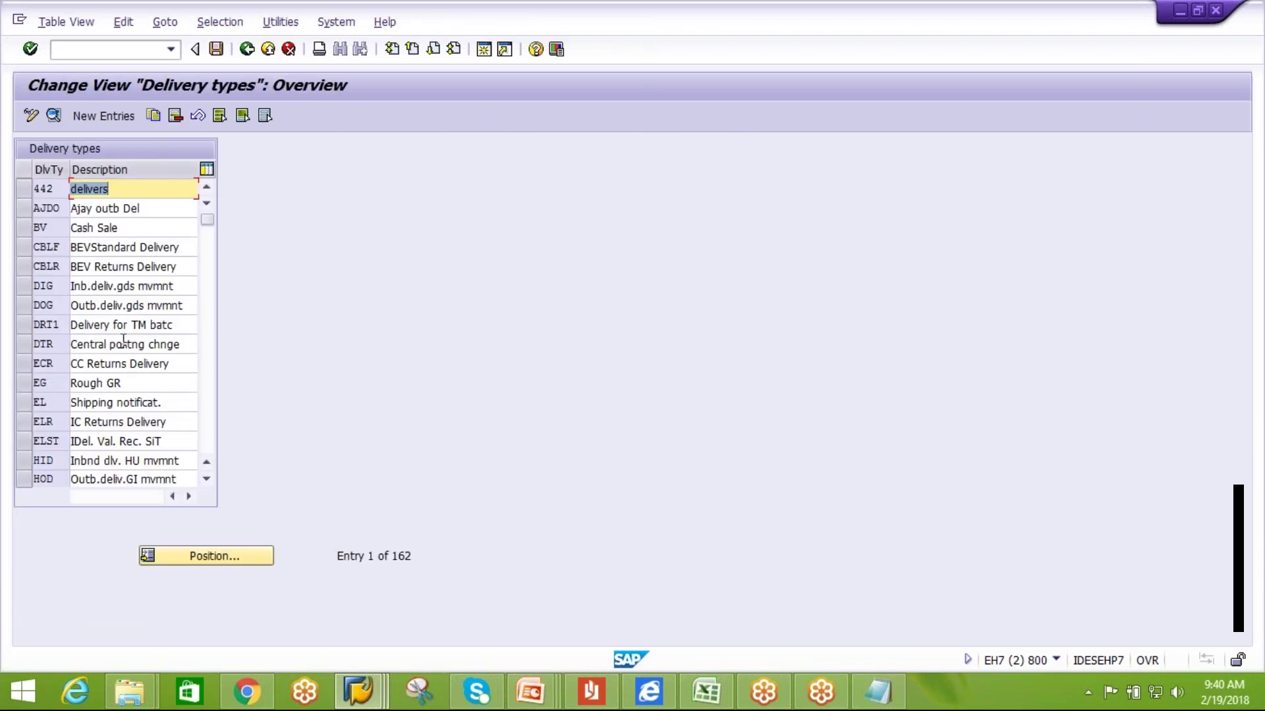
click(38, 402)
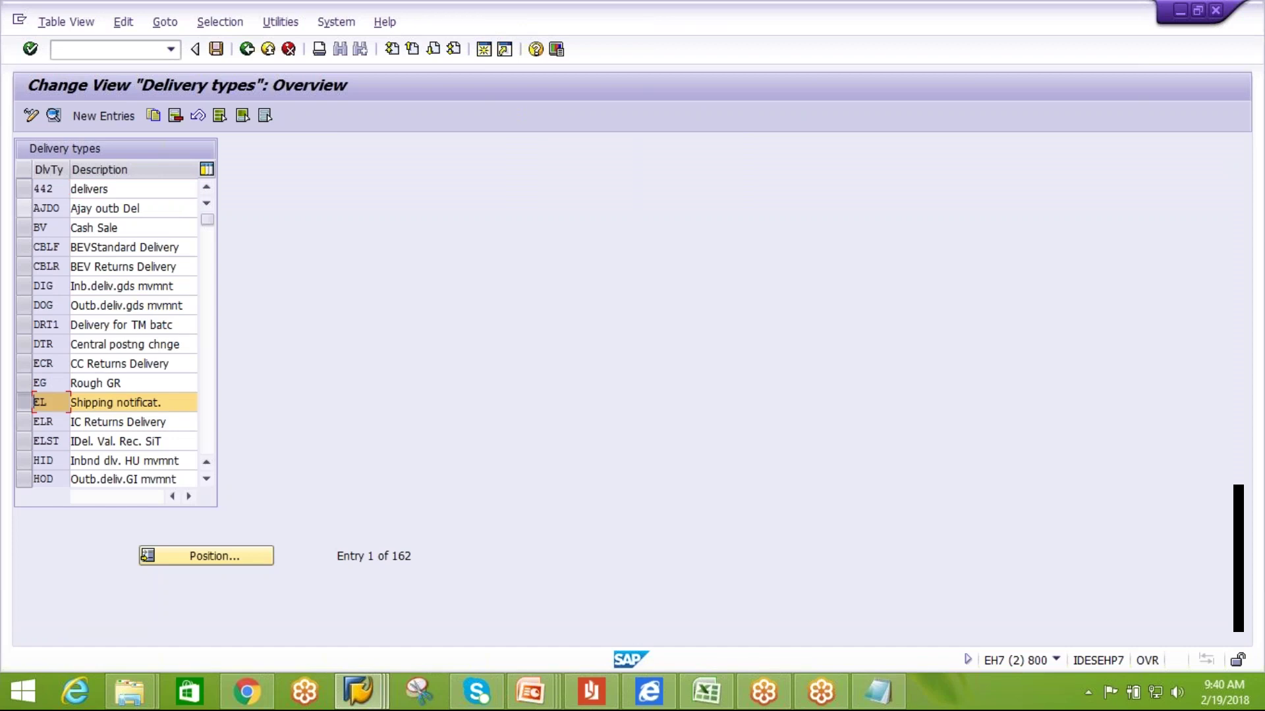
click(55, 118)
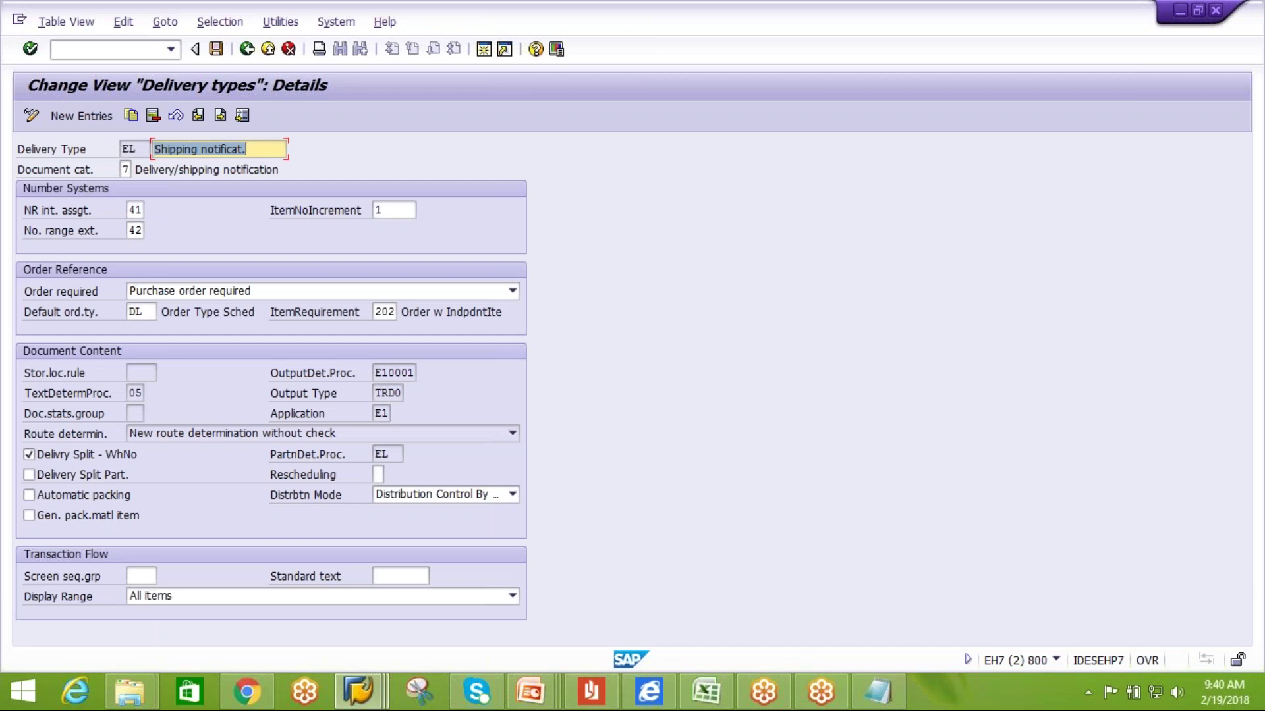
click(247, 49)
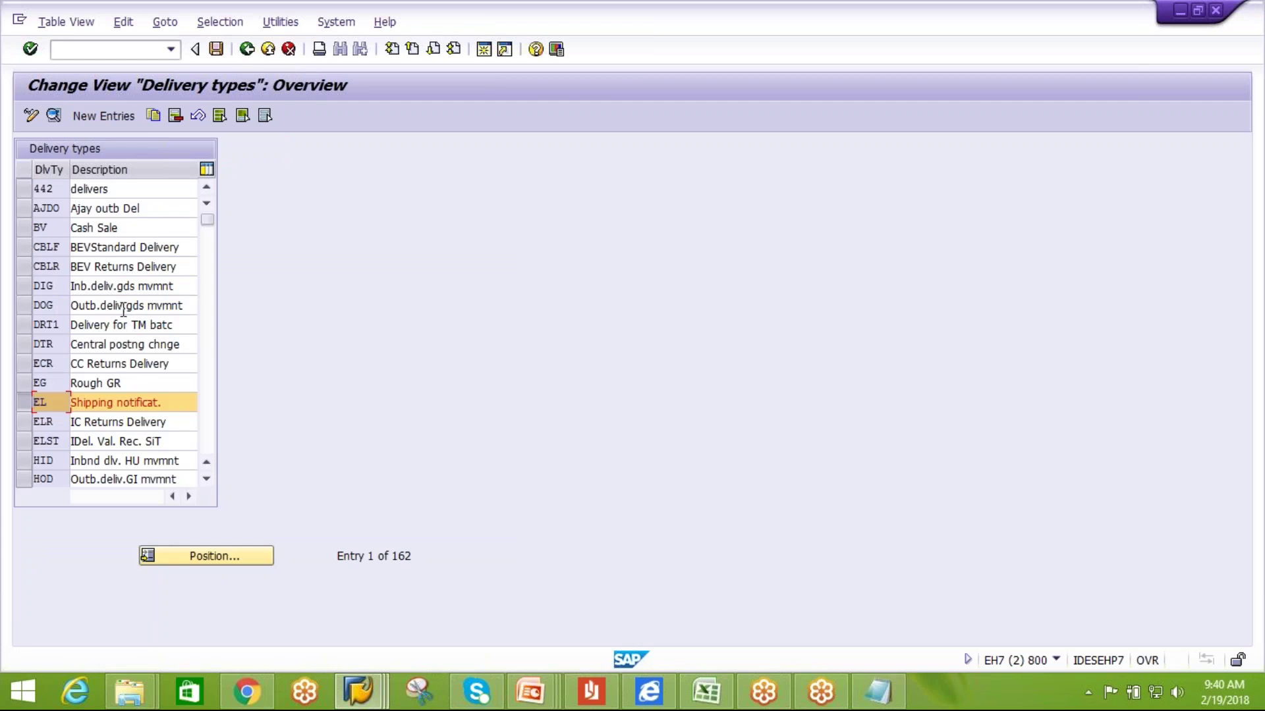
click(247, 50)
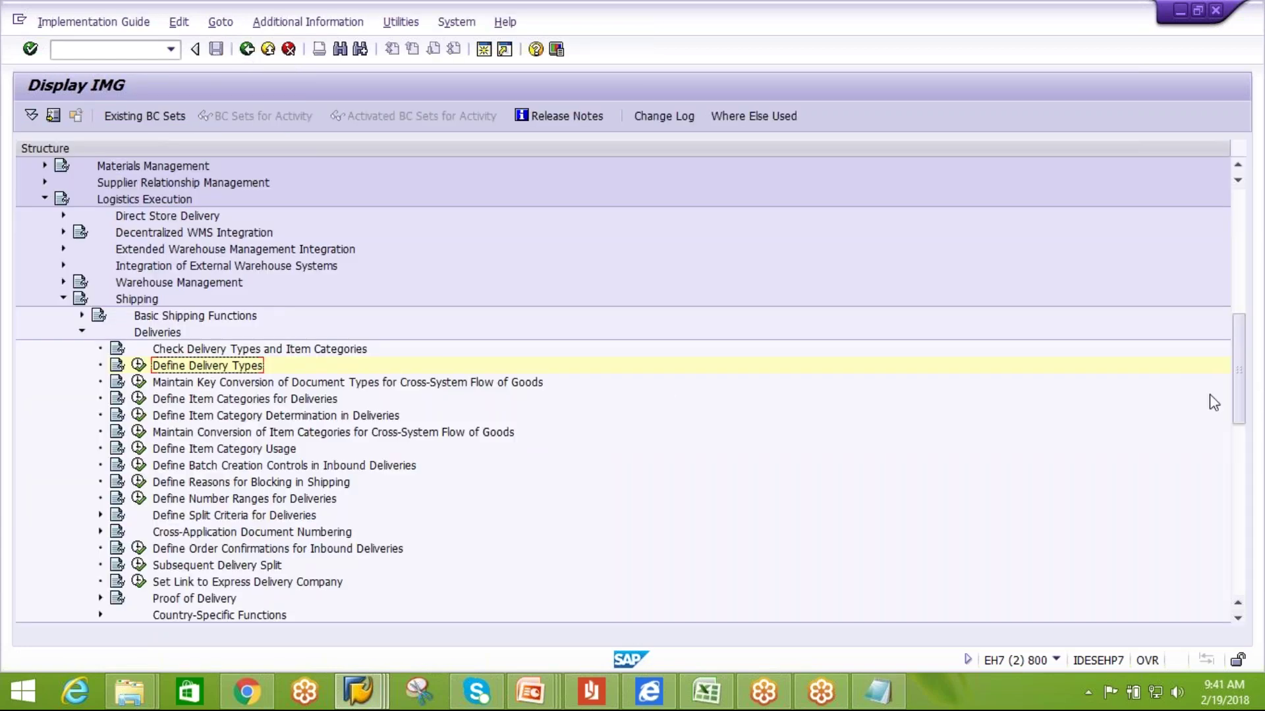
Run Define Item Categories for Deliveries and scroll down the item category list
click(325, 402)
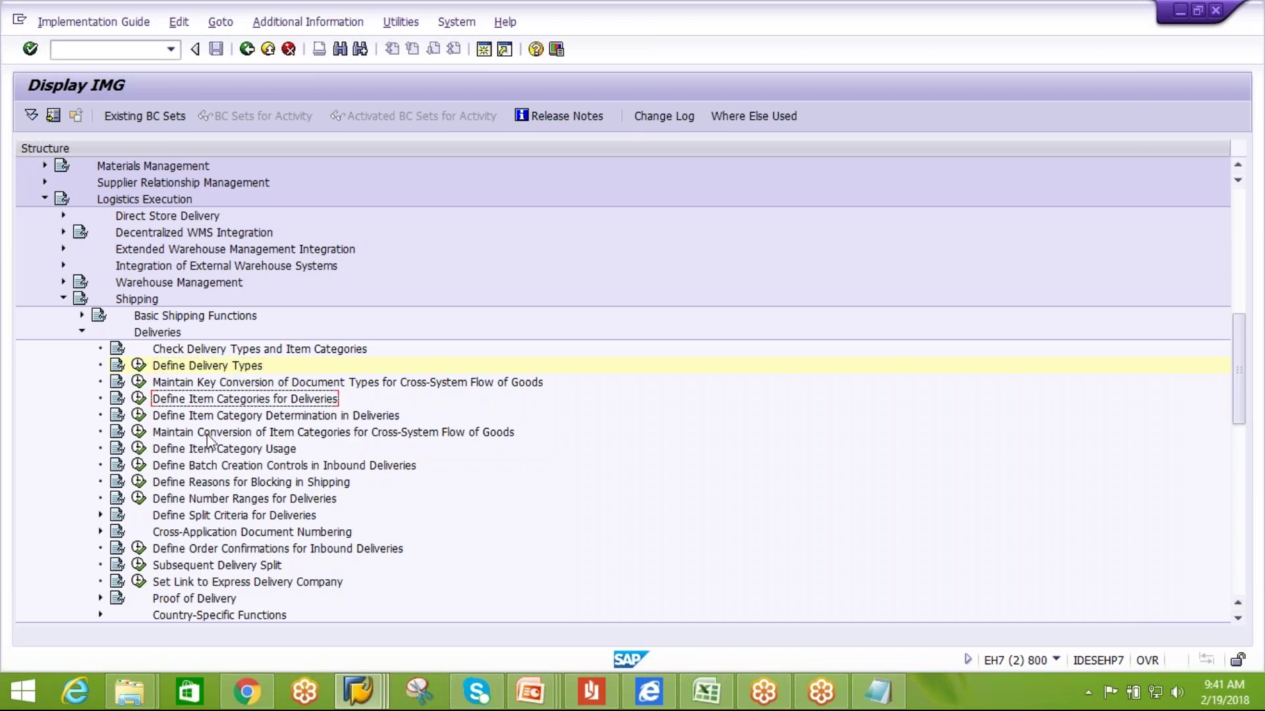
click(138, 398)
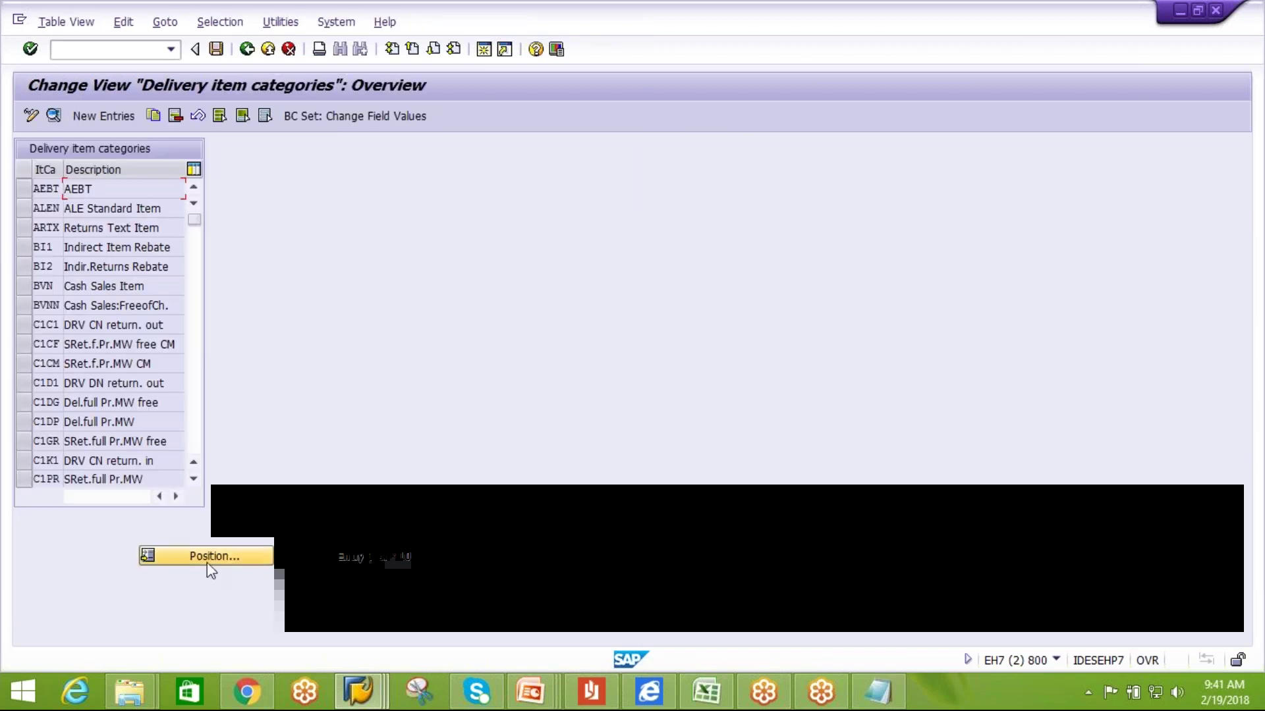
click(193, 480)
click(193, 480)
click(193, 480)
click(193, 480)
click(193, 480)
click(193, 481)
click(193, 481)
click(193, 481)
click(193, 480)
click(193, 480)
click(193, 480)
scroll(196, 445, down, 20)
scroll(196, 445, down, 5)
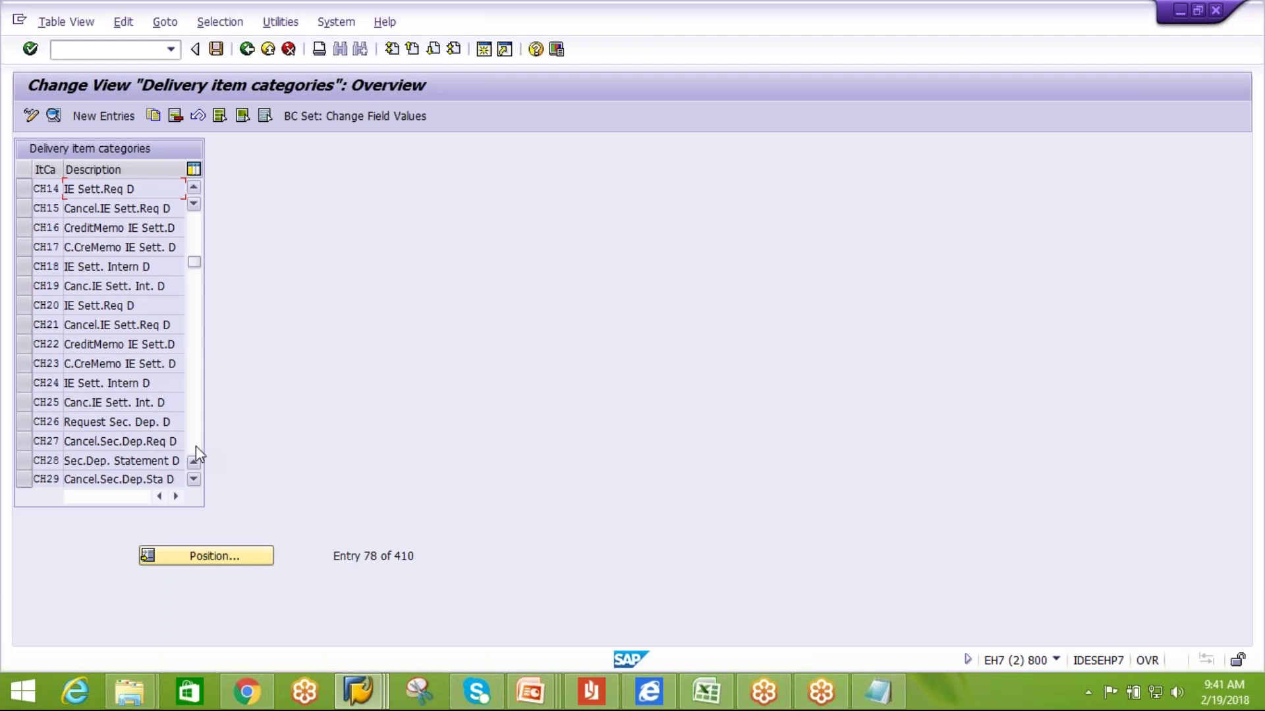
scroll(196, 445, down, 20)
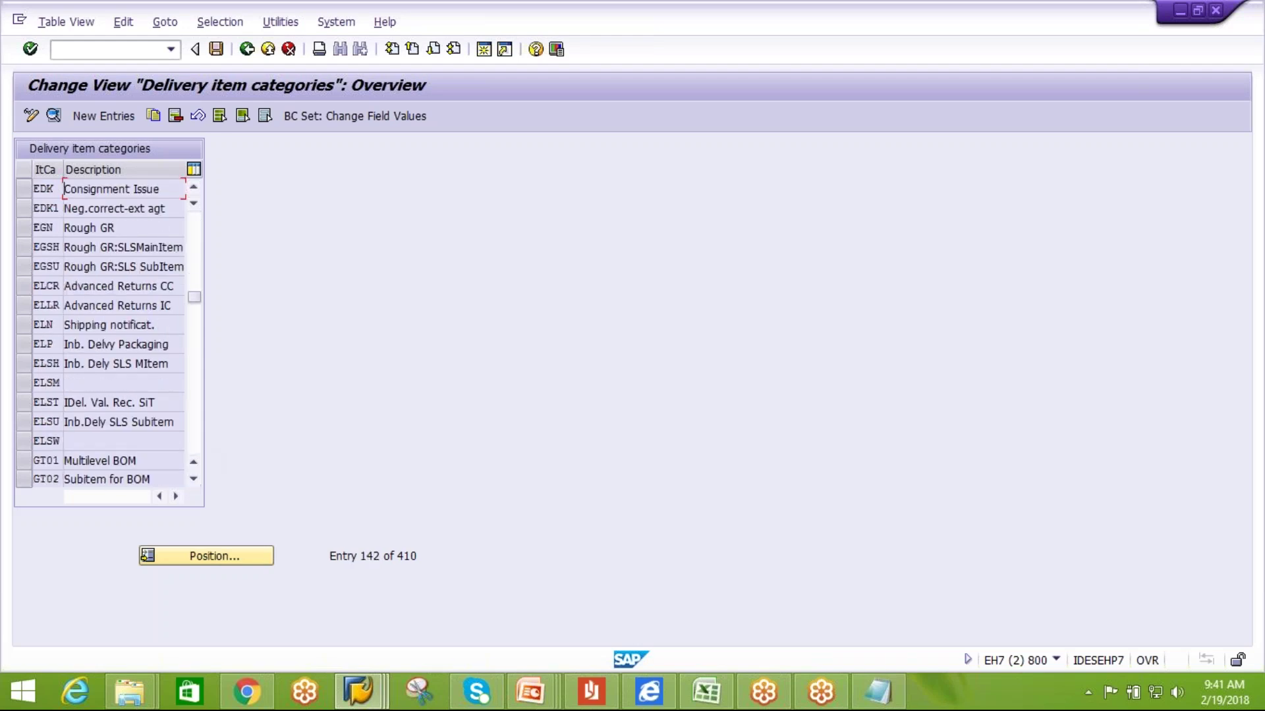
Review item category ELN's details (movement type 101, relevant for putaway) and return to the IMG
click(25, 324)
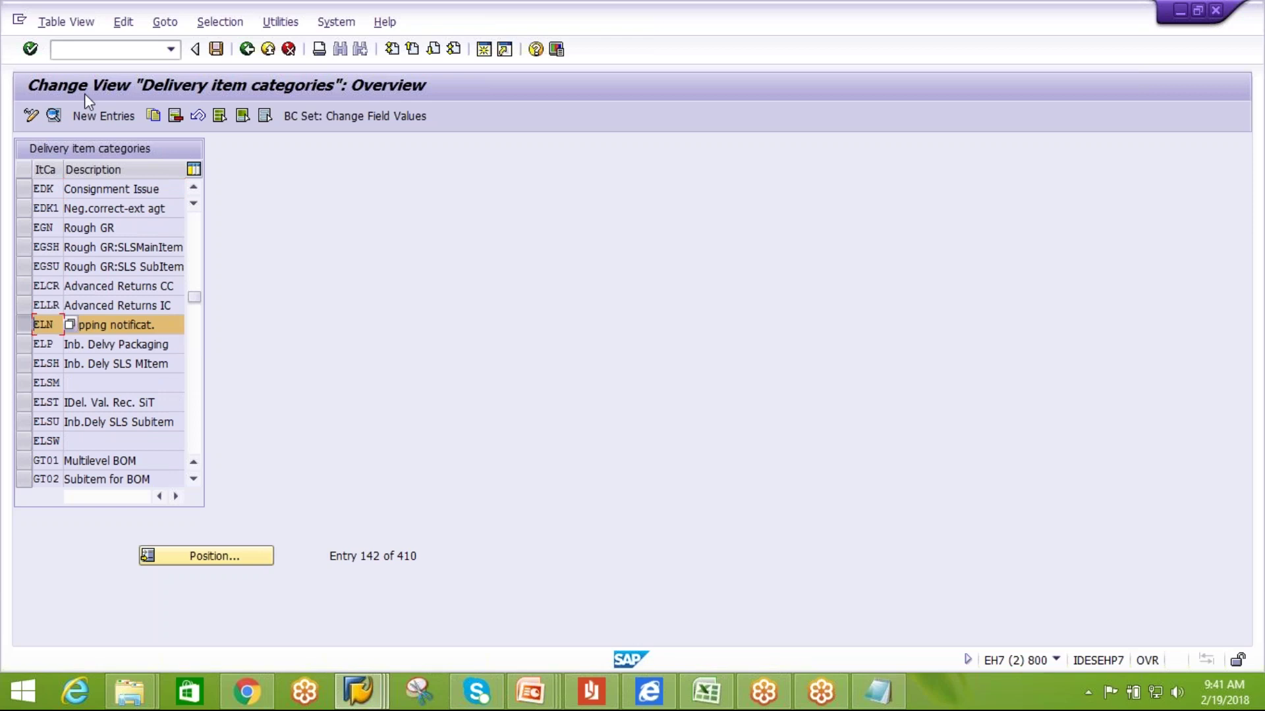
click(55, 116)
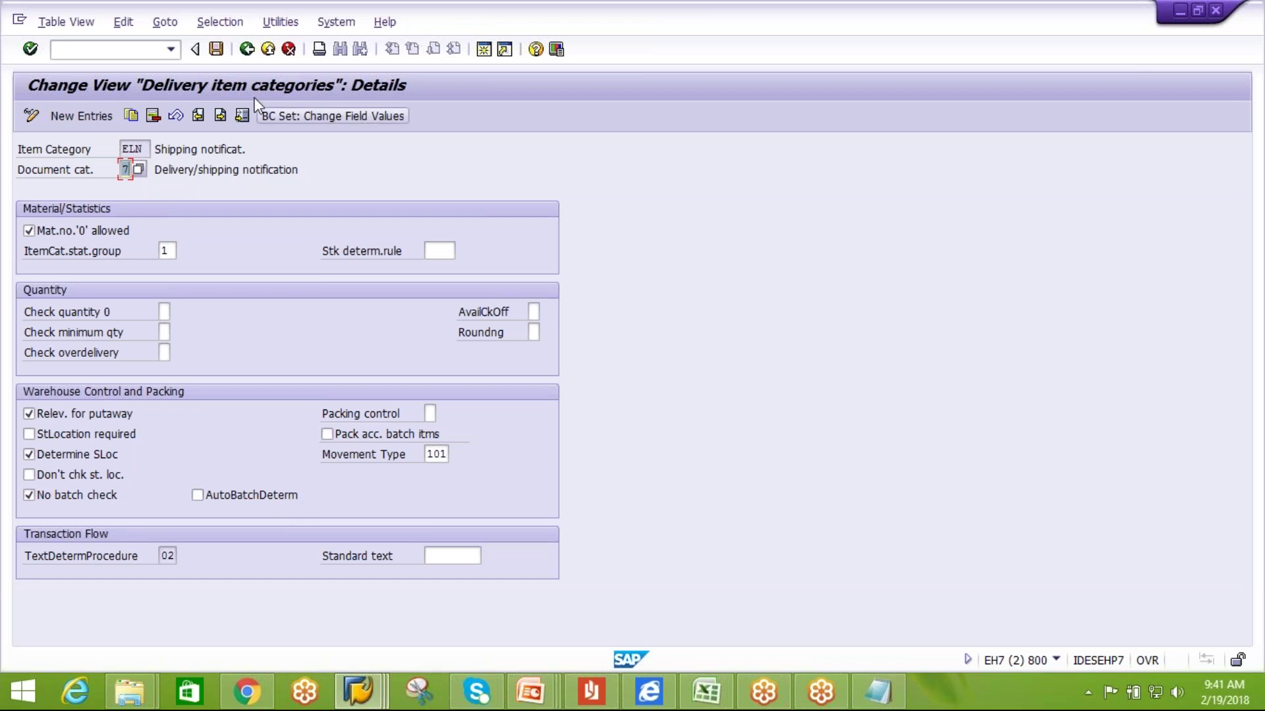
click(248, 57)
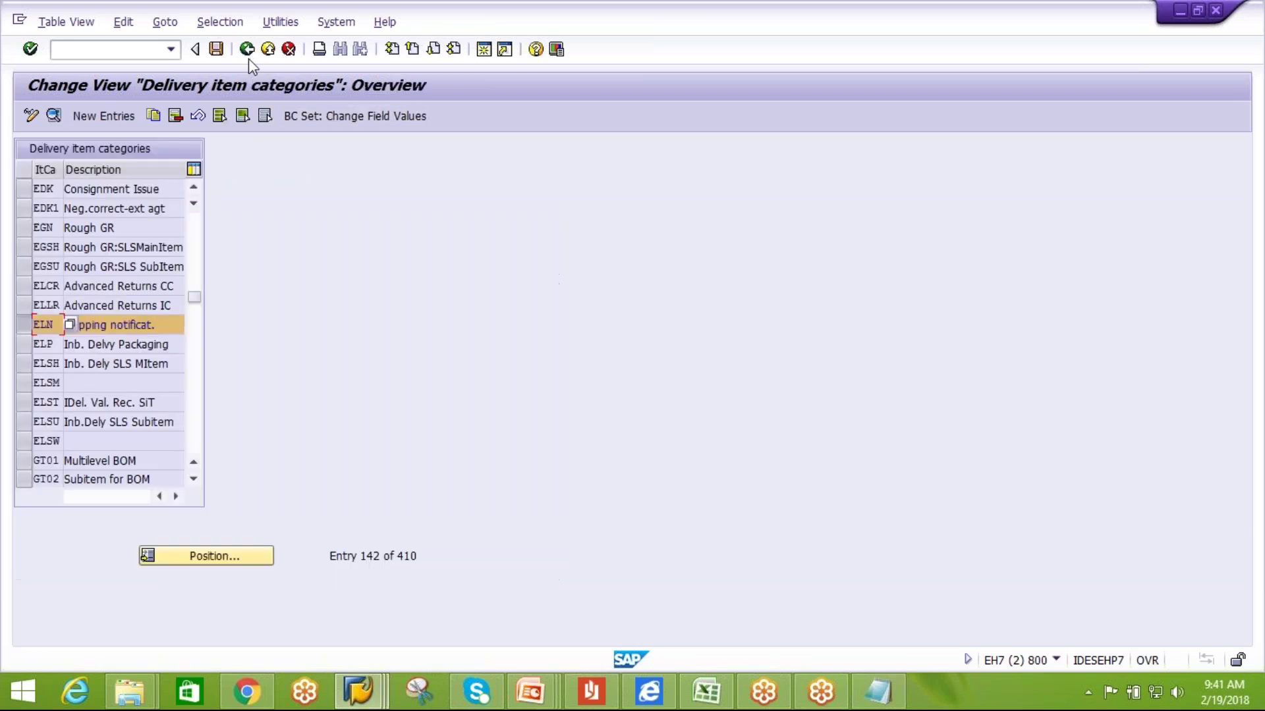
click(247, 58)
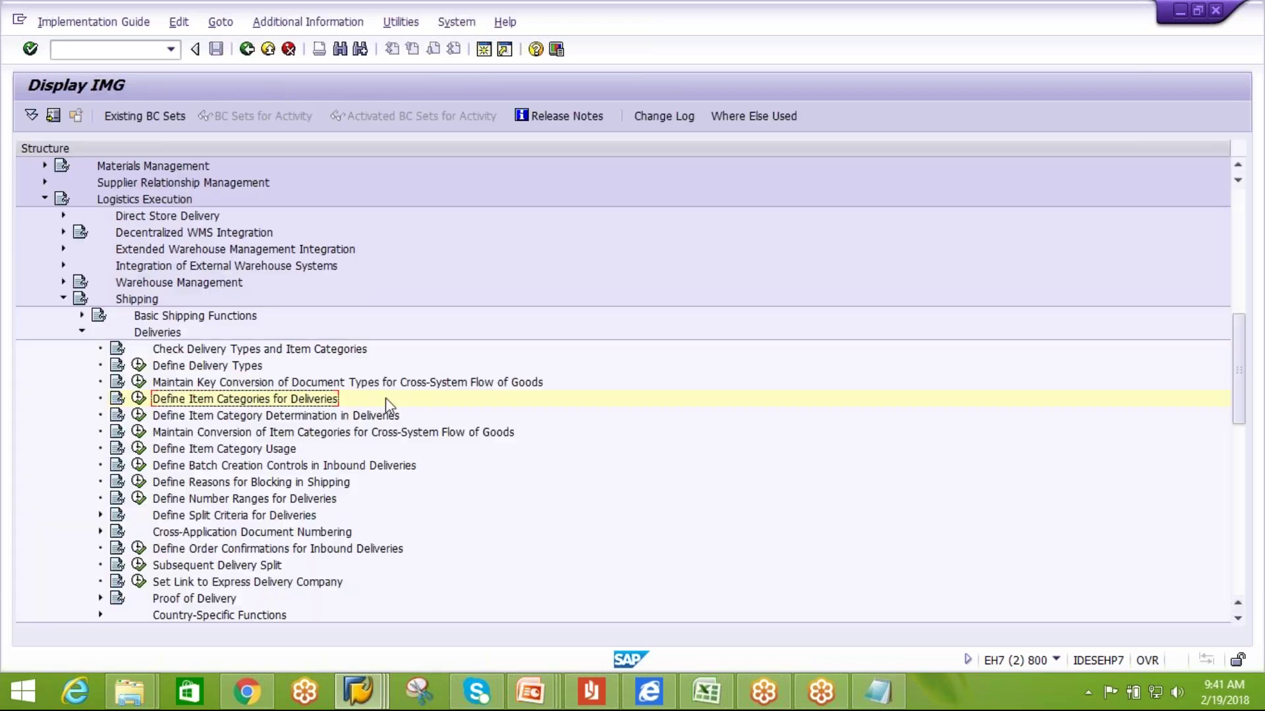
Switch to the EWM implementation guide and collapse the ERP Integration and Interfaces branches
click(359, 691)
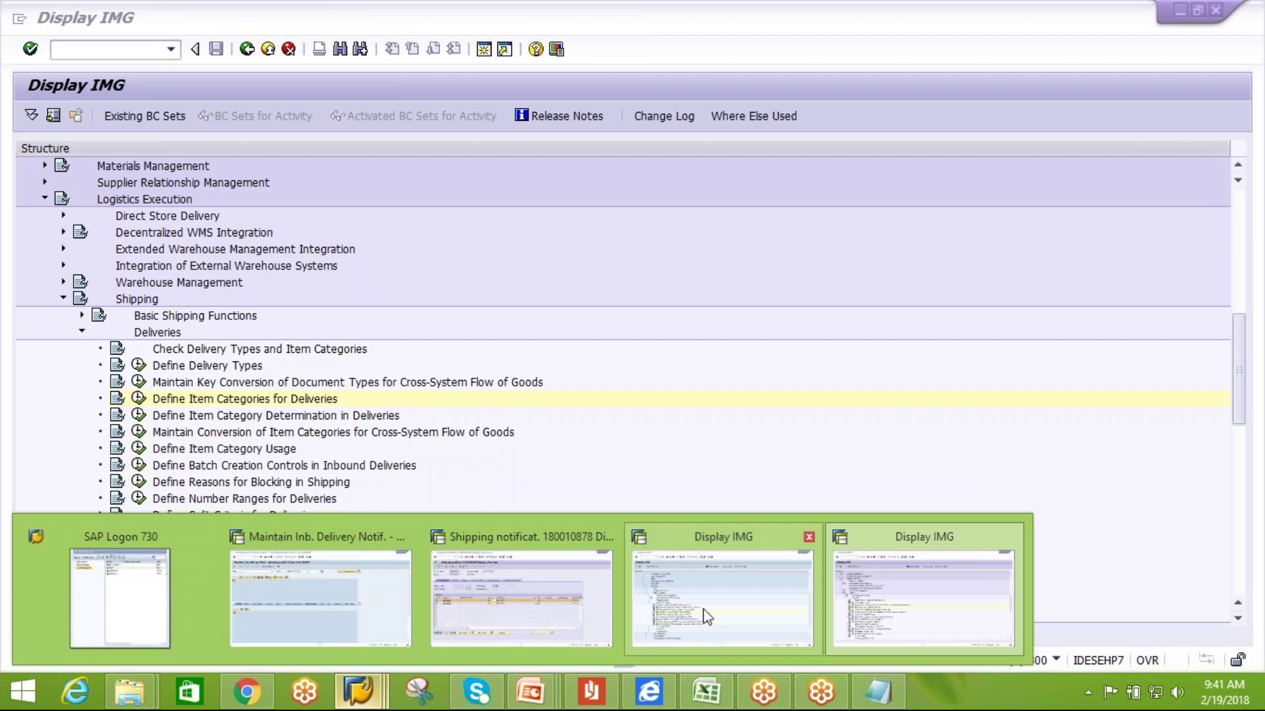
click(708, 611)
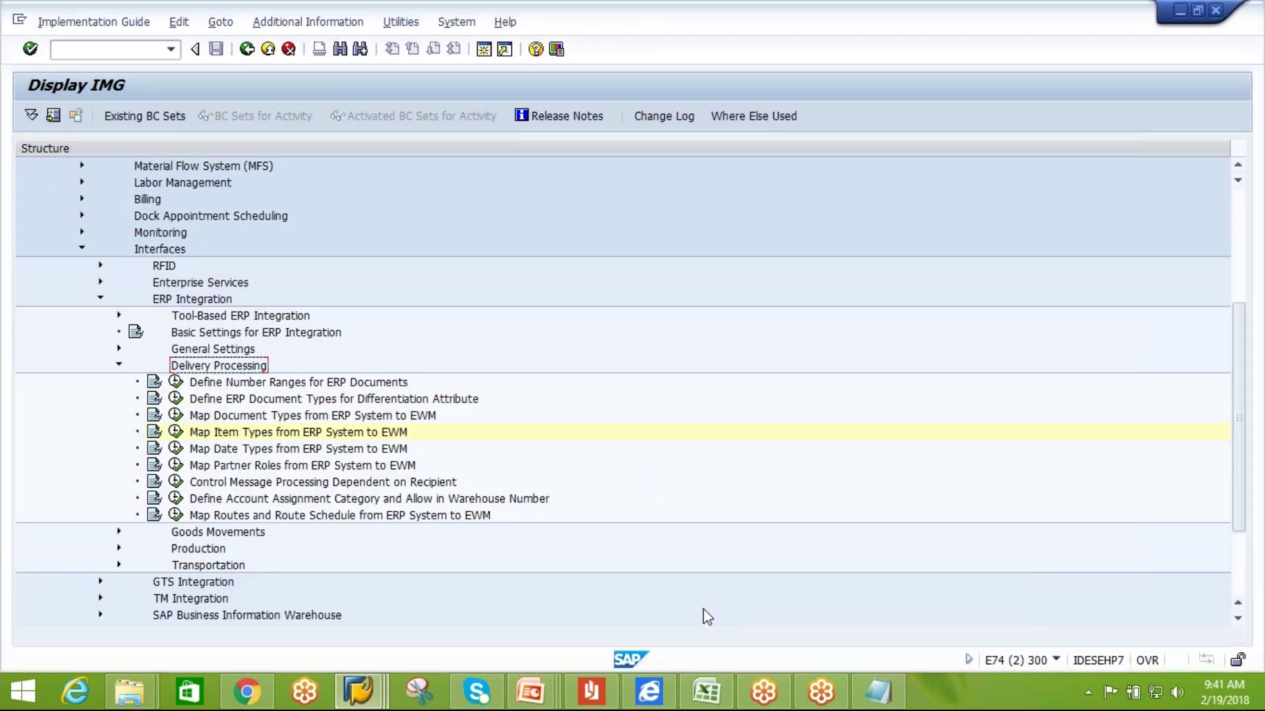
click(99, 298)
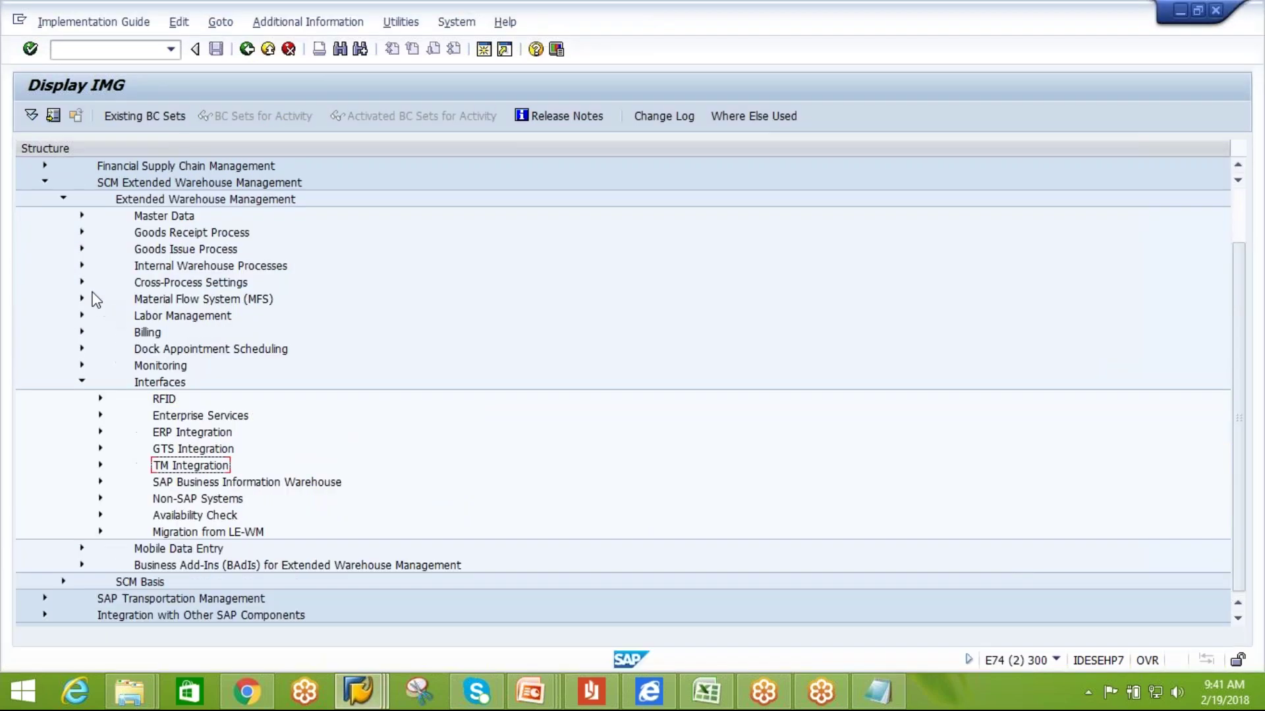
click(81, 382)
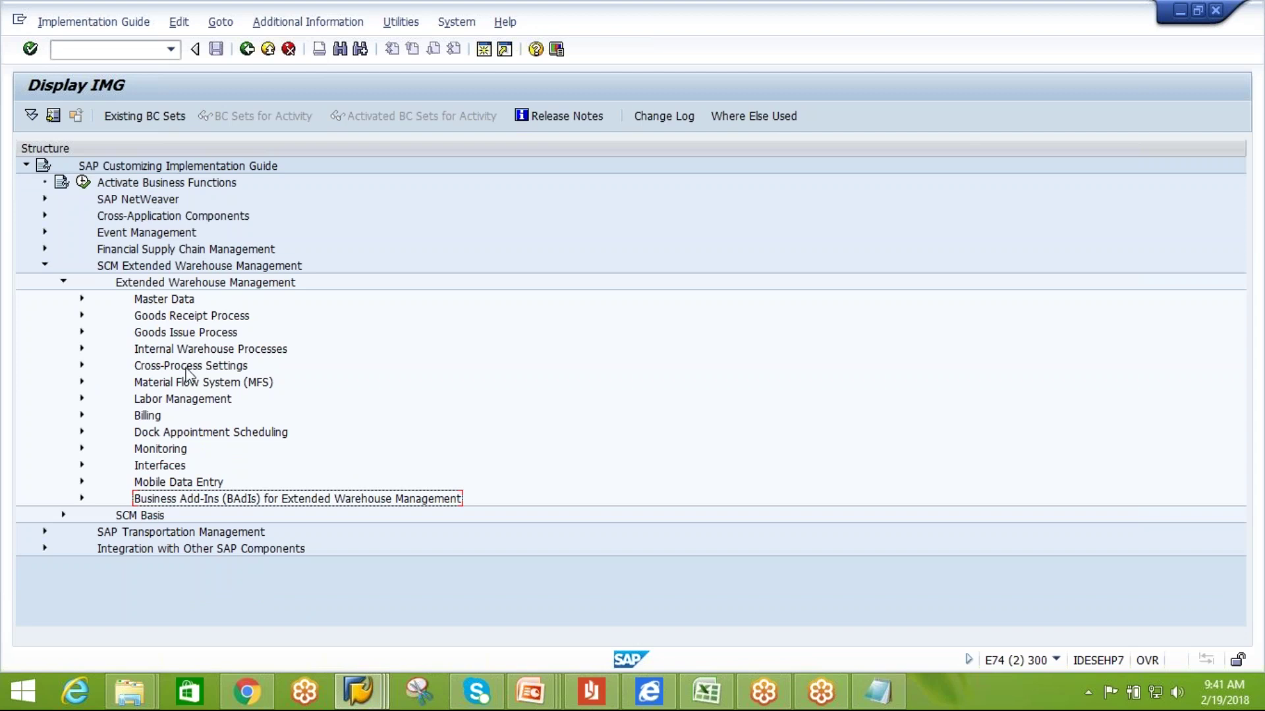
Expand Goods Receipt Process > Inbound Delivery > Manual Settings and select Define Document Types for Inbound Delivery Process
click(192, 316)
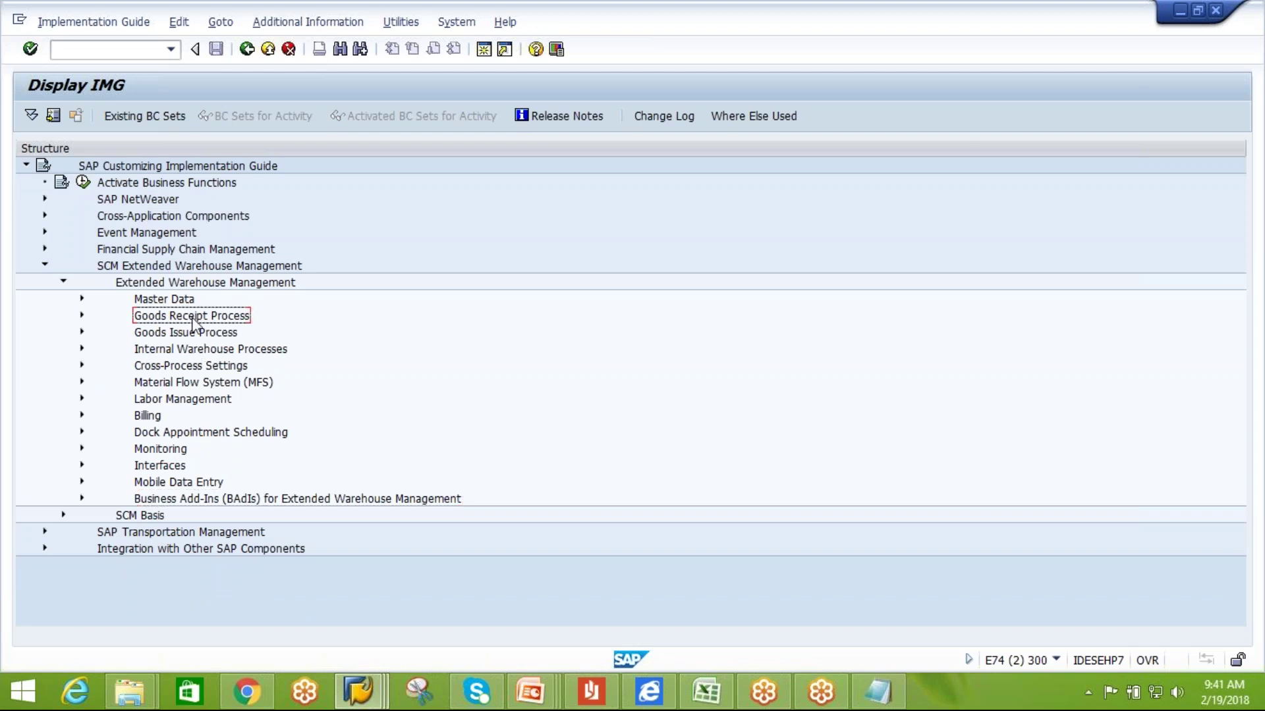
click(81, 315)
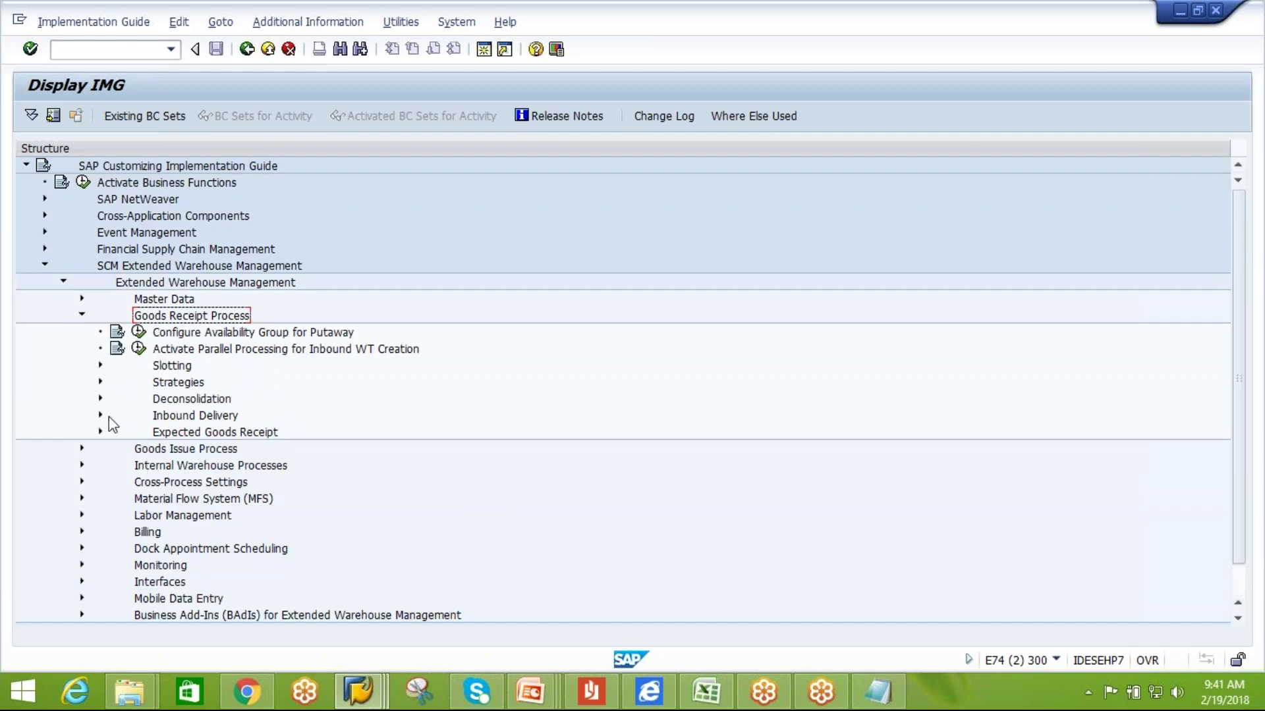
click(101, 415)
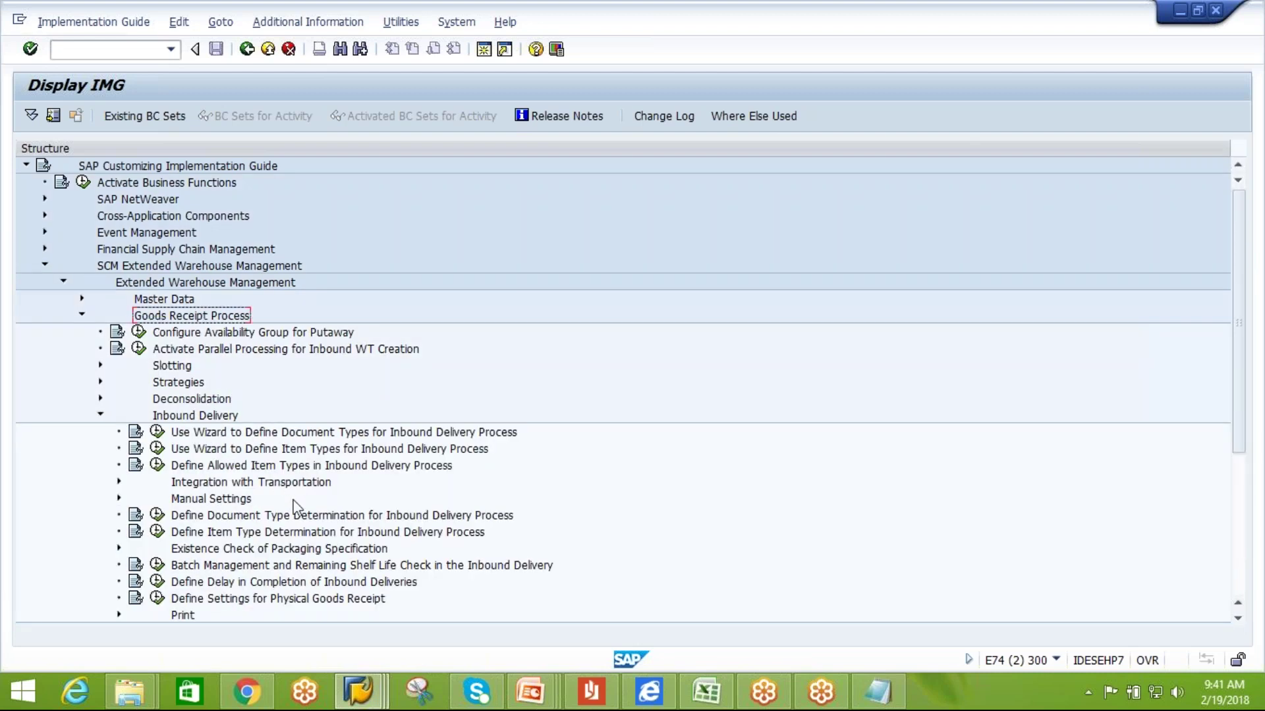
click(222, 503)
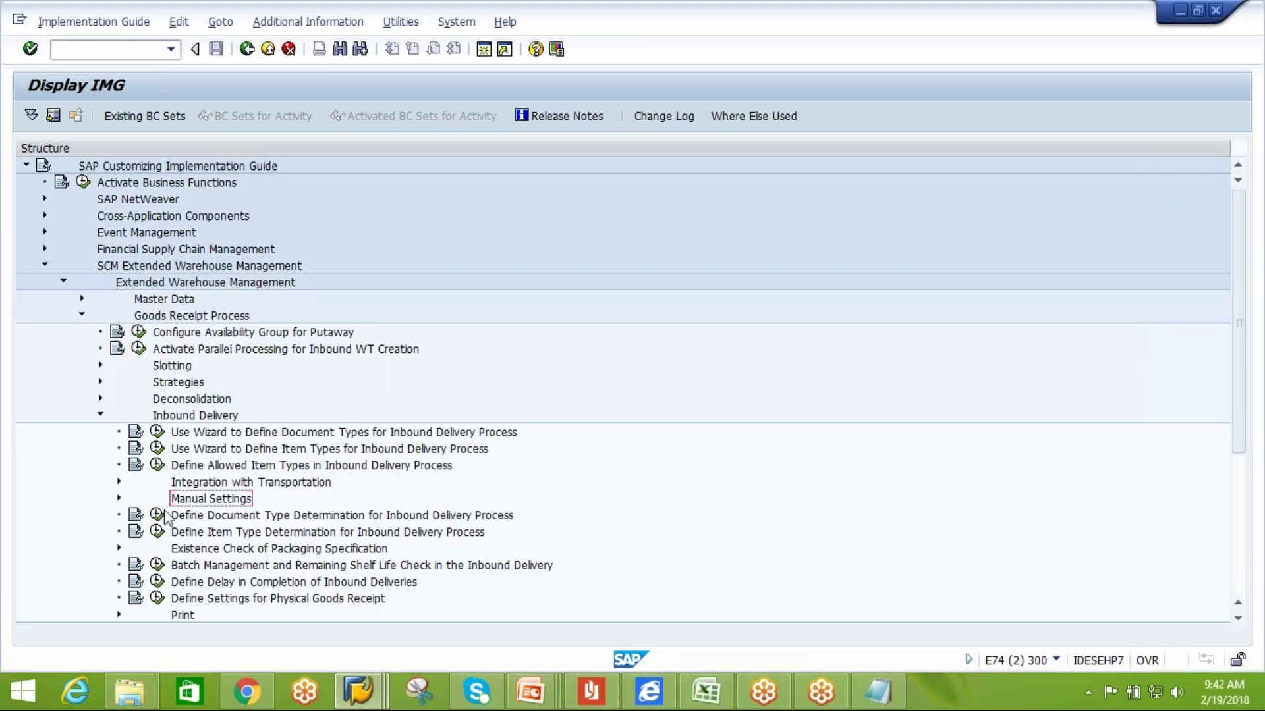
click(120, 498)
click(280, 521)
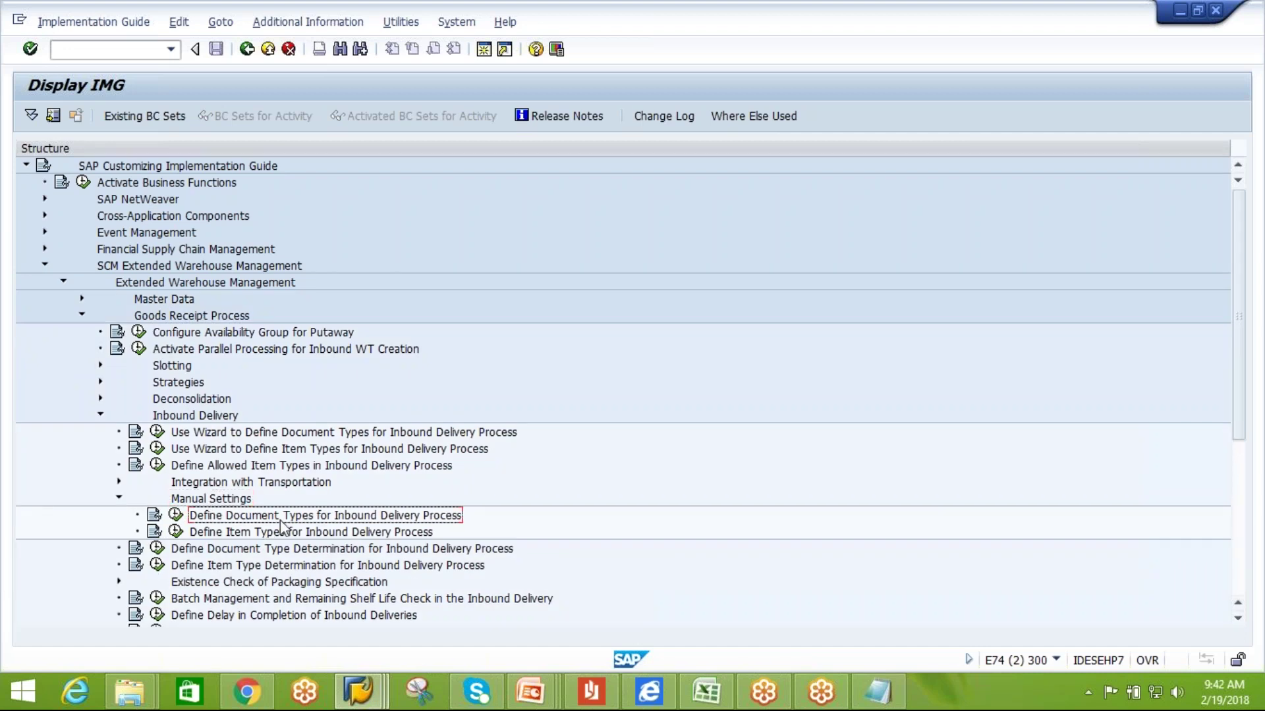
Run Define Document Types for Inbound Delivery Process, view the INB/IDR details, then return to the IMG
click(175, 515)
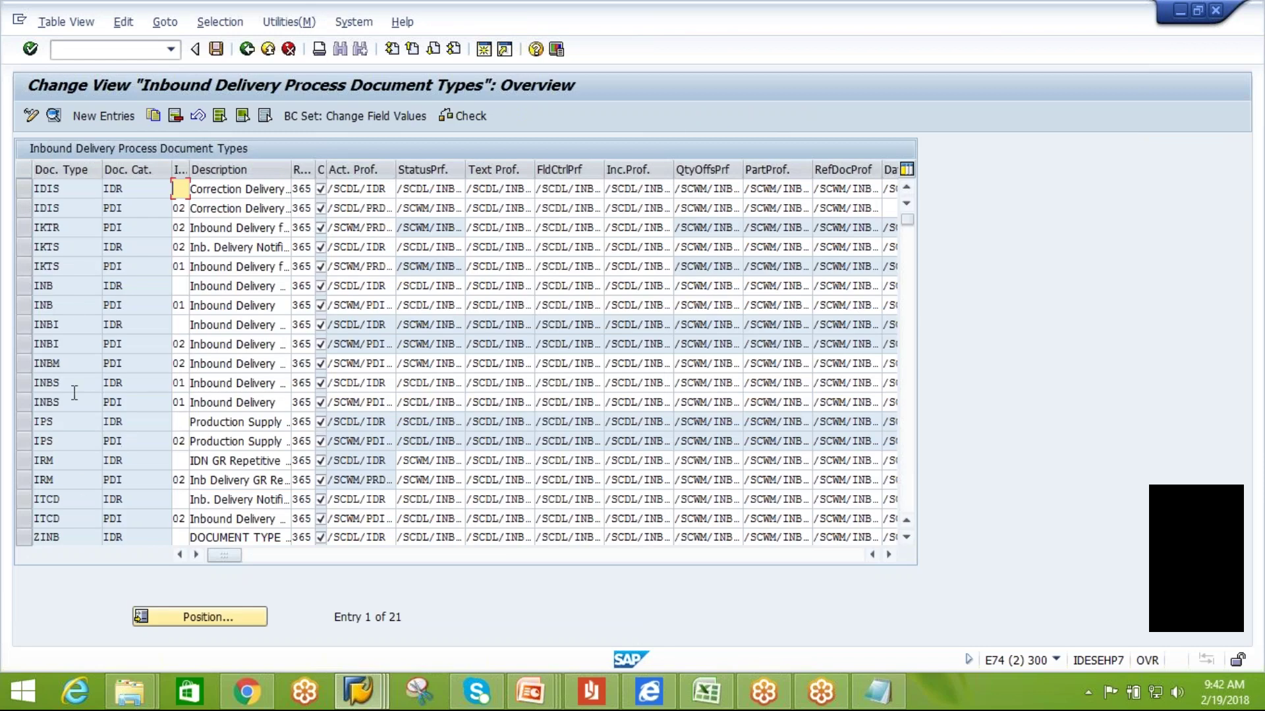
click(26, 283)
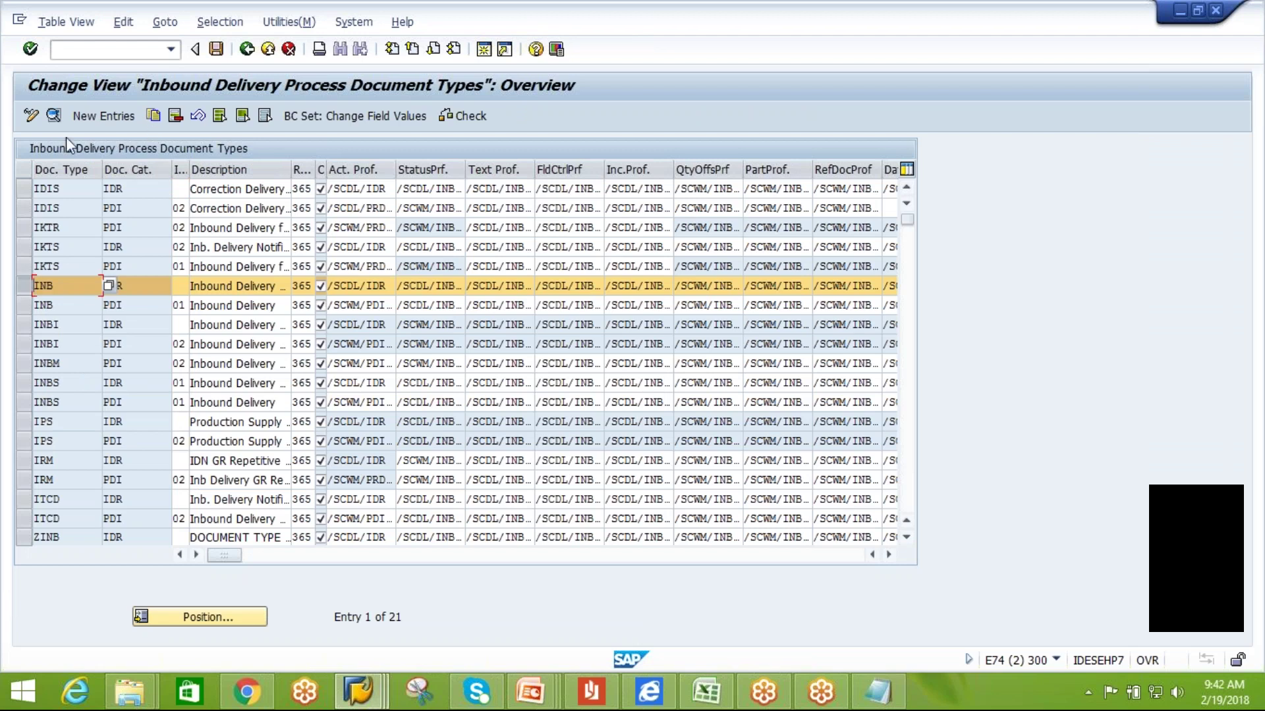
click(54, 115)
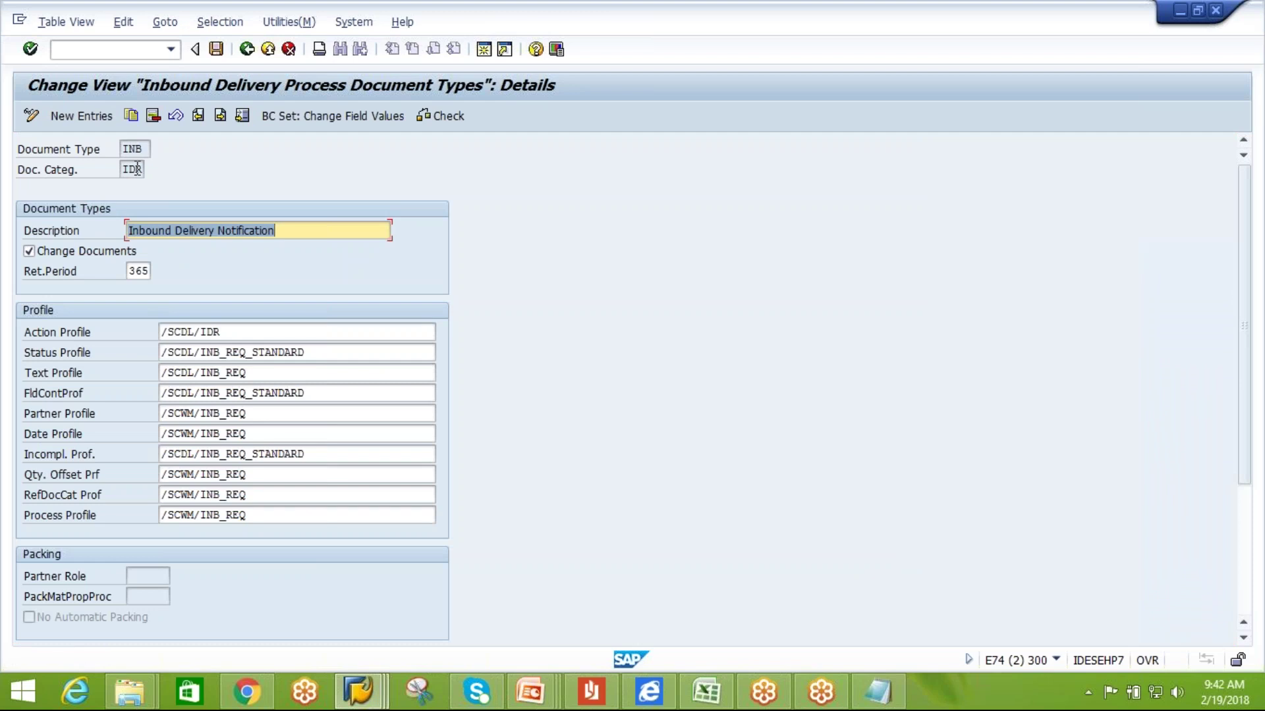
click(247, 50)
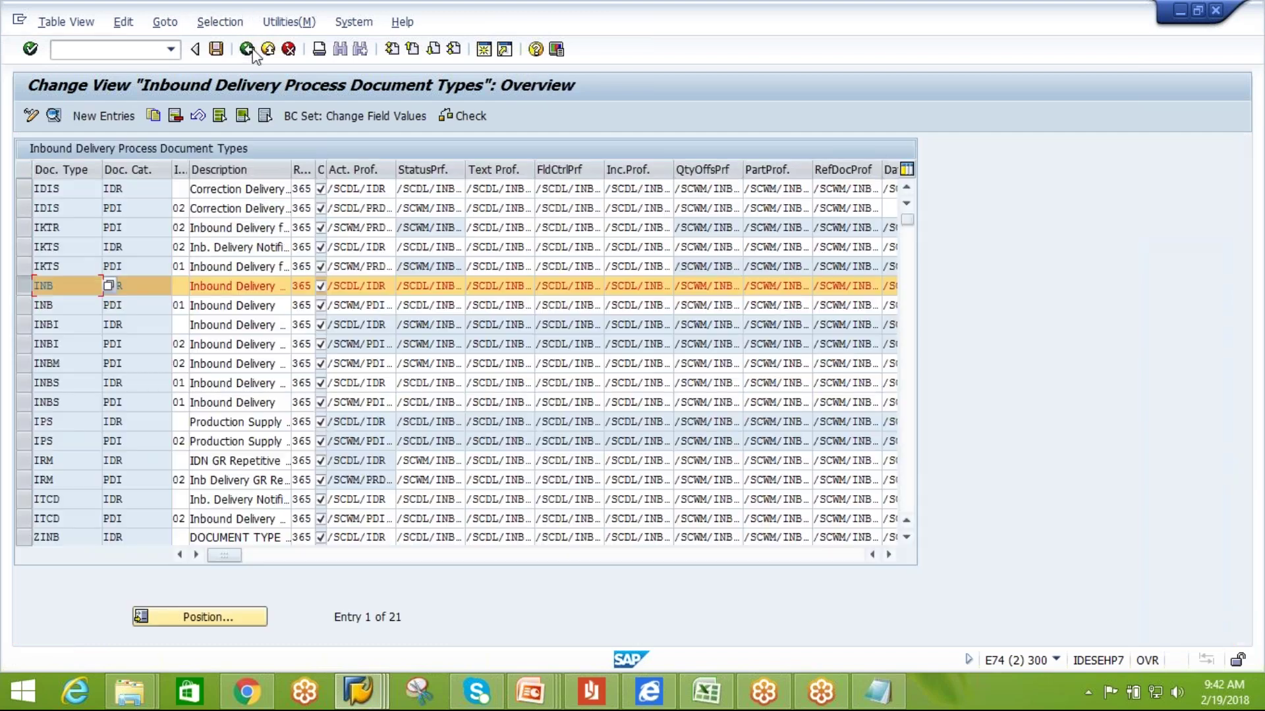
click(247, 50)
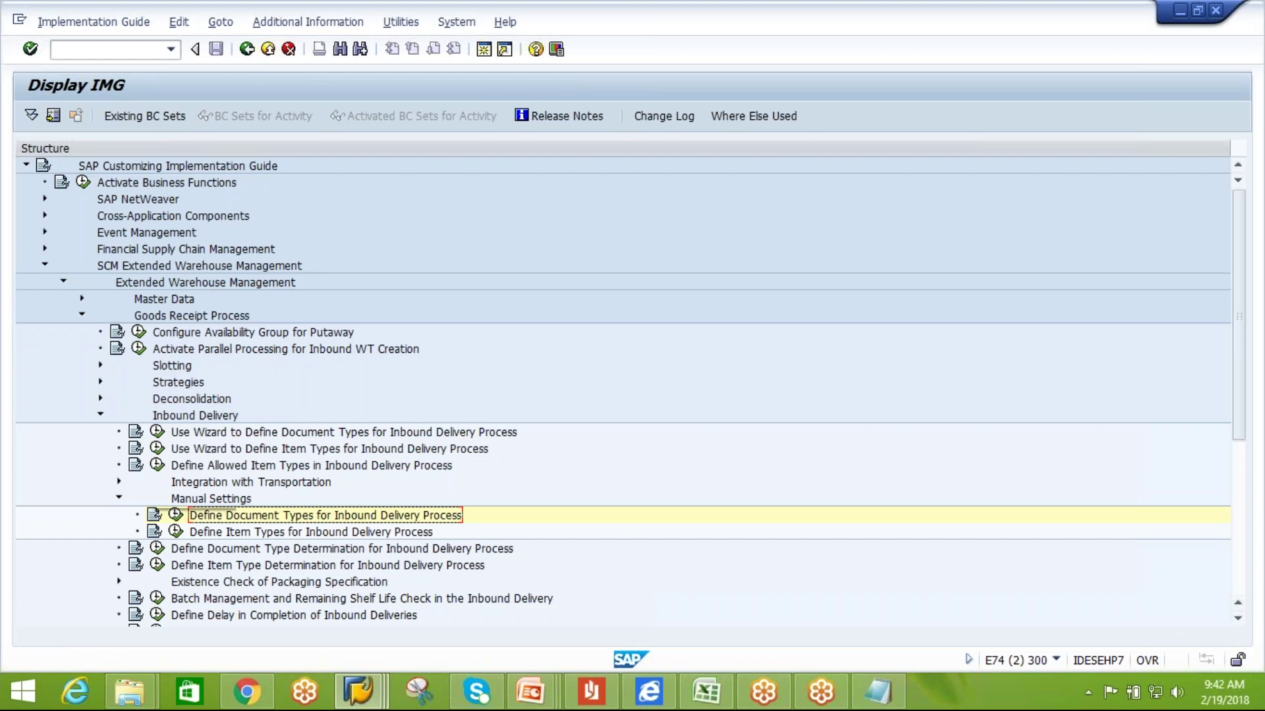
Reopen the INB/IDR details showing status profile /SCDL/INB_REQ_STANDARD and retention period 365
mouse_move(129, 691)
click(175, 515)
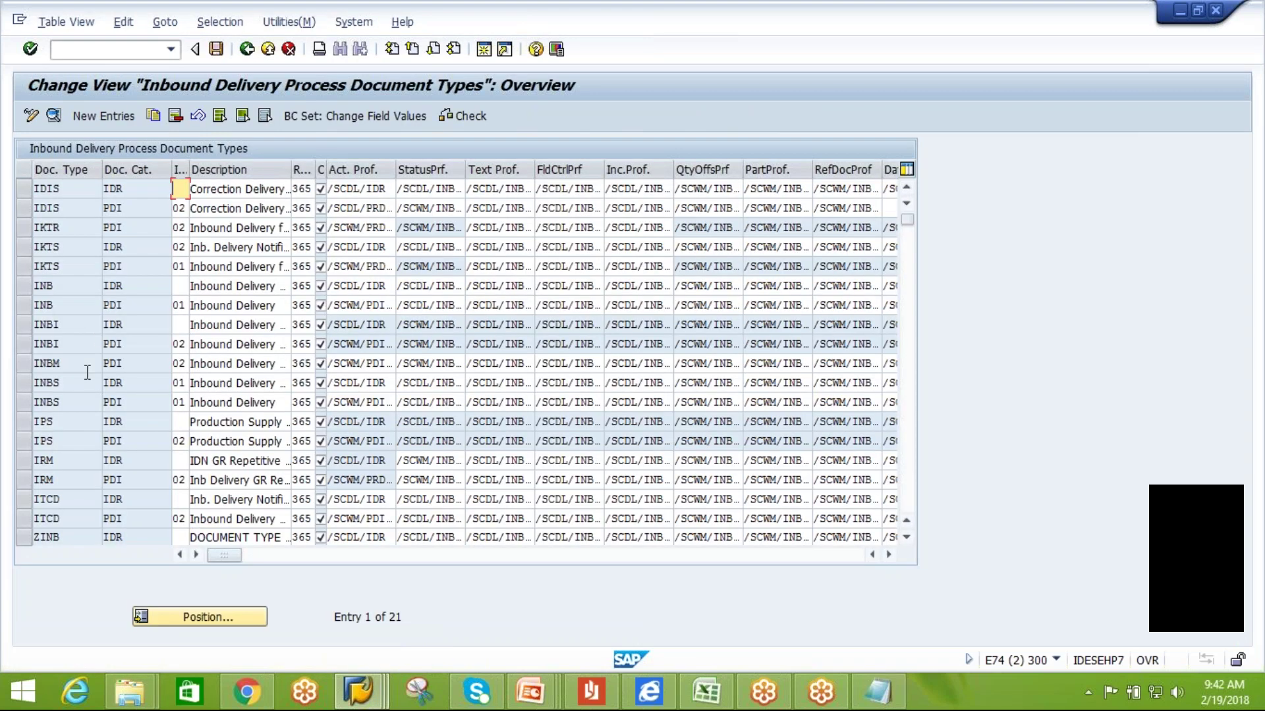
click(27, 290)
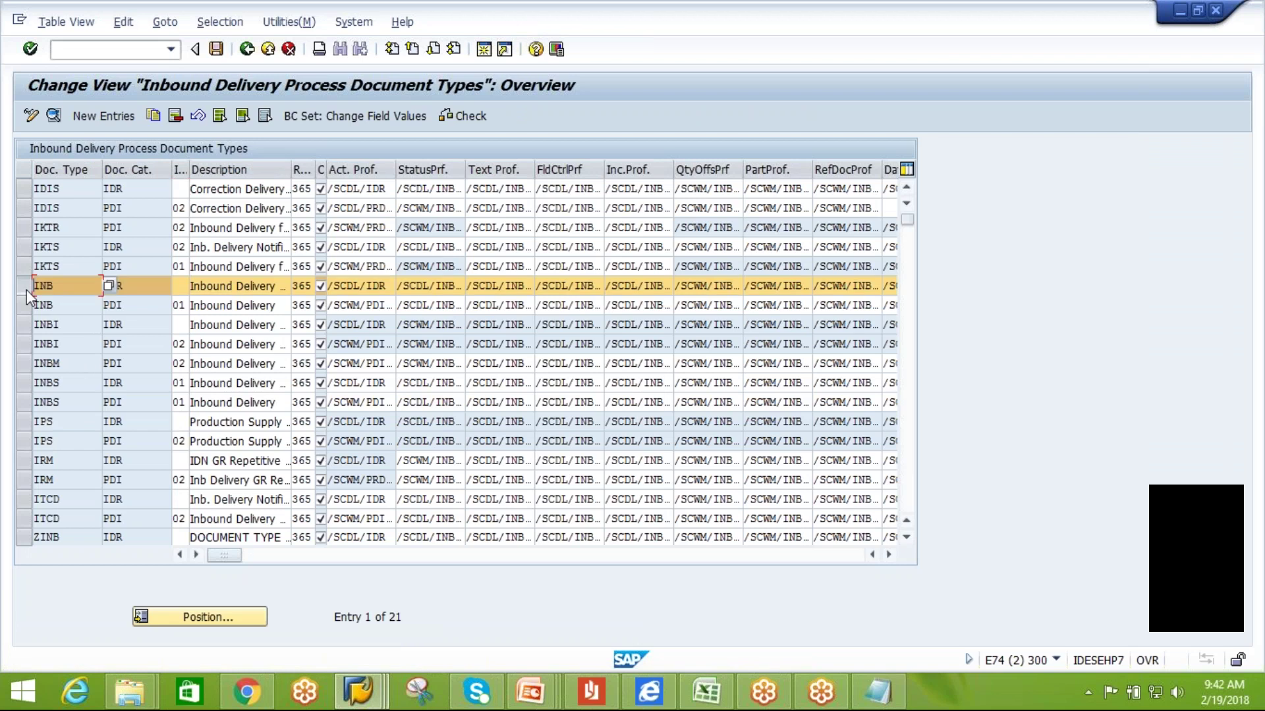
click(54, 116)
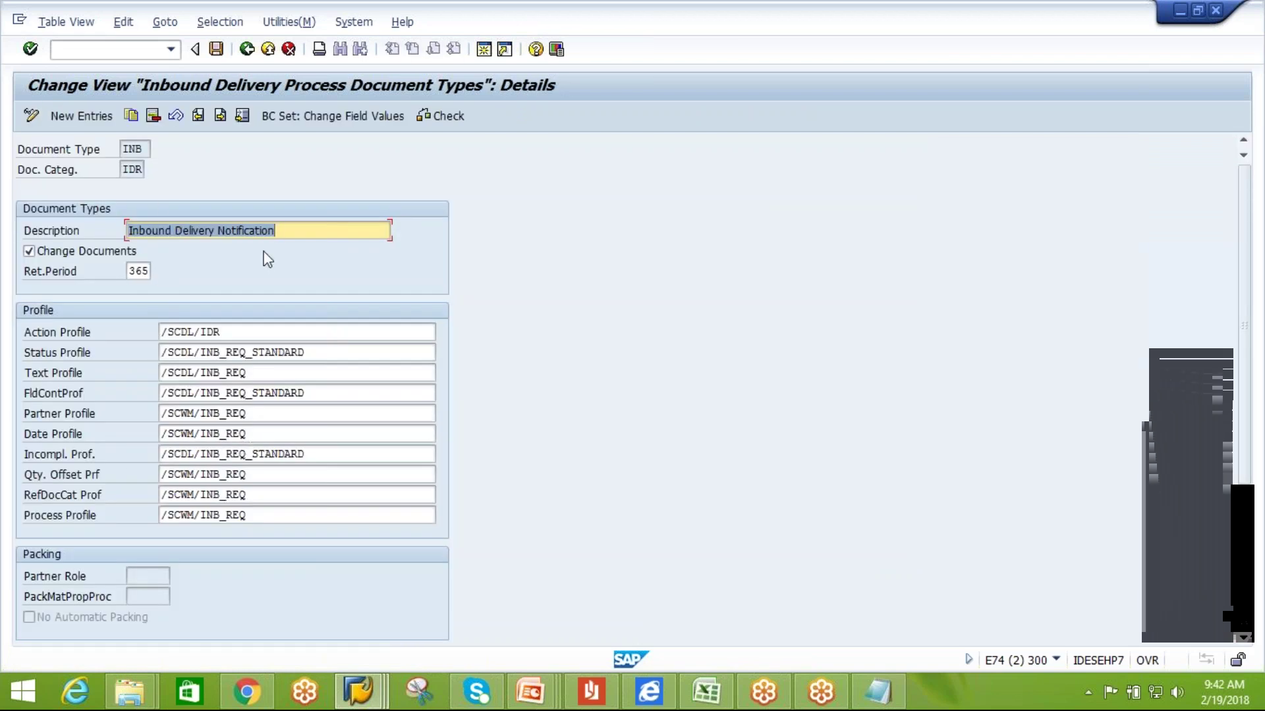
click(247, 51)
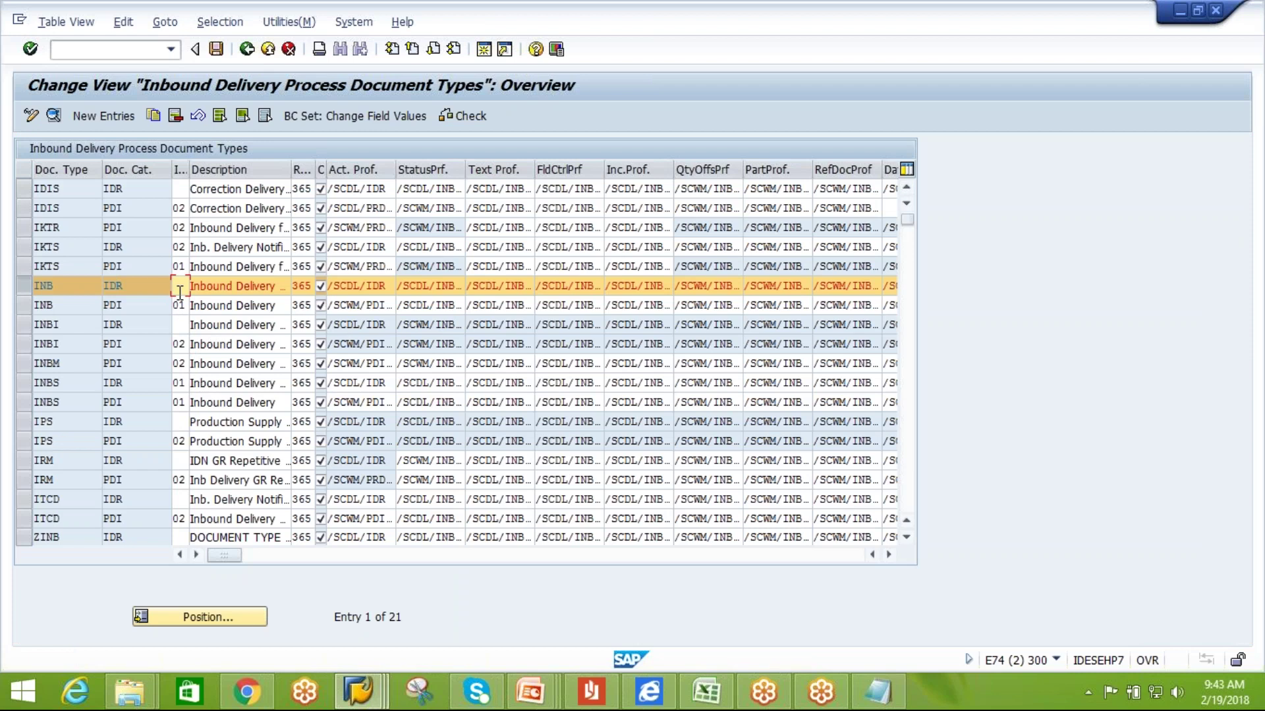
click(54, 113)
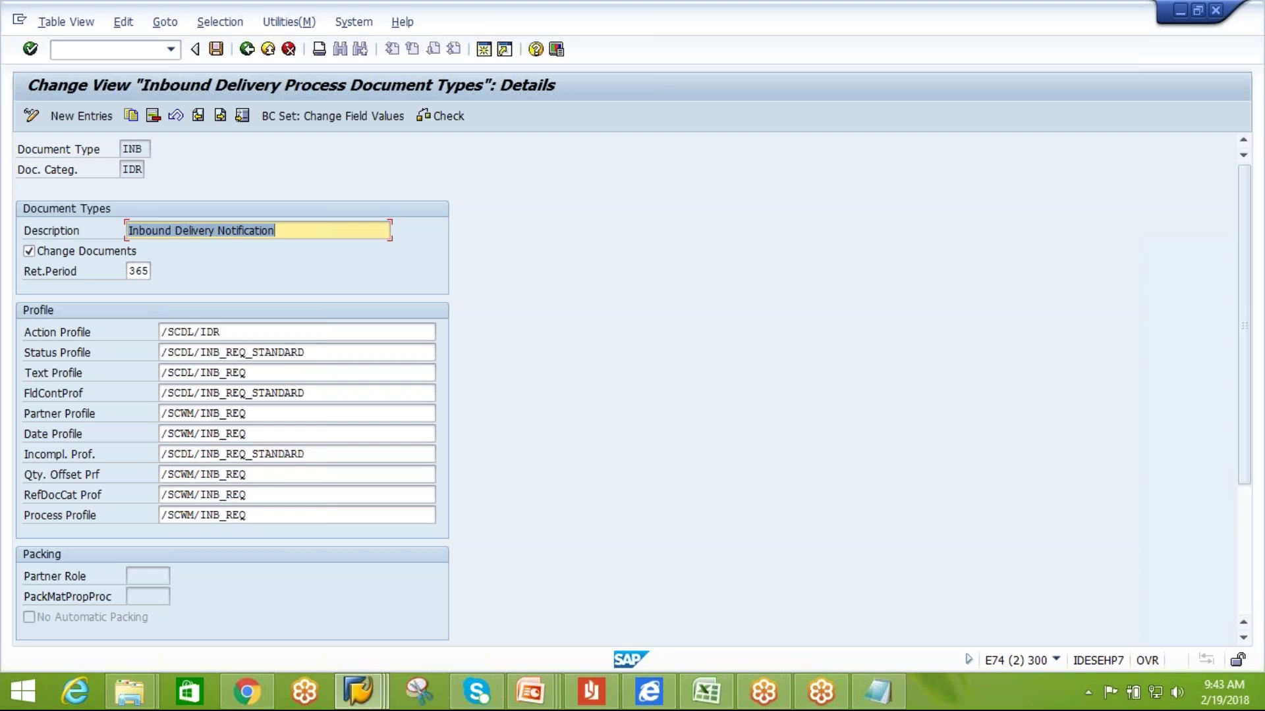
click(359, 690)
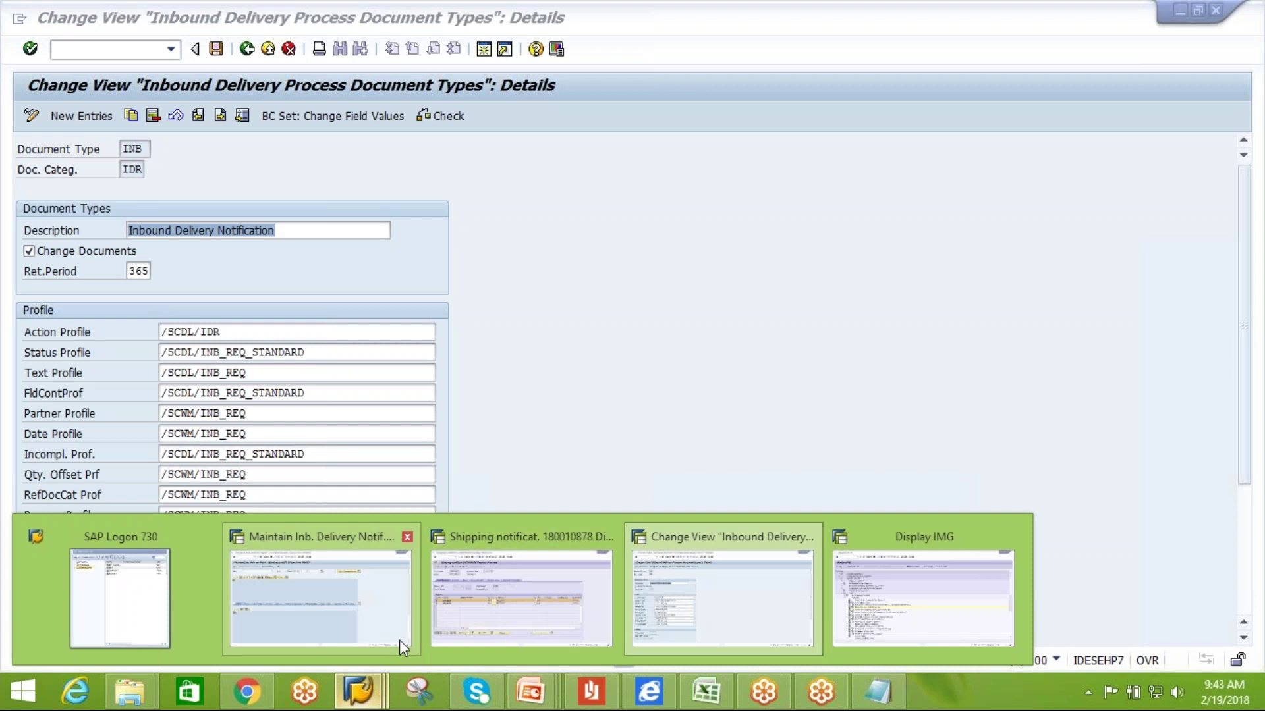
Load the four inbound delivery notifications with an unrestricted search
click(399, 639)
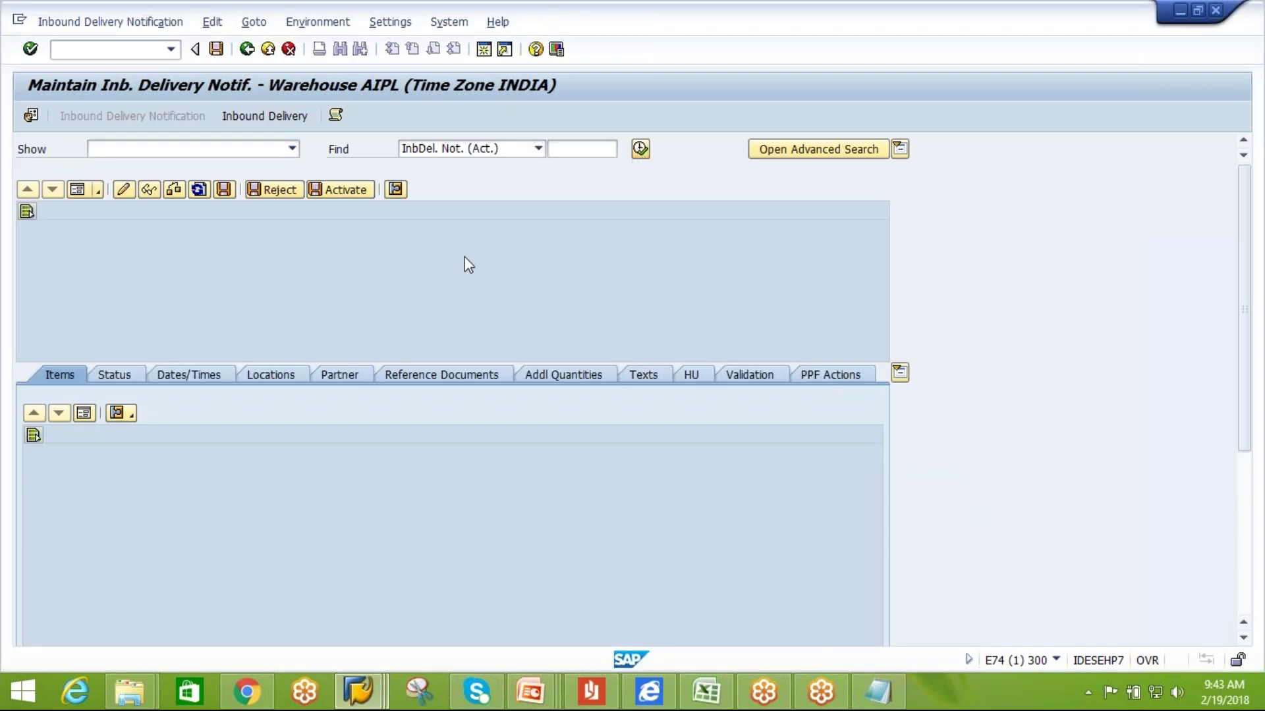
click(251, 354)
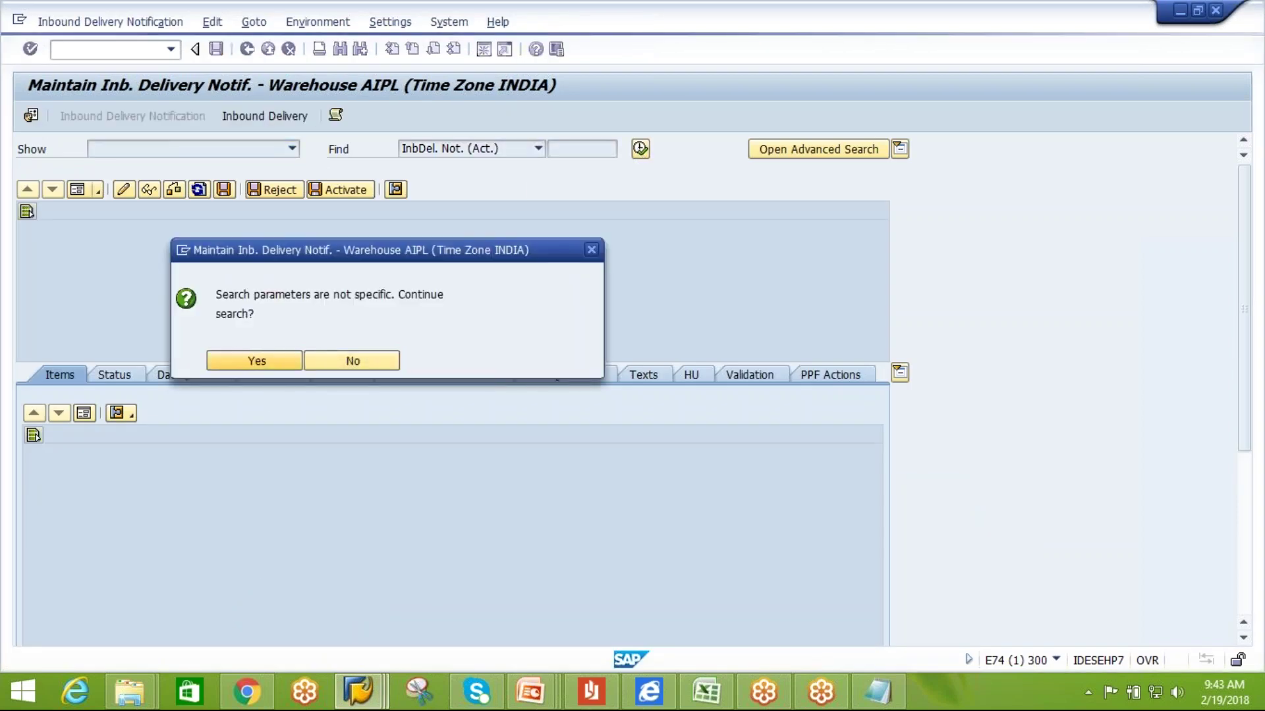
click(190, 250)
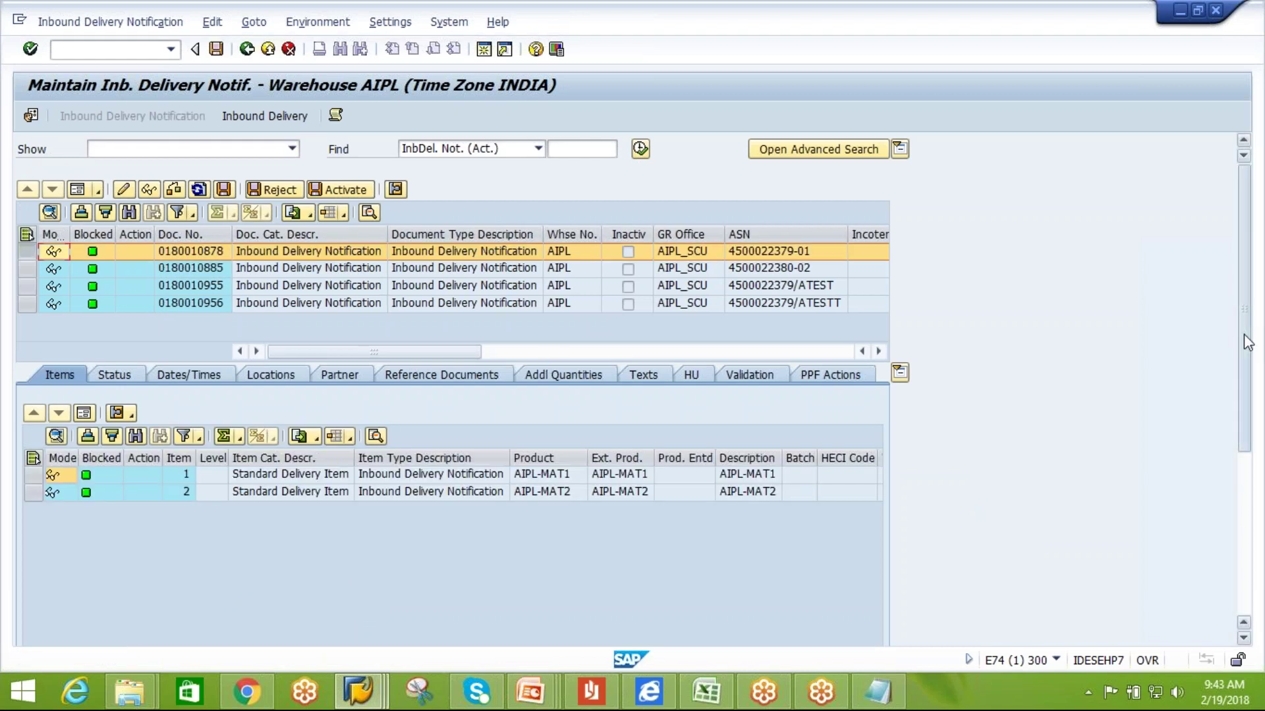
drag(1245, 338, 1249, 379)
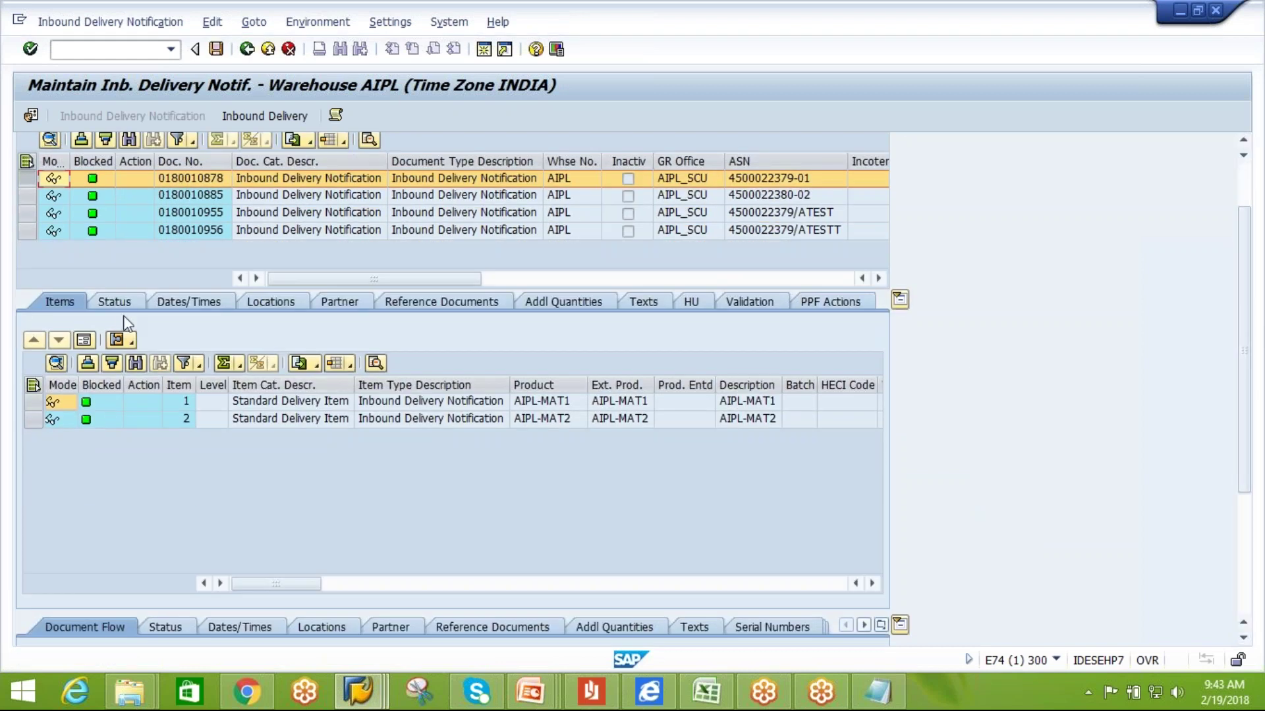
click(33, 402)
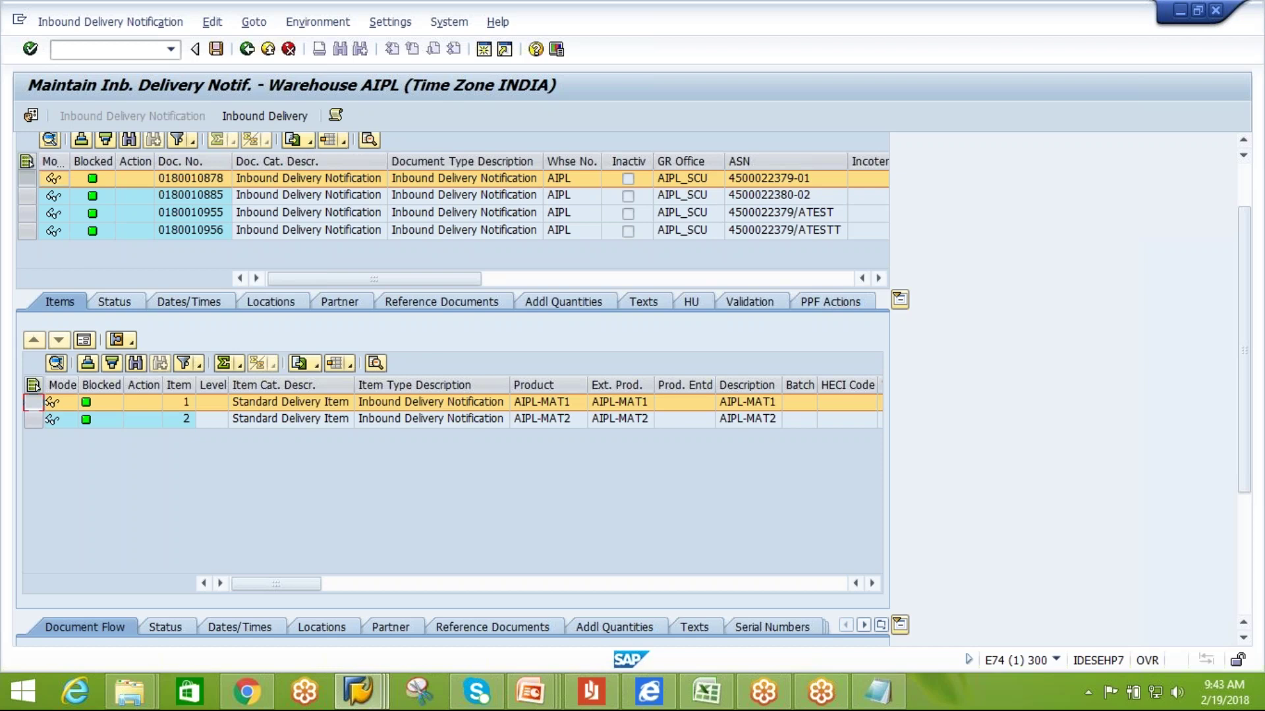
click(114, 302)
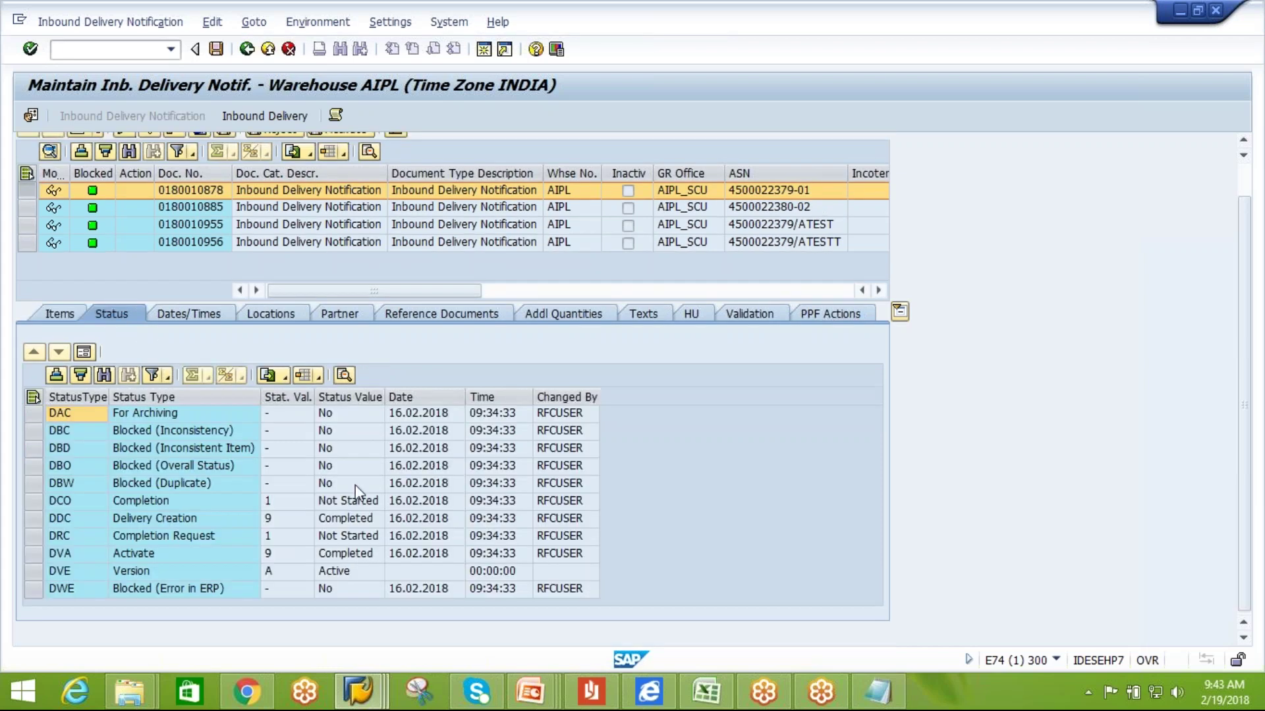
click(196, 524)
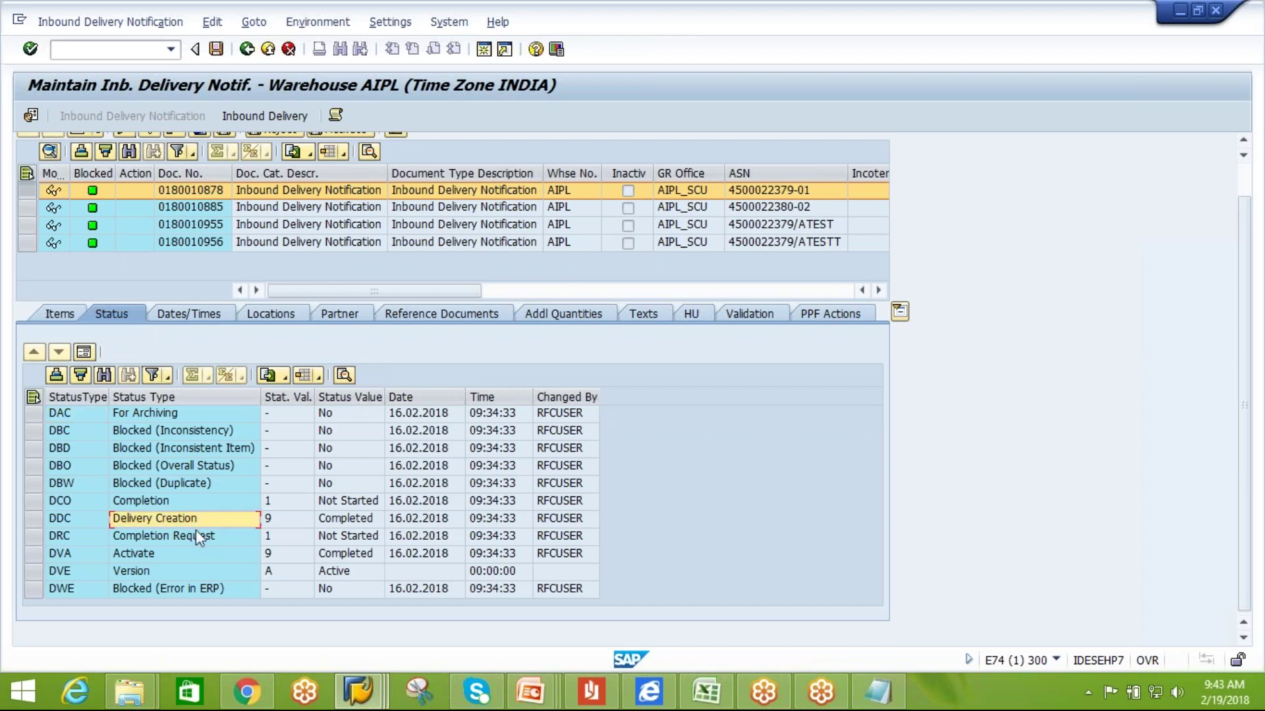
click(196, 536)
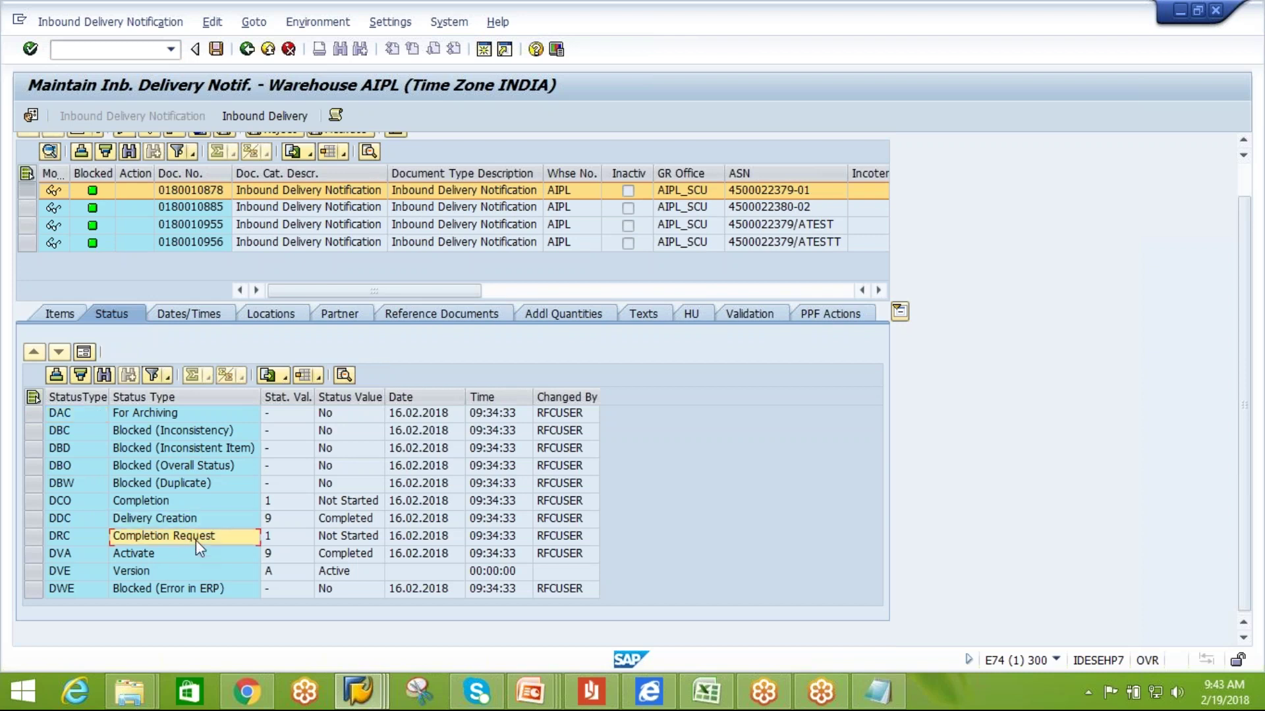
click(240, 572)
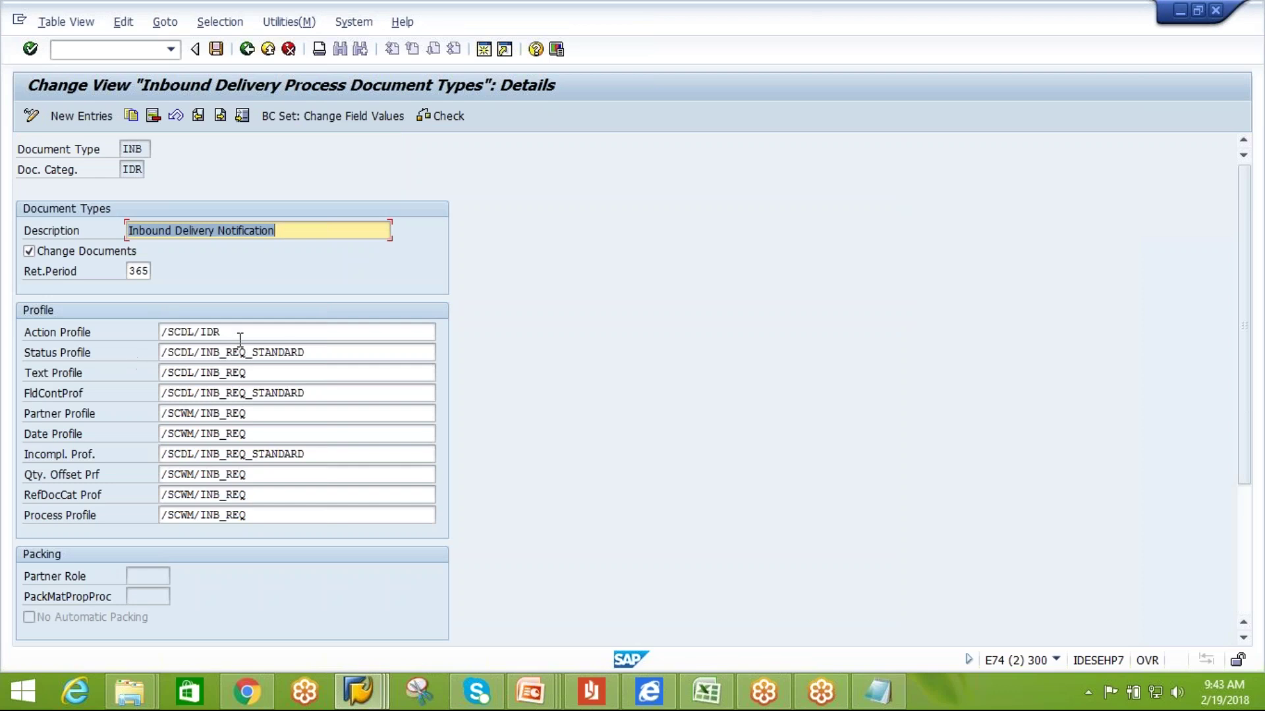
Point out document type INB's status profile /SCDL/INB_REQ_STANDARD, then start a new session
click(244, 348)
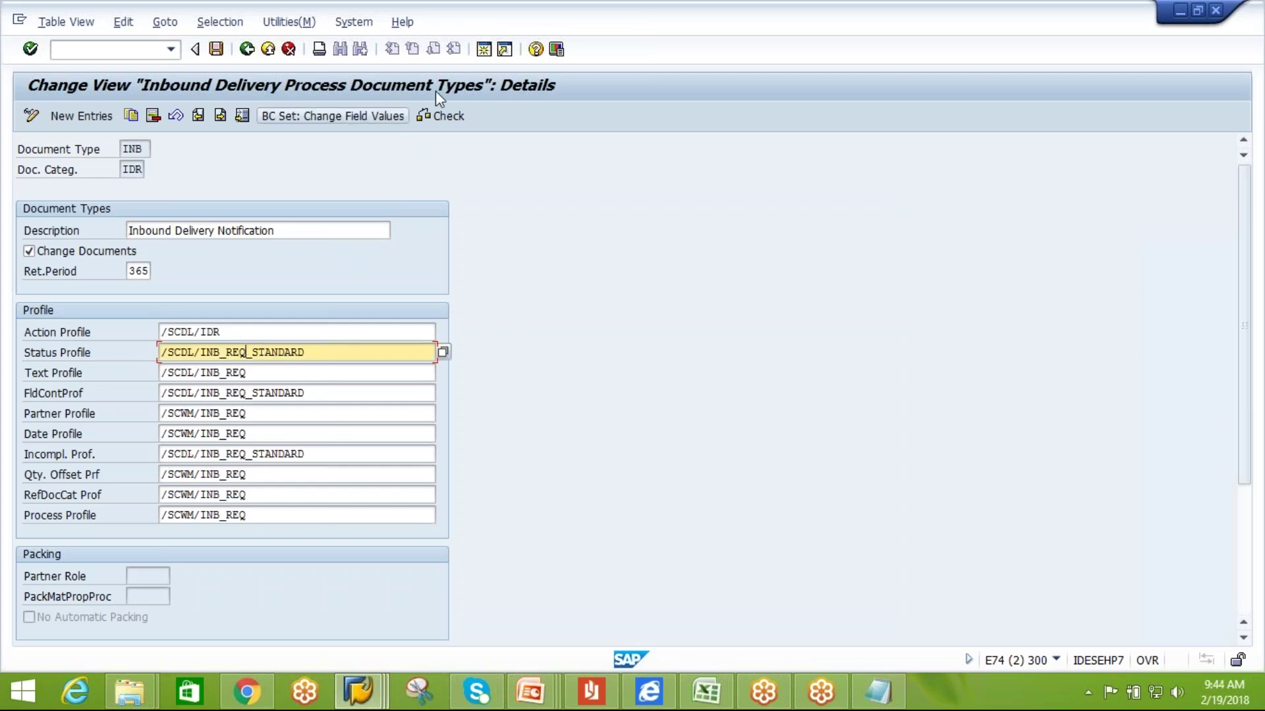
click(484, 49)
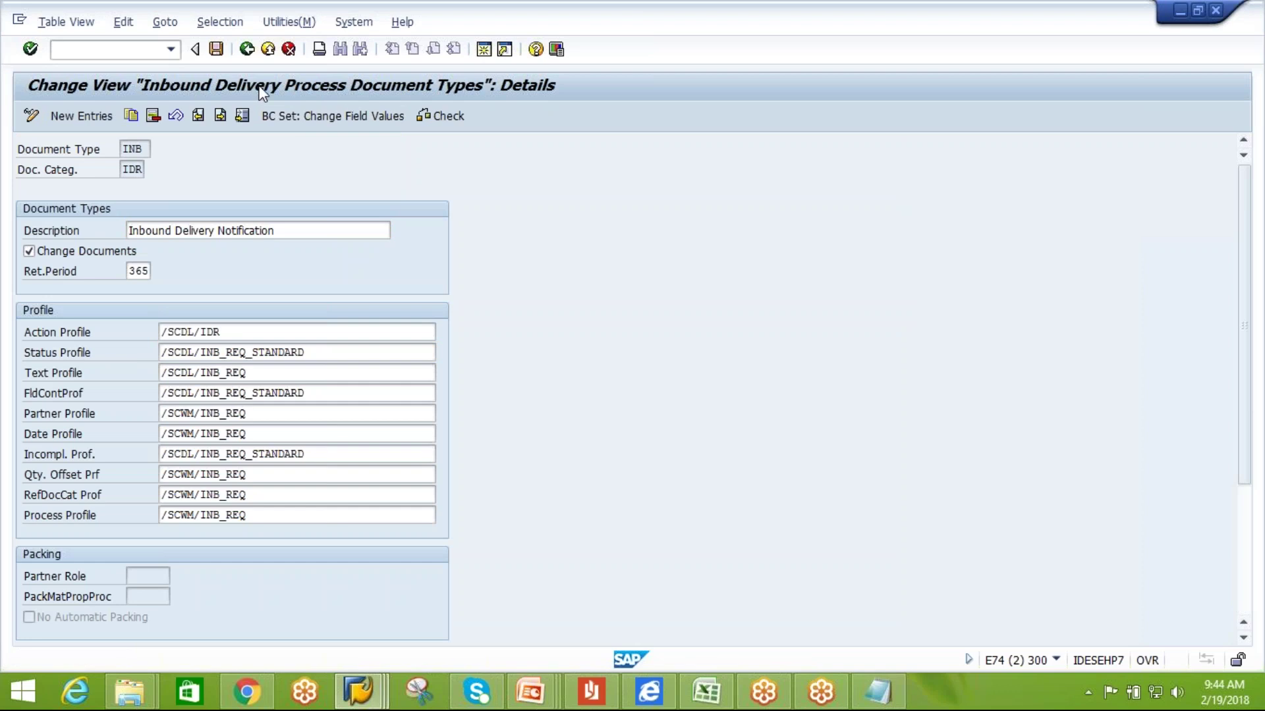
Launch spro and expand SCM Extended Warehouse Management in the SAP reference IMG
text(spro)
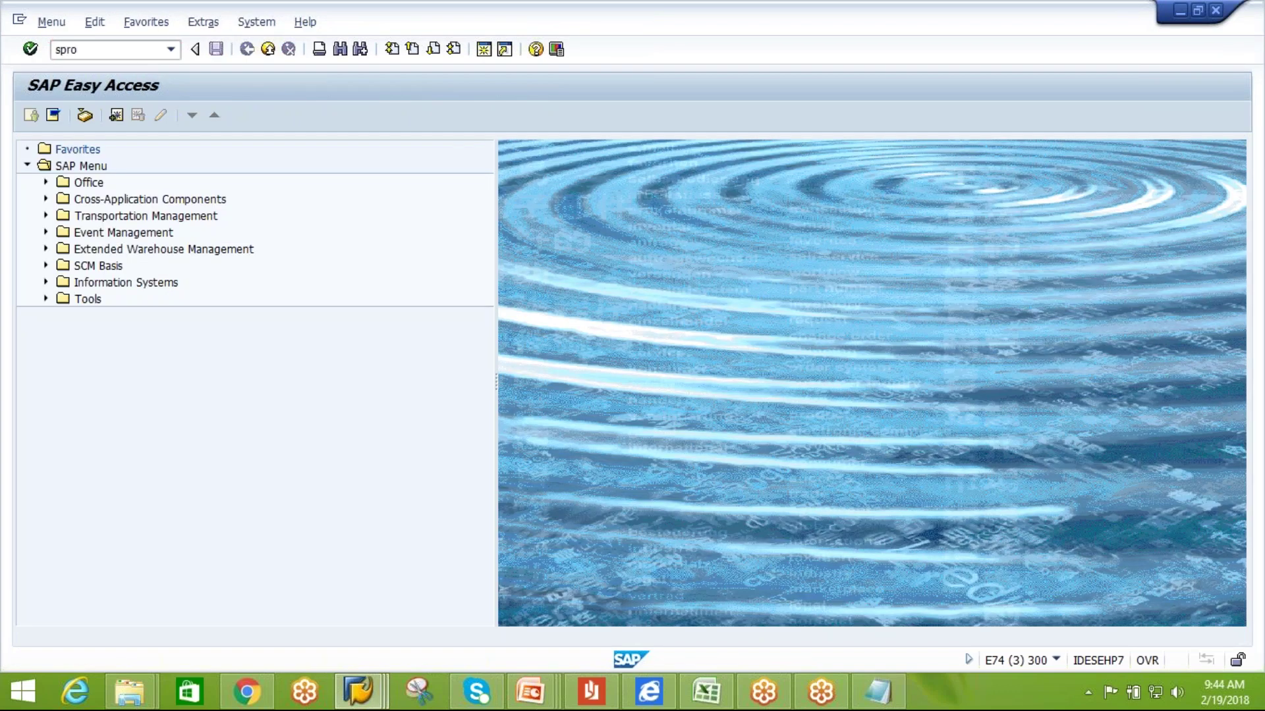
key(Return)
click(122, 121)
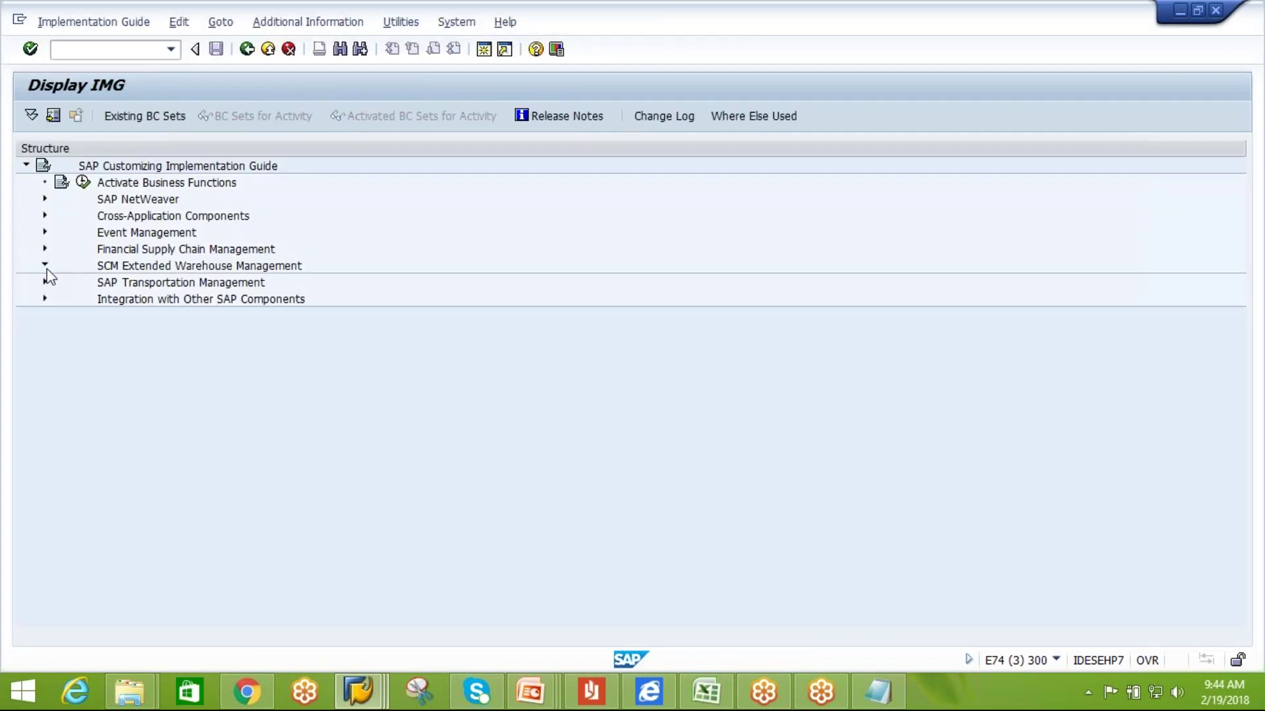
click(45, 266)
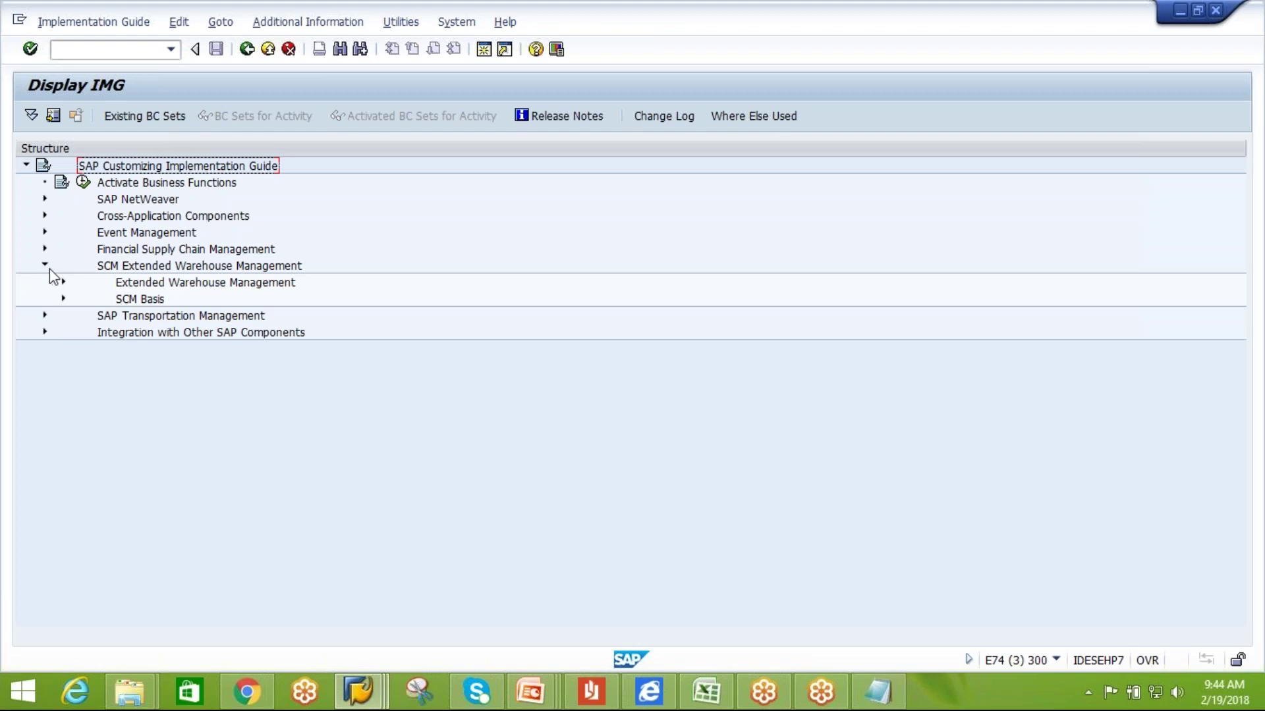
click(64, 284)
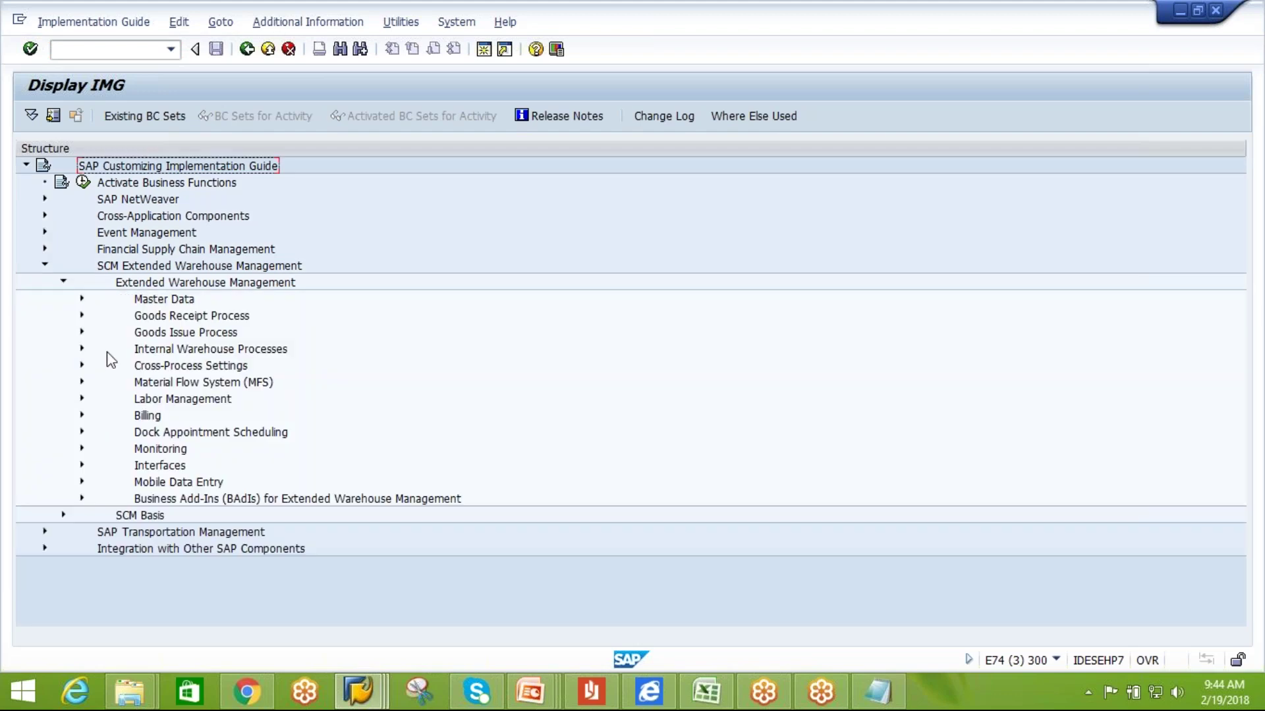
Go to Cross-Process Settings > Delivery - Warehouse Request > Status Management > Define Status Profiles
click(82, 365)
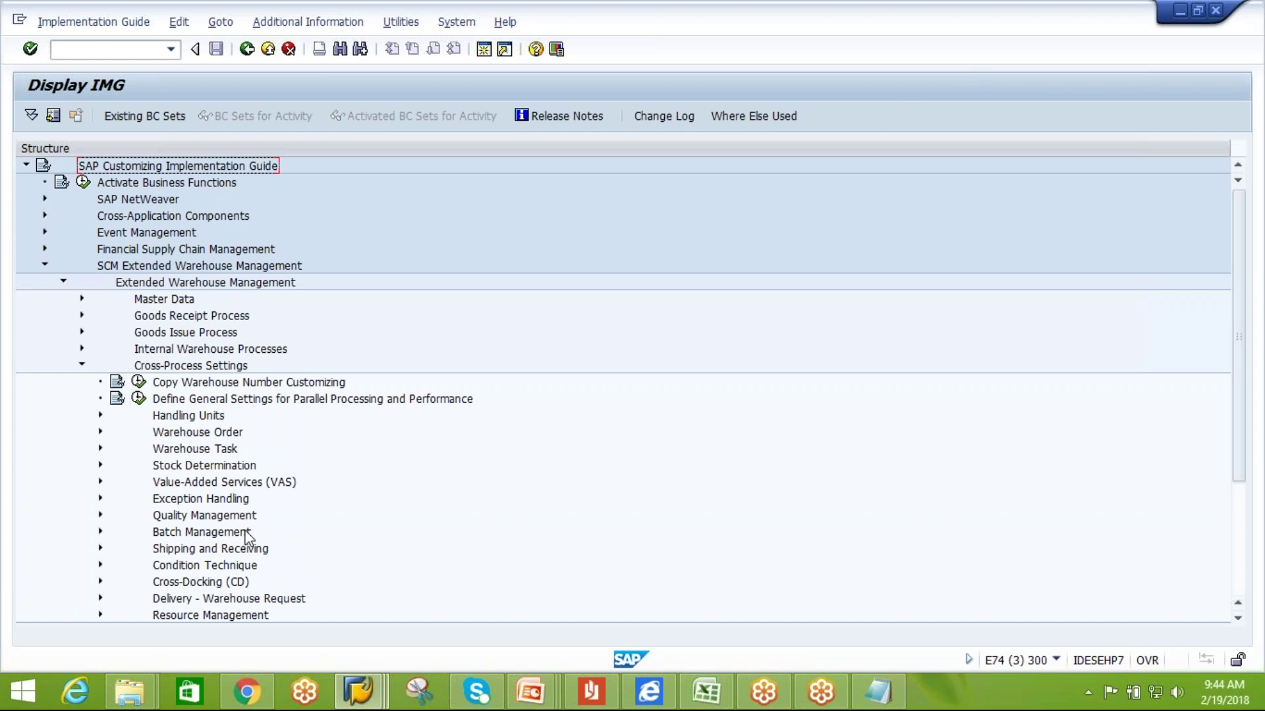
click(101, 598)
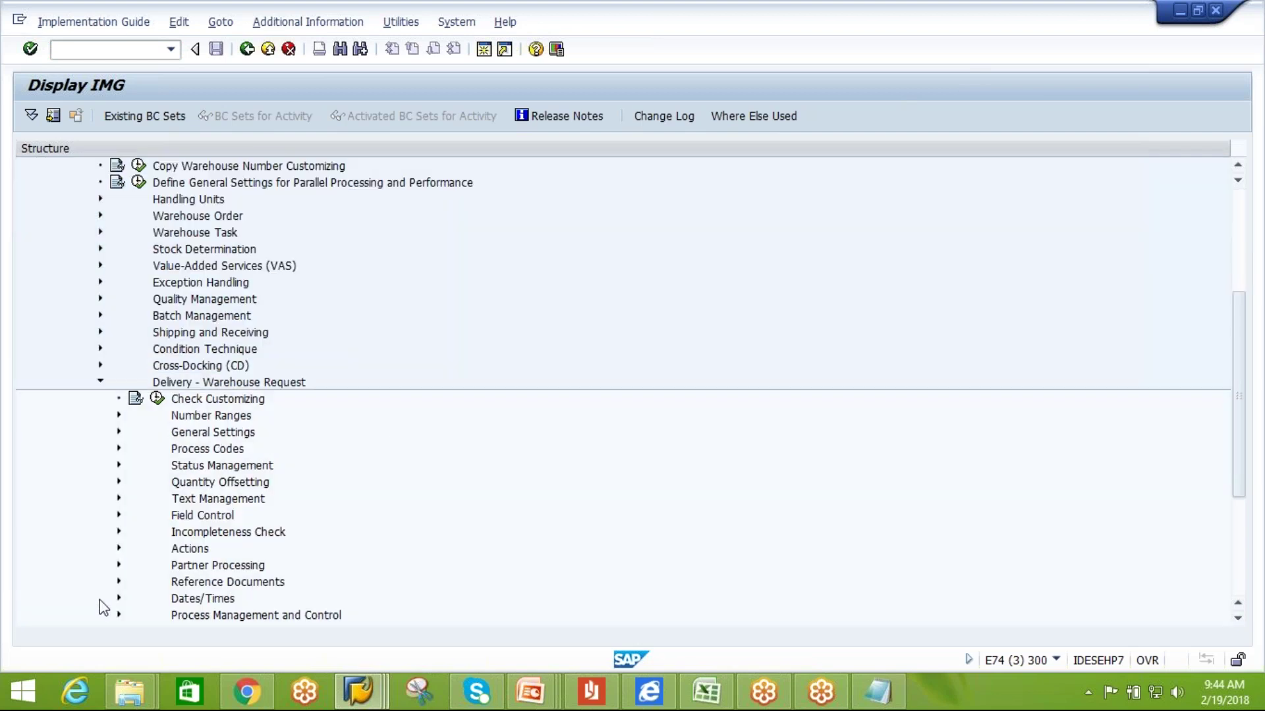
click(251, 468)
click(289, 384)
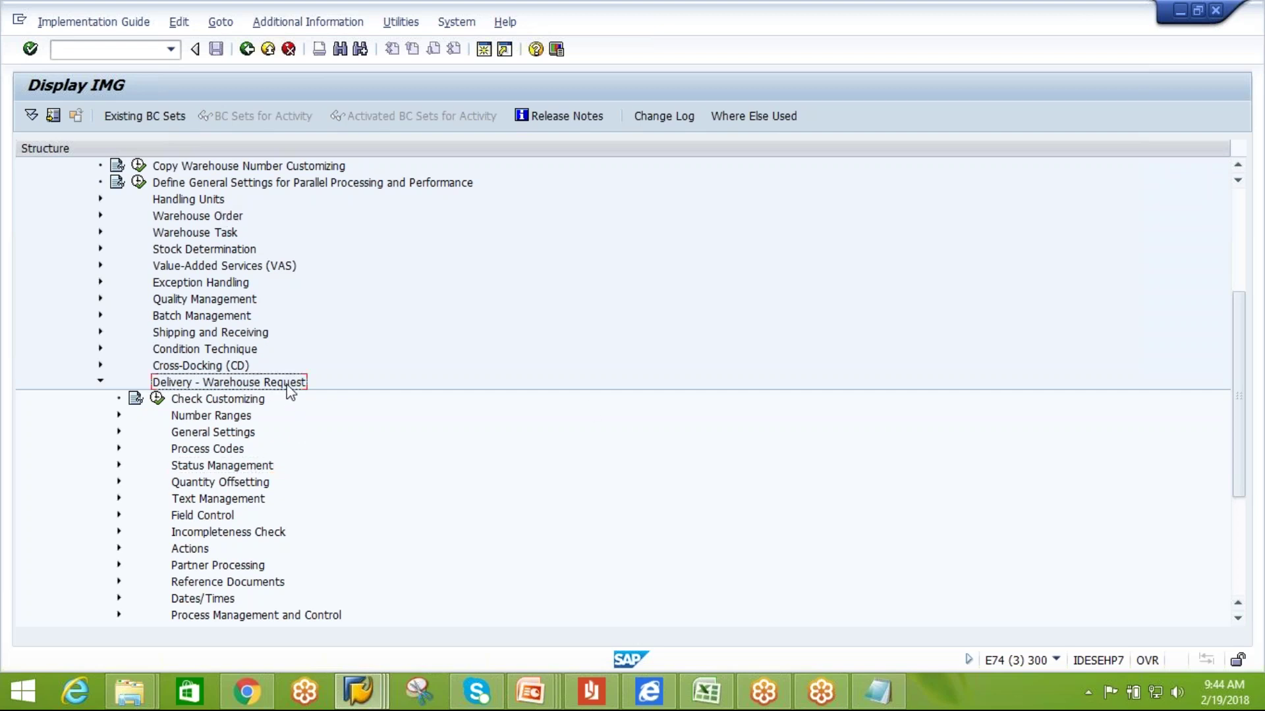
click(208, 469)
click(120, 466)
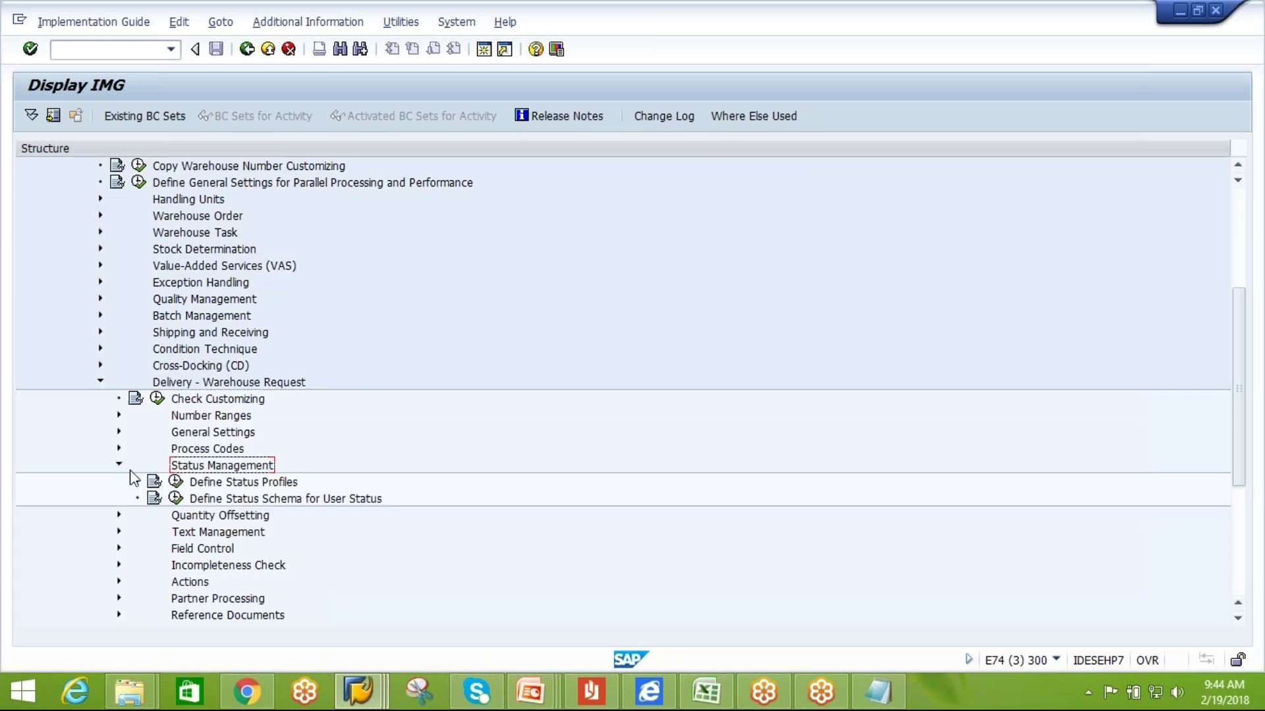
click(239, 488)
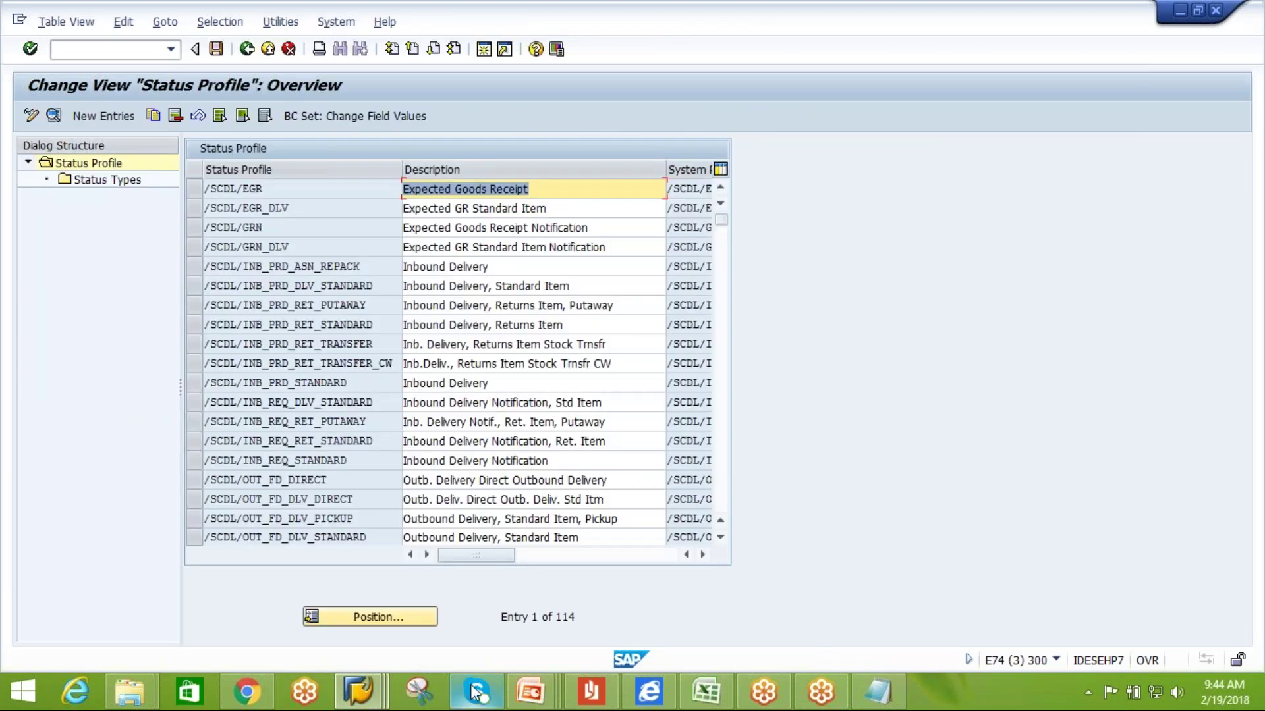
Jump the status profile list to the copied /SCDL/INB_REQ_STANDARD entry and mark it
click(428, 638)
drag(307, 353, 159, 354)
key(ctrl+c)
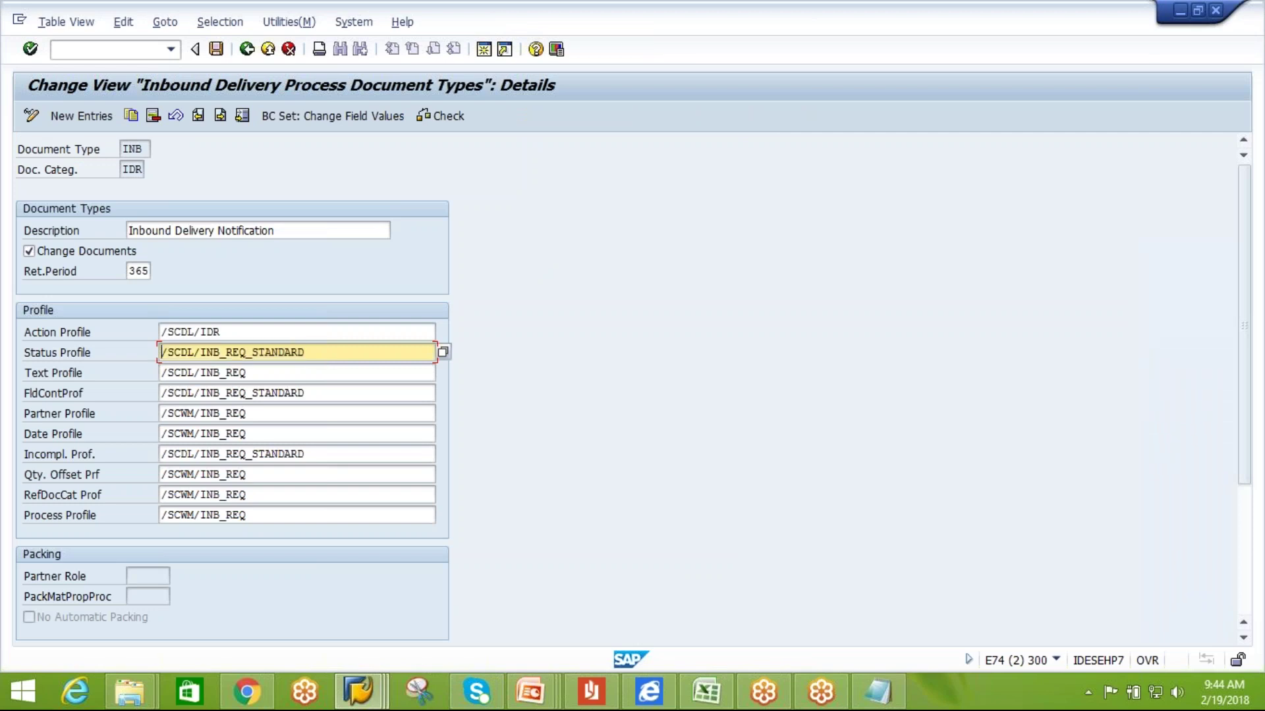
key(alt+Tab)
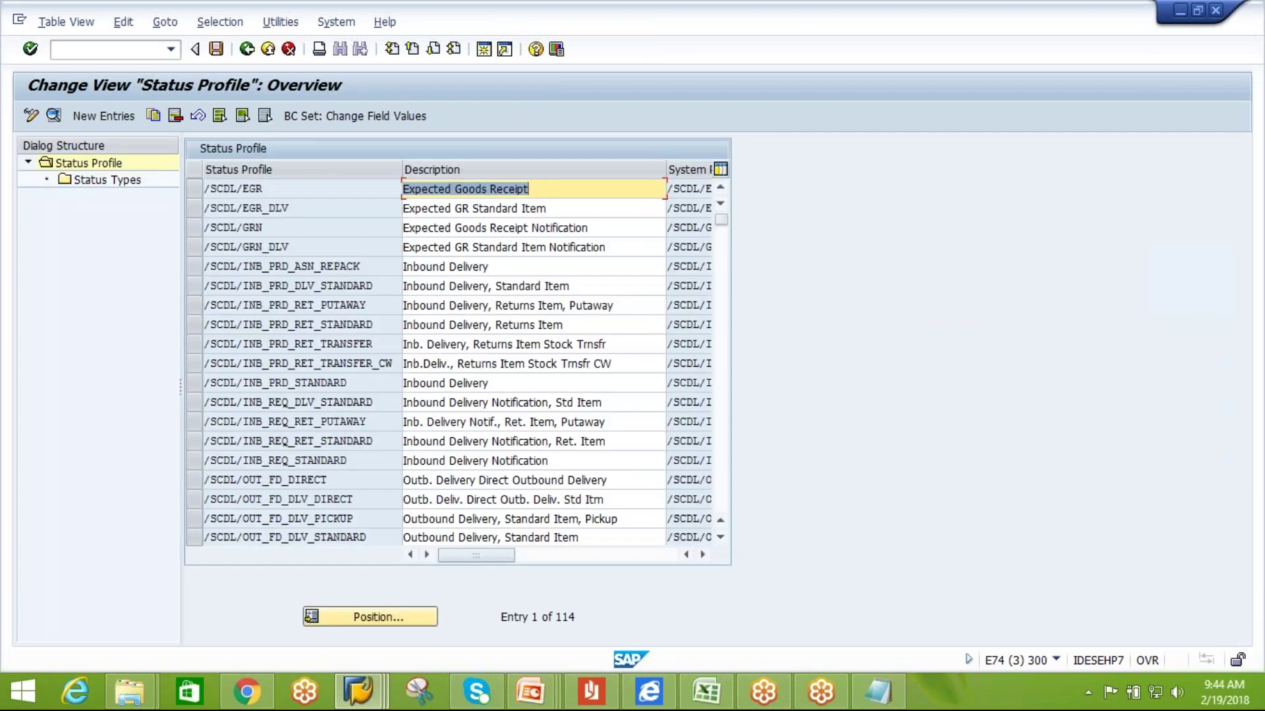
click(370, 614)
key(ctrl+v)
click(419, 314)
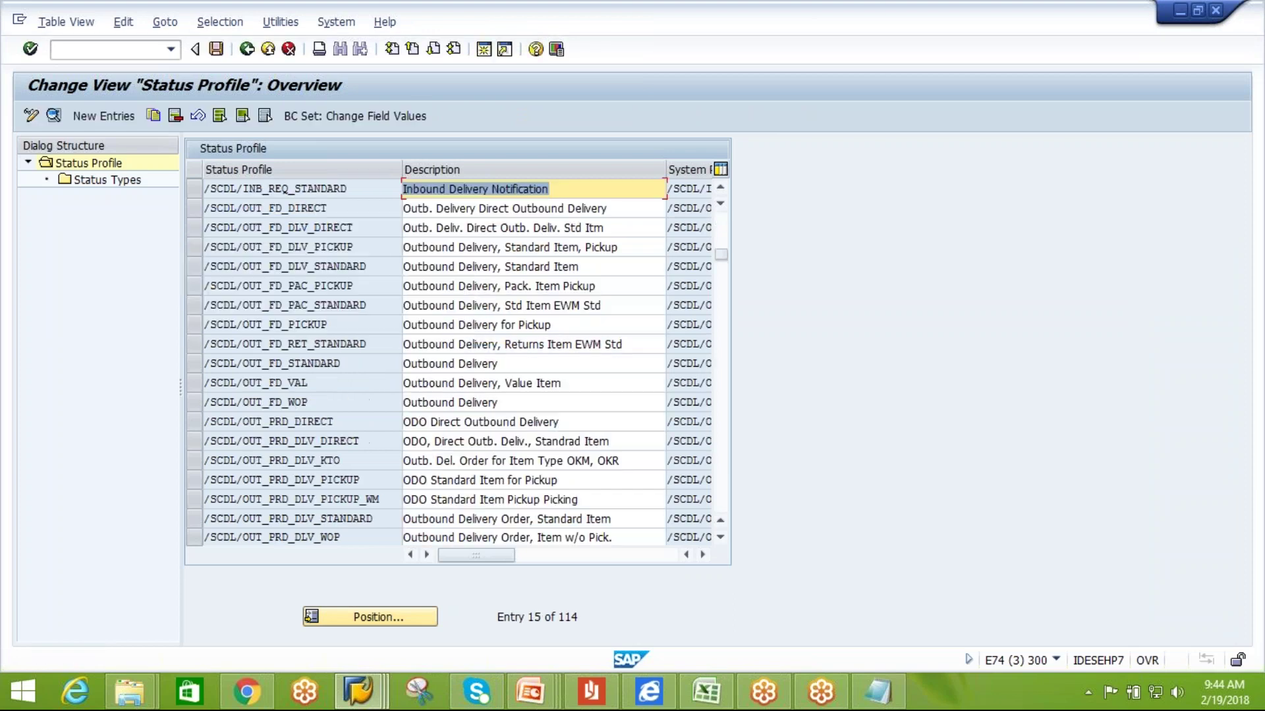
click(198, 188)
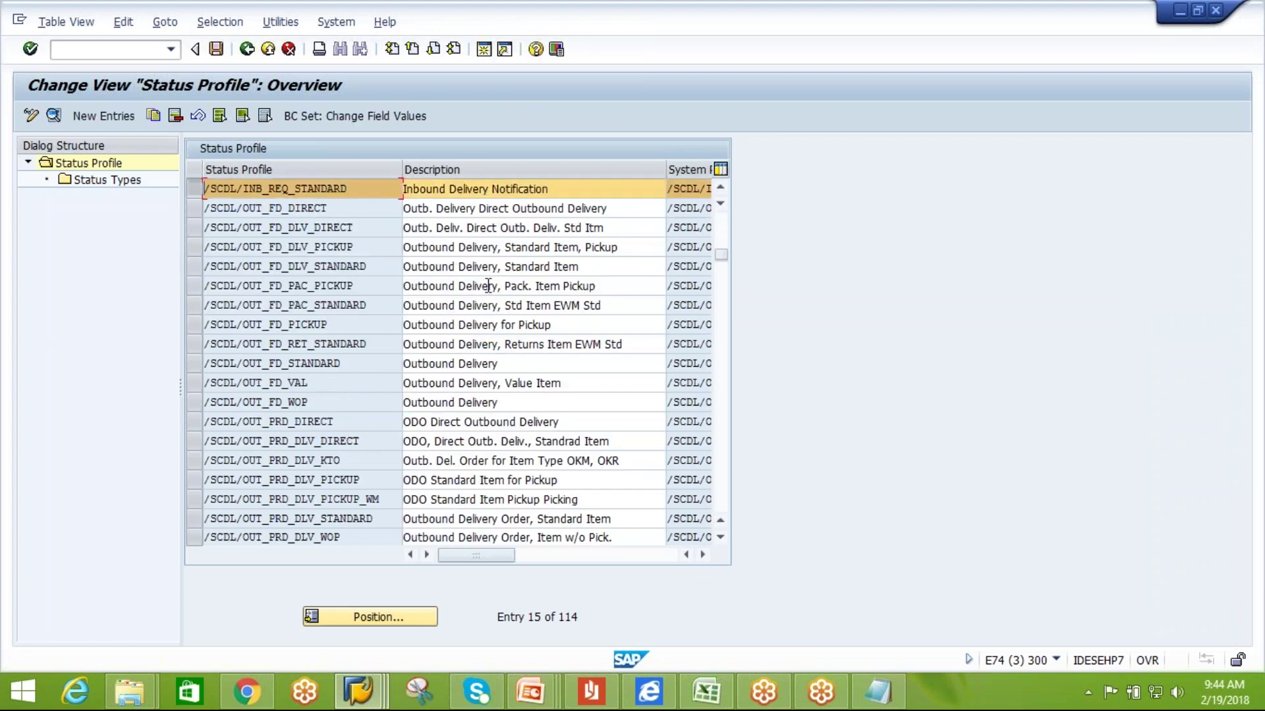
Scroll the table to confirm its system profile is /SCDL/INB_REQ
click(704, 556)
click(704, 556)
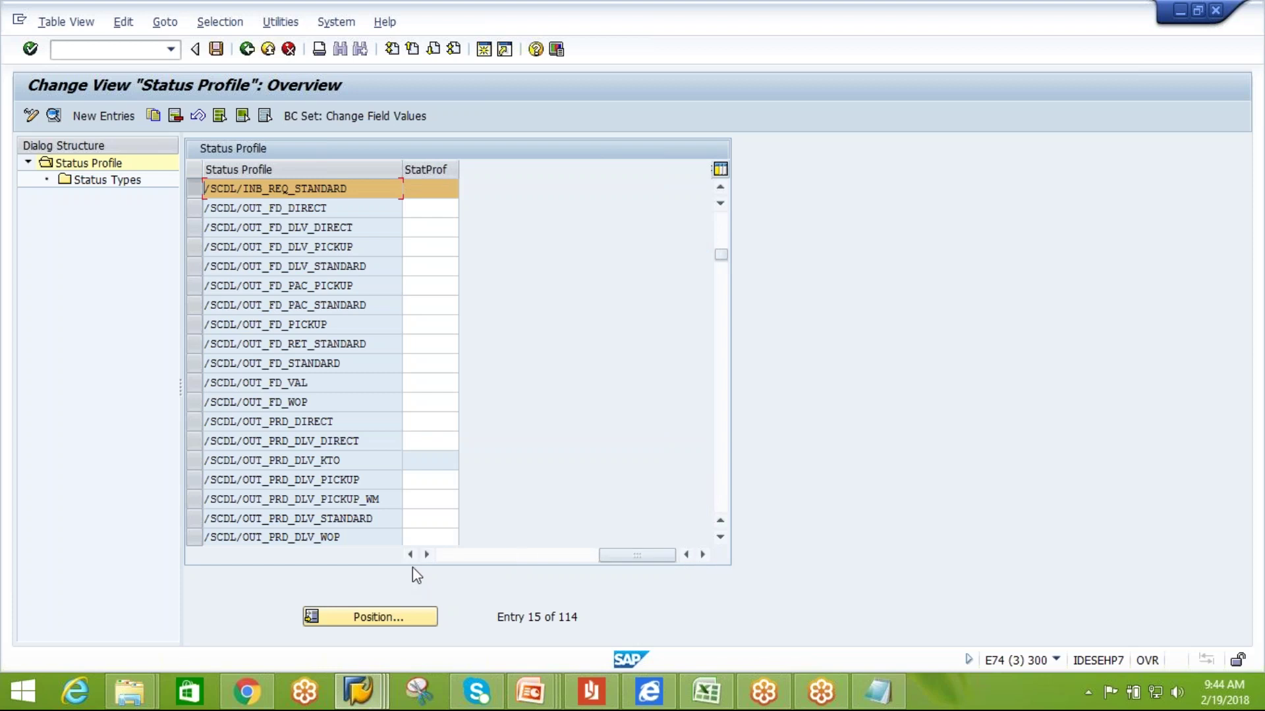
click(411, 556)
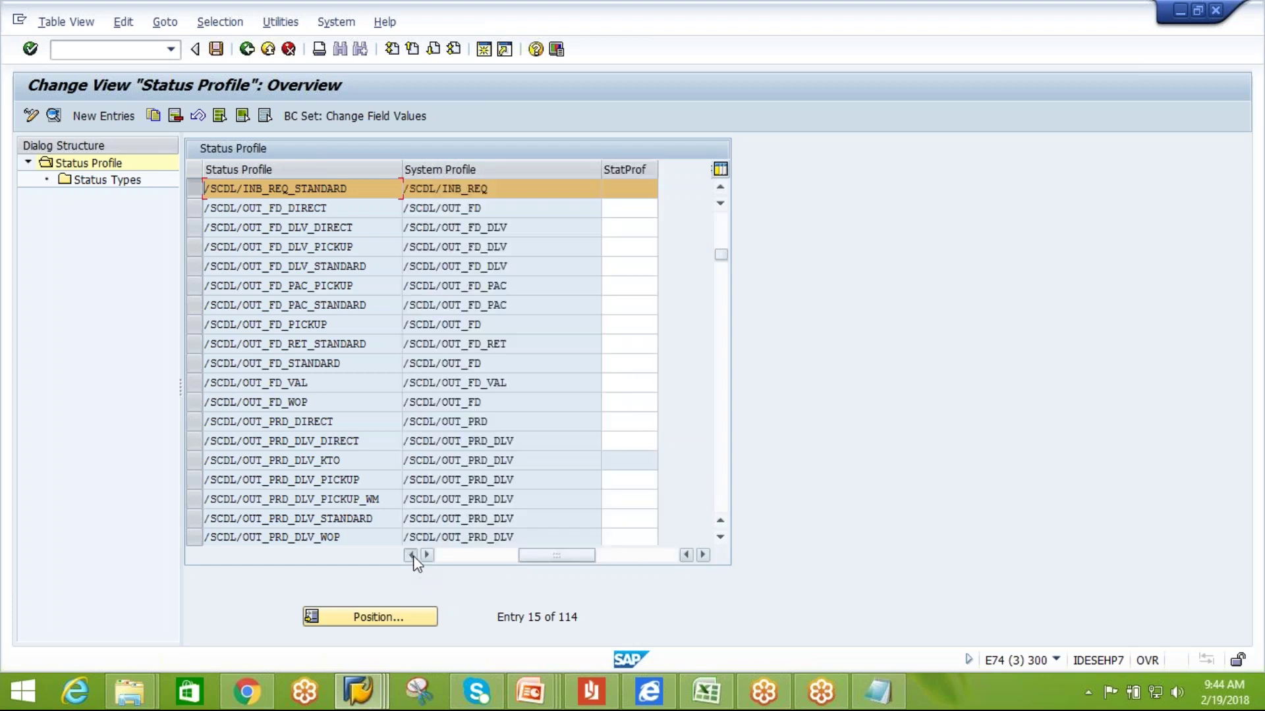
click(411, 555)
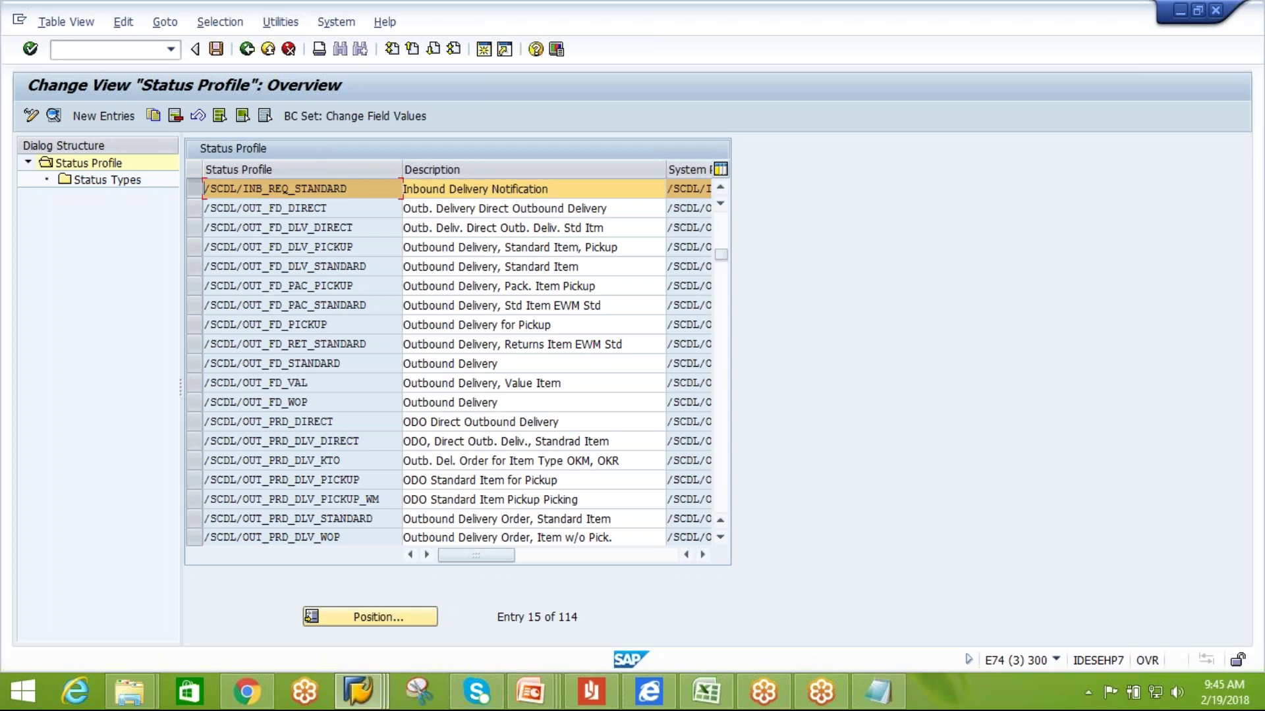
click(703, 555)
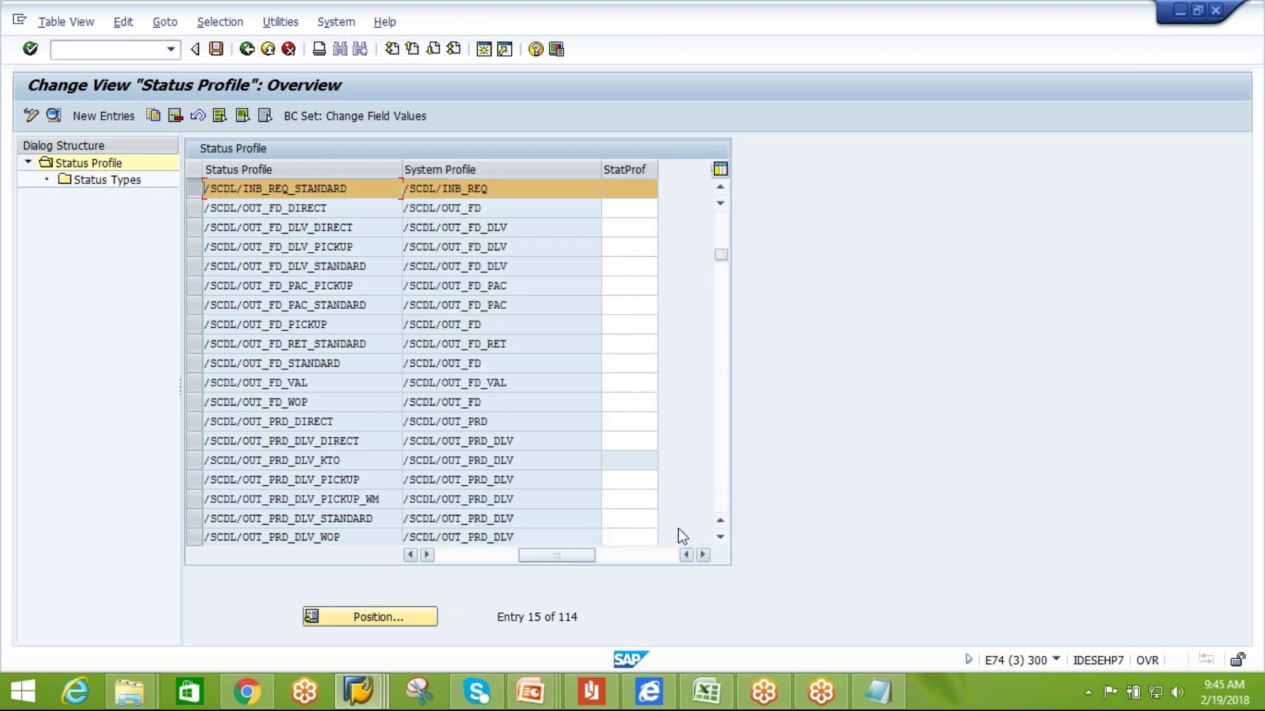
click(410, 555)
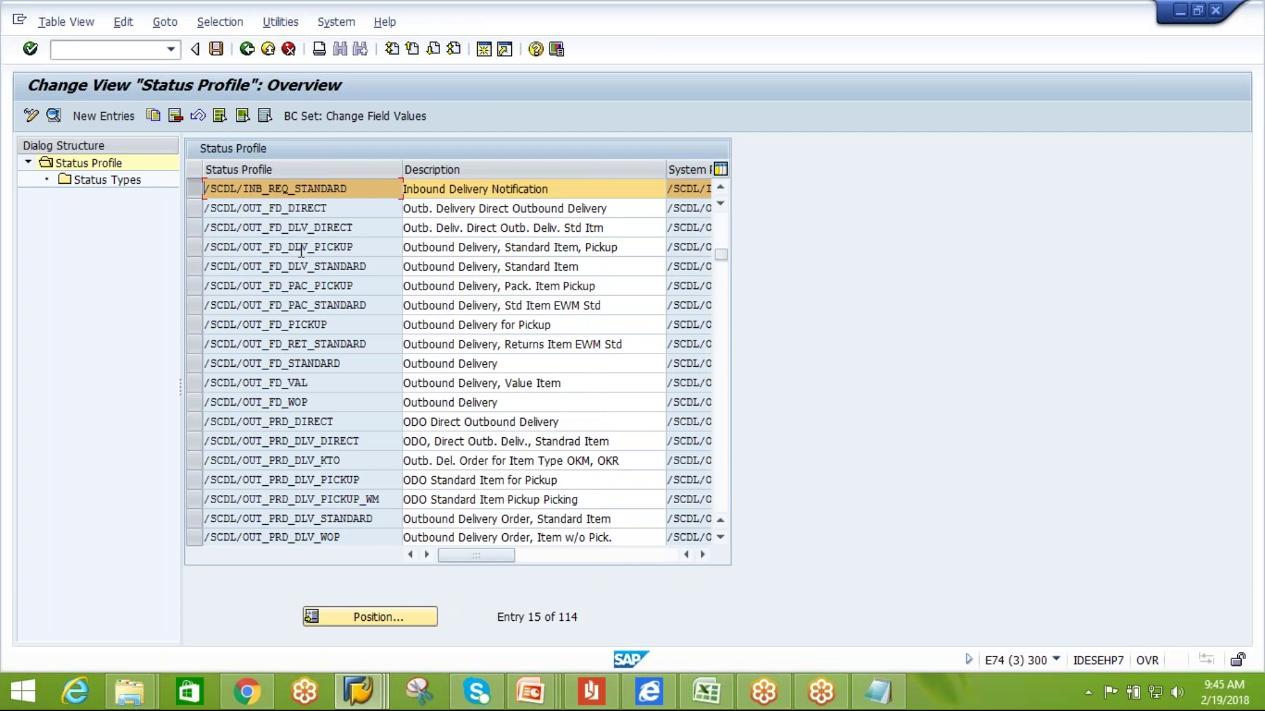
click(105, 184)
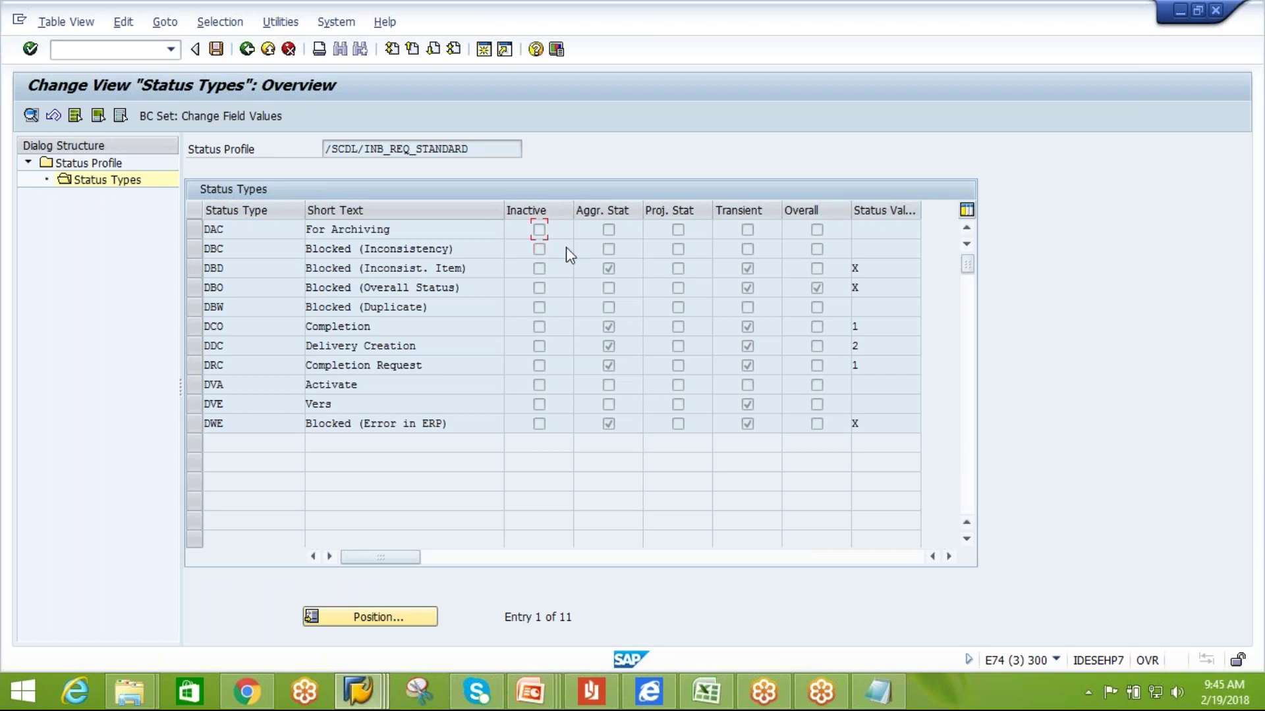
click(607, 364)
key(alt+Tab)
key(alt+Tab)
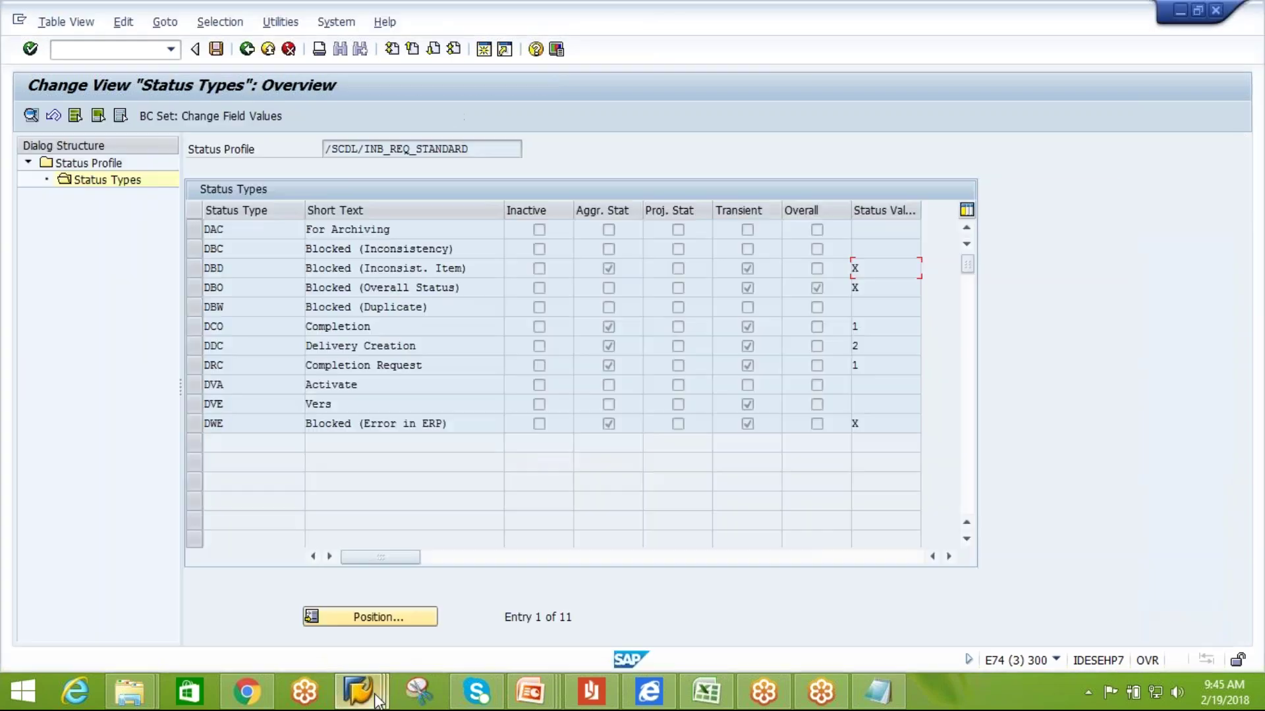
mouse_move(359, 692)
click(329, 607)
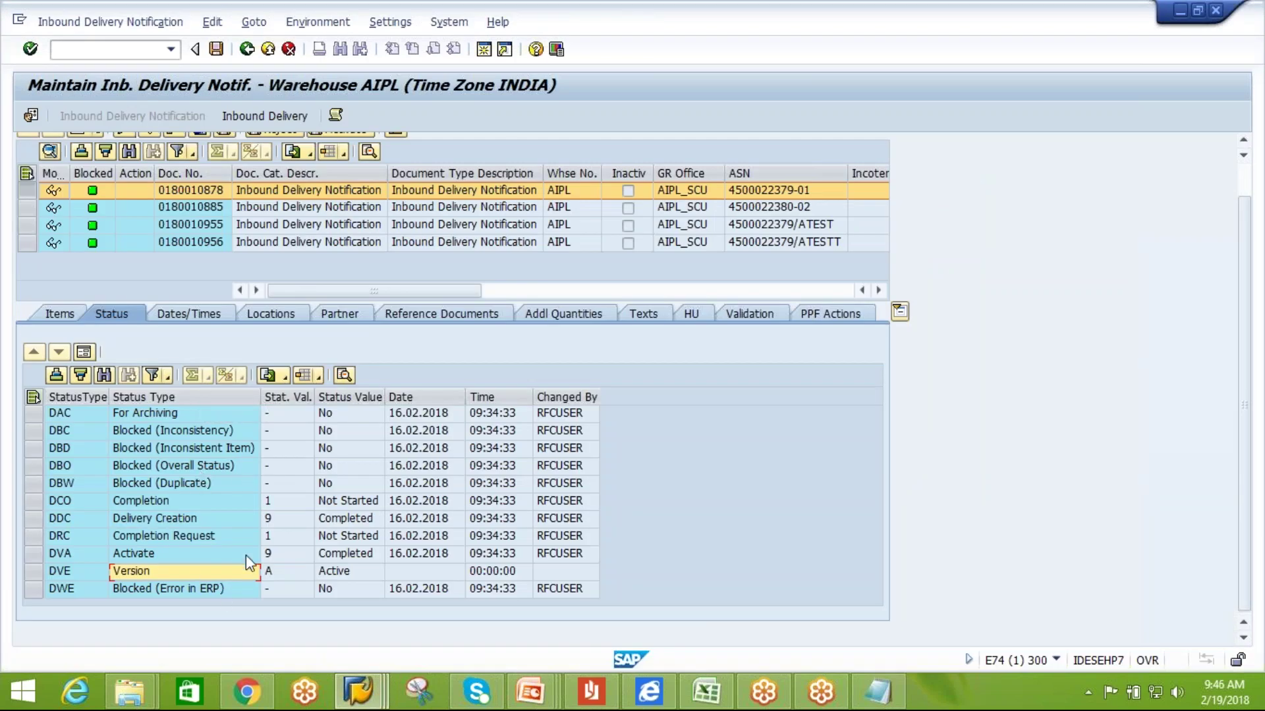
key(alt+Tab)
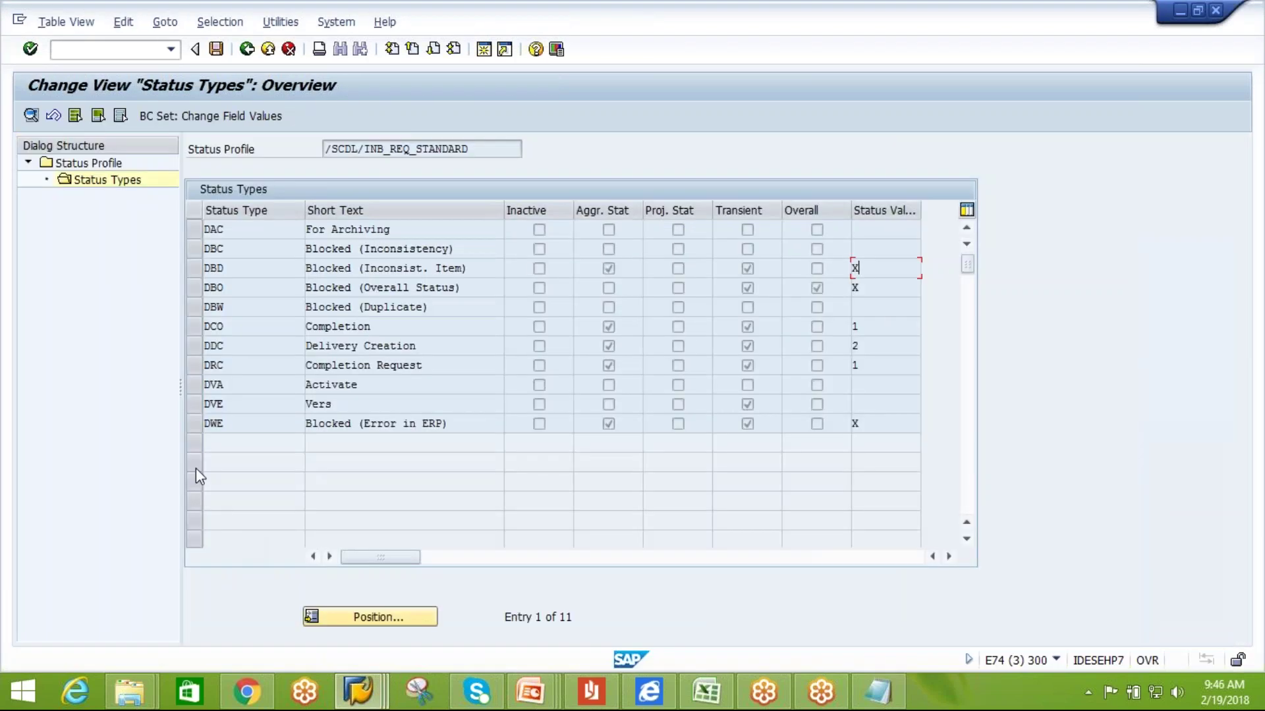
click(247, 49)
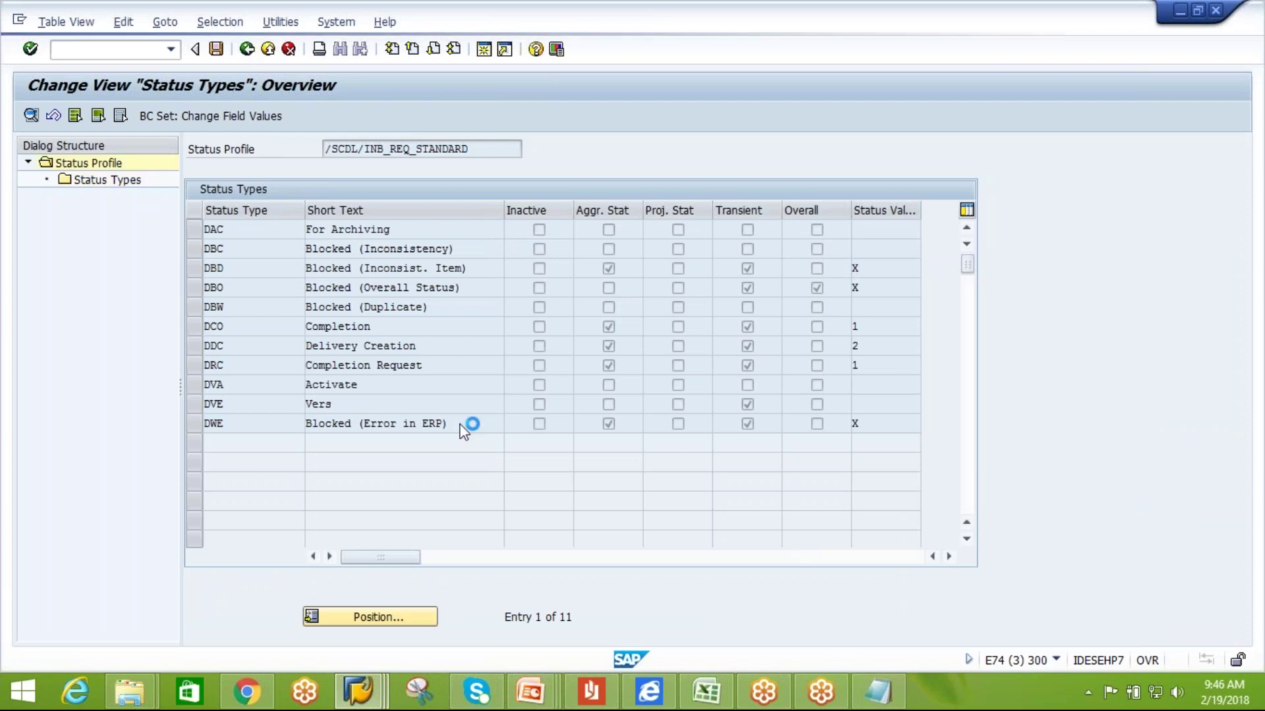
key(alt+Tab)
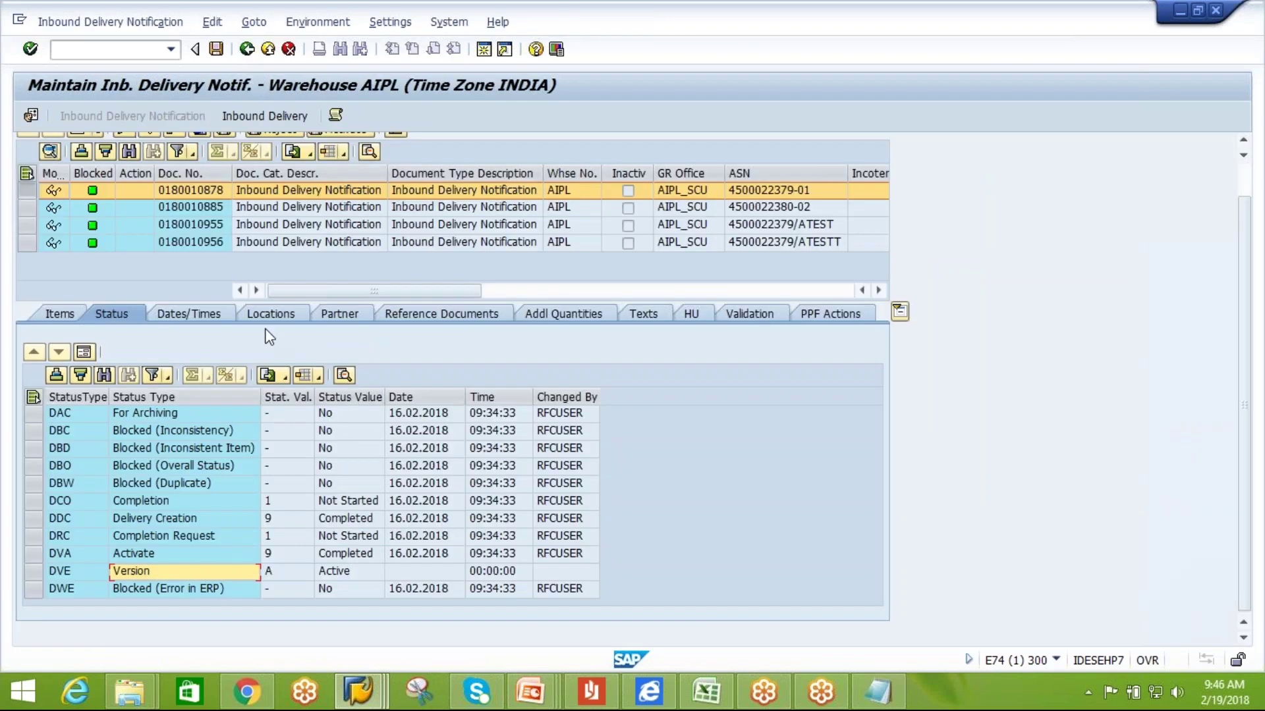
click(338, 314)
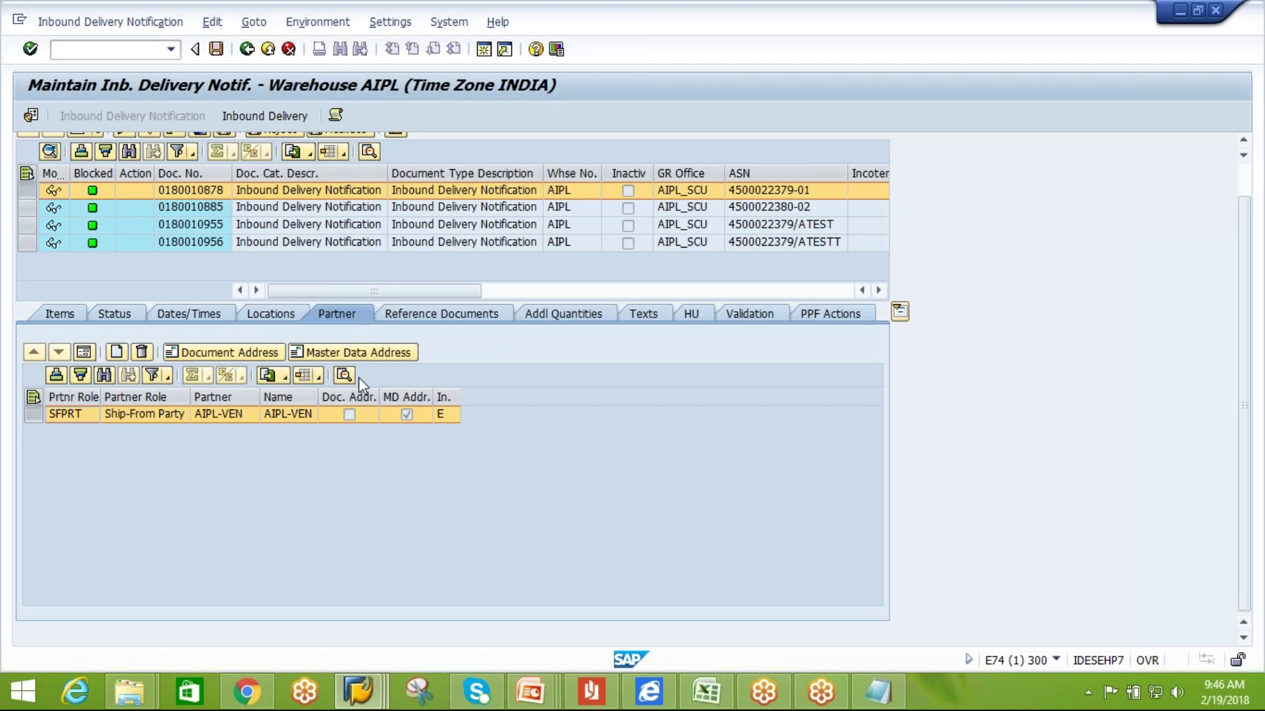
key(alt+Tab)
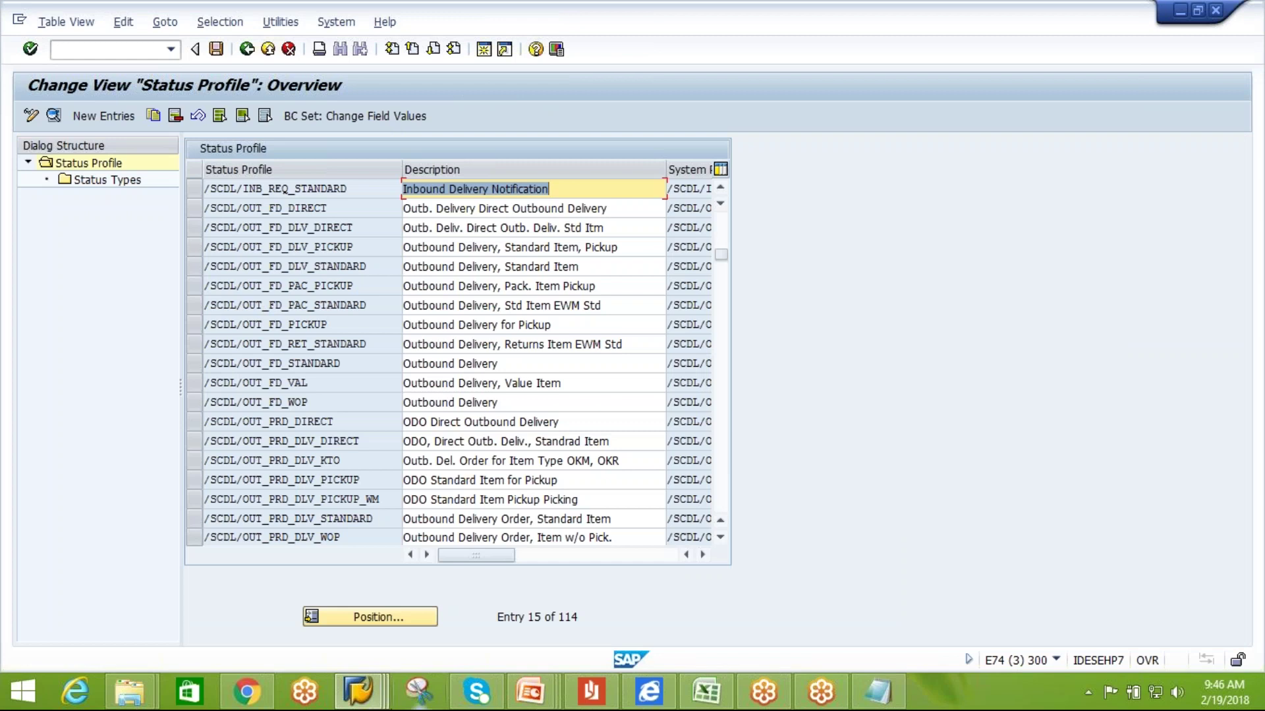
mouse_move(378, 703)
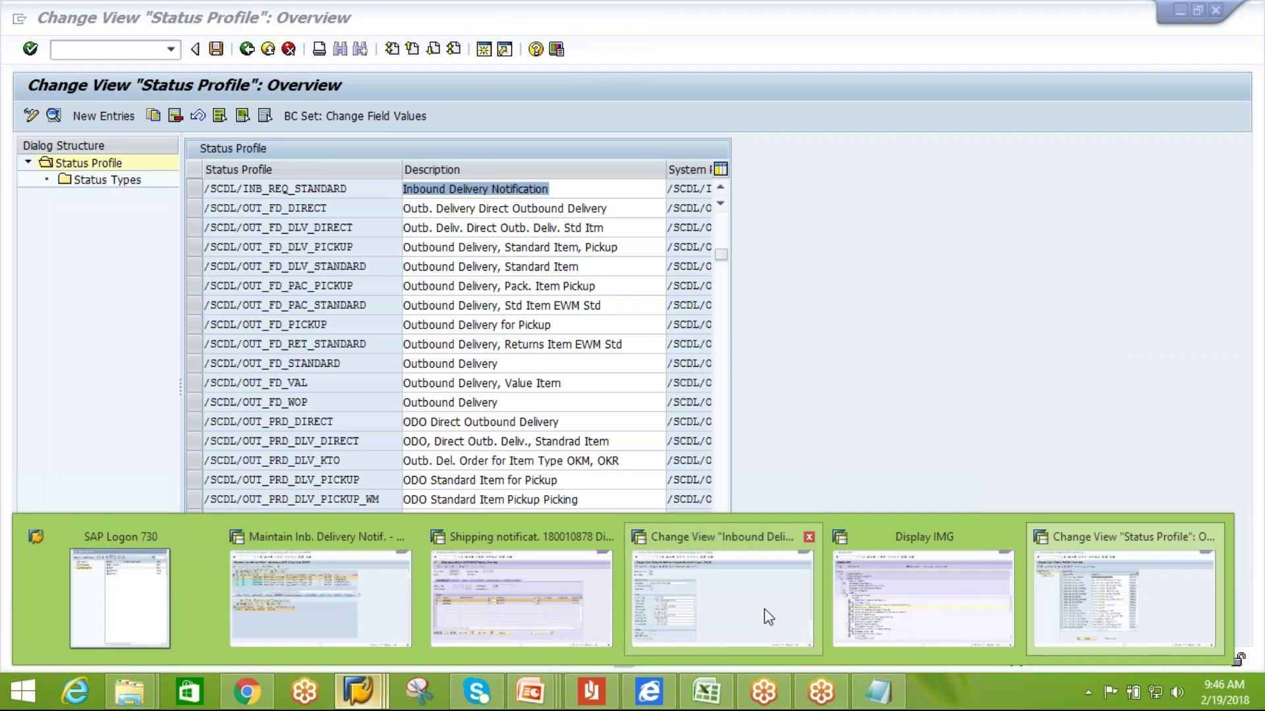
click(764, 608)
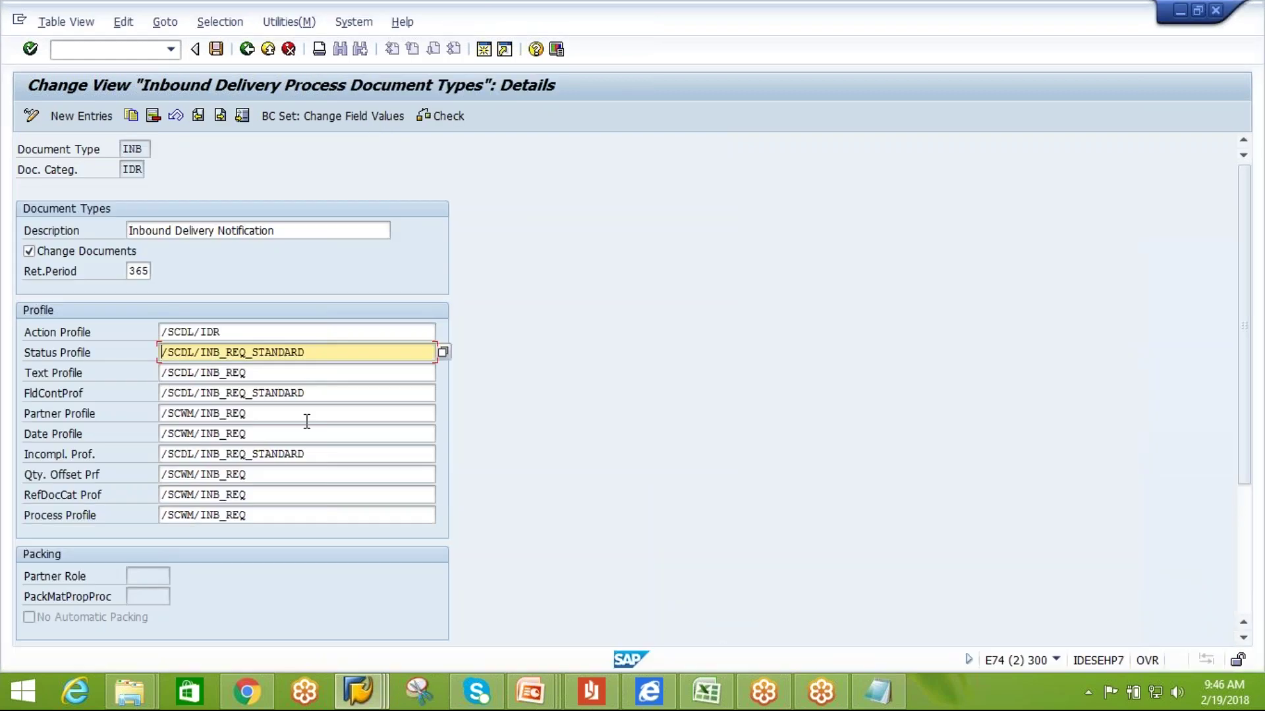
Highlight the document type's Partner Profile value /SCWM/INB_REQ
click(288, 411)
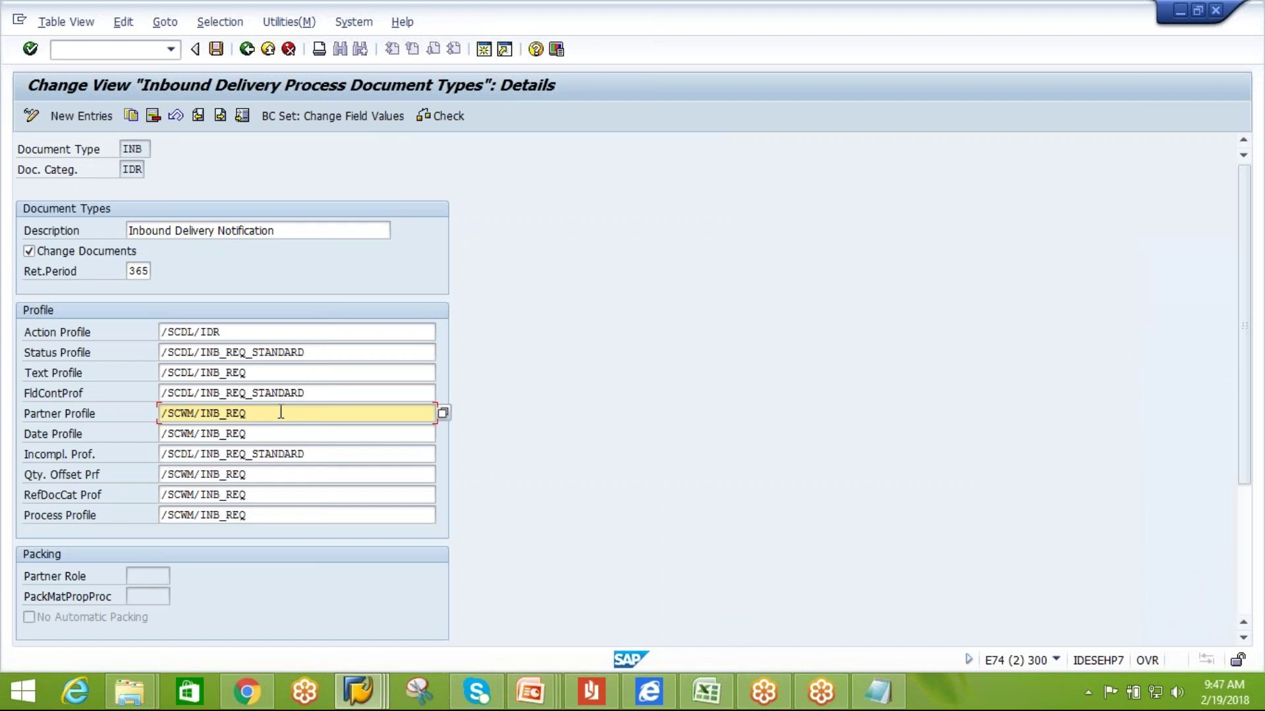
drag(282, 412, 164, 412)
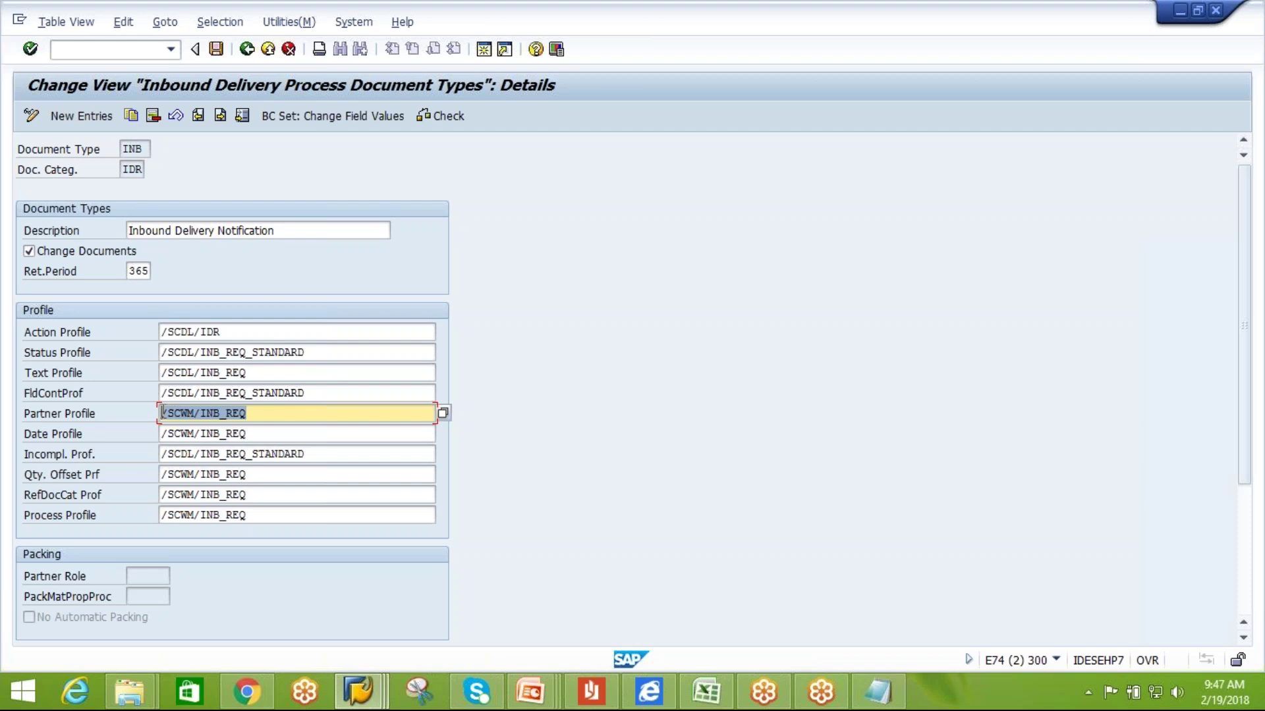
click(163, 413)
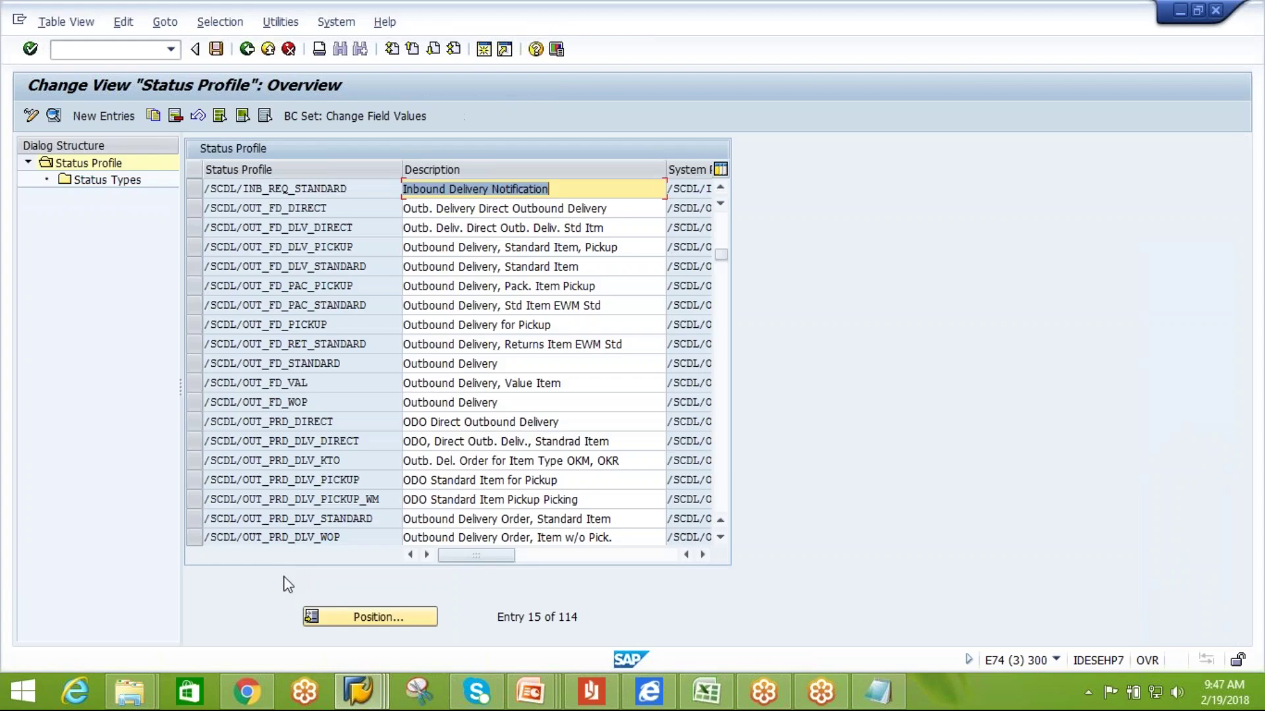
mouse_move(358, 695)
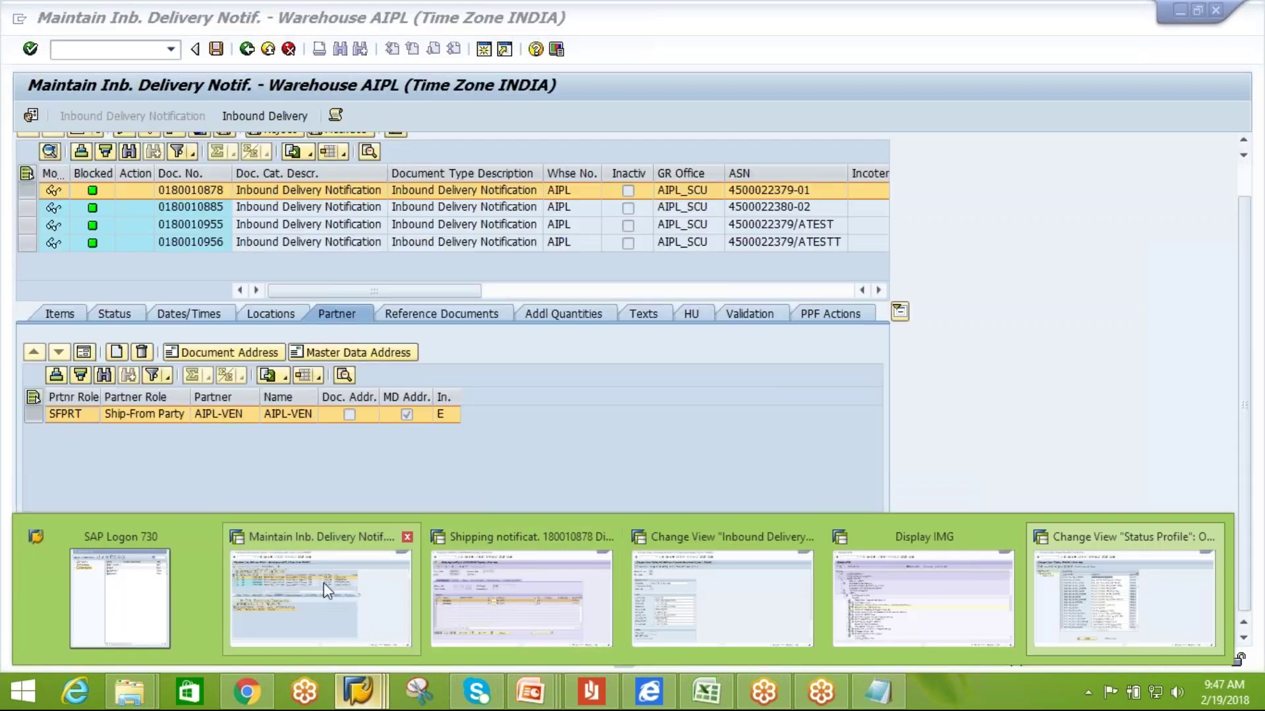
click(323, 582)
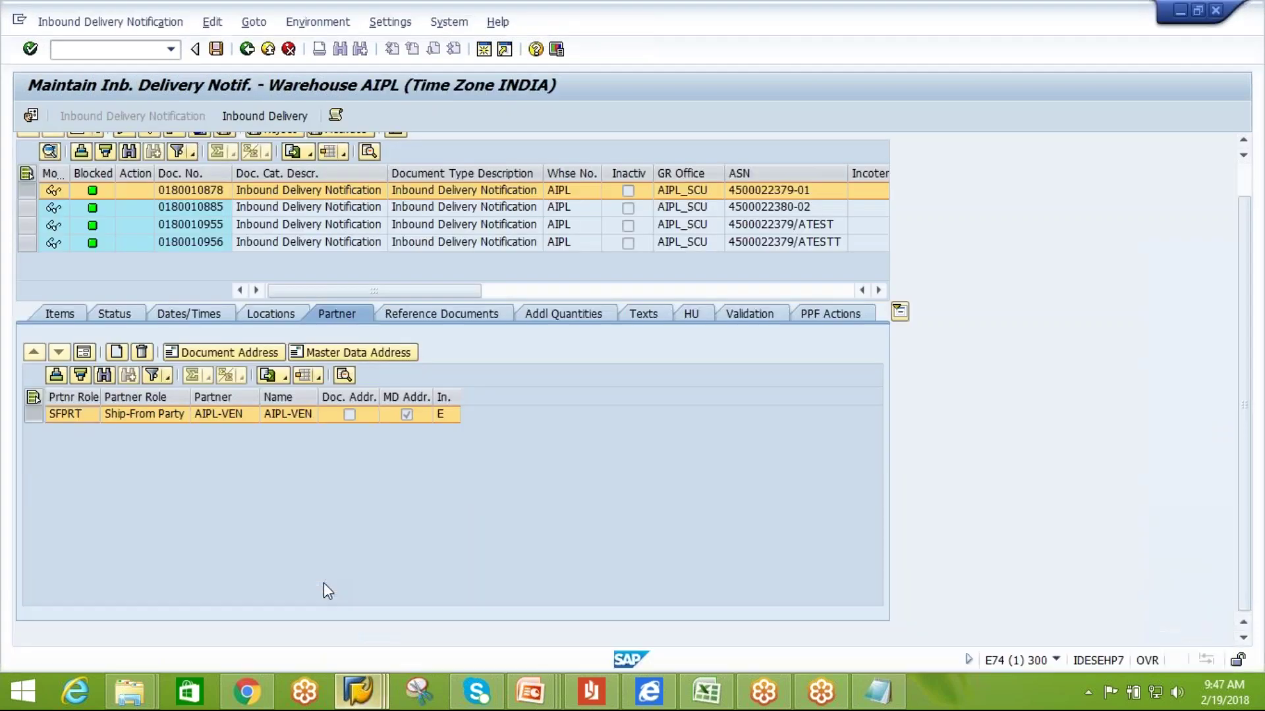
click(461, 316)
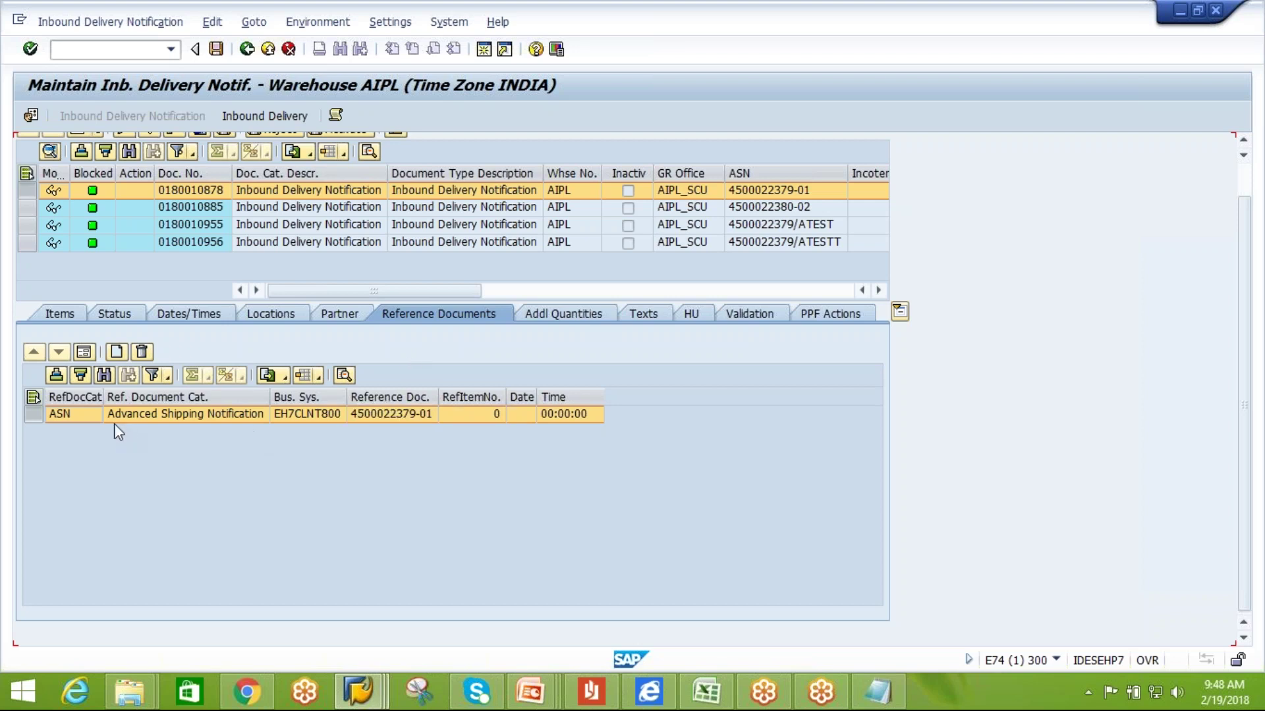
Look up the /SCWM/INB_REQ reference document profile in the inbound delivery document type details
key(alt+Tab)
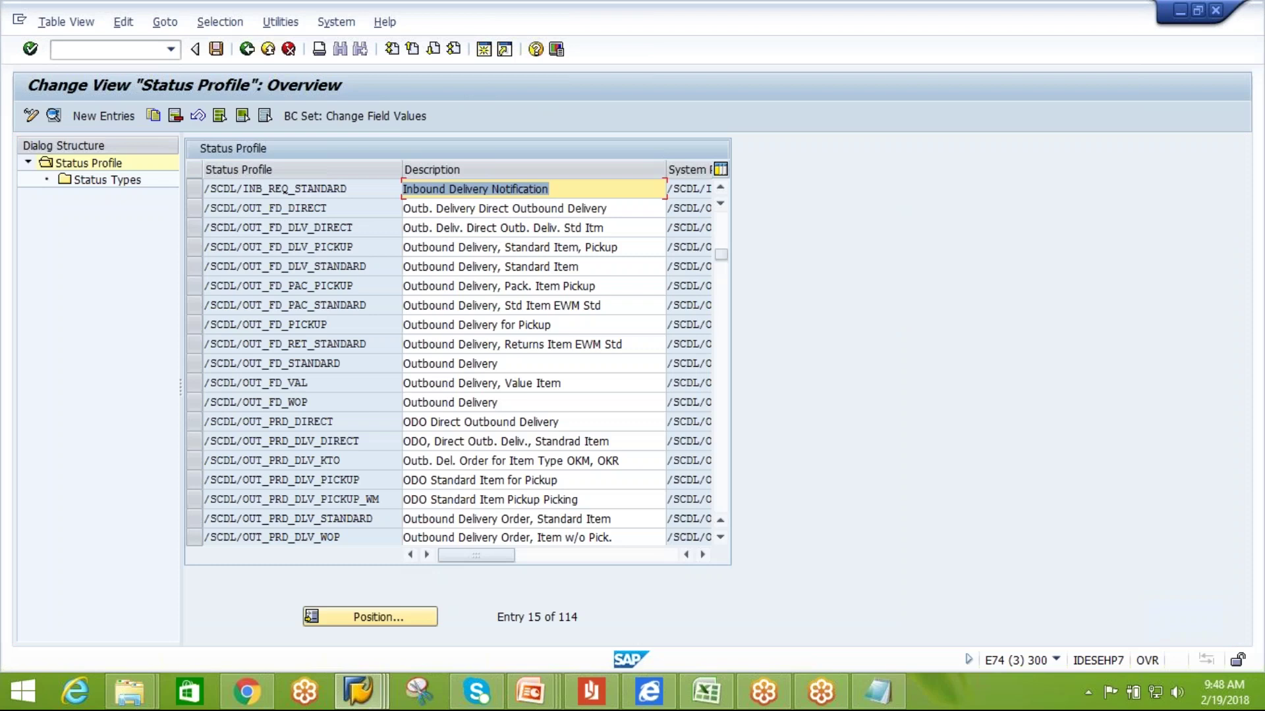
click(246, 49)
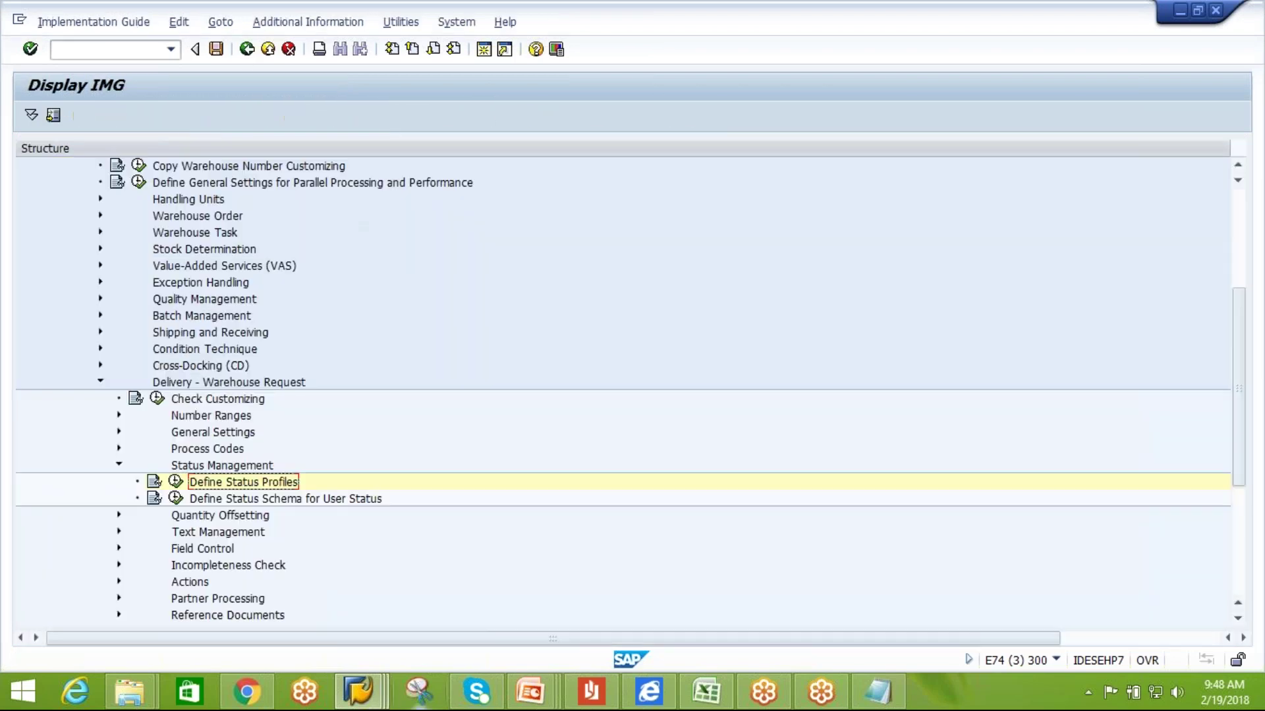
click(381, 704)
click(777, 631)
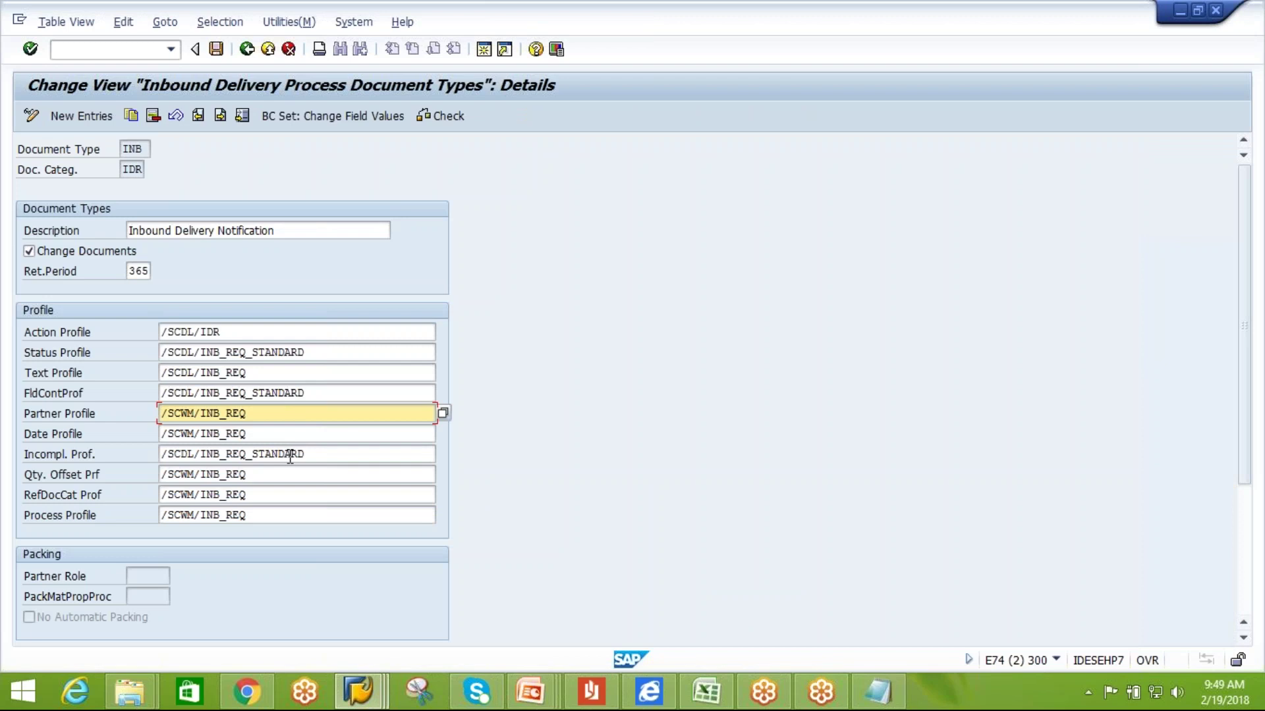
drag(282, 496, 160, 498)
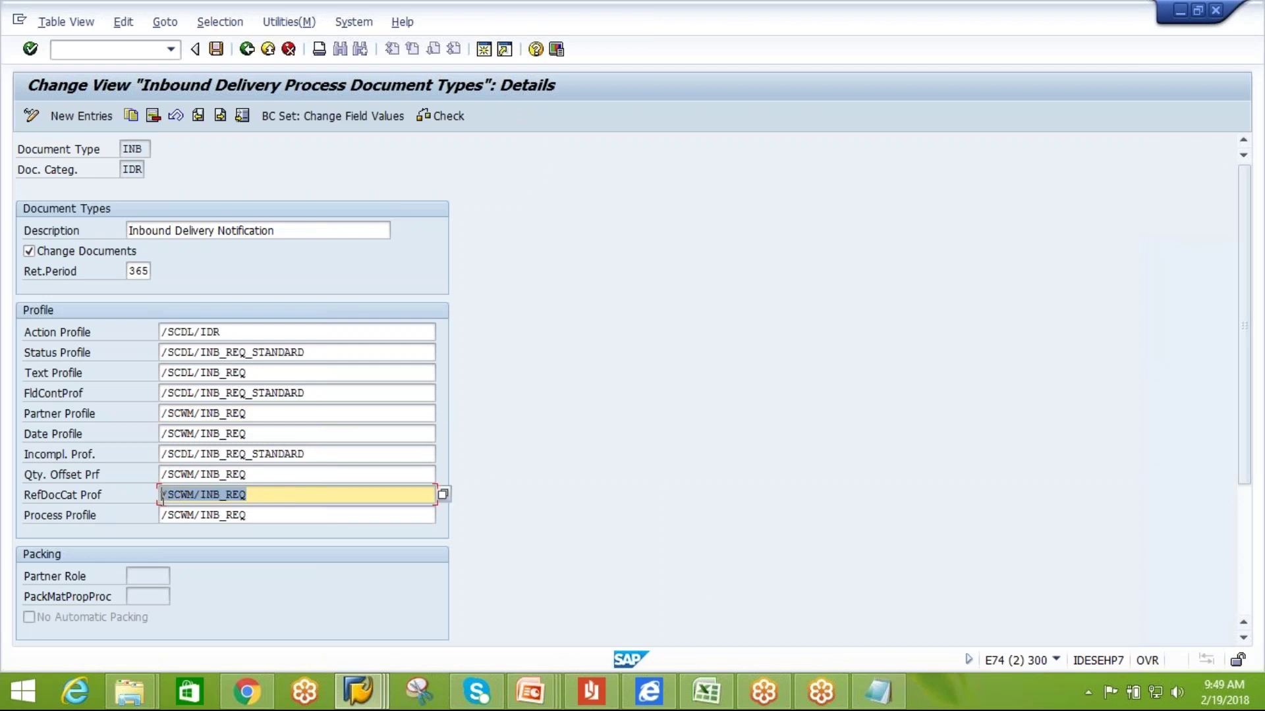
In the IMG tree, collapse Status Management and expand Reference Documents to Define Reference Document Type Profiles
click(359, 691)
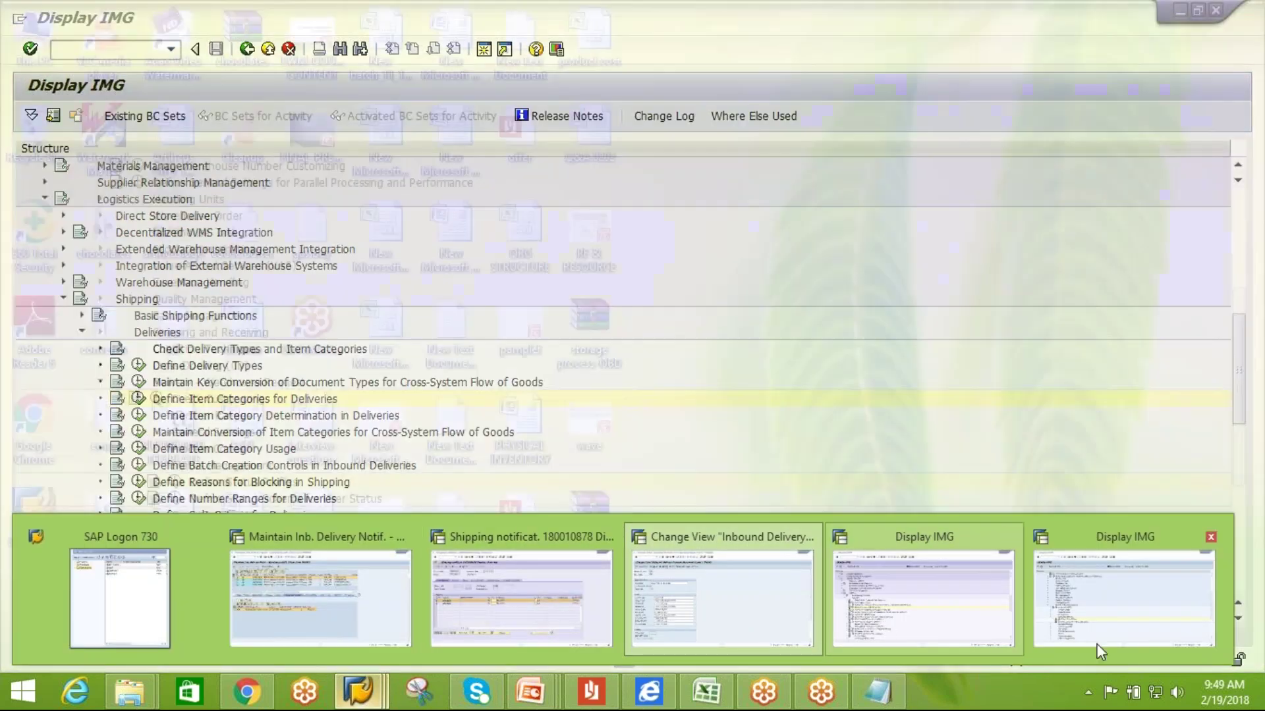
click(1093, 633)
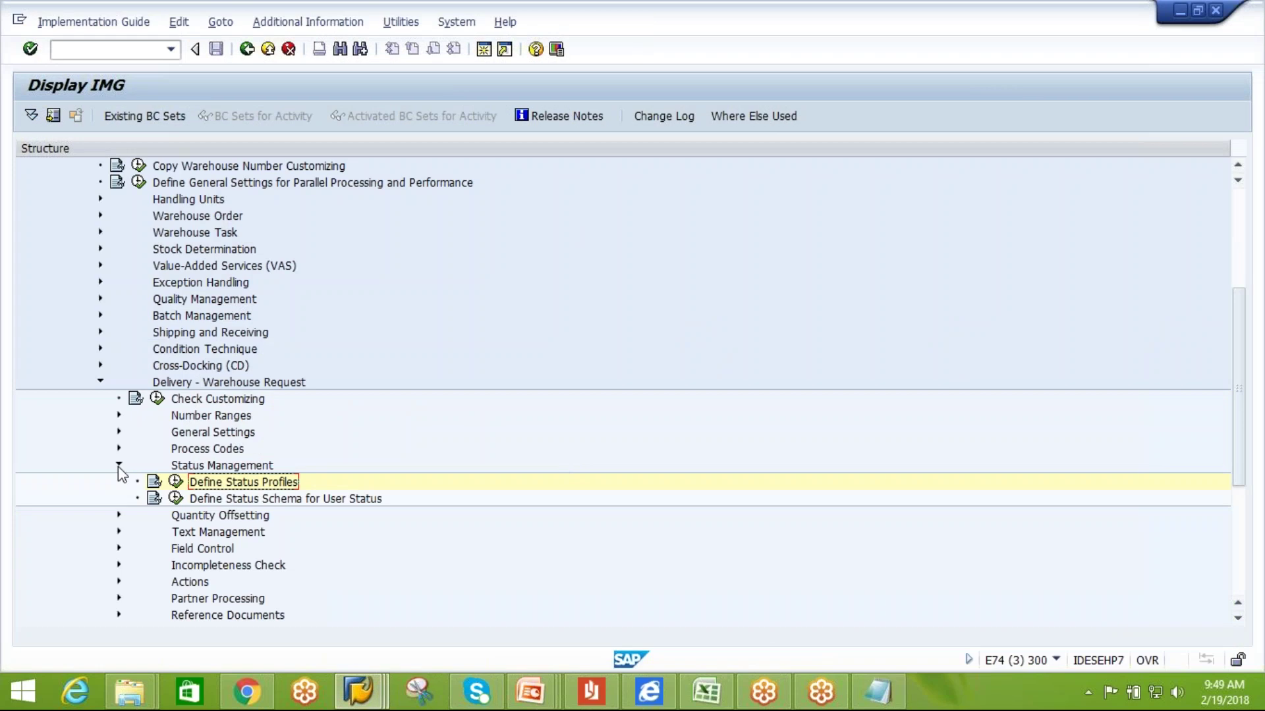
click(119, 465)
click(221, 582)
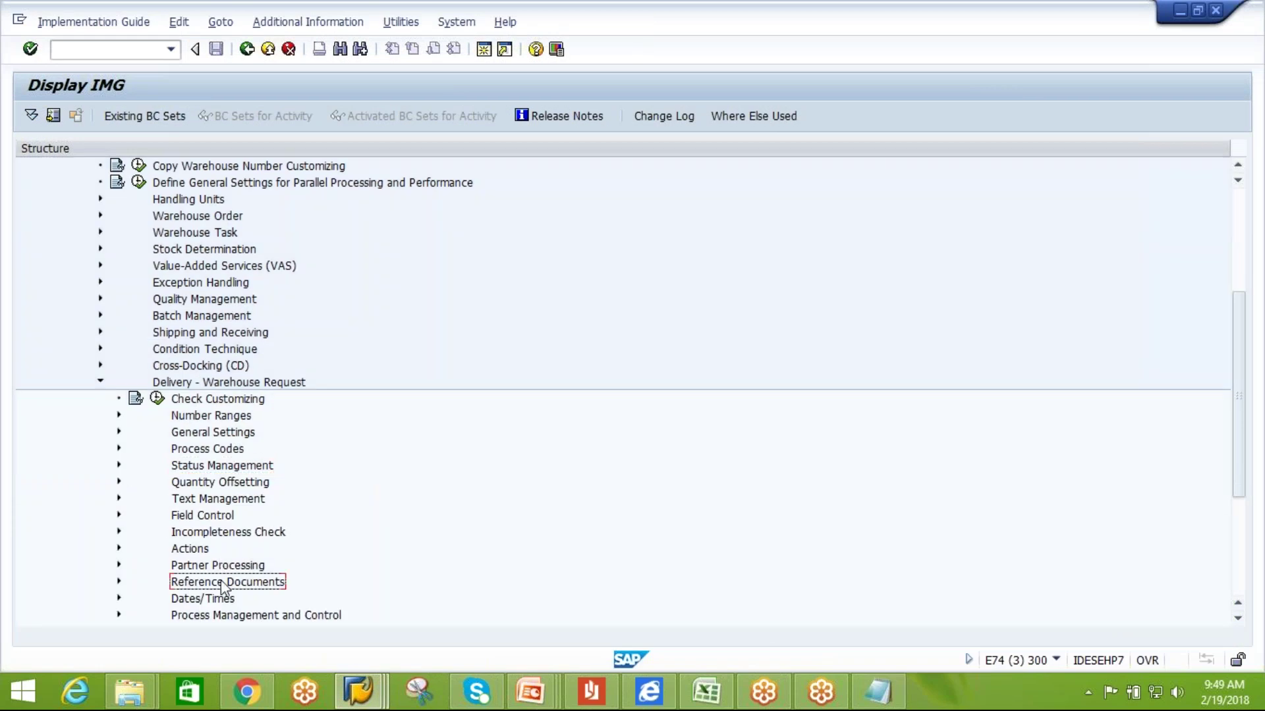
click(119, 582)
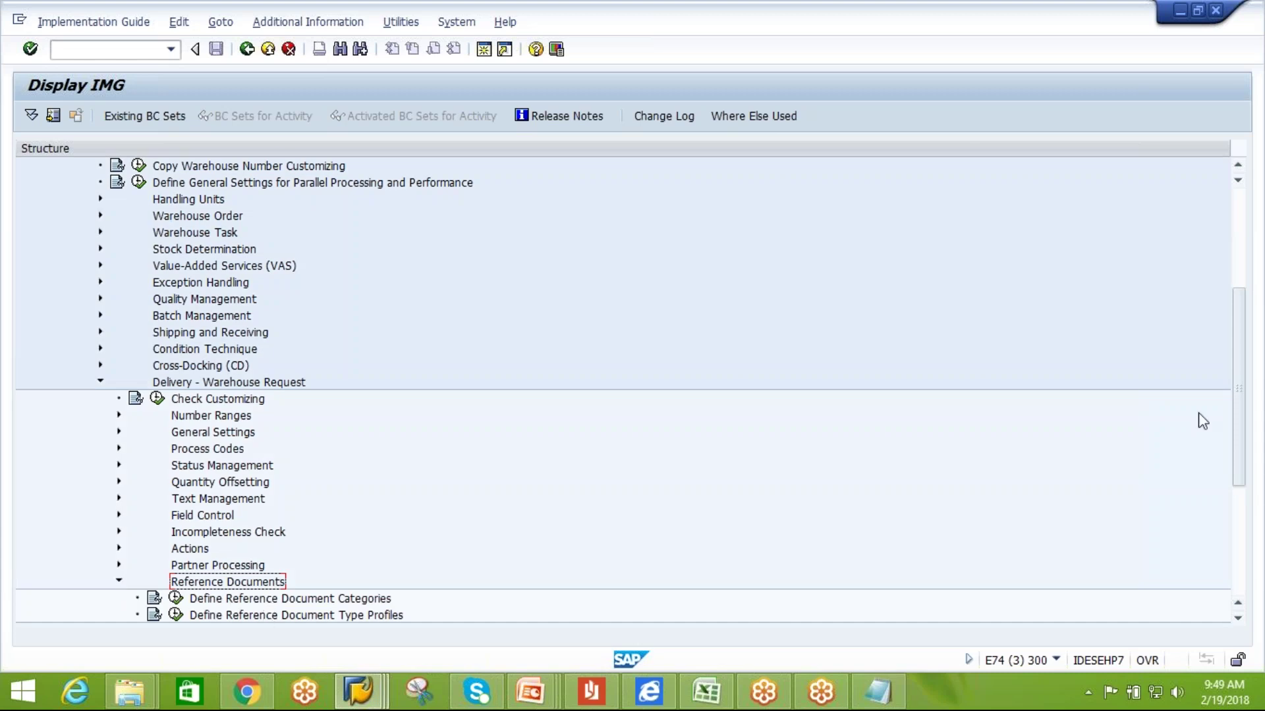
drag(1242, 369, 1243, 429)
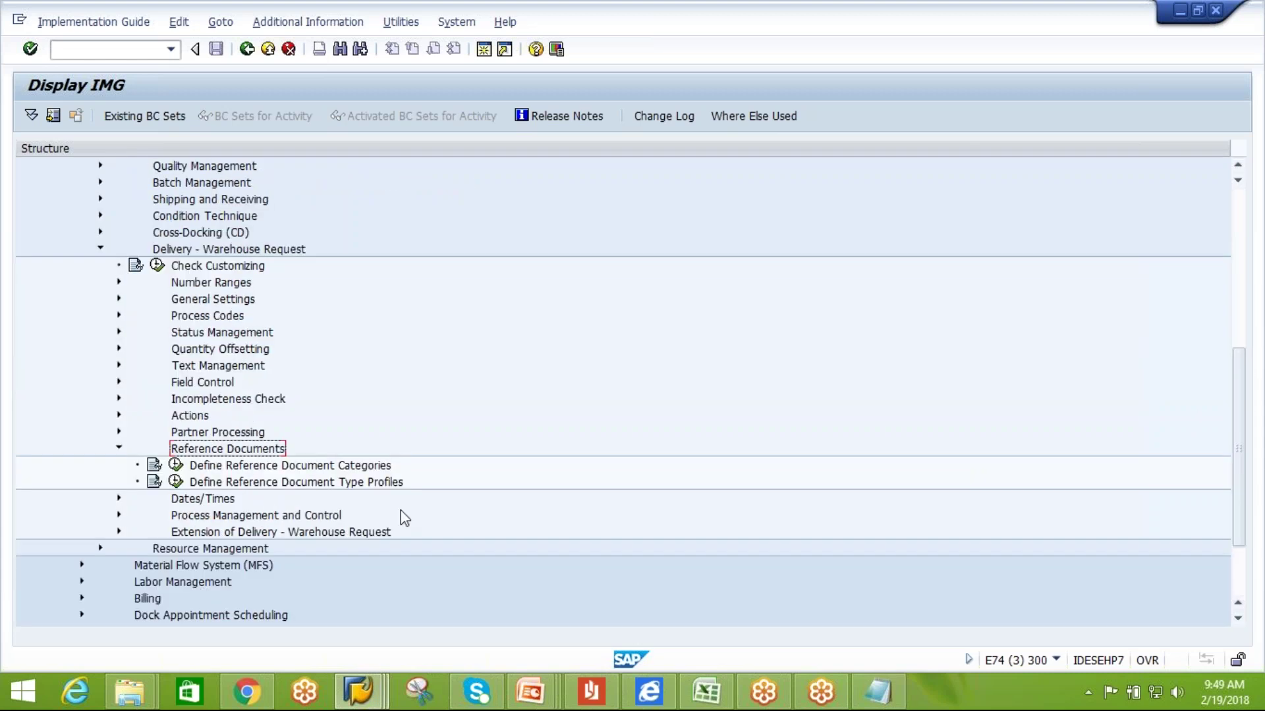
click(355, 483)
click(176, 481)
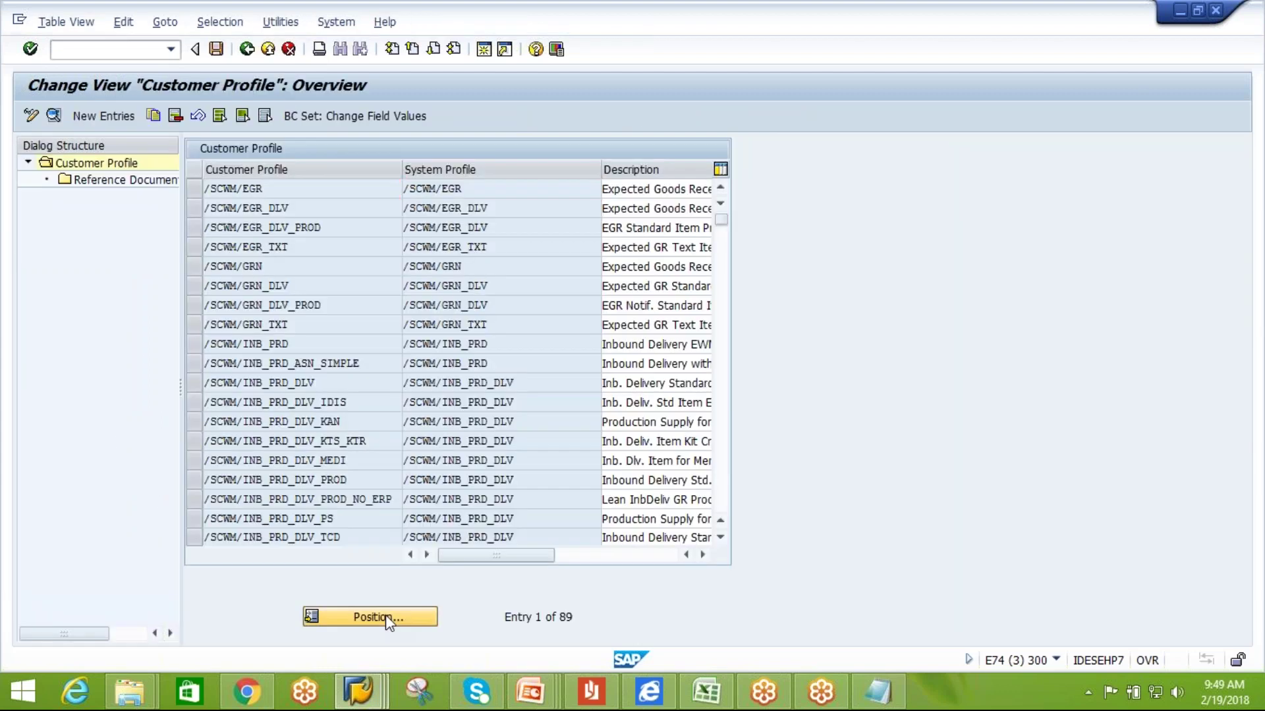
click(386, 617)
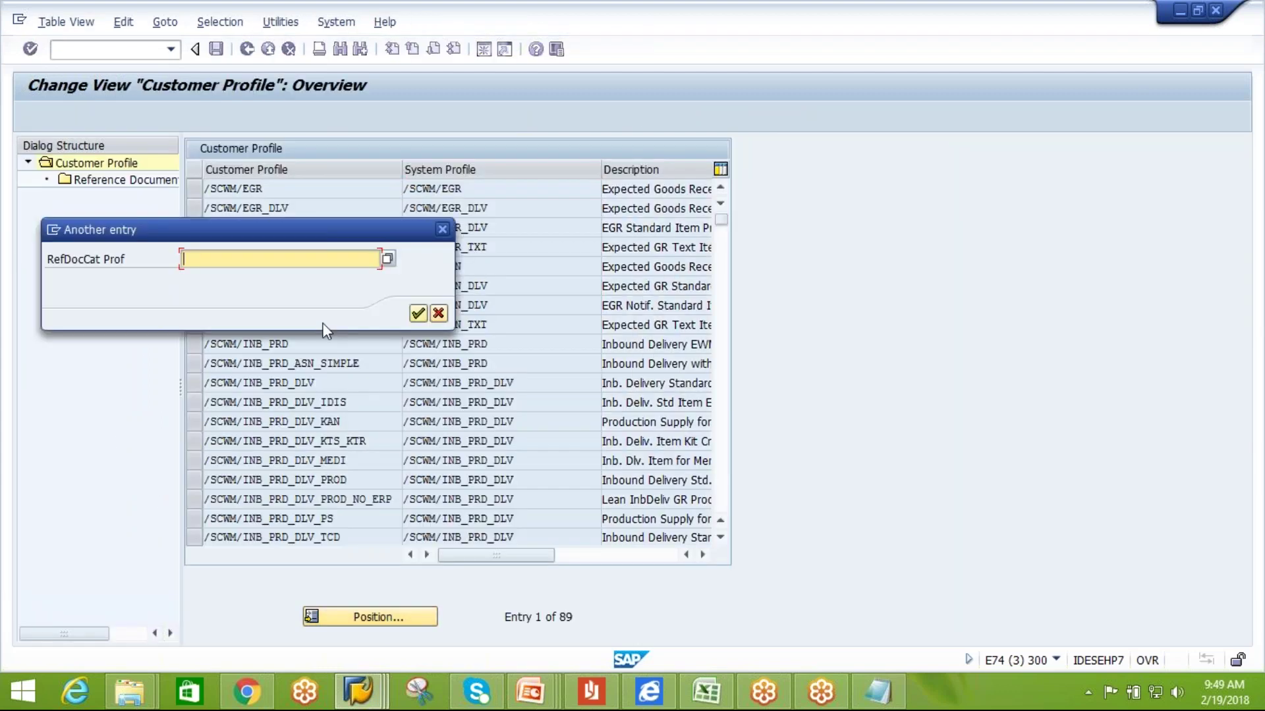
text(/SCWM/INB_REQ)
click(418, 313)
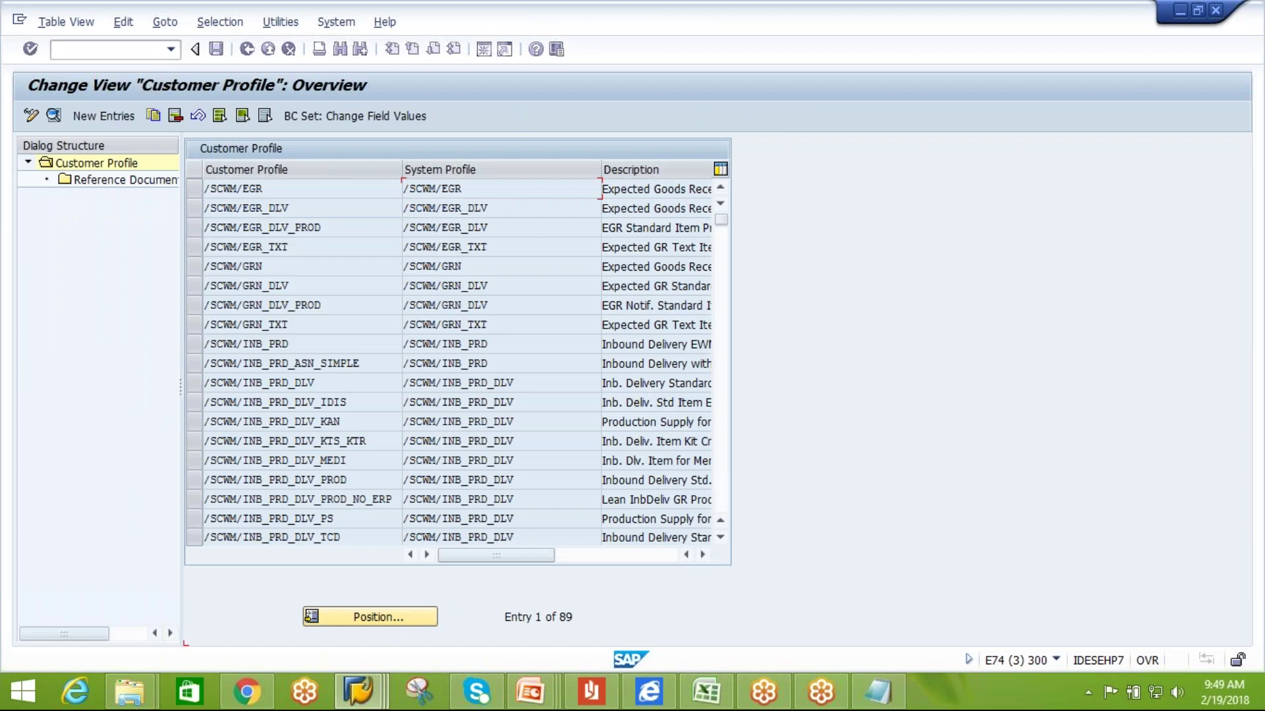
click(201, 192)
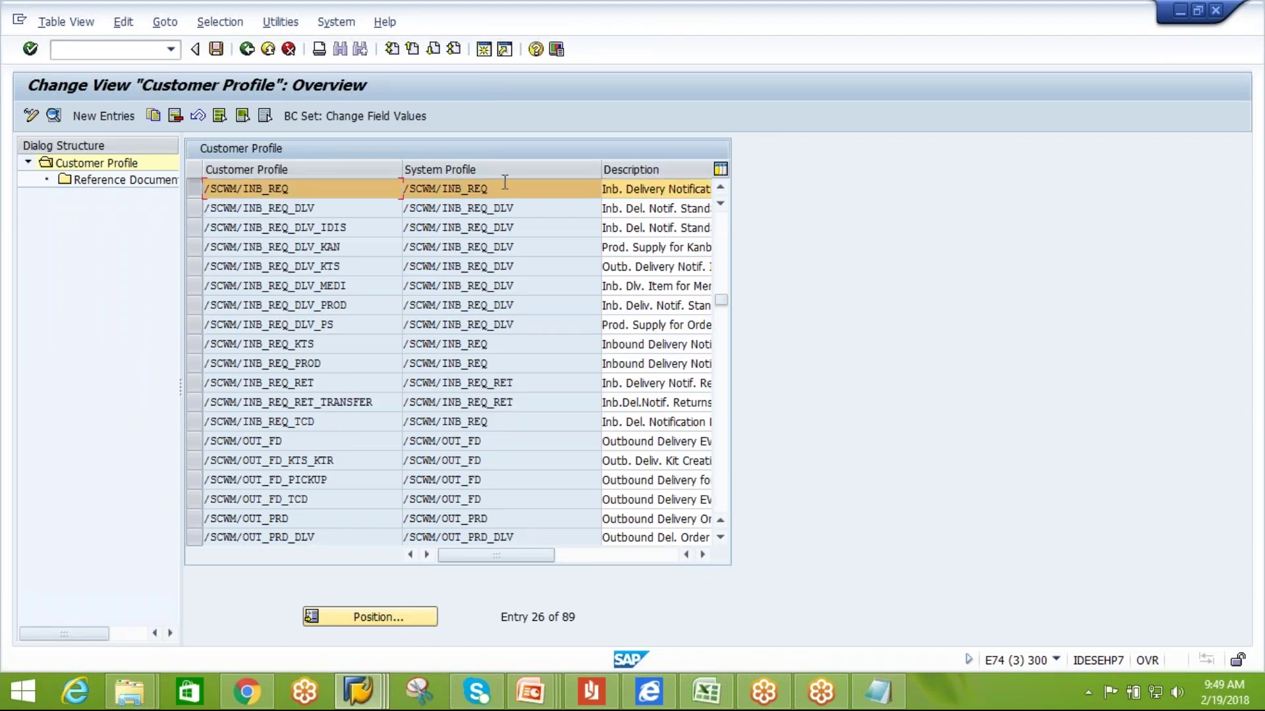
click(154, 185)
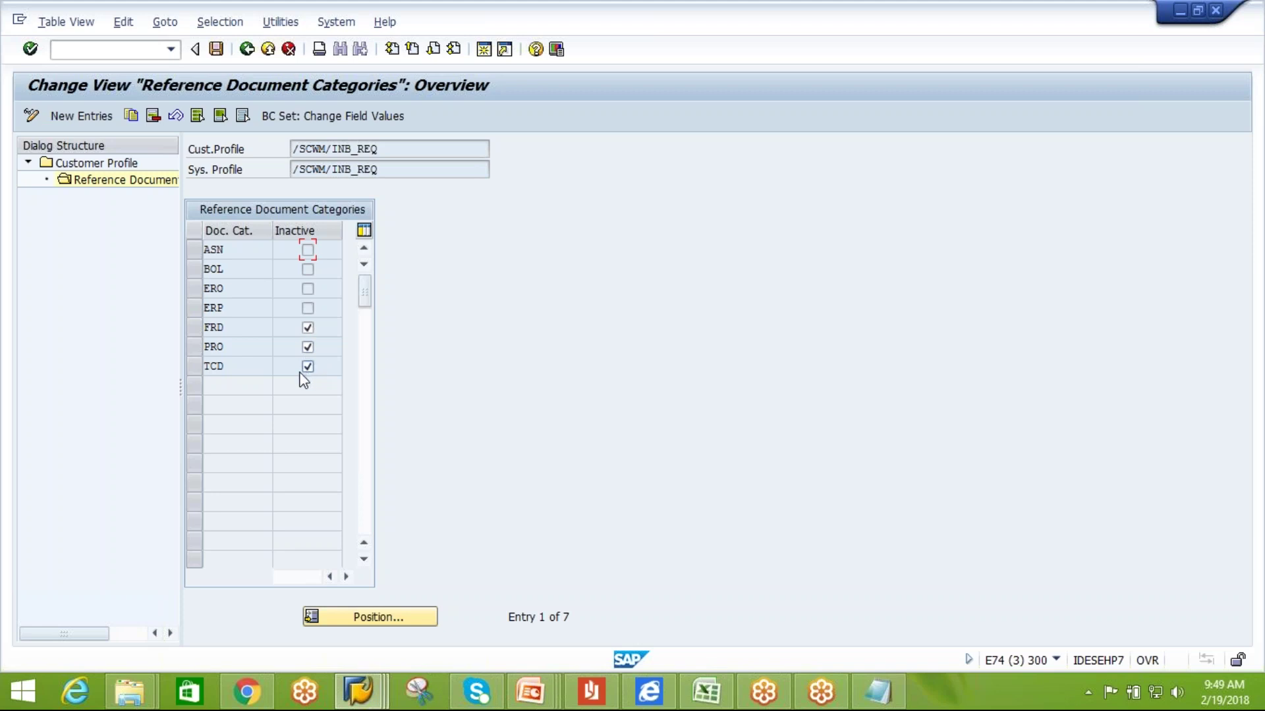
click(251, 252)
key(F3)
key(F2)
mouse_move(361, 690)
click(324, 592)
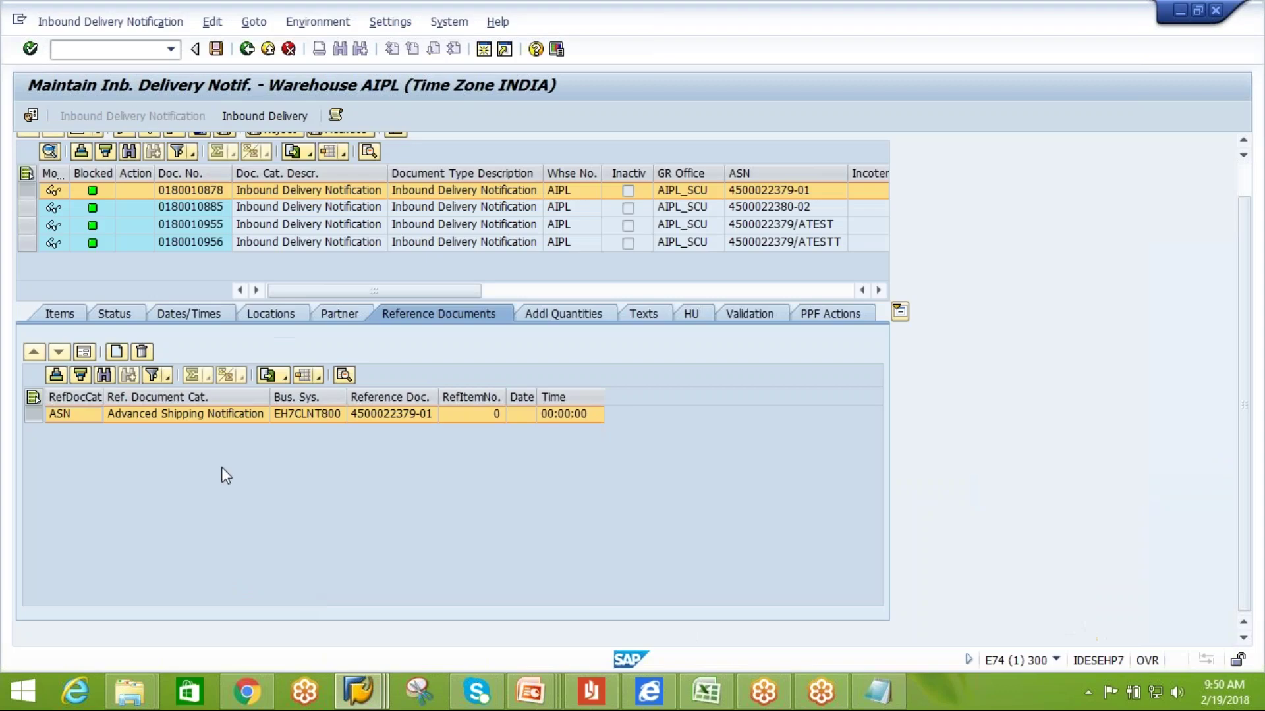
key(alt+Tab)
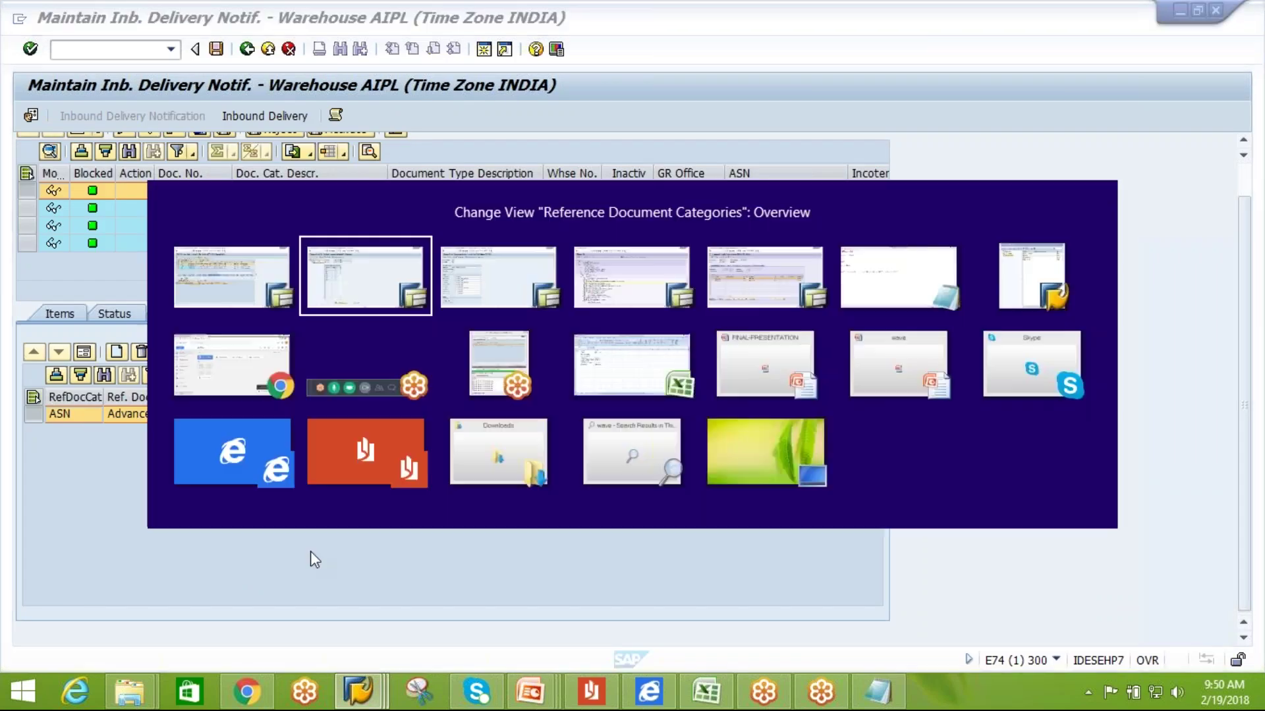
click(264, 267)
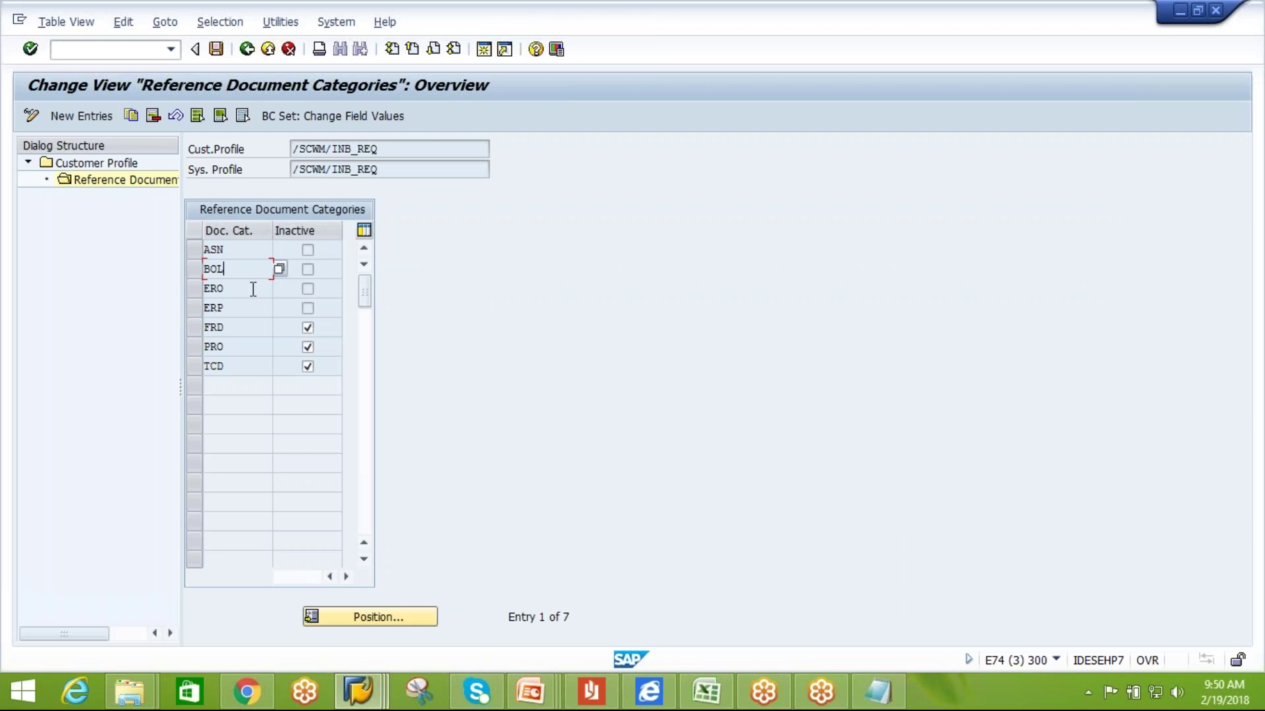
click(252, 251)
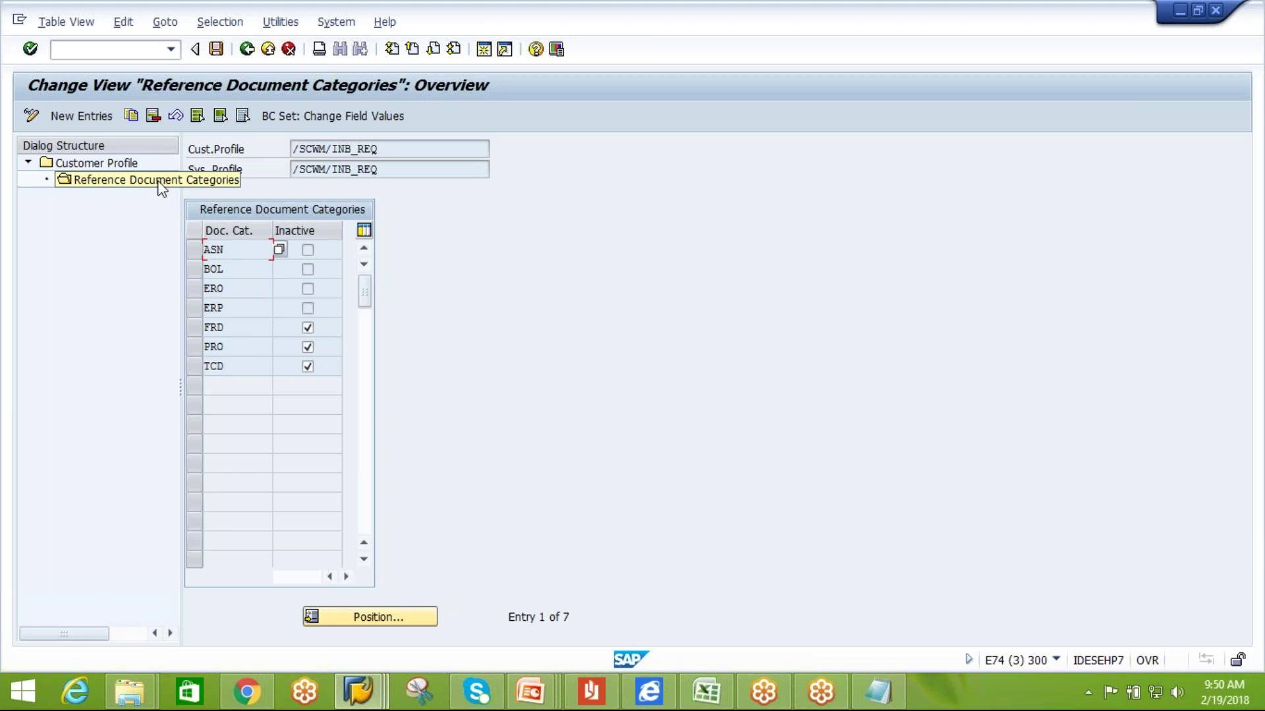
click(249, 53)
click(248, 53)
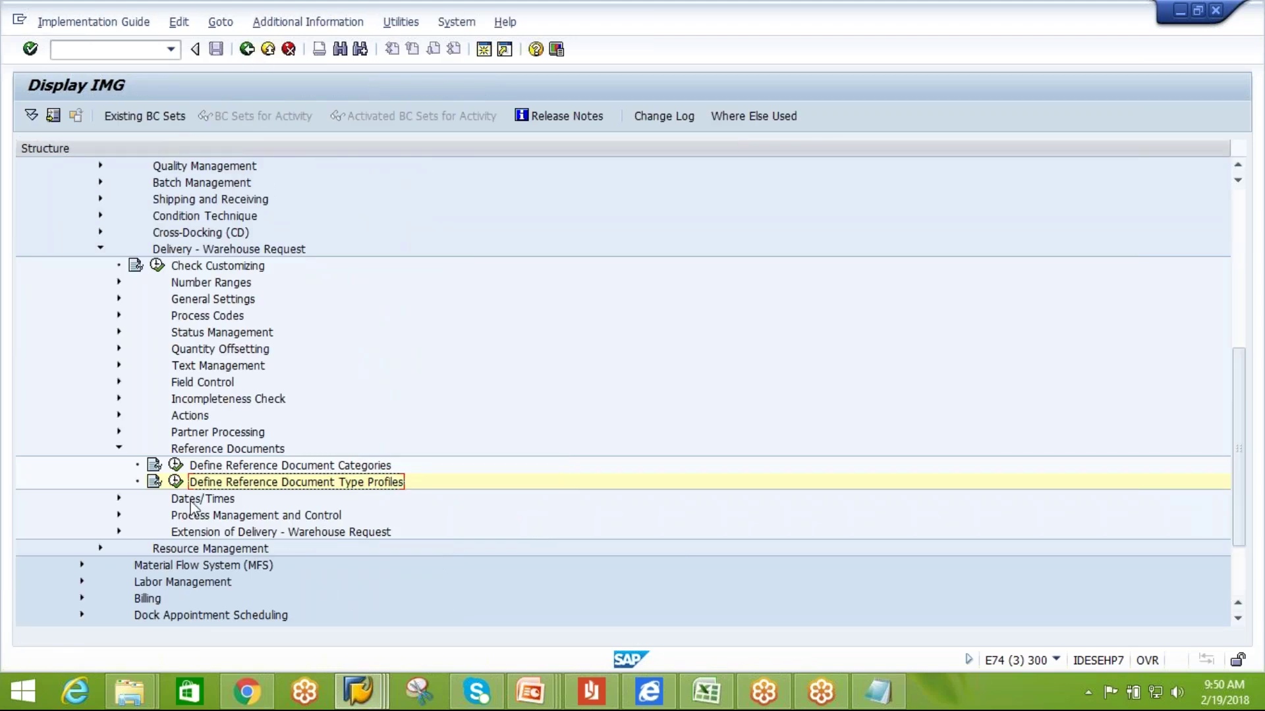
Review the ERP Document and Advanced Shipping Notification categories, then return to the AIPL notifications window
click(175, 467)
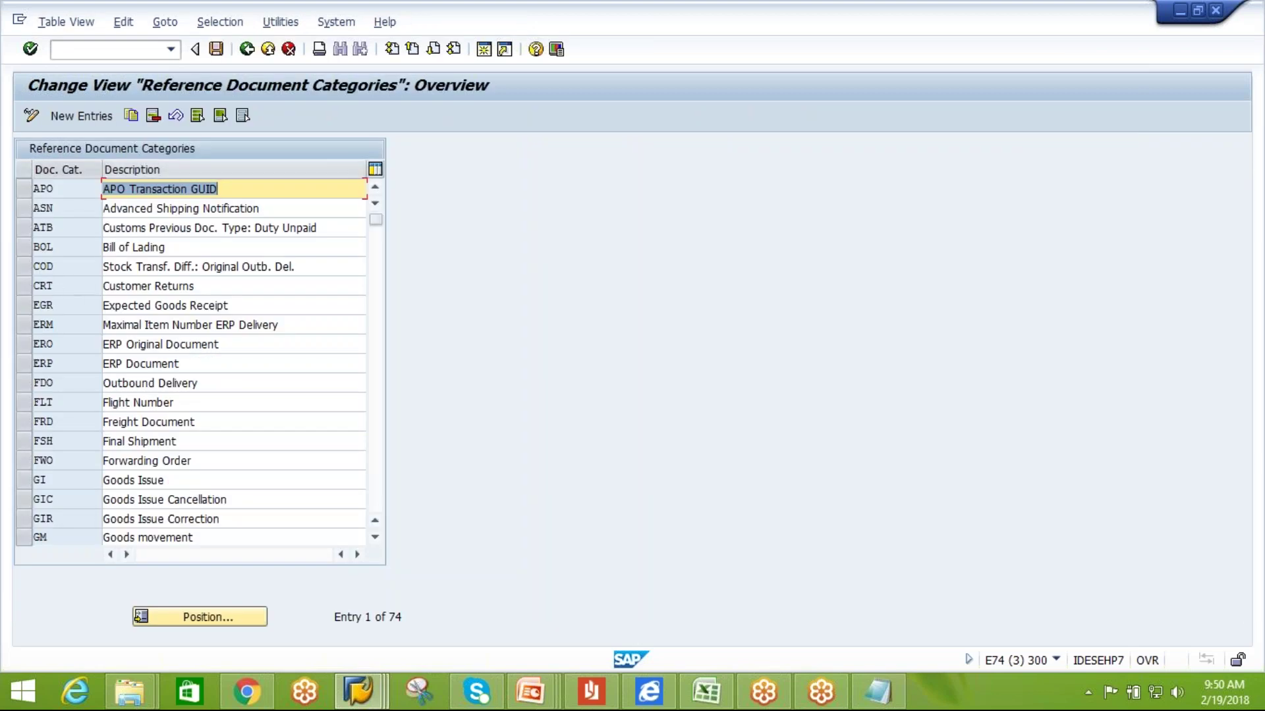
click(248, 189)
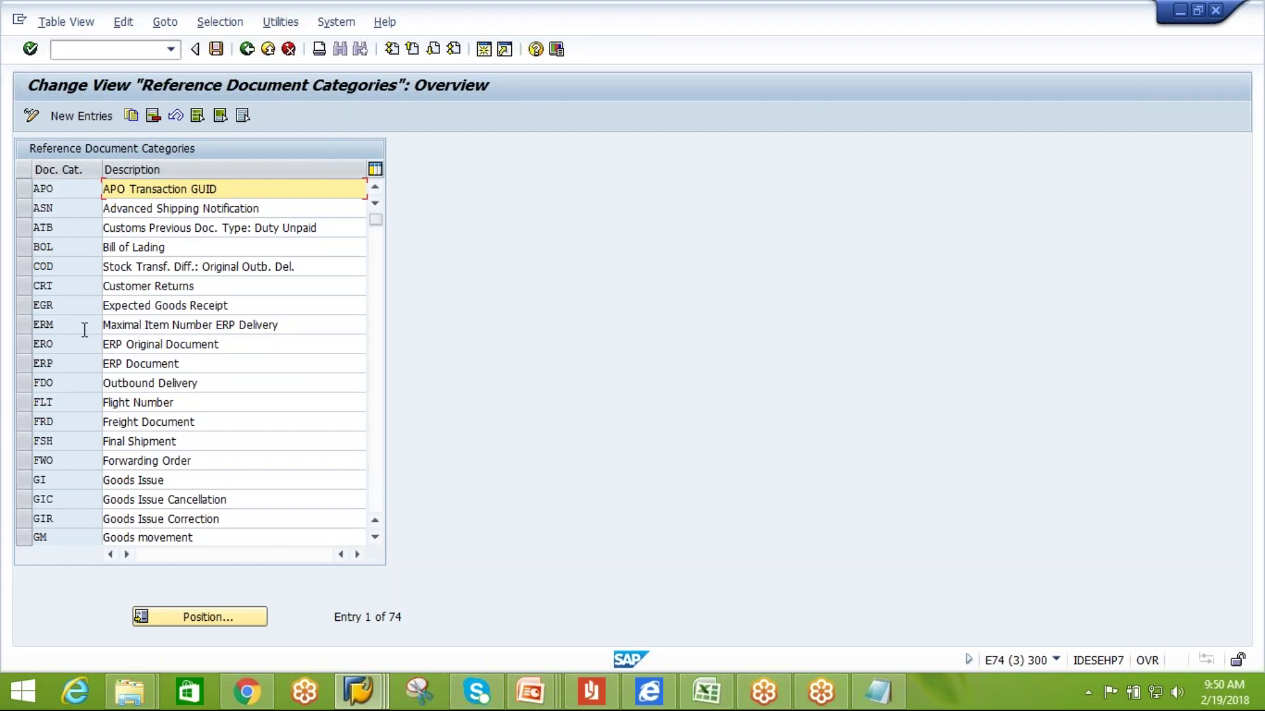
click(187, 363)
click(264, 208)
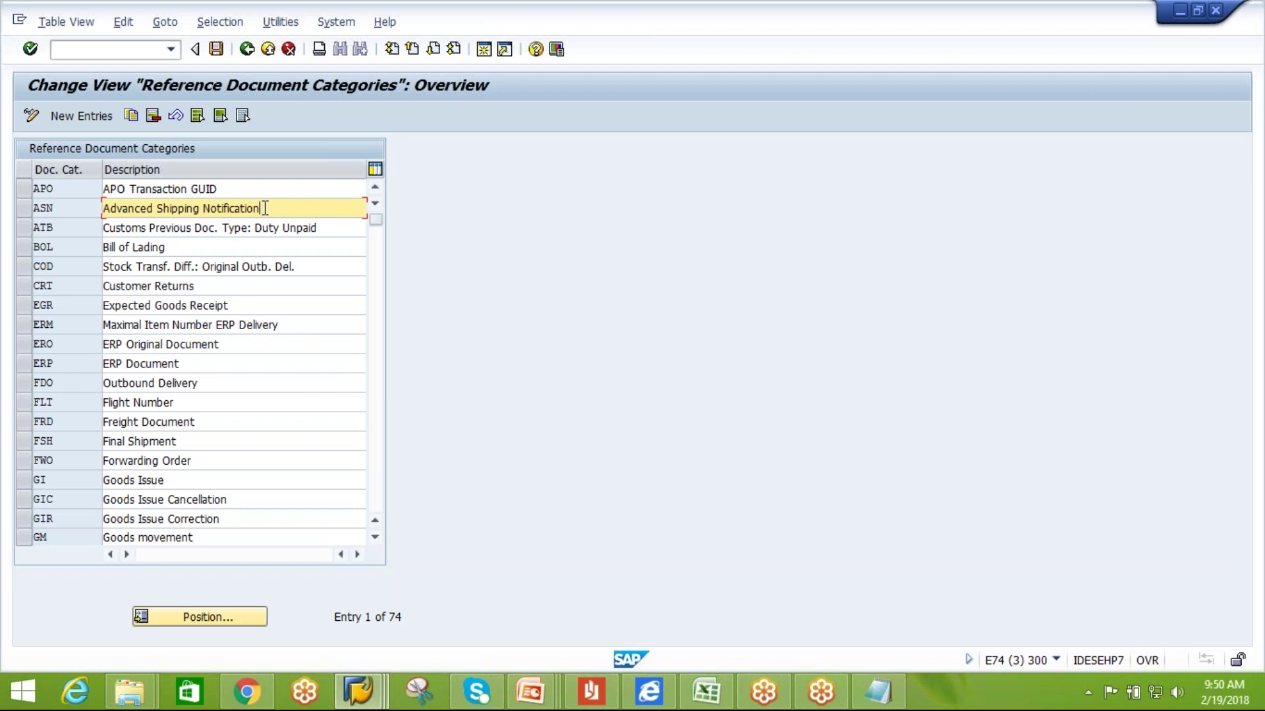
click(359, 692)
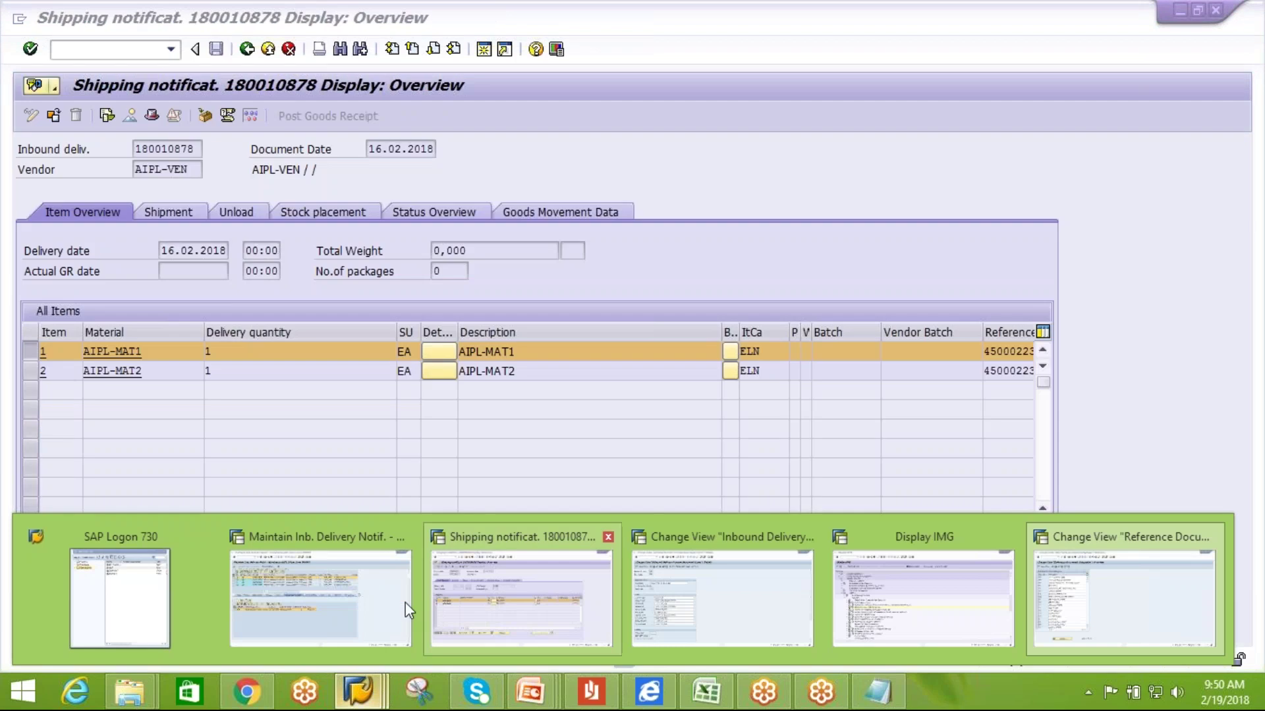
click(396, 602)
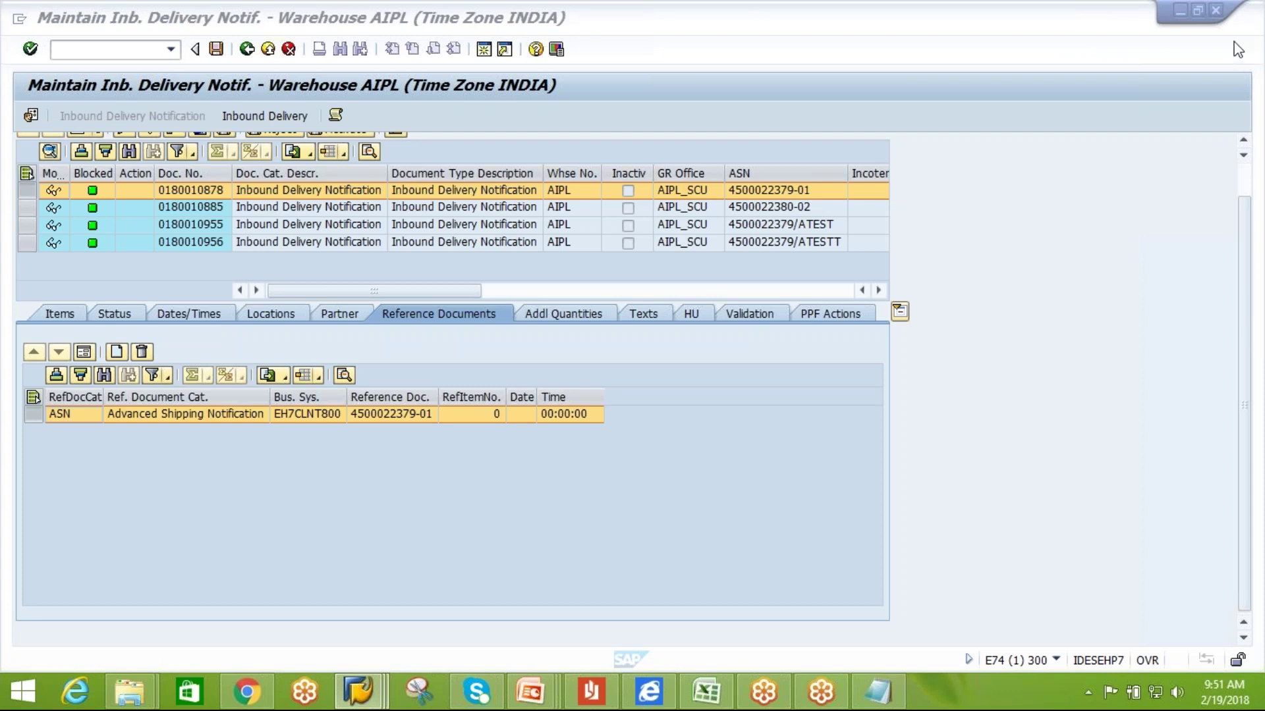
click(478, 468)
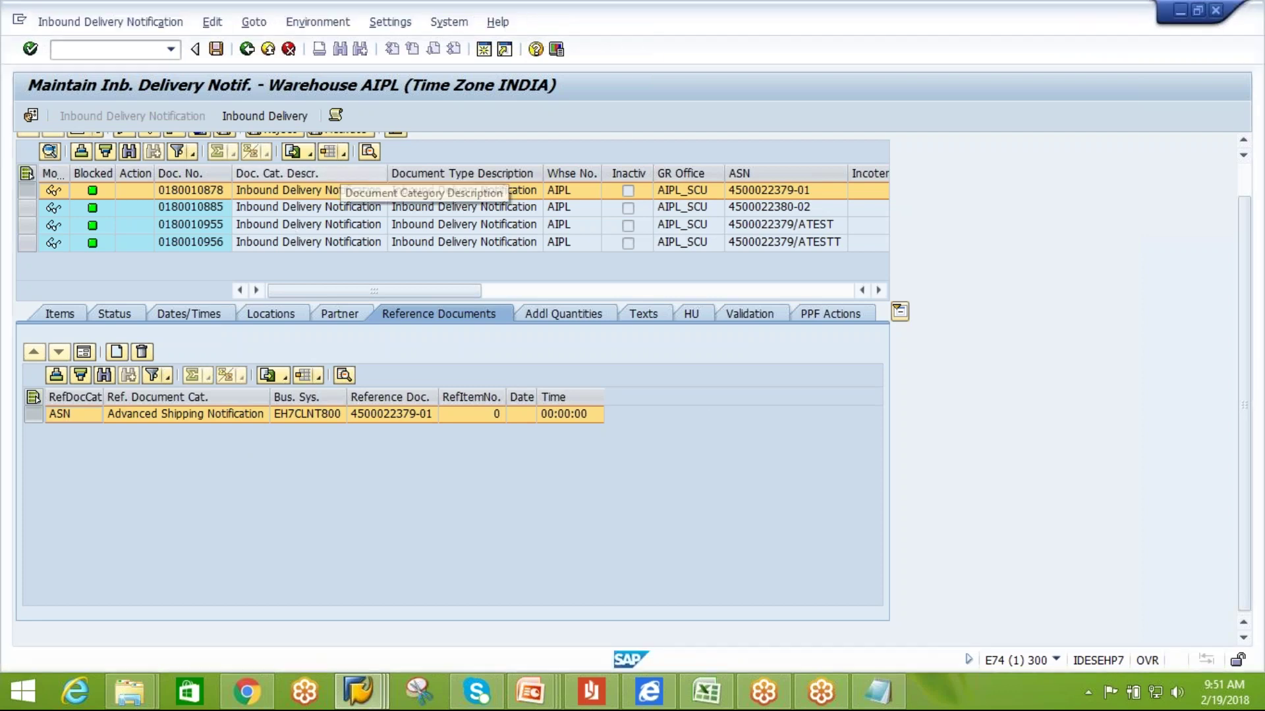
scroll(1251, 238, up, 2)
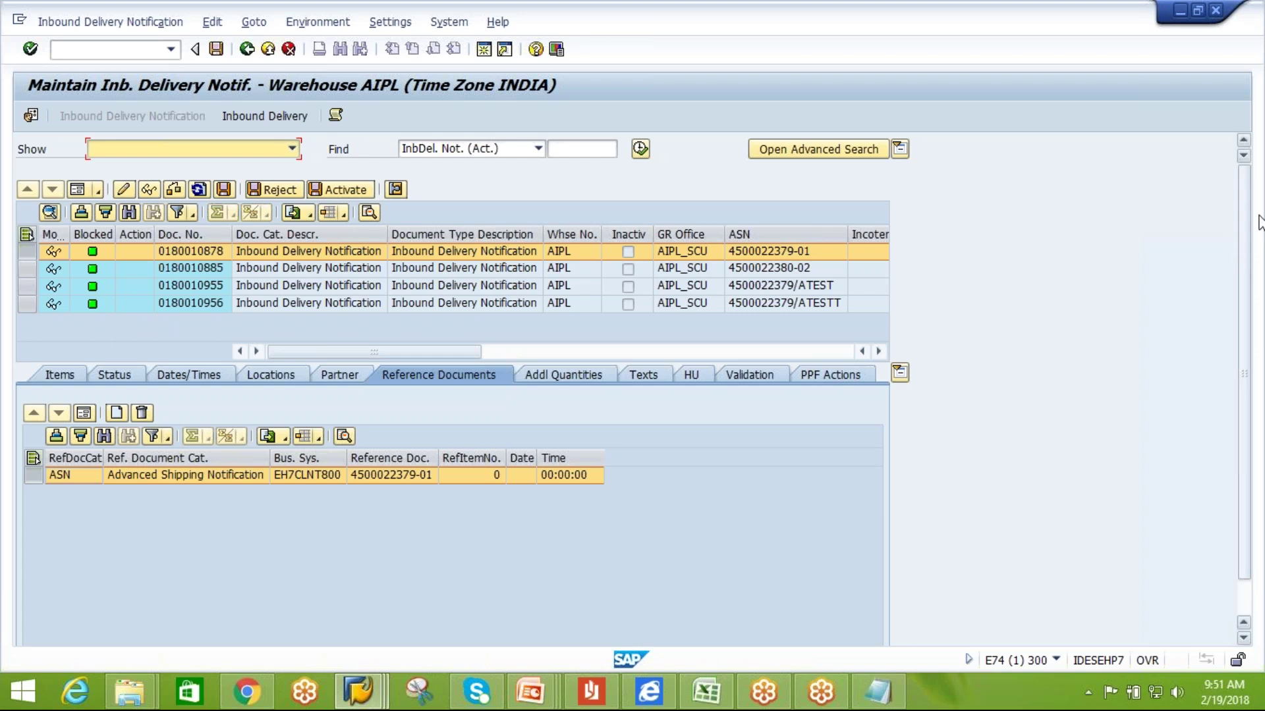
drag(1250, 266, 1250, 381)
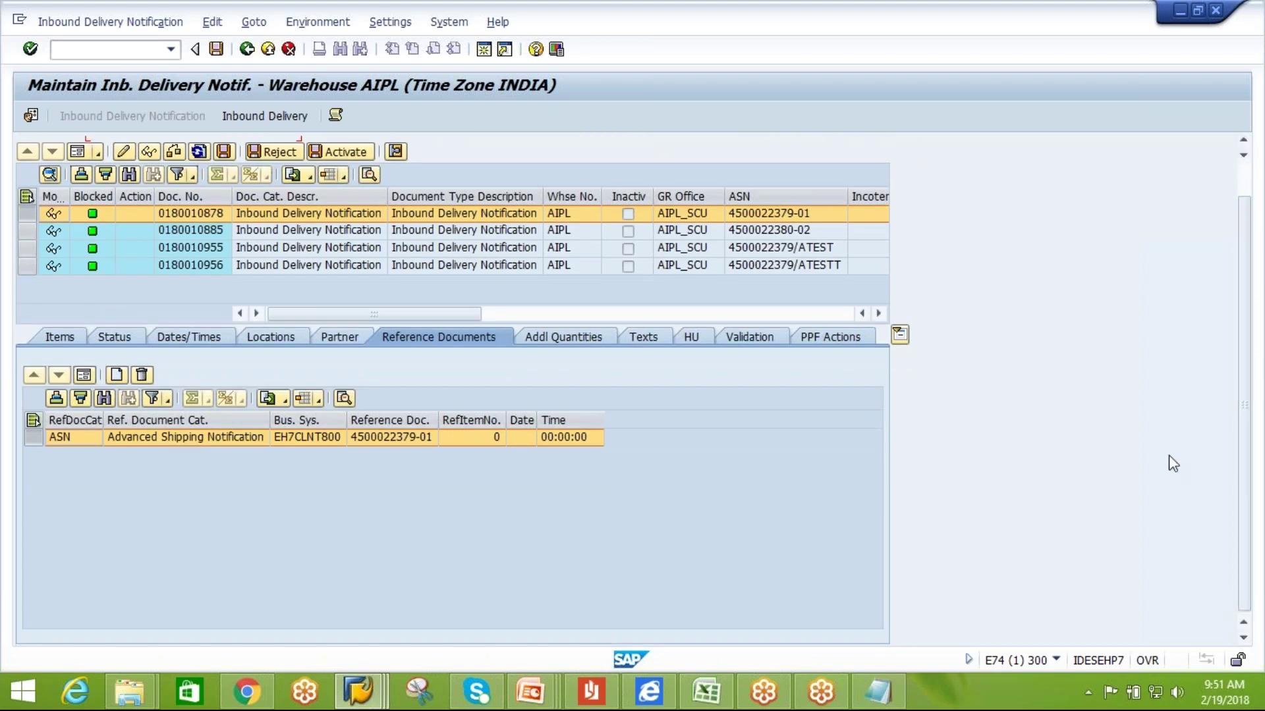
click(66, 343)
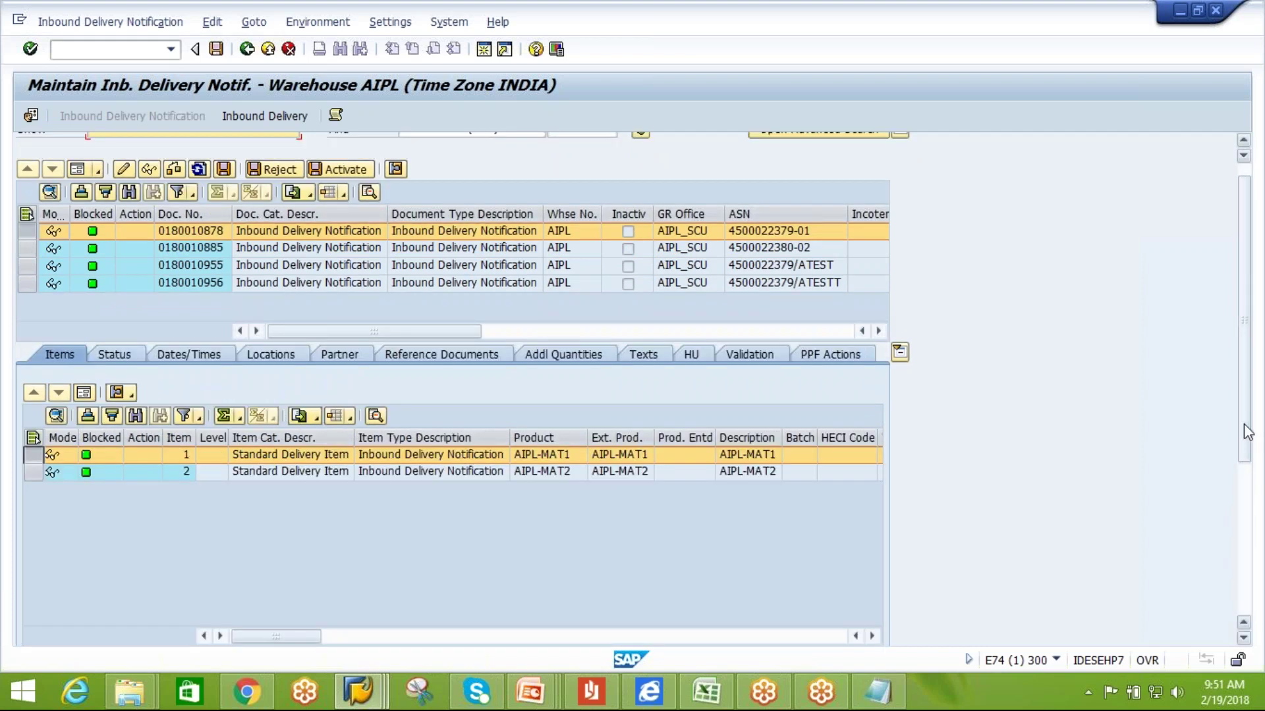
scroll(1243, 342, up, 1)
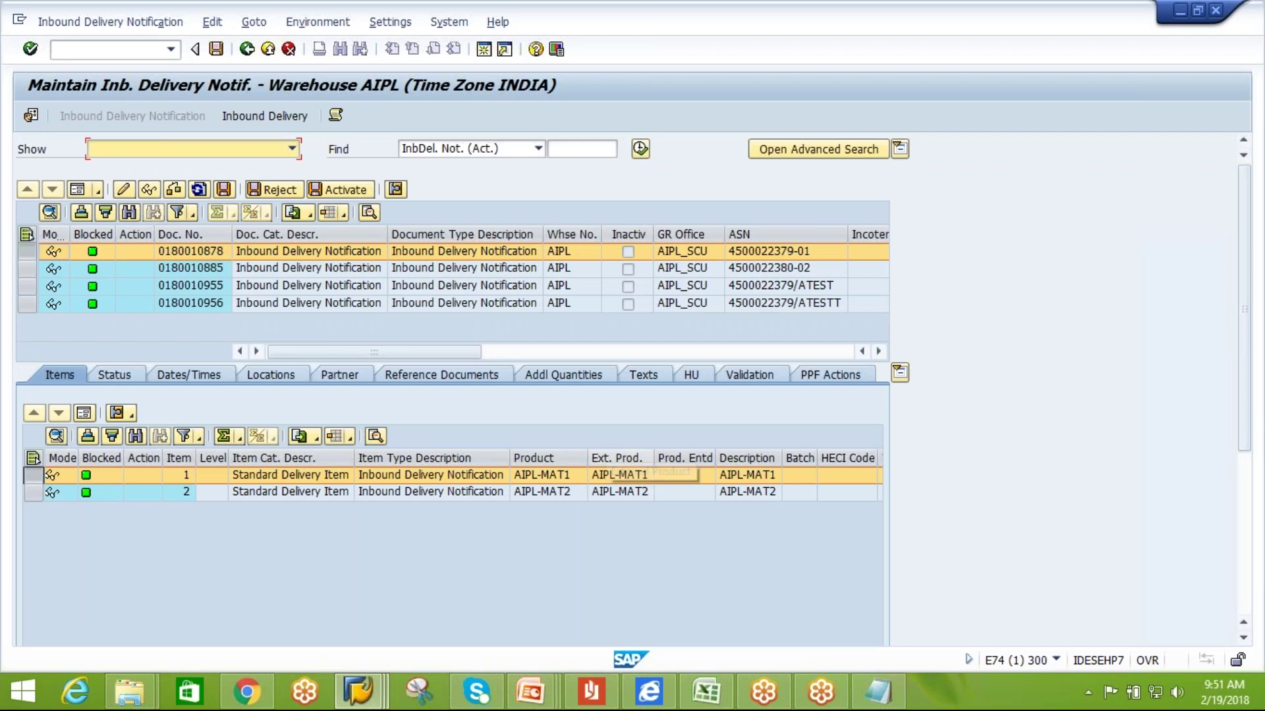
click(119, 479)
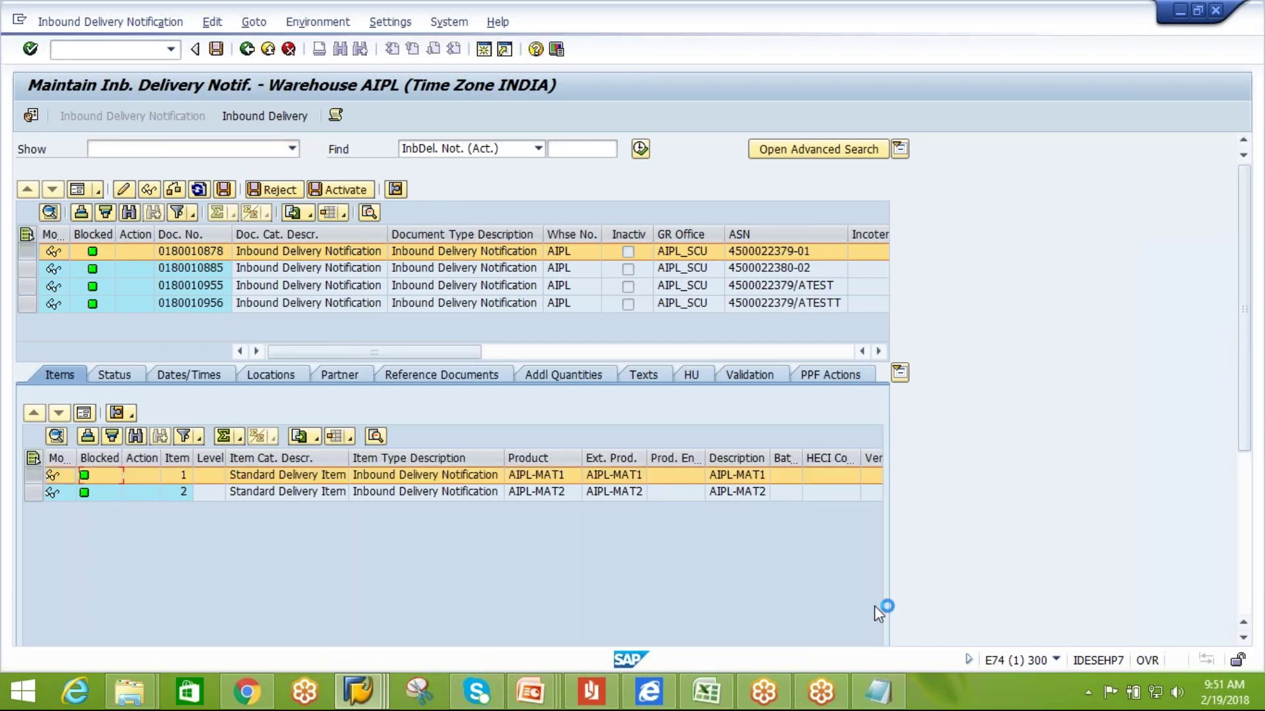
scroll(1245, 419, down, 5)
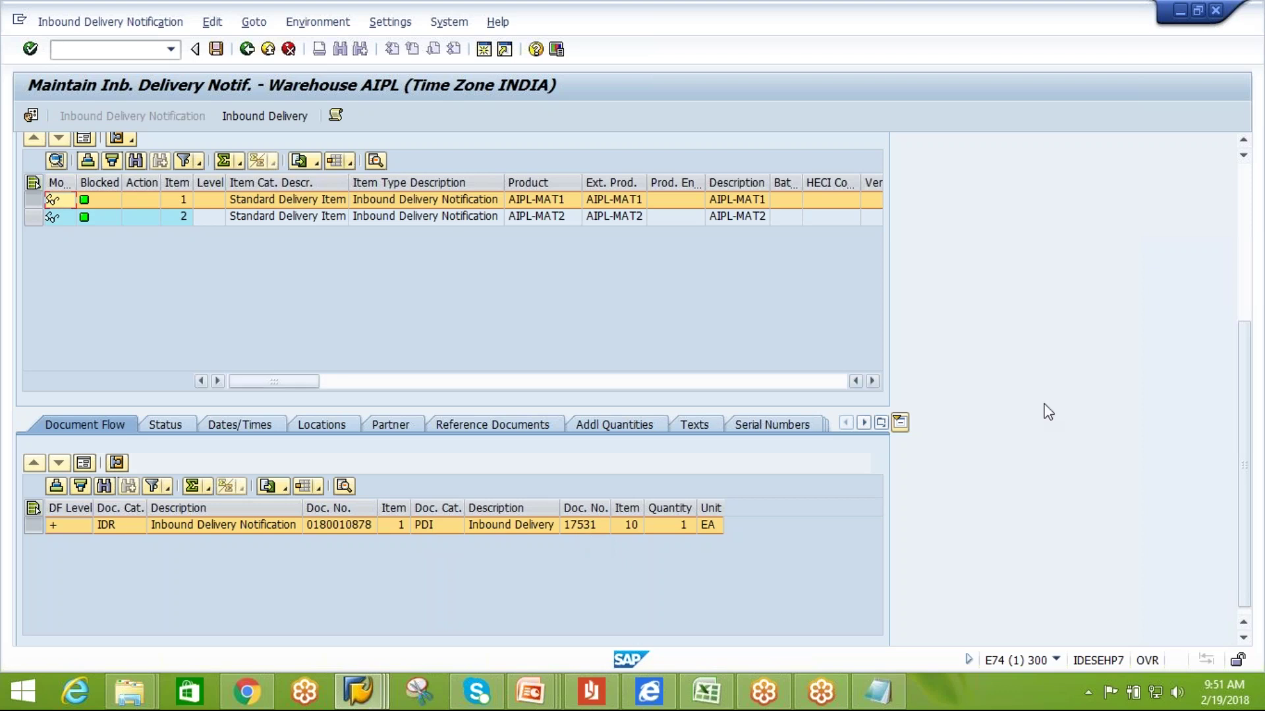
scroll(1249, 366, up, 5)
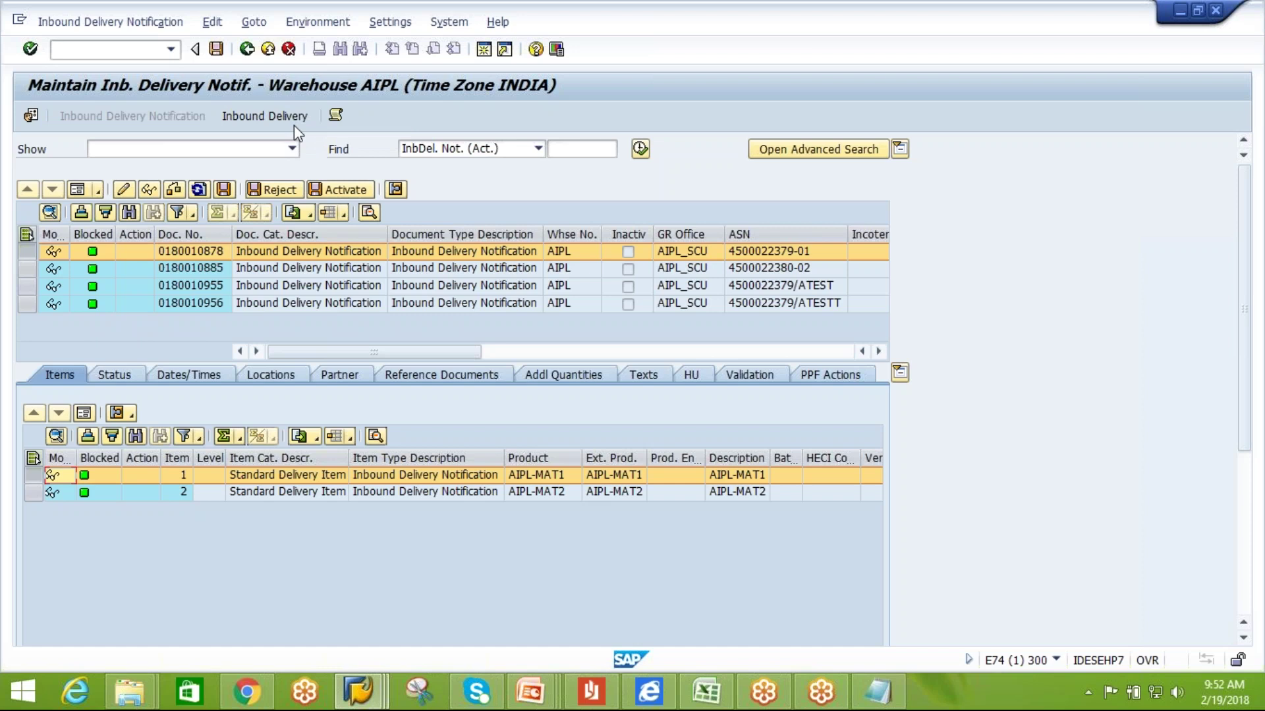
click(189, 303)
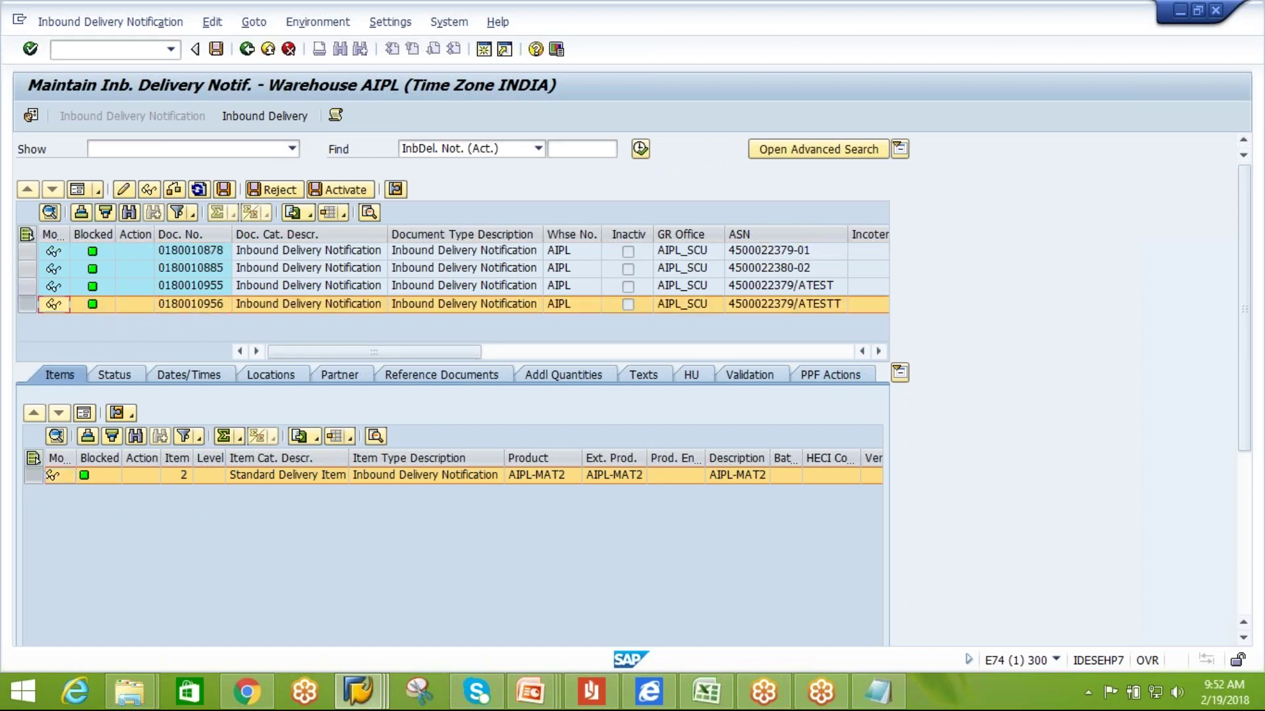
click(84, 412)
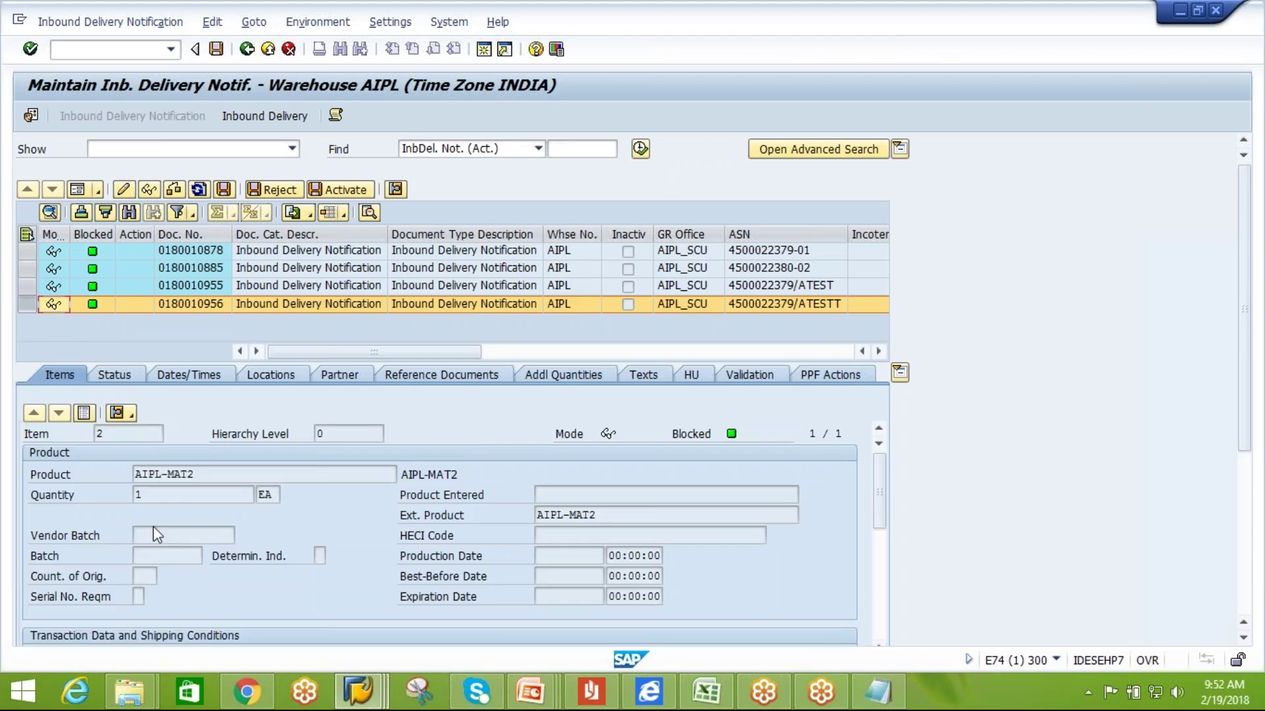
click(84, 415)
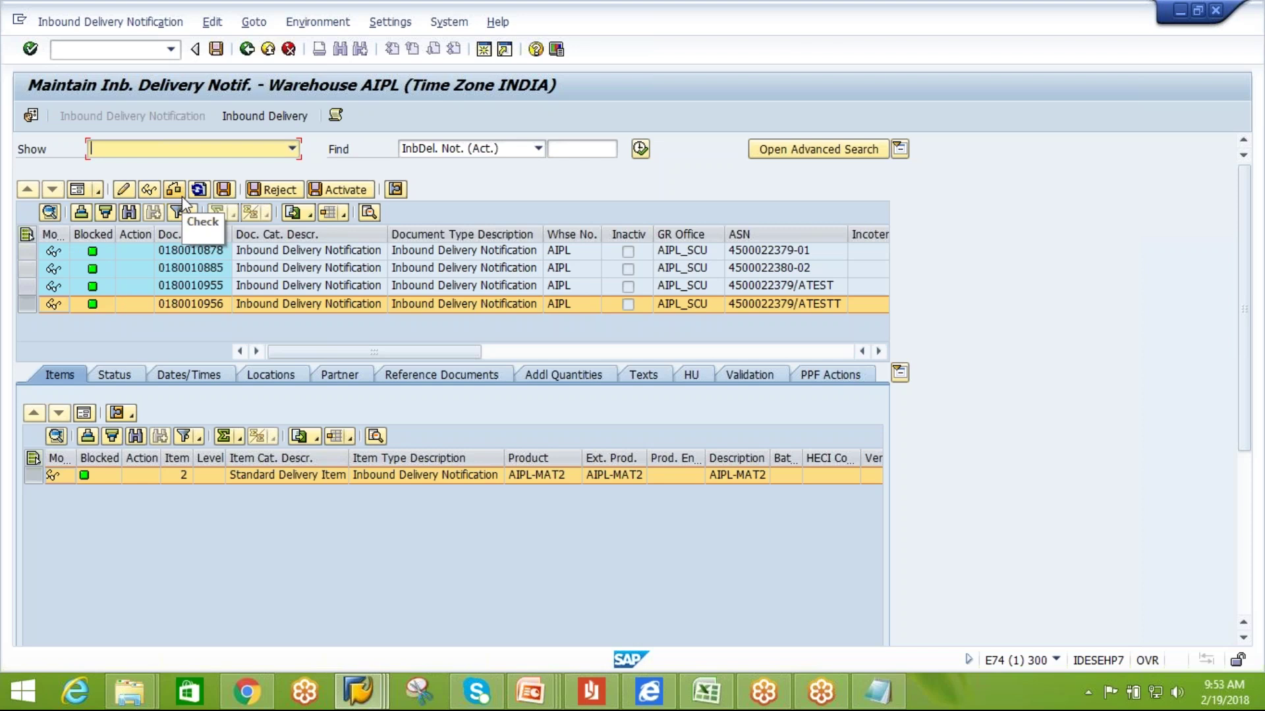
click(283, 195)
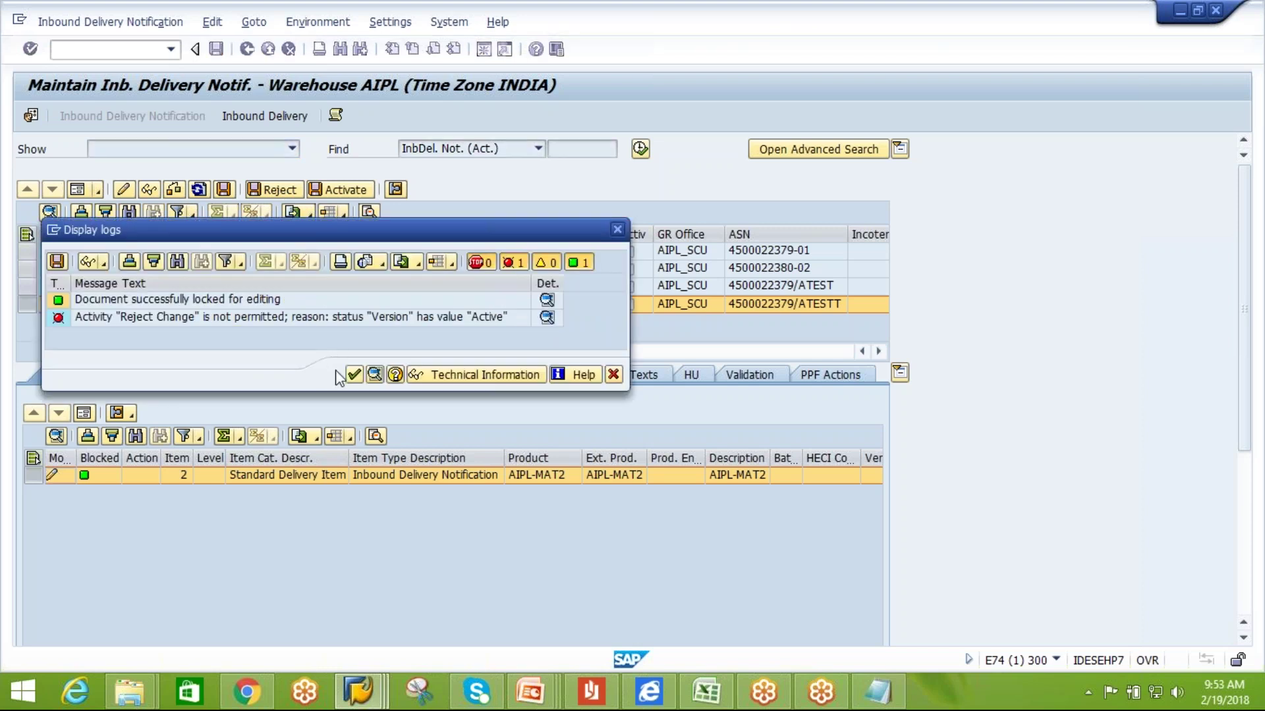
click(350, 373)
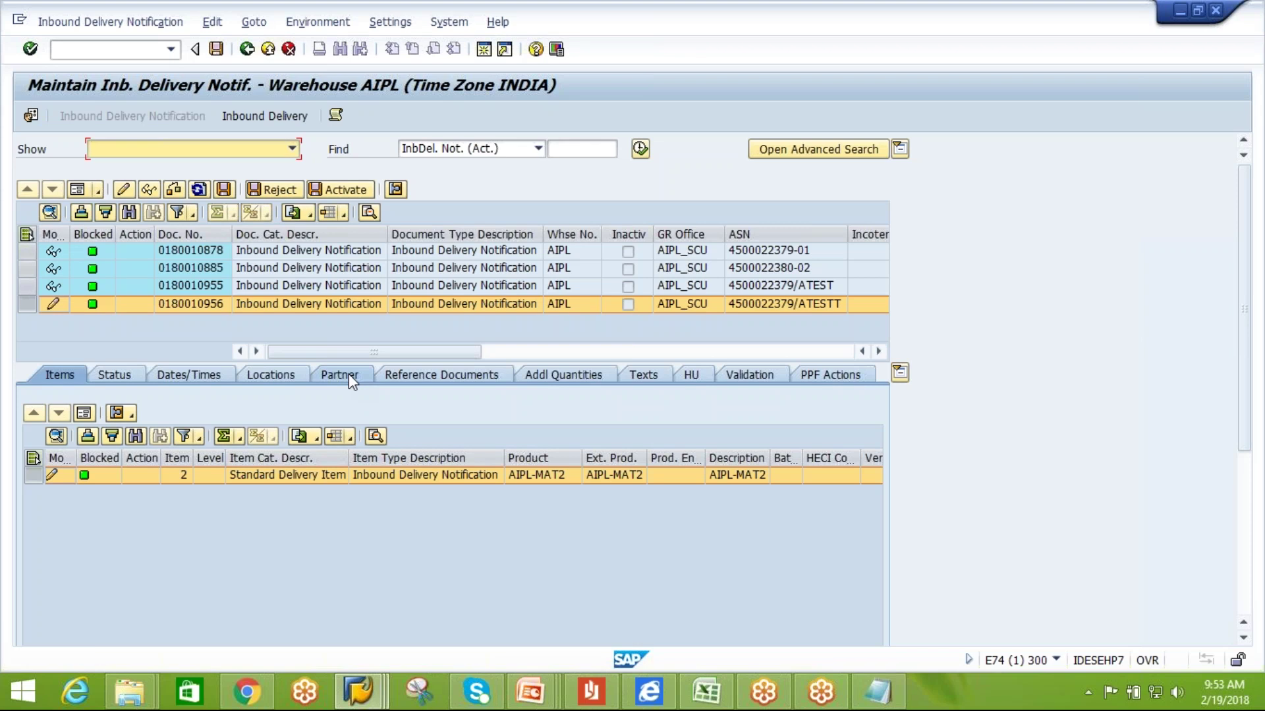
Save the unchanged notification and go back to the SAP Easy Access menu
click(223, 192)
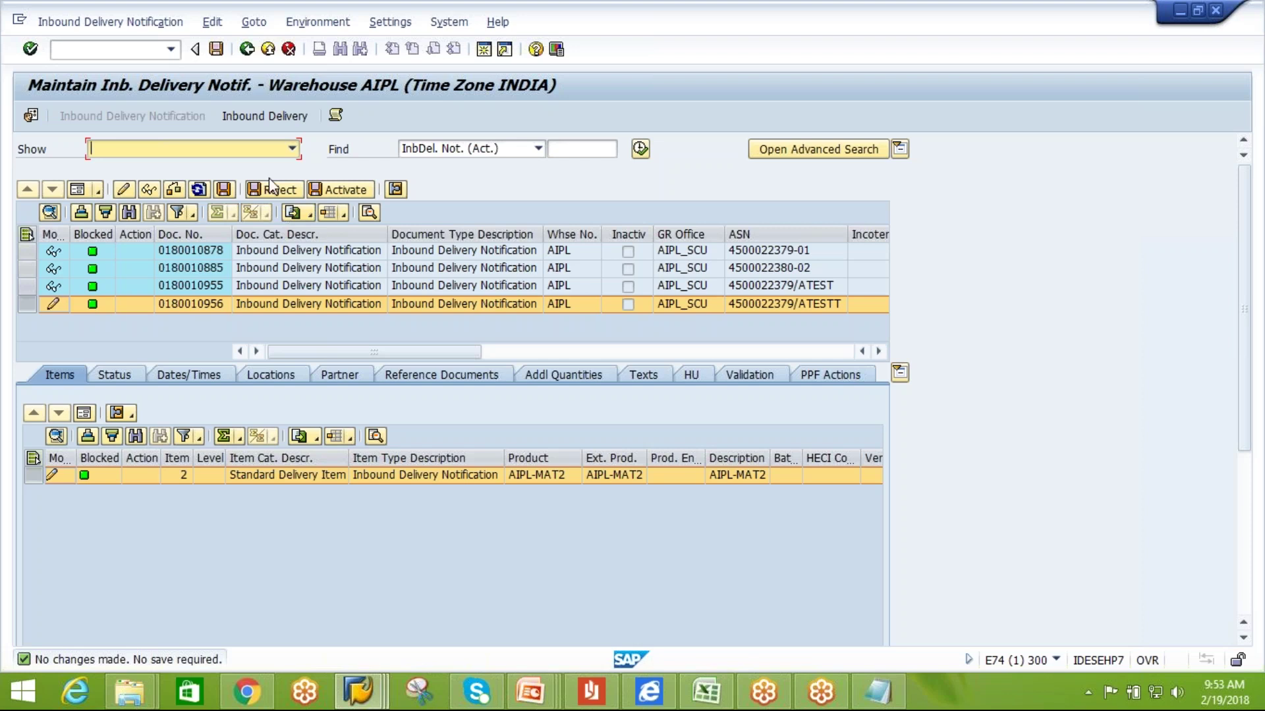
click(223, 190)
click(216, 54)
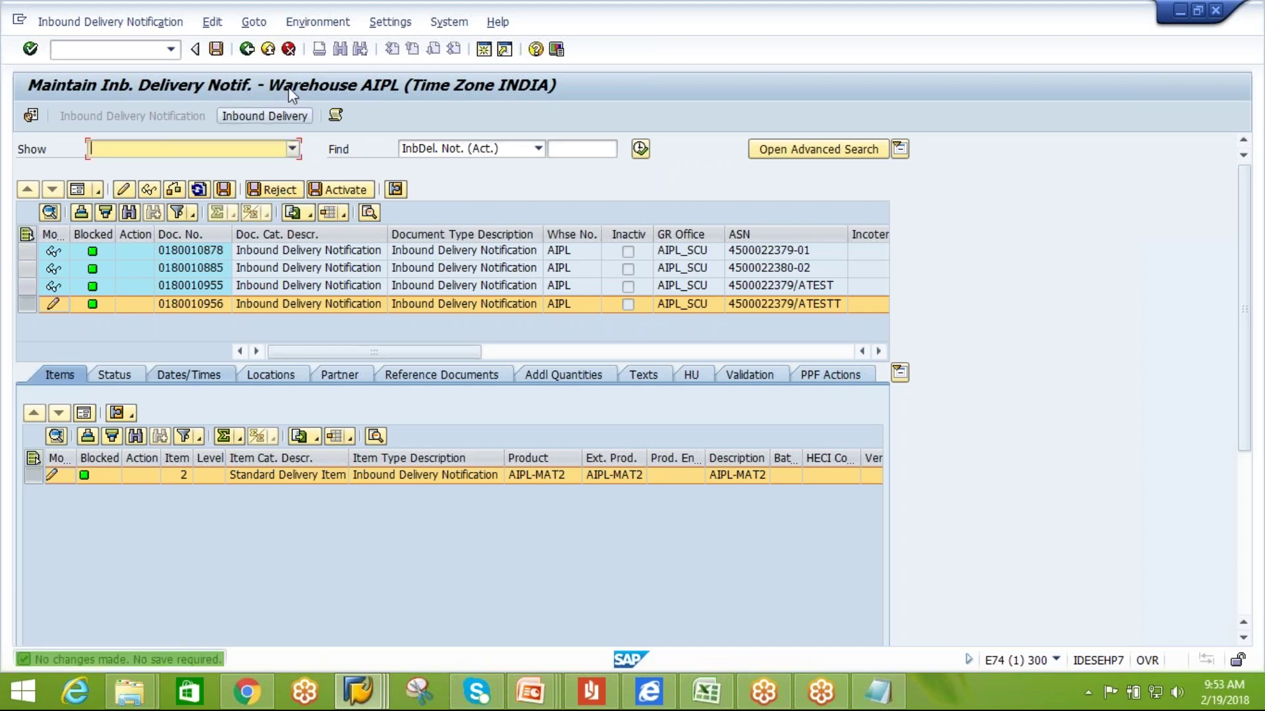
click(247, 50)
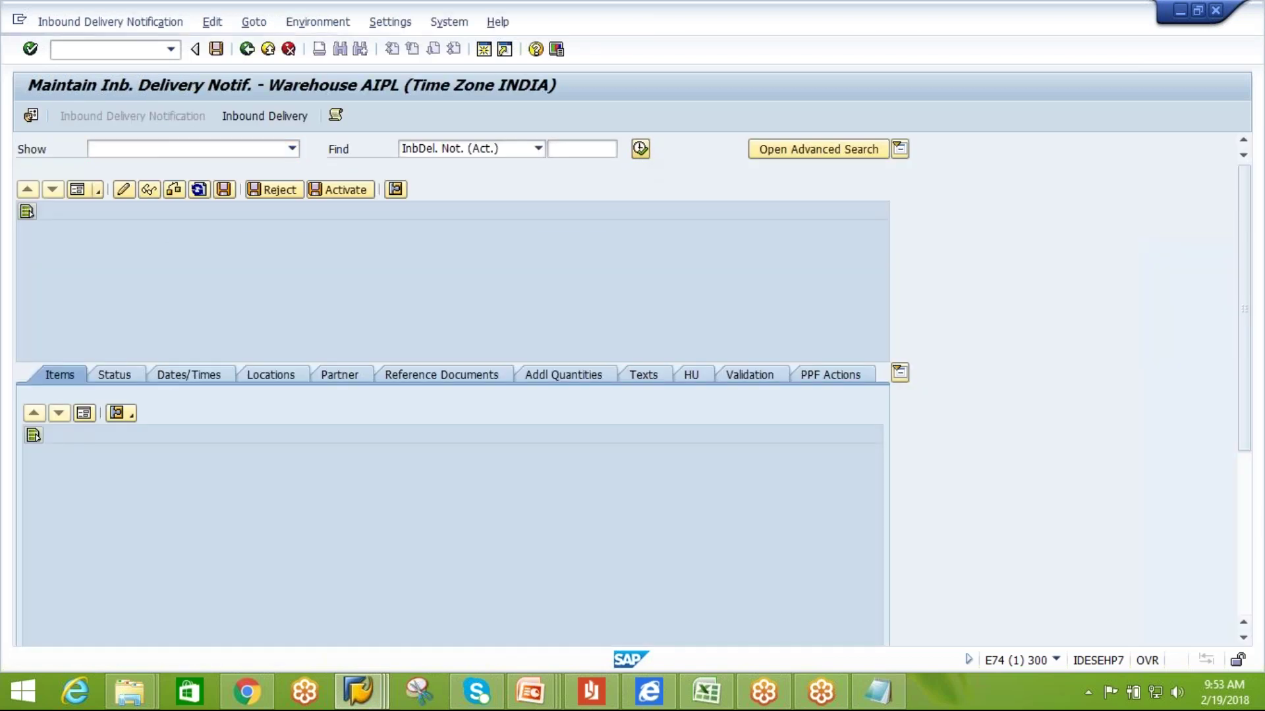
Rerun /SCWM/IDN, continuing the search despite unspecific parameters
click(640, 148)
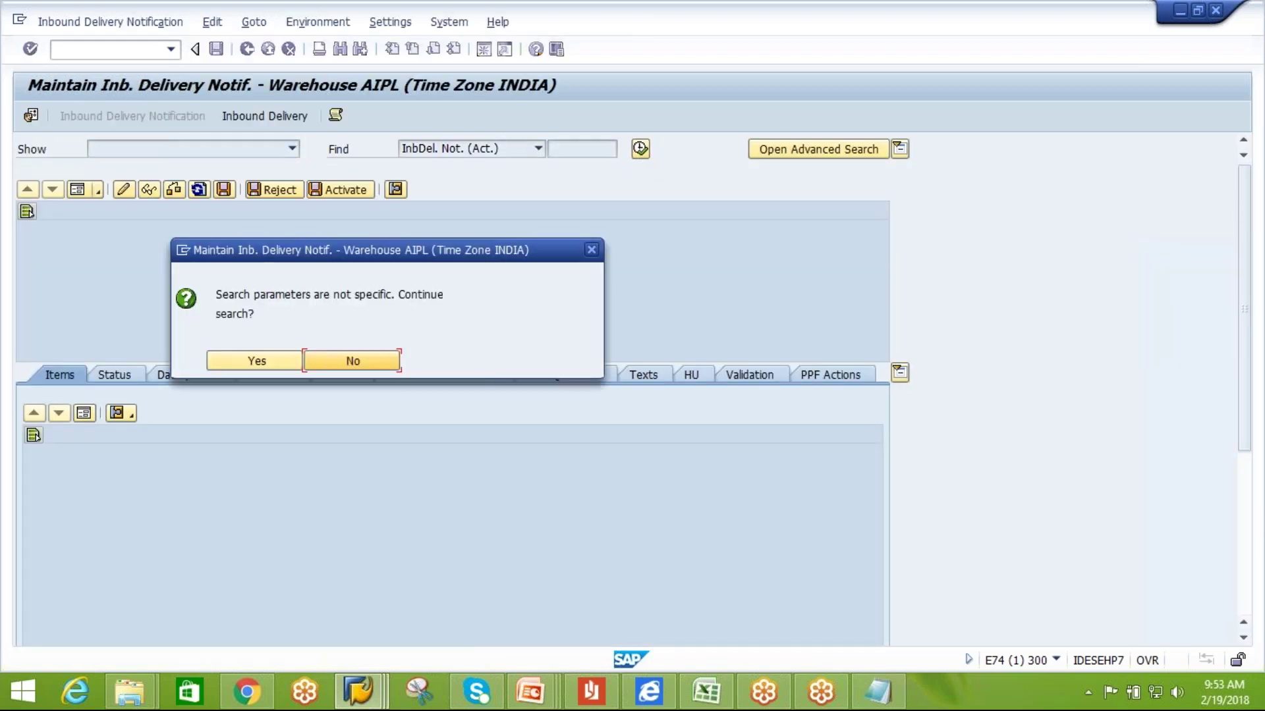
click(257, 361)
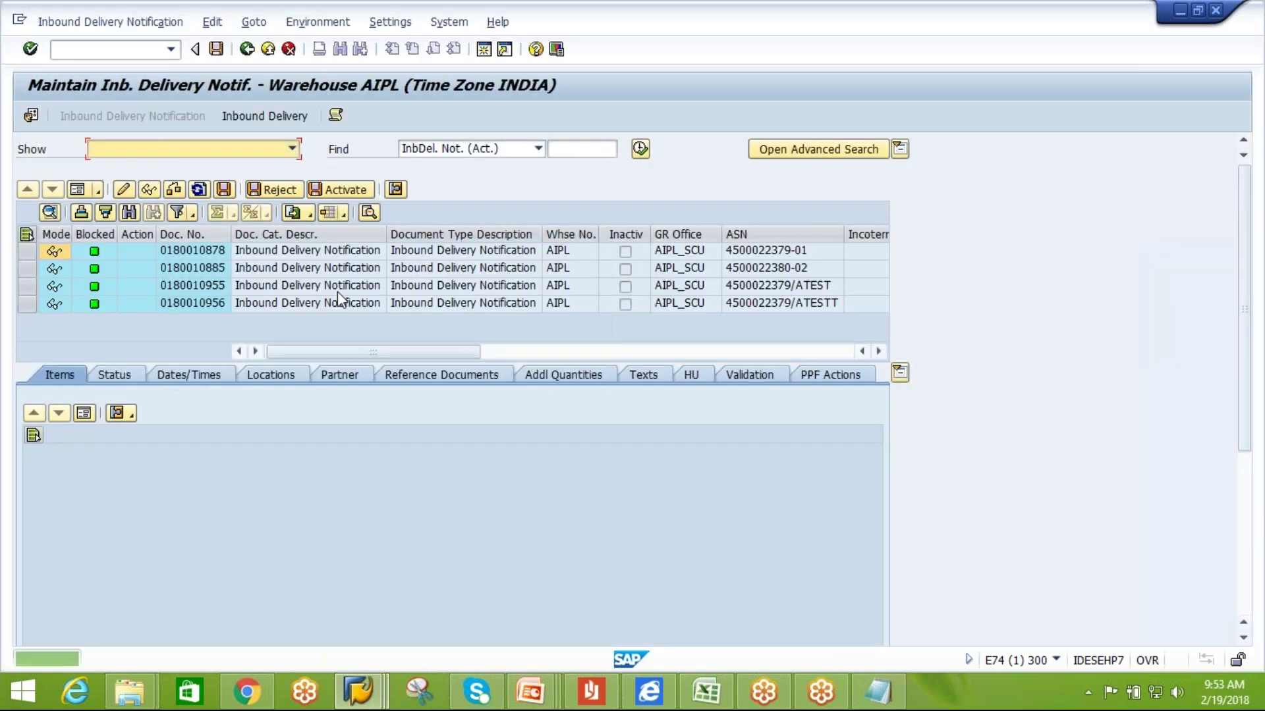
click(207, 304)
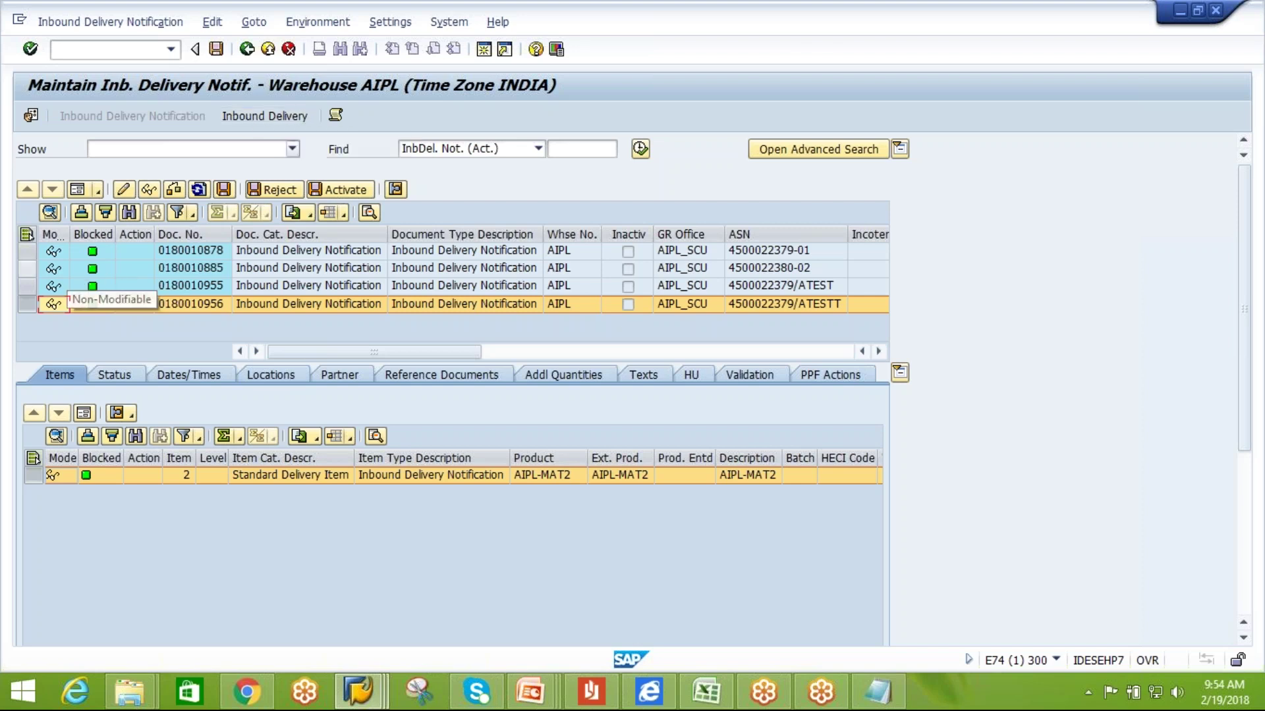
click(27, 251)
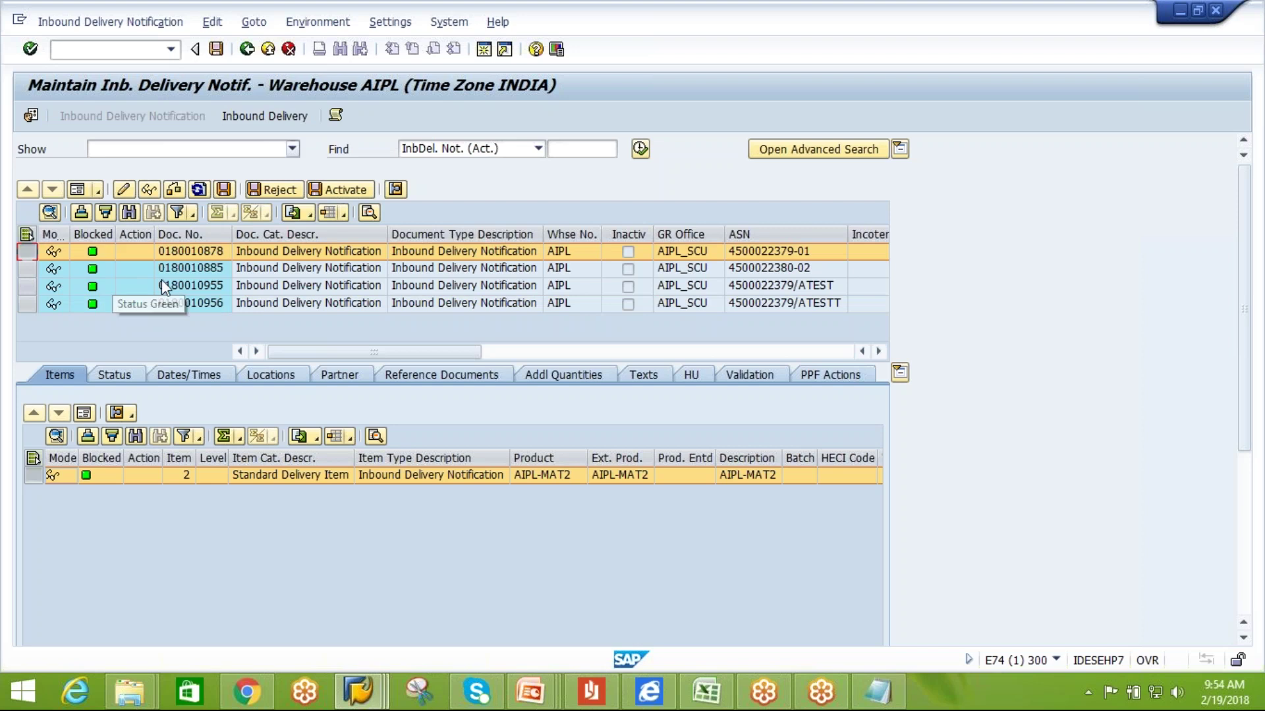
click(187, 251)
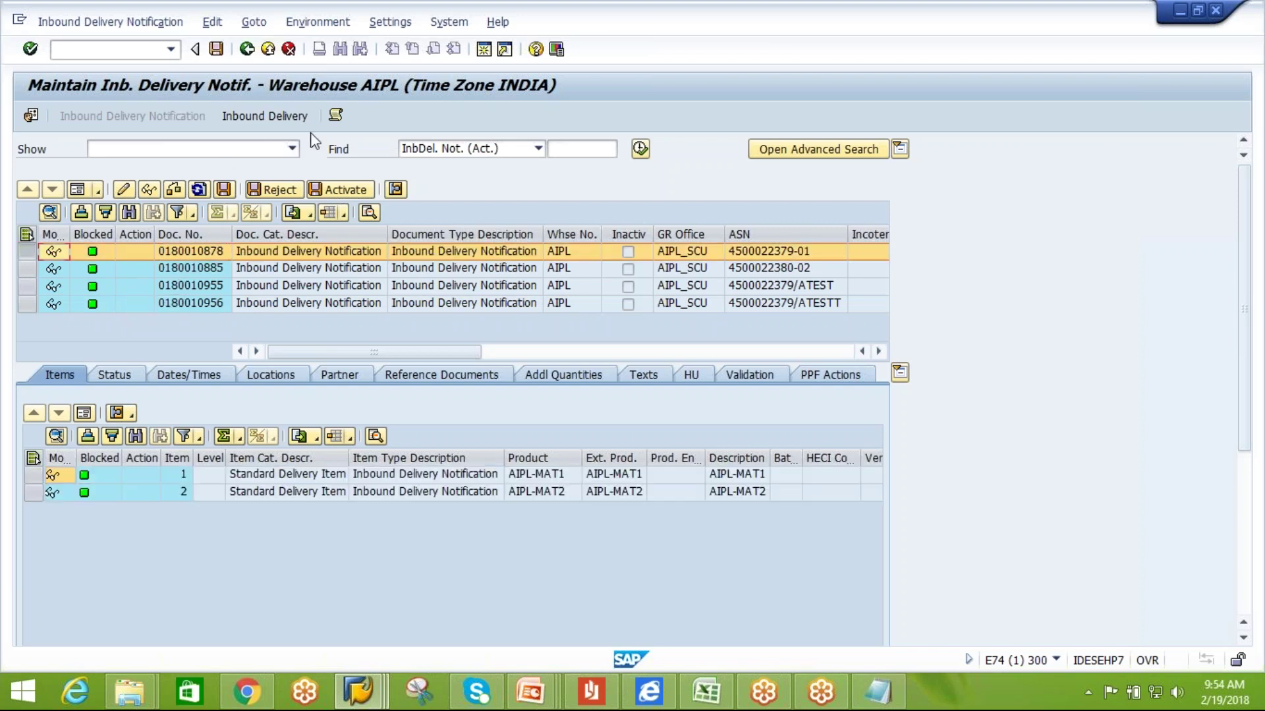
click(290, 474)
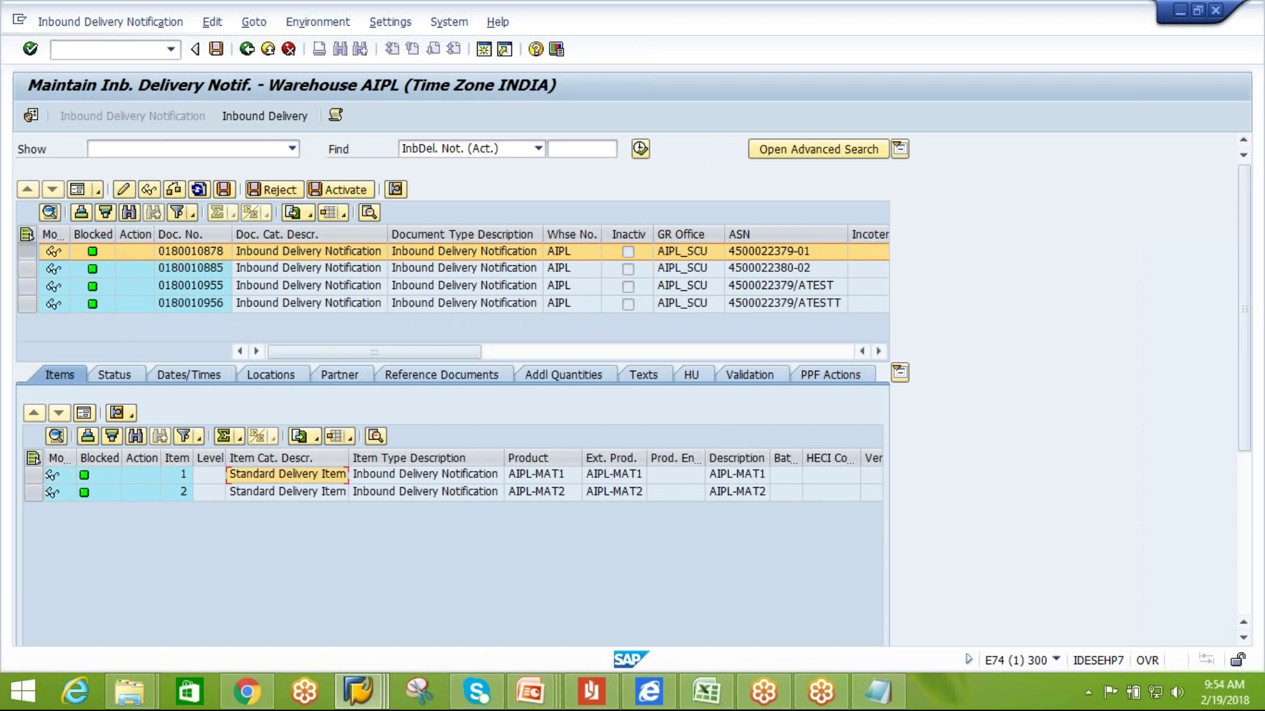
scroll(1244, 393, down, 3)
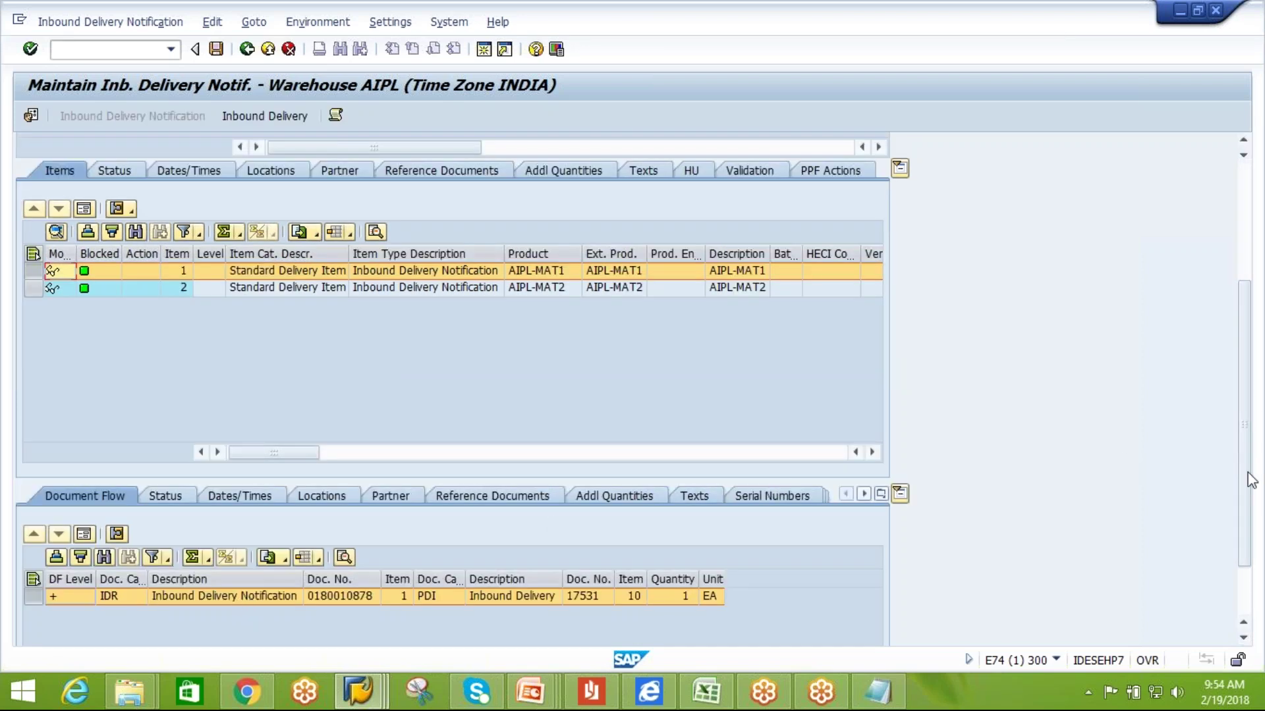
scroll(1244, 422, up, 3)
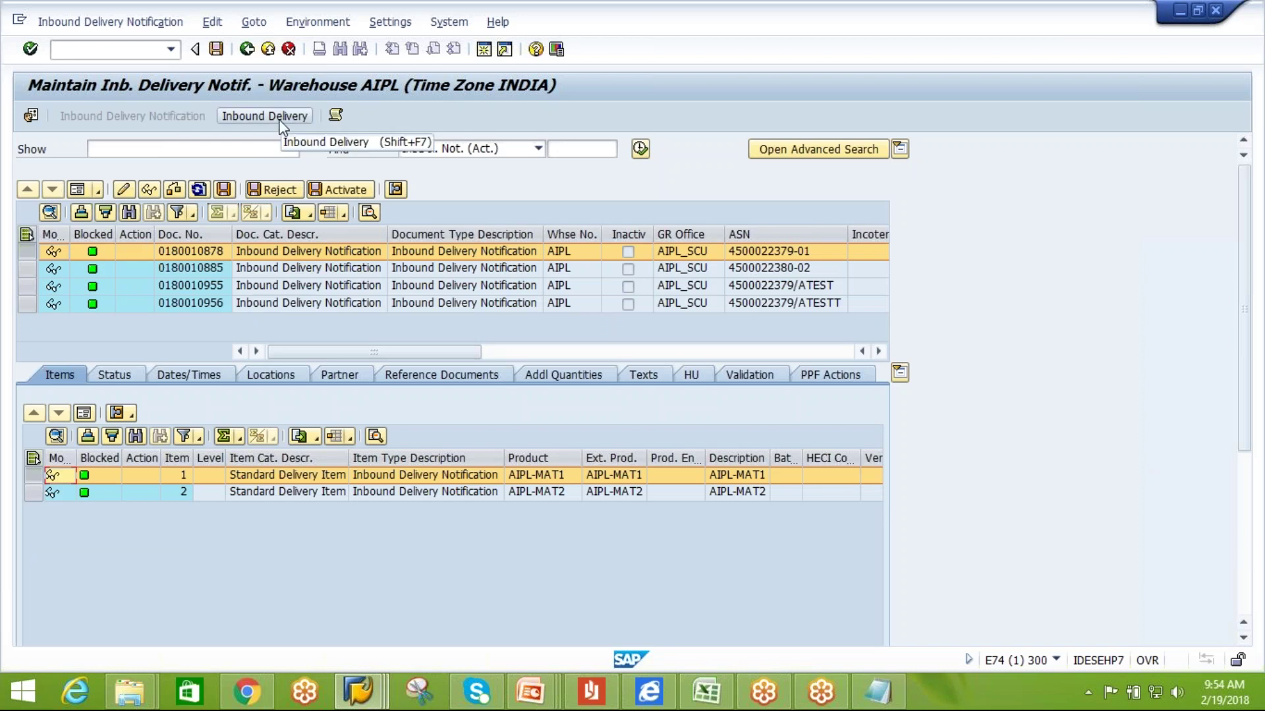
click(282, 126)
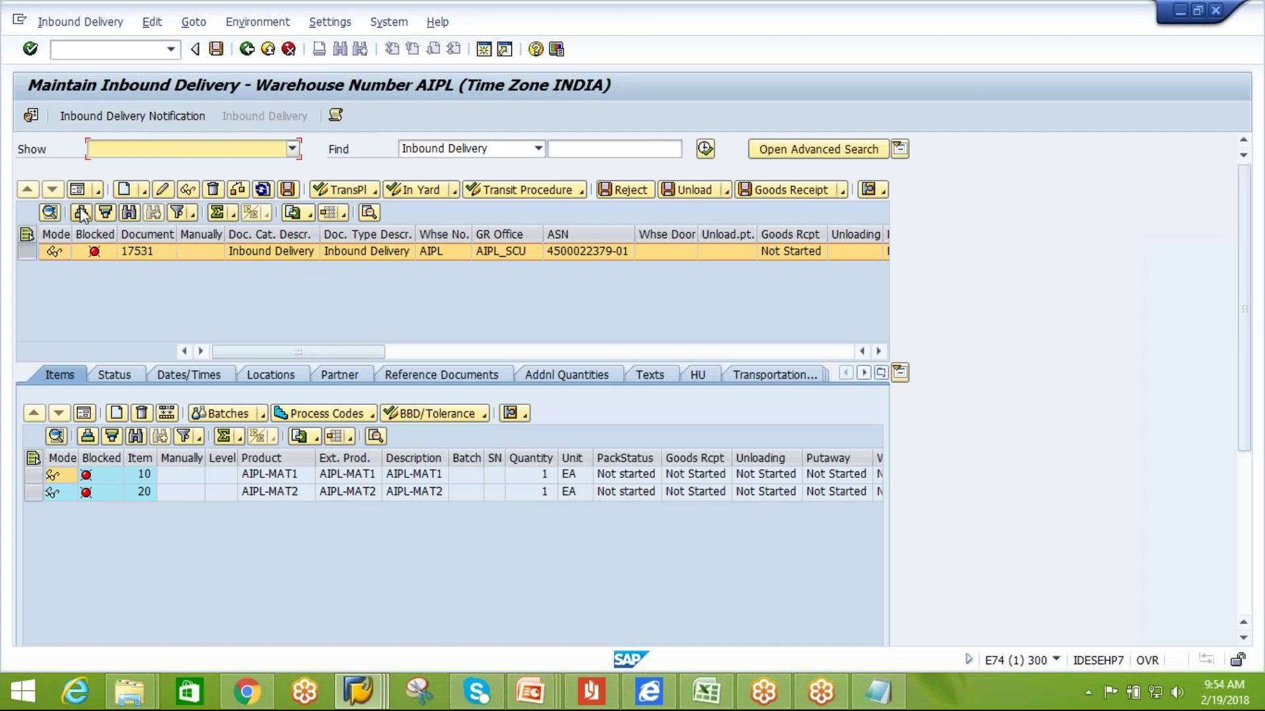
Show delivery 17531's header (category PDI, type INB) and item 10 AIPL-MAT1 in detail
double_click(241, 251)
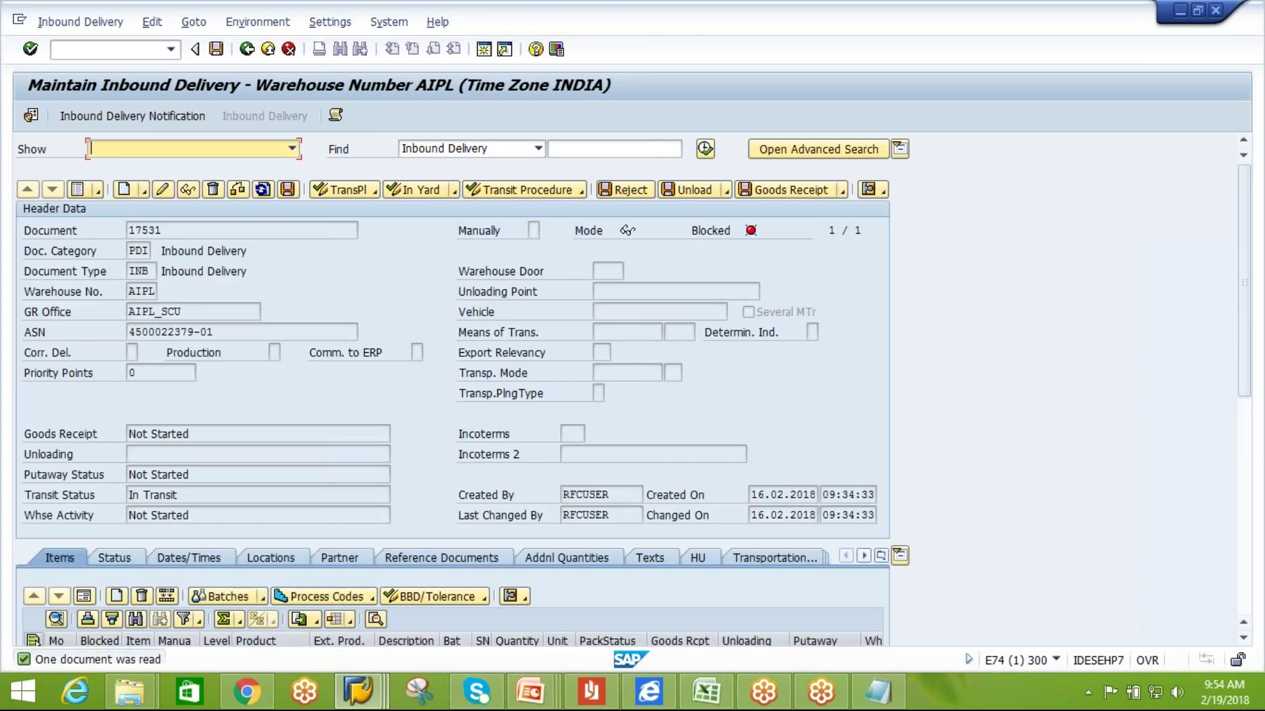
click(140, 250)
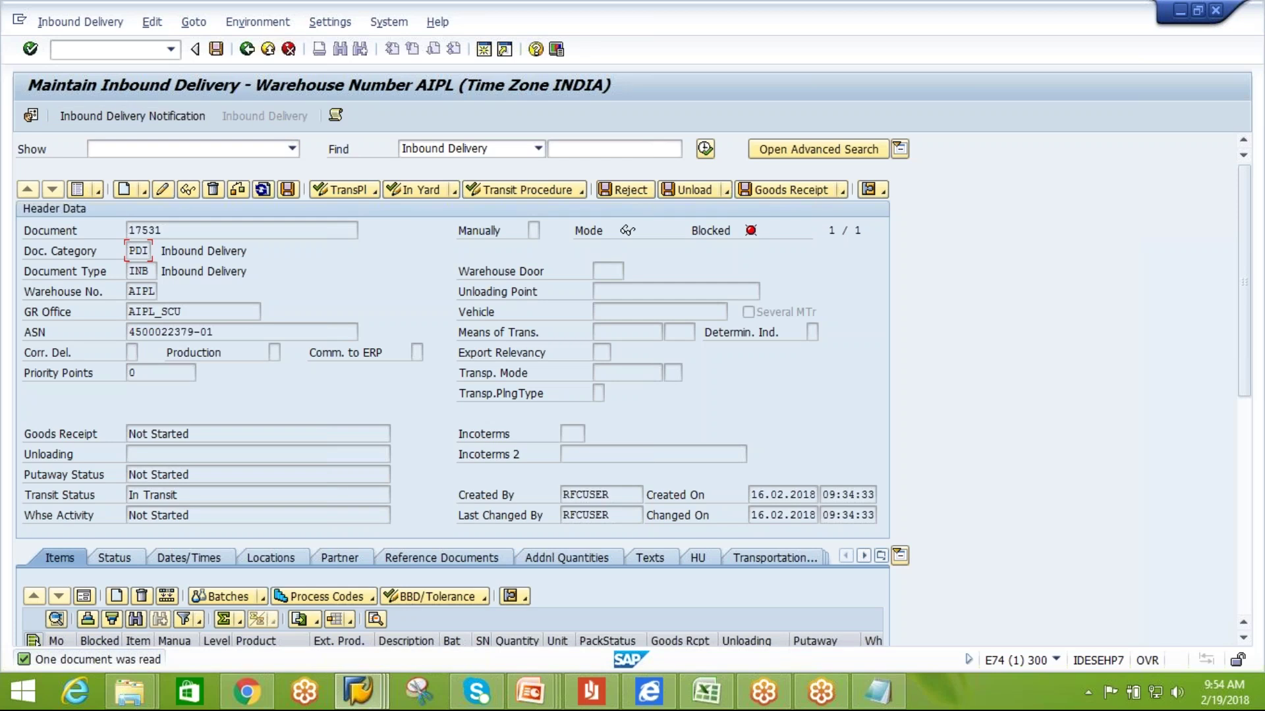
click(152, 271)
drag(1245, 290, 1252, 395)
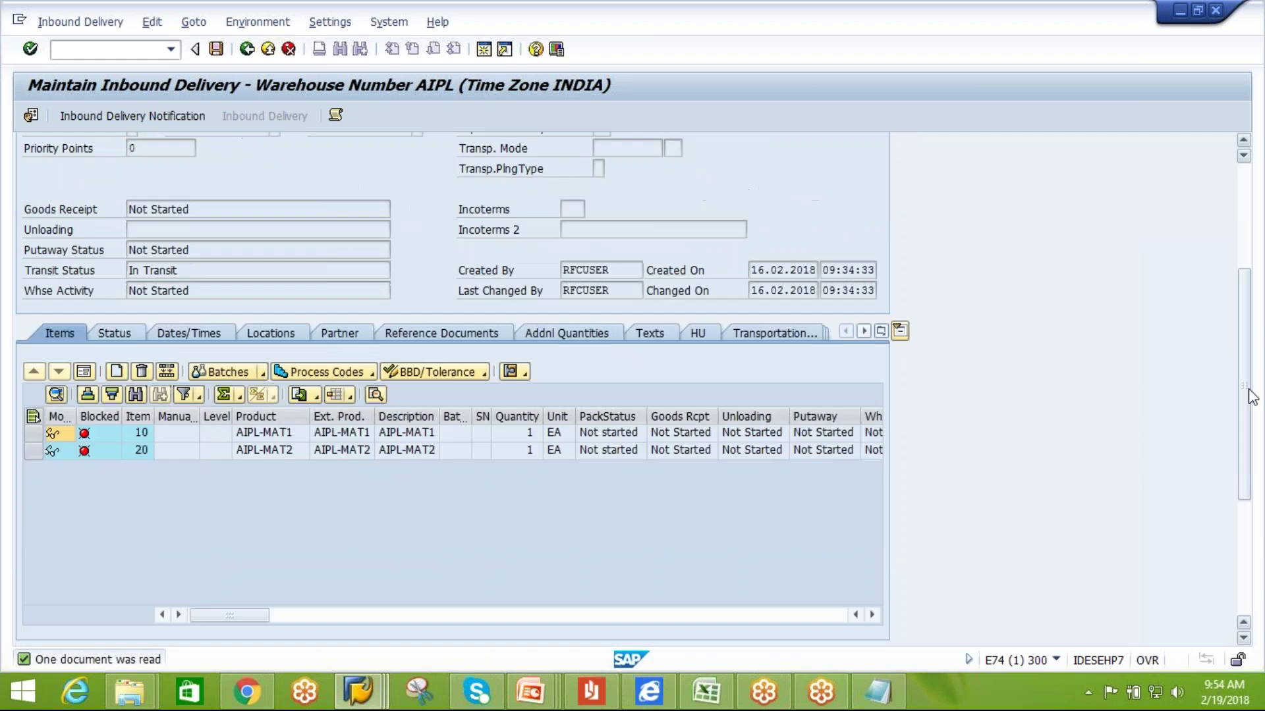
click(33, 434)
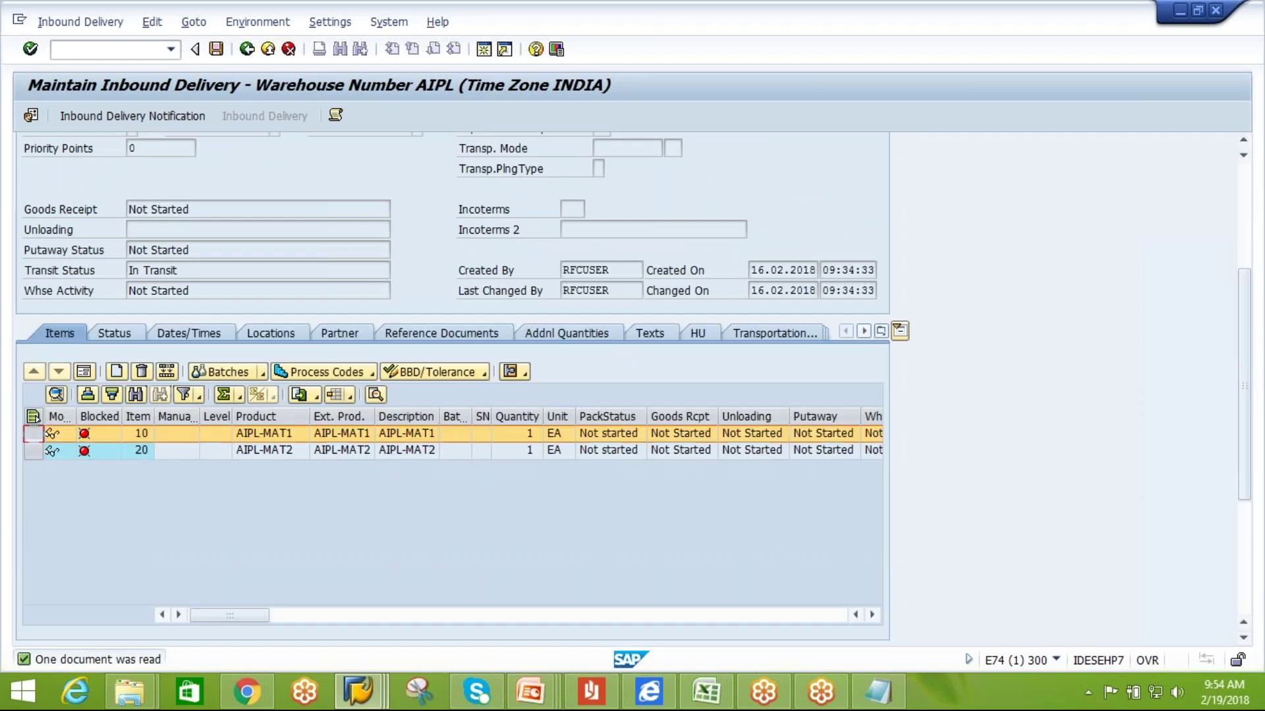
click(84, 372)
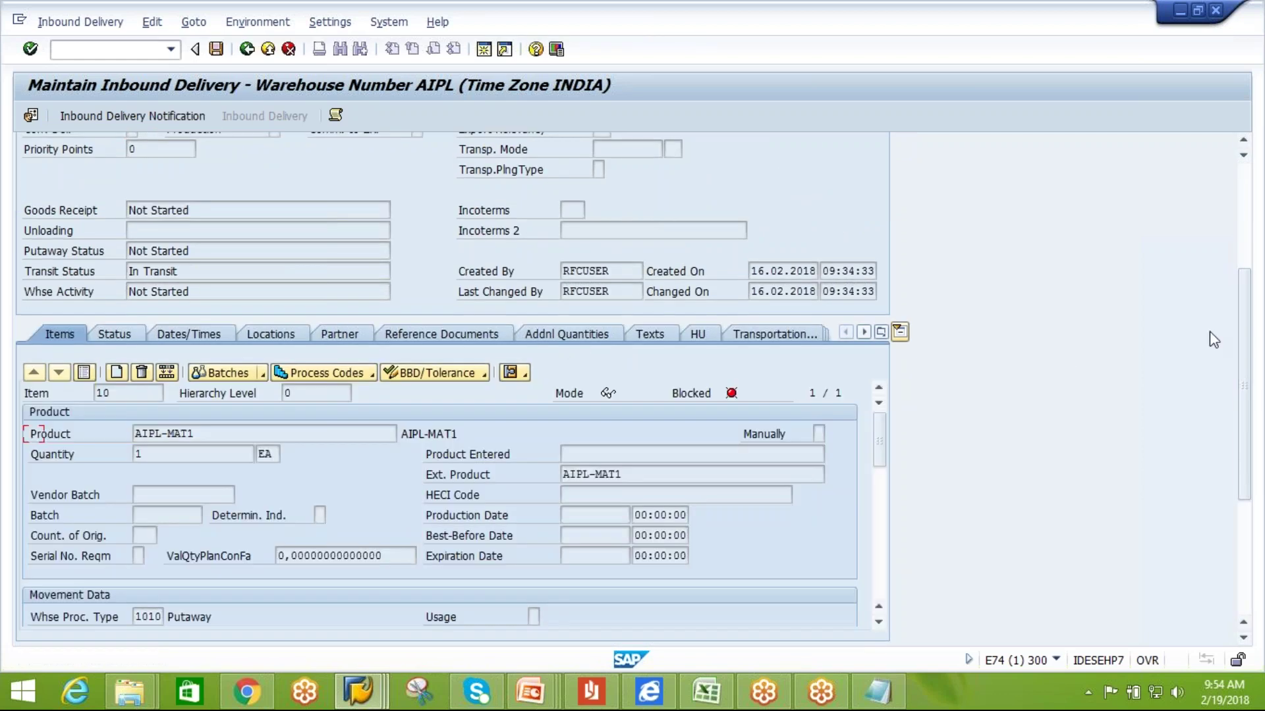
drag(1245, 367, 1190, 443)
drag(887, 267, 896, 365)
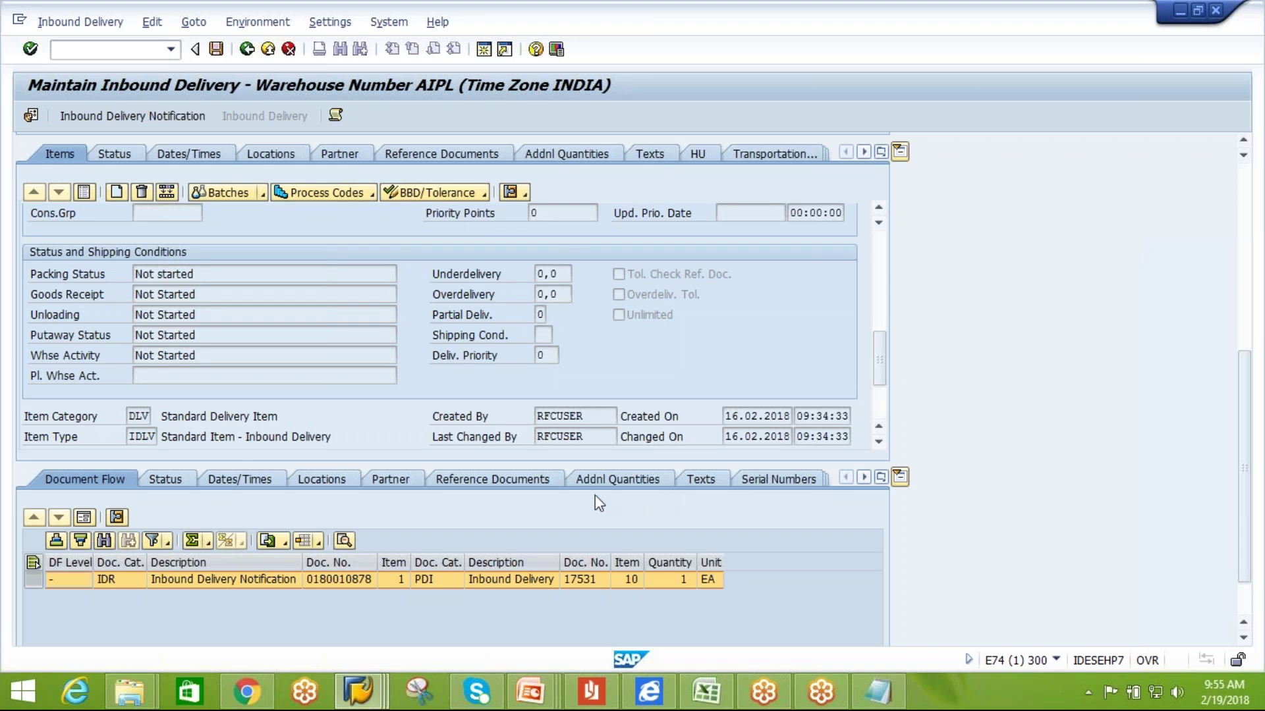
click(509, 481)
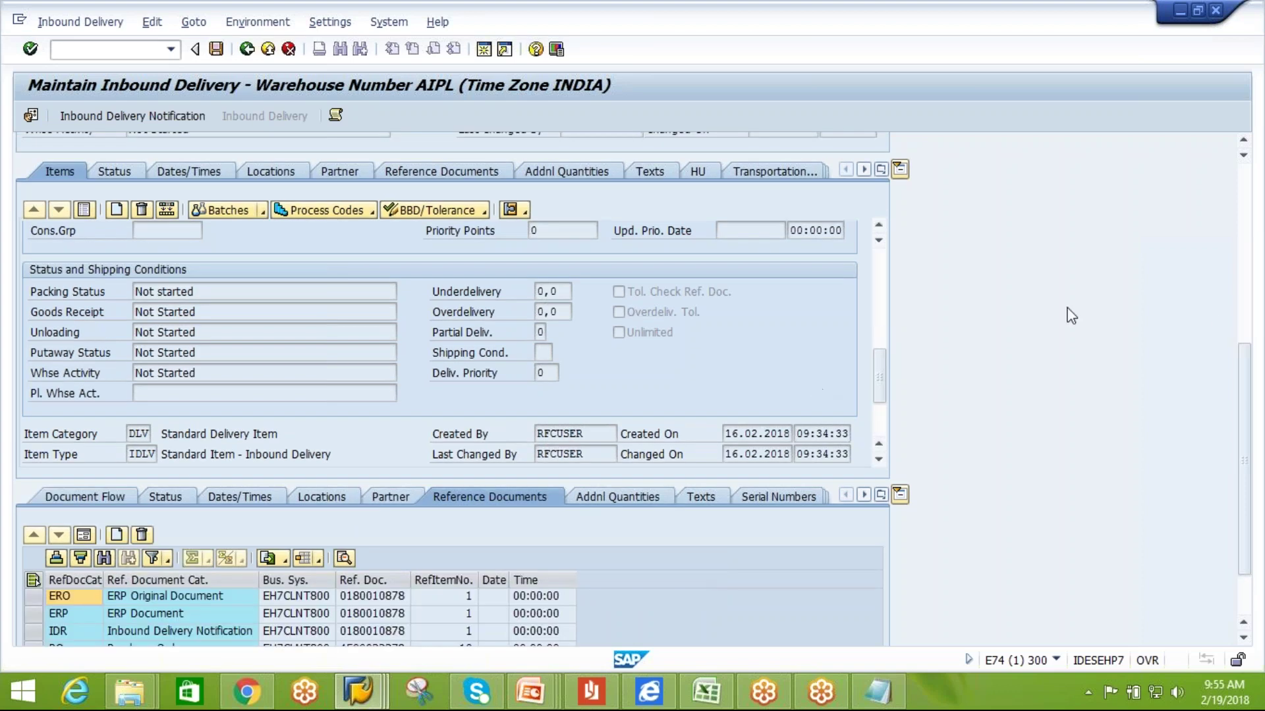
scroll(1243, 408, down, 2)
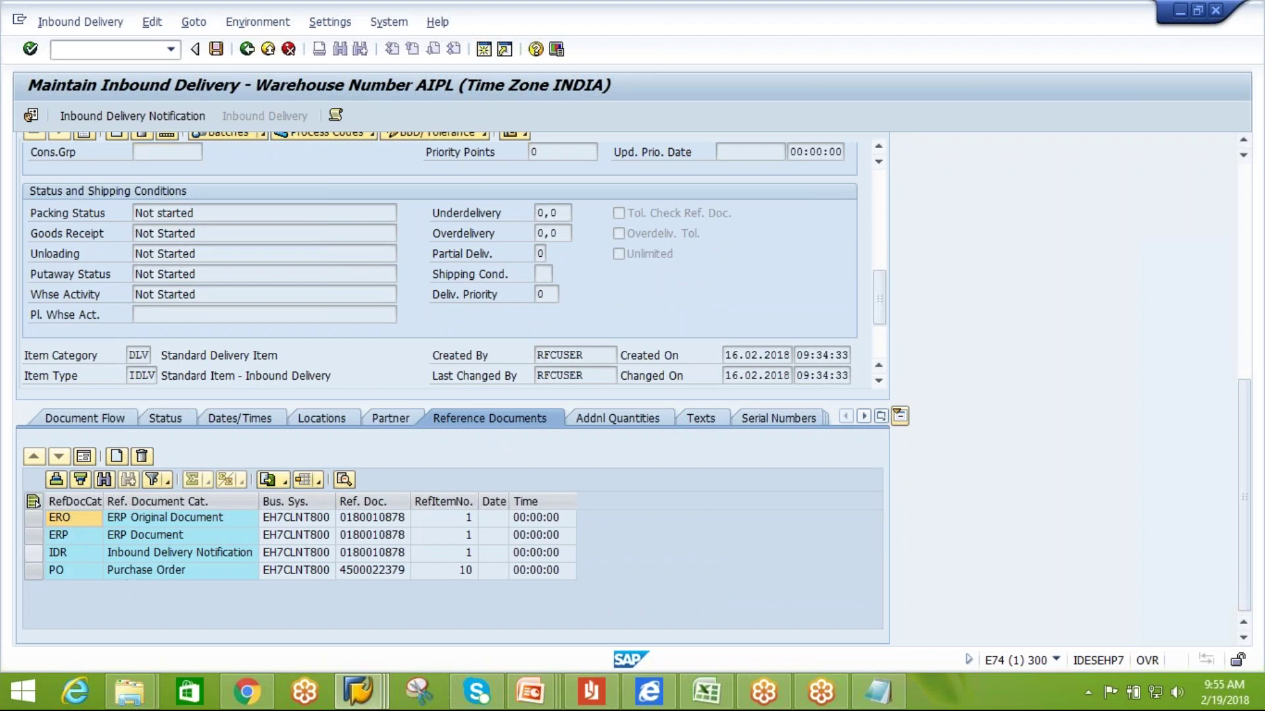
click(34, 520)
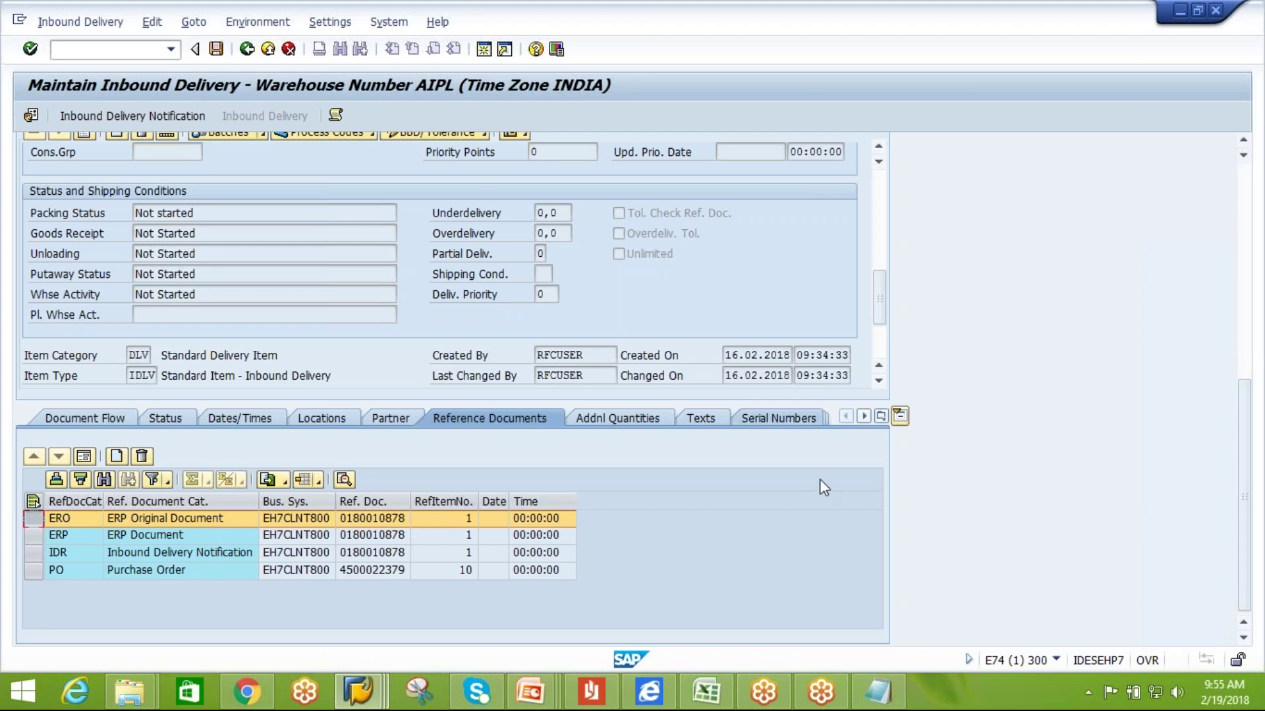
drag(1237, 524, 1222, 324)
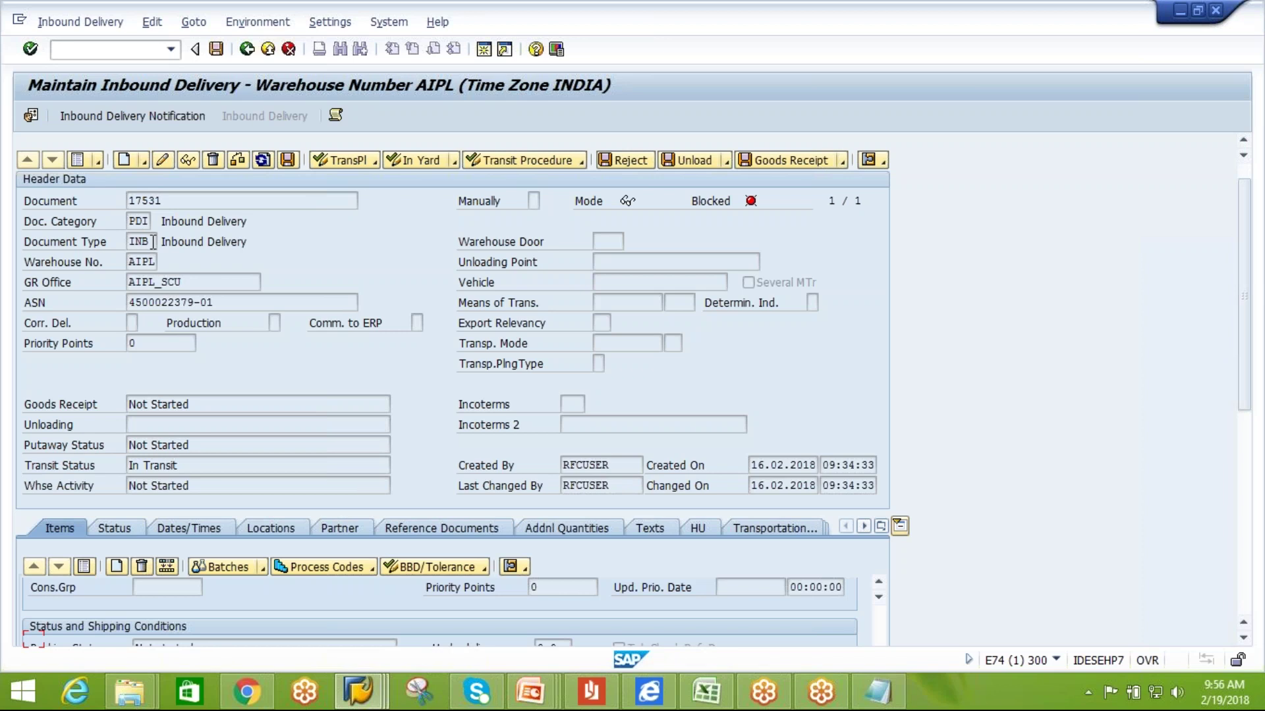
Go back to the notification list, show its PPF Actions, and bring up the Notepad notes
click(247, 52)
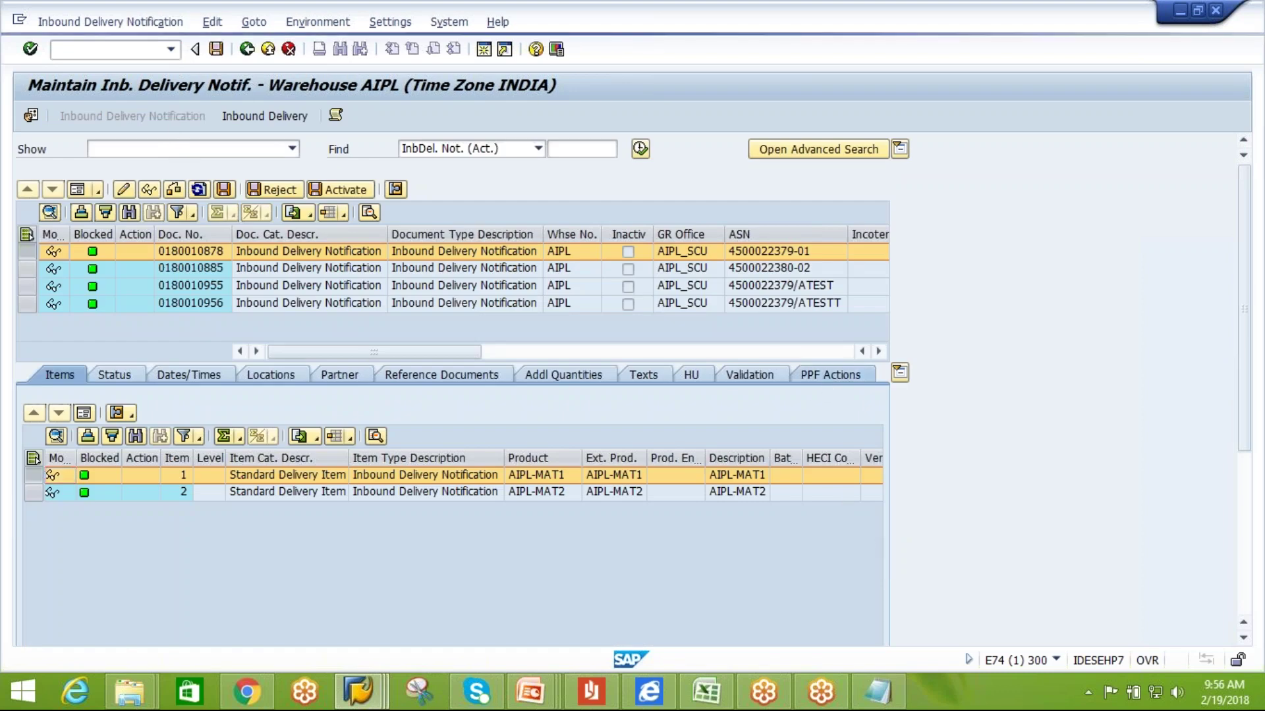
click(829, 375)
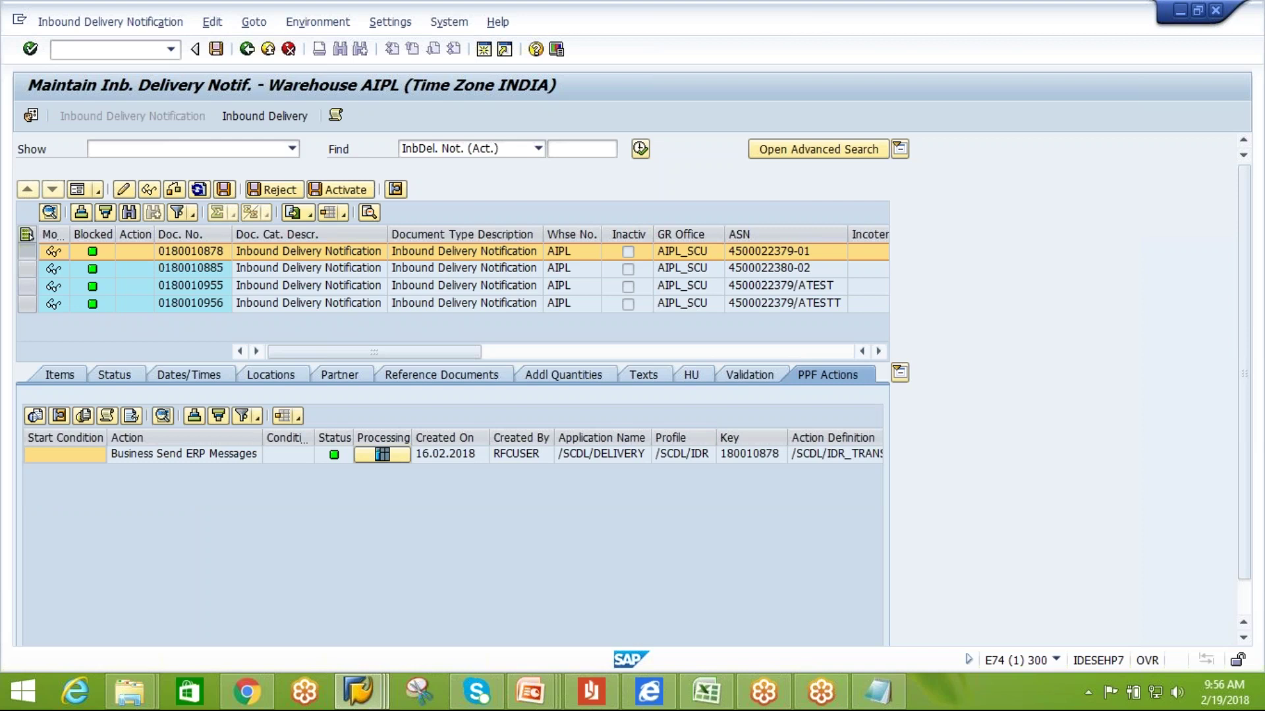
click(878, 692)
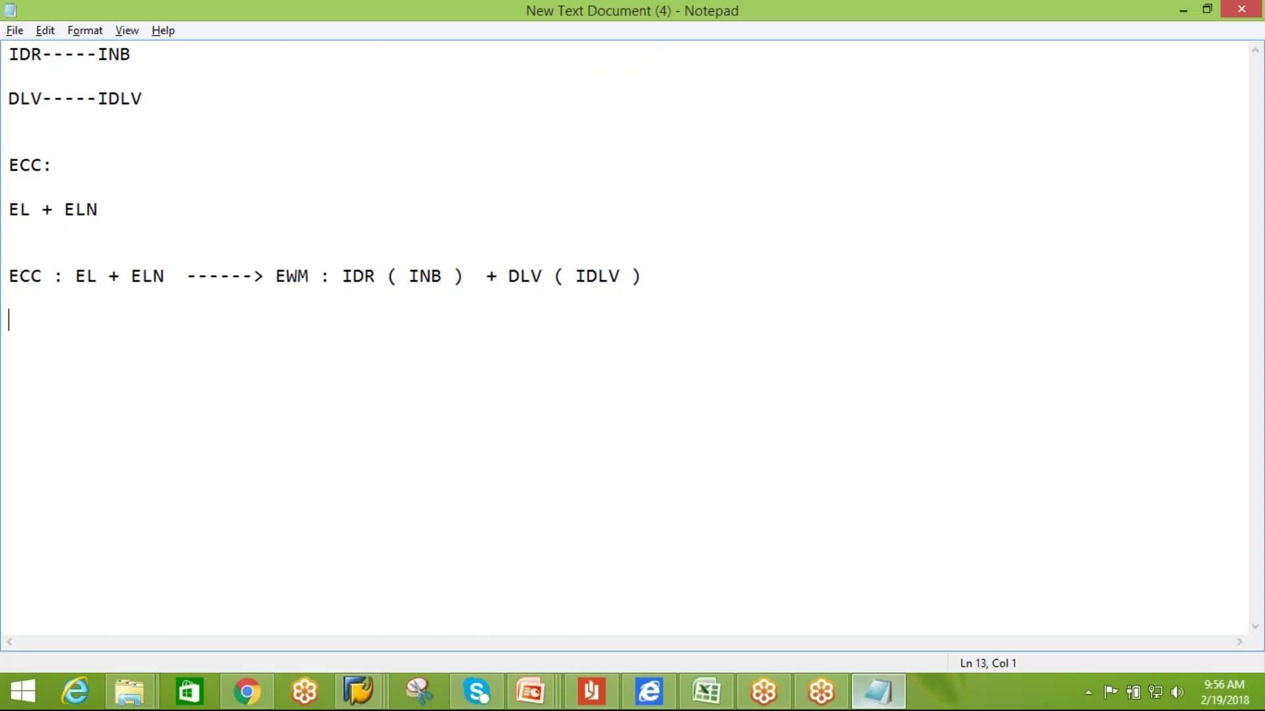
Add the note 'PPF actions : post processing frame works' in Notepad and return to SAP GUI
text(PPF actions : post processing frame works)
key(Return)
key(Return)
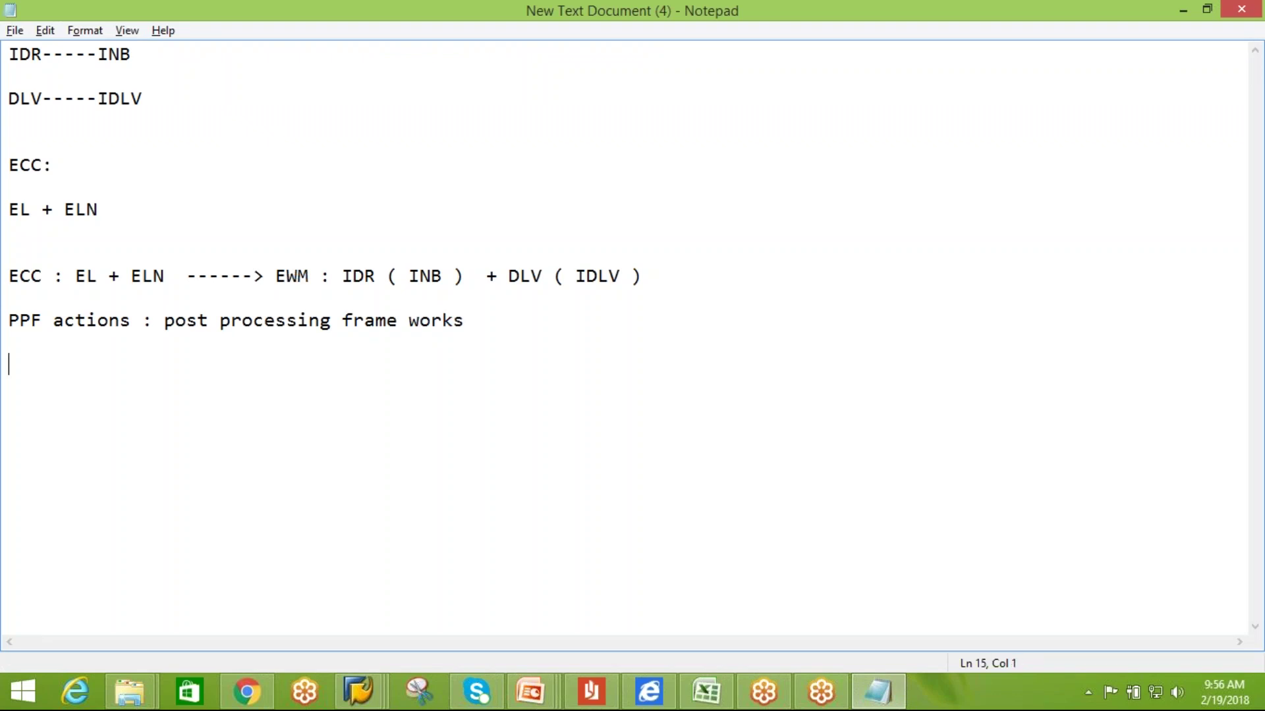
key(alt+Tab)
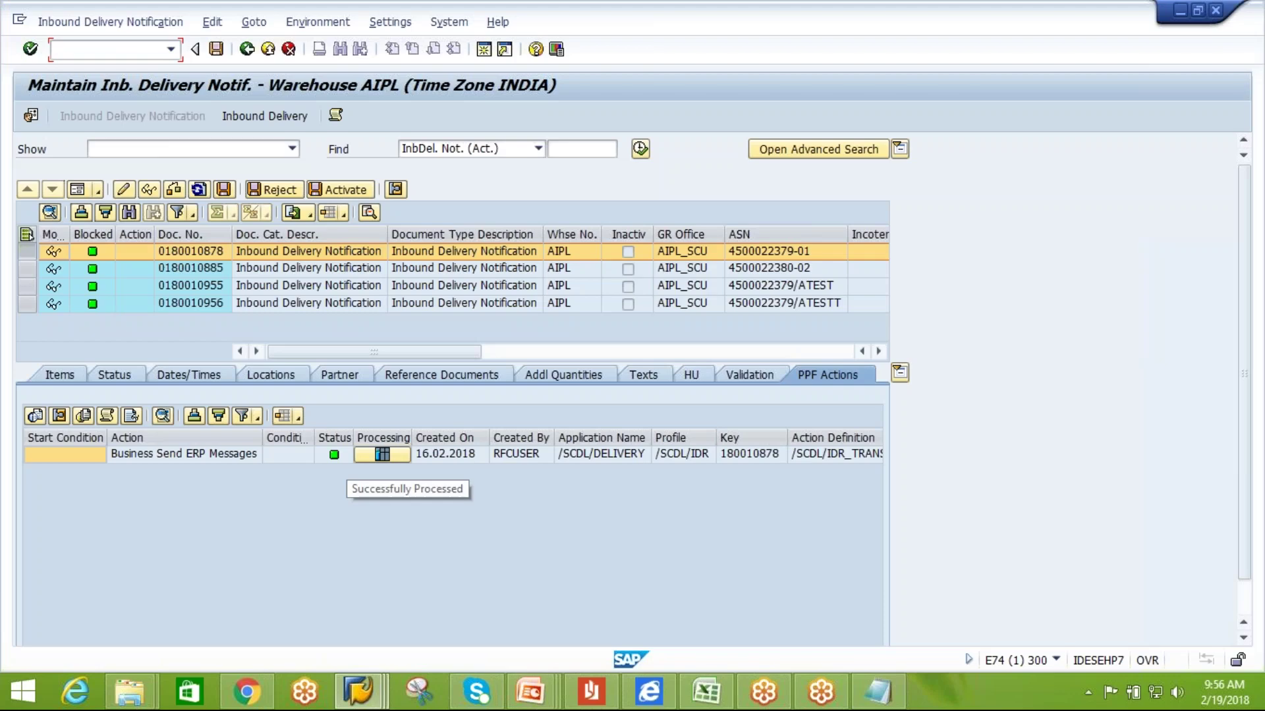
Verify the Business Send ERP Messages PPF action processed successfully, then open inbound delivery 17531
click(79, 453)
click(639, 459)
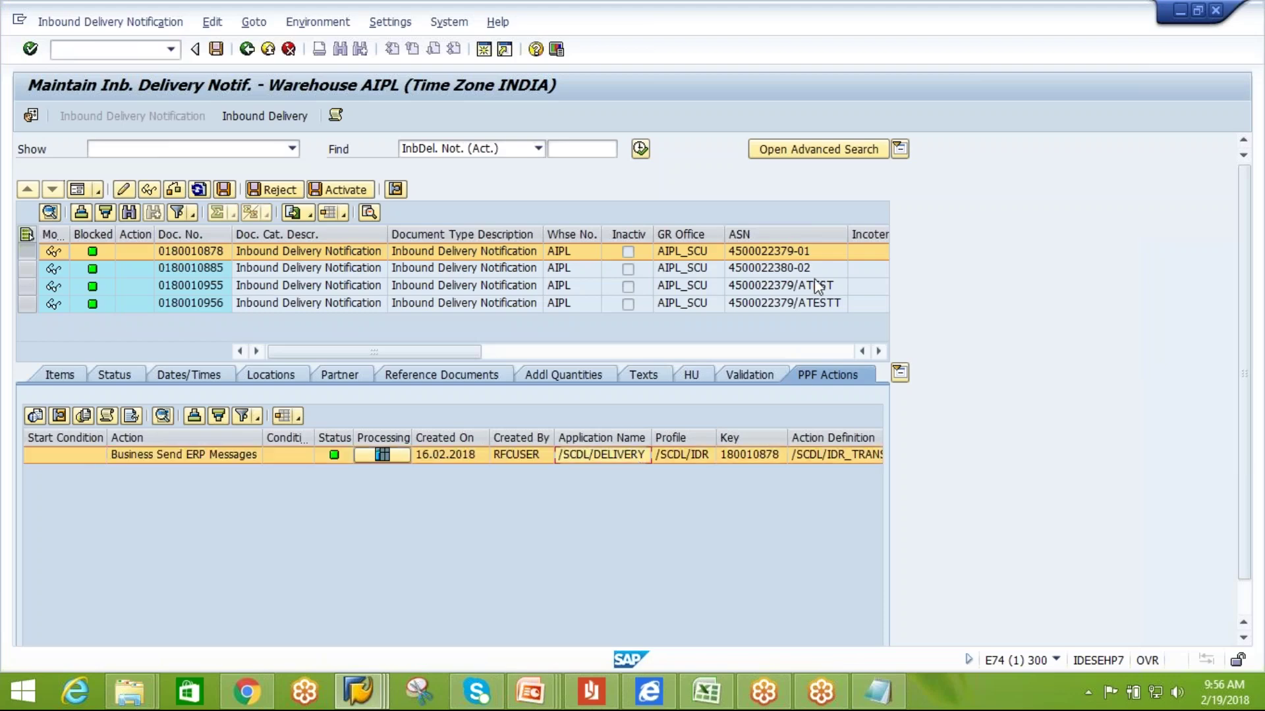
drag(1244, 356, 1244, 394)
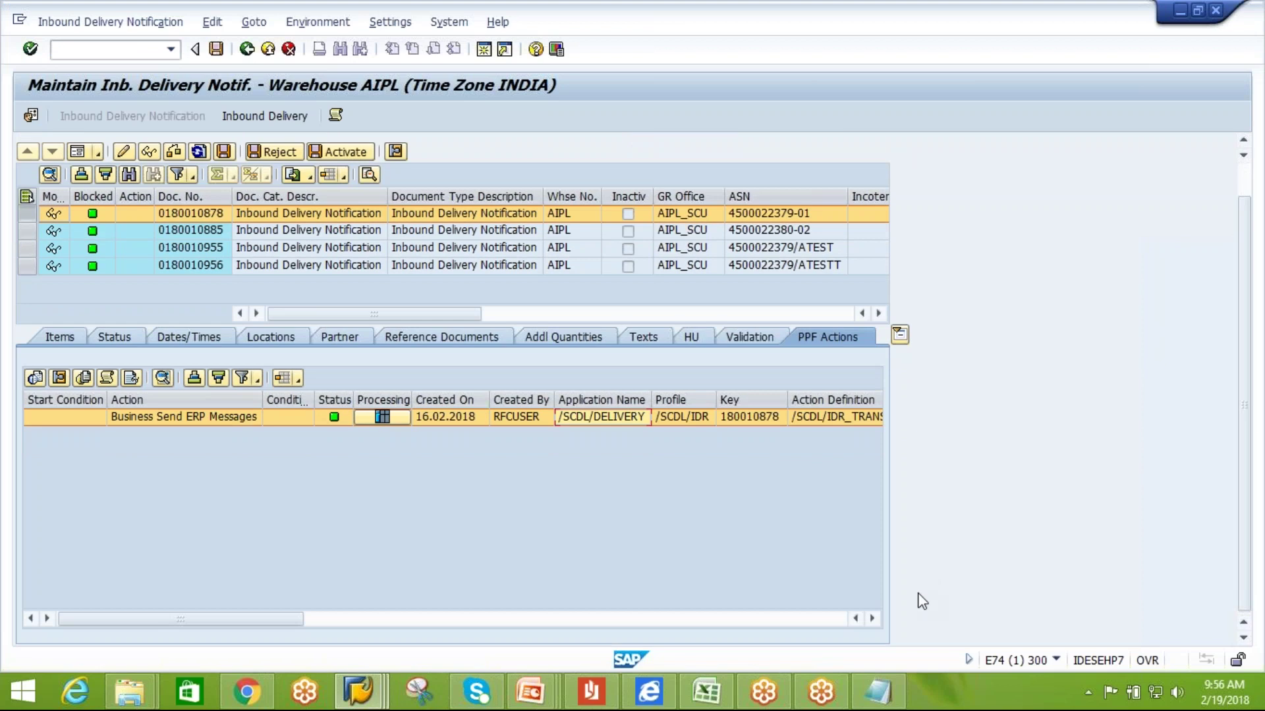
click(871, 618)
click(871, 619)
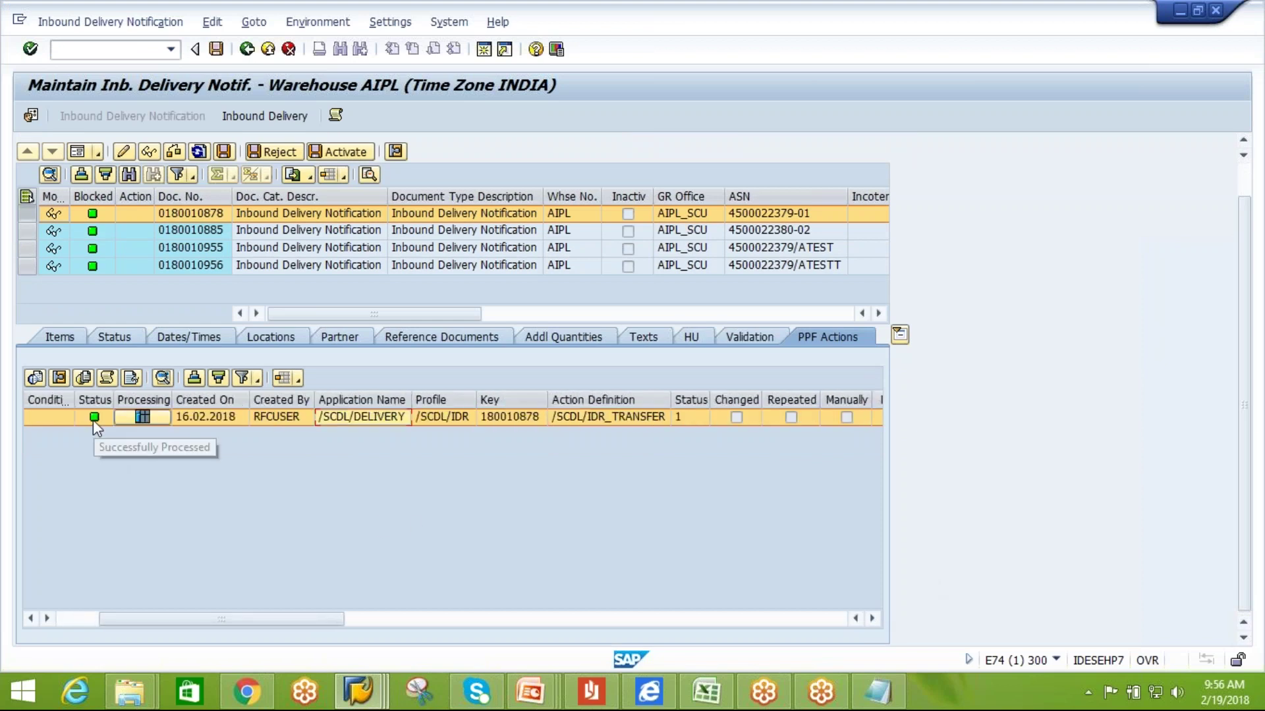
click(876, 619)
click(876, 619)
click(876, 619)
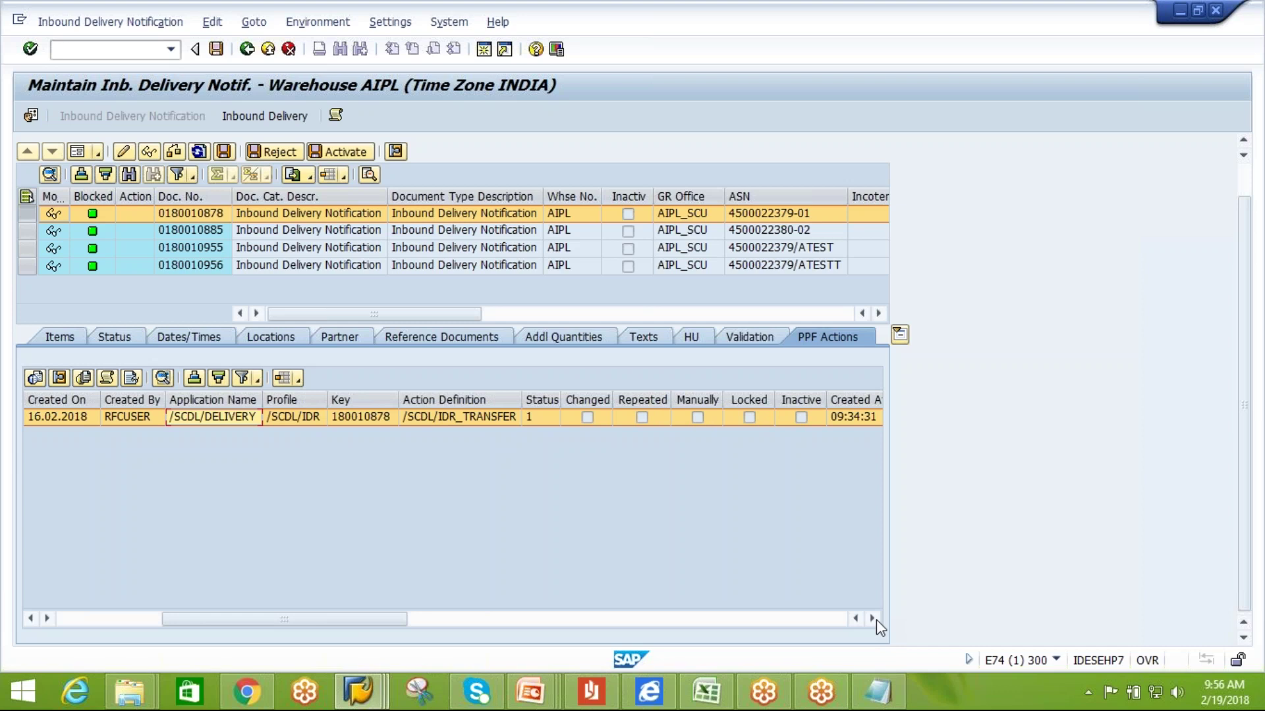
click(288, 129)
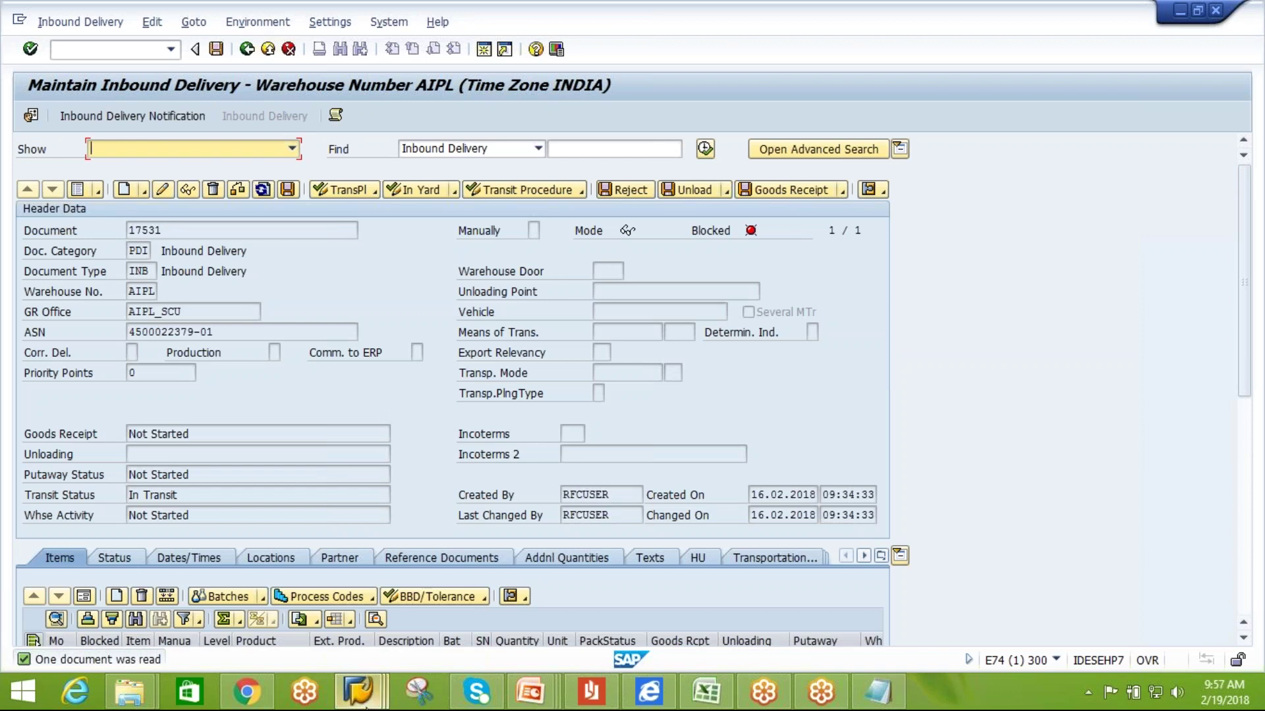
key(alt+Tab)
Return to the IMG tree and expand Manual Settings under EWM Goods Receipt Process > Inbound Delivery
click(678, 603)
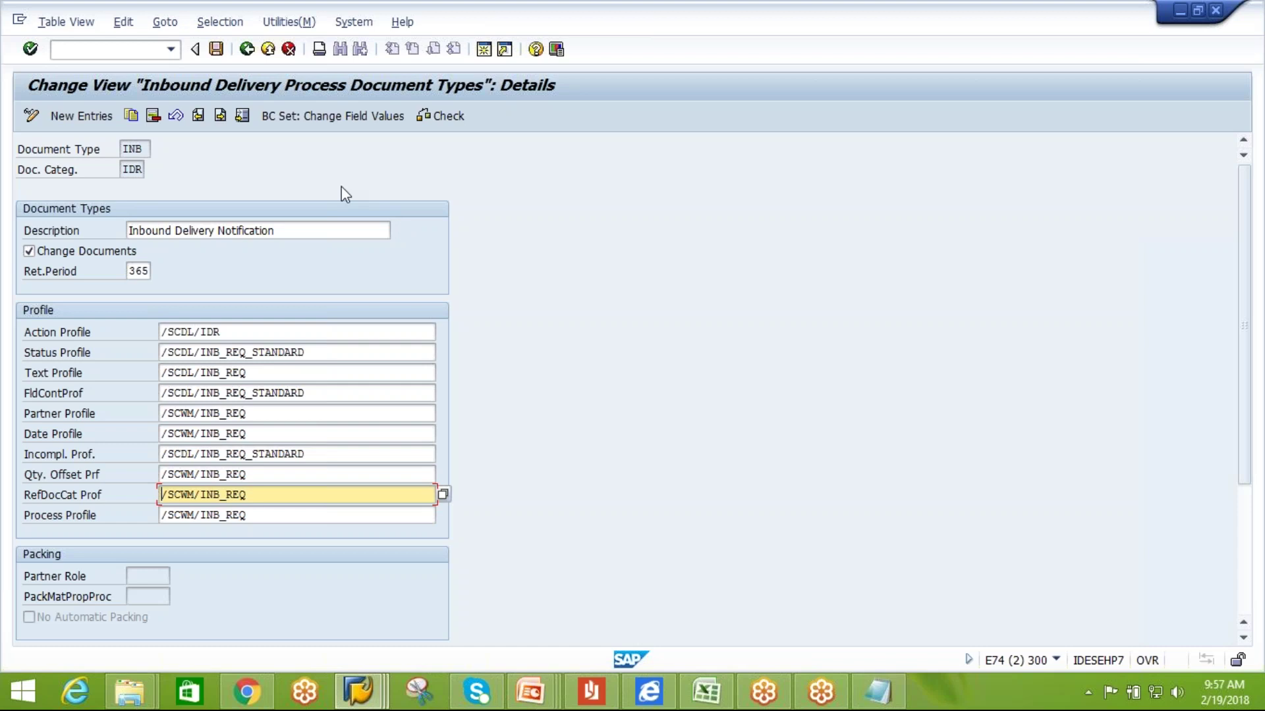
click(247, 51)
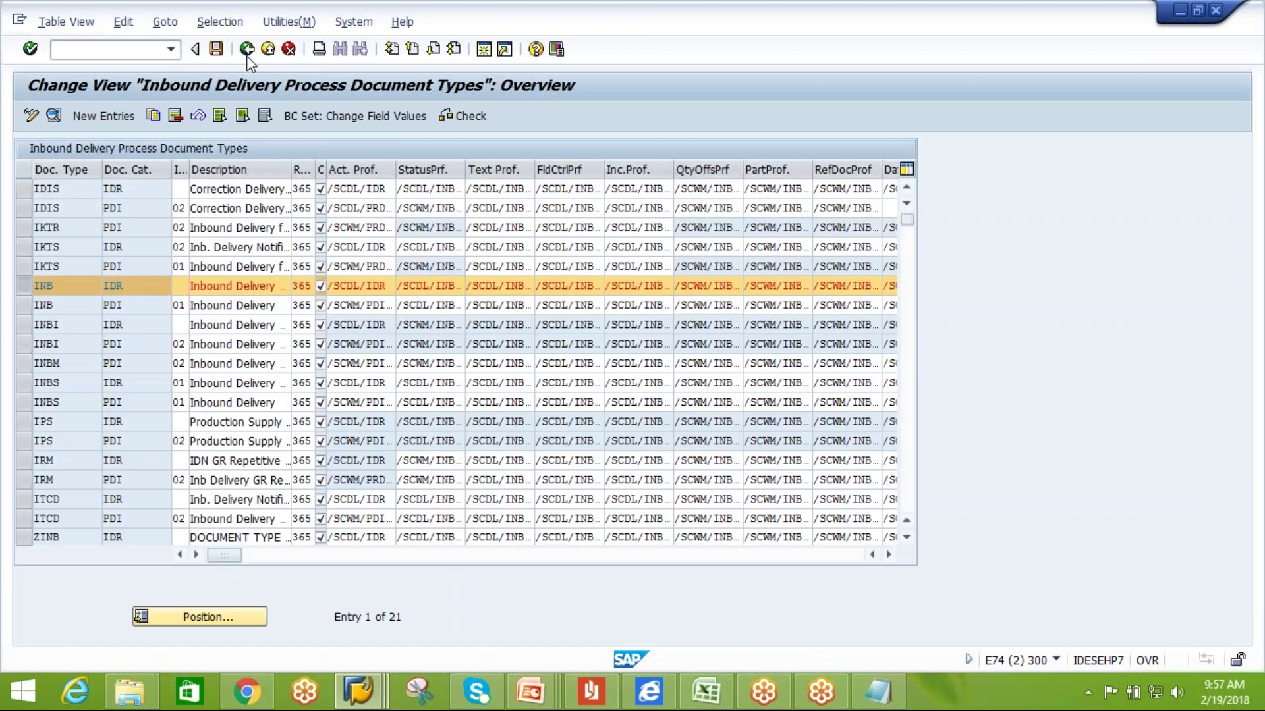
click(247, 51)
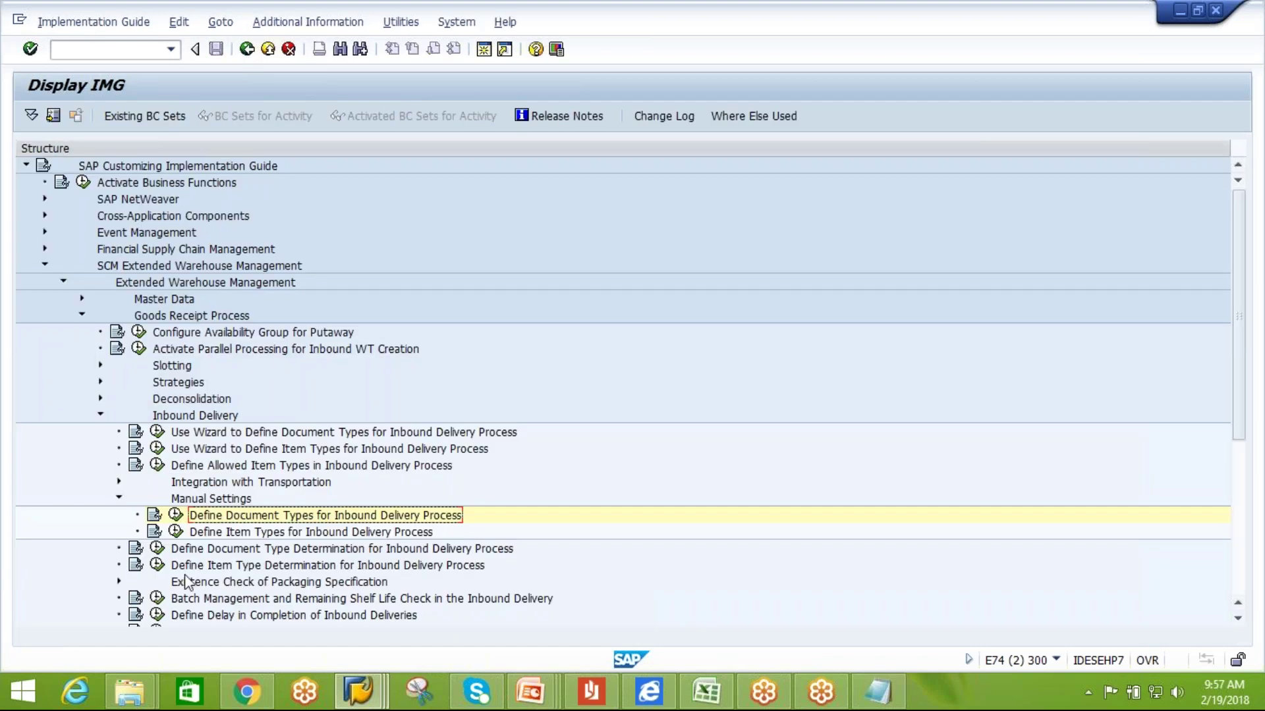
click(119, 500)
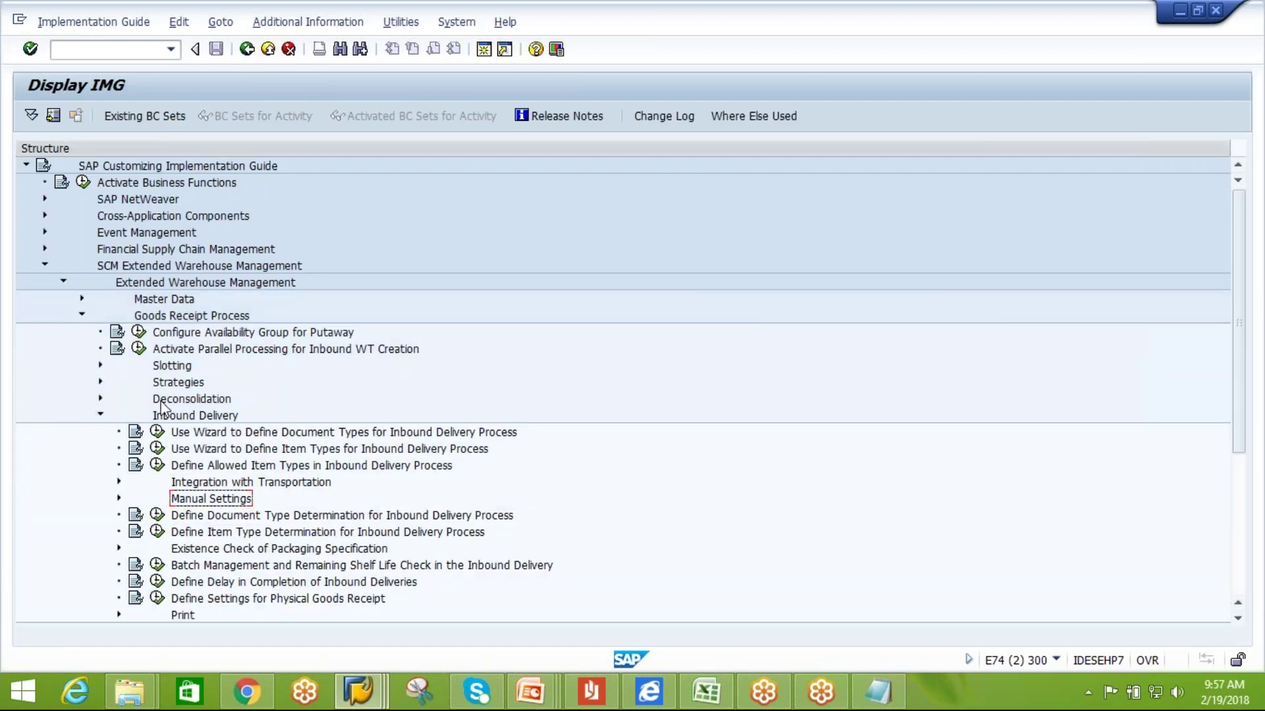
click(157, 288)
click(172, 319)
click(197, 417)
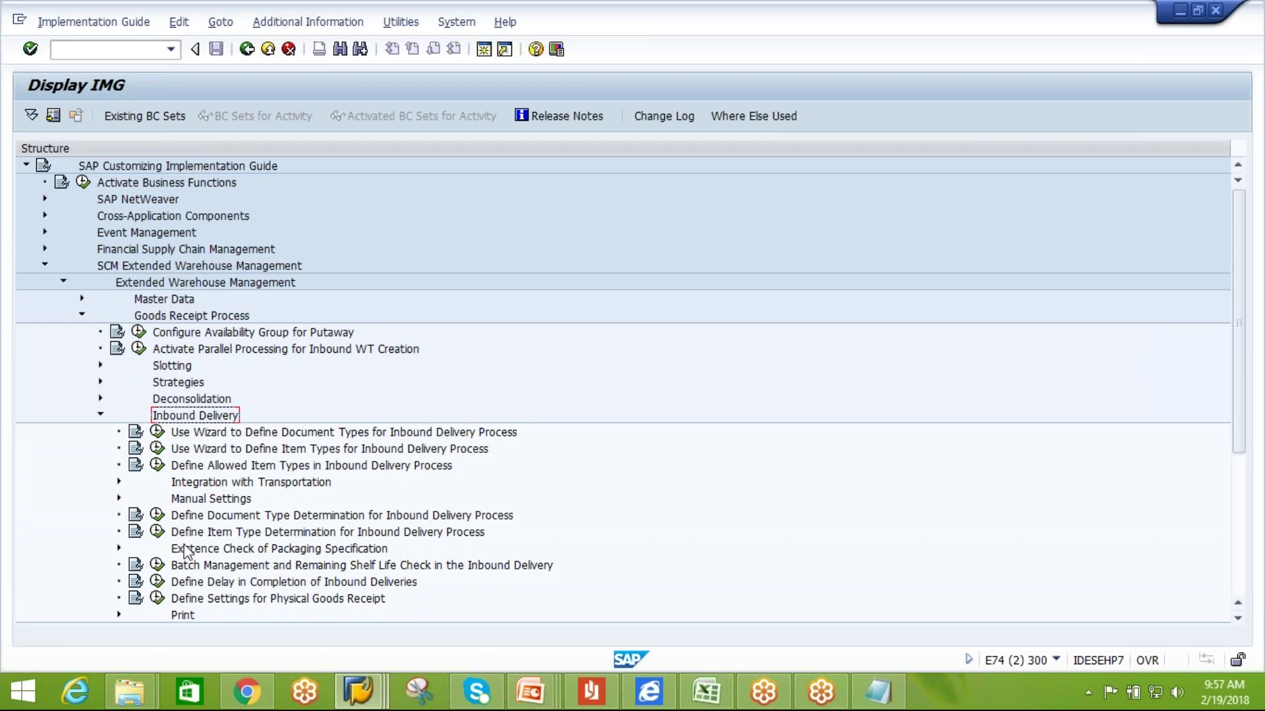
click(278, 519)
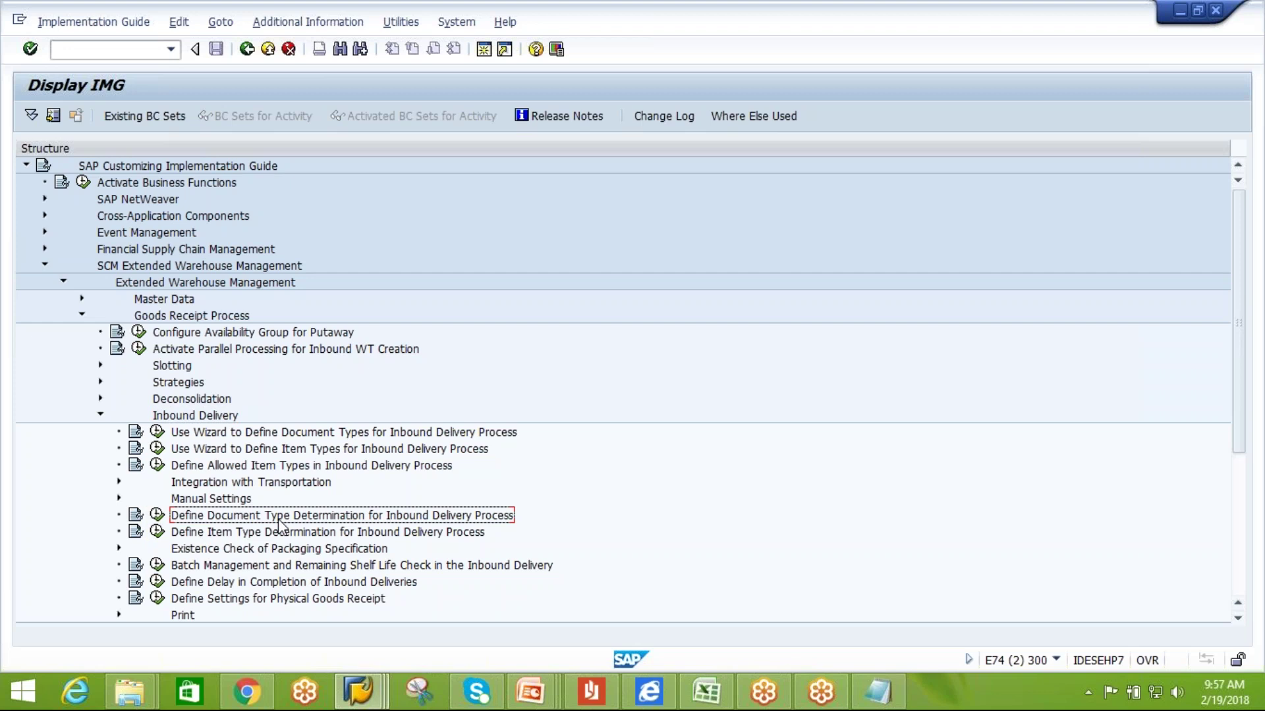
click(119, 498)
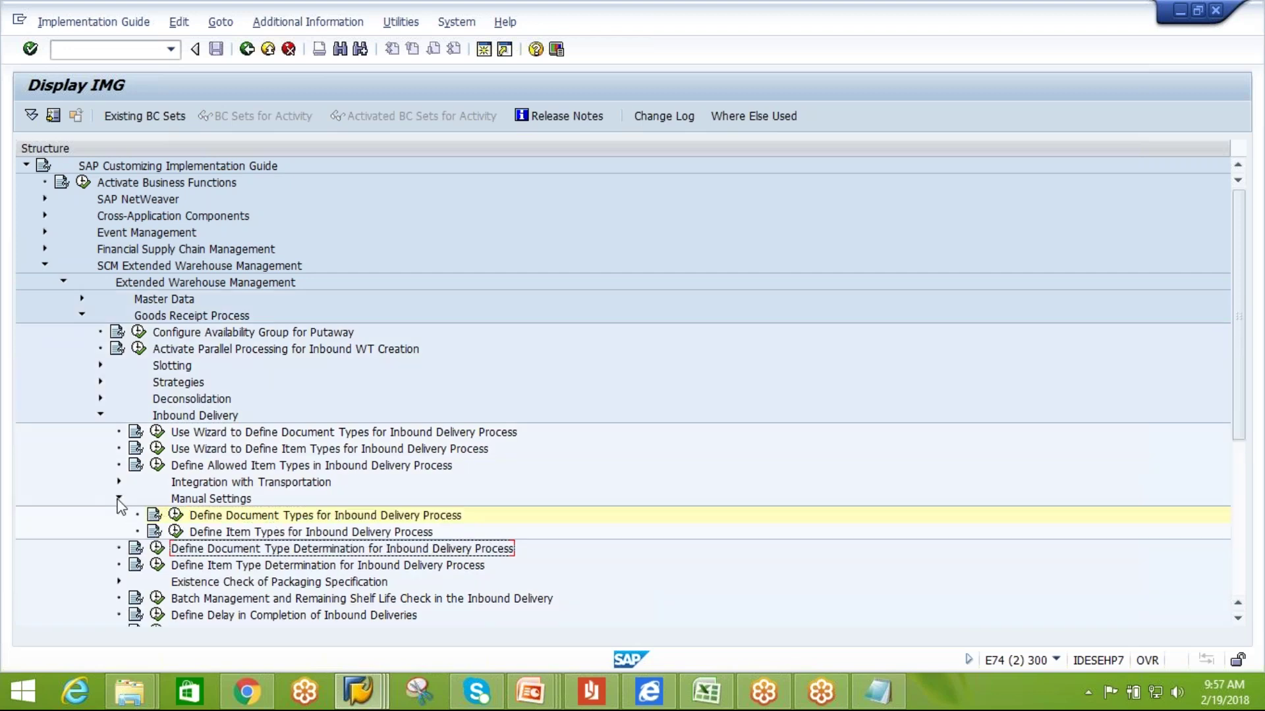
Open Define Document Types for Inbound Delivery Process and select the INB row with category PDI
click(300, 521)
click(176, 515)
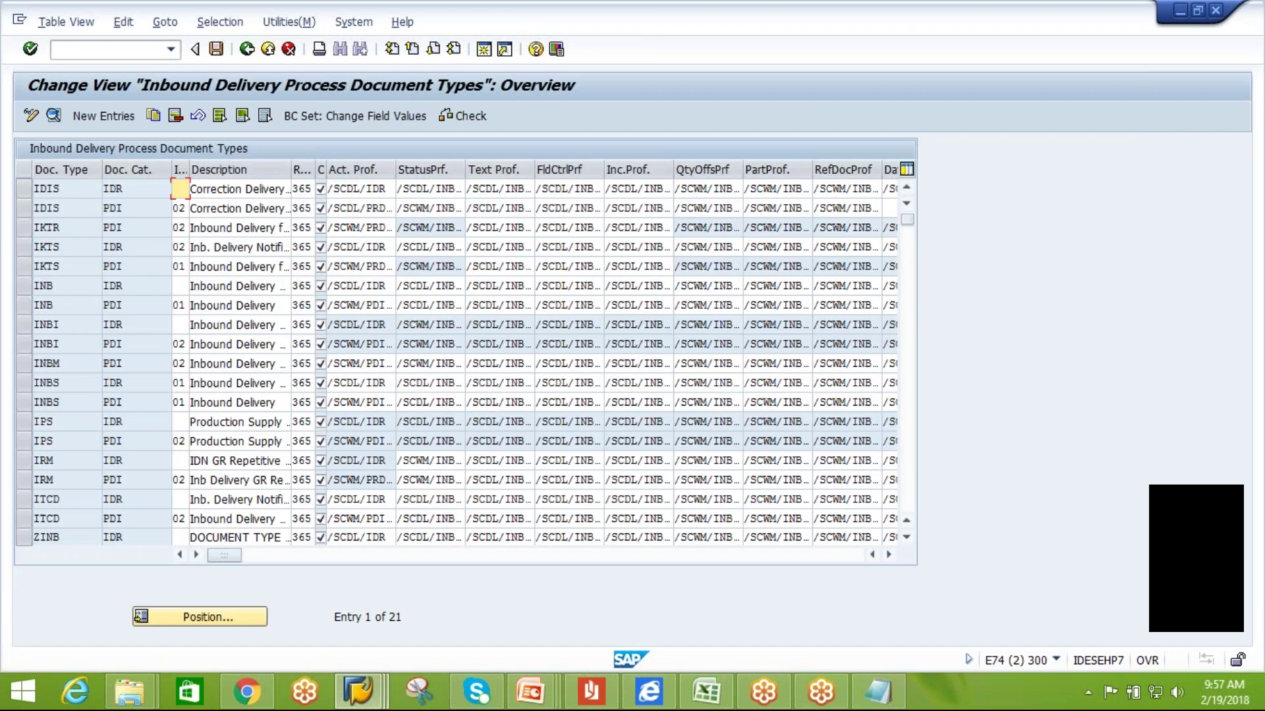
click(24, 285)
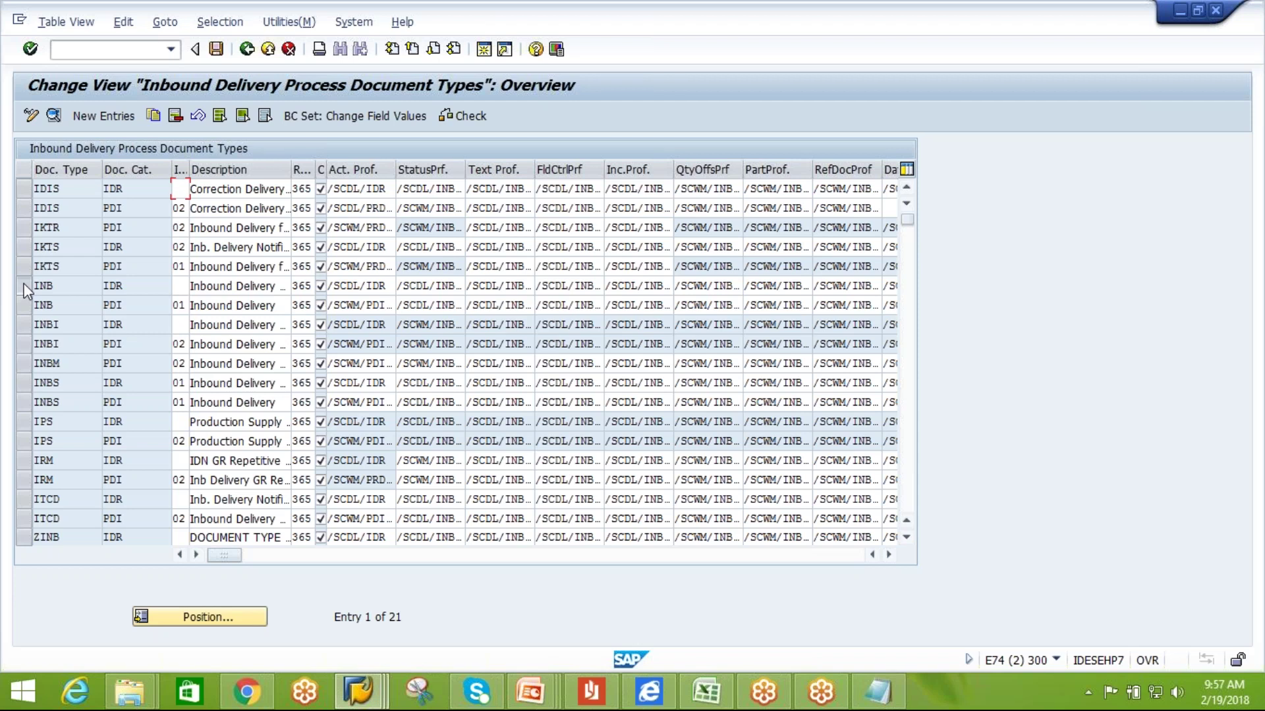
drag(24, 290, 25, 298)
click(27, 290)
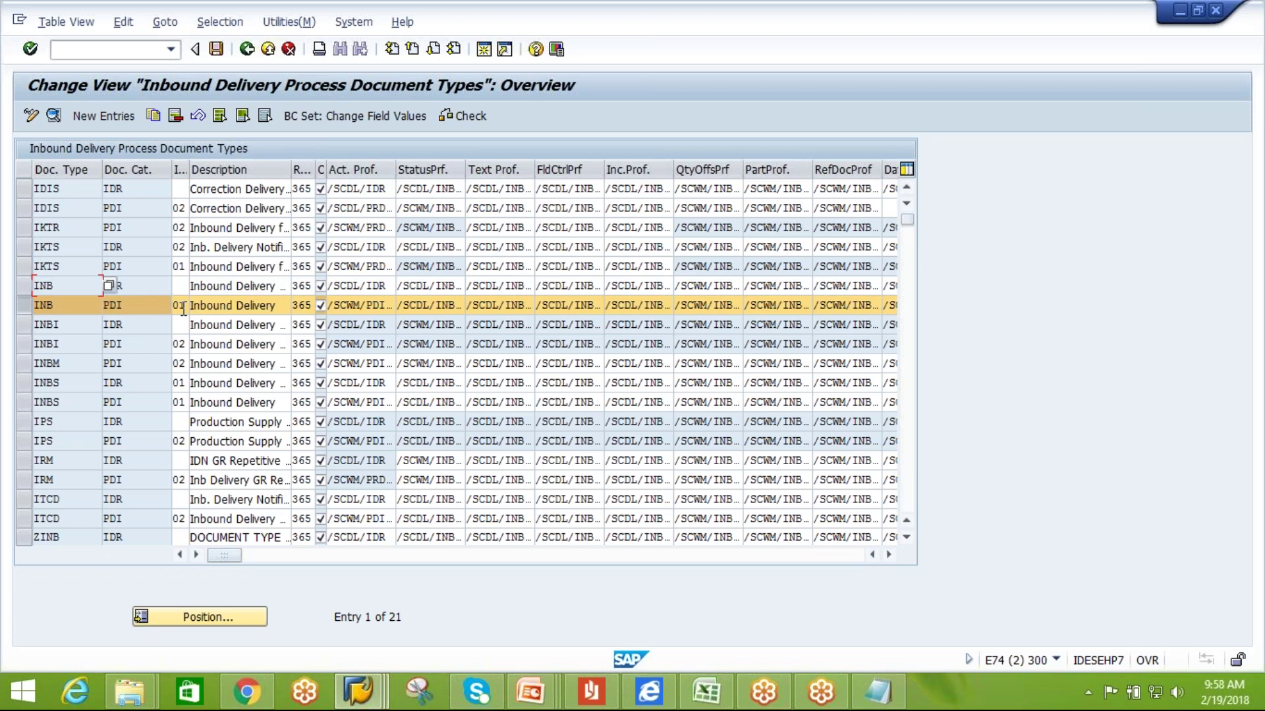
click(382, 701)
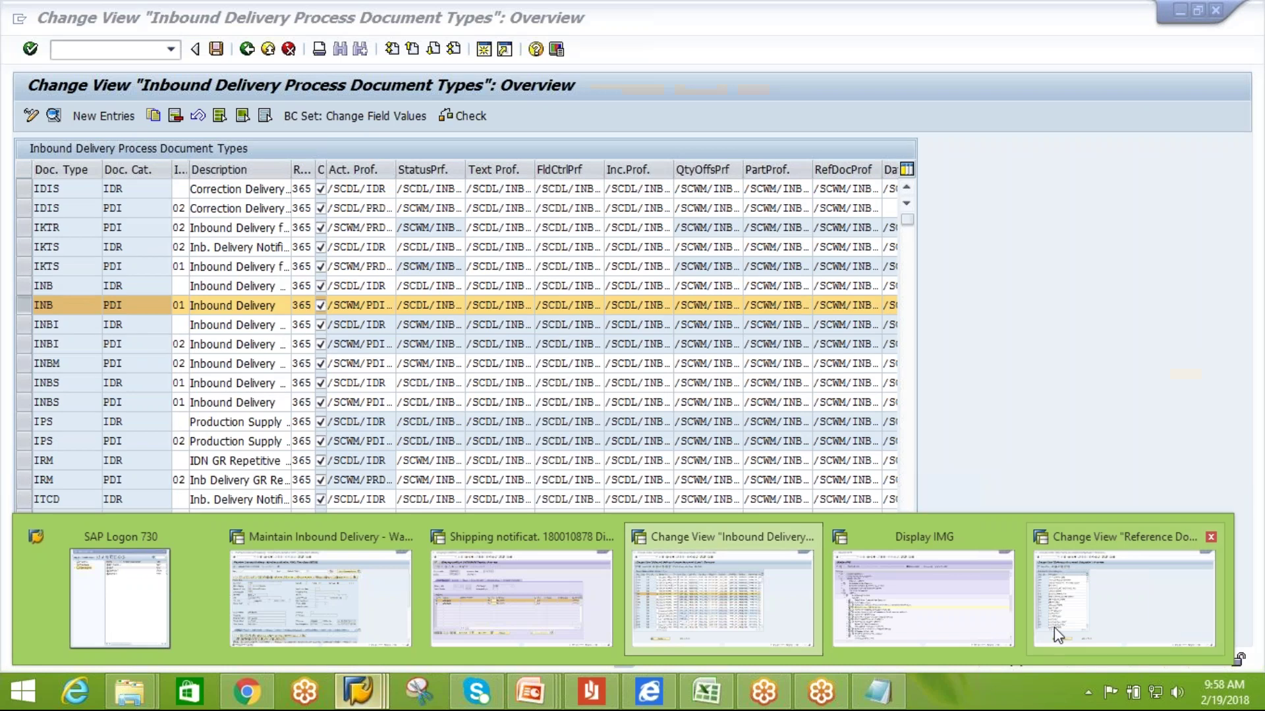
Back in the IMG, expand Delivery - Warehouse Request > Number Ranges and focus the inbound deliveries activity
click(1073, 616)
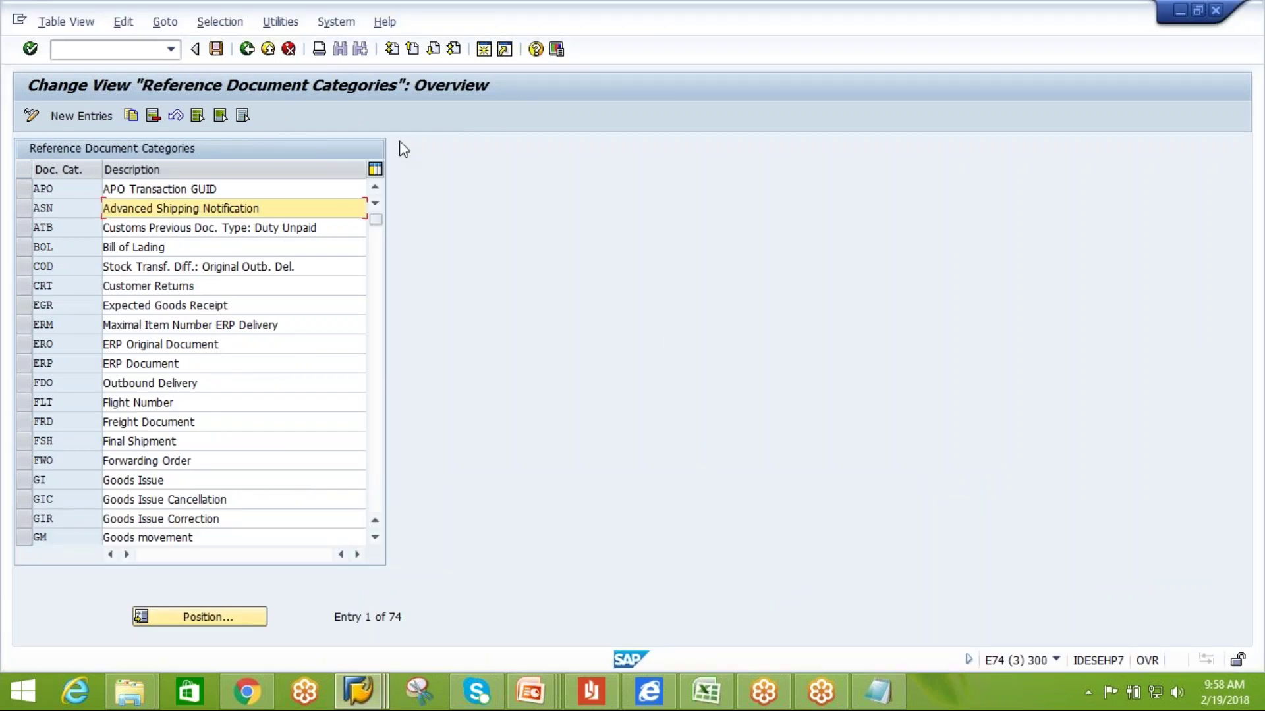
click(247, 50)
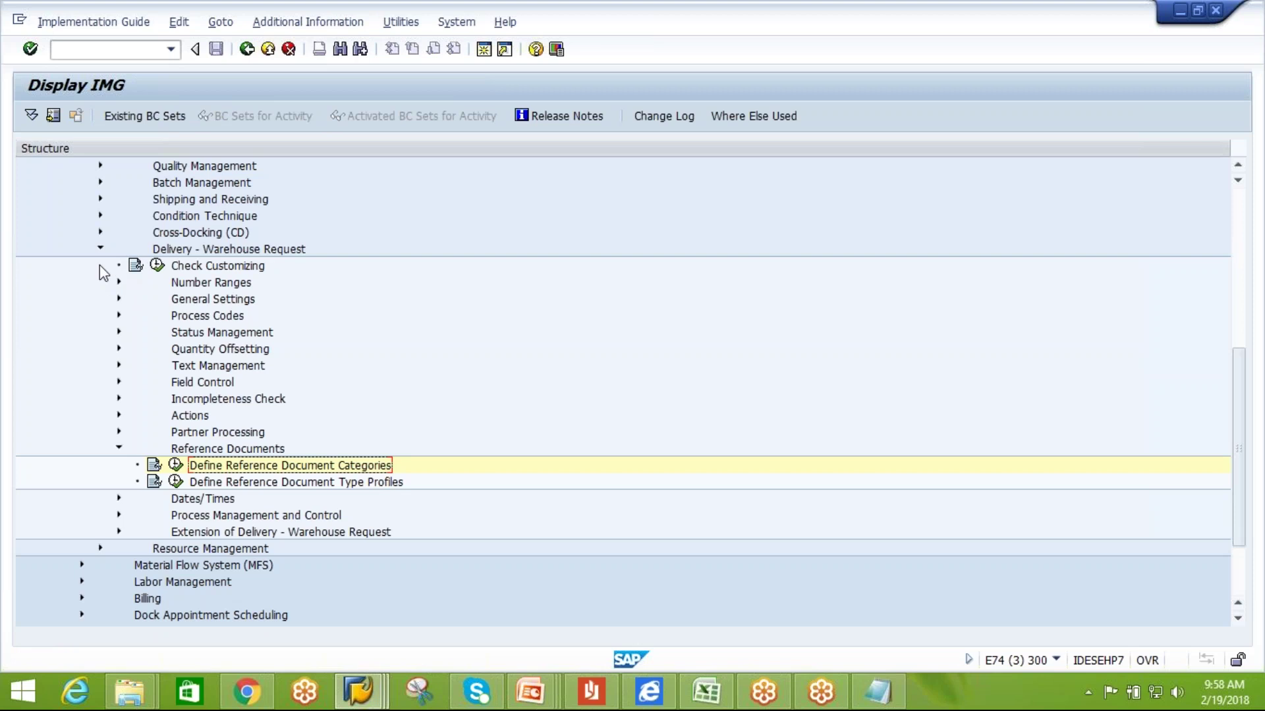
click(221, 249)
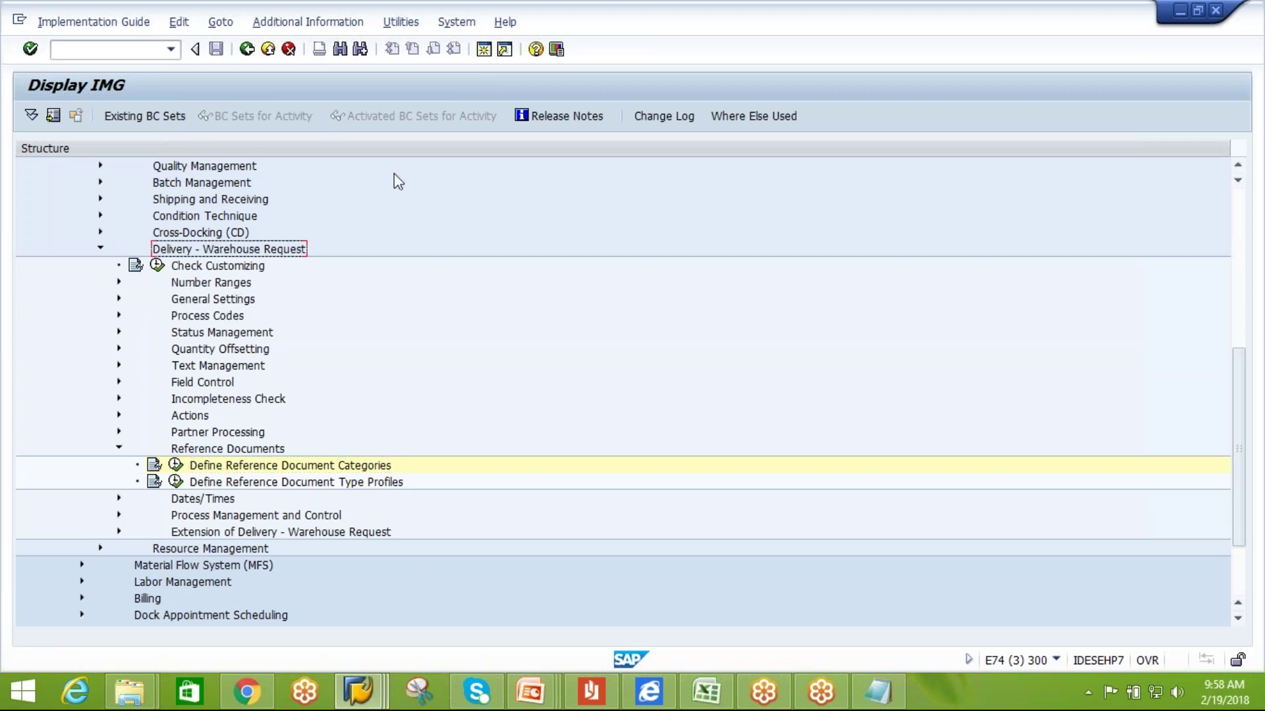
drag(1244, 429, 1236, 345)
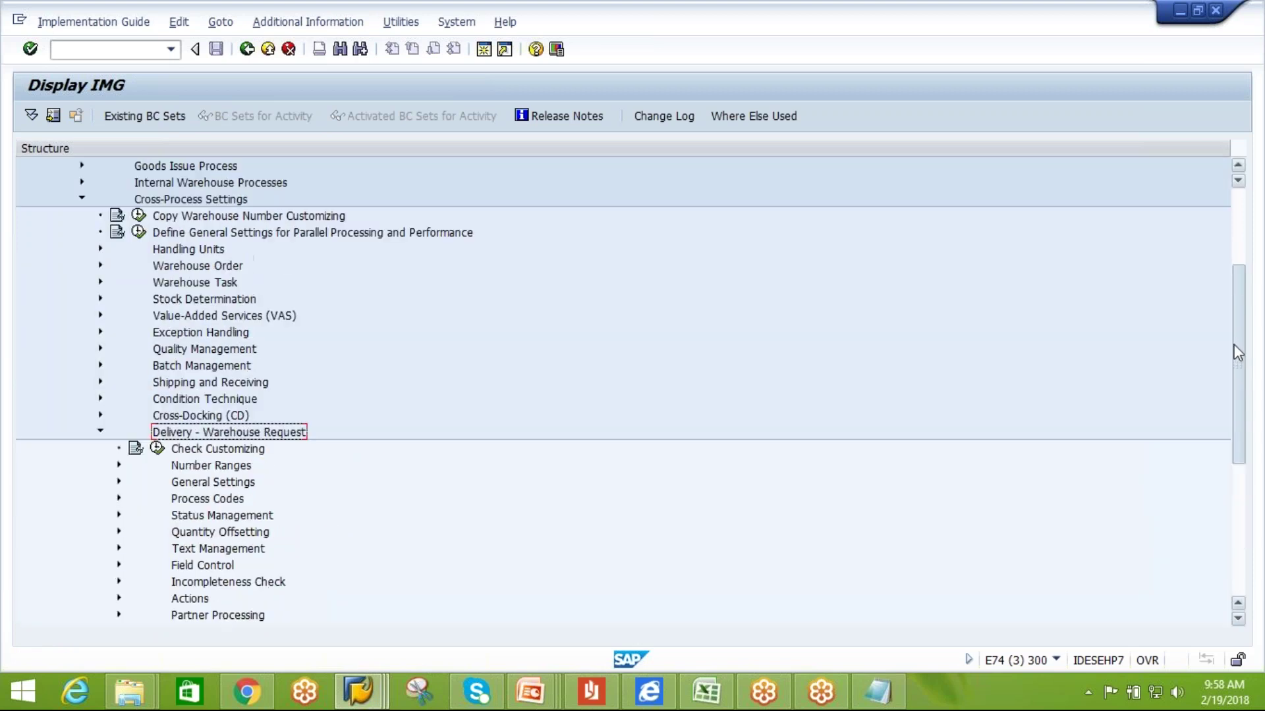
click(119, 466)
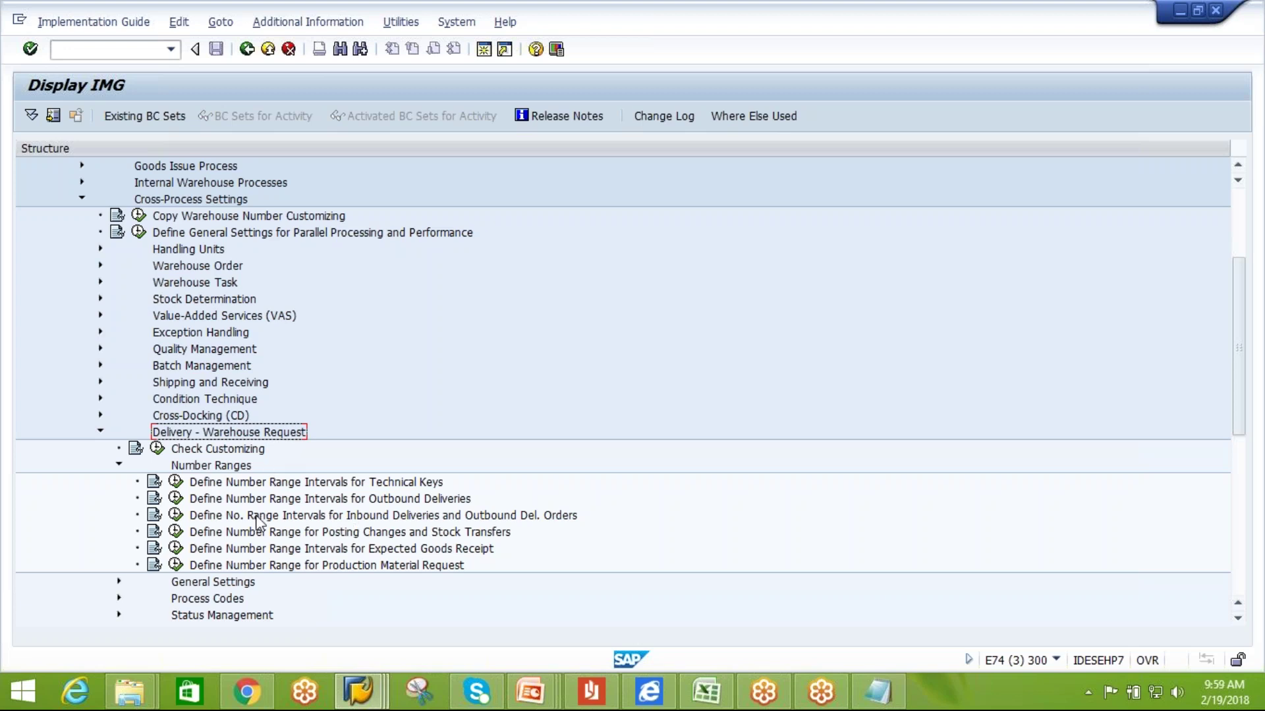
click(274, 515)
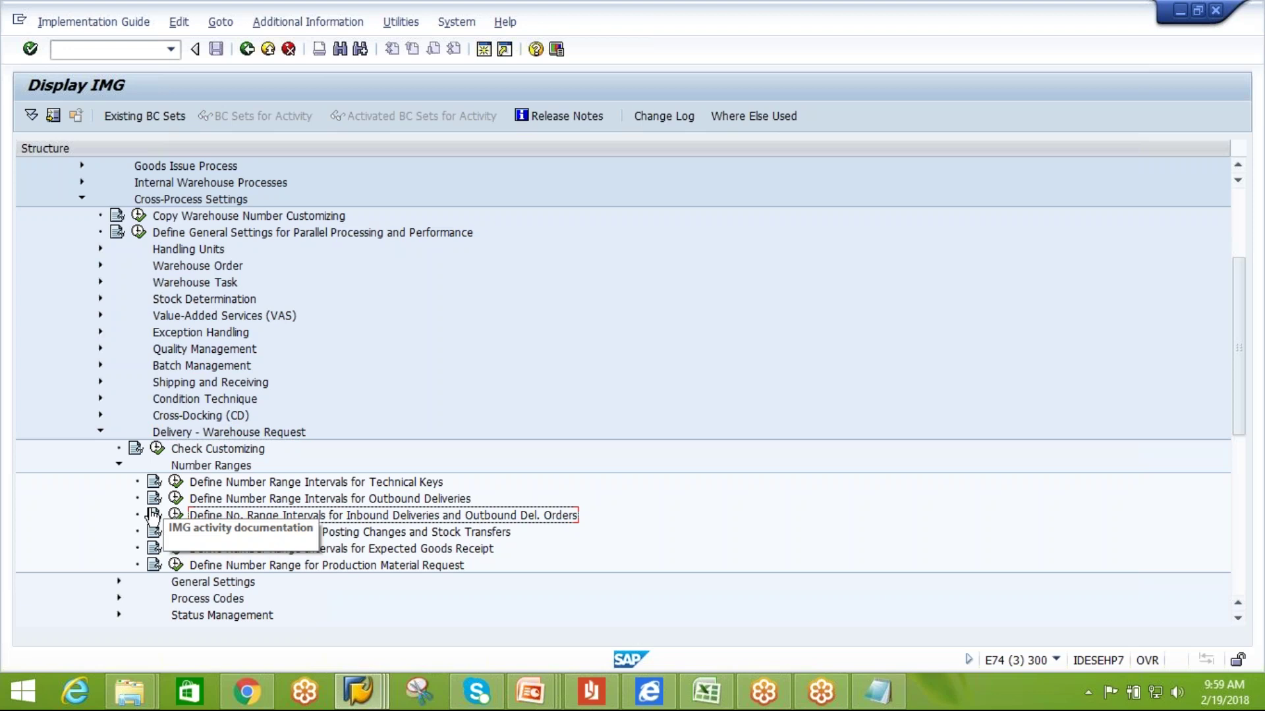
Display the inbound delivery number range intervals and inspect interval 01's starting number
click(175, 515)
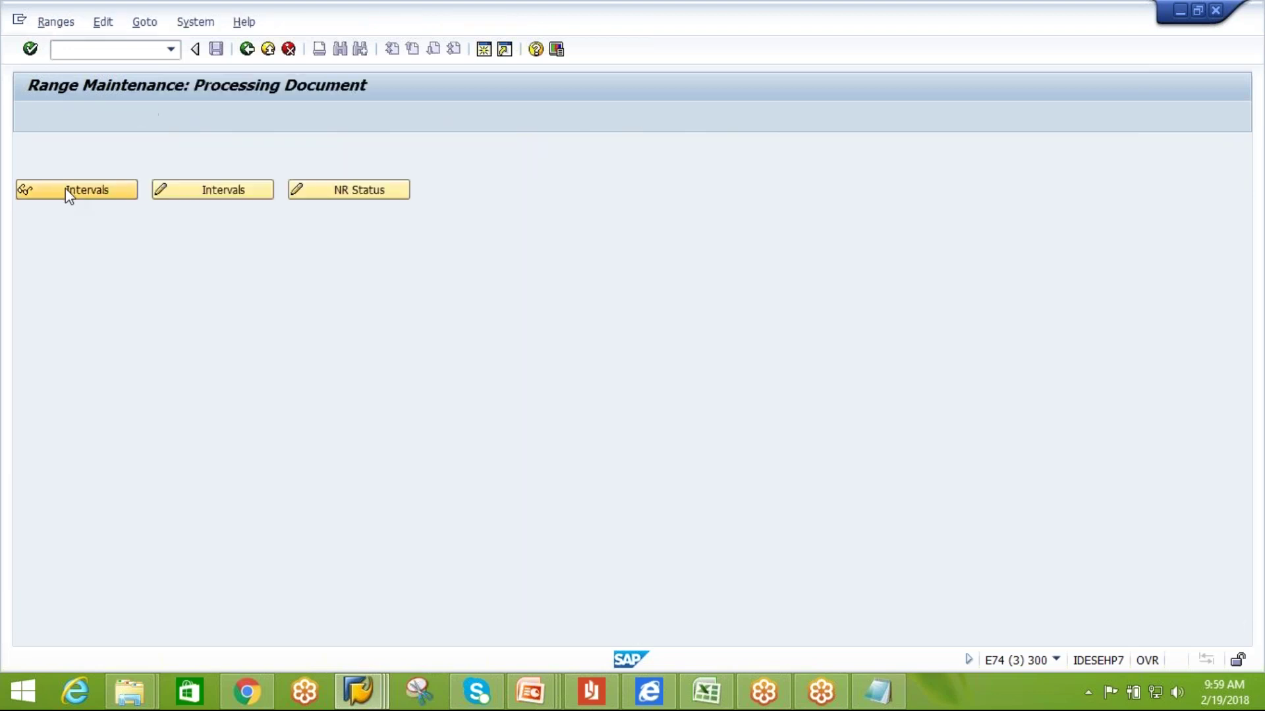
click(66, 189)
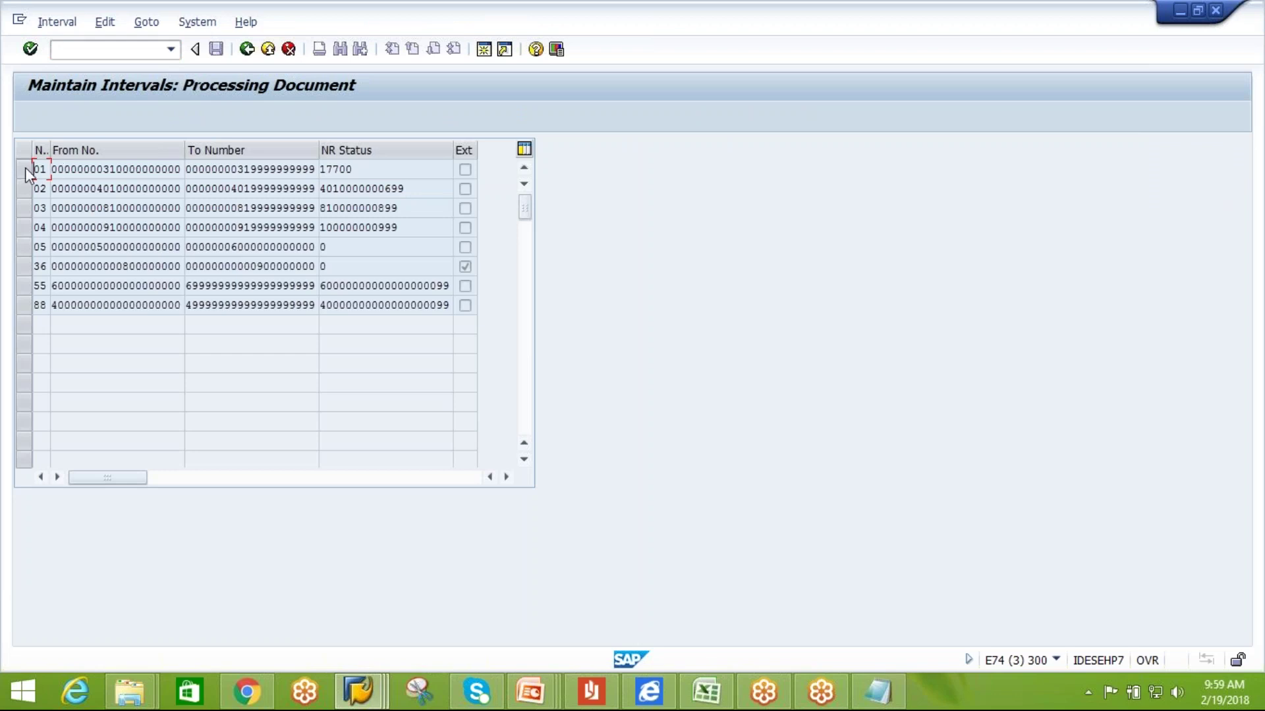
click(130, 171)
click(164, 168)
click(247, 49)
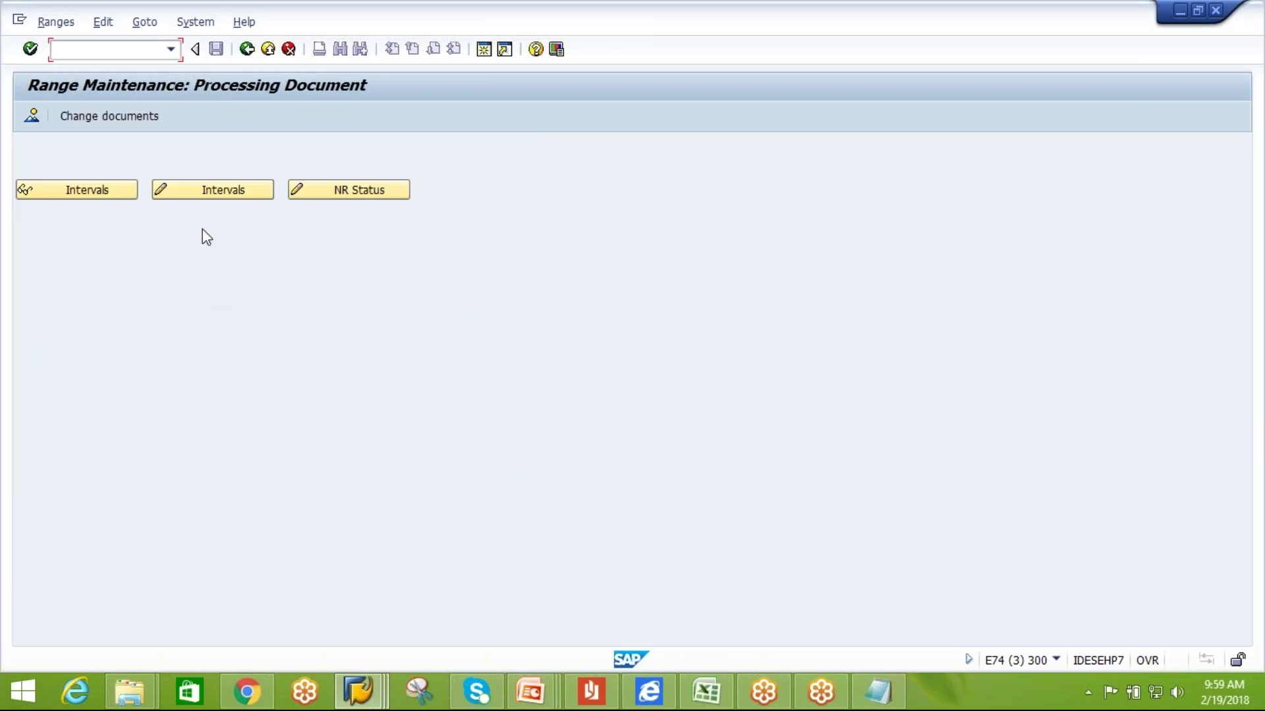
Check interval 01's current number 17700 in change mode, then return to the Maintain Inbound Delivery window
click(220, 196)
click(160, 170)
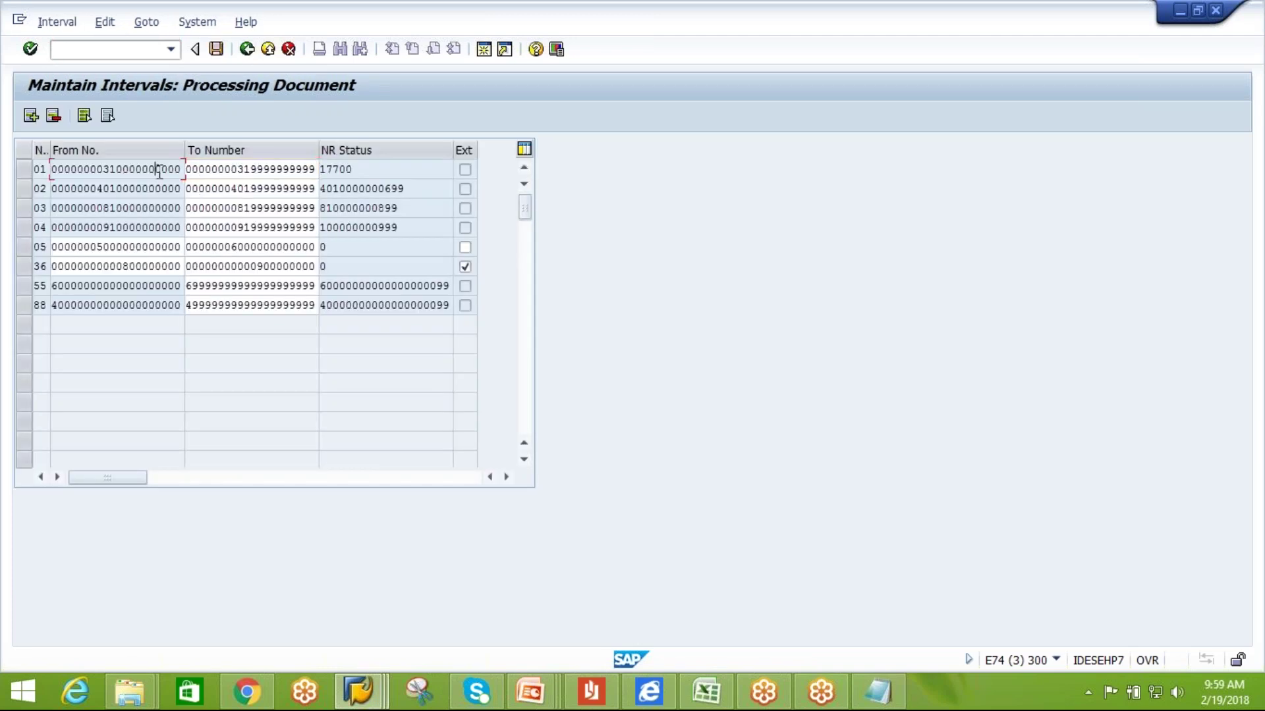
click(363, 170)
click(381, 700)
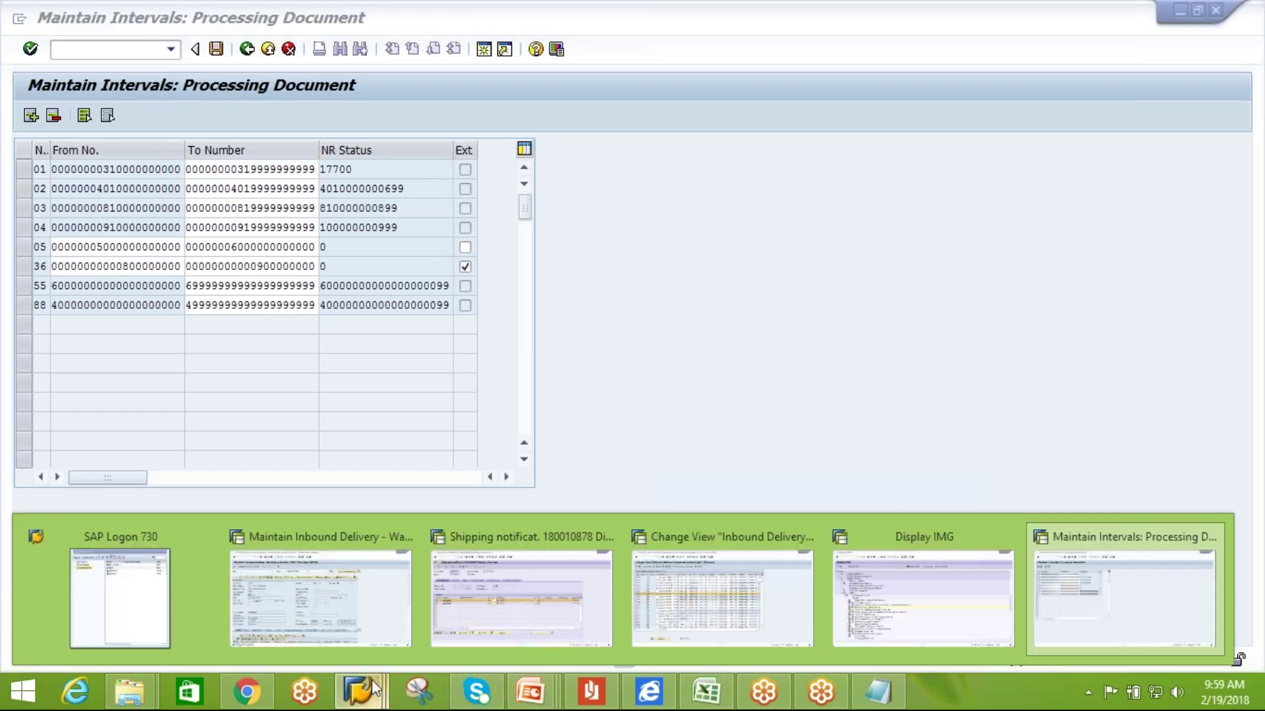
click(321, 596)
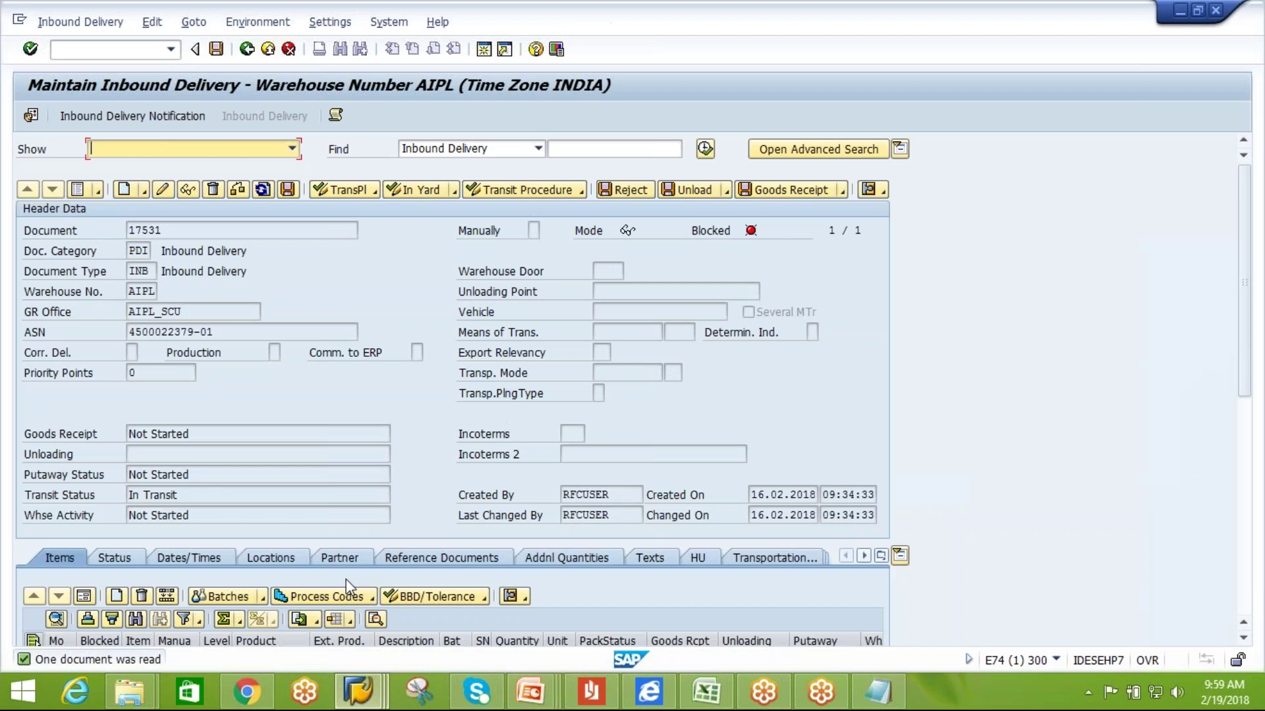
Recheck number intervals 01–02 and status 17700, then show delivery 17531 as a document list
click(187, 230)
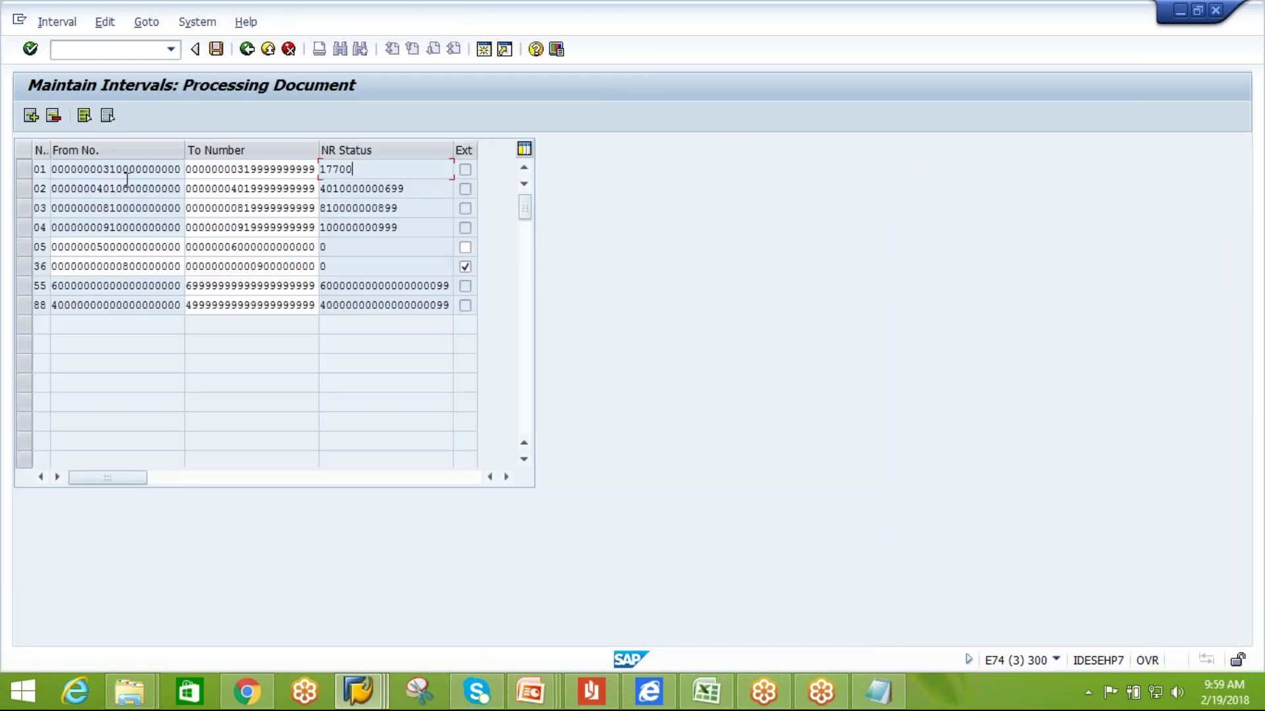
click(123, 188)
double_click(283, 169)
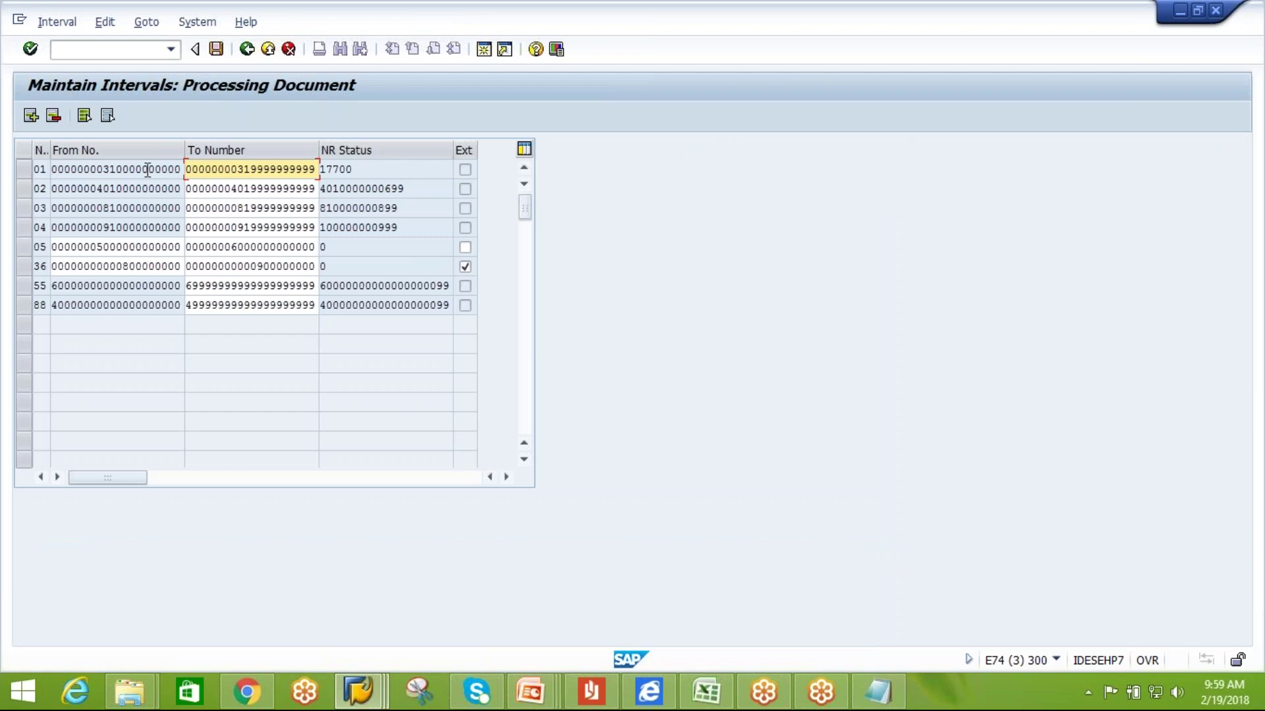
click(385, 171)
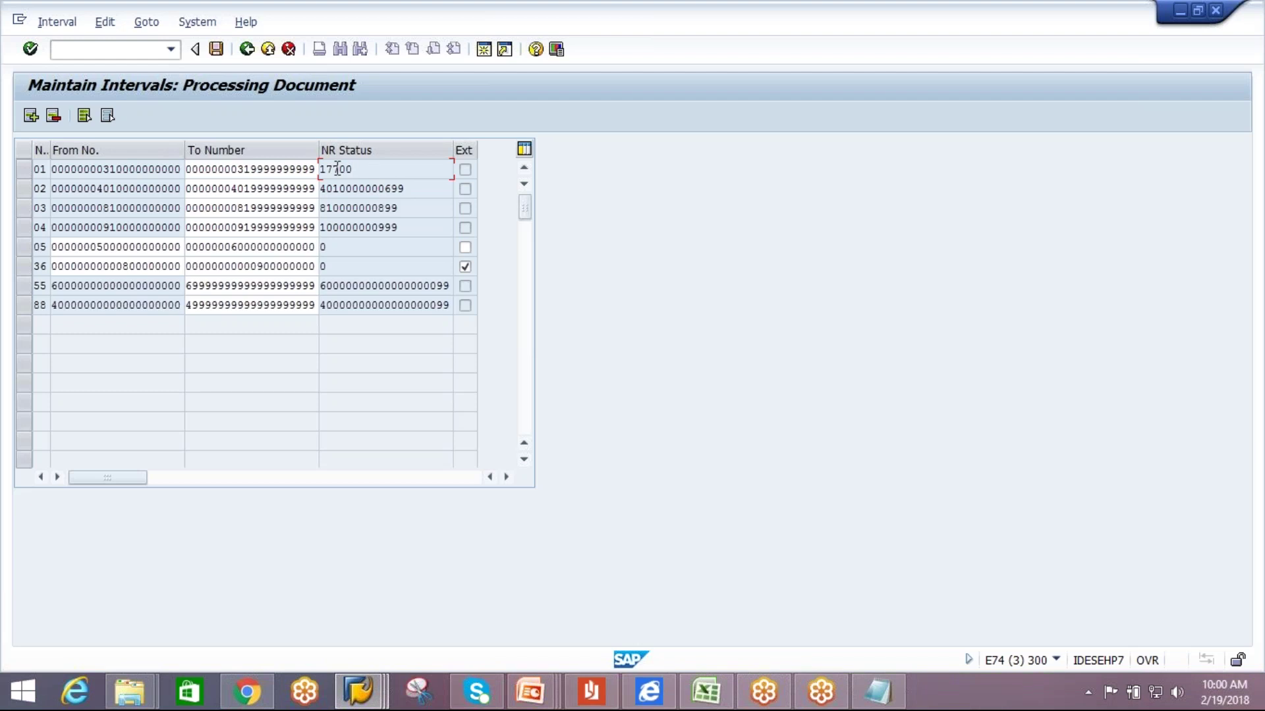
key(alt+Tab)
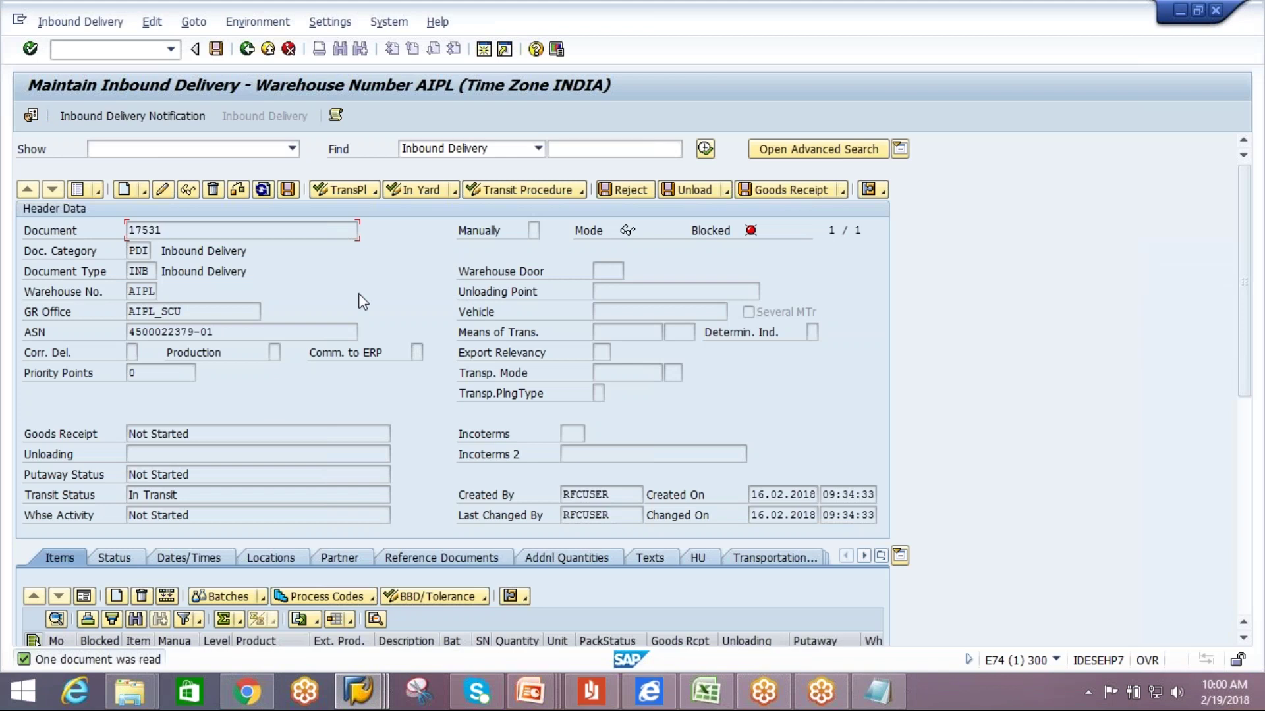
click(78, 190)
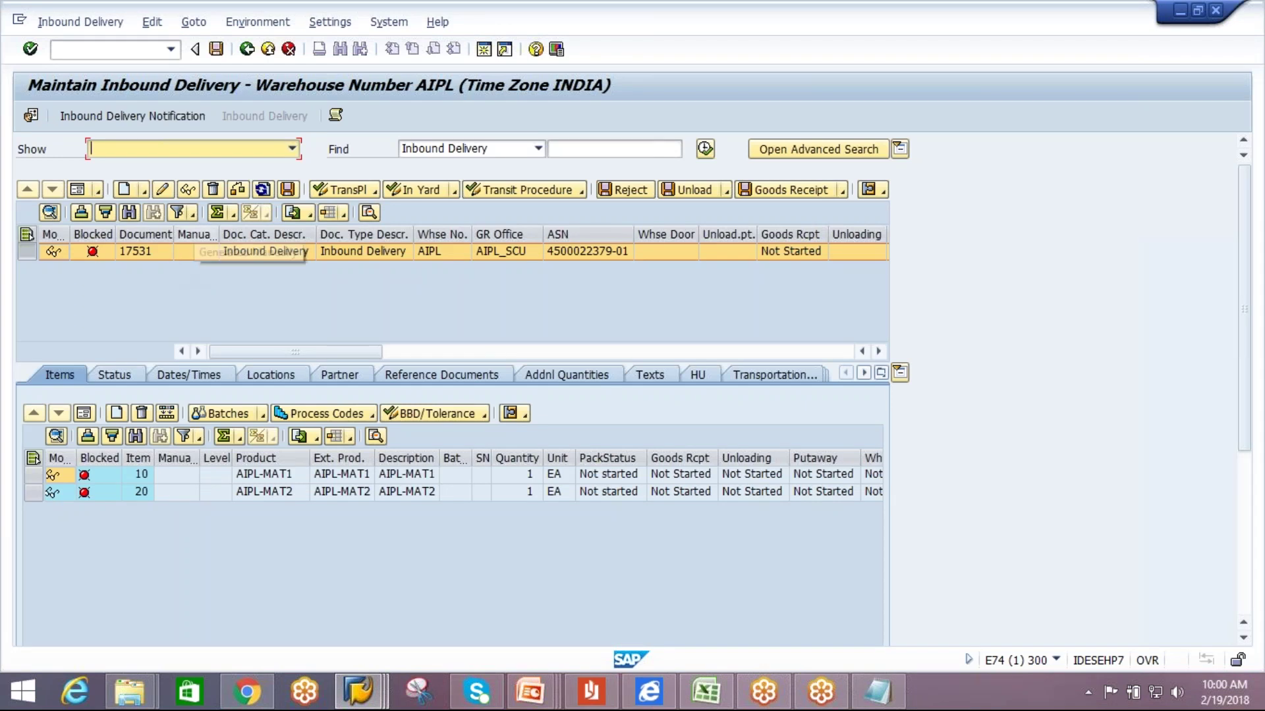
Switch delivery 17531 to change mode and review the AIPL-PED partner and GR-ZONE bin errors
click(242, 191)
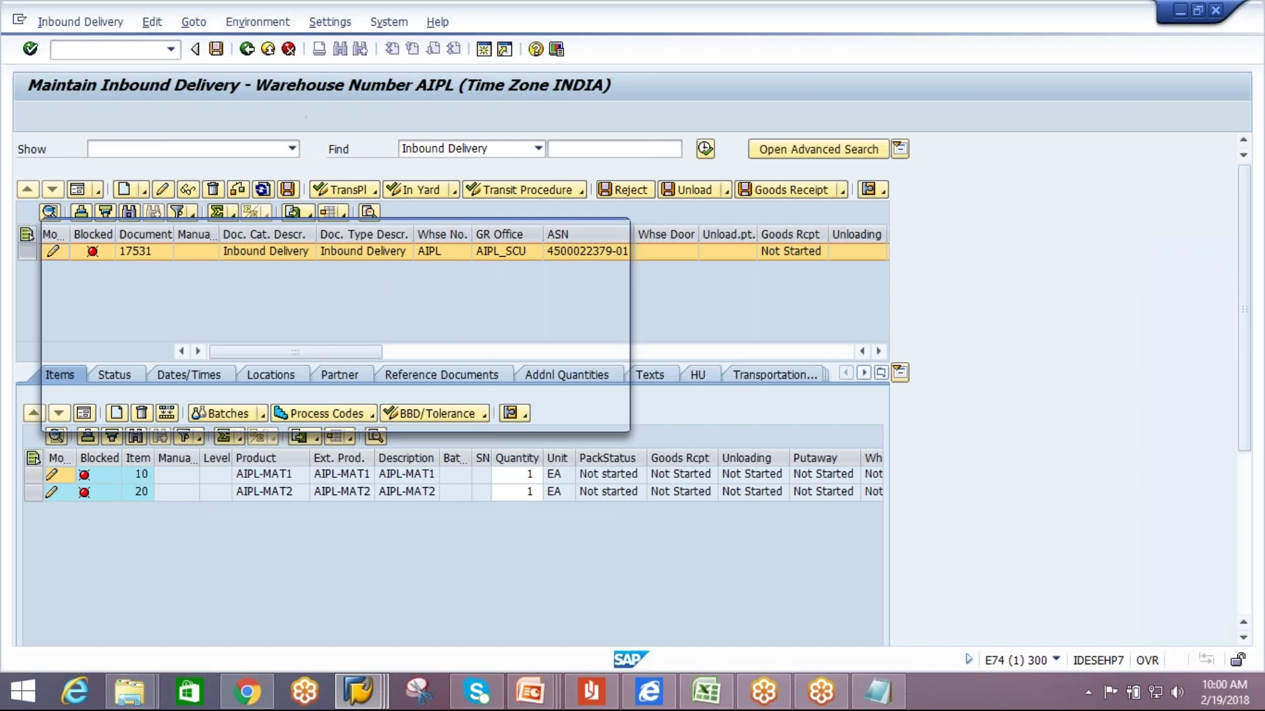
click(228, 320)
click(243, 335)
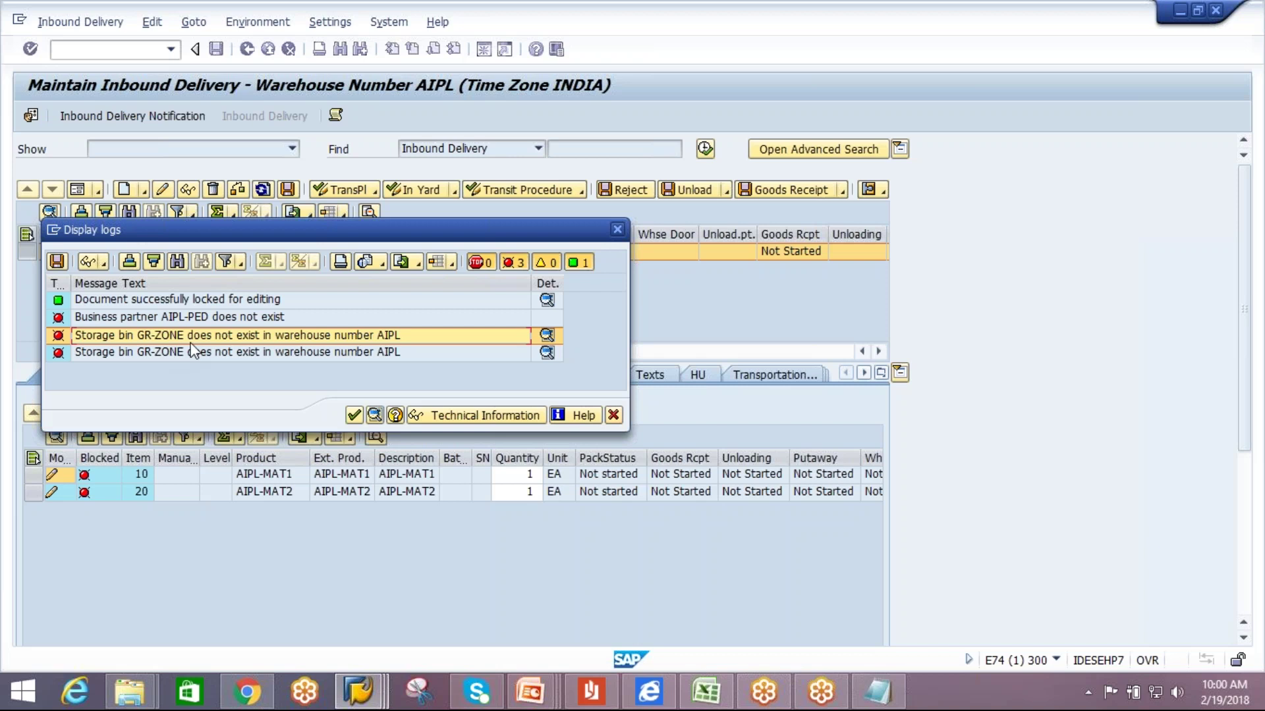
click(255, 352)
click(255, 335)
click(251, 316)
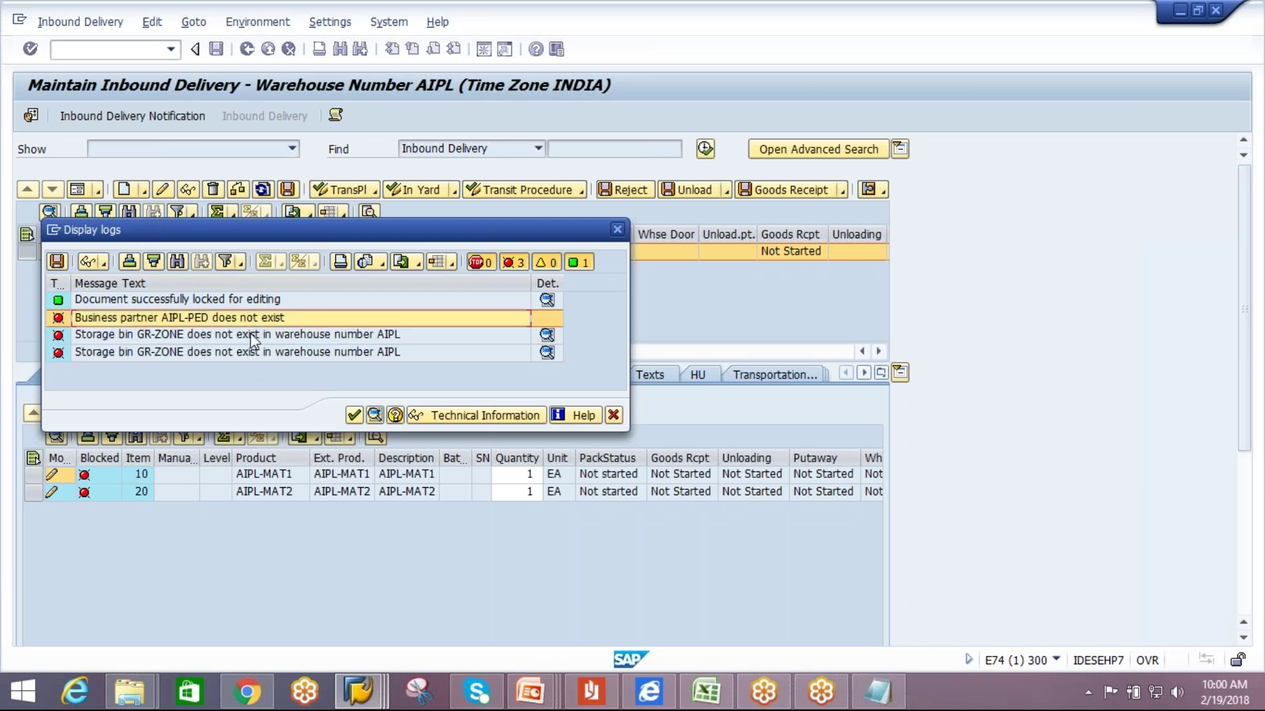
click(253, 334)
click(254, 353)
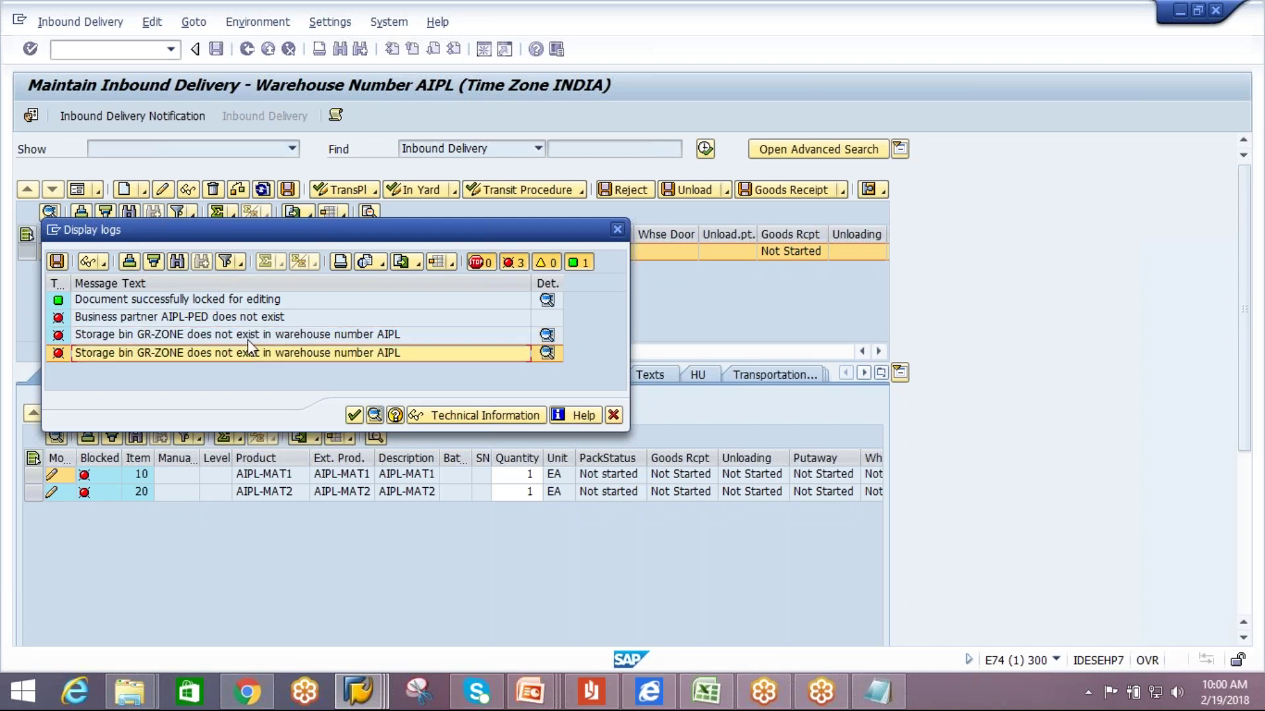
click(251, 317)
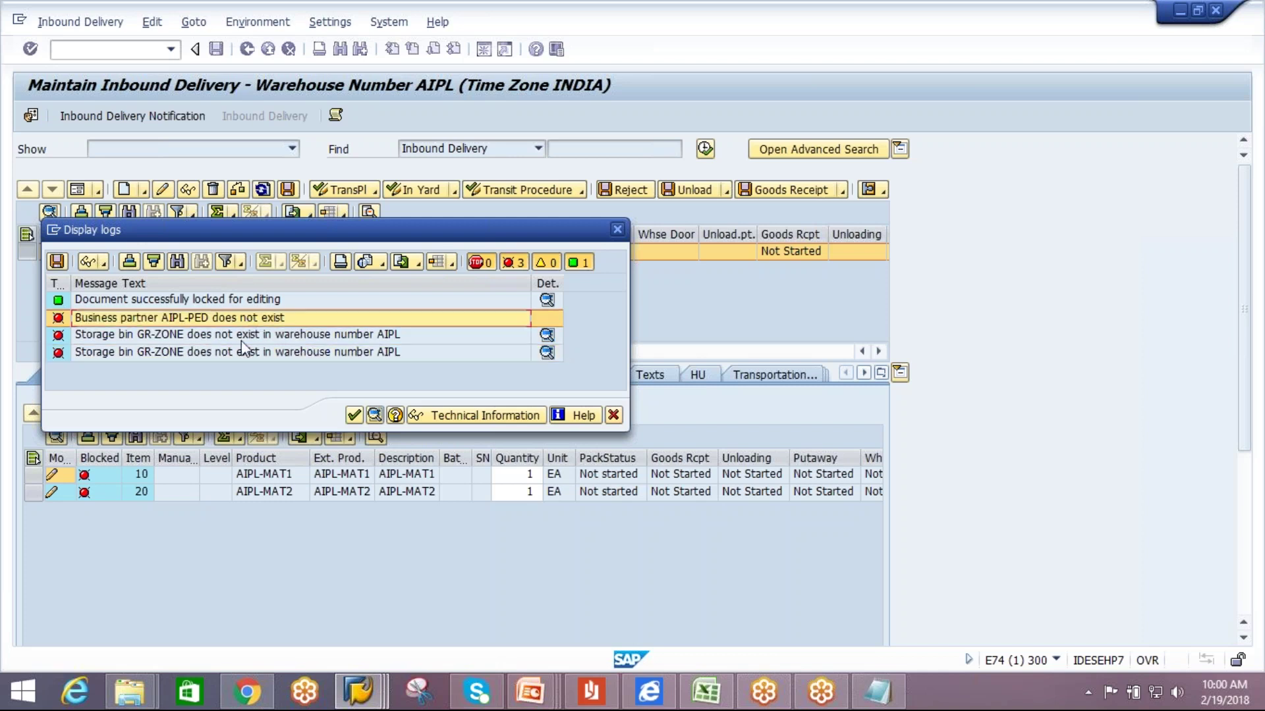
click(255, 334)
click(255, 352)
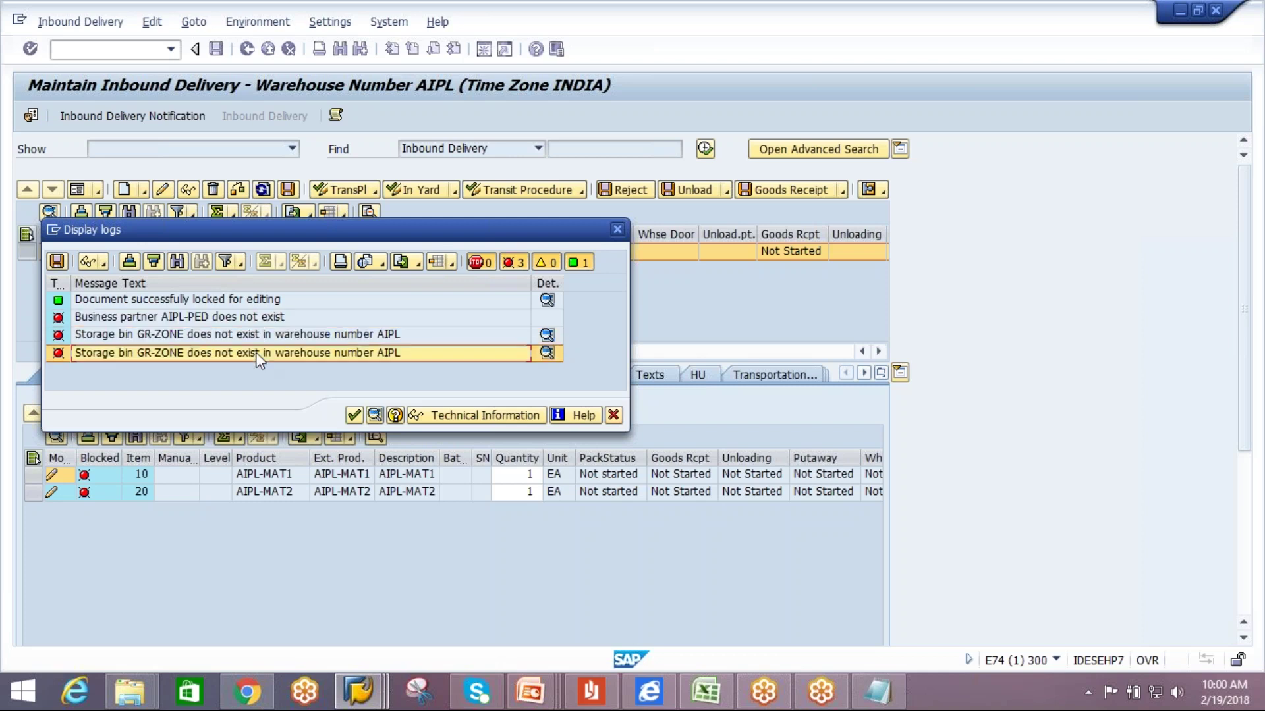
click(264, 334)
click(267, 355)
click(356, 417)
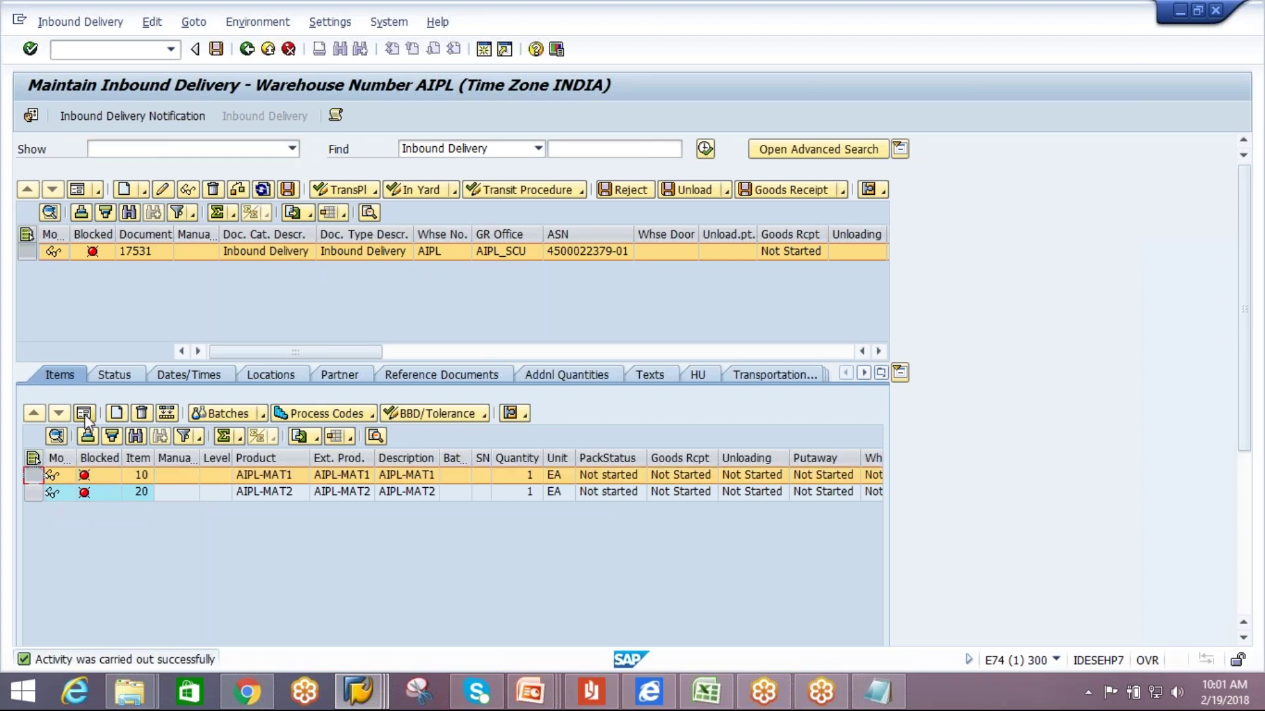
Put delivery 17531 in change mode and open the detail view of item 10, AIPL-MAT1
click(51, 492)
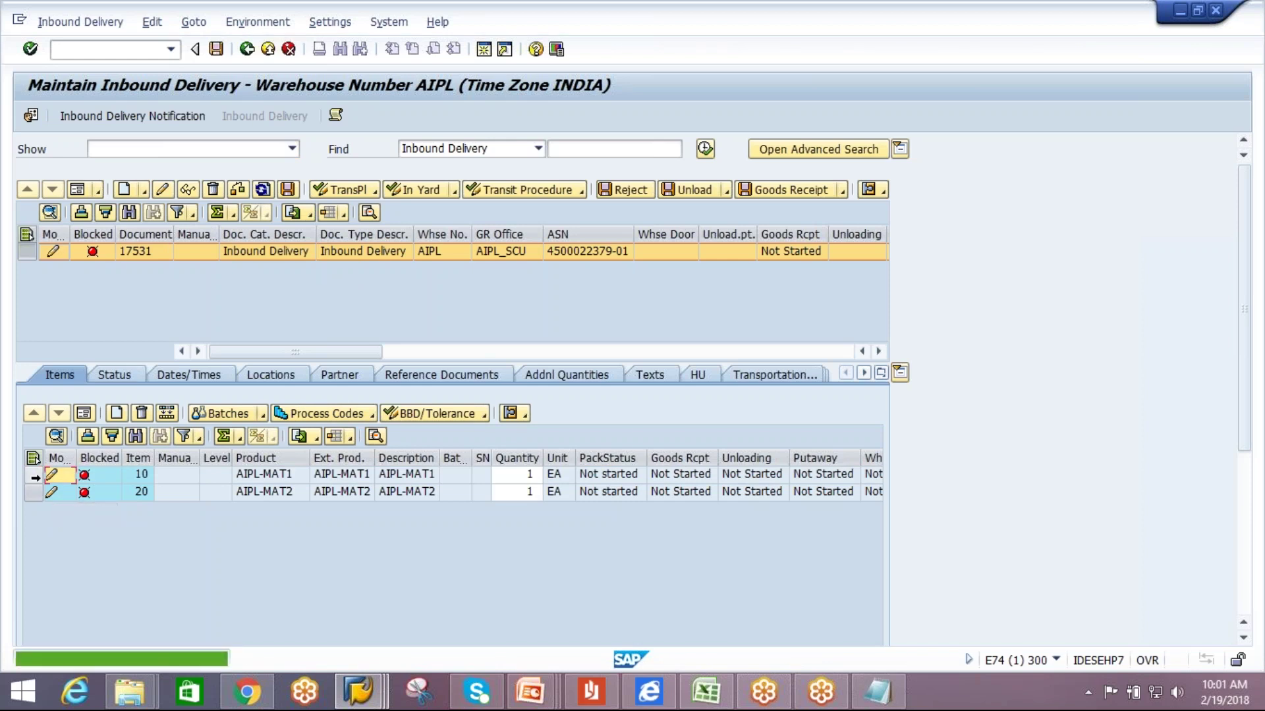
click(171, 413)
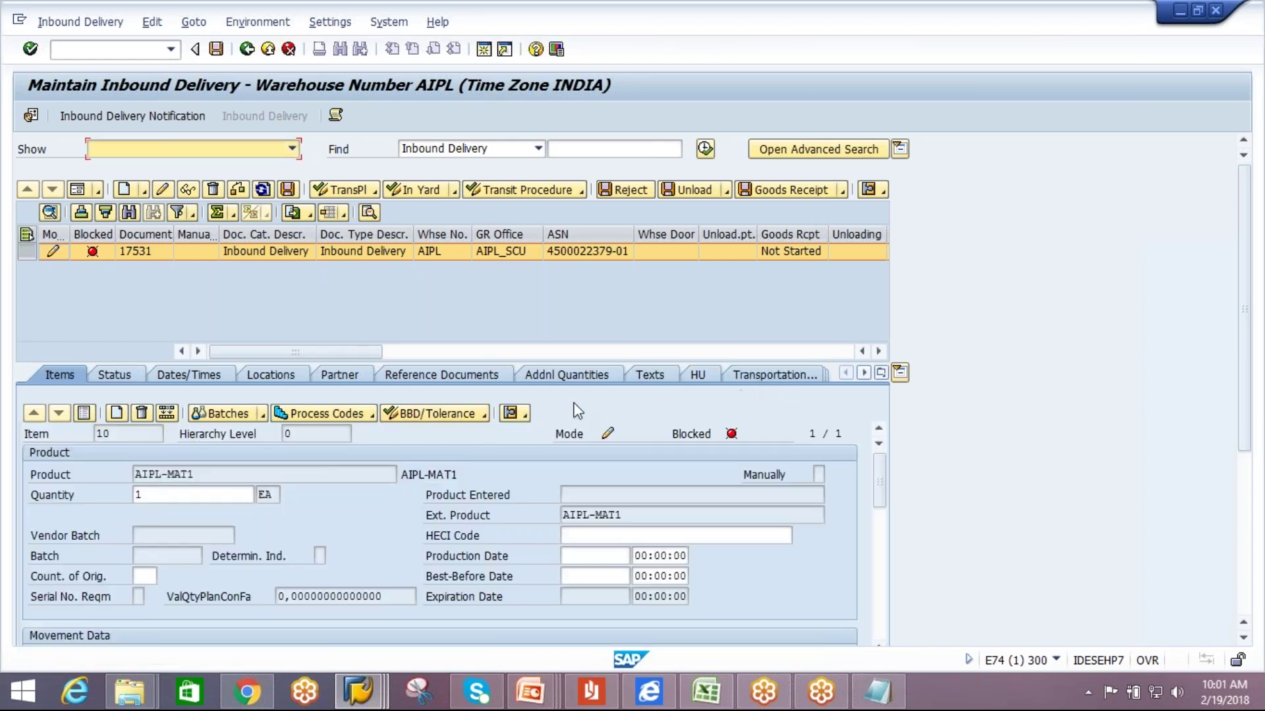
click(881, 373)
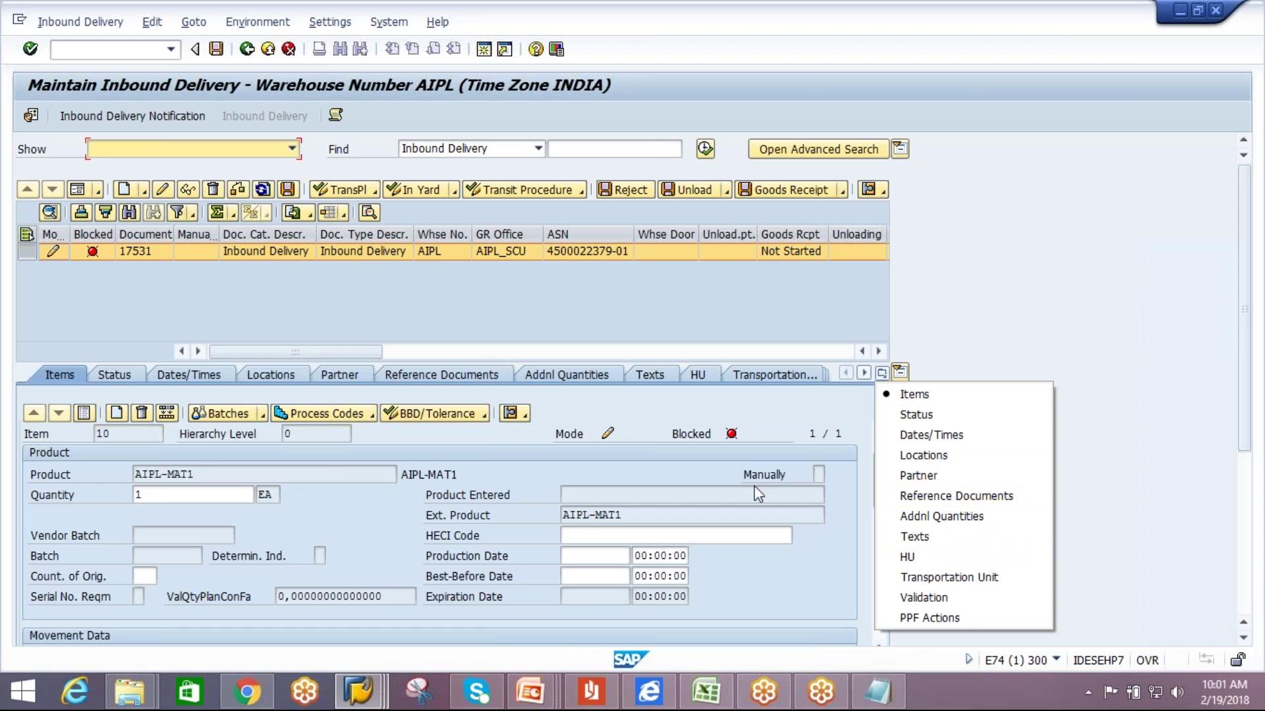
click(914, 394)
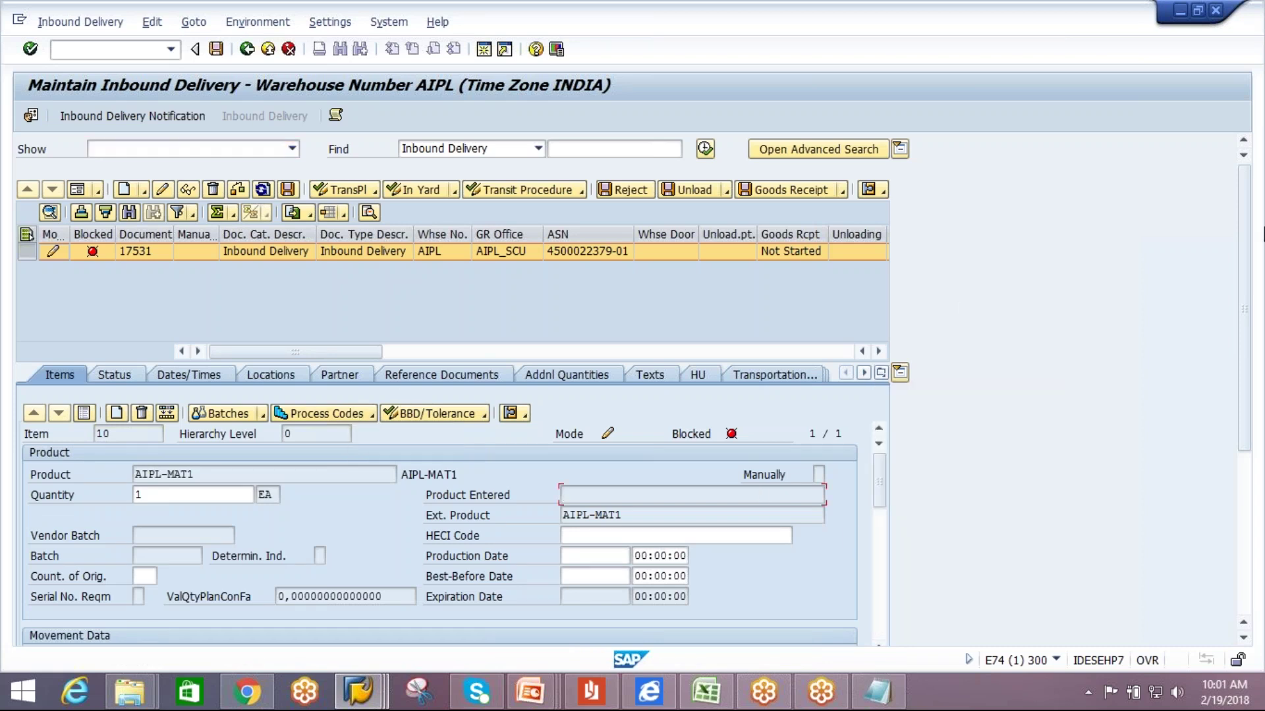
scroll(1225, 359, down, 3)
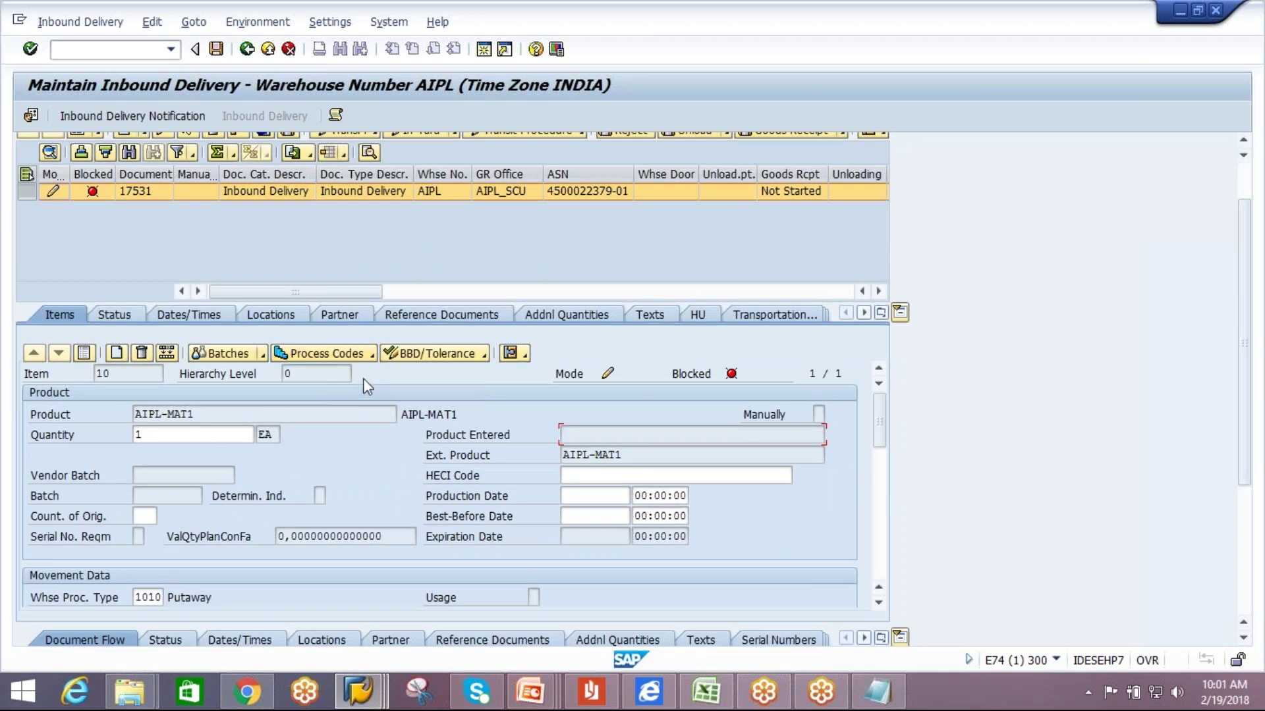
click(373, 362)
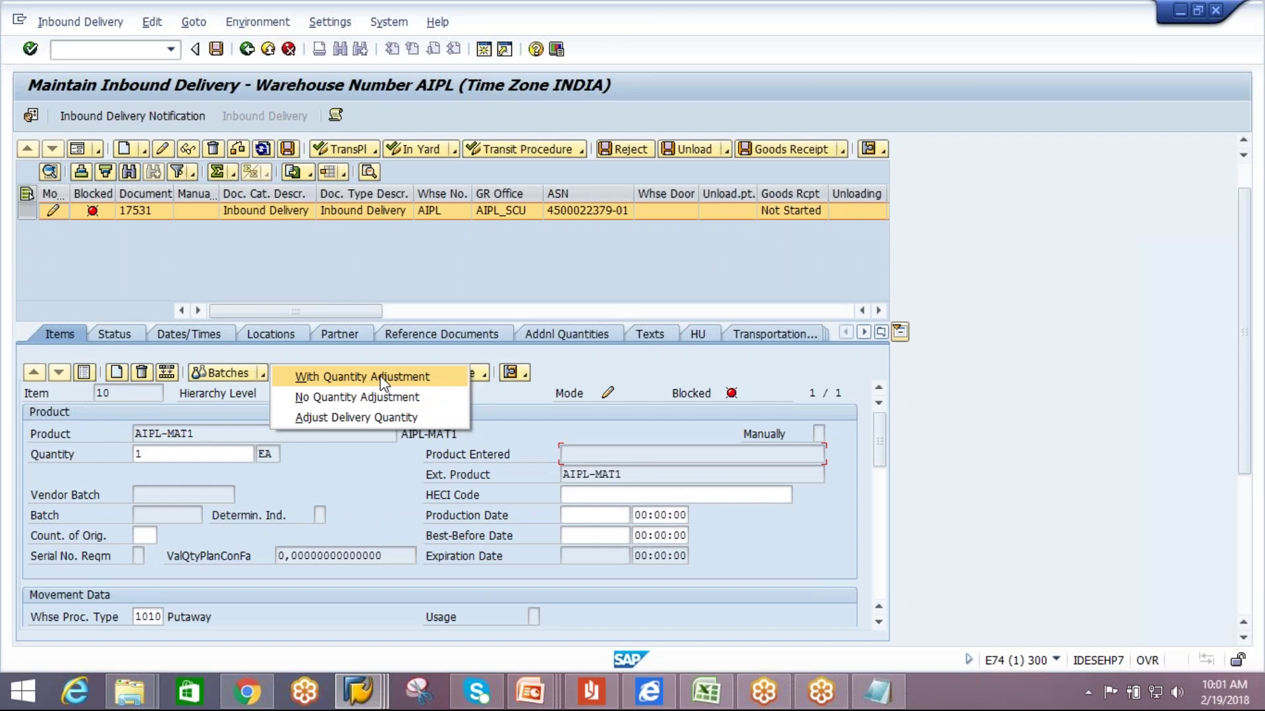
Apply process code I004 Reject Inbound Delivery with quantity -1 to item 10
click(382, 378)
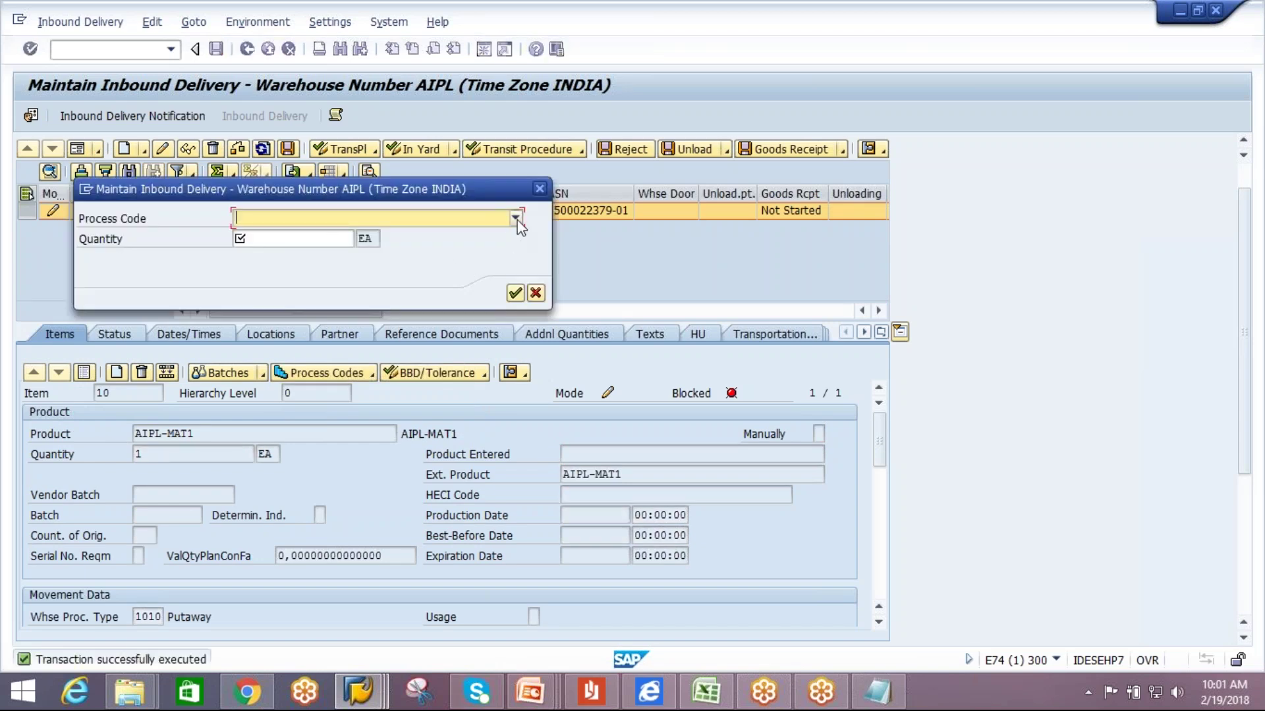
click(517, 222)
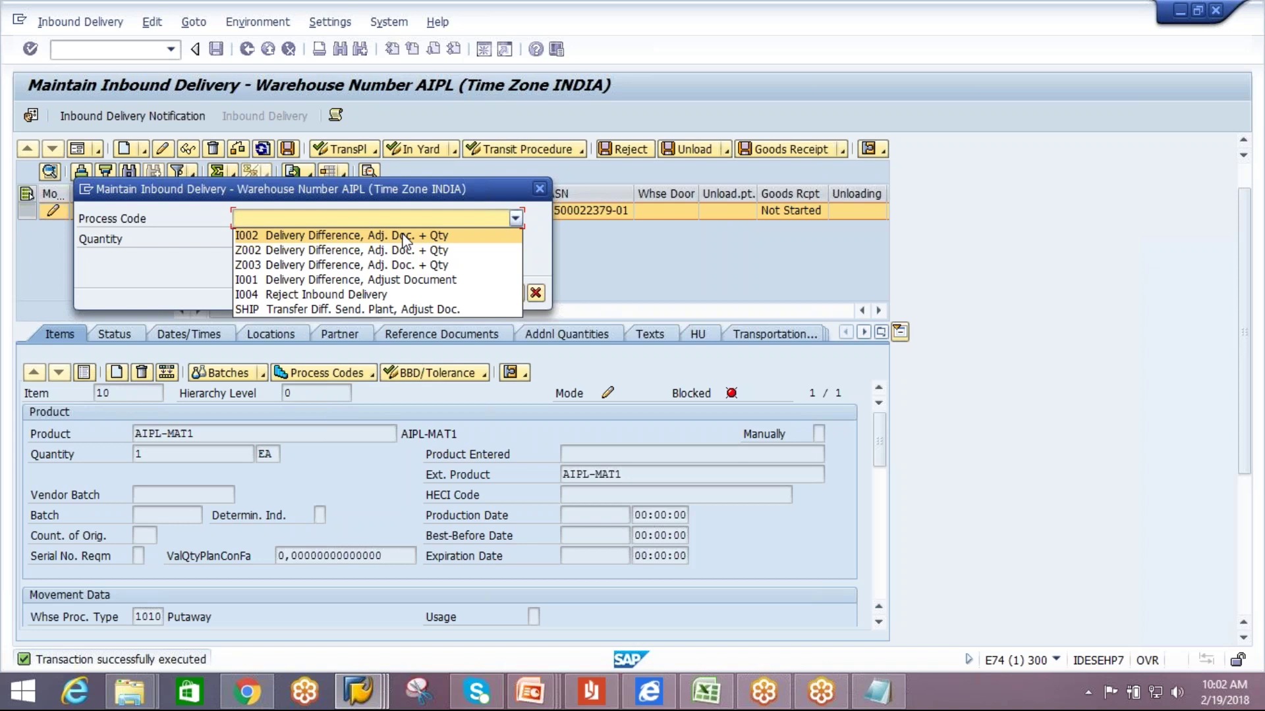
click(349, 295)
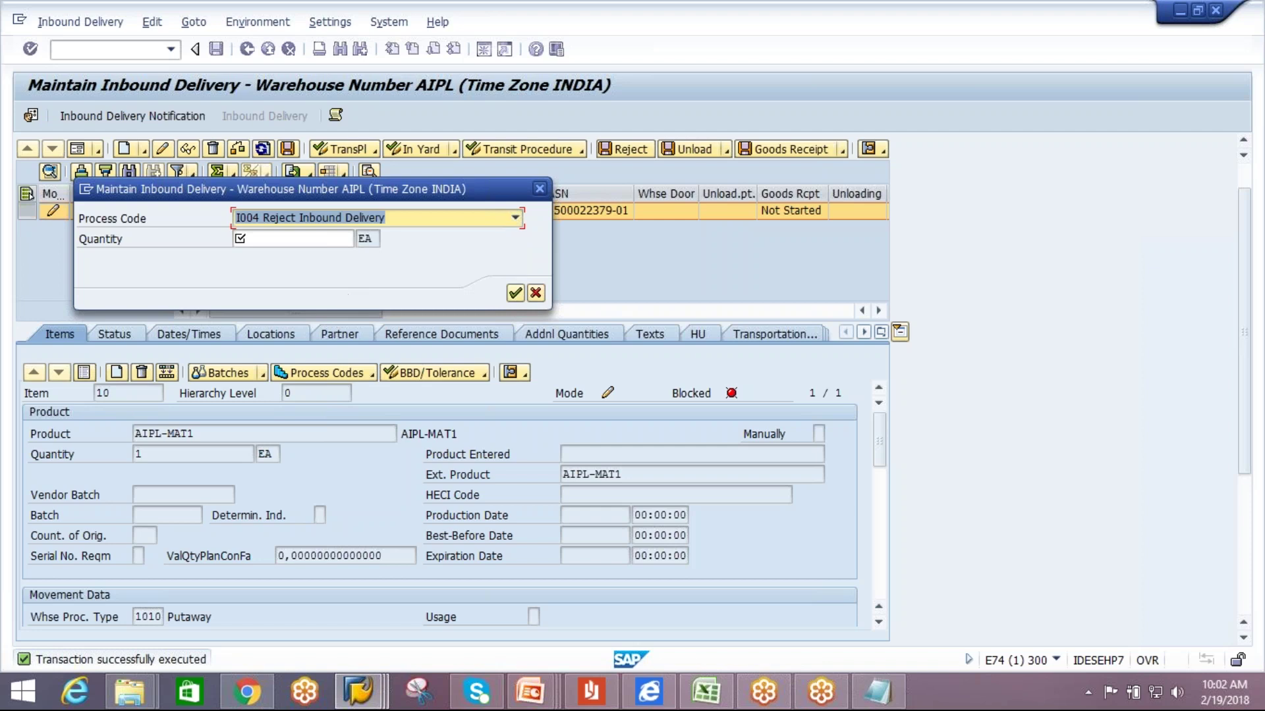
click(329, 243)
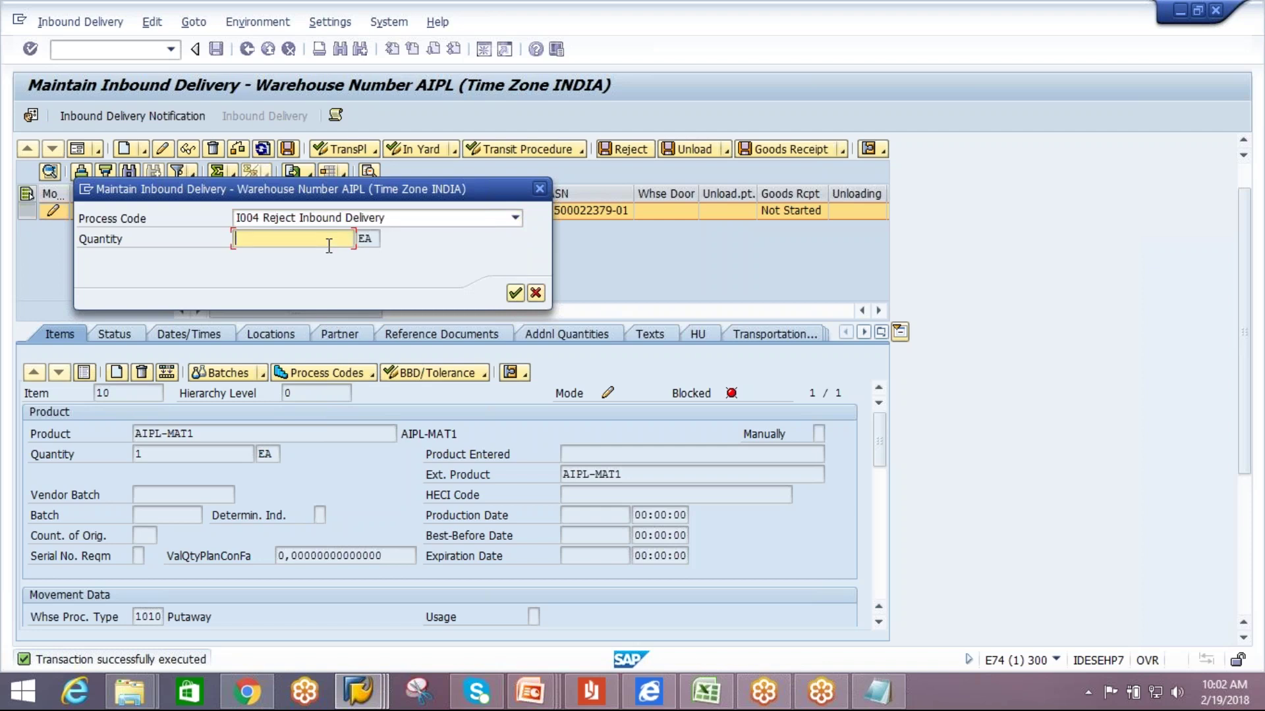
text(-1)
click(515, 293)
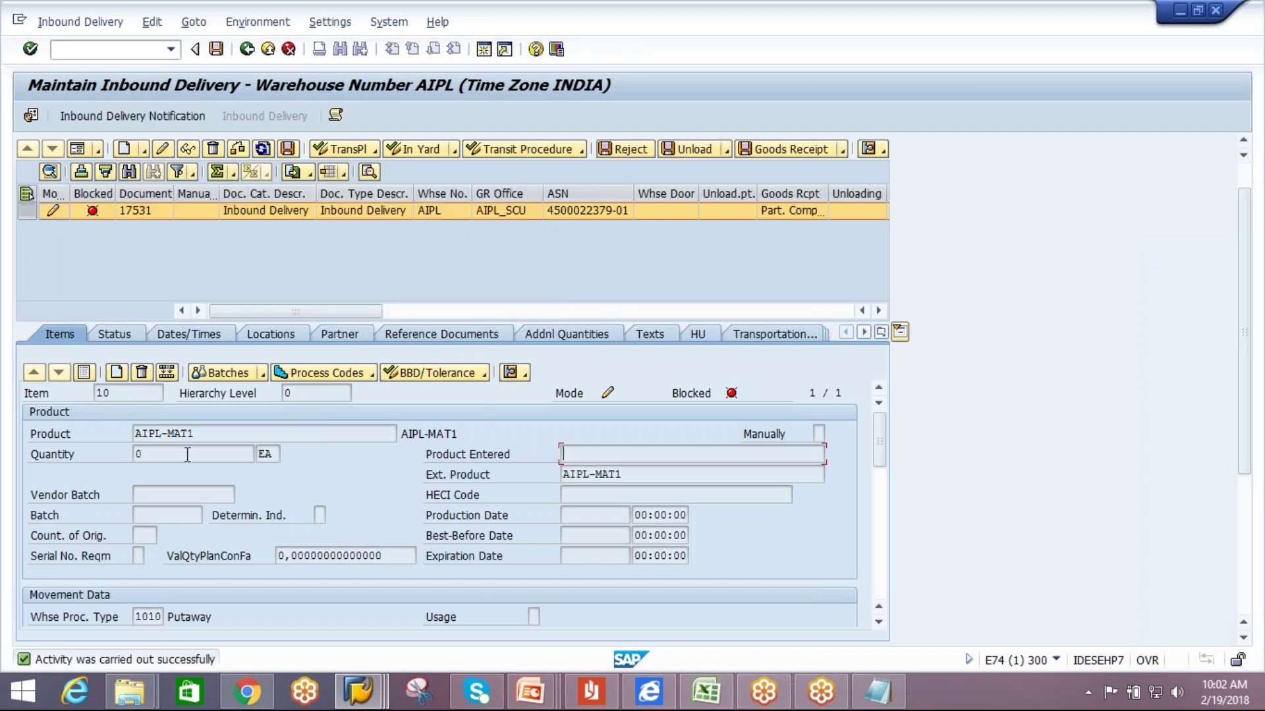
Save delivery 17531 and open its related inbound delivery notification
click(288, 149)
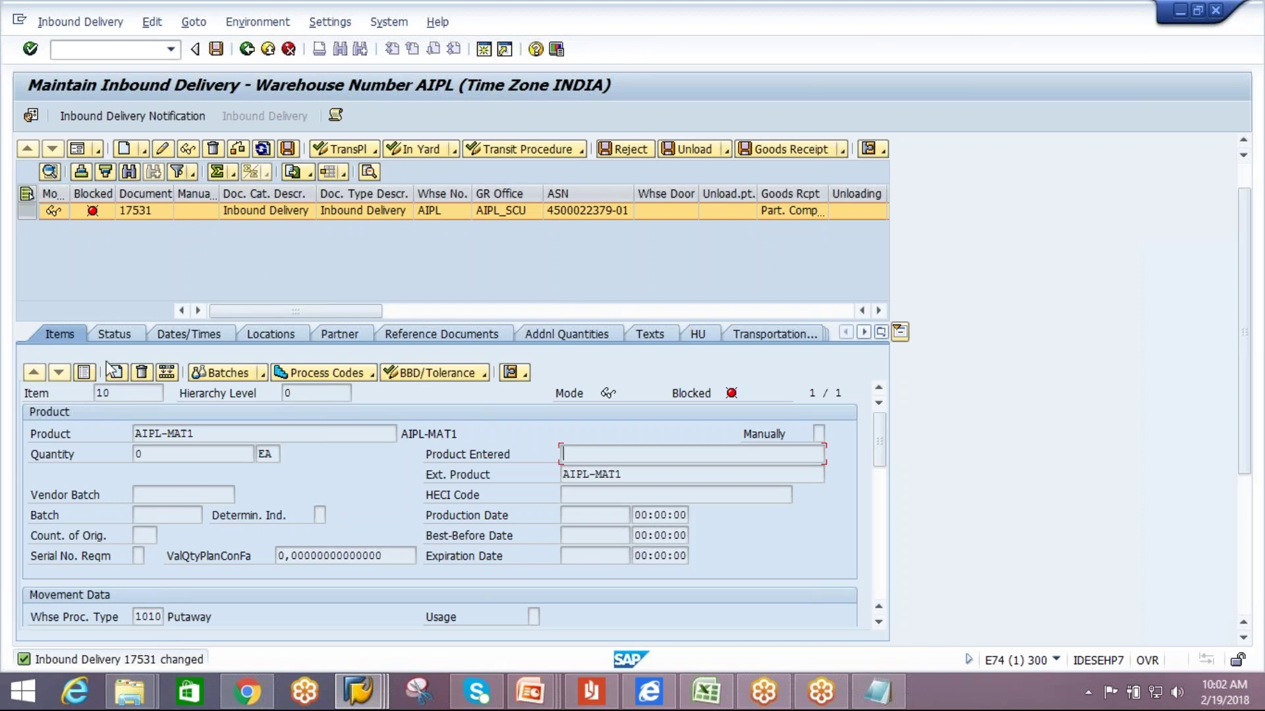
click(84, 373)
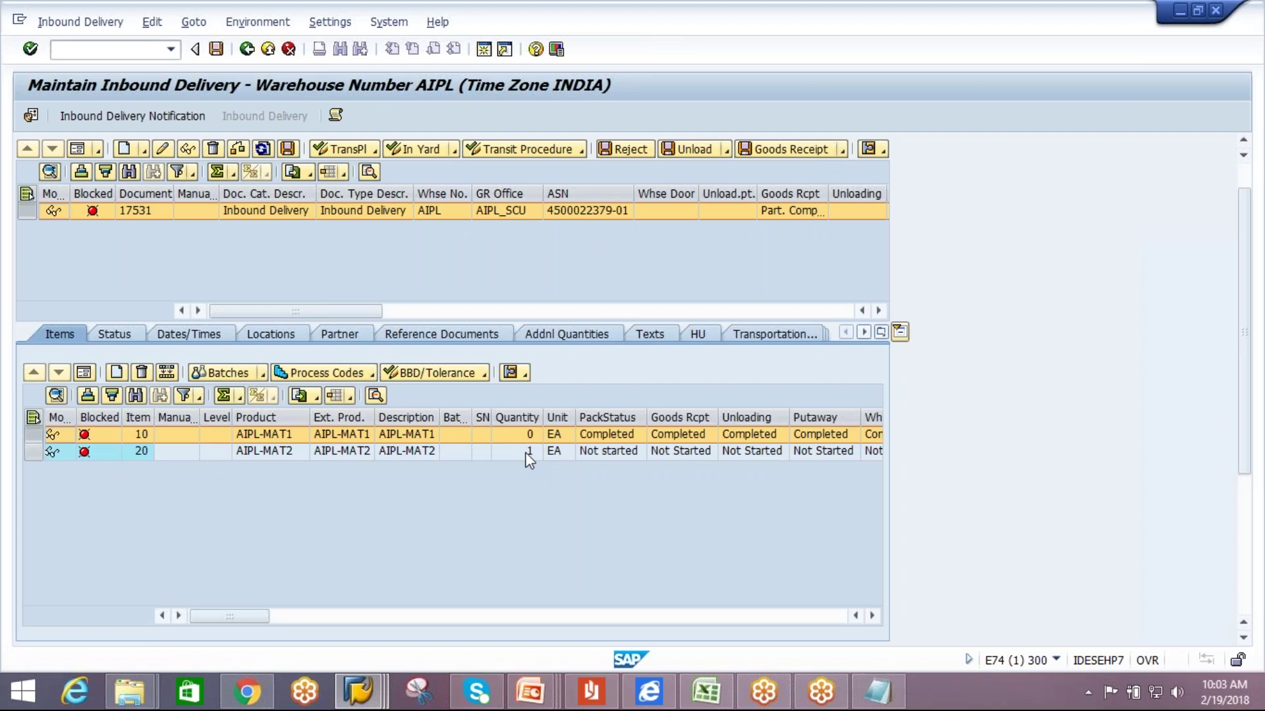
click(164, 125)
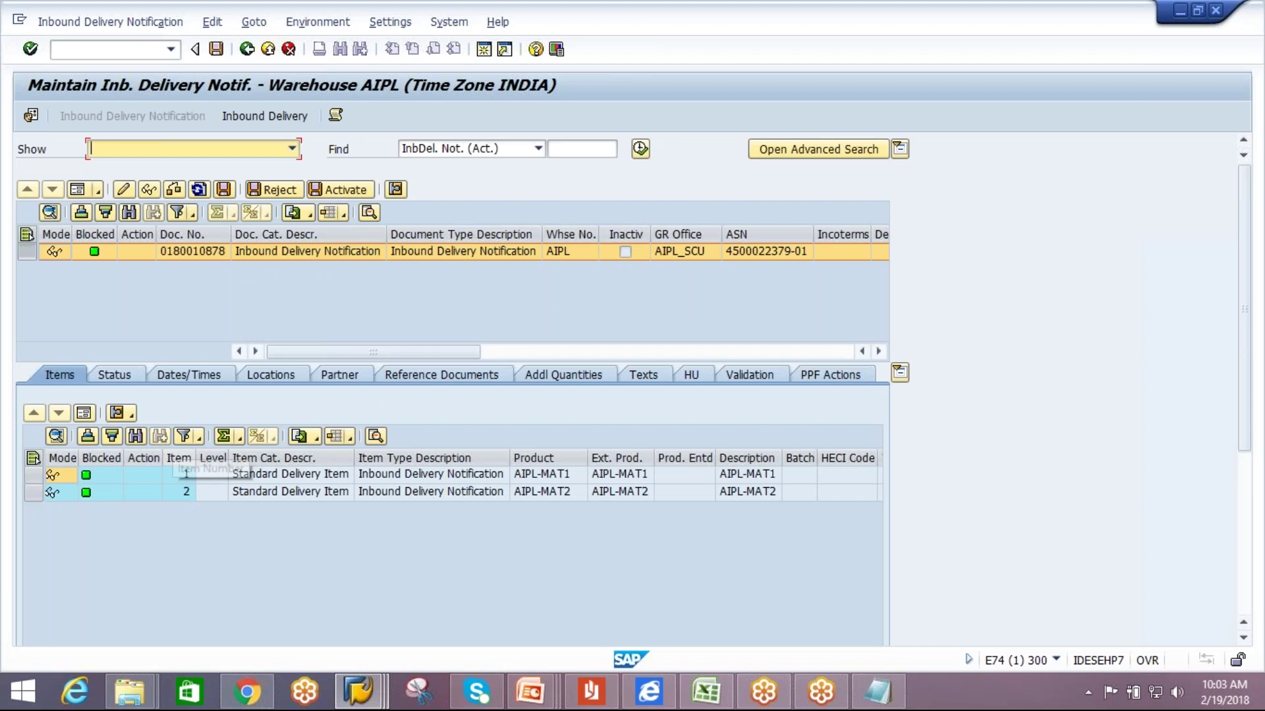
click(33, 474)
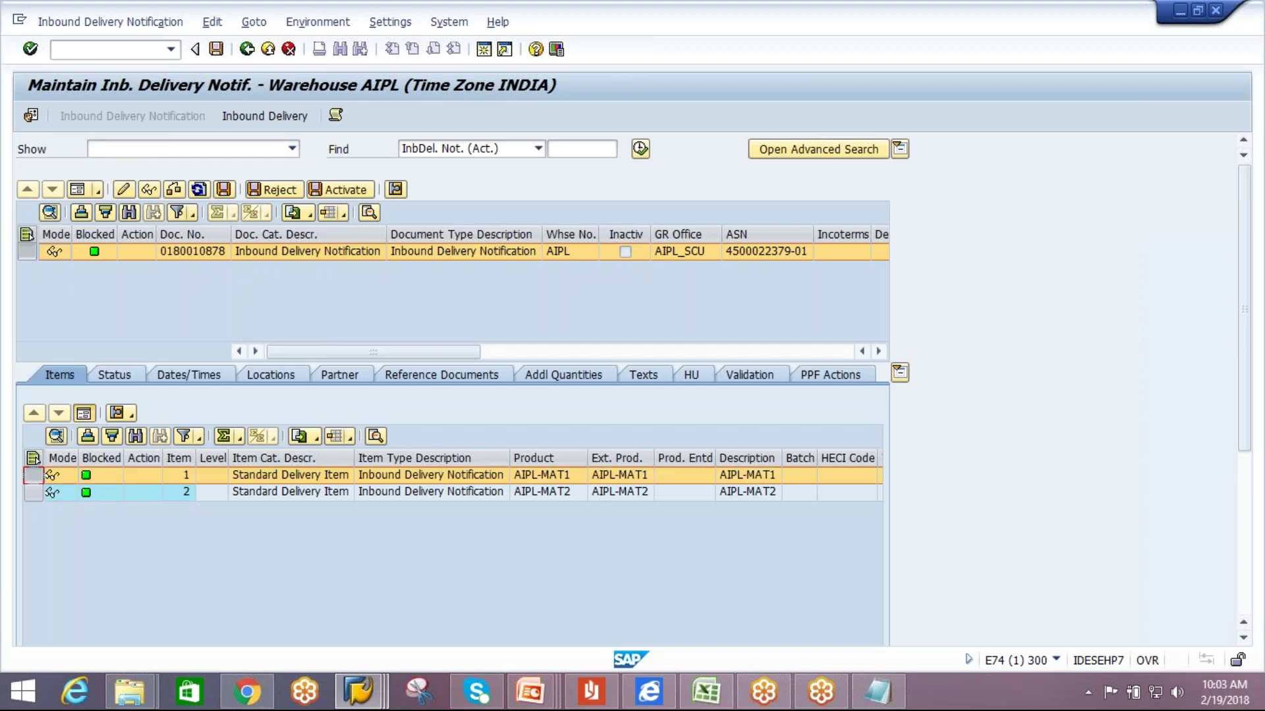
click(84, 413)
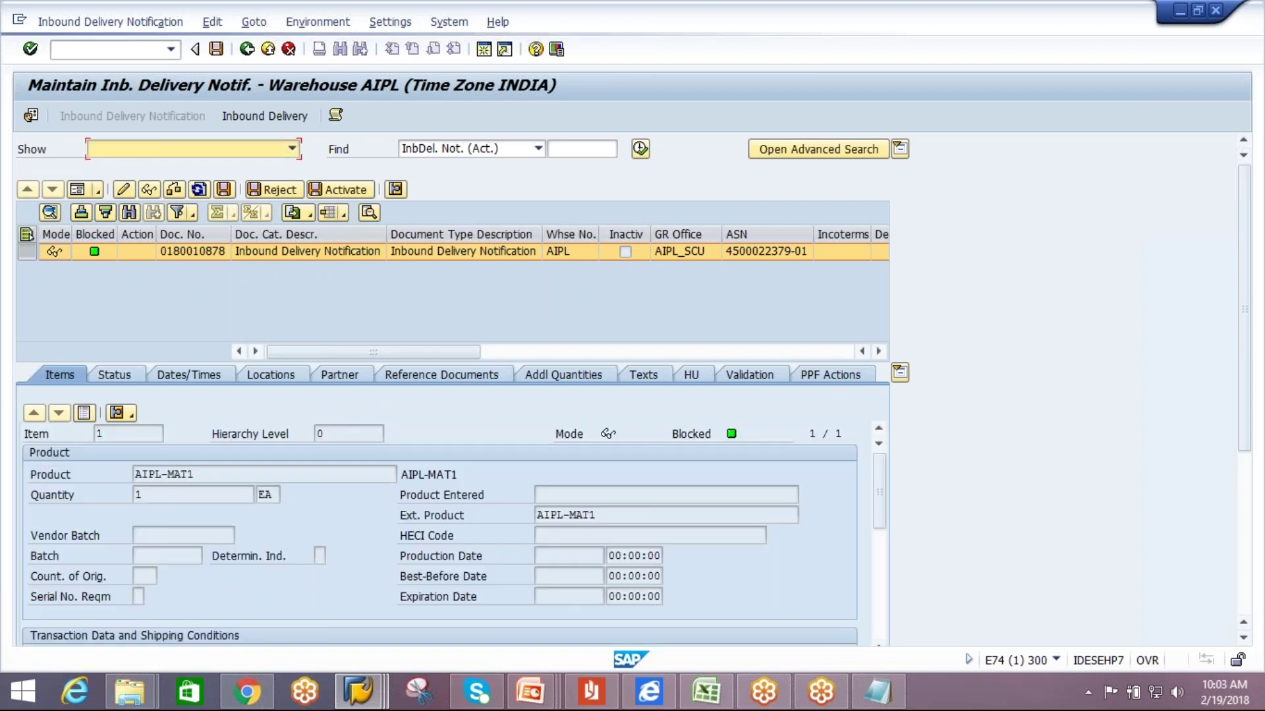
click(184, 495)
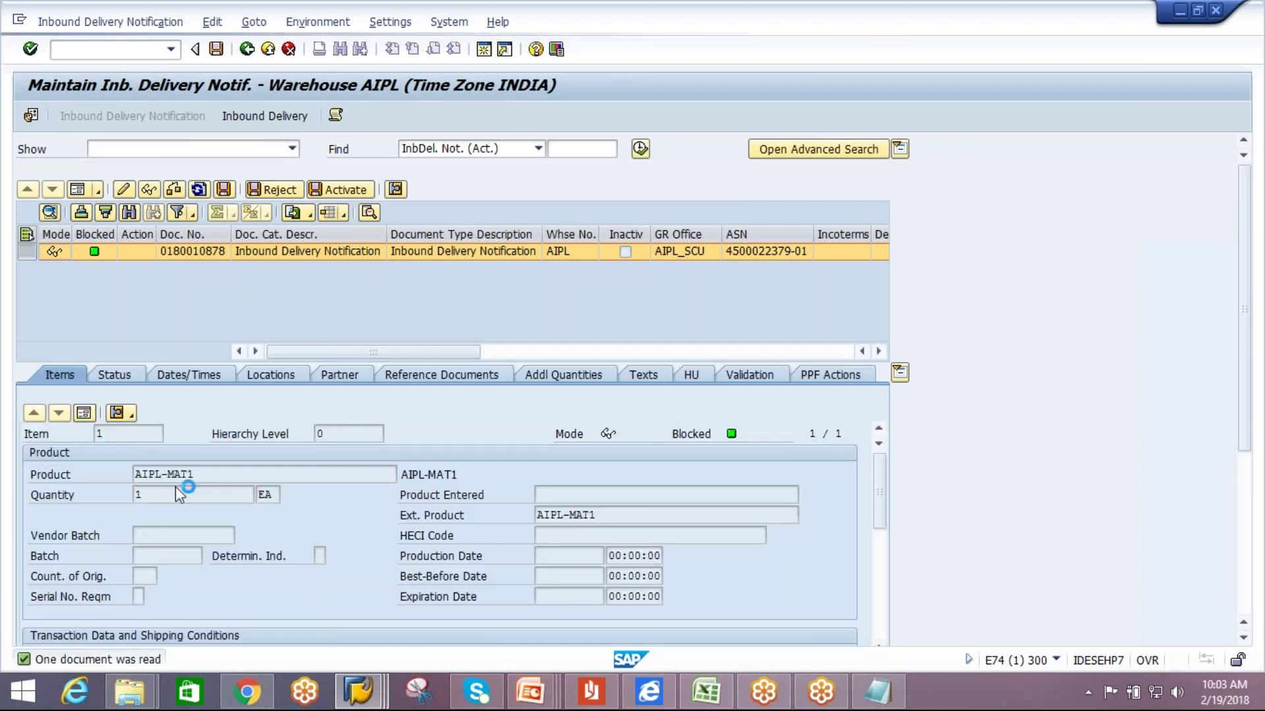
key(Return)
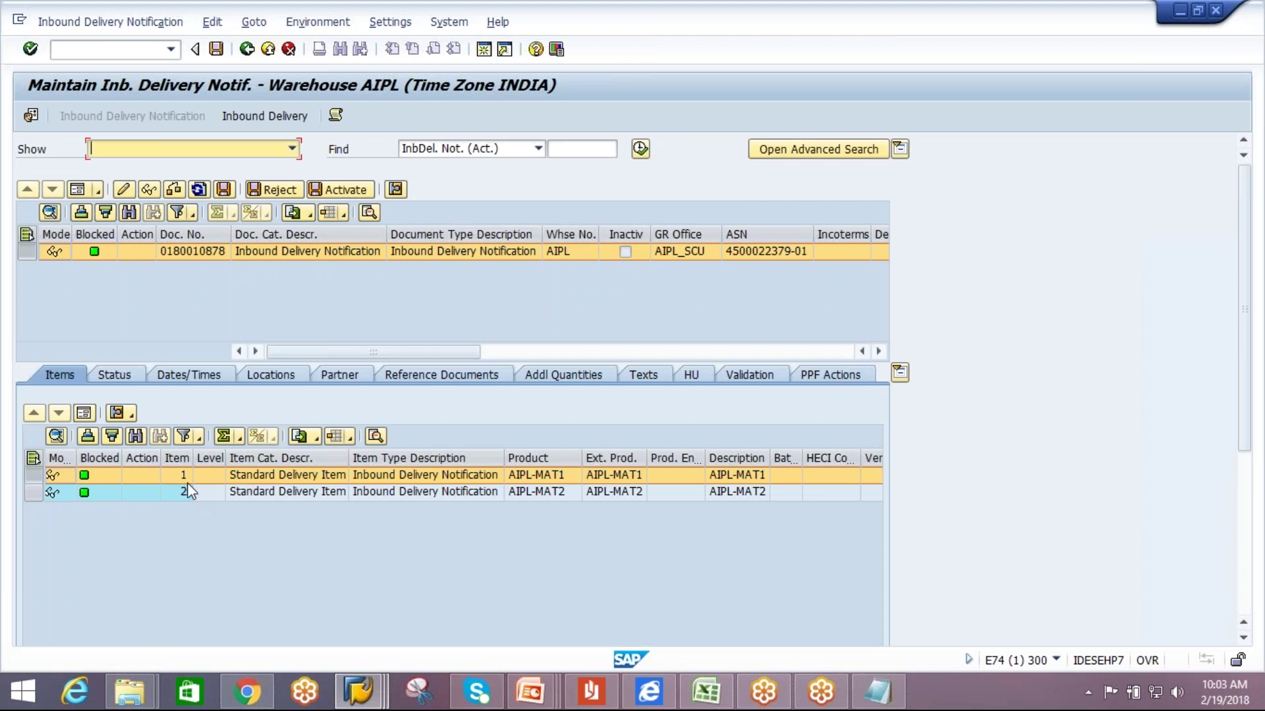
click(208, 258)
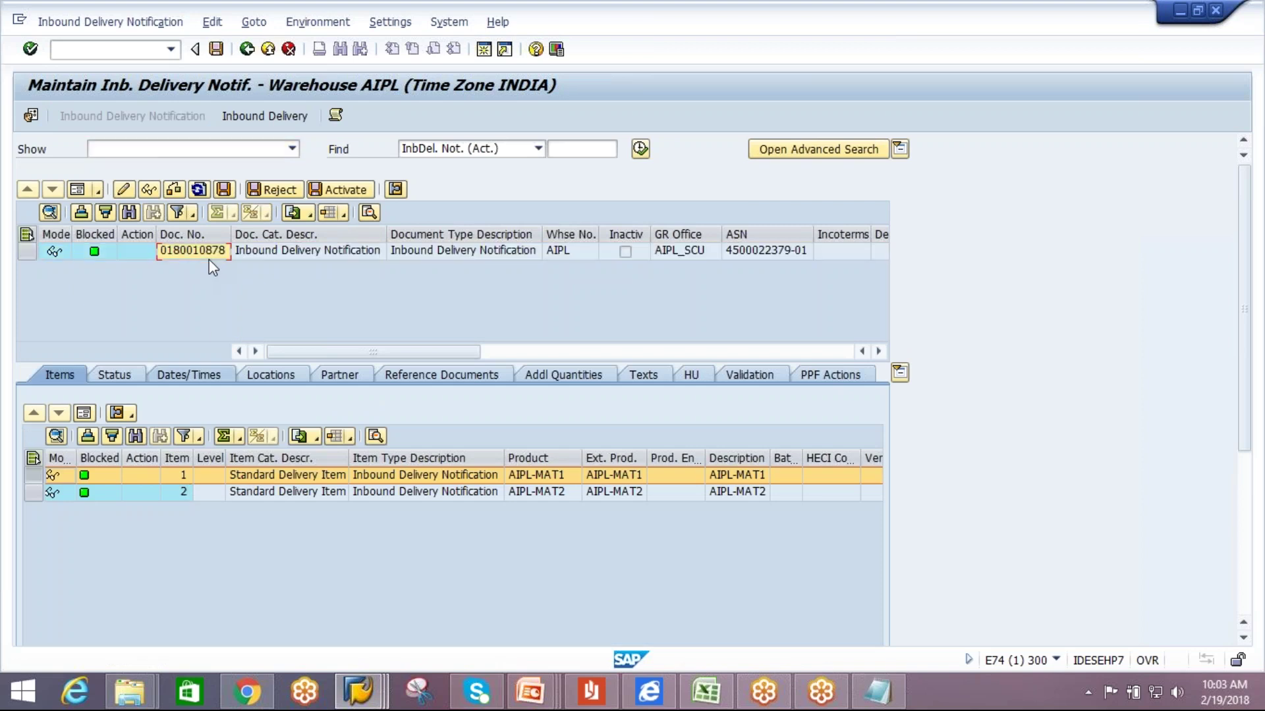
In the ERP window, display delivery 180010878 with VL33N and check item 1's quantity
mouse_move(359, 691)
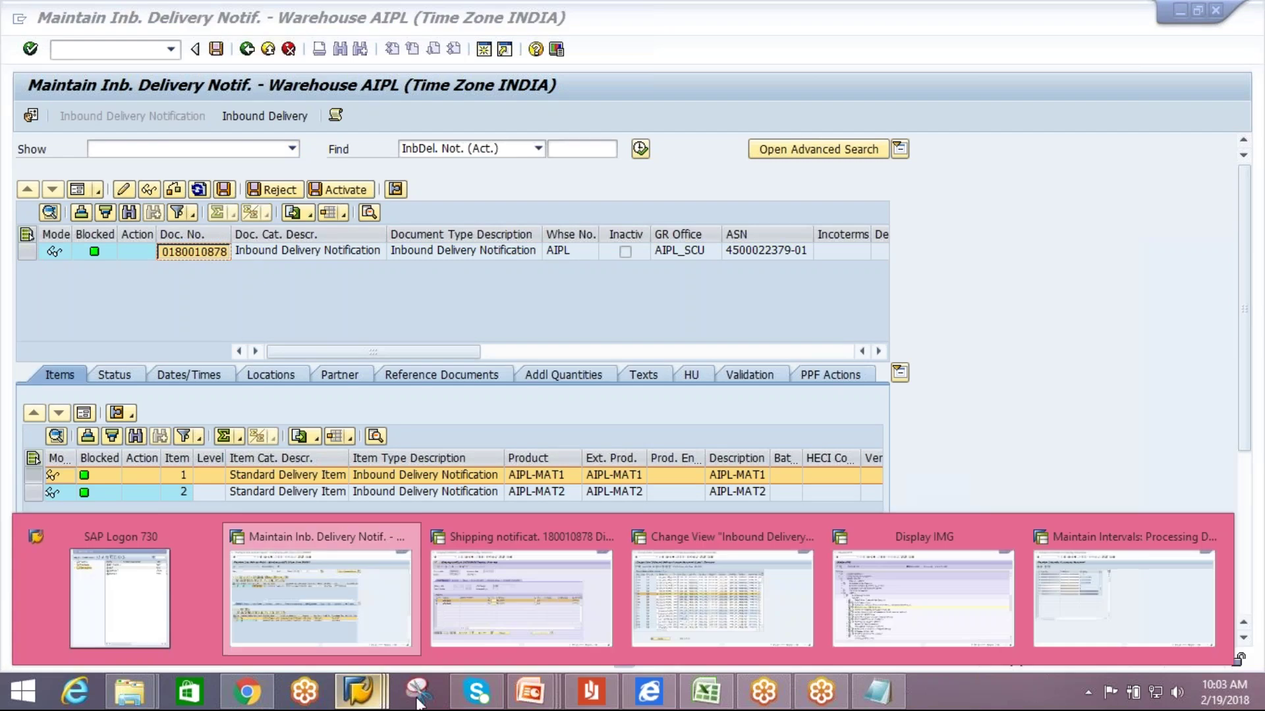
click(520, 596)
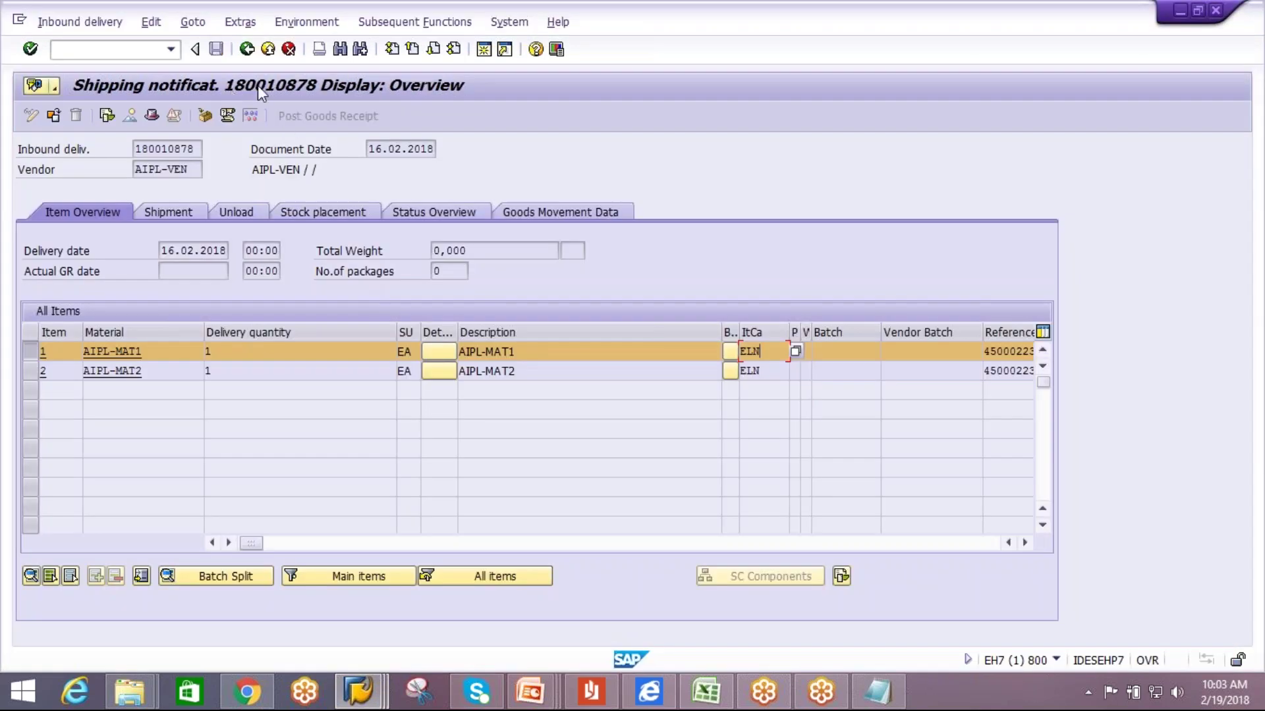
click(247, 53)
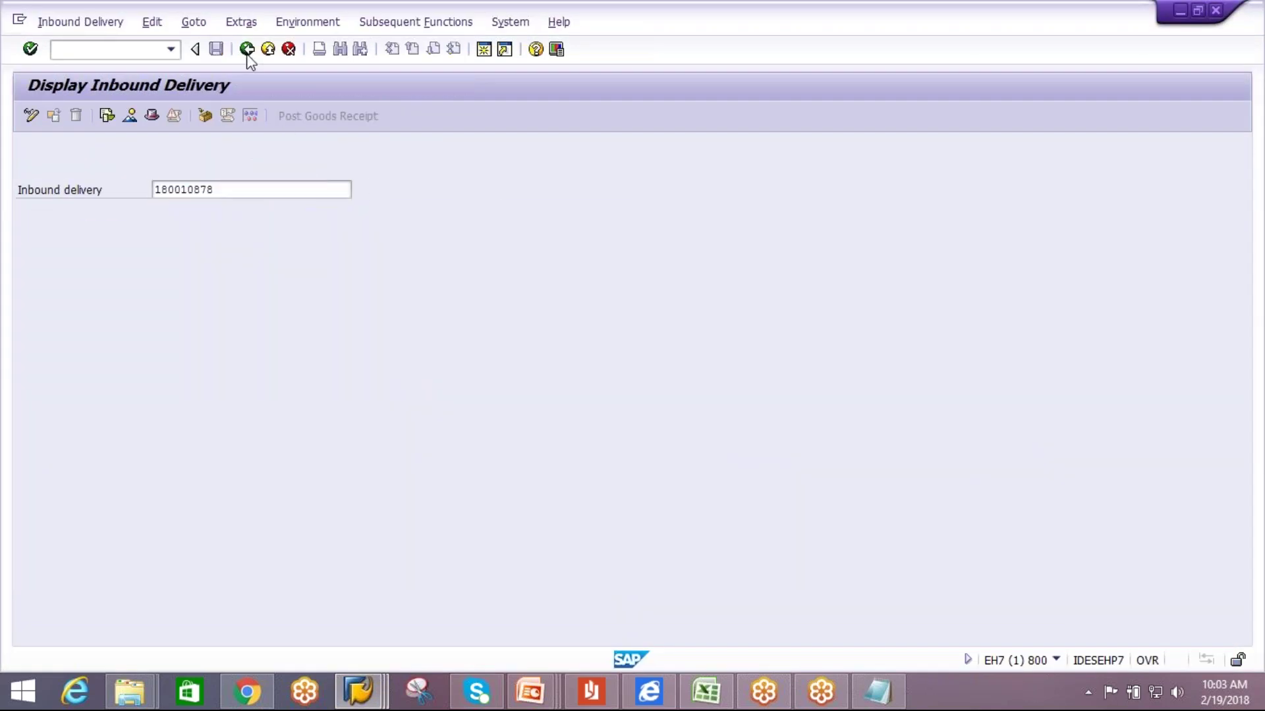
click(247, 53)
text(vl)
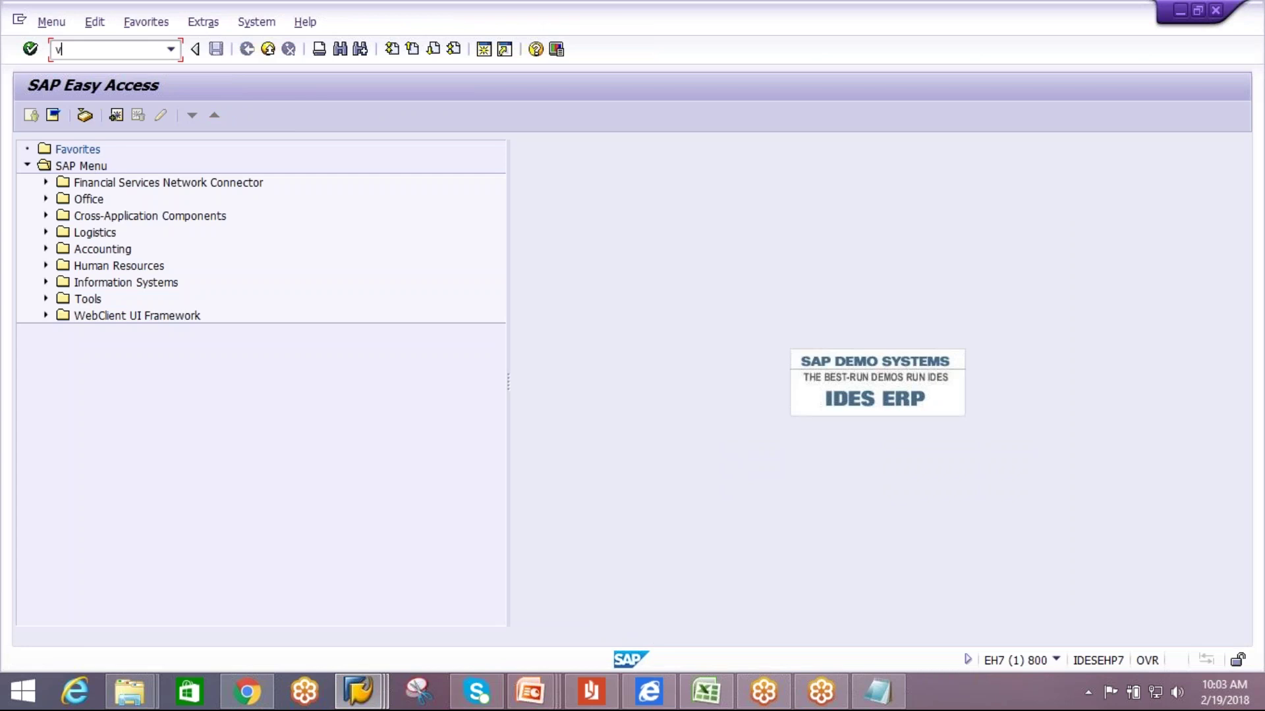
text(33n)
key(Return)
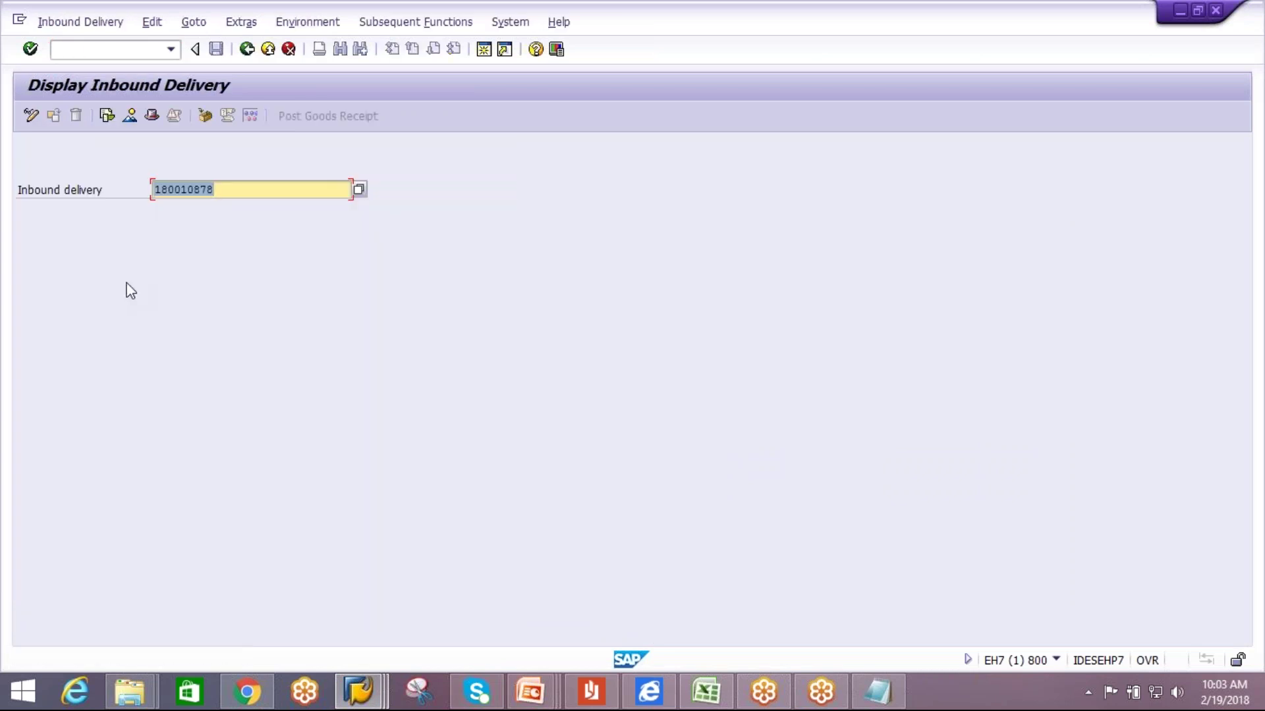
key(Return)
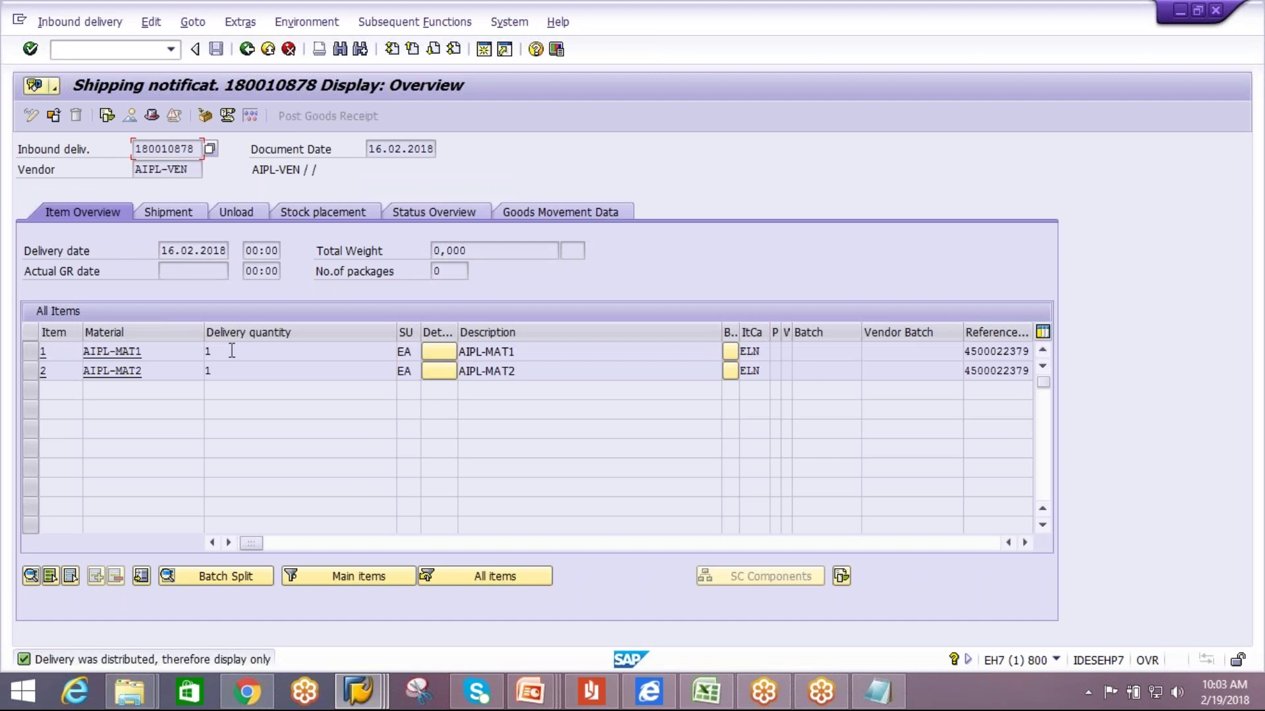
click(232, 351)
List all ERP inbound qRFC queues with SMQ2
click(248, 50)
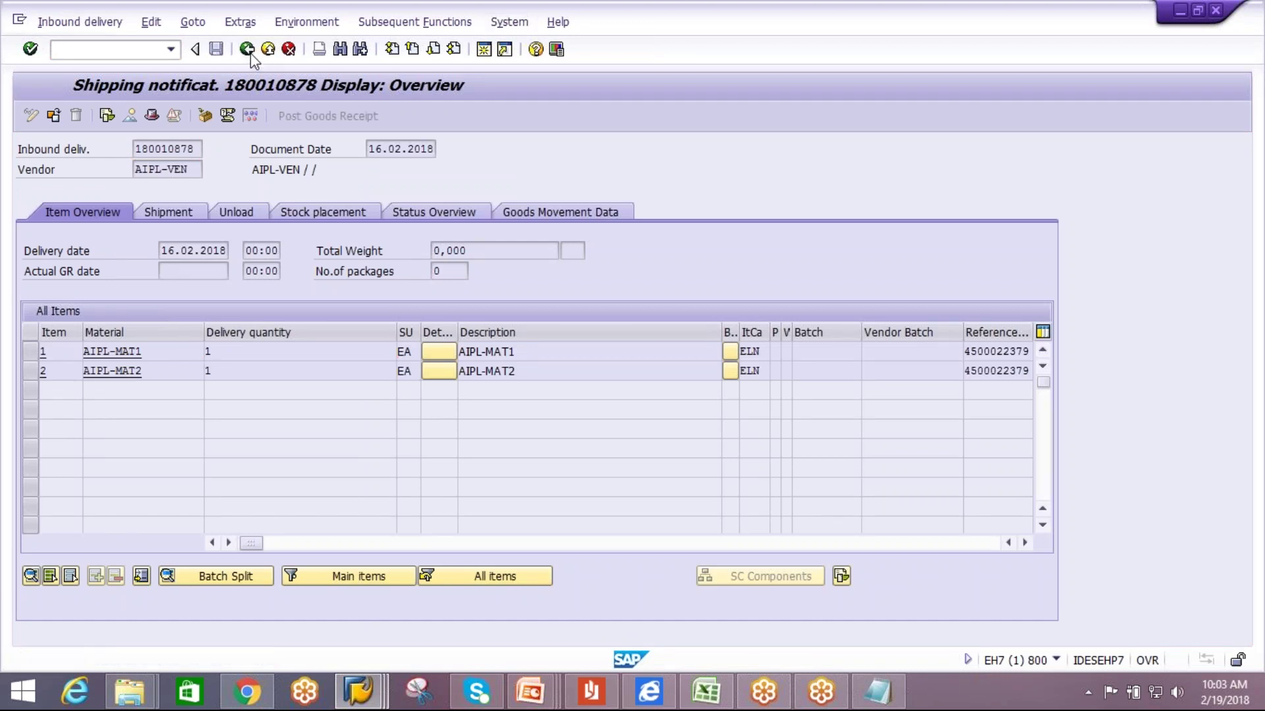
click(250, 51)
text(smq2)
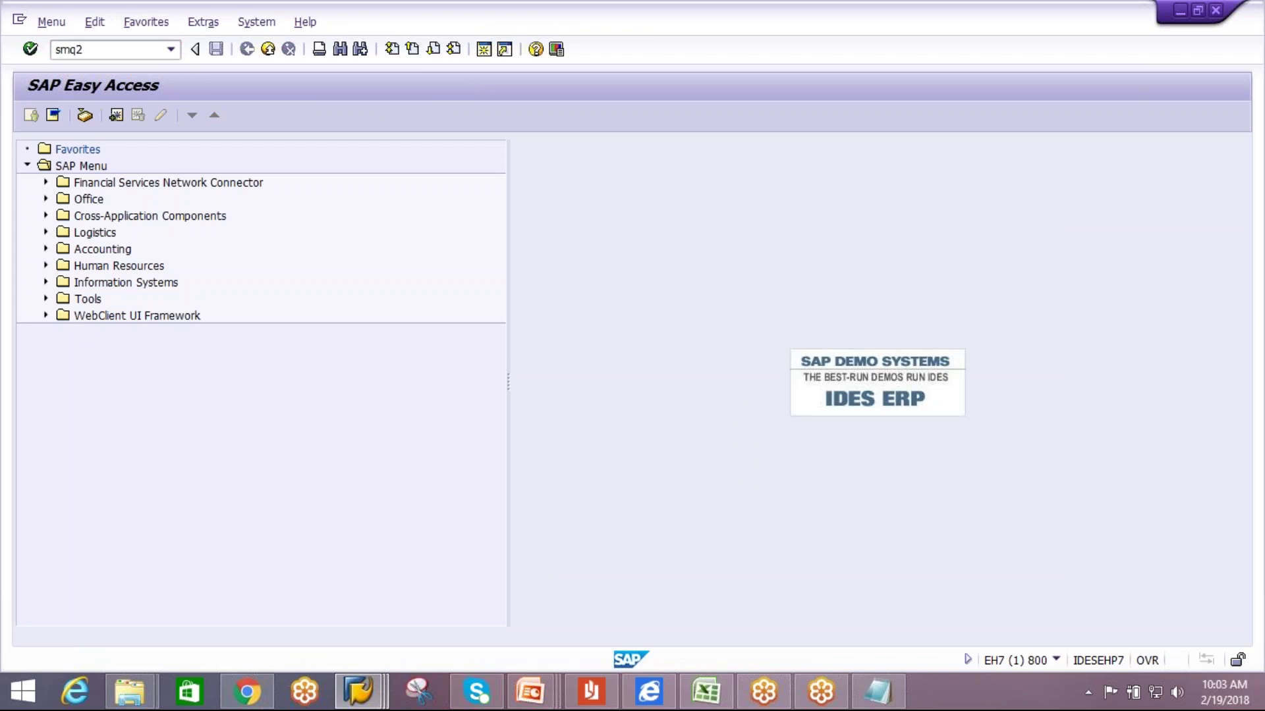
key(Return)
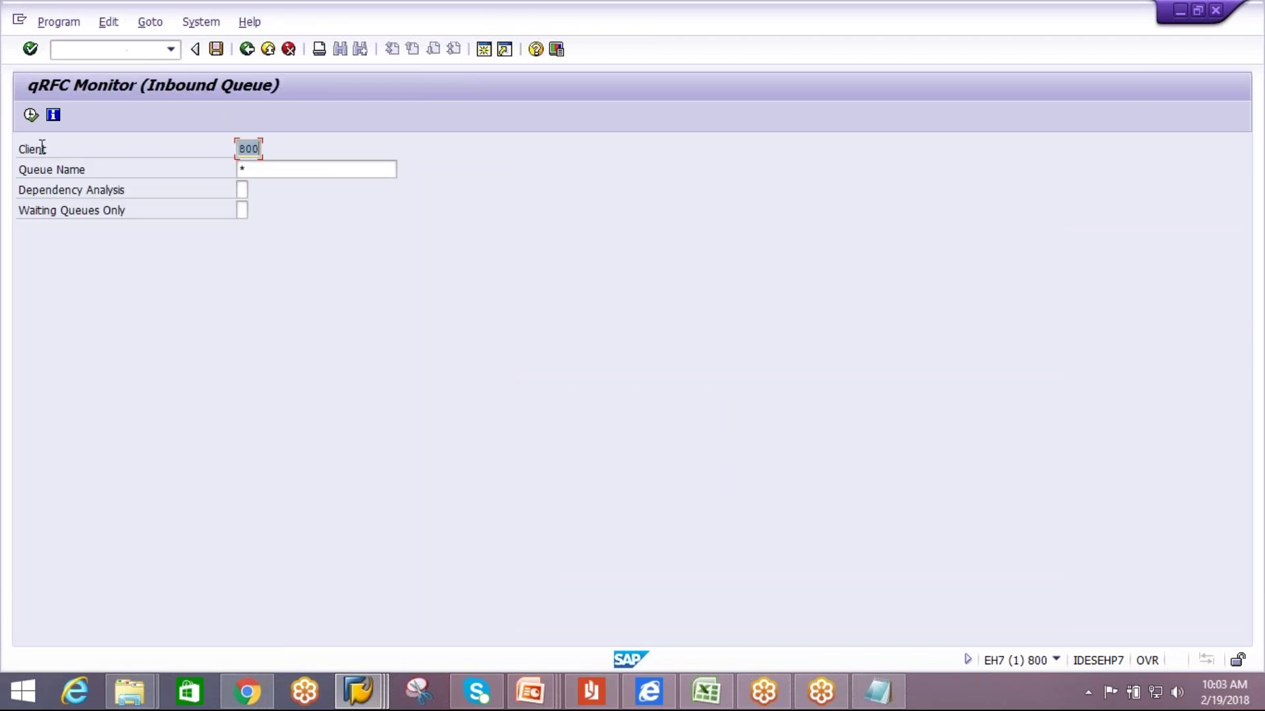
click(30, 115)
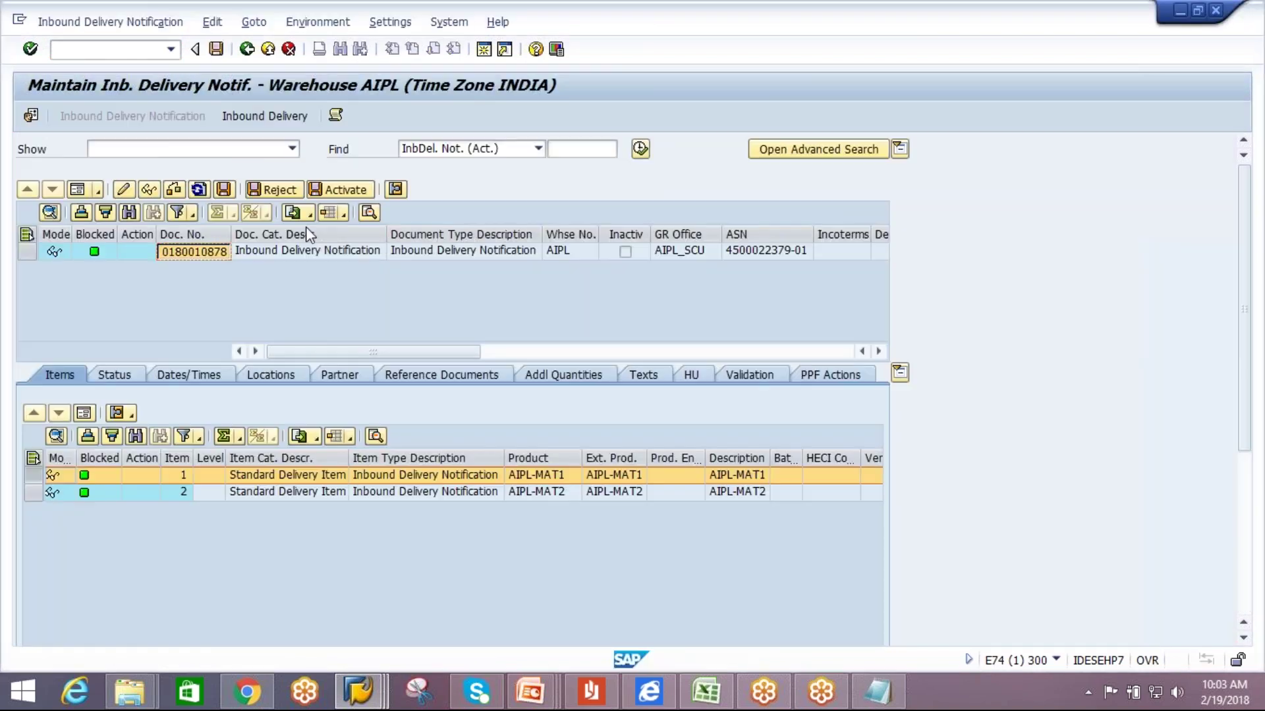
click(27, 252)
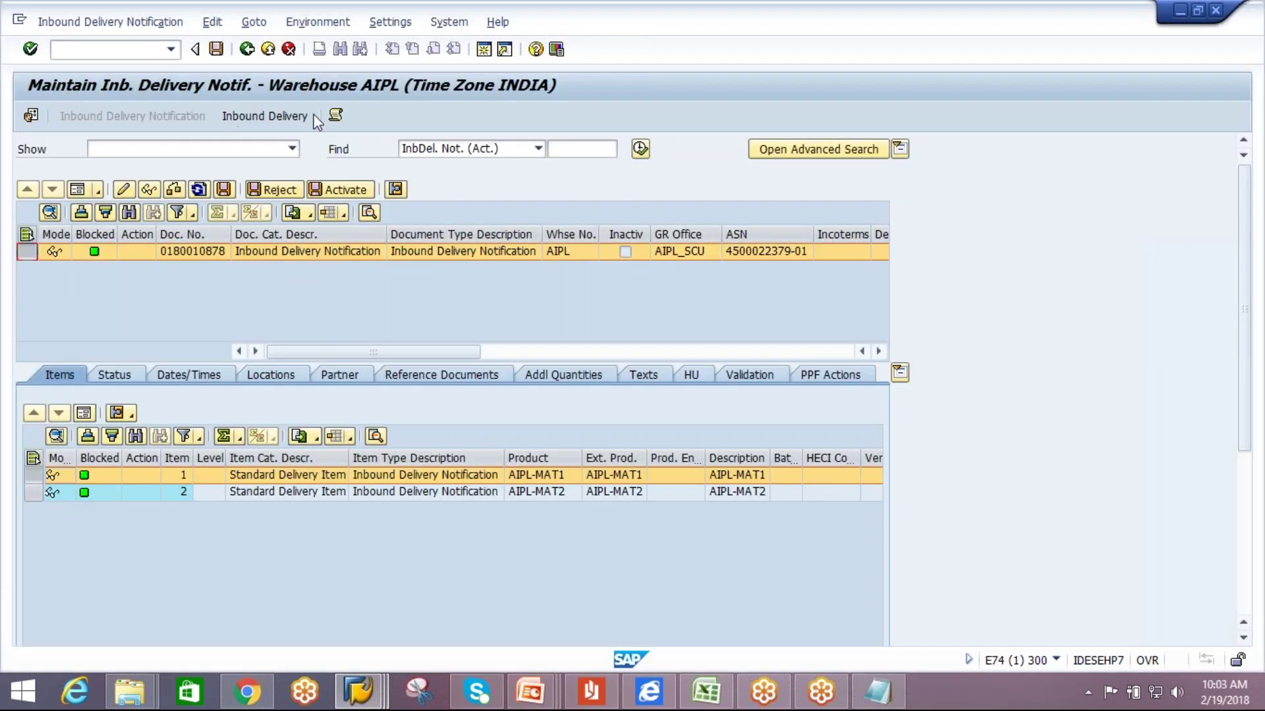
click(262, 125)
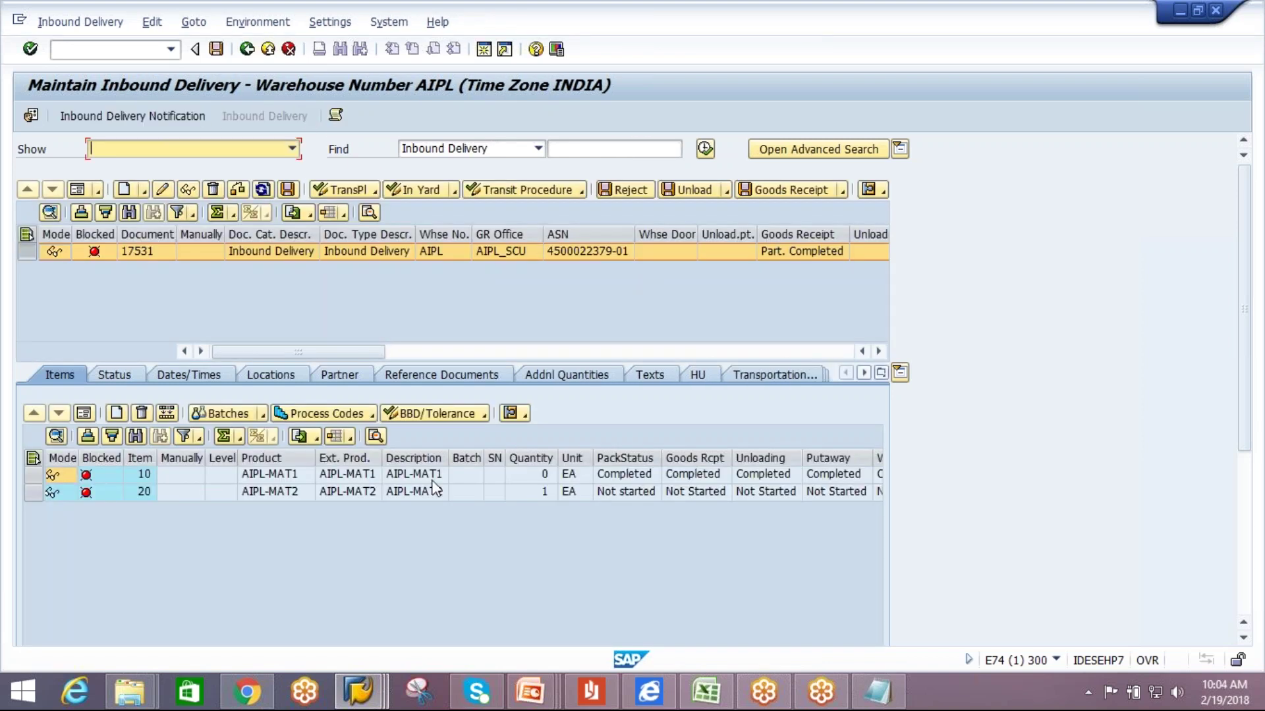
click(247, 49)
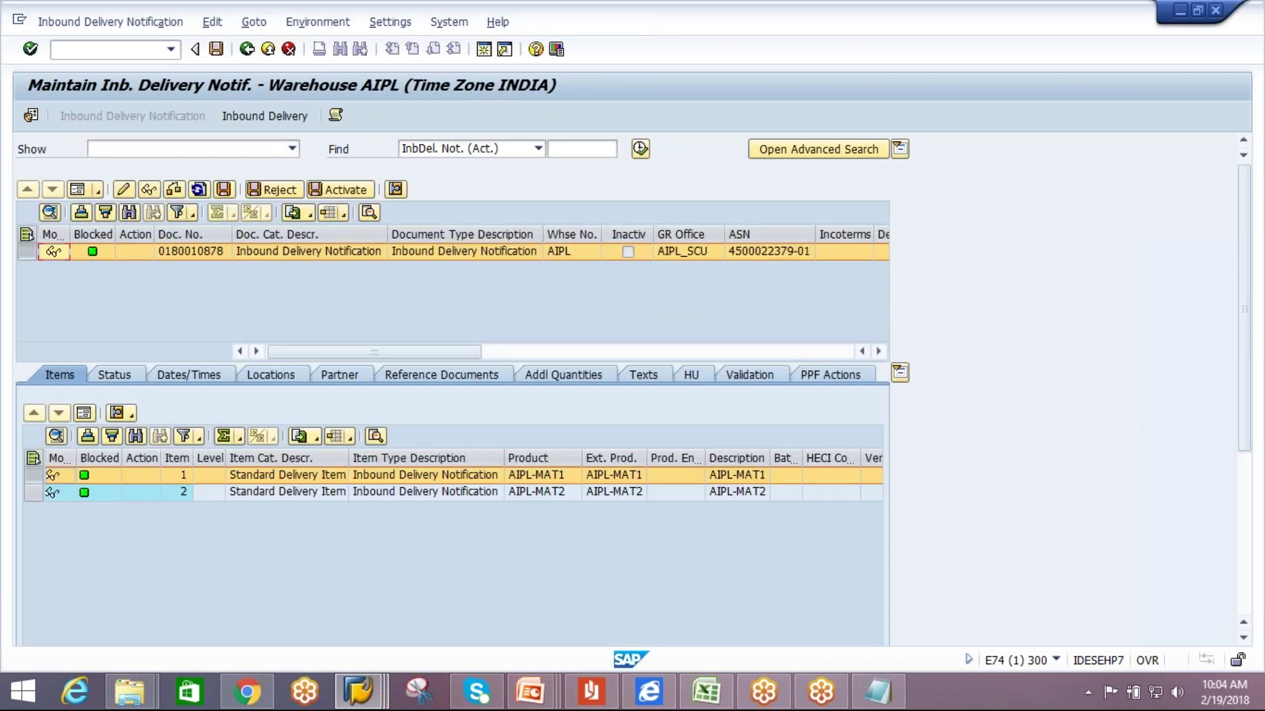
click(247, 50)
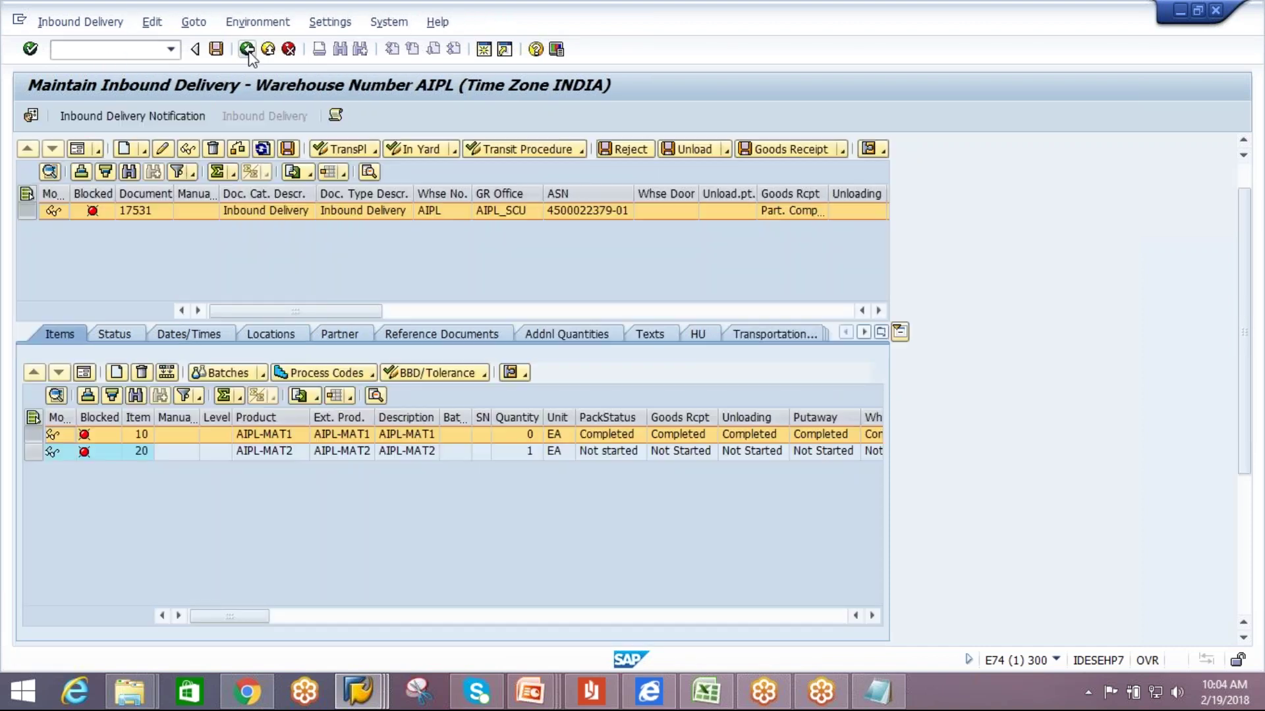
click(247, 49)
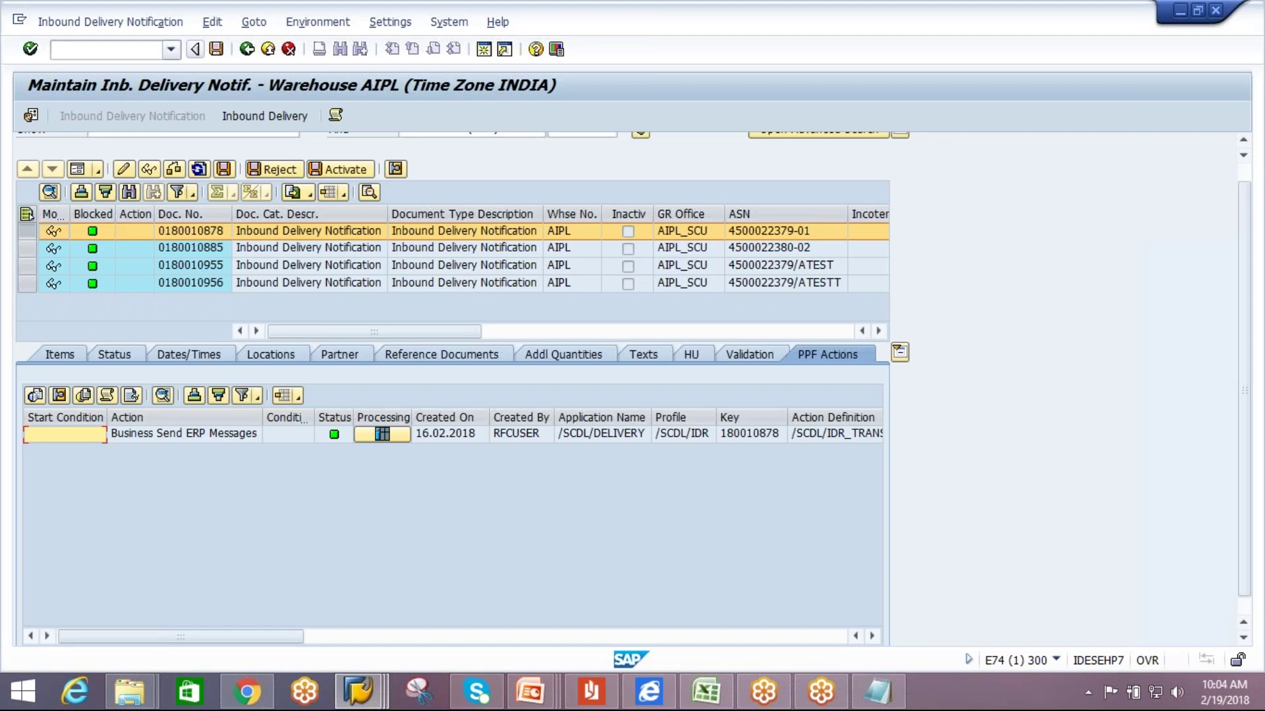
click(247, 49)
click(104, 52)
Check the EWM outbound qRFC queues with SMQ1, finding none, and return to selection
text(smq1)
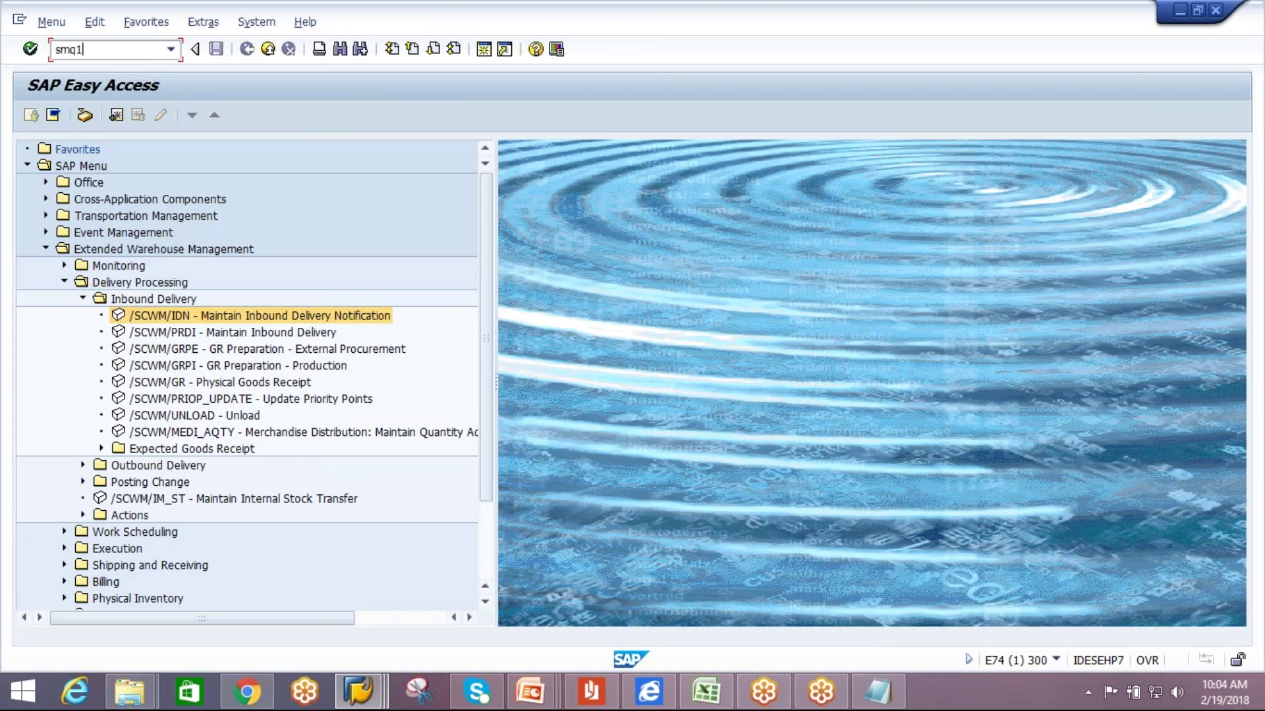
key(Return)
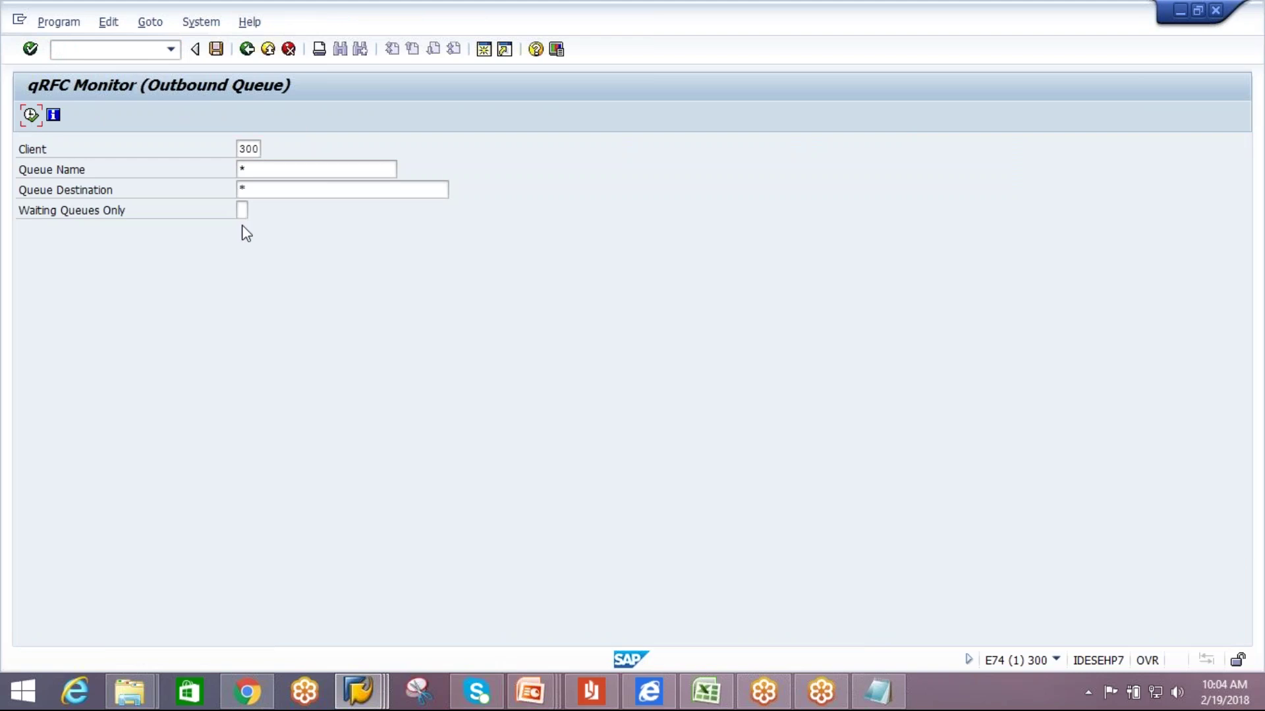
key(F8)
click(247, 50)
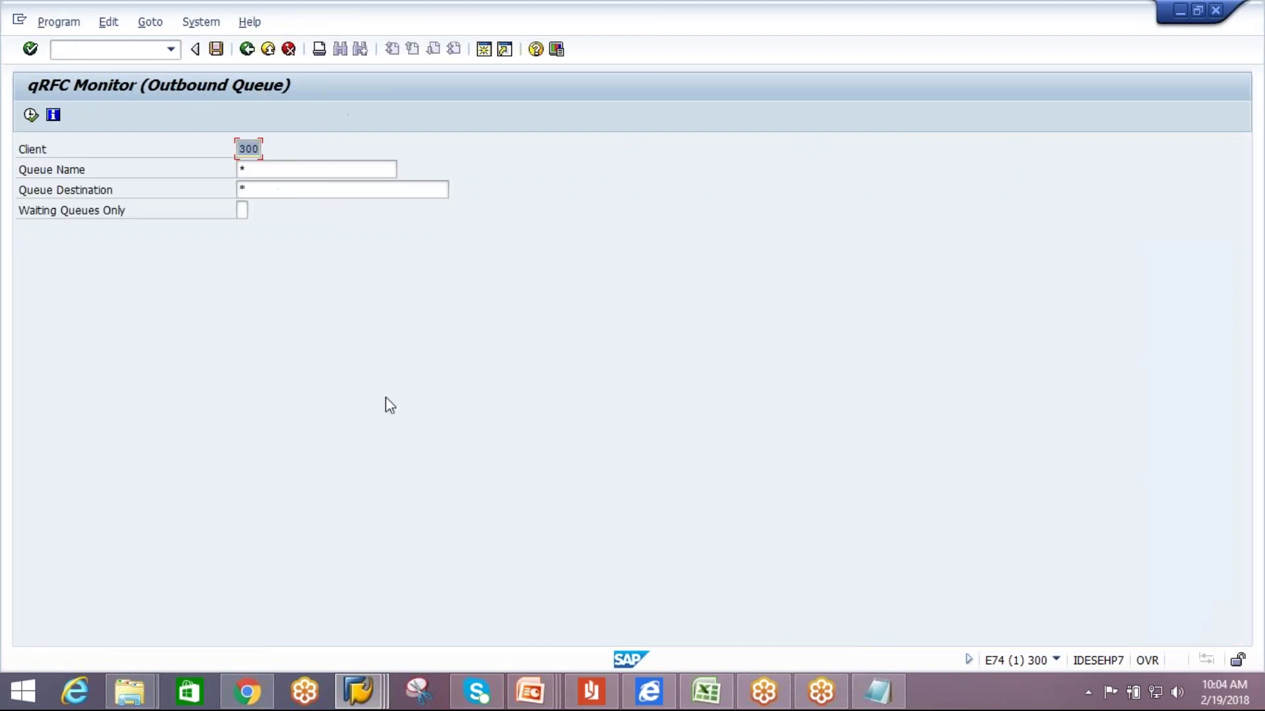
Back the ERP customizing window out to the main menu and pick VL33N from history
click(358, 691)
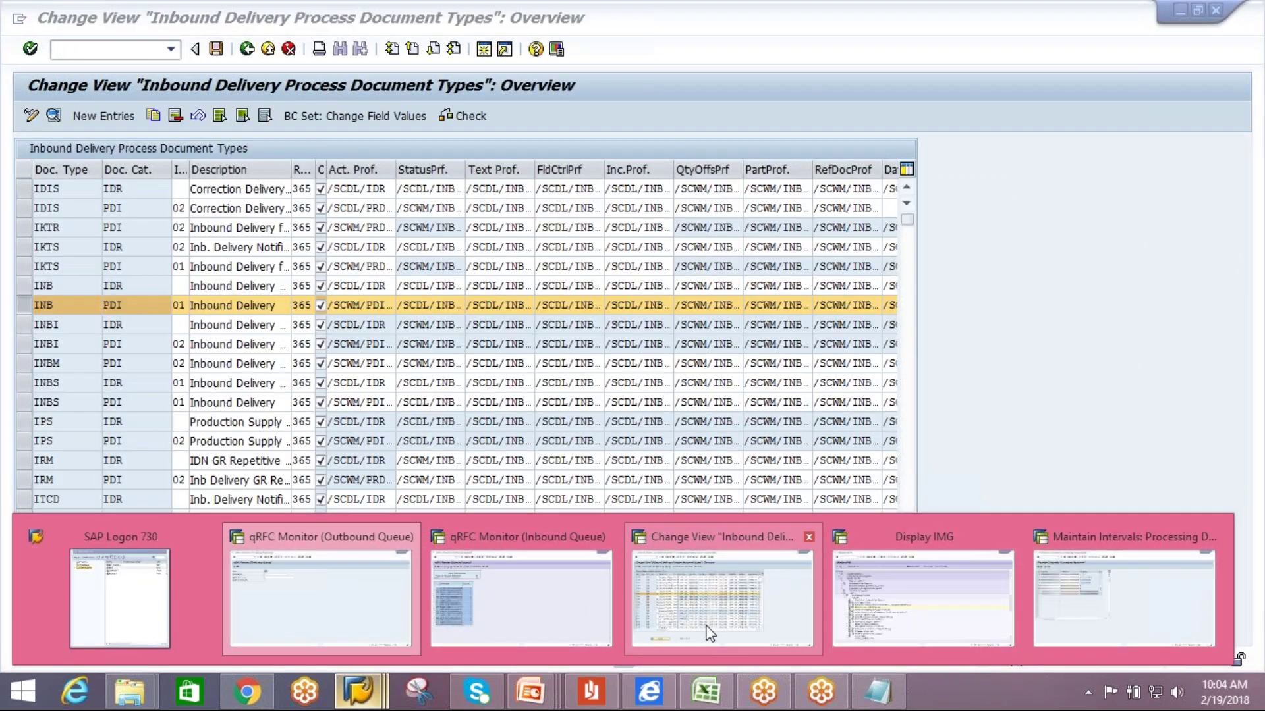
click(922, 596)
click(247, 57)
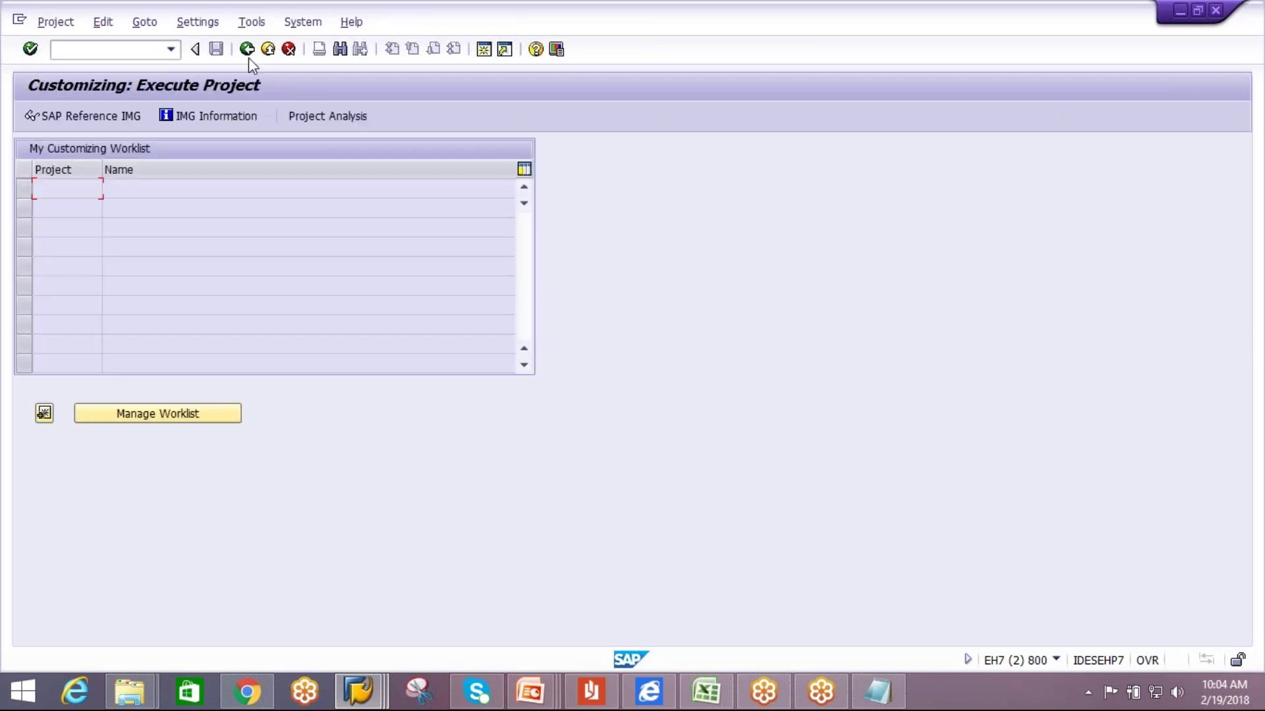
click(248, 56)
click(170, 49)
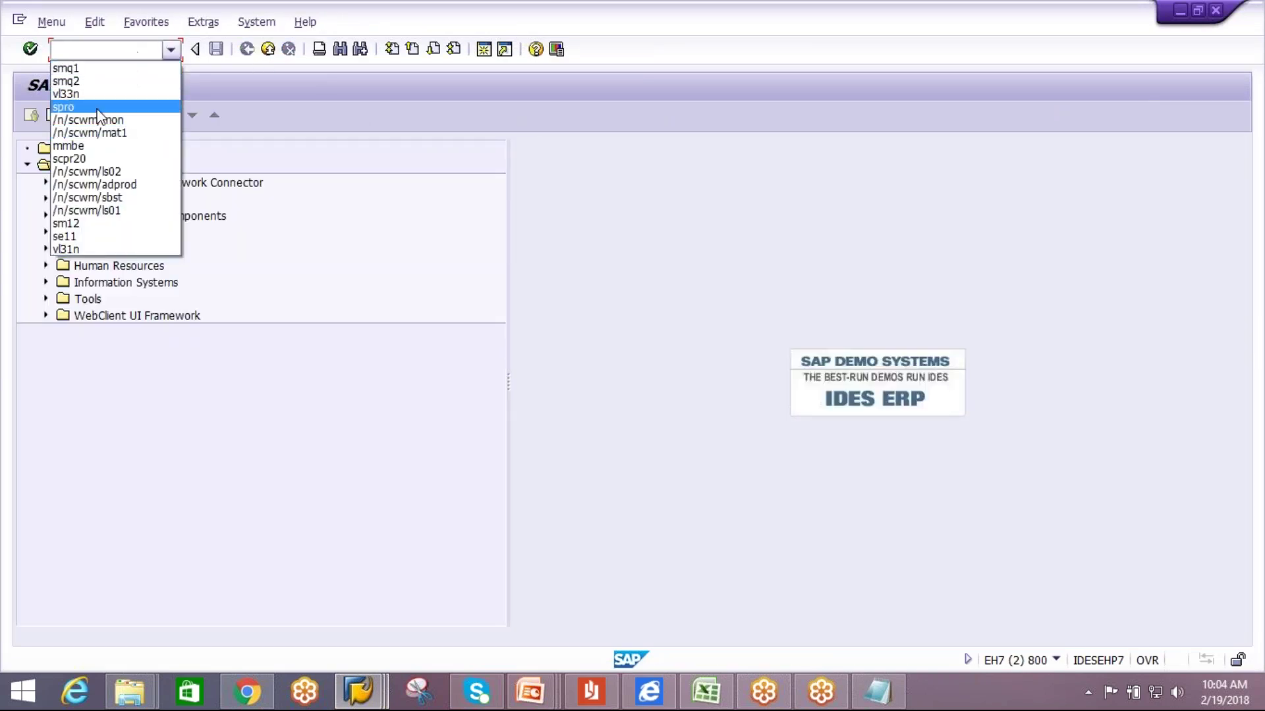
click(110, 93)
Display delivery 180010878 and review its document flow
key(Return)
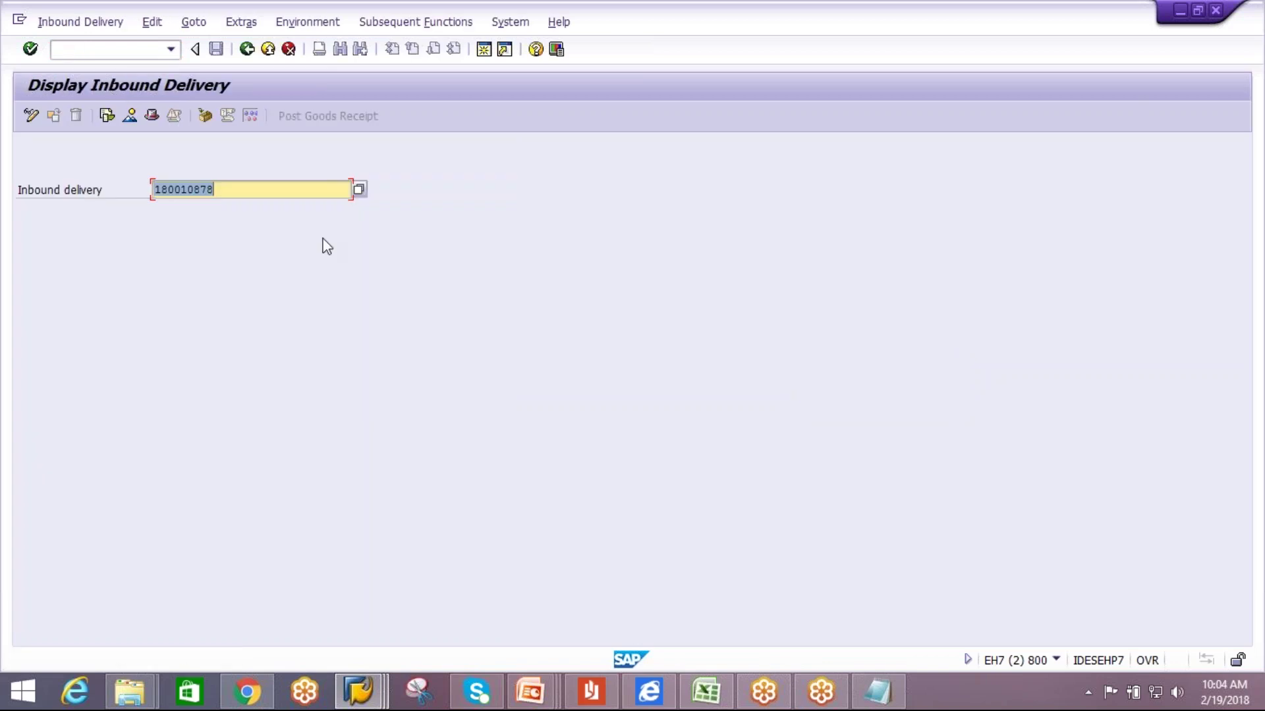
key(Return)
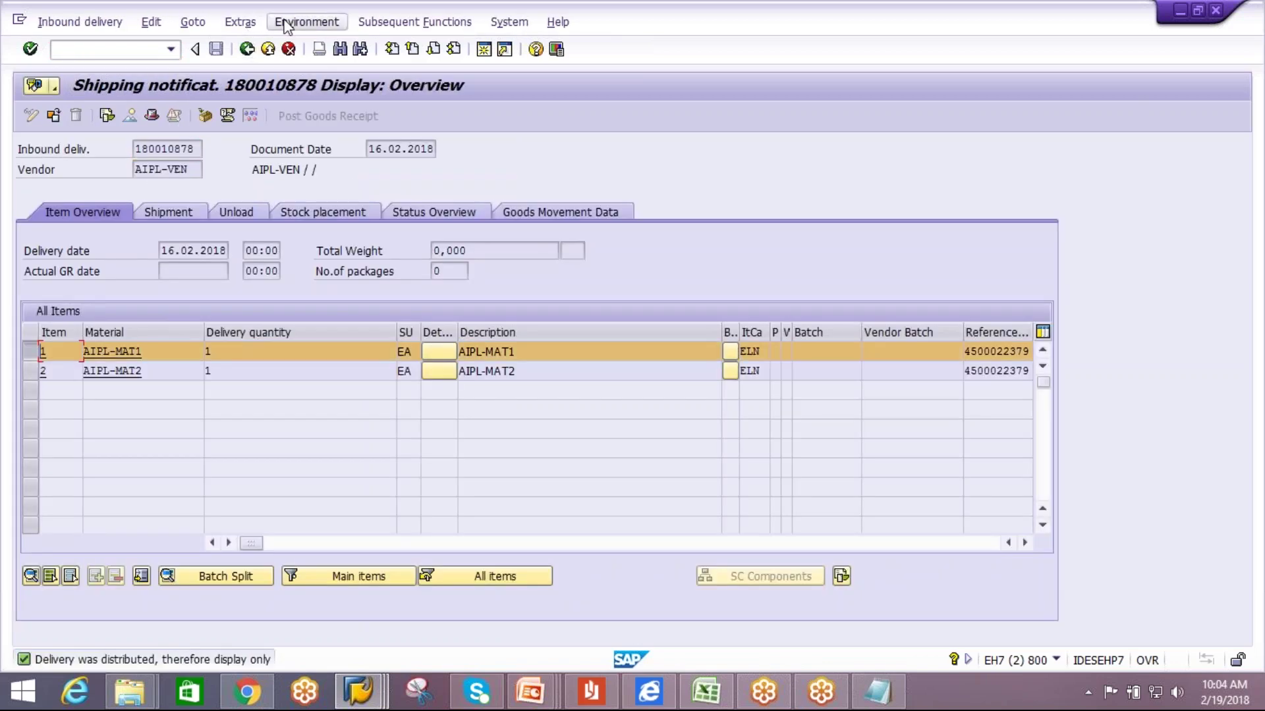
click(304, 22)
click(335, 89)
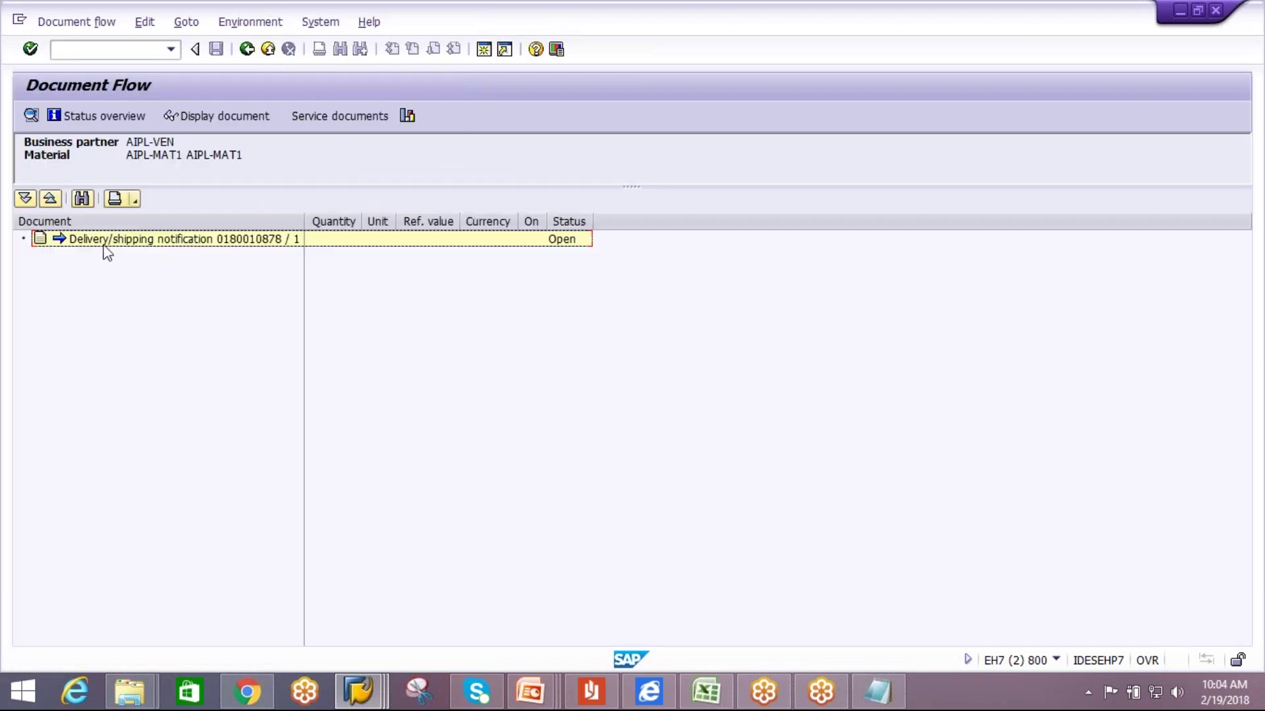
click(247, 49)
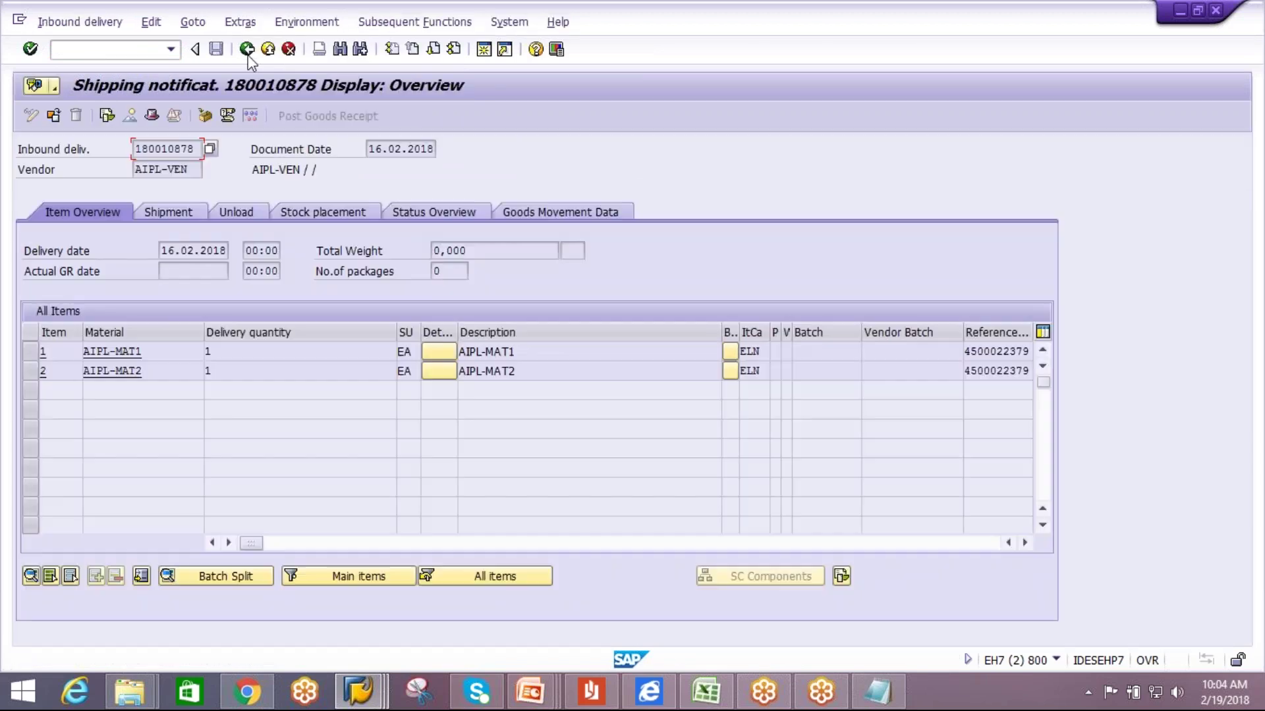
Check item 1's delivery quantity and select item 1, AIPL-MAT1
click(307, 353)
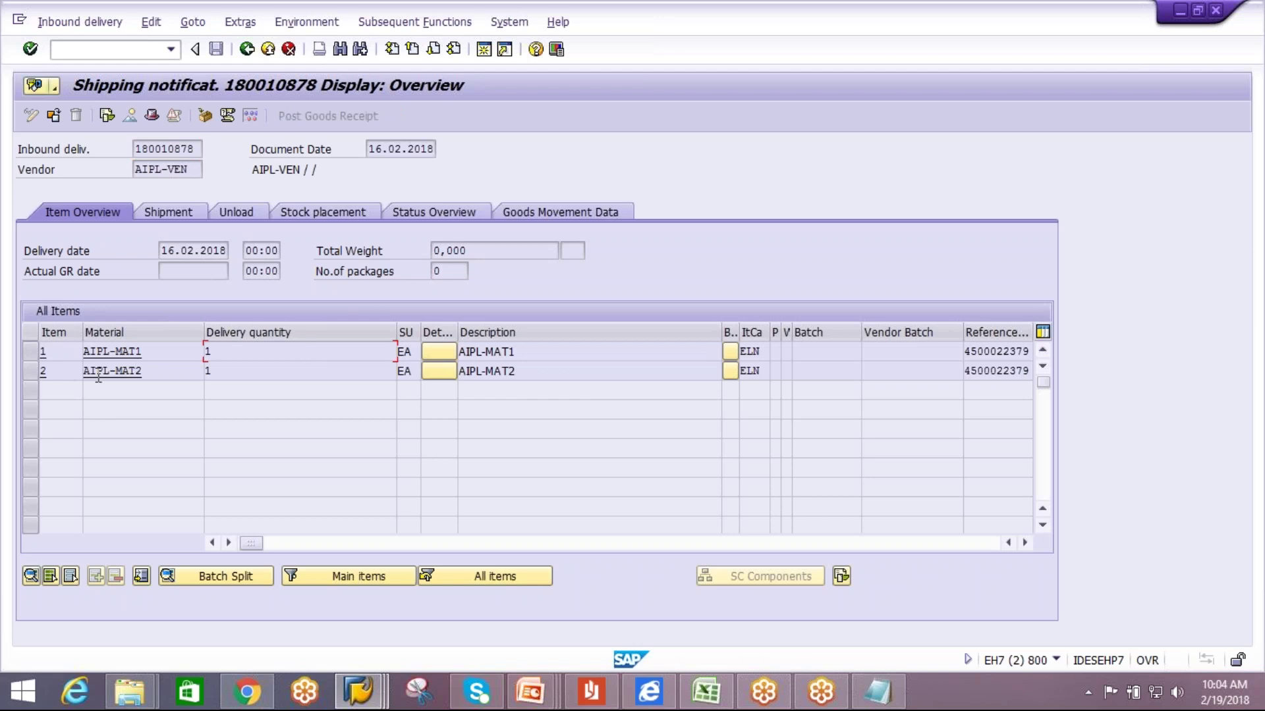
click(30, 351)
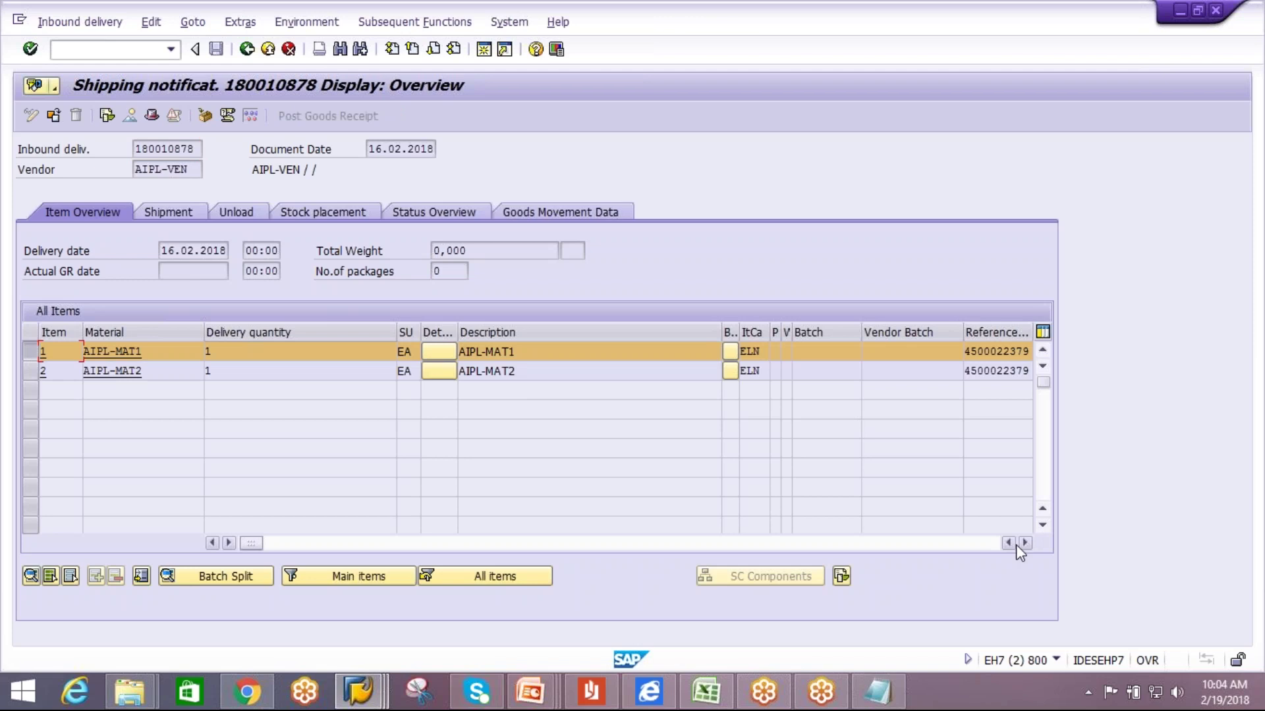
click(1024, 543)
click(1025, 542)
click(1024, 543)
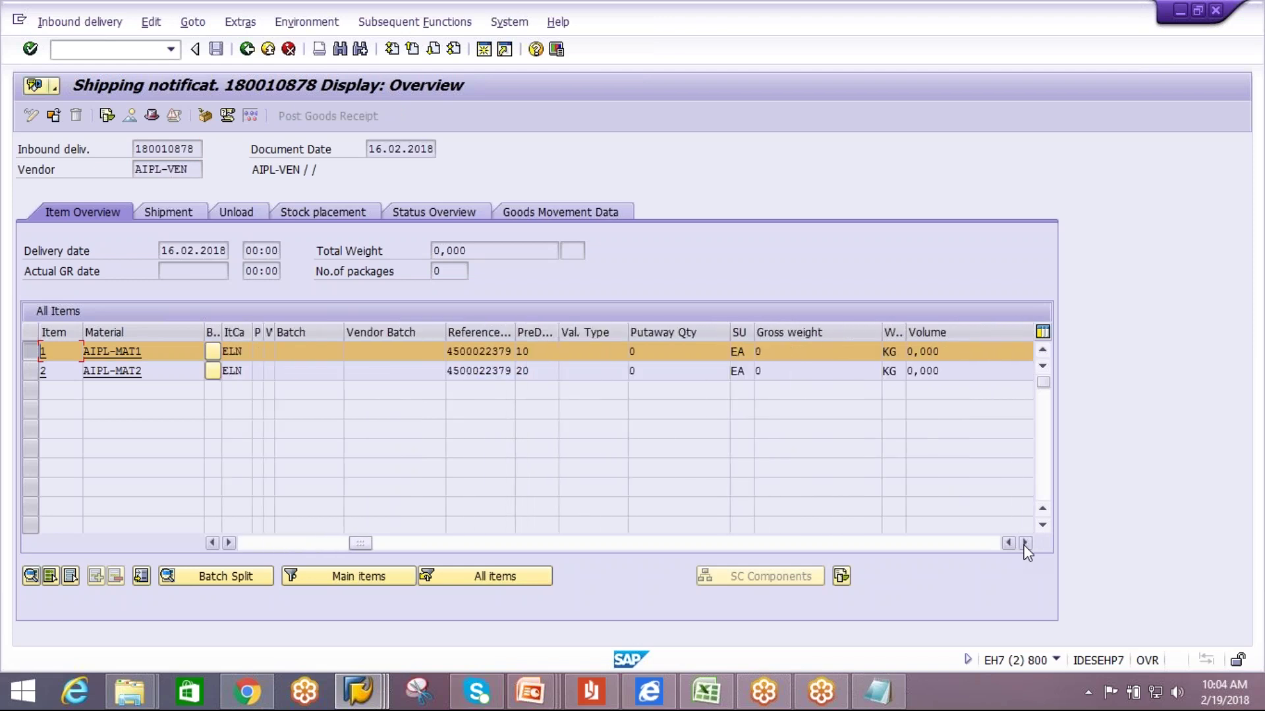
Review item 1's details and its section list, then return to the item overview
double_click(150, 351)
click(151, 347)
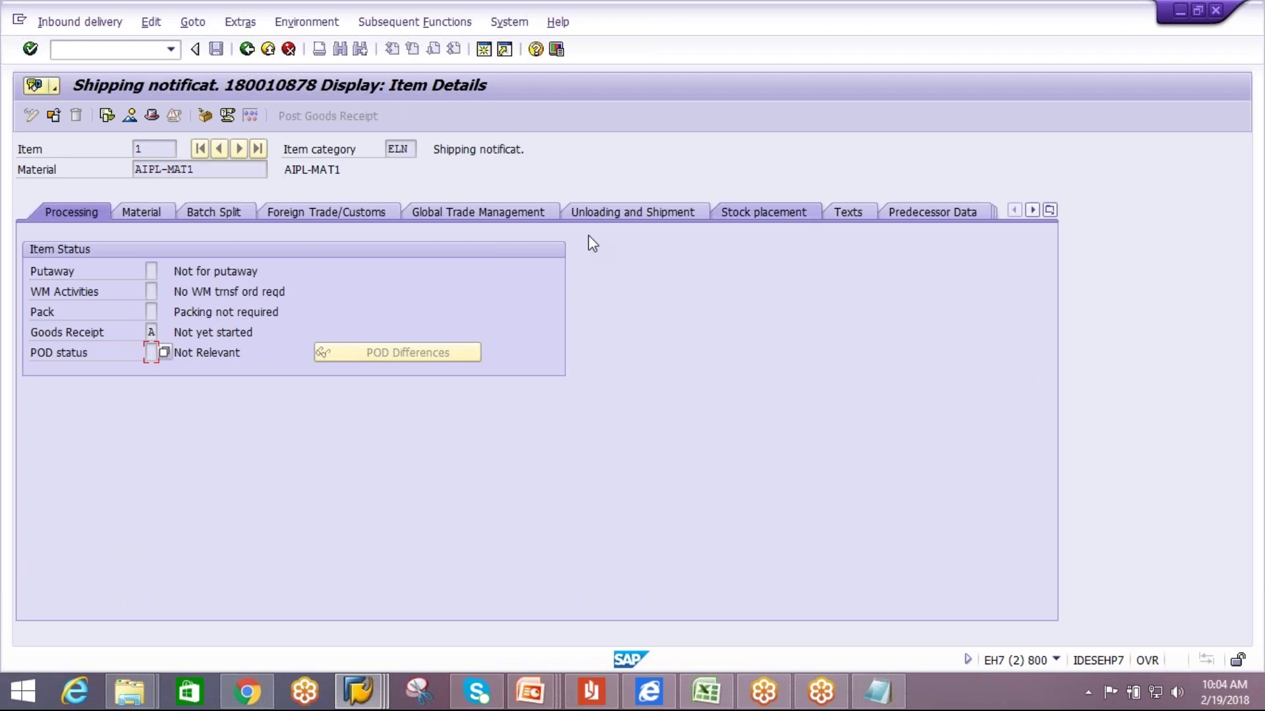
click(1050, 211)
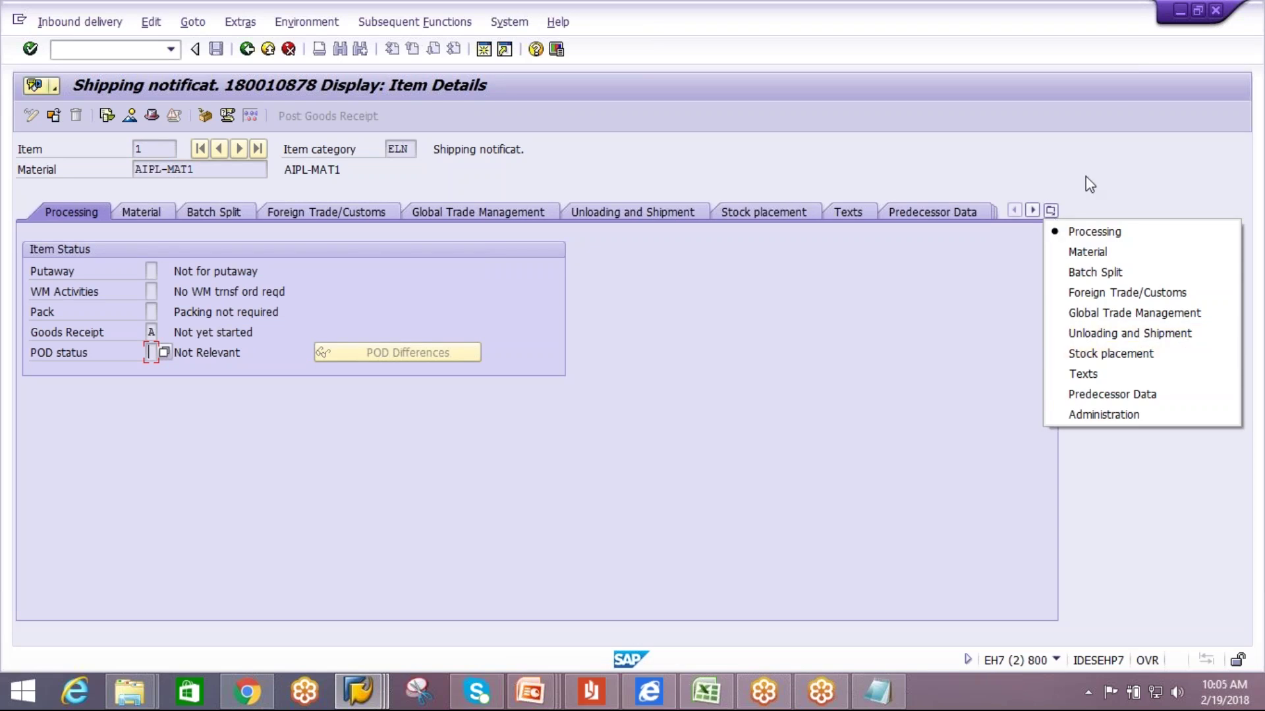
click(858, 338)
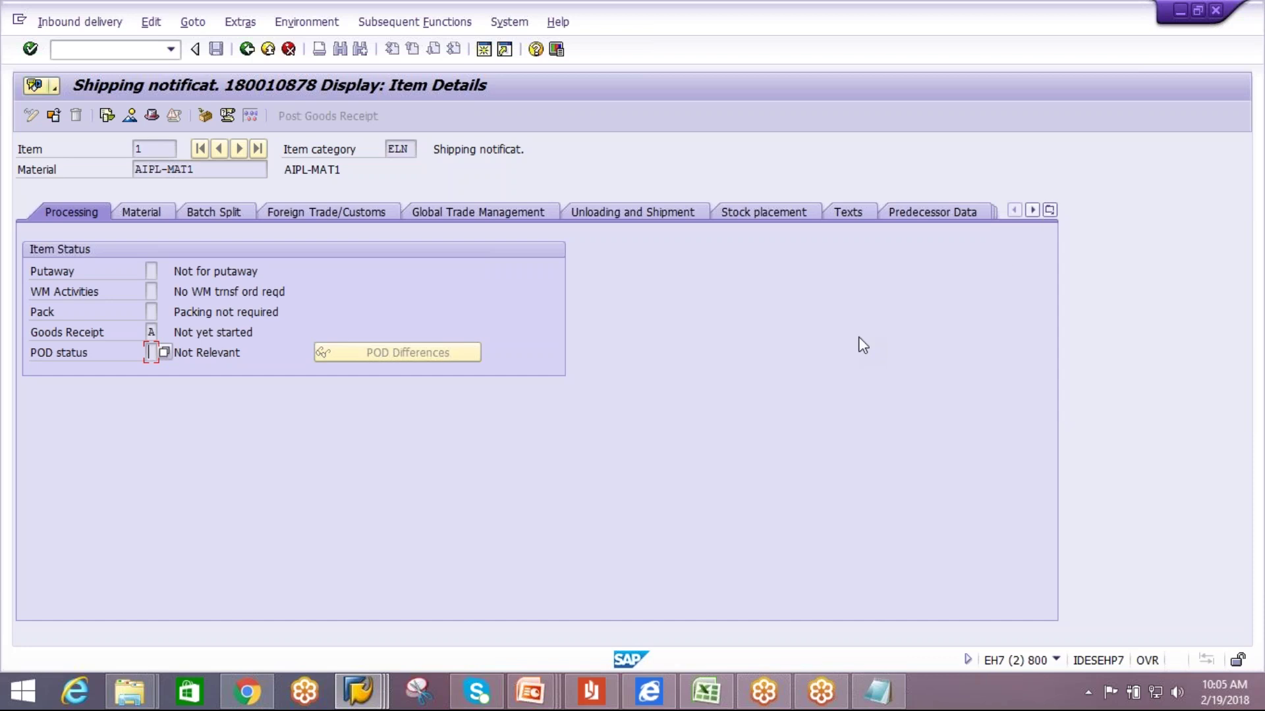
click(248, 56)
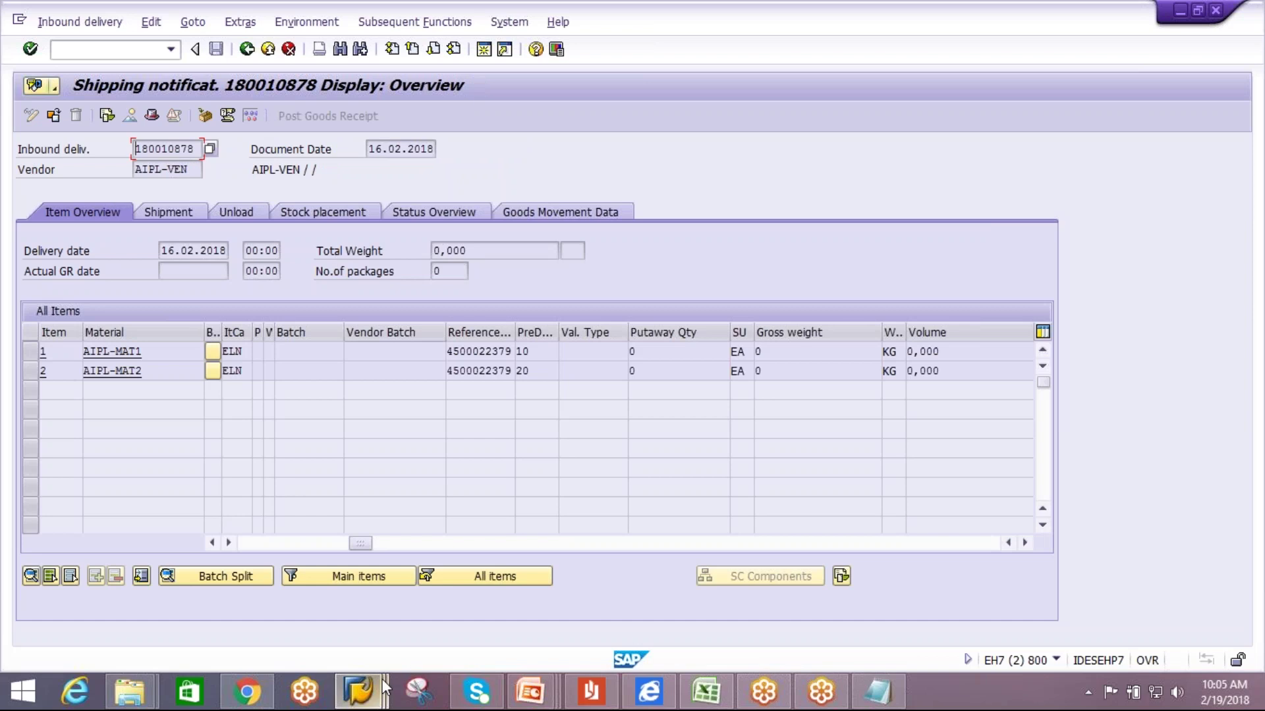
click(359, 692)
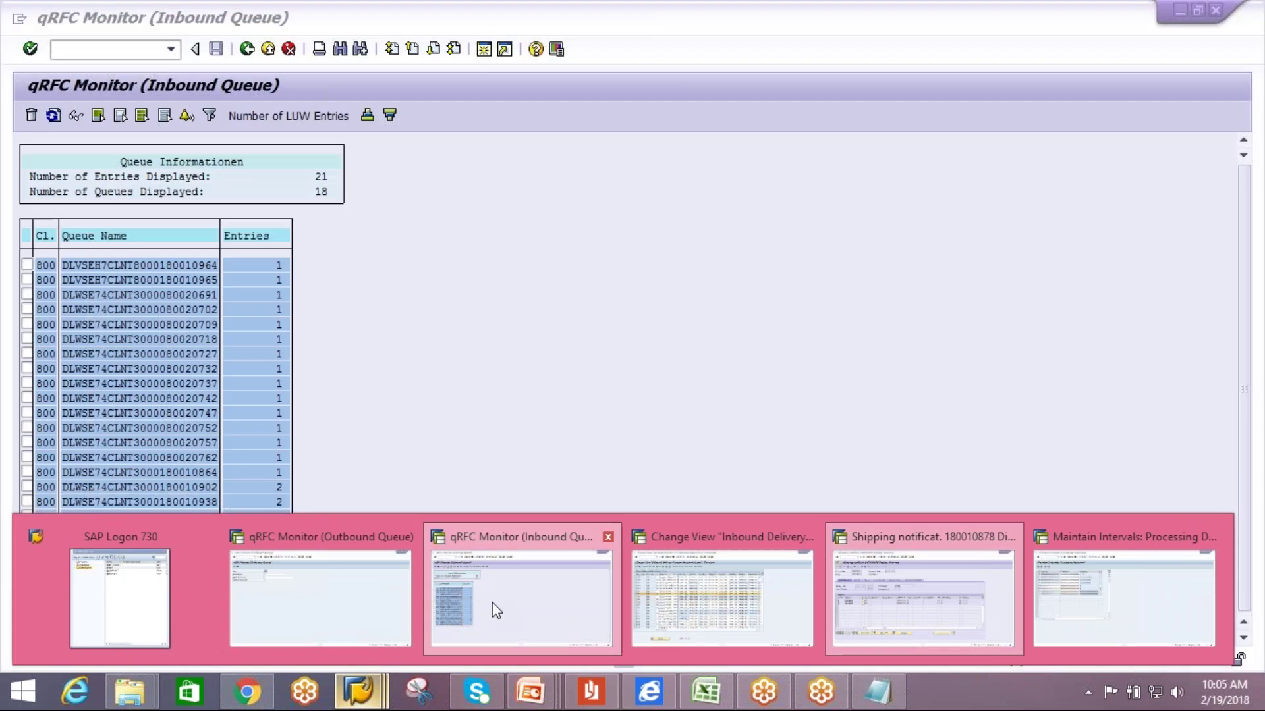
Return both the qRFC monitor and the document types windows to SAP Easy Access
click(500, 606)
click(247, 49)
click(248, 49)
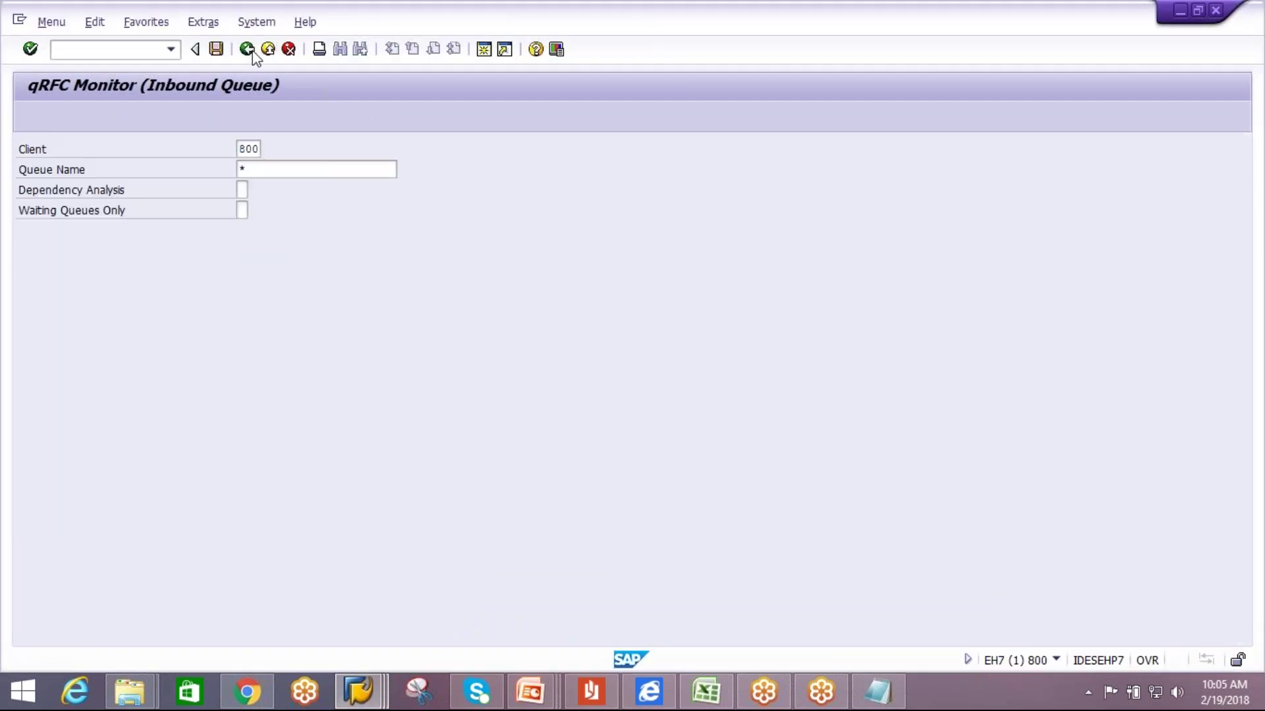
mouse_move(378, 697)
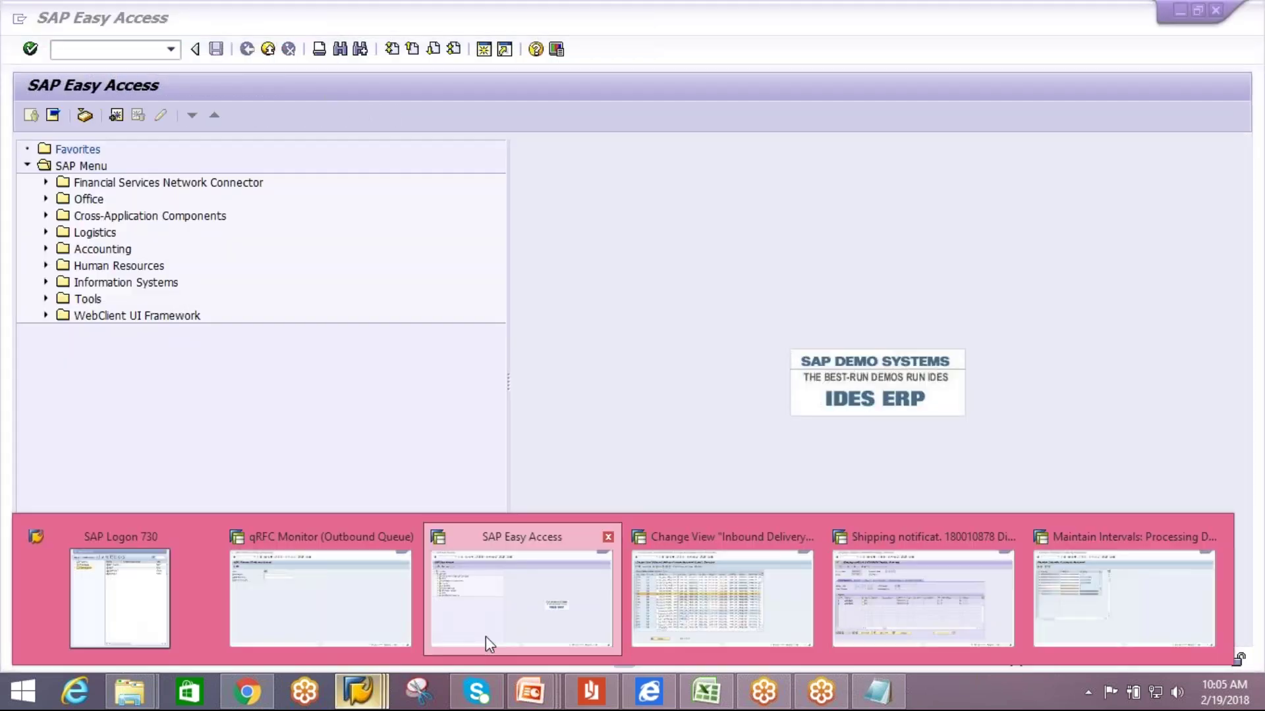
click(749, 601)
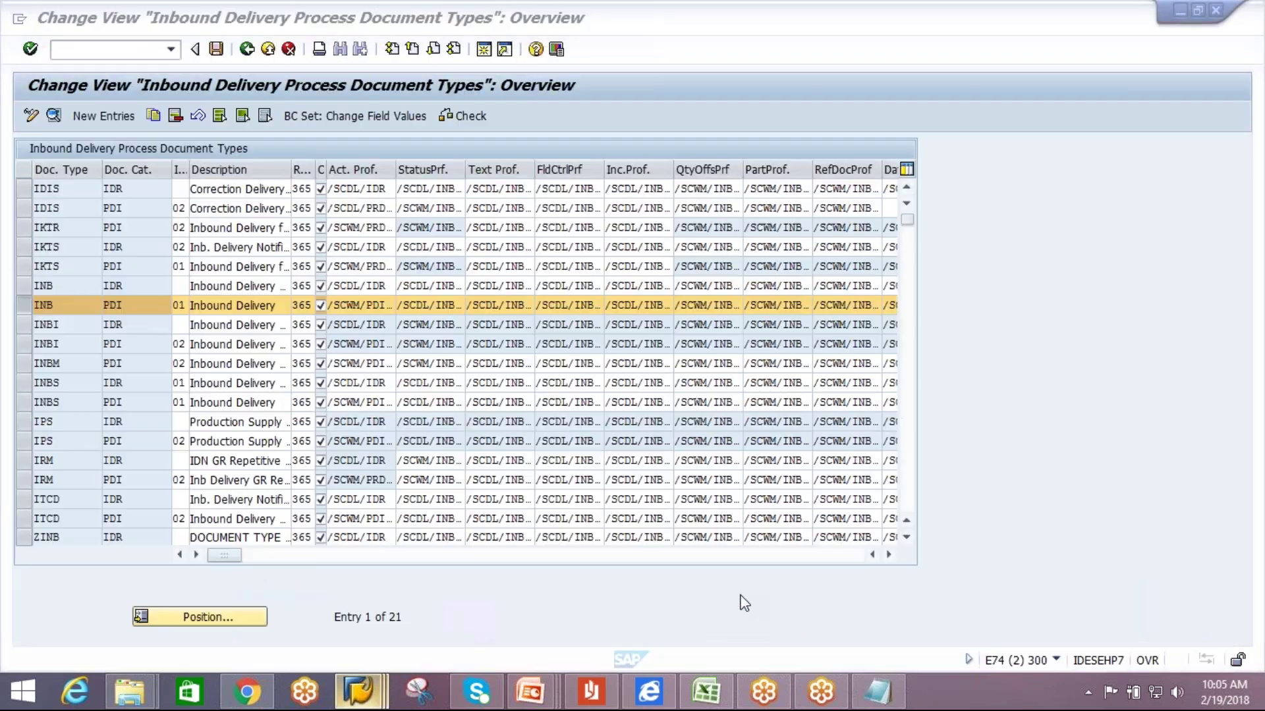
click(248, 49)
click(248, 49)
click(247, 50)
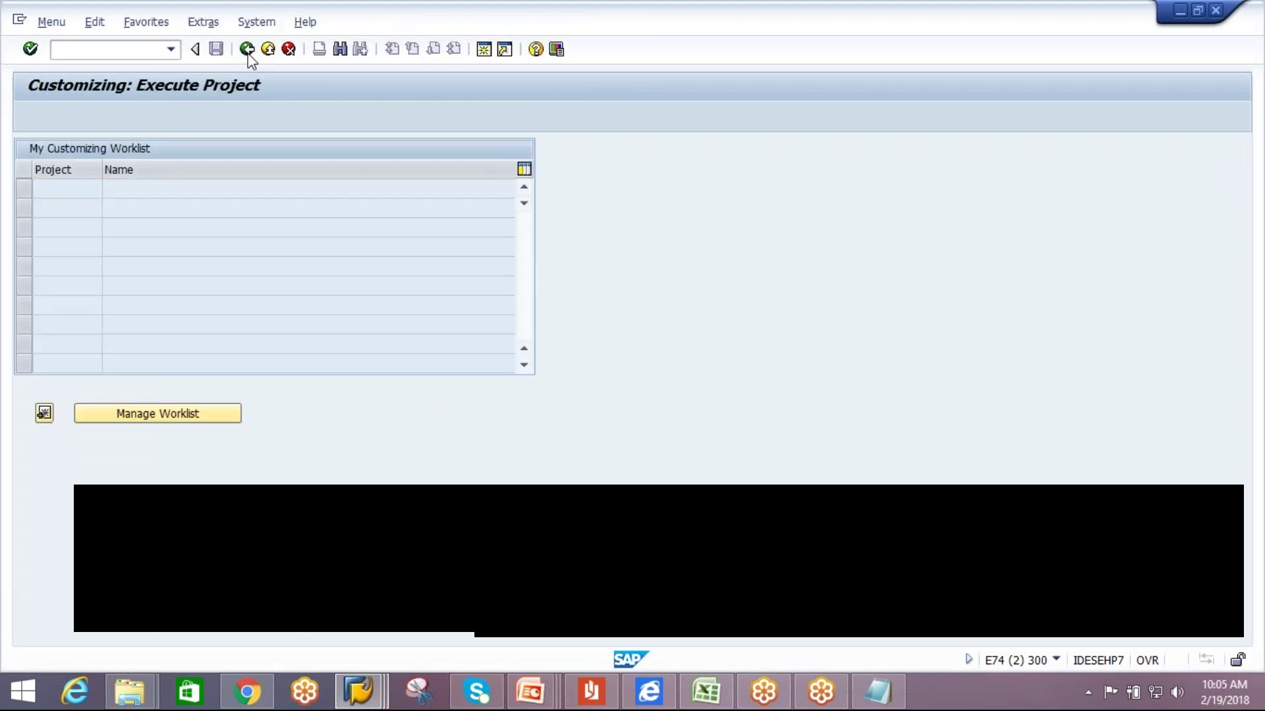
click(46, 249)
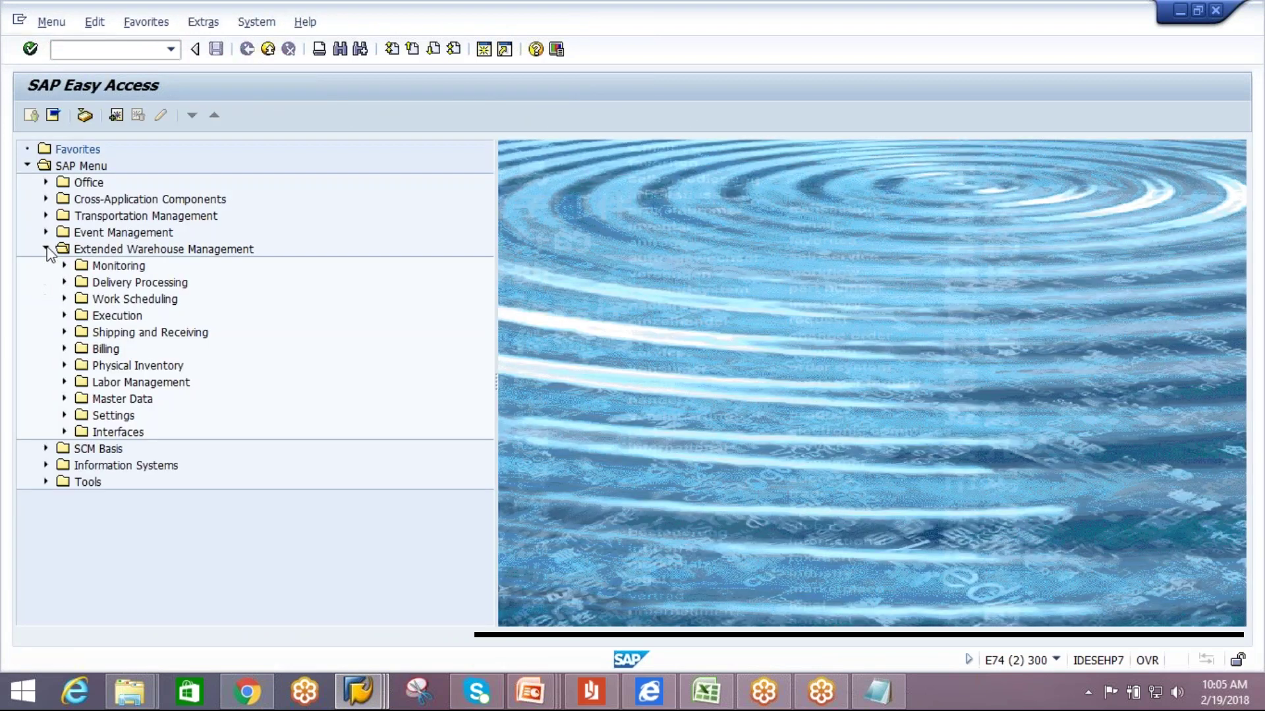
click(64, 282)
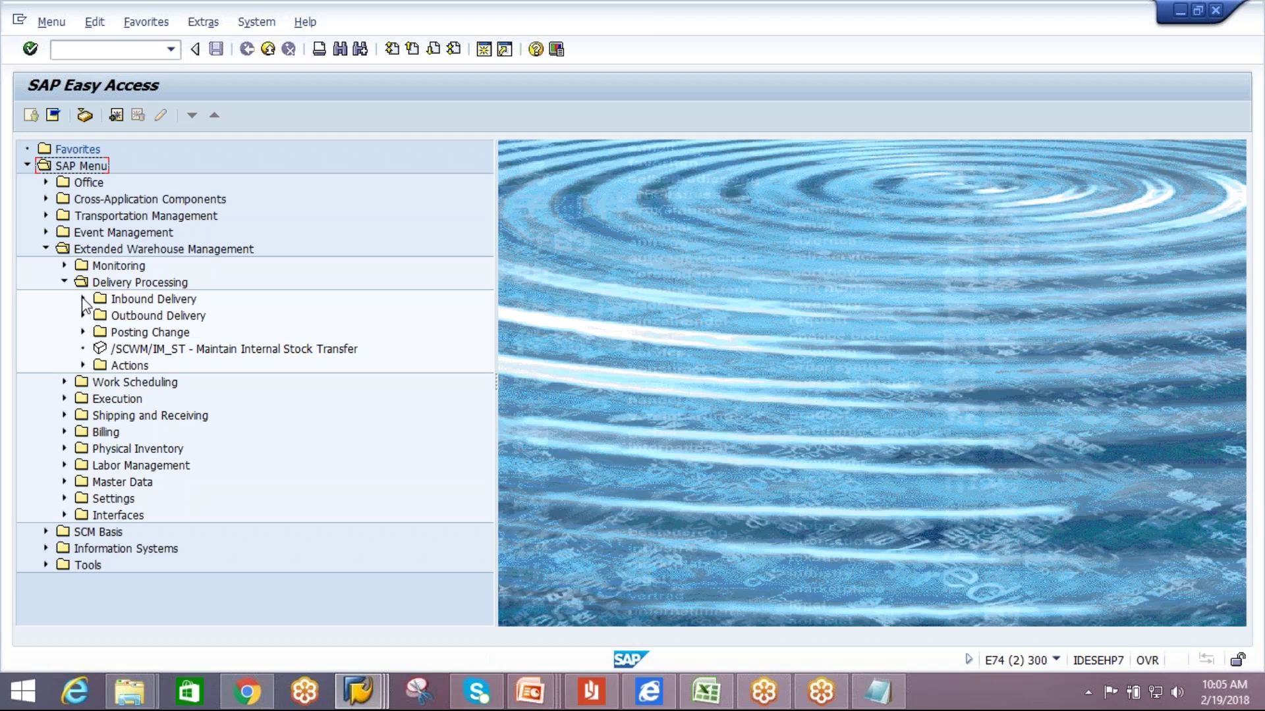
click(82, 299)
double_click(157, 317)
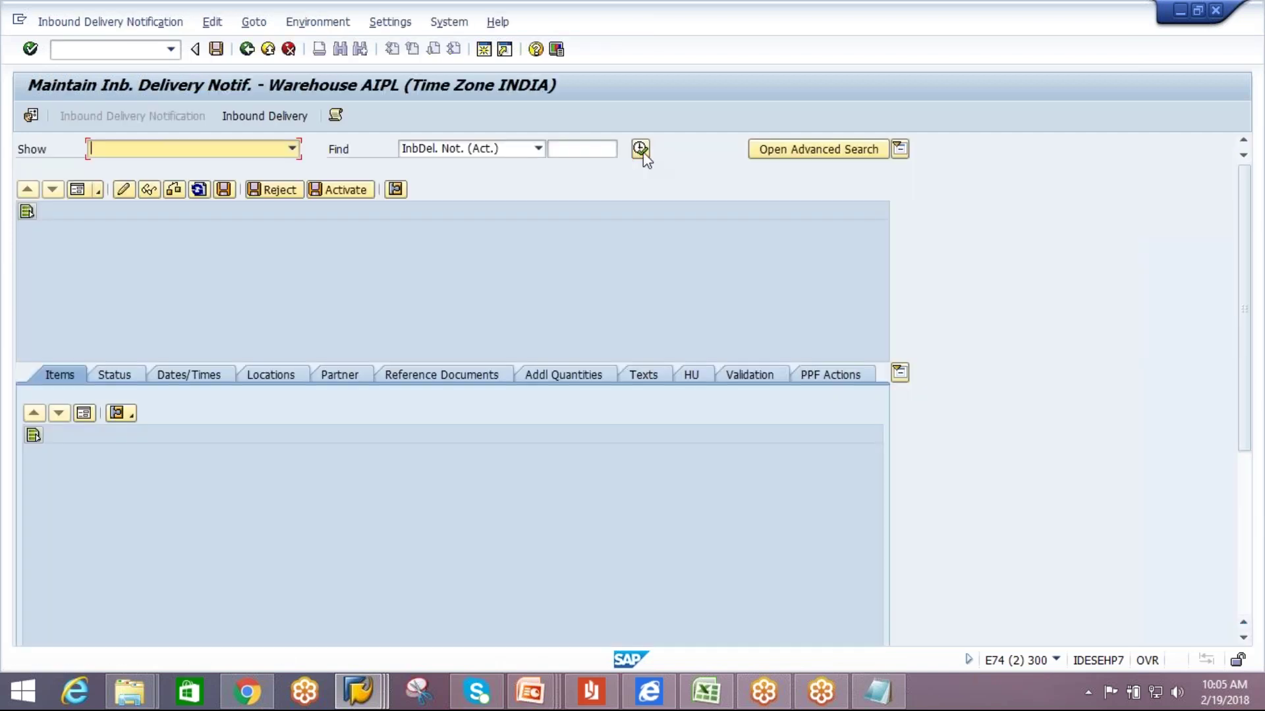
click(640, 150)
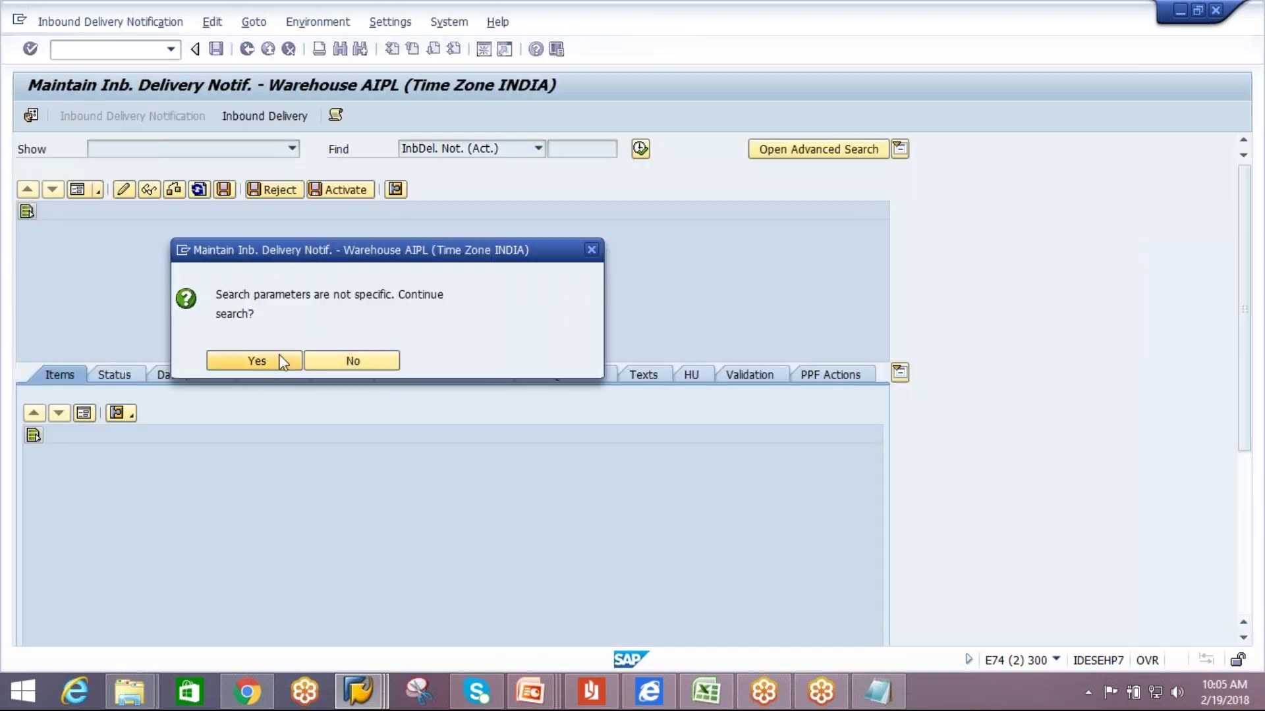
click(272, 356)
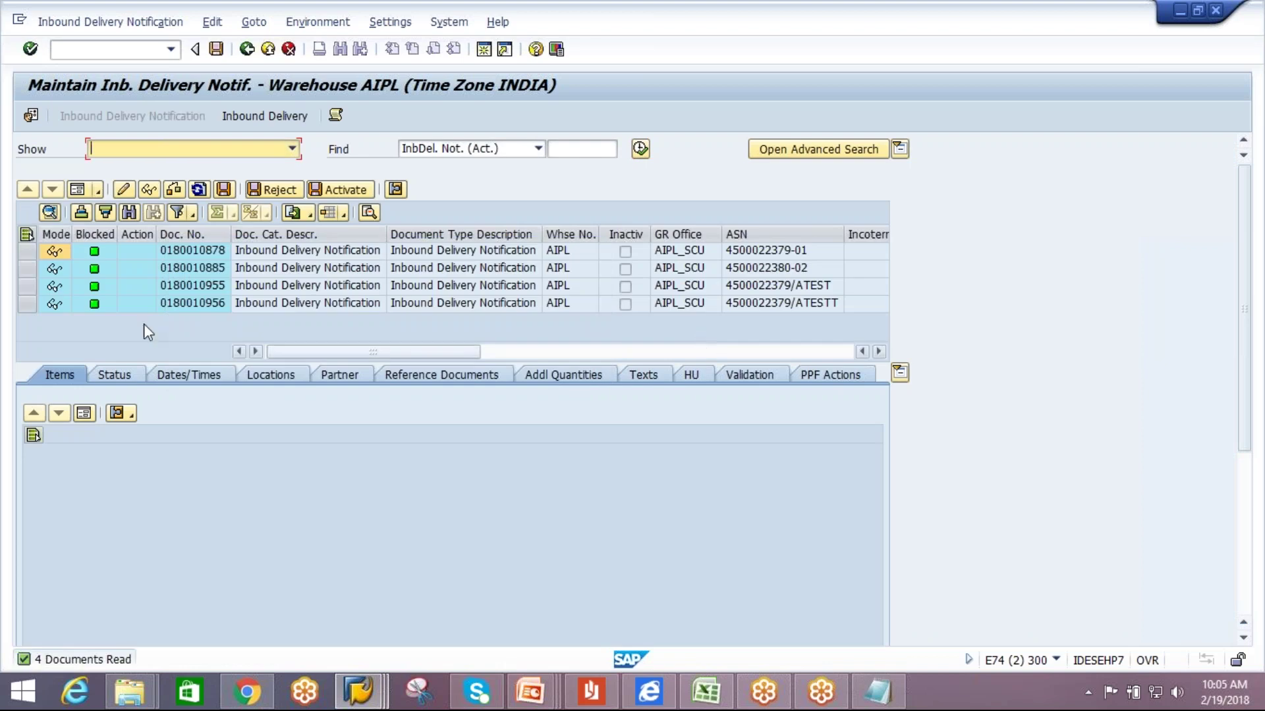
click(204, 254)
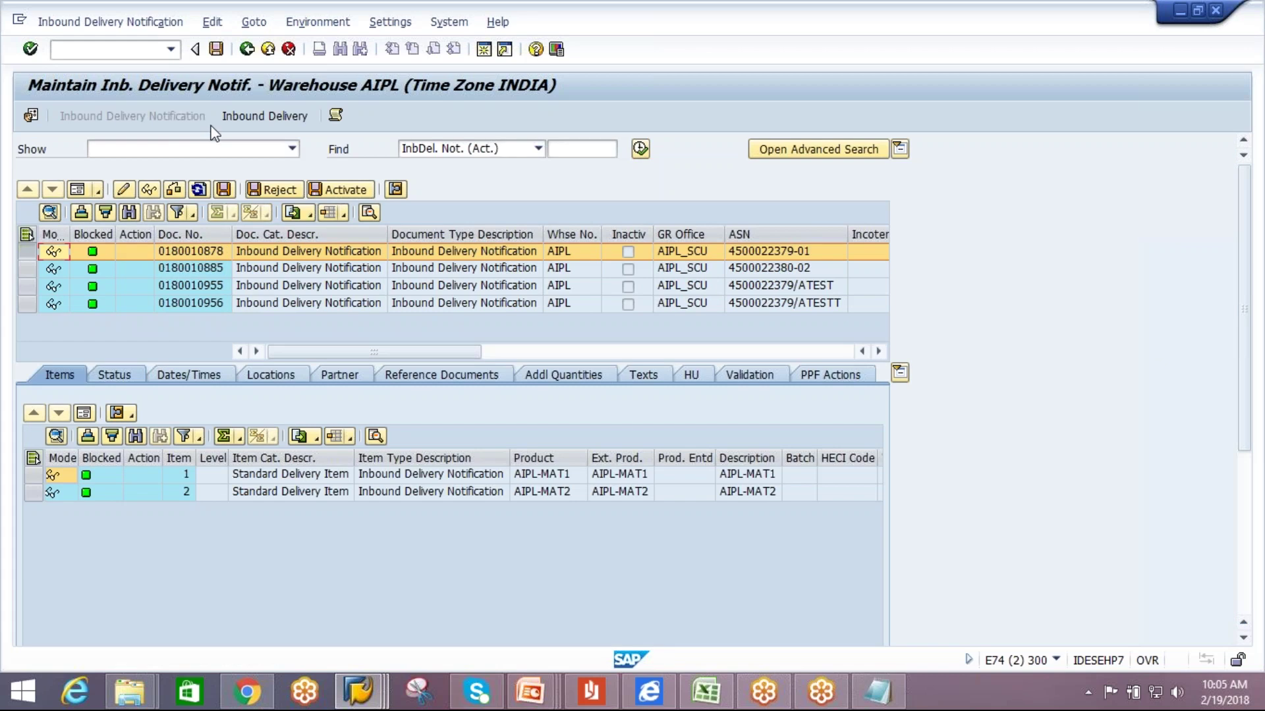
click(243, 120)
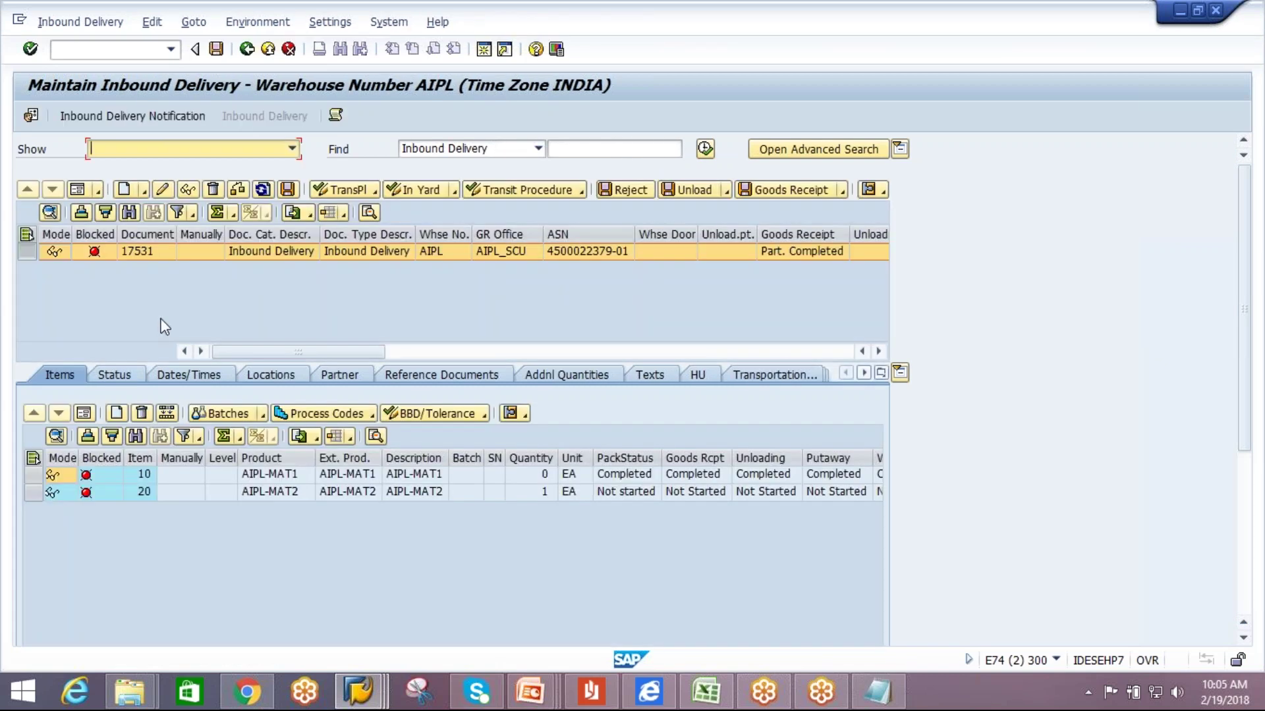
Select item 20 (AIPL-MAT2) and try a quantity-adjustment process code, entering I001
click(531, 492)
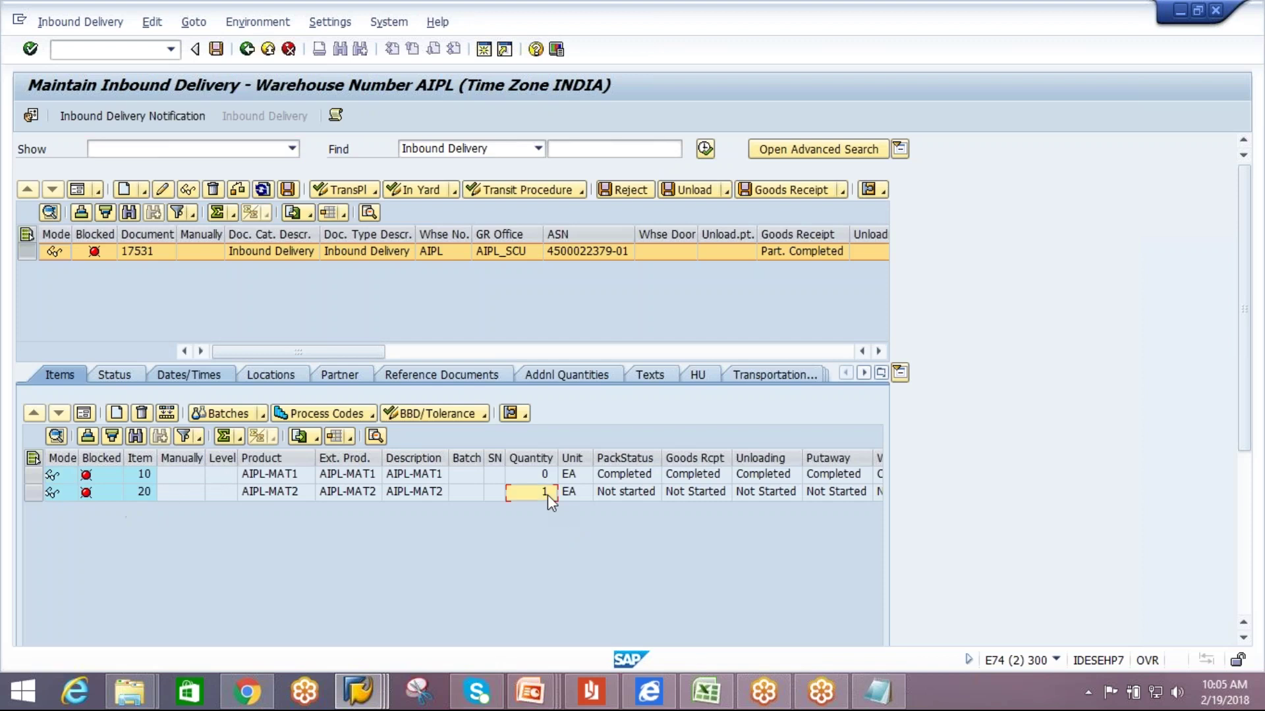
click(33, 492)
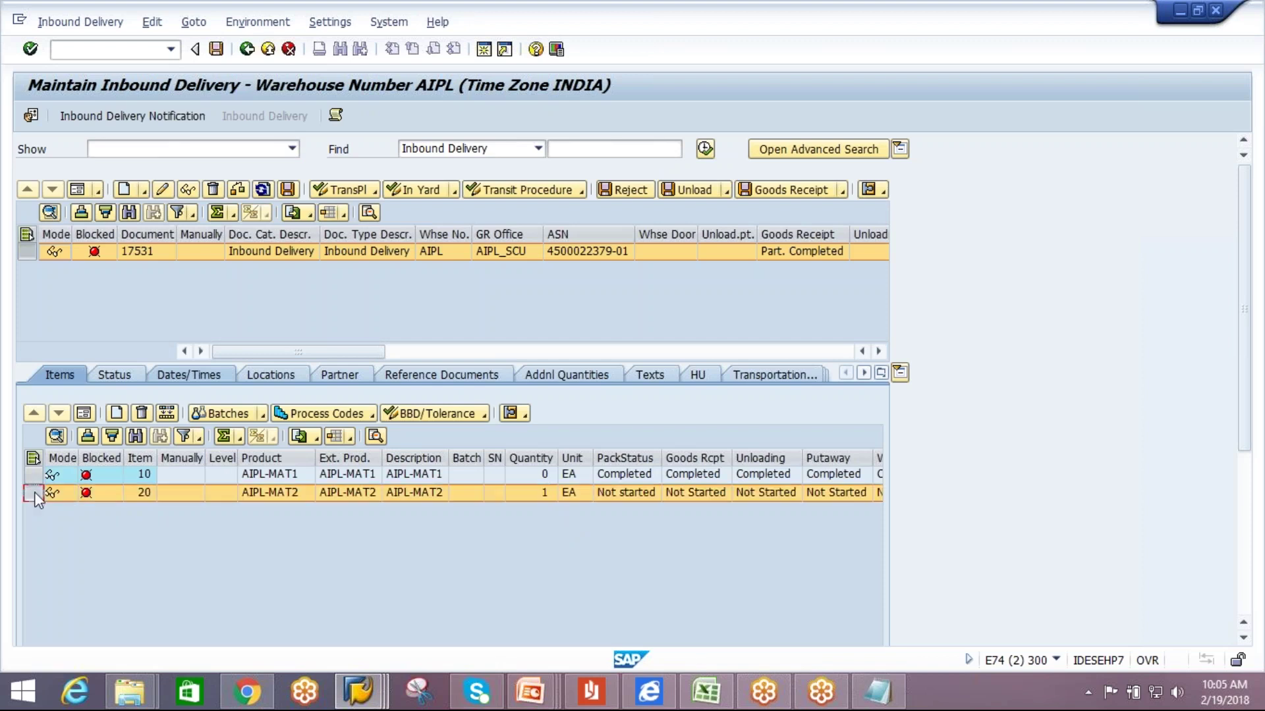
click(84, 413)
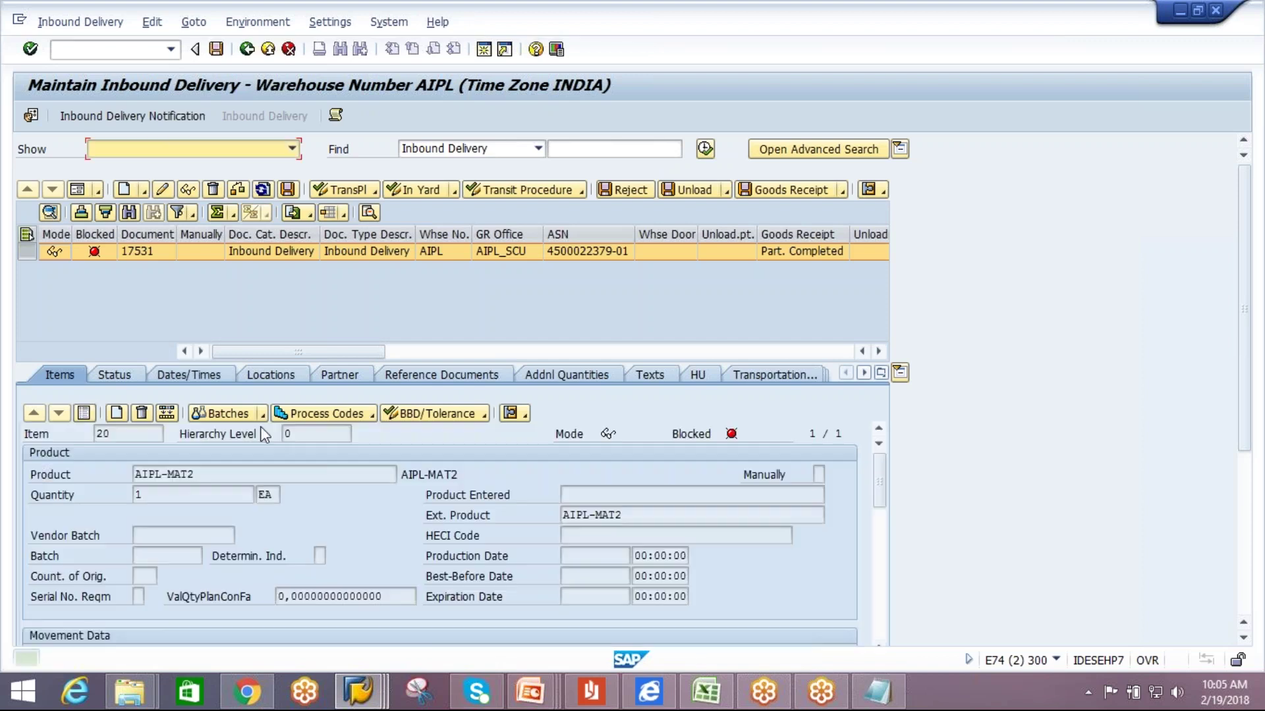
click(330, 412)
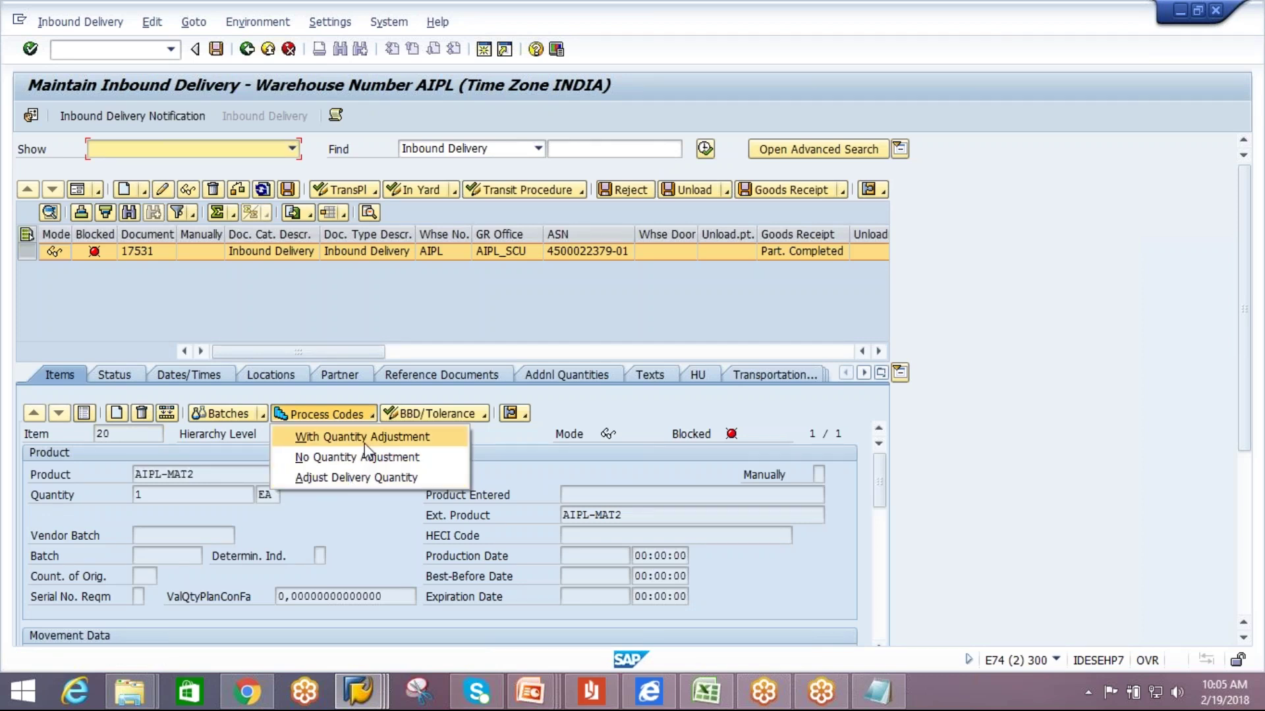
click(364, 481)
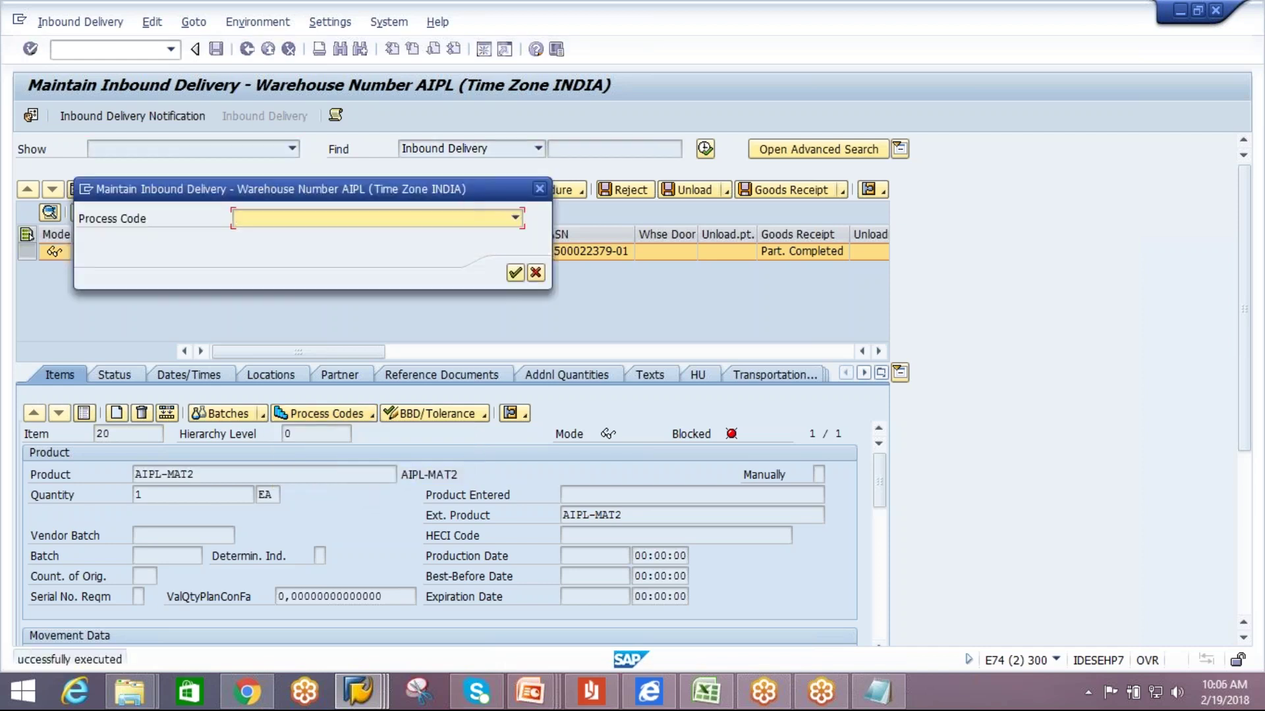
click(513, 218)
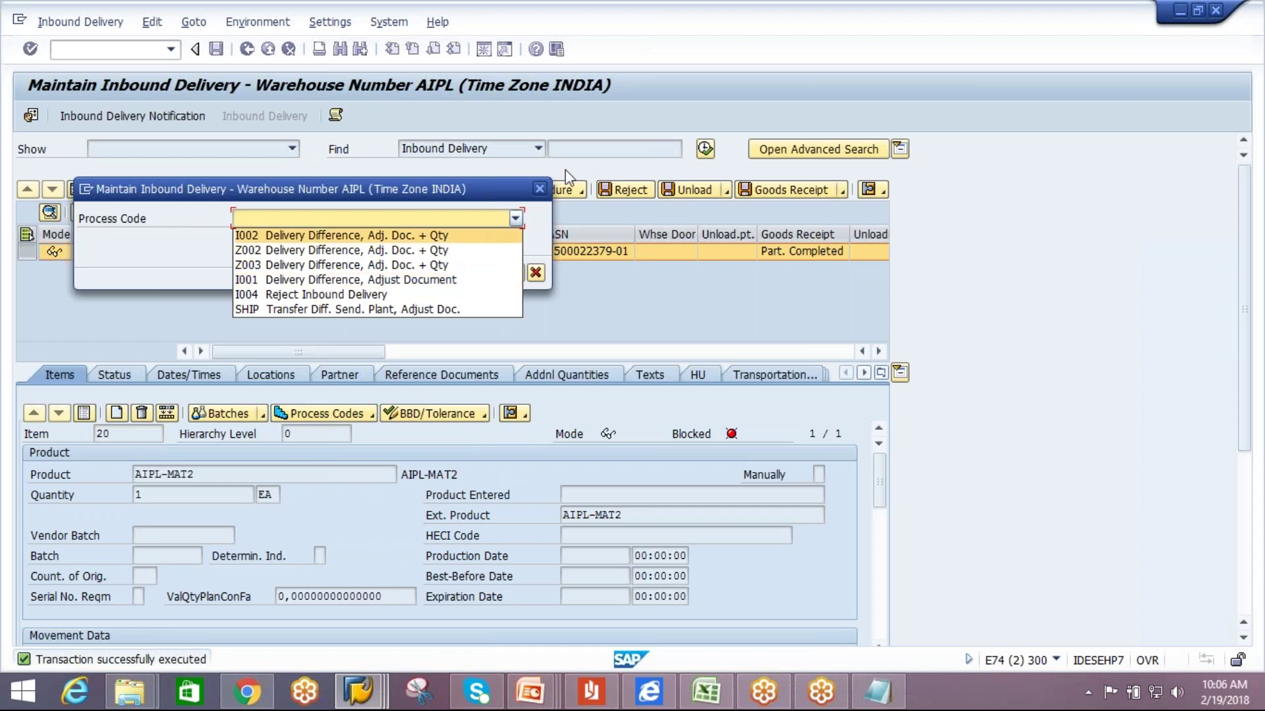
click(537, 186)
text(I001)
key(Return)
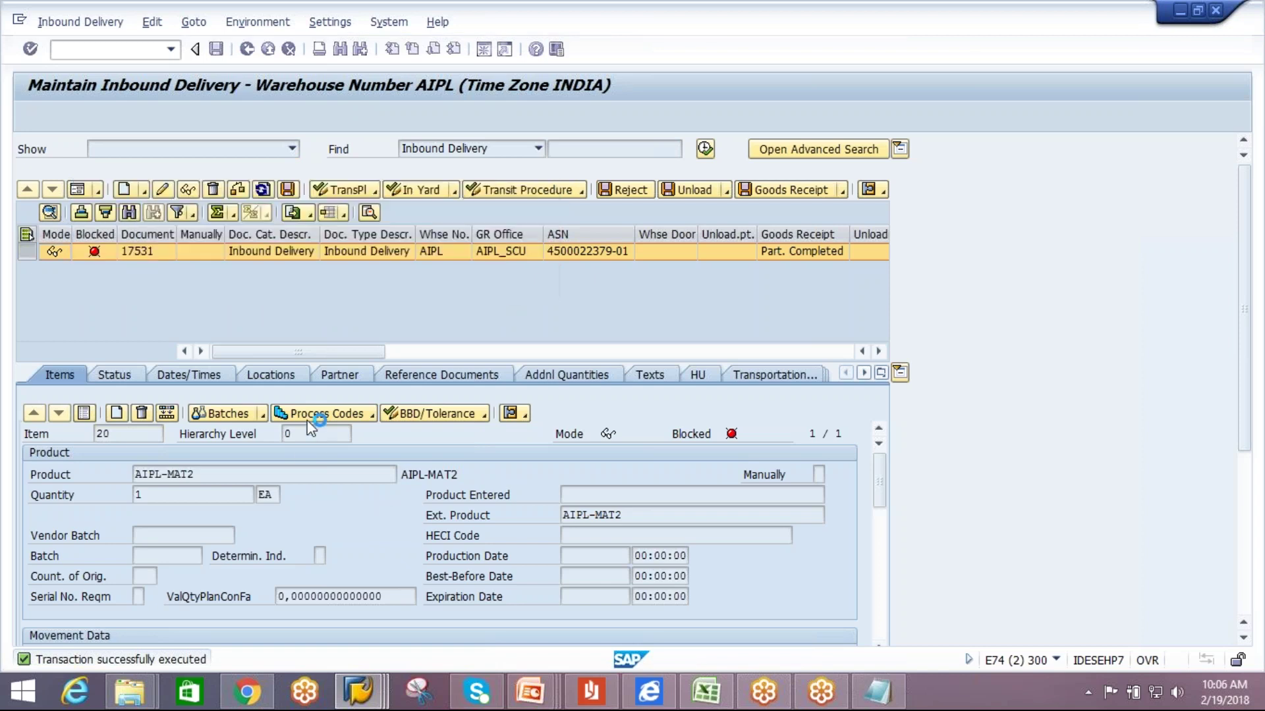
Apply process code I002 with quantity -1 to item 20 and save the delivery
click(291, 416)
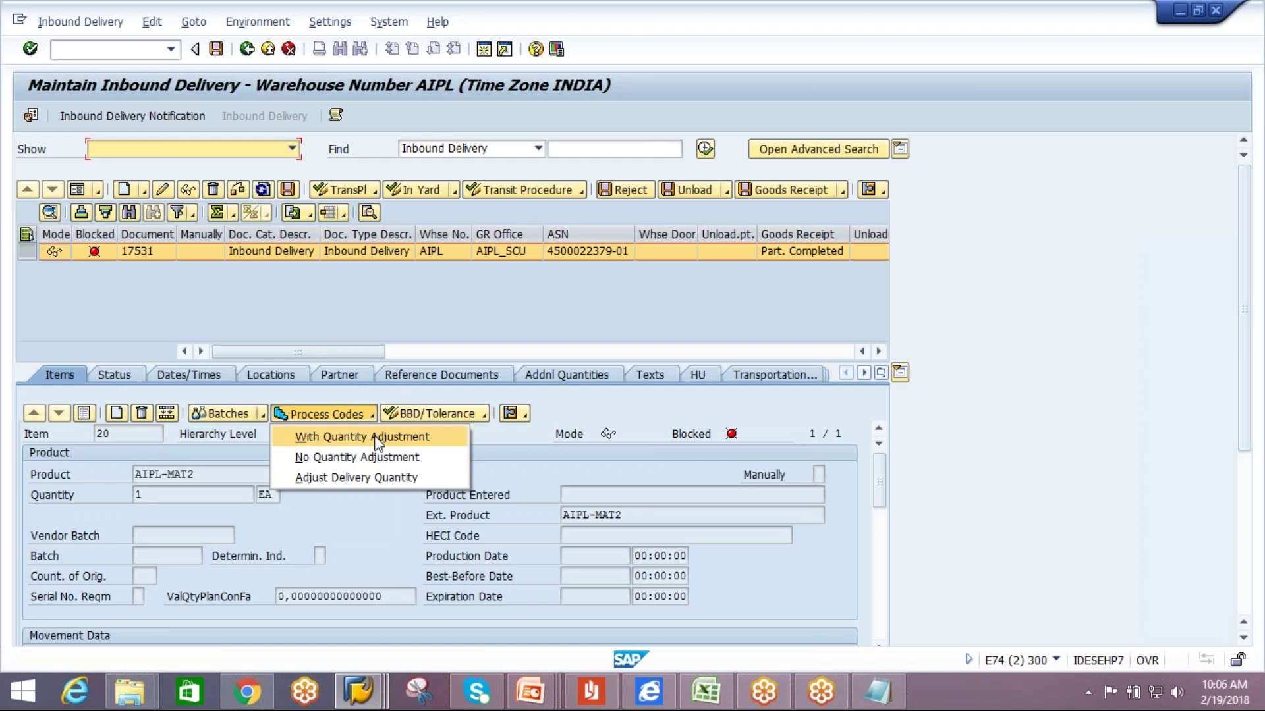
click(380, 438)
click(515, 218)
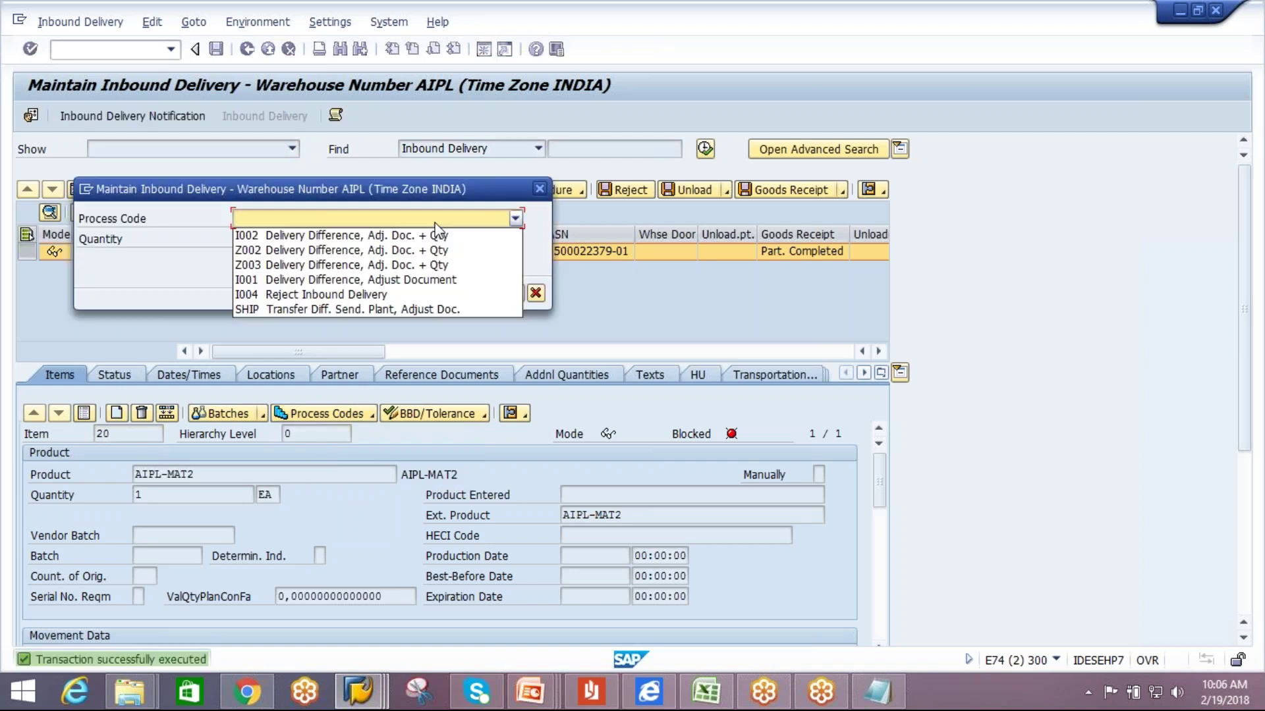
click(360, 236)
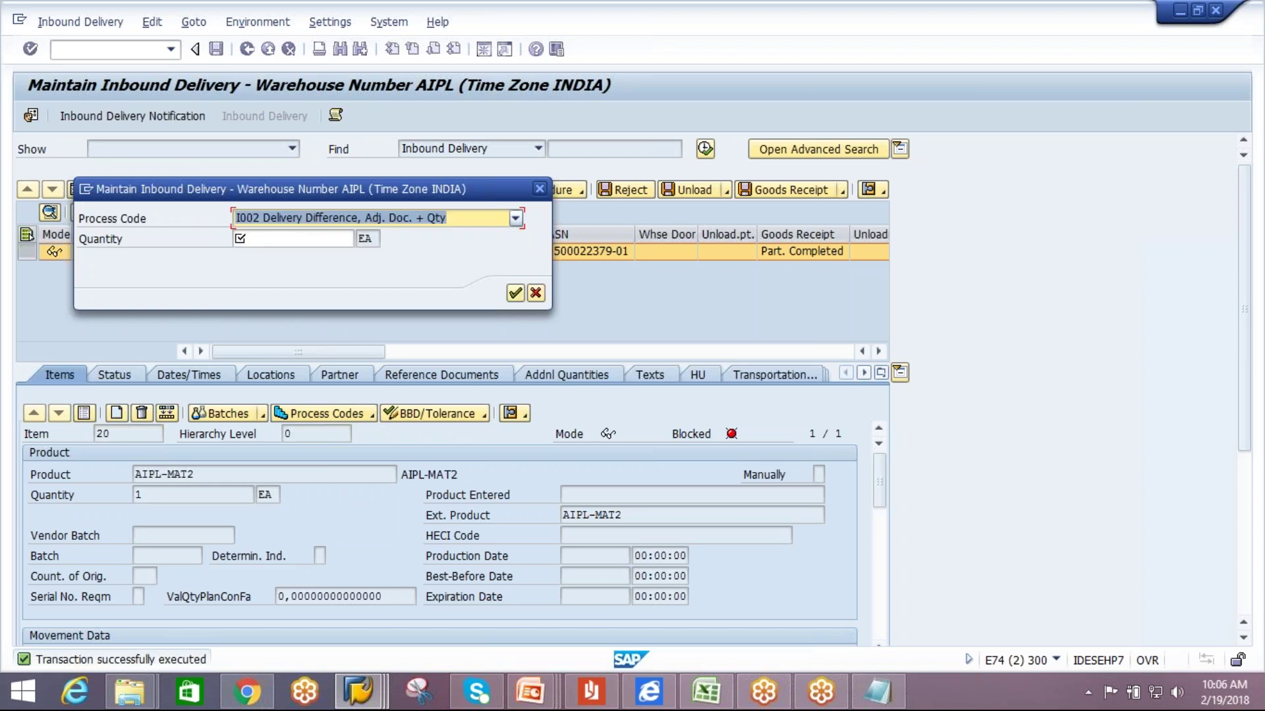
click(328, 241)
text(-1)
click(514, 292)
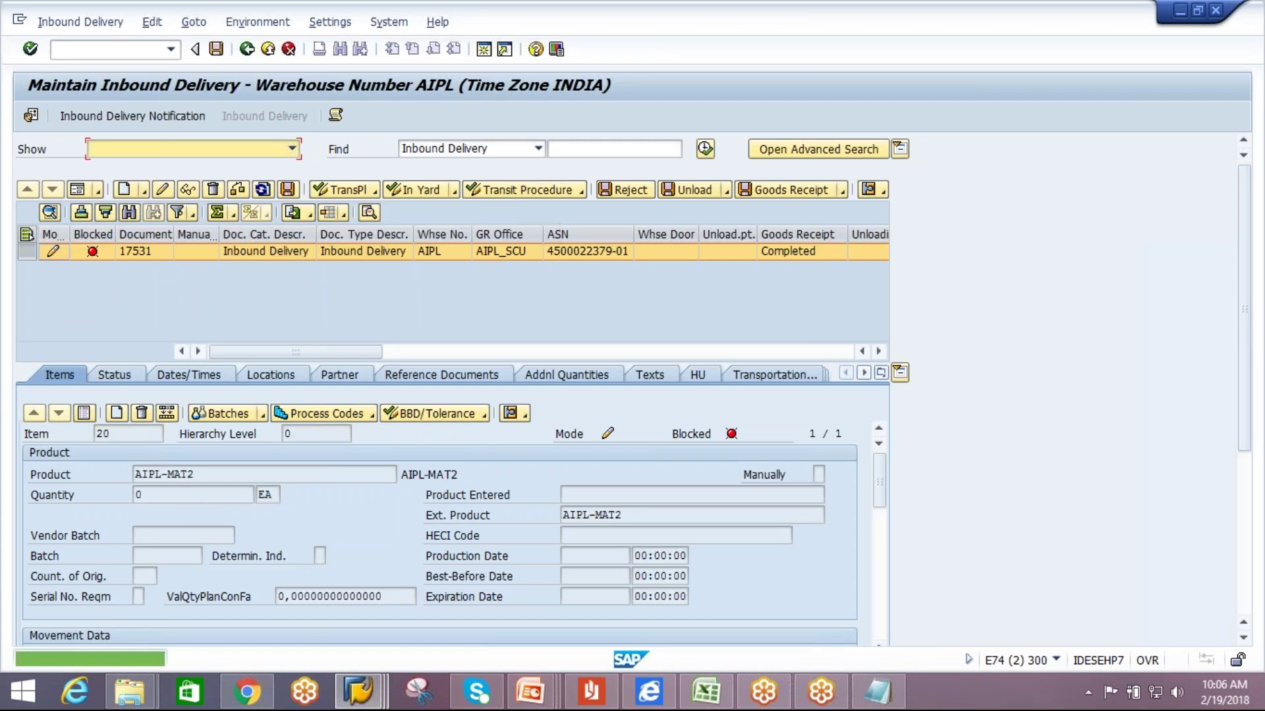
click(289, 191)
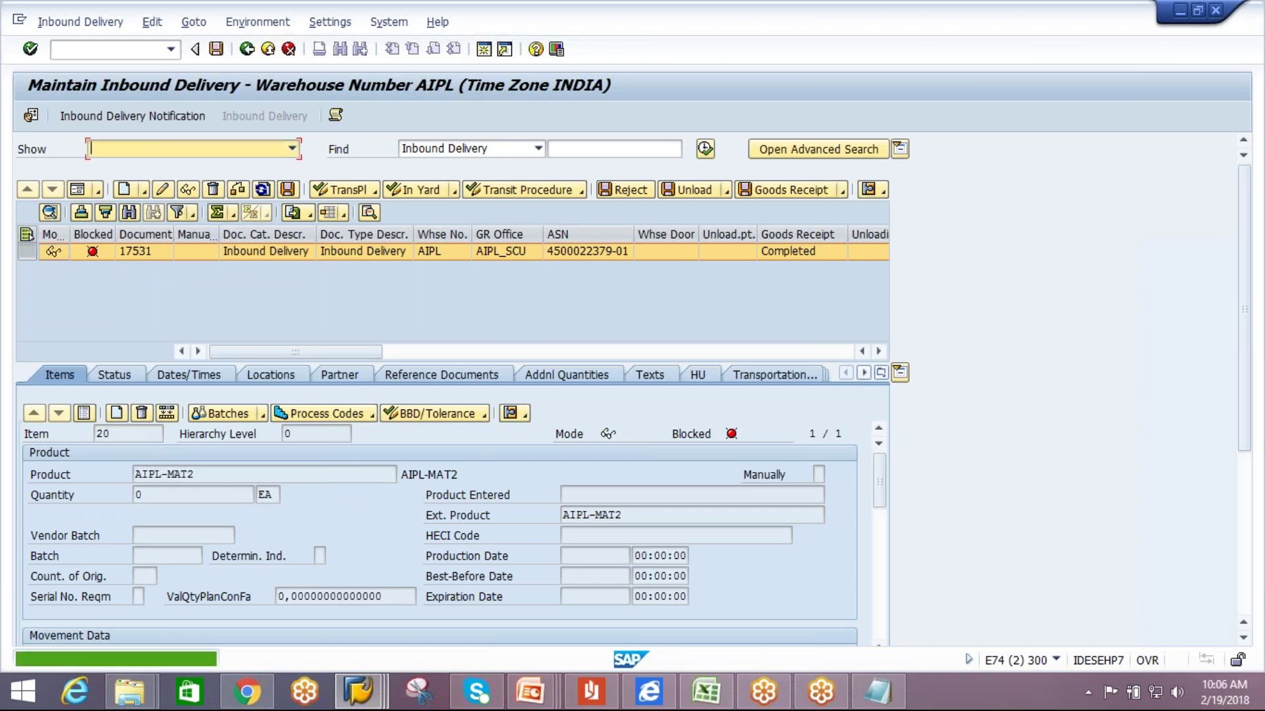
click(248, 49)
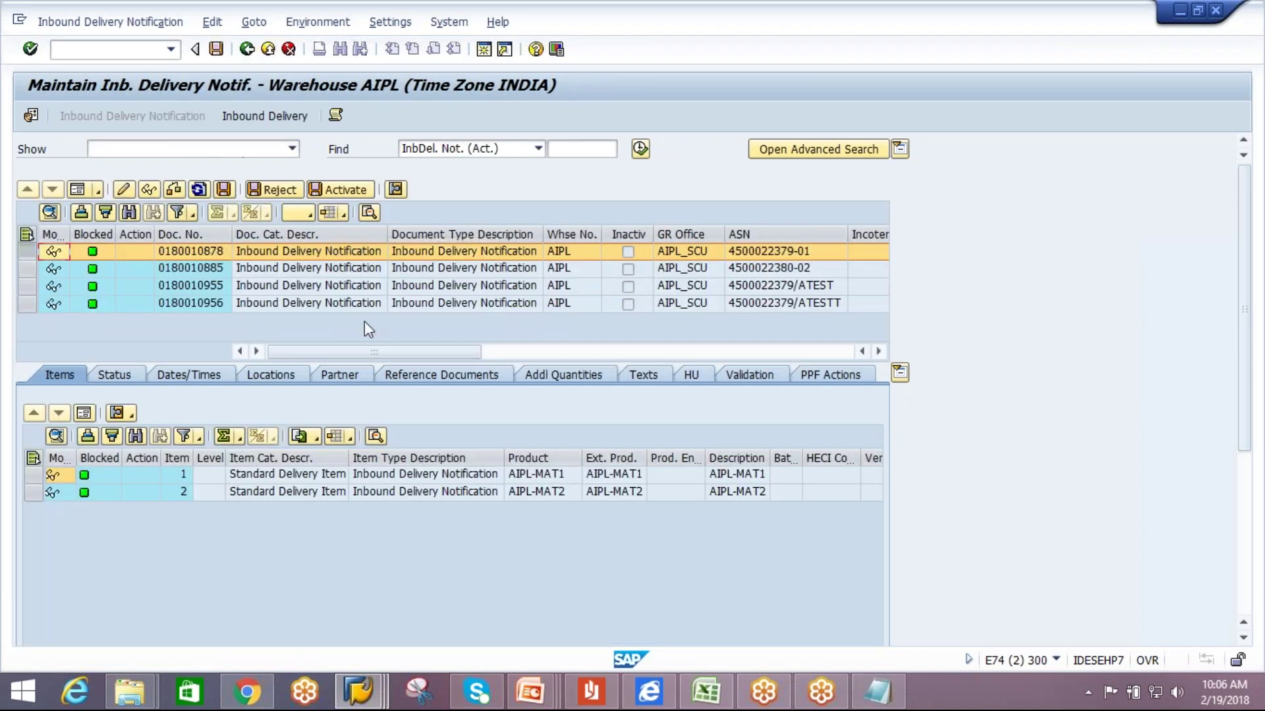
View item 2, AIPL-MAT2, as a form, then switch to shipping notification 180010878
click(51, 495)
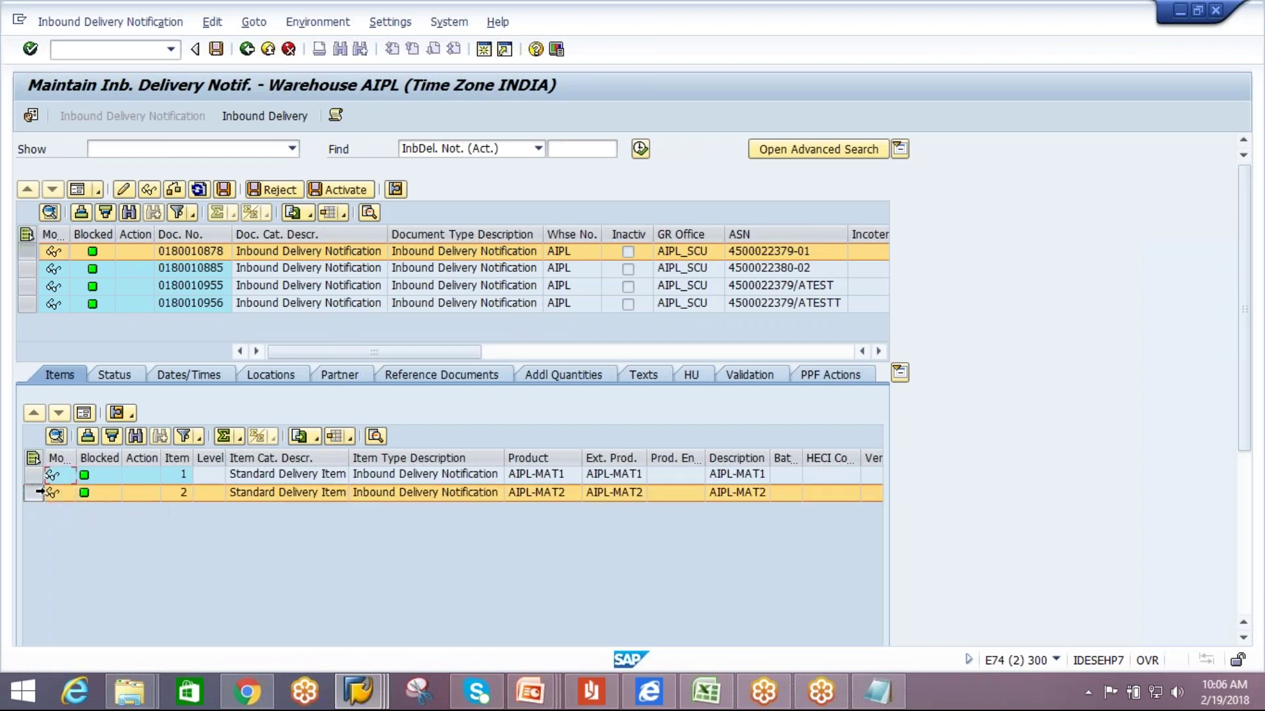
click(83, 413)
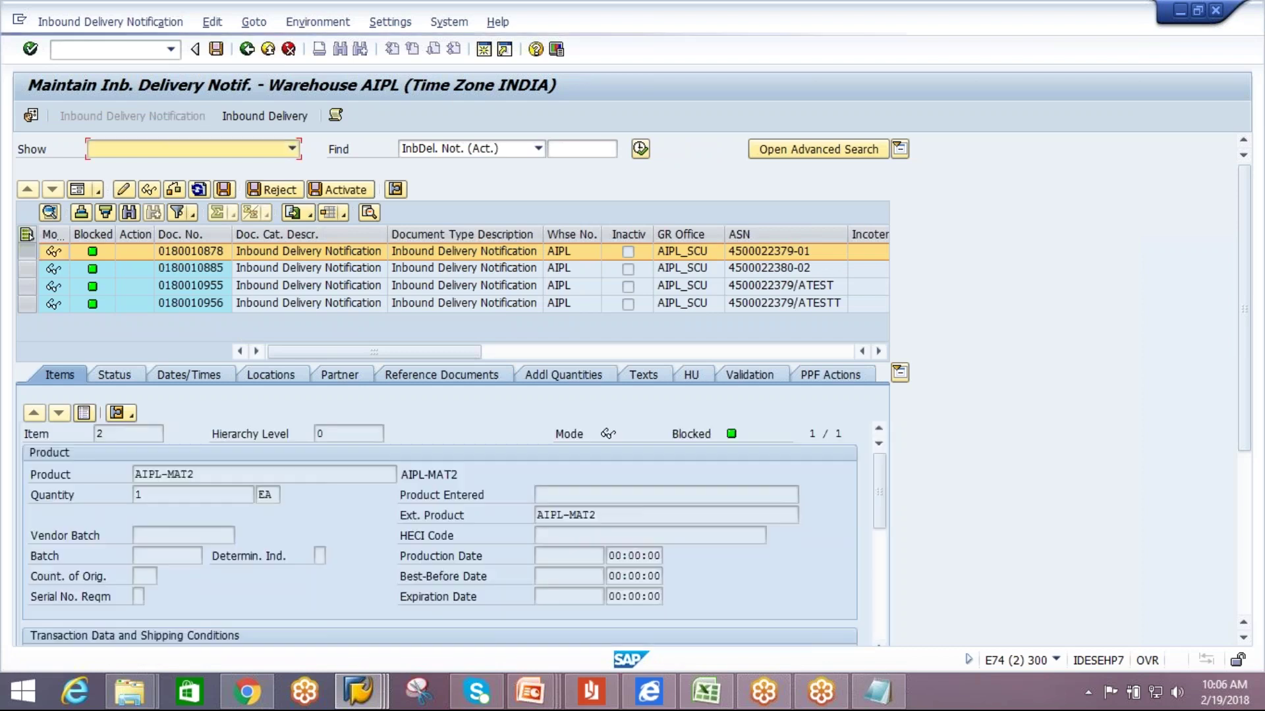
click(84, 415)
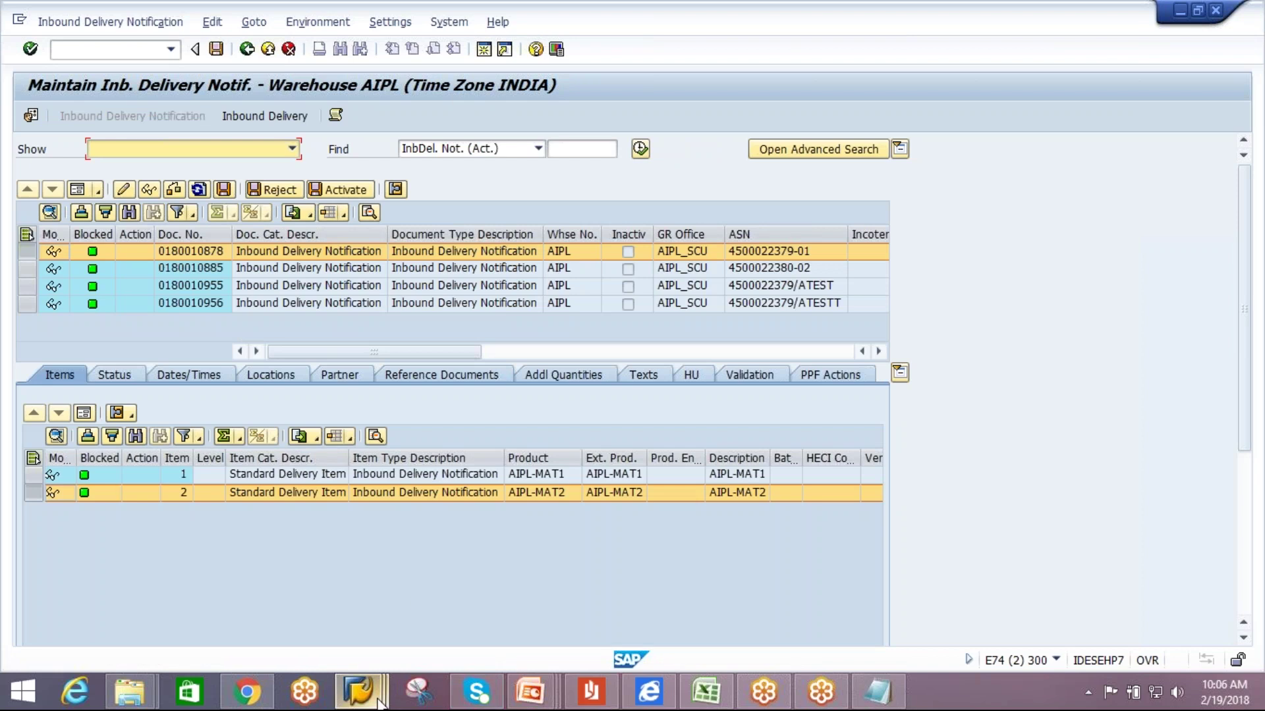
click(359, 691)
click(895, 602)
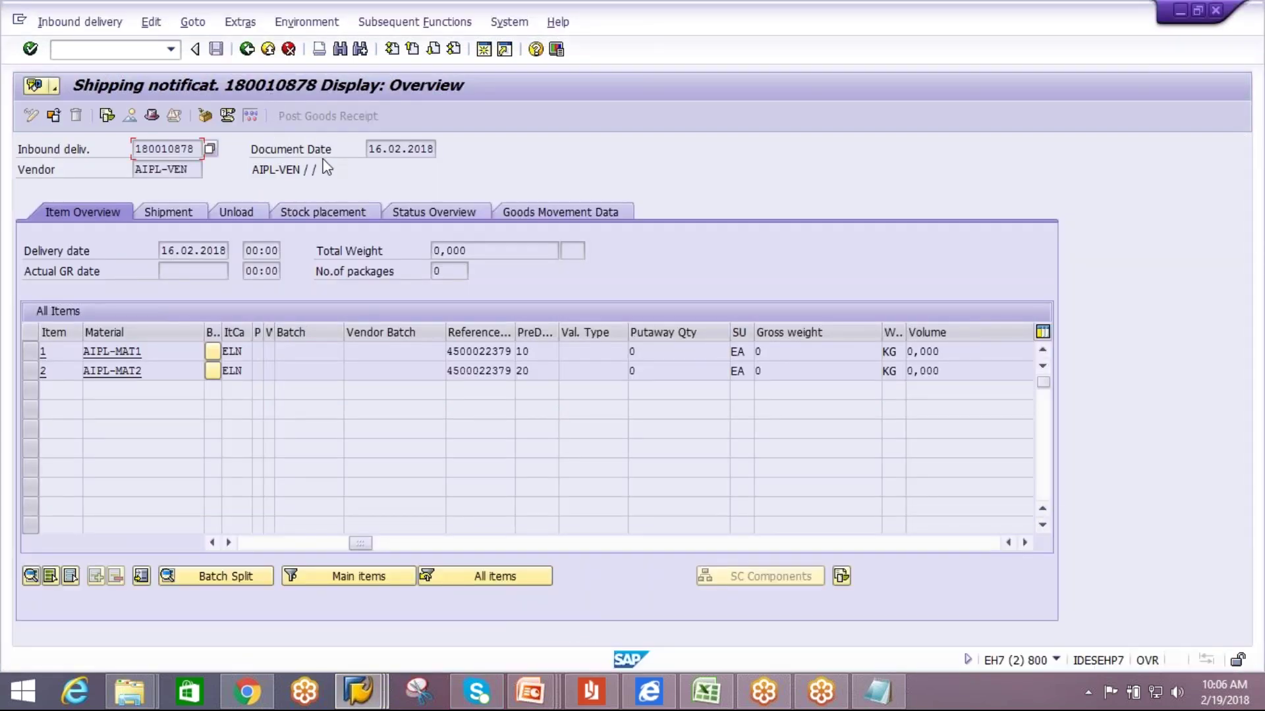
Redisplay notification 180010878 and compare delivery quantities: AIPL-MAT1 at 1, AIPL-MAT2 at 0
click(246, 48)
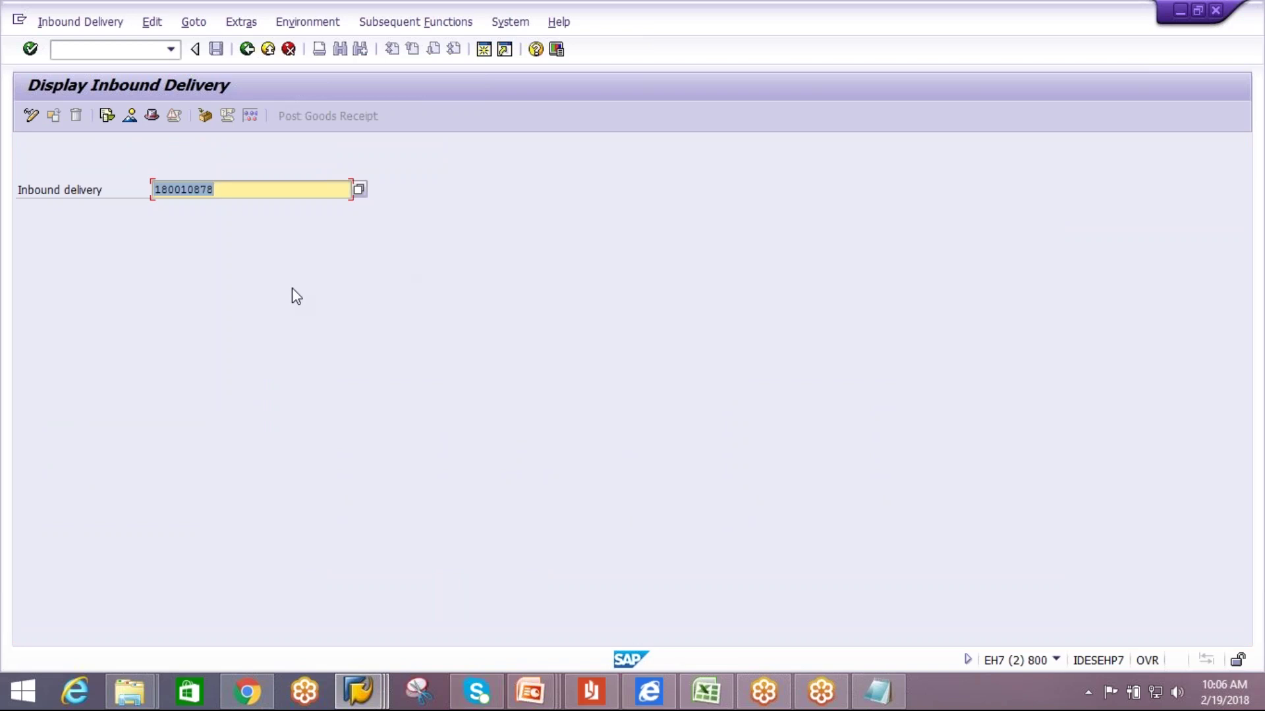
key(Return)
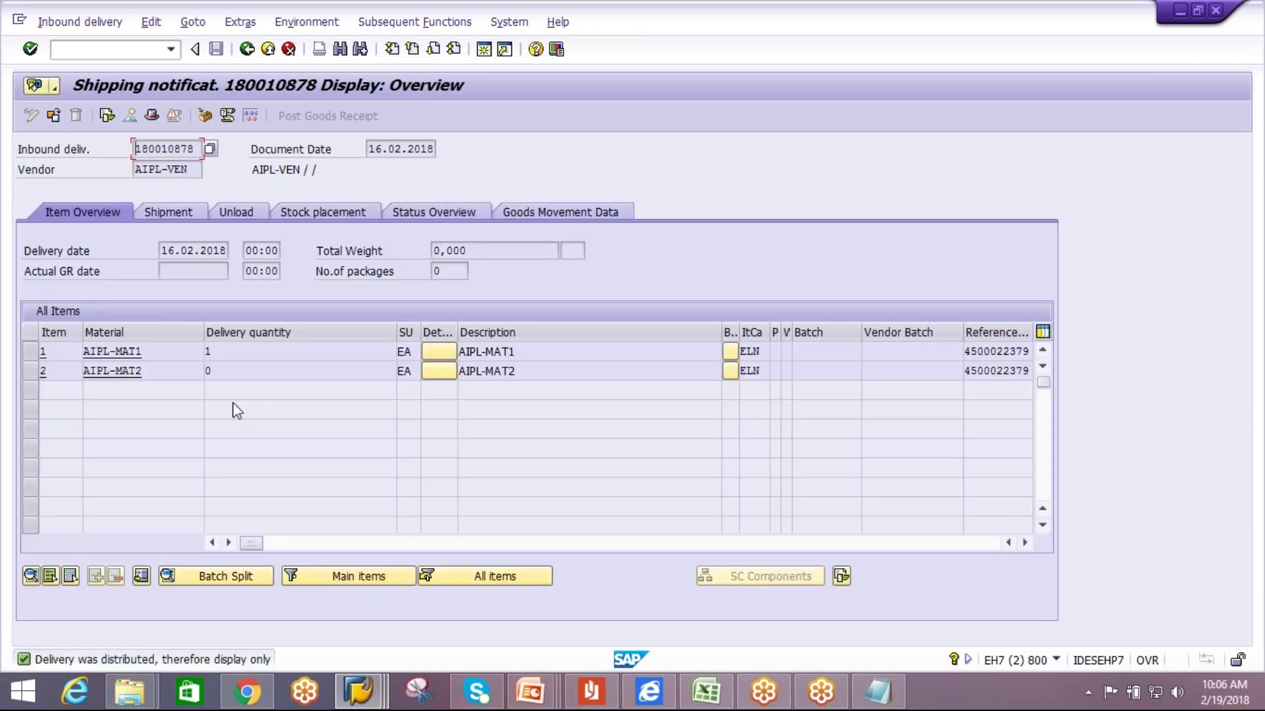
click(26, 374)
click(251, 372)
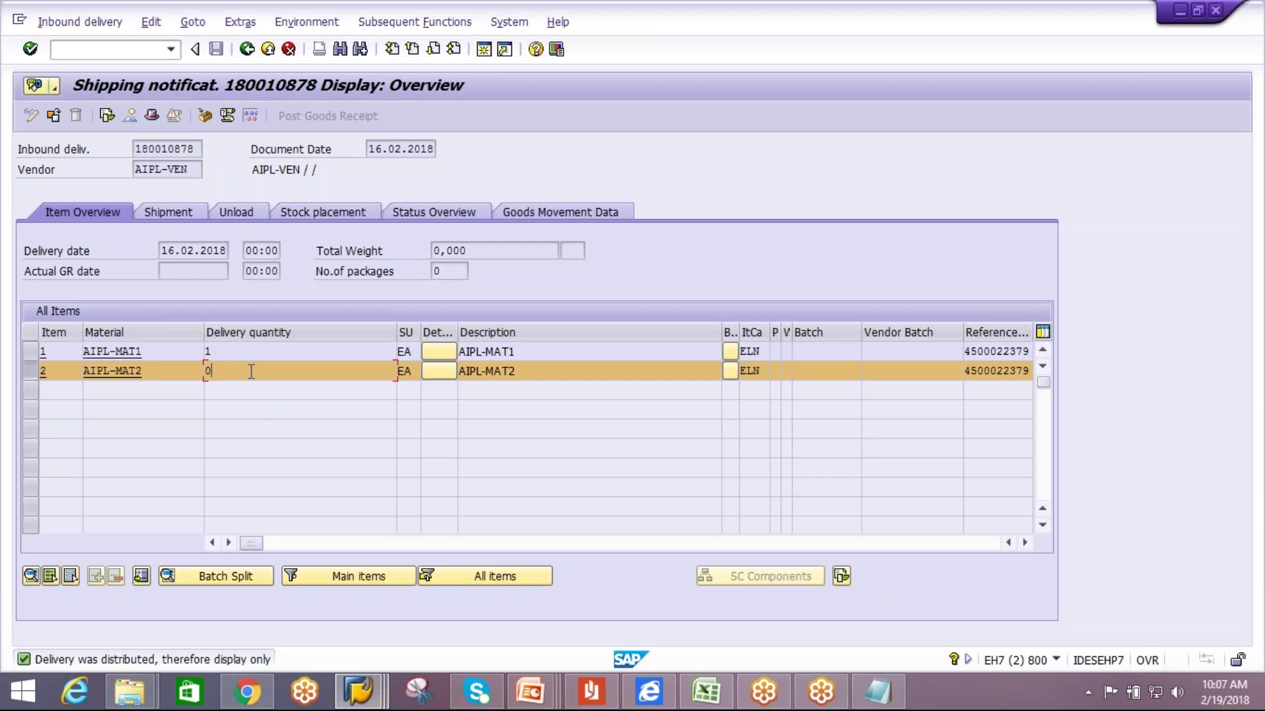
click(253, 351)
click(257, 371)
click(367, 696)
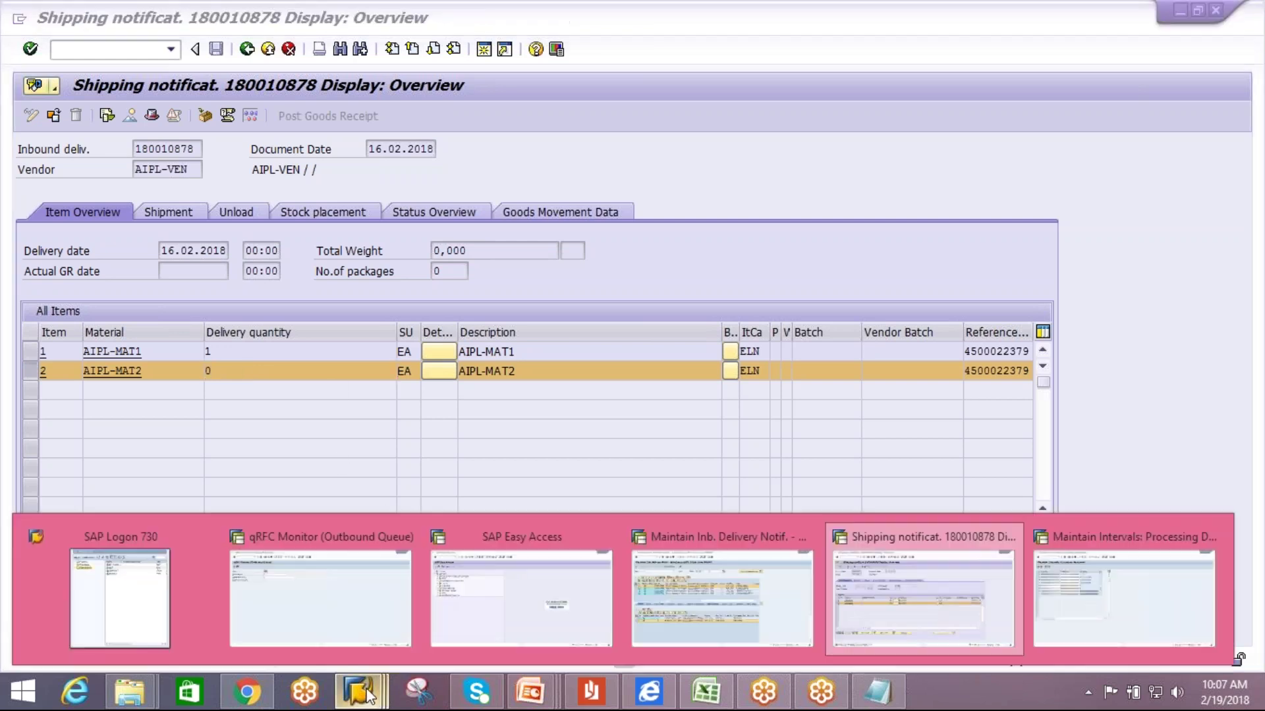
mouse_move(704, 636)
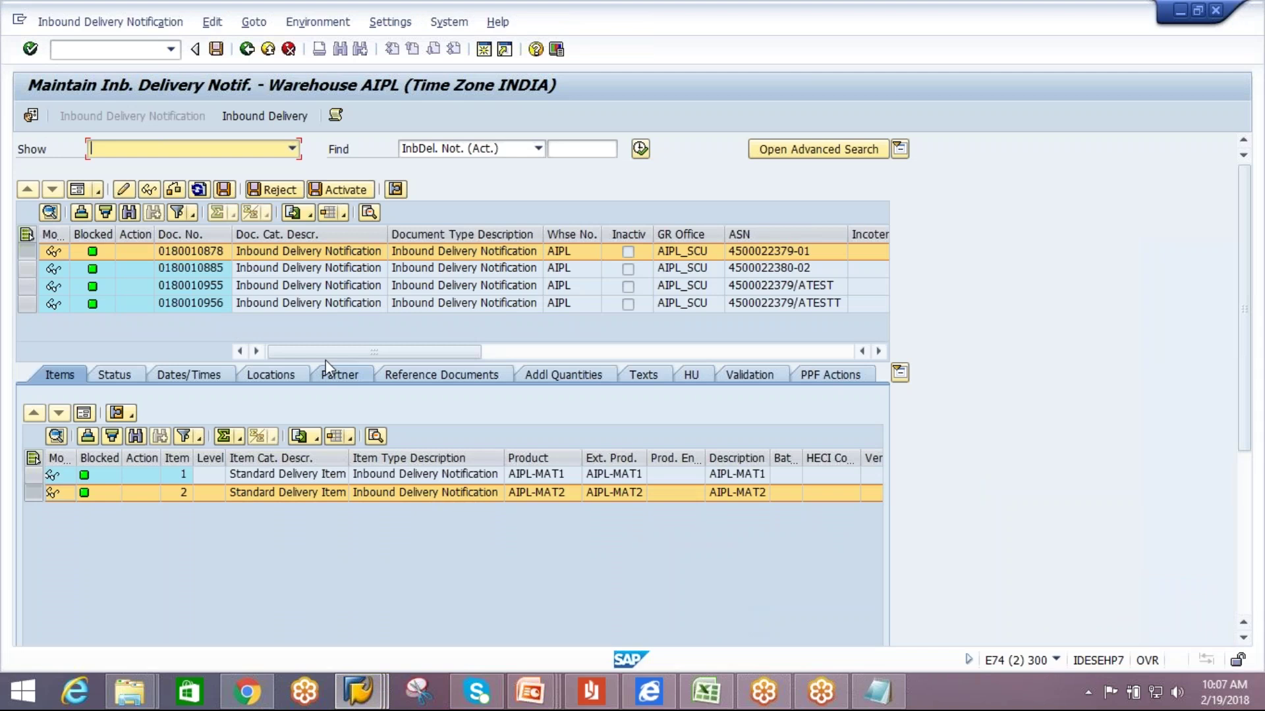
click(197, 304)
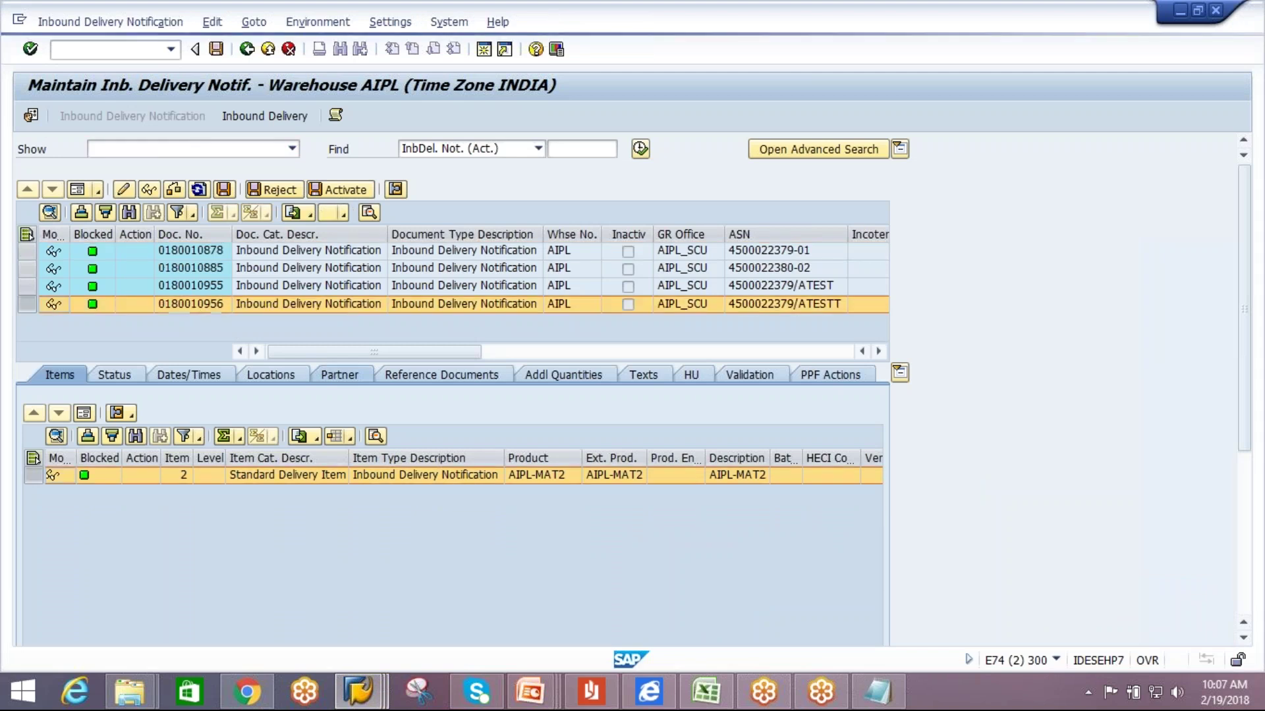
click(84, 413)
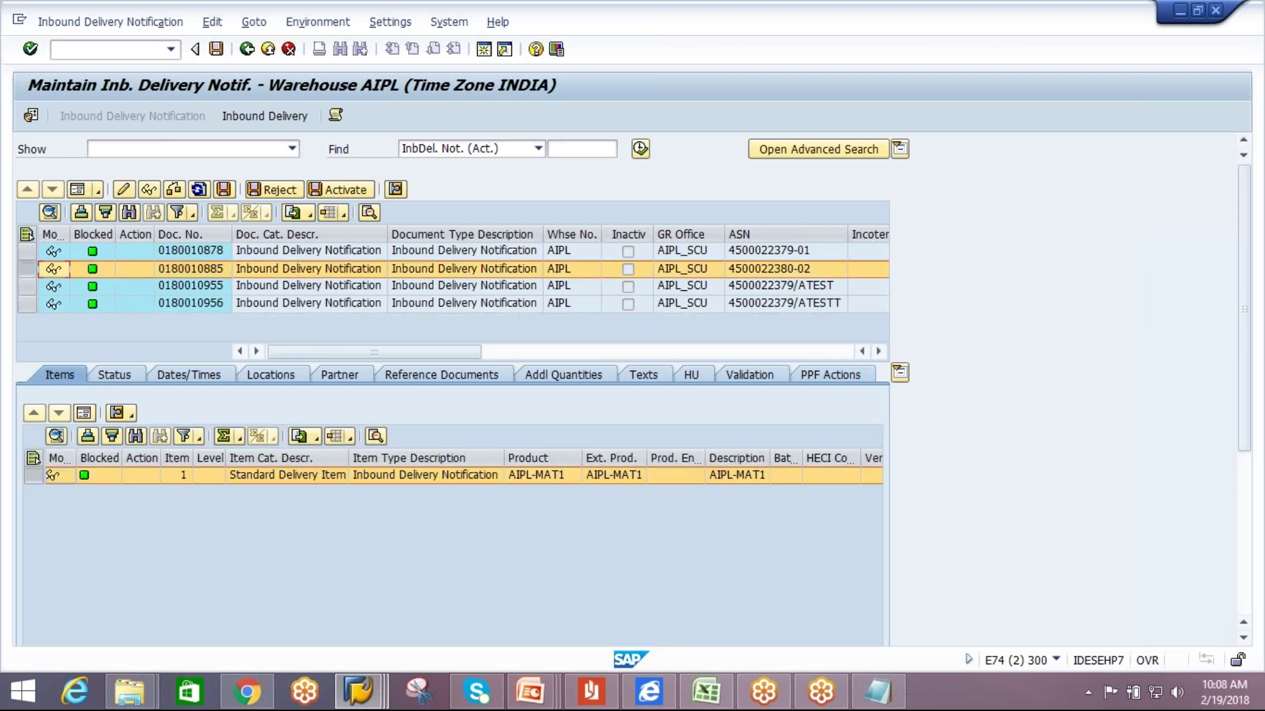
click(82, 415)
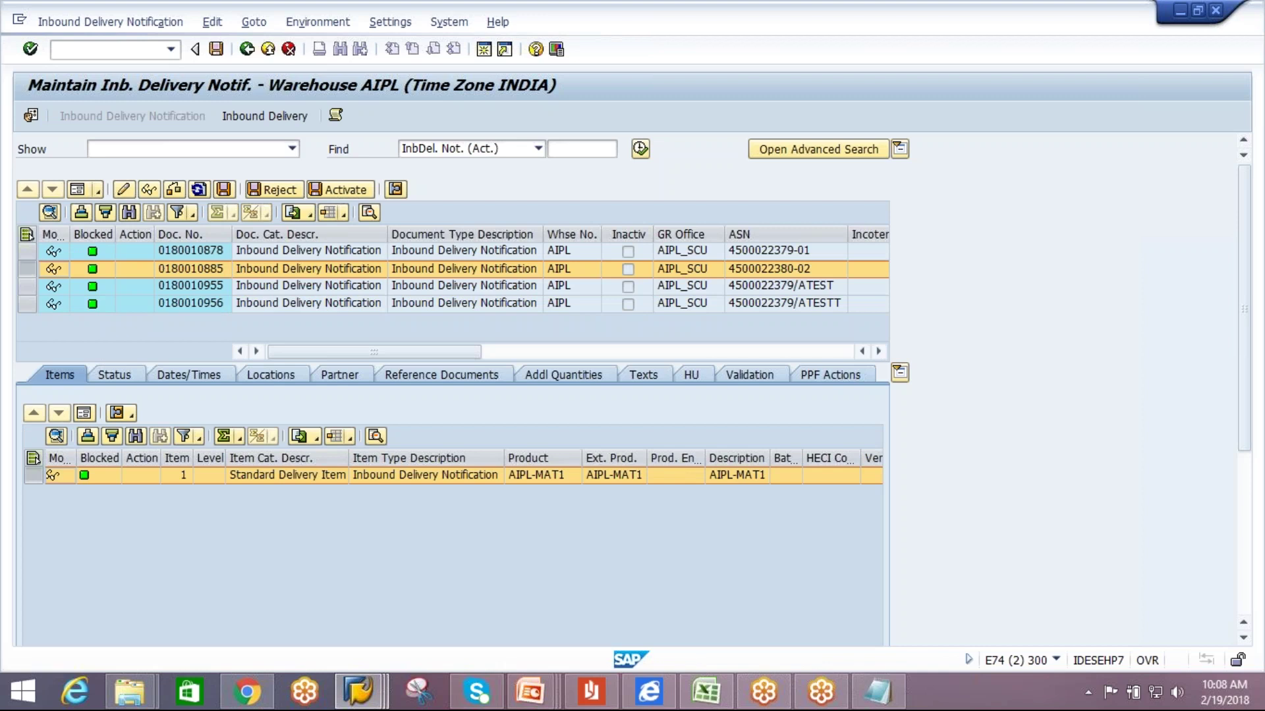
click(82, 415)
mouse_move(361, 691)
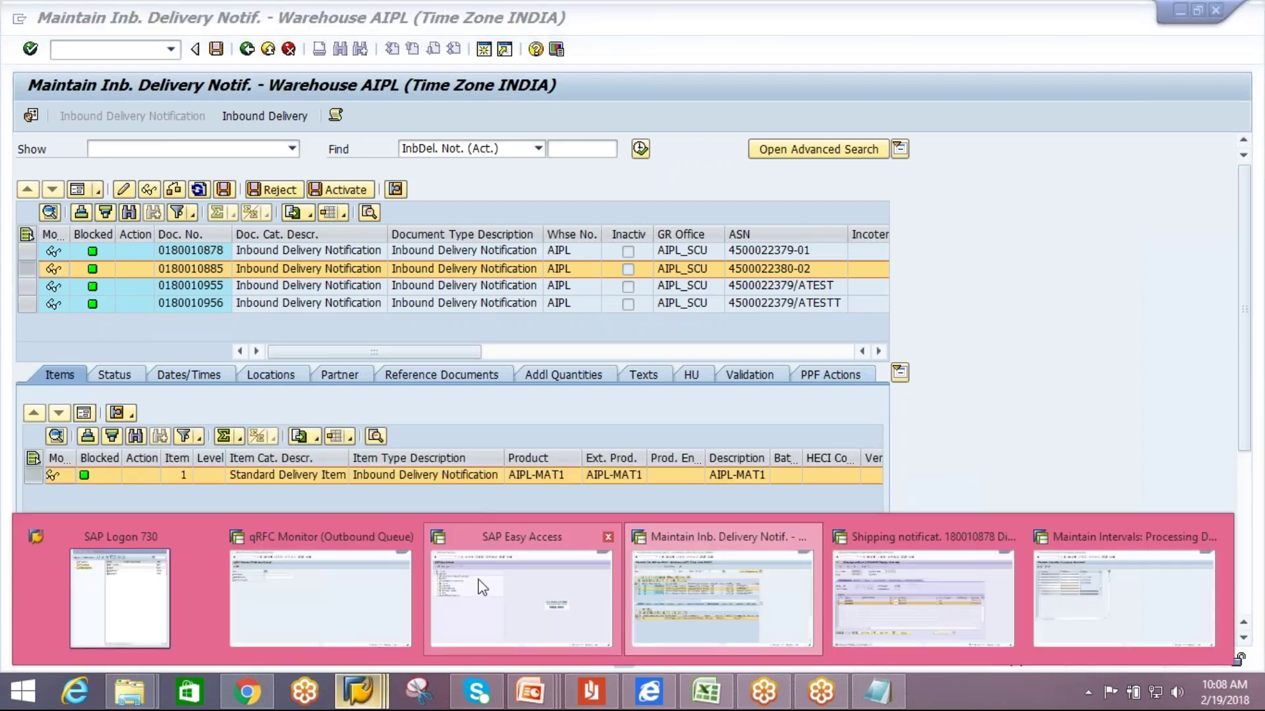
click(479, 581)
click(74, 49)
text(vl31n)
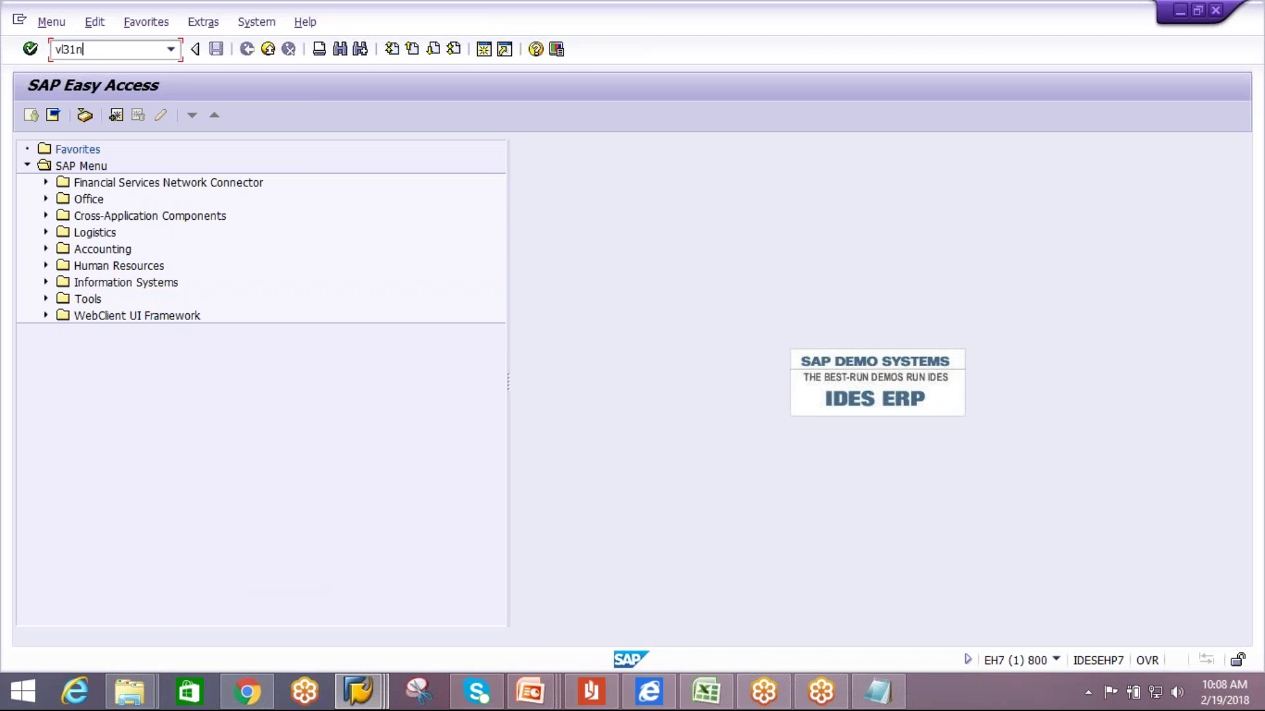
key(Return)
click(198, 211)
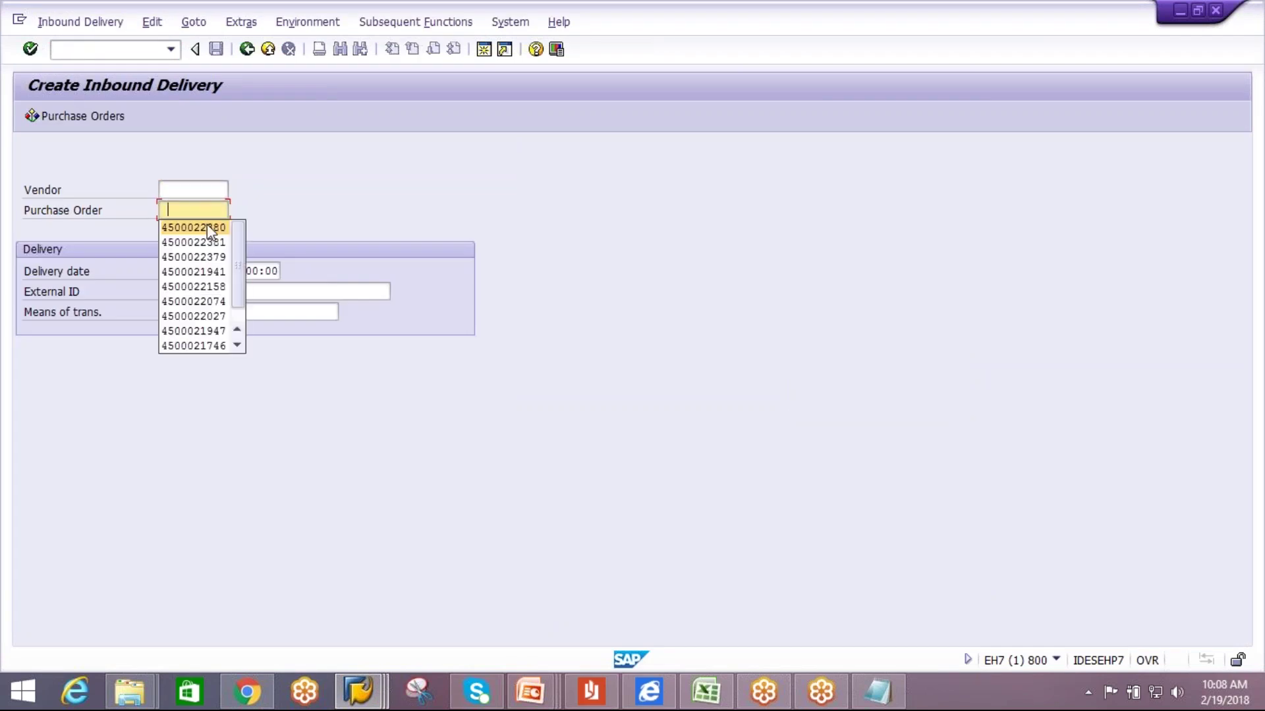
click(207, 227)
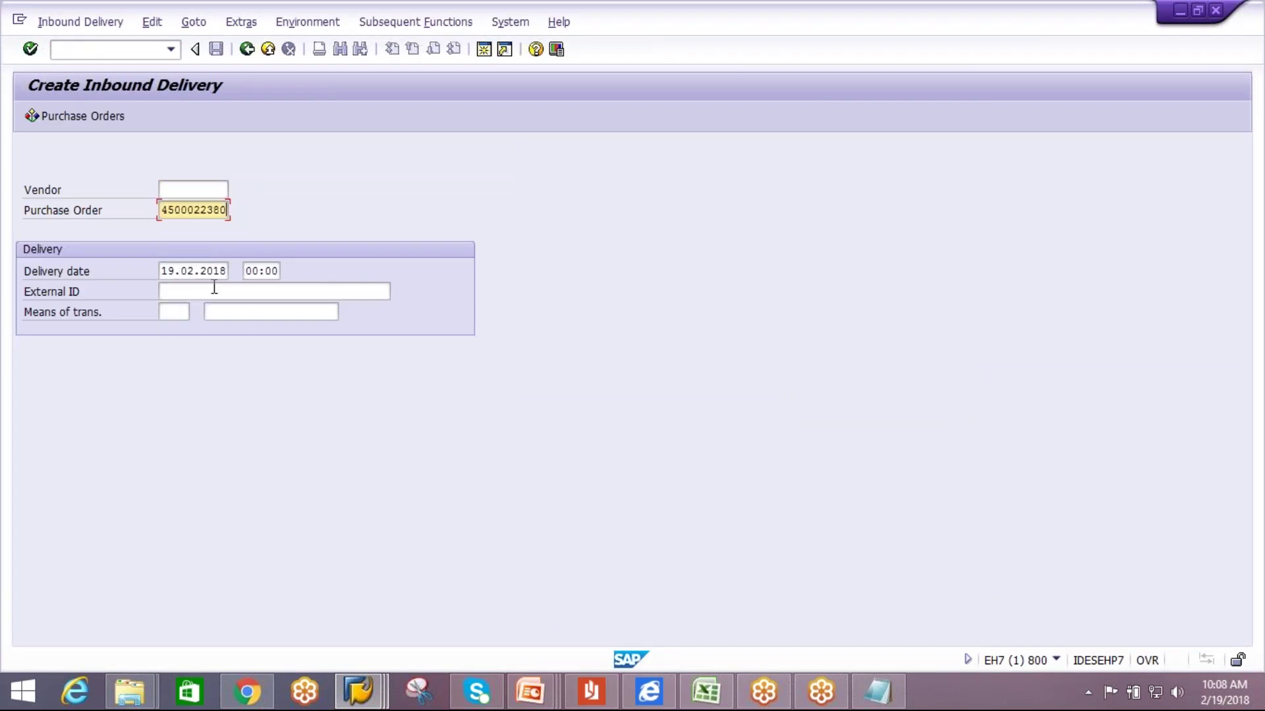
key(alt+Tab)
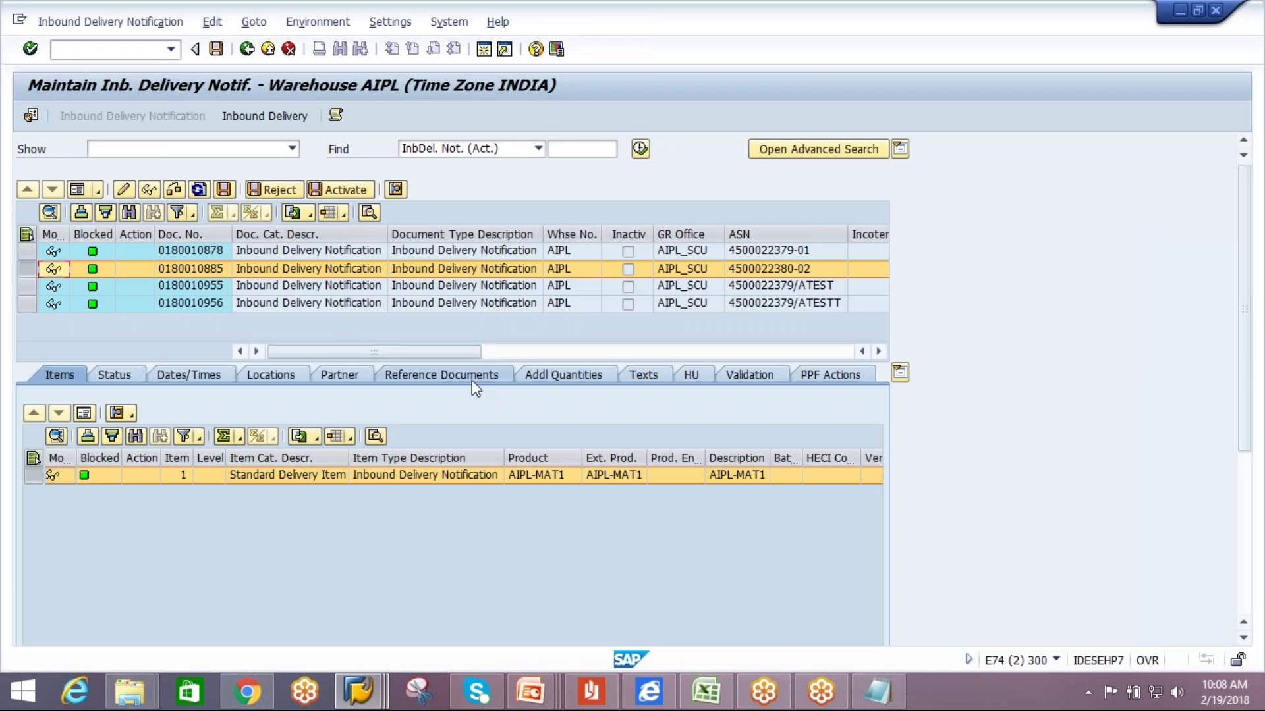
click(471, 380)
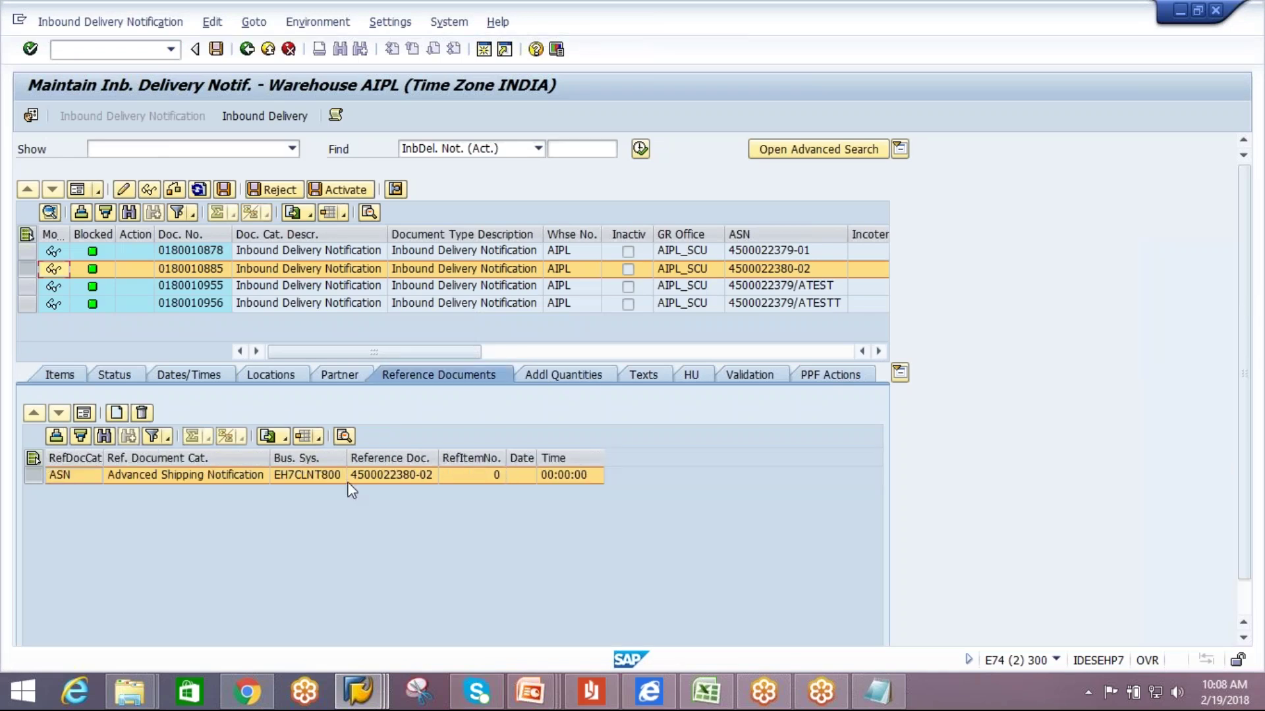
key(alt+Tab)
Set the External ID ending in 'proces codes' and confirm the header
click(268, 292)
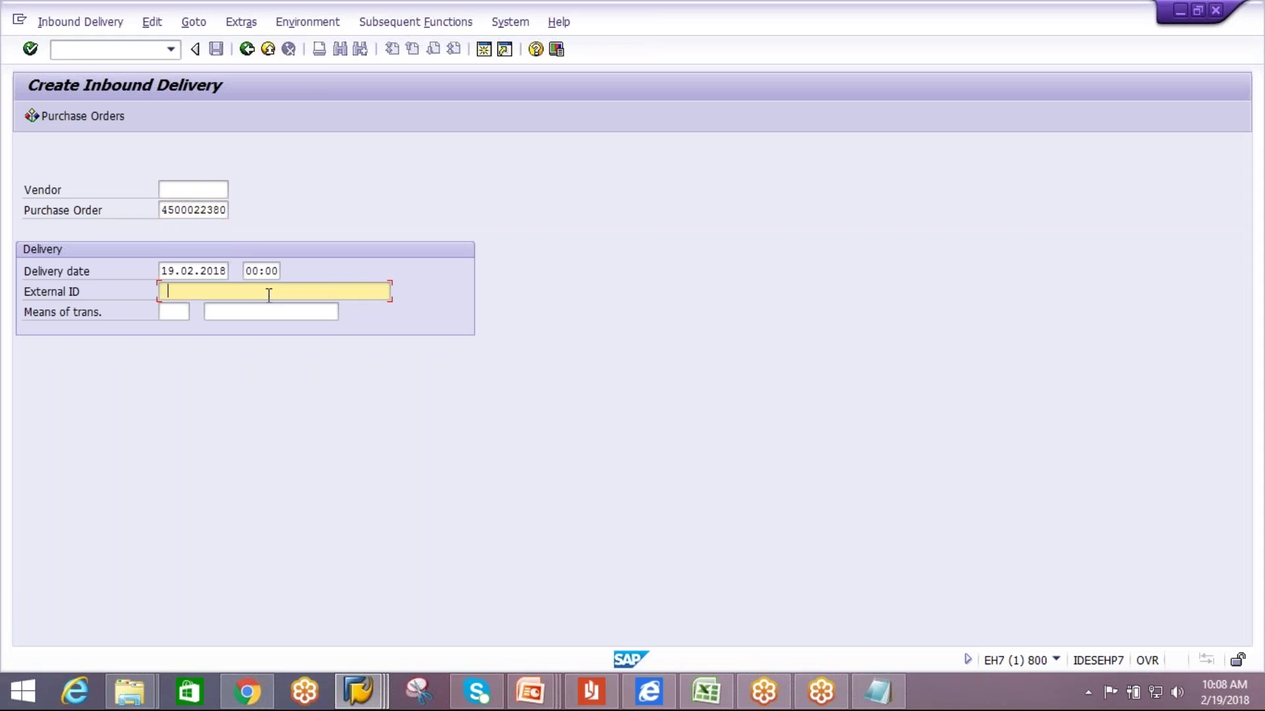
click(263, 311)
key(BackSpace)
key(BackSpace)
text(proces codes)
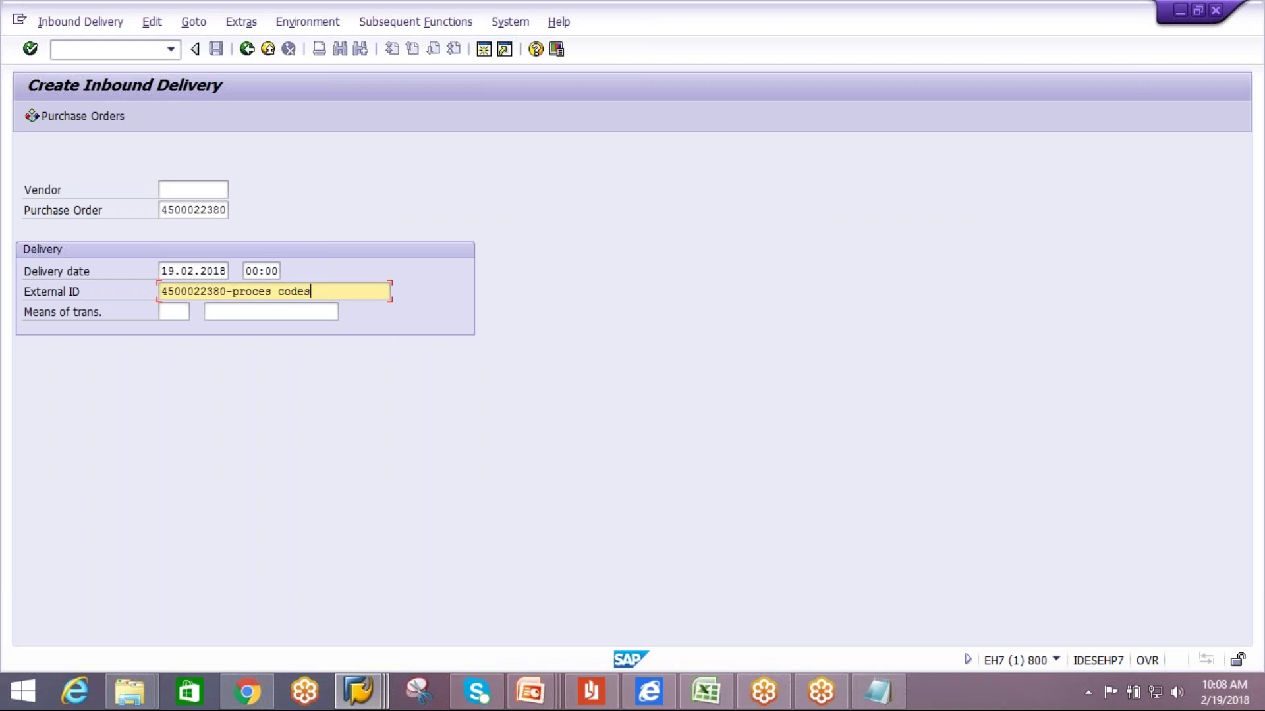
key(Return)
Set item quantity 8 and storage location AROD, dismiss the message, and save
text(8)
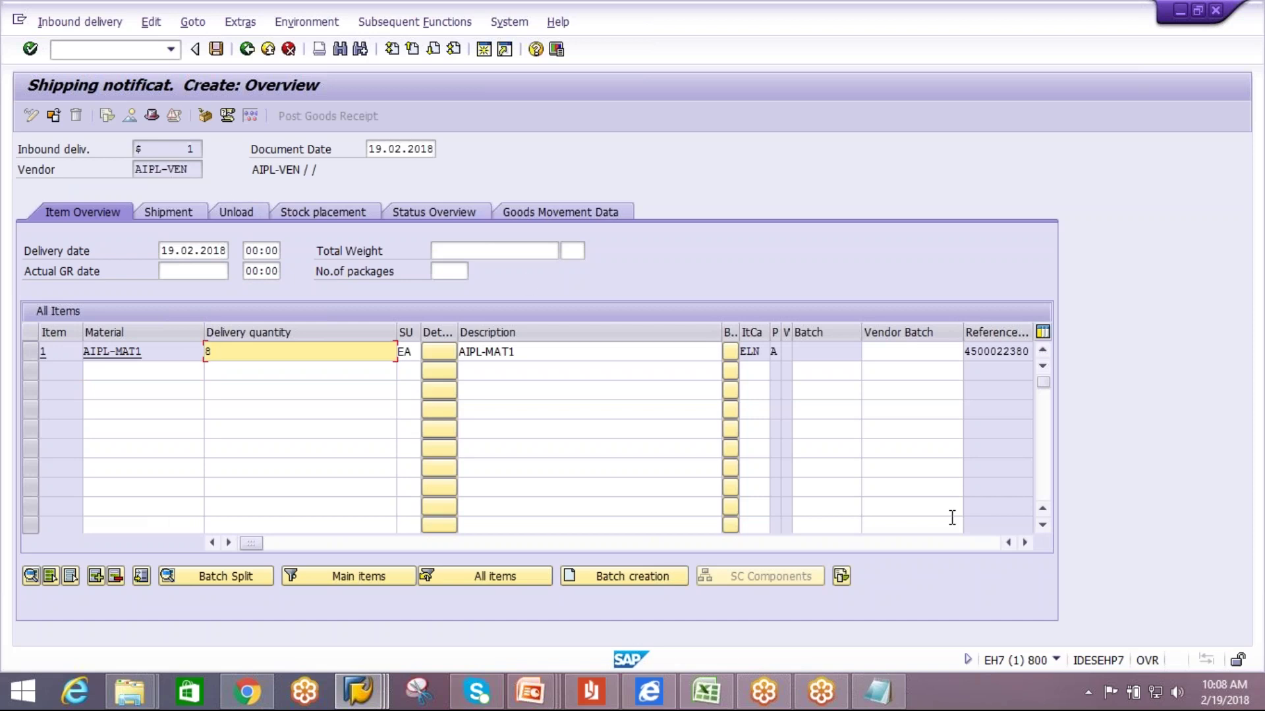
click(1027, 544)
click(1027, 544)
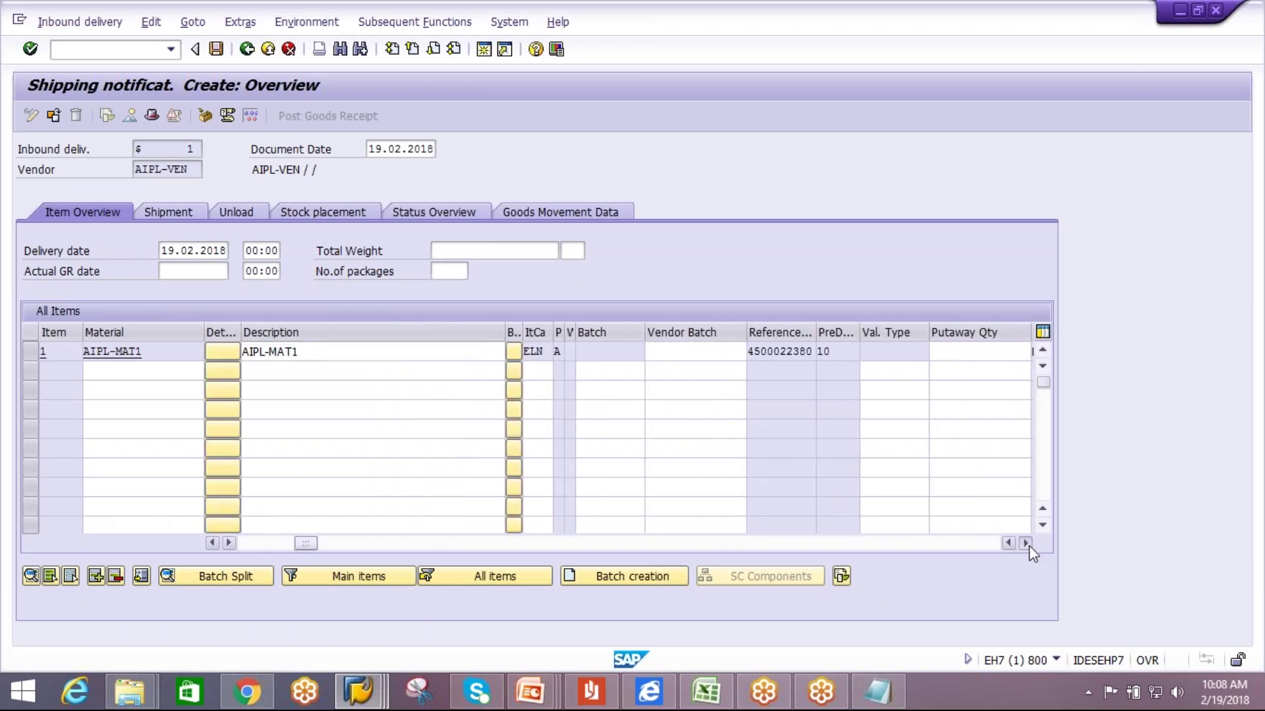
click(1028, 544)
click(1025, 543)
click(1025, 543)
click(1026, 544)
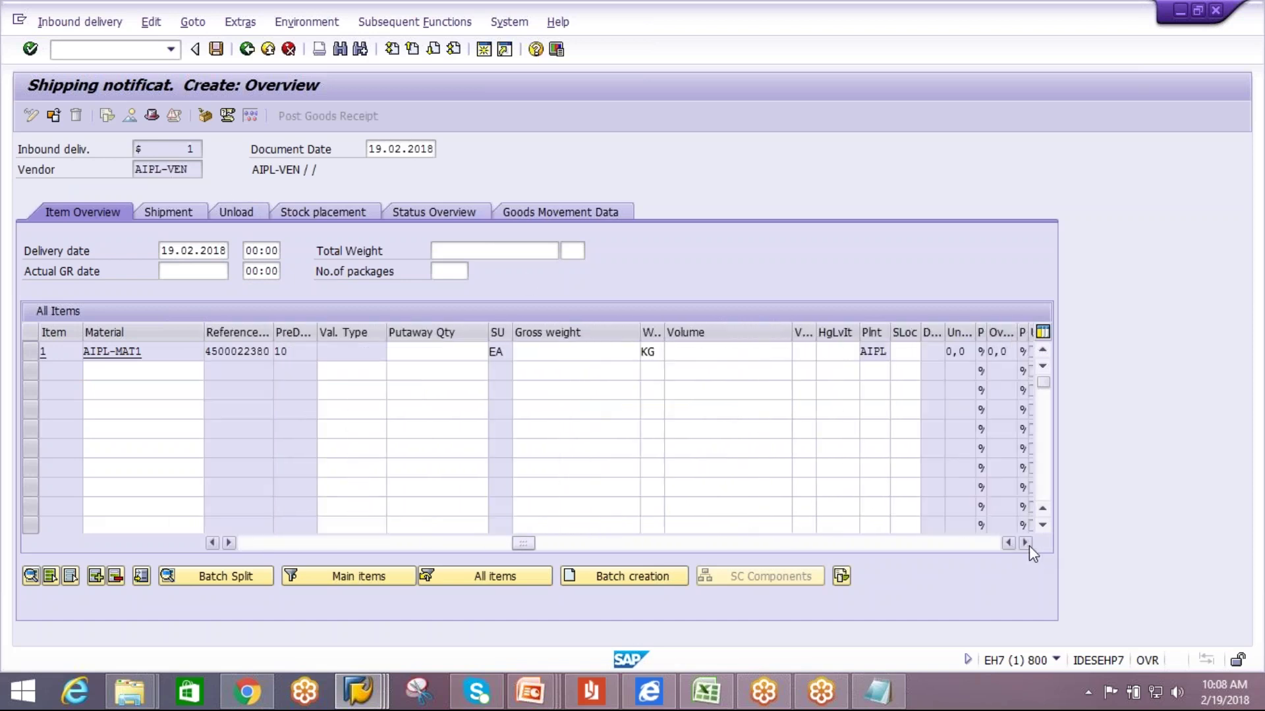
click(907, 353)
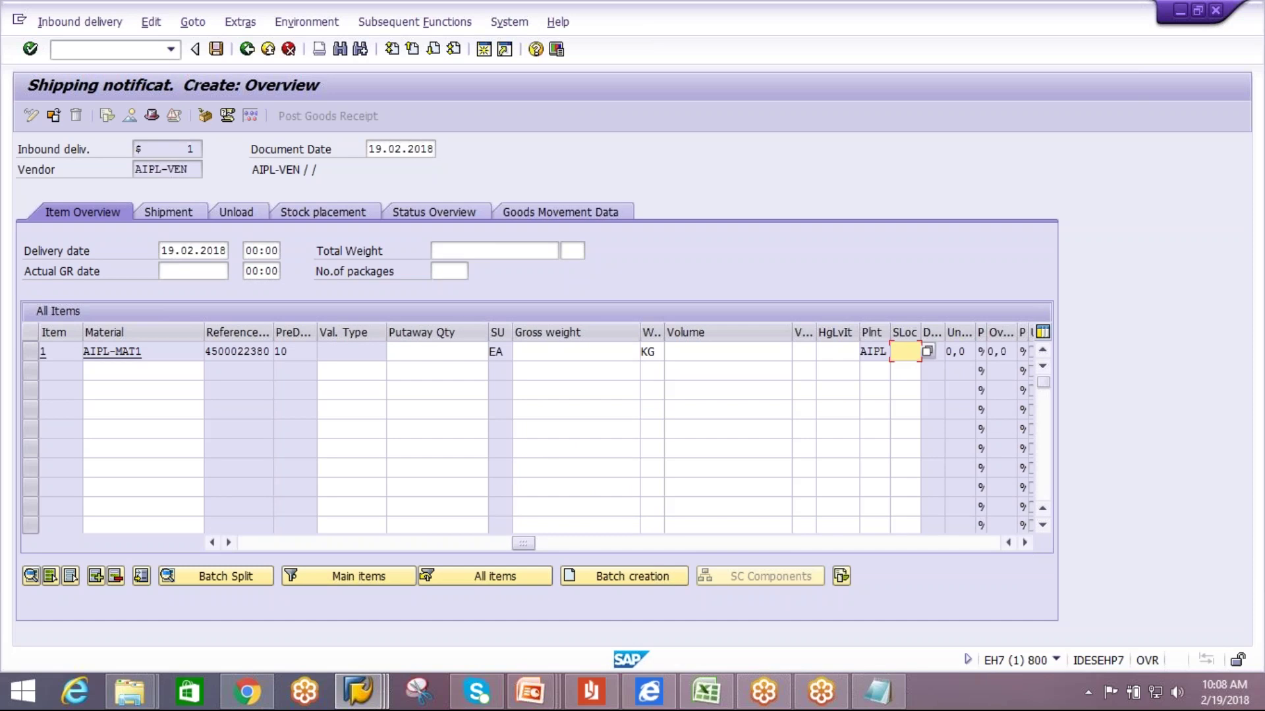
text(AROD)
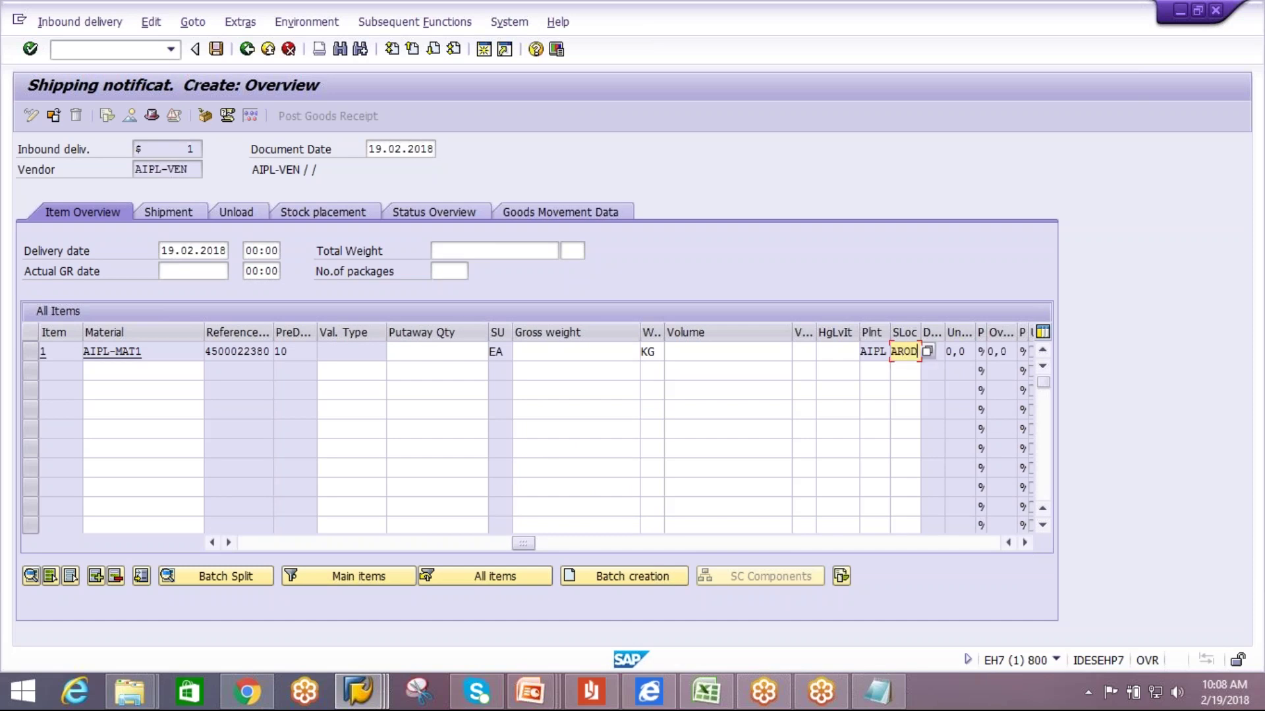
key(Return)
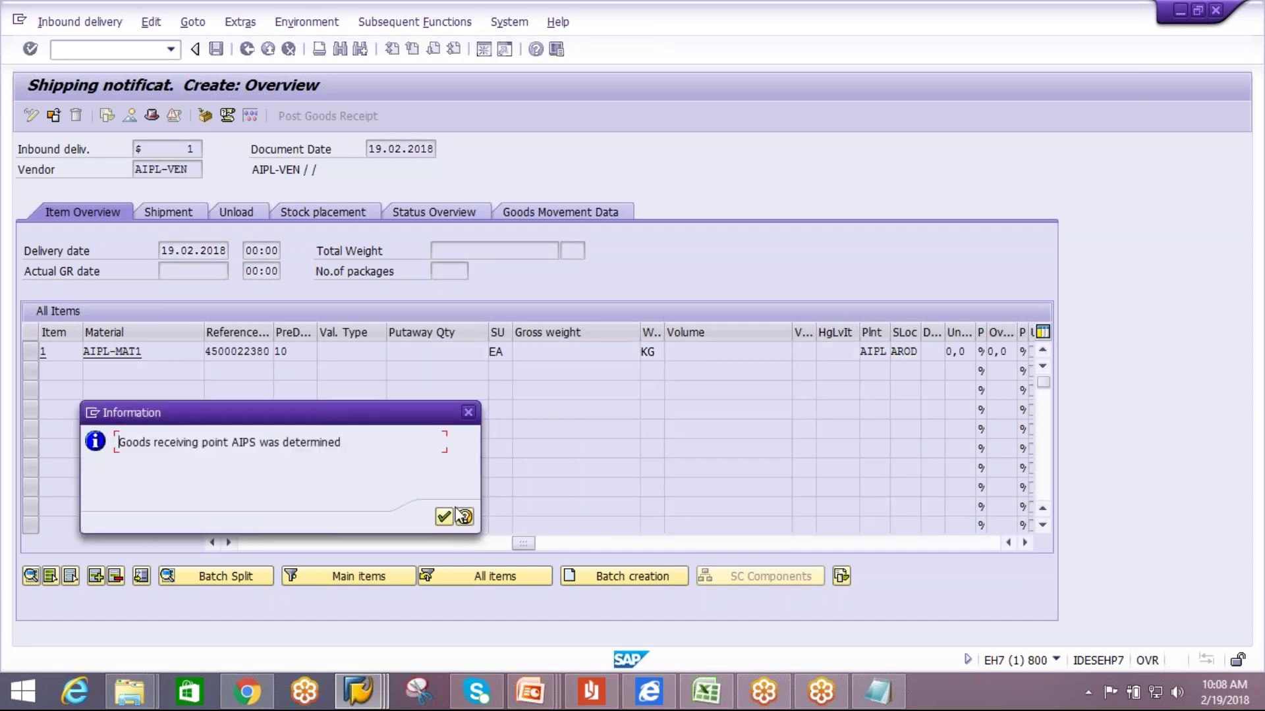
click(444, 517)
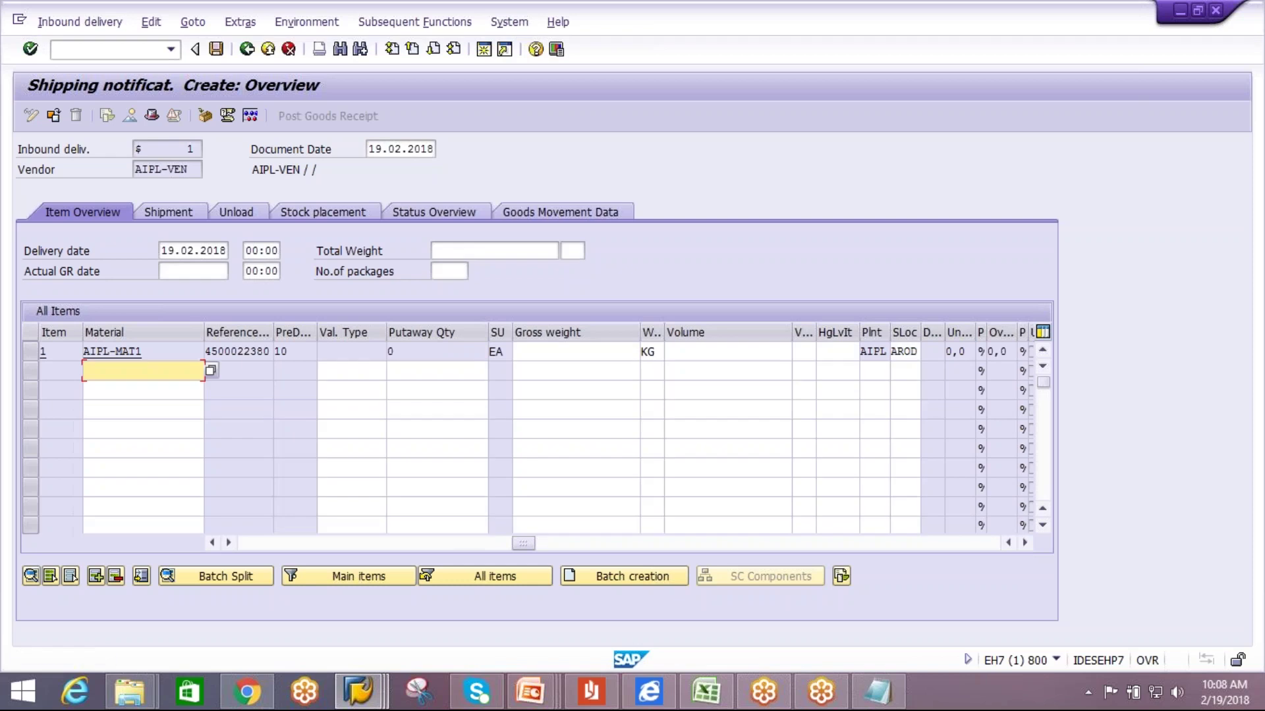
key(ctrl+s)
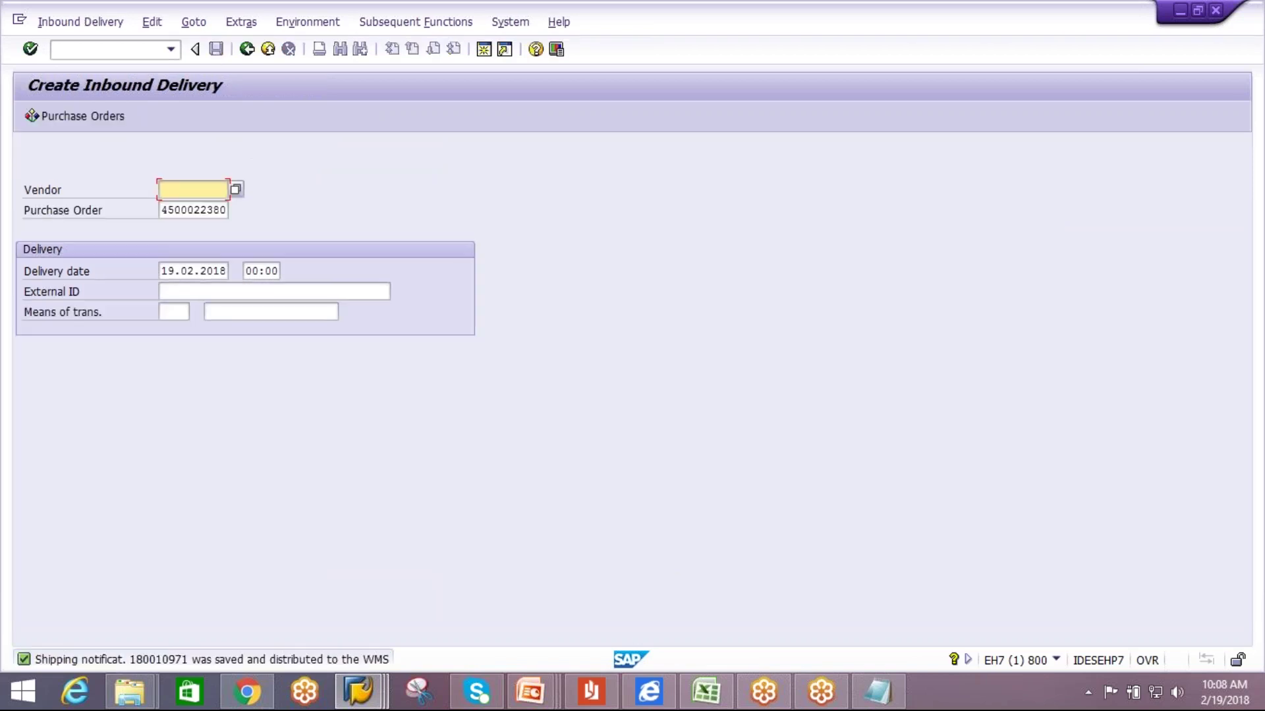
Read the save message's full explanation and close it
double_click(228, 670)
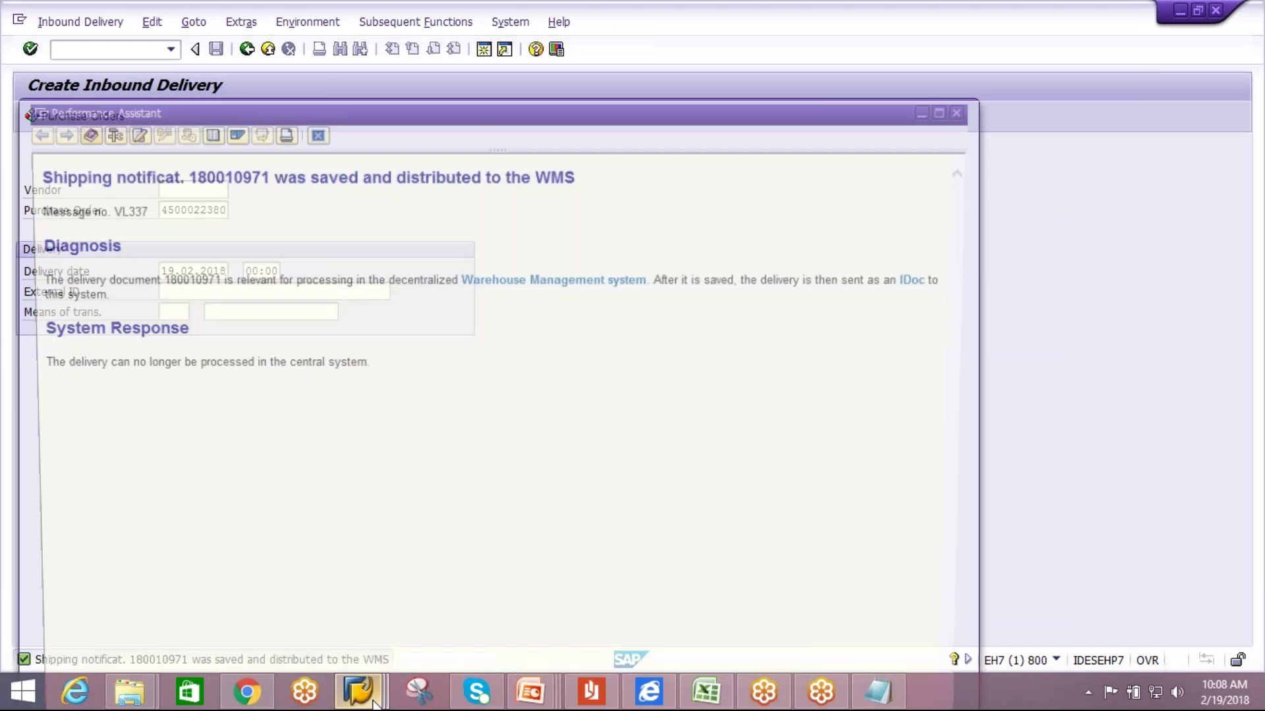
click(359, 692)
click(966, 110)
Refresh warehouse AIPL's notification list by rerunning the search and continuing it
click(358, 691)
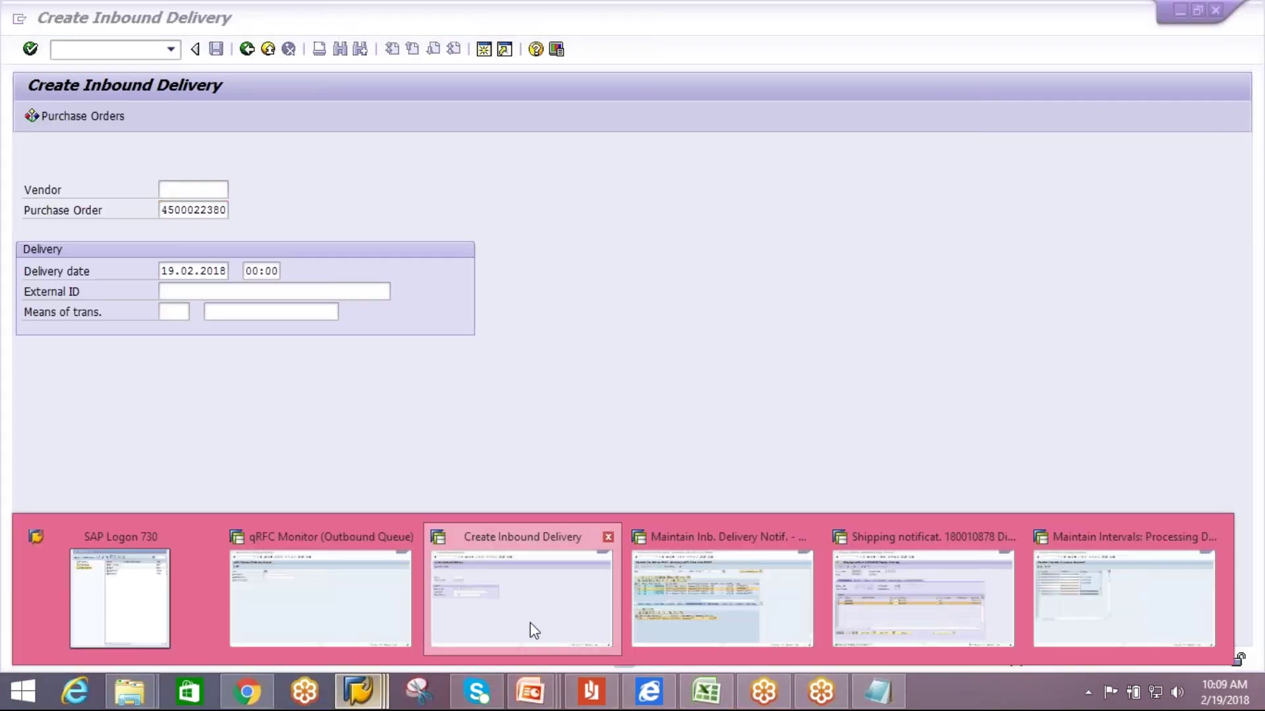
click(702, 594)
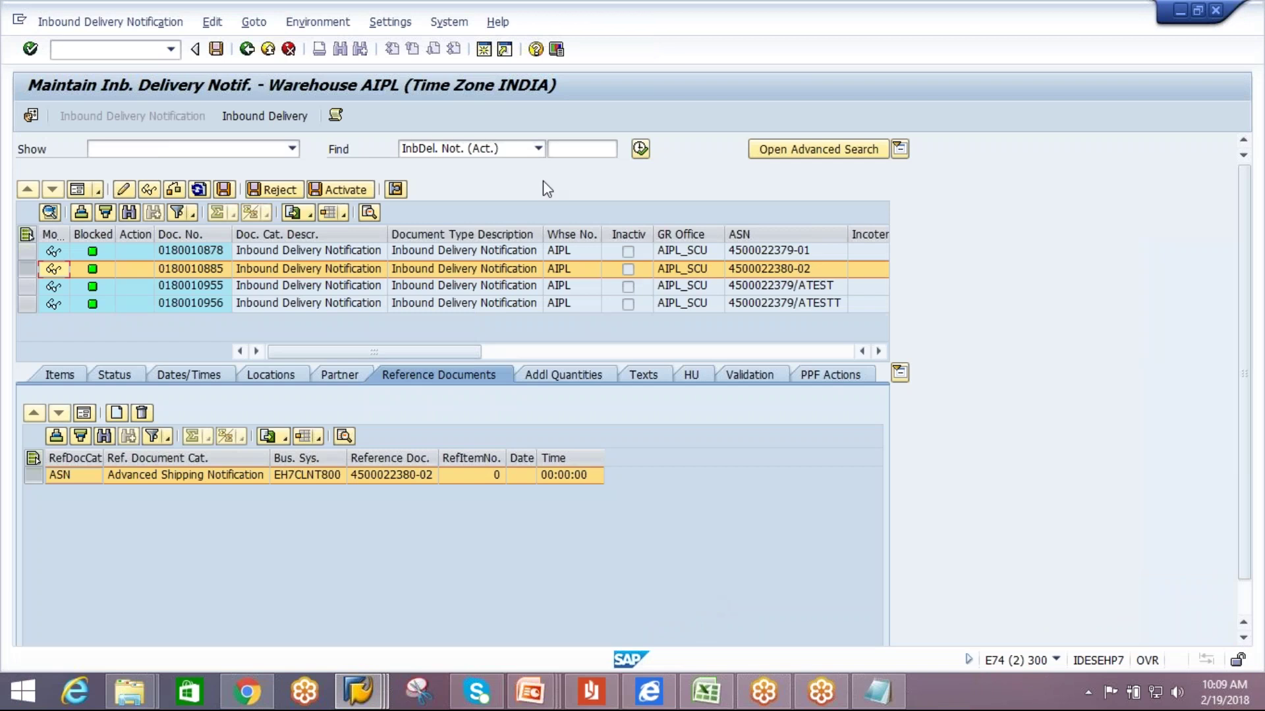
click(640, 149)
click(274, 362)
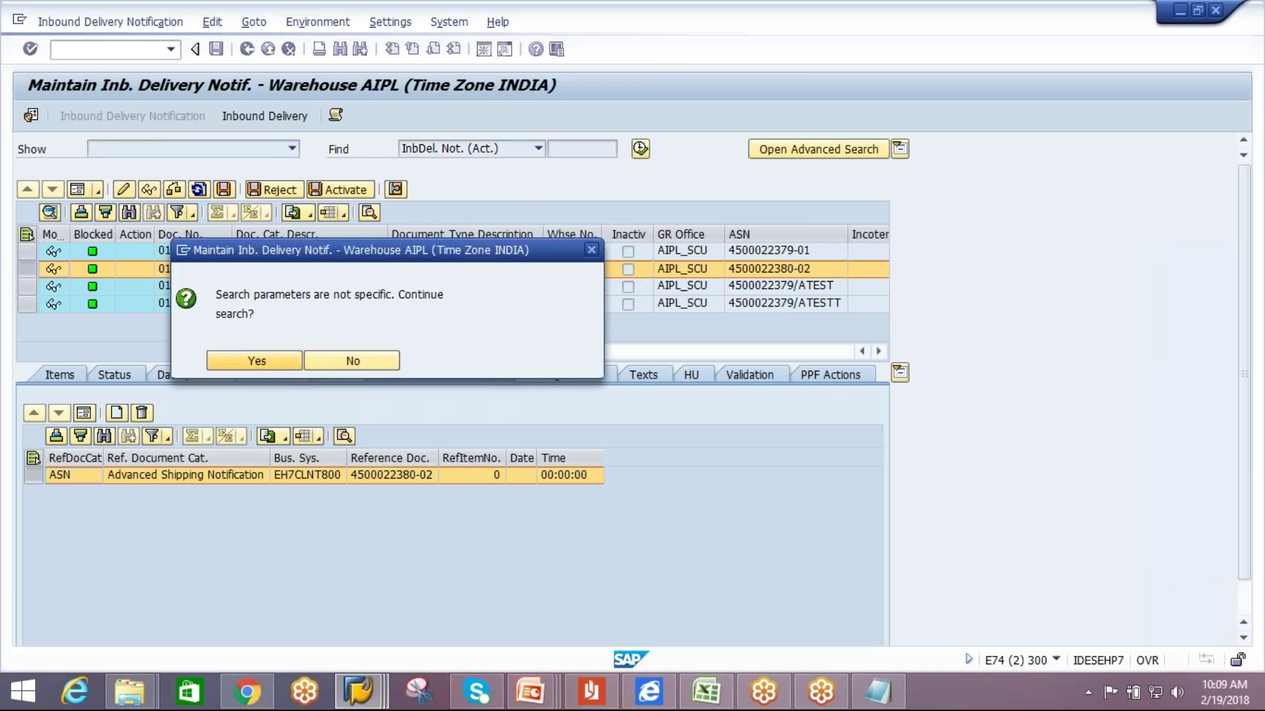
click(641, 149)
click(278, 362)
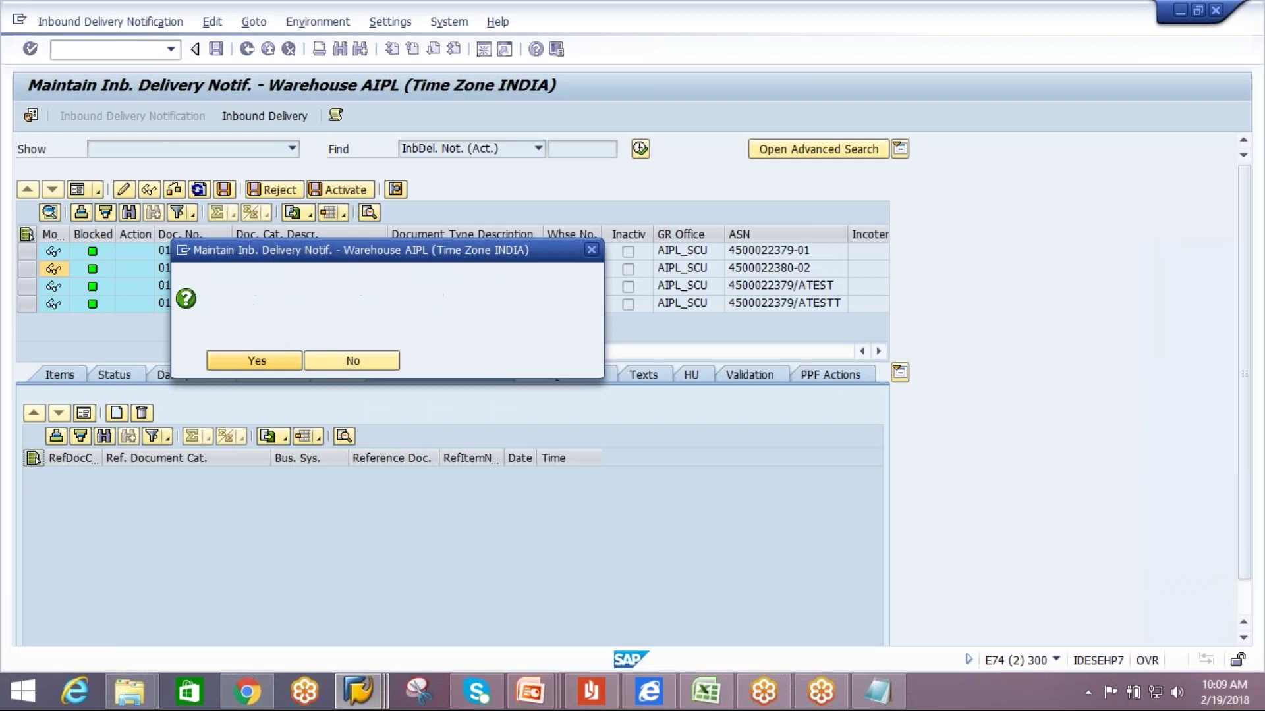
Switch to the Create Inbound Delivery window and back out of its screen
click(357, 691)
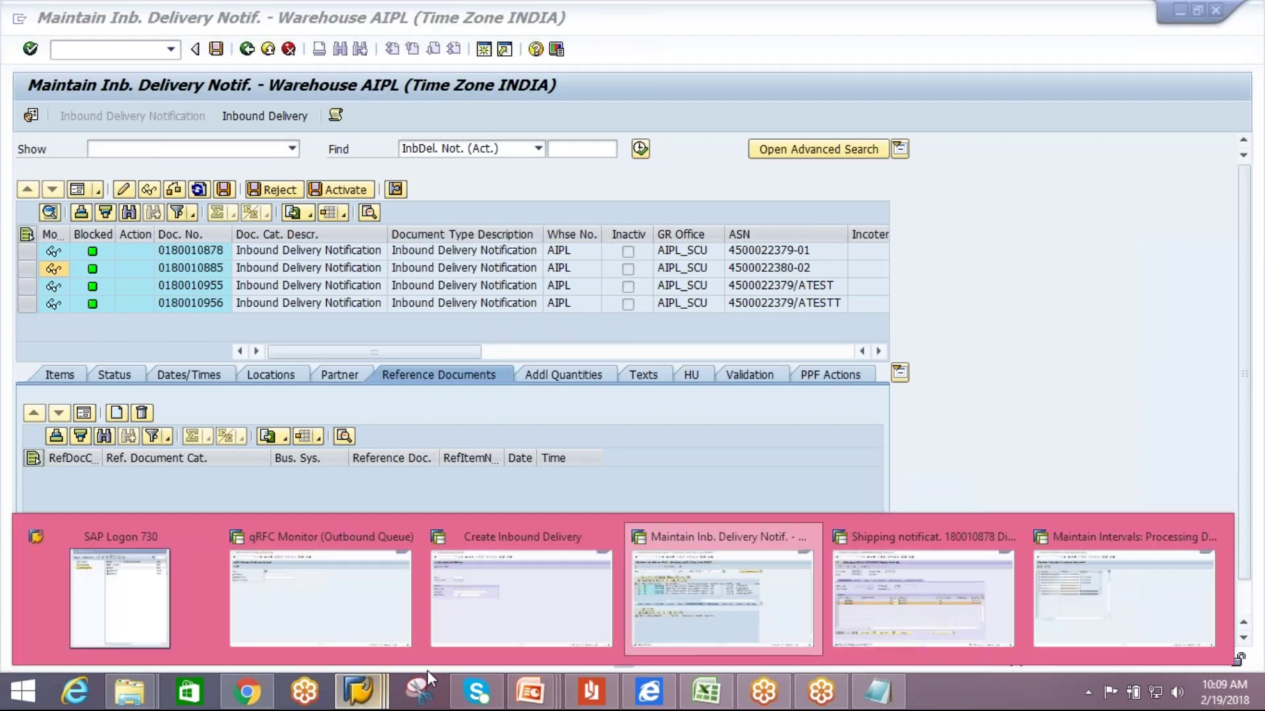
click(508, 624)
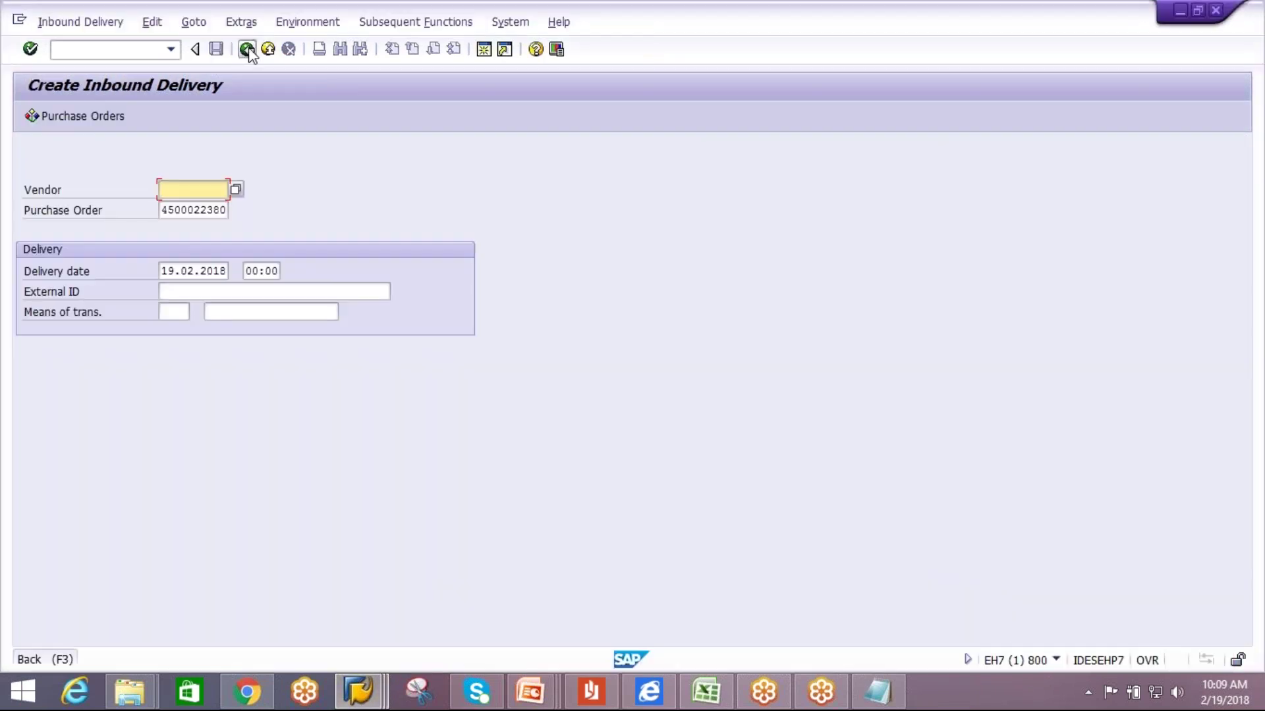
click(247, 48)
List the ERP inbound qRFC queues with SMQ2 and return to the start menu
text(sm)
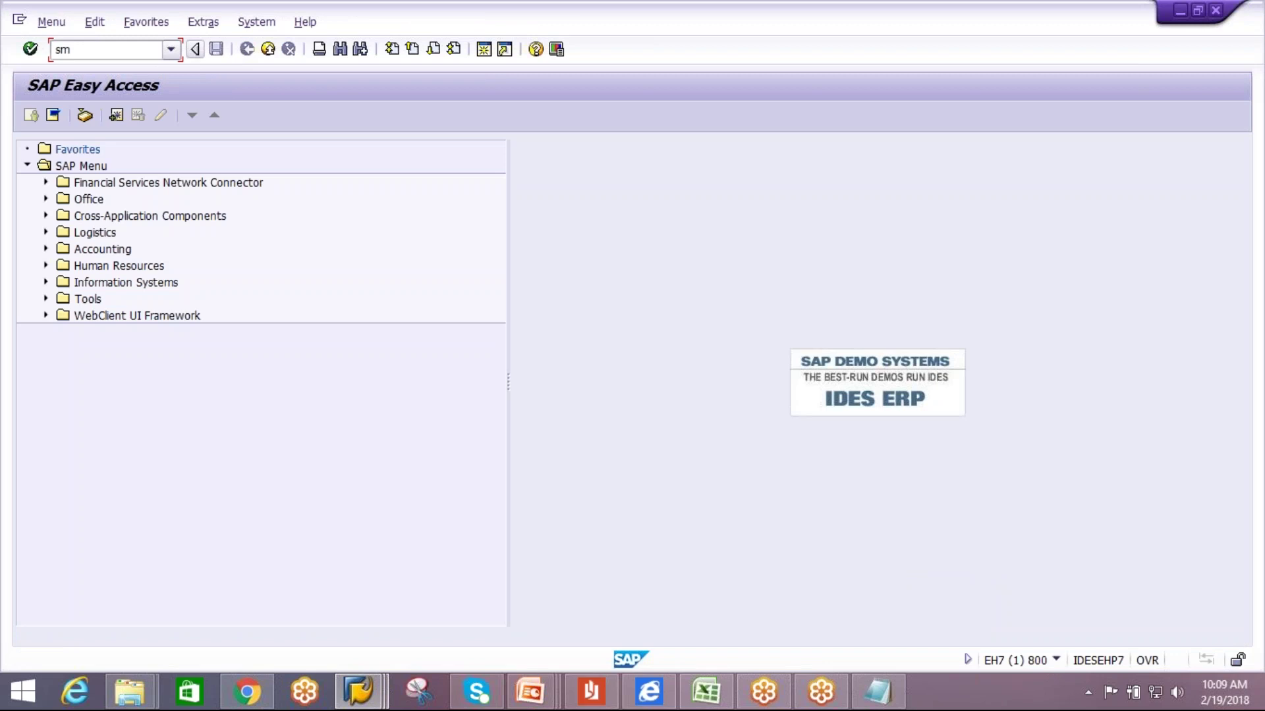
text(q2)
key(Return)
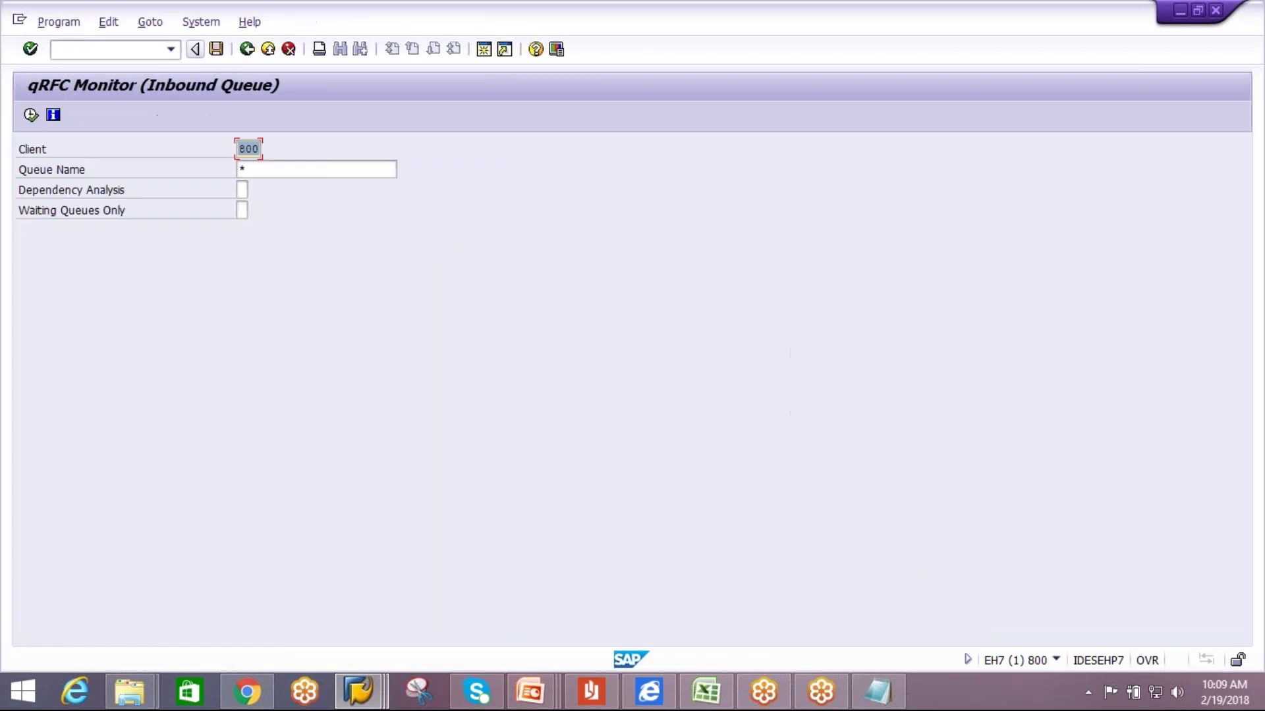
key(F8)
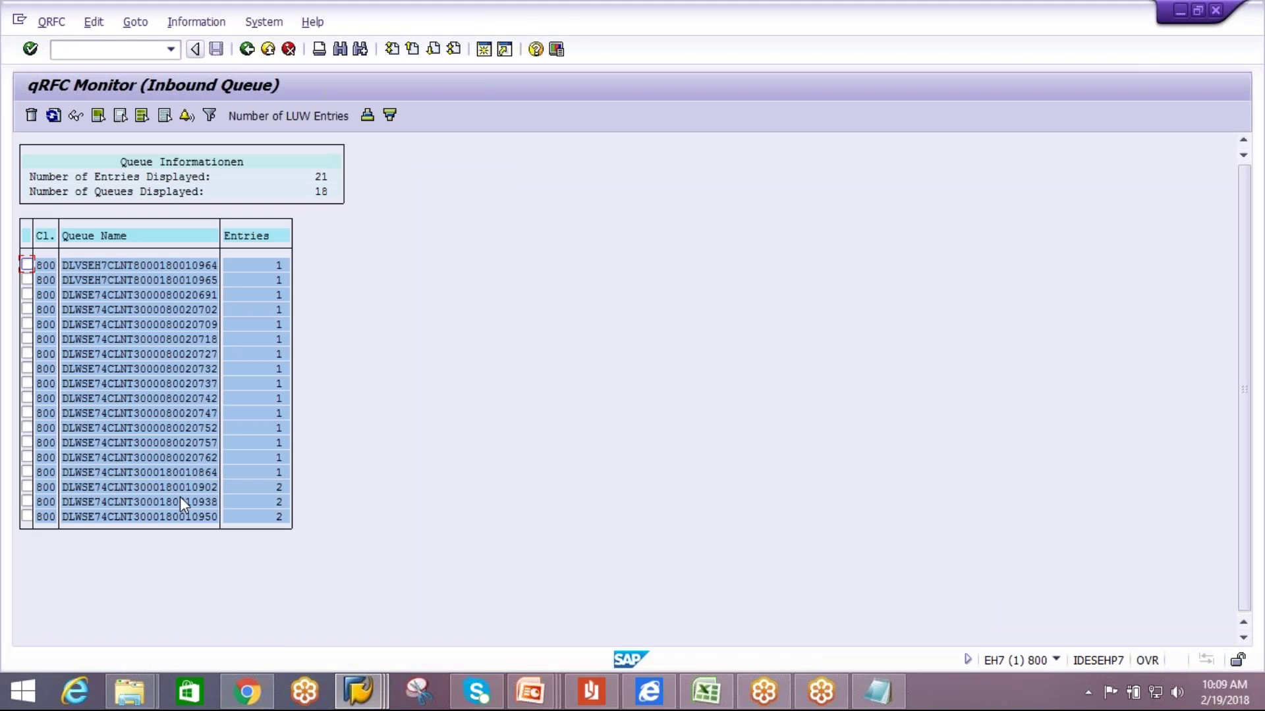
click(247, 49)
click(247, 49)
List the ERP outbound qRFC queues with SMQ1 and return to the start menu
text(smq1)
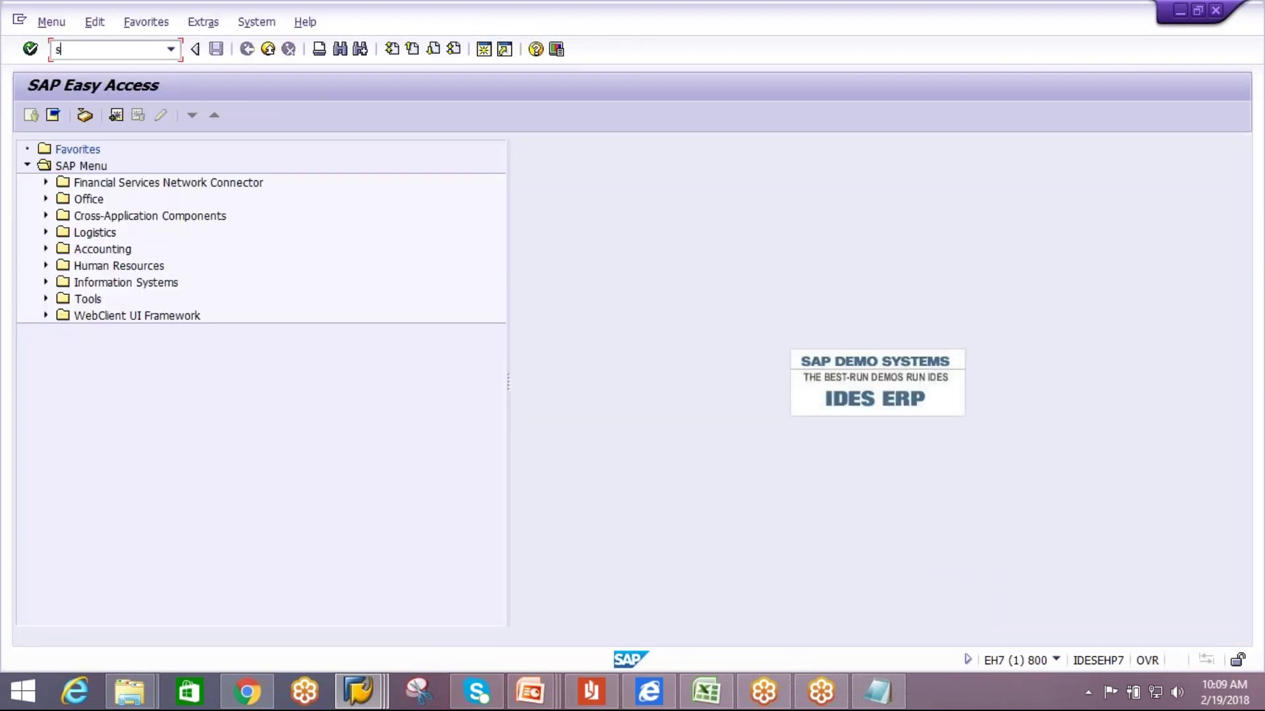
key(Return)
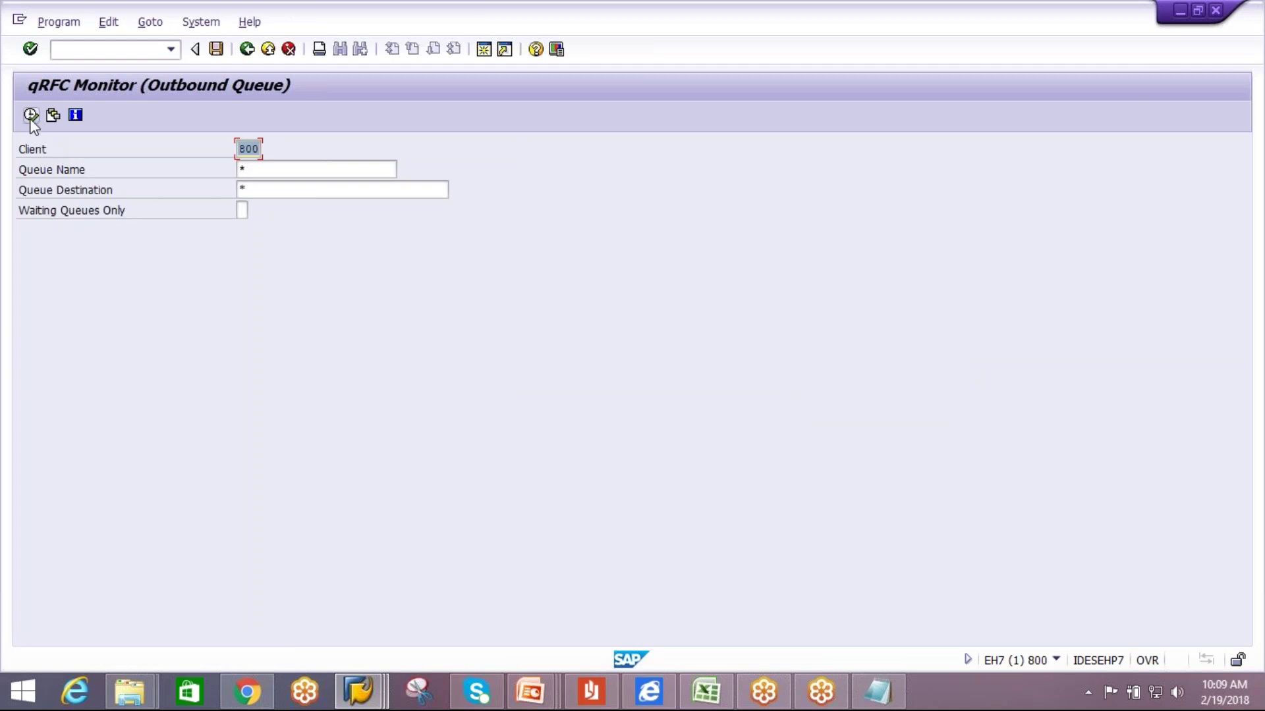
key(F8)
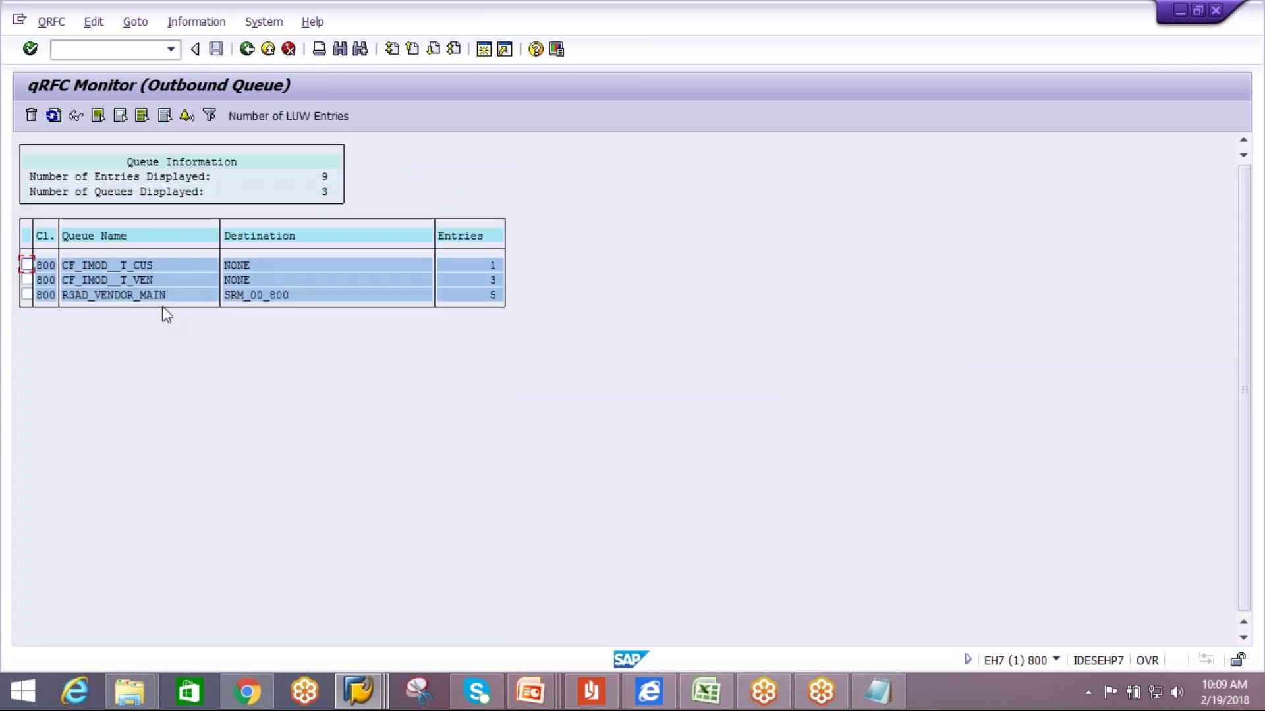
click(247, 50)
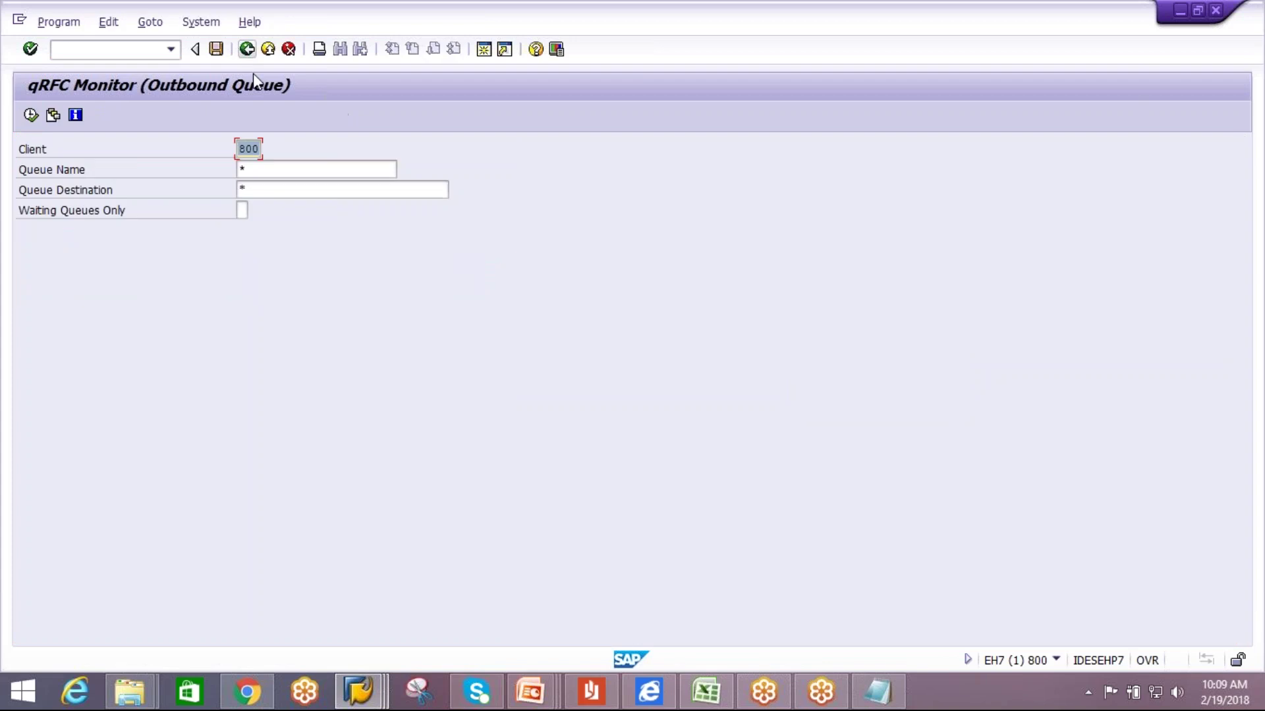
click(247, 50)
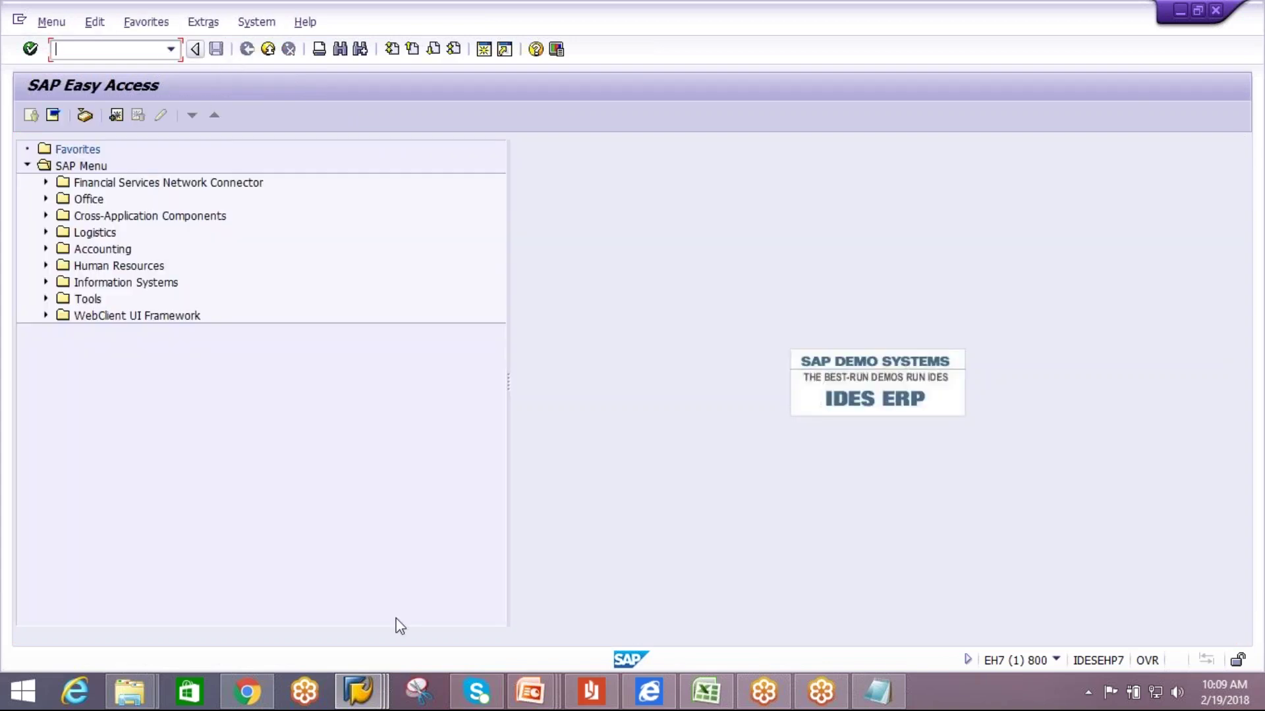
Refresh the EWM inbound delivery notification list by rerunning its search
mouse_move(359, 692)
click(706, 605)
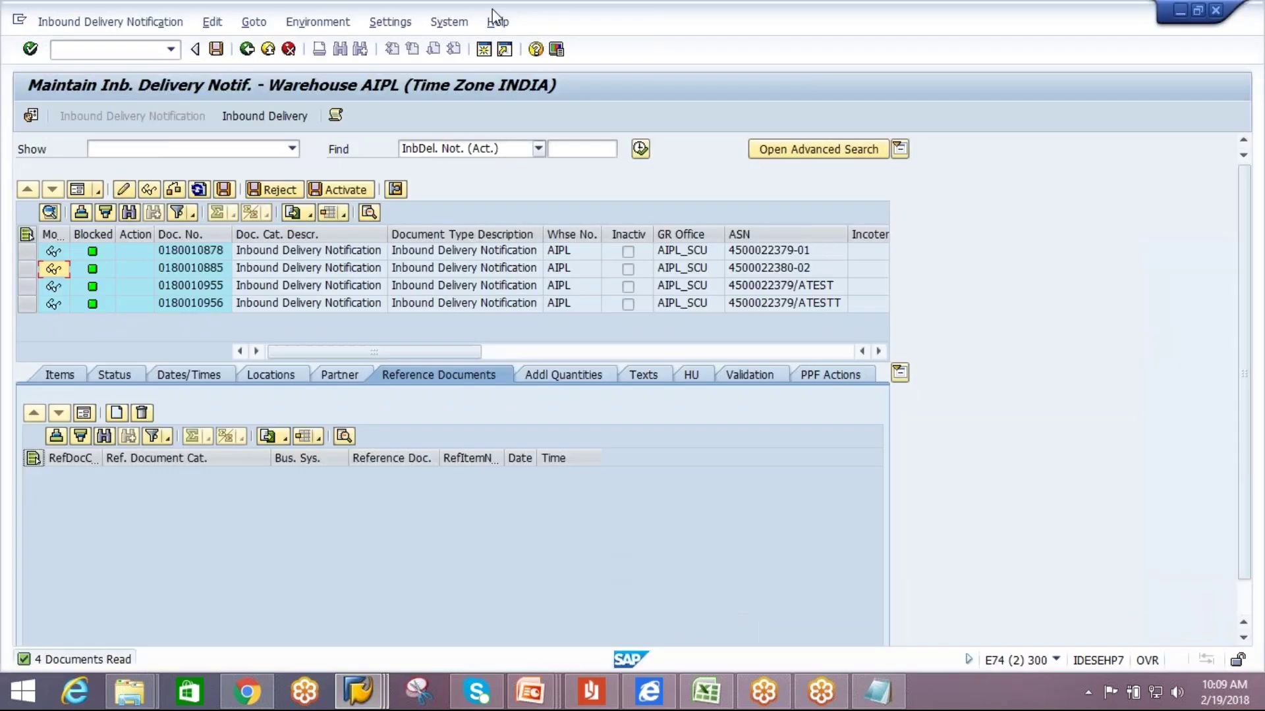
click(640, 149)
click(258, 361)
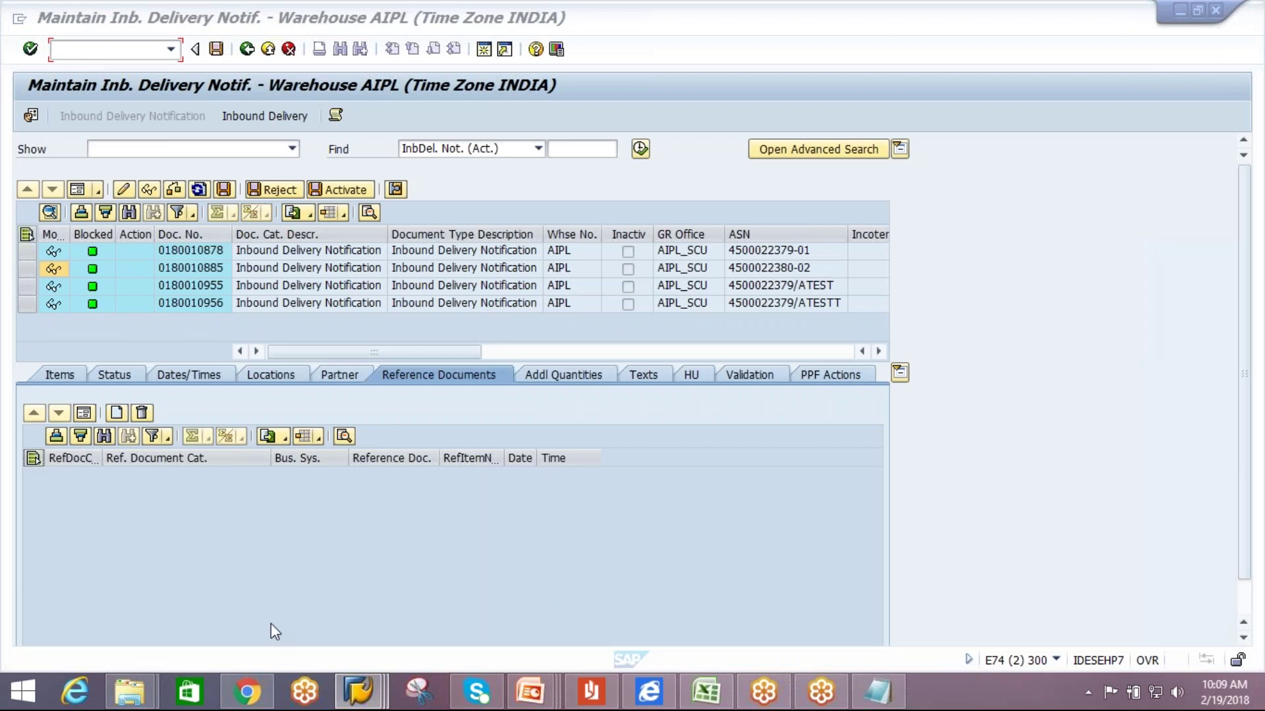
Exit the number-range intervals screen back to Customizing: Execute Project
mouse_move(361, 704)
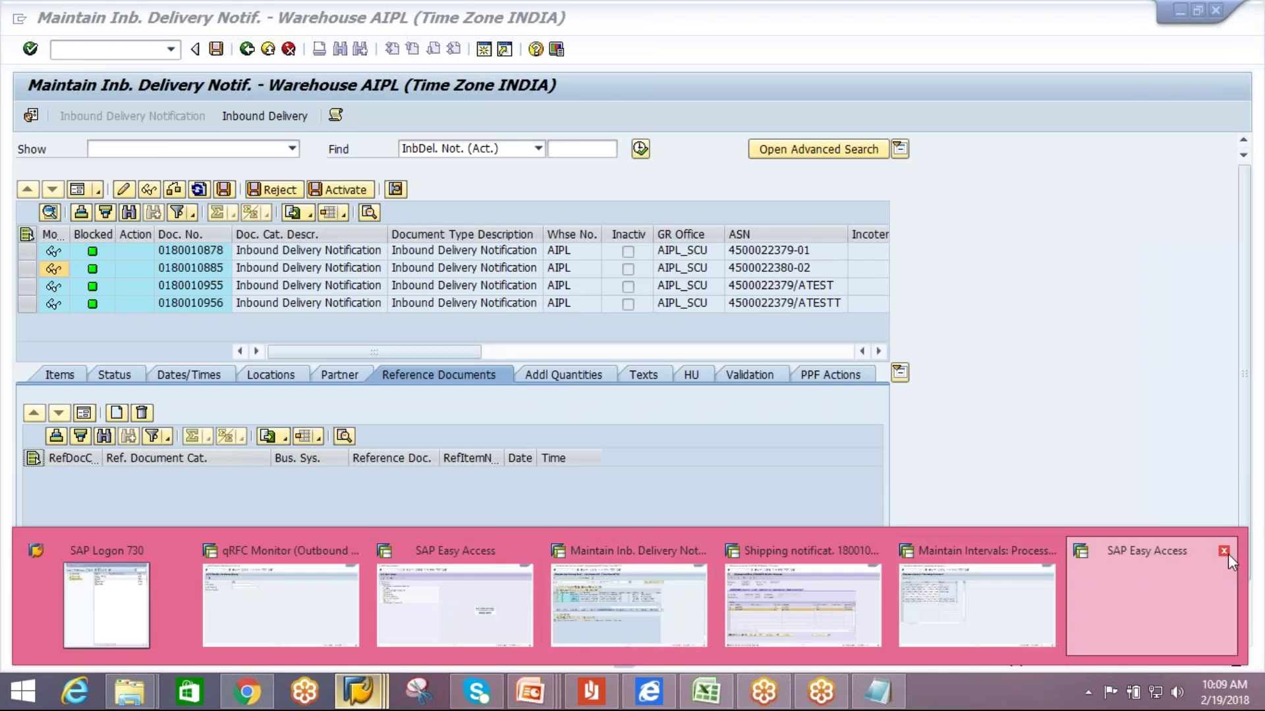
click(1153, 551)
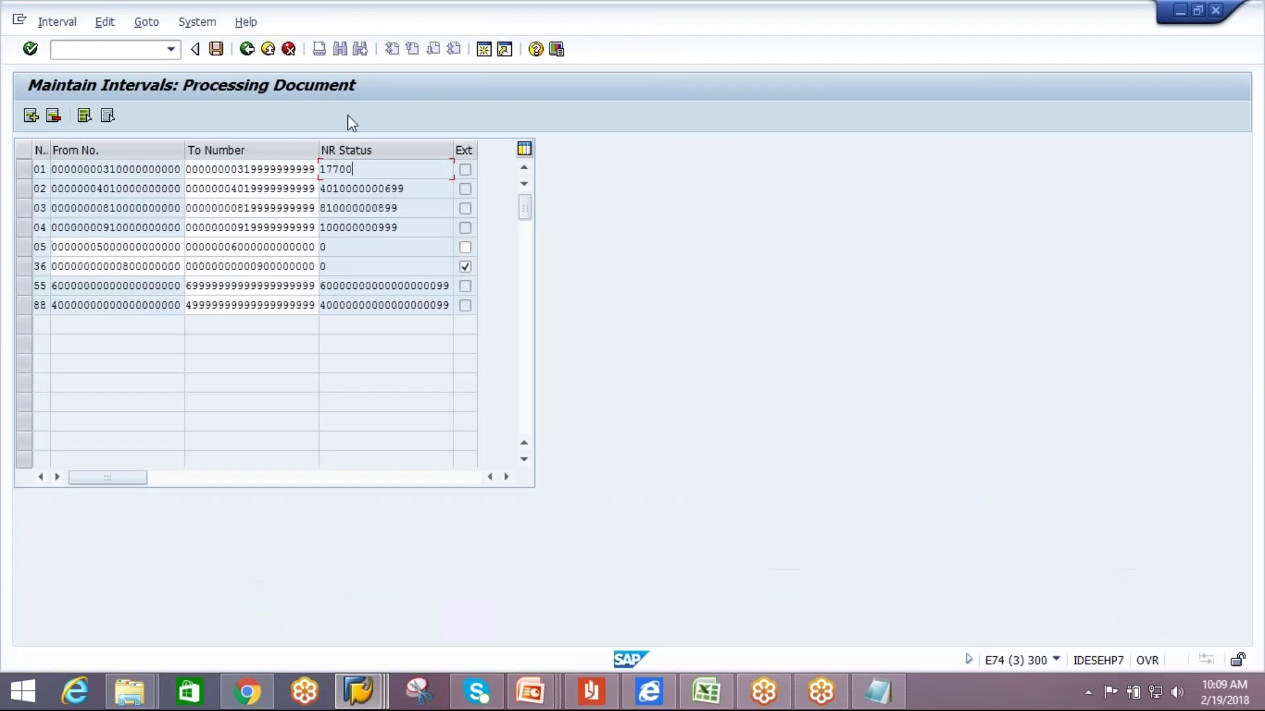
click(271, 53)
click(270, 54)
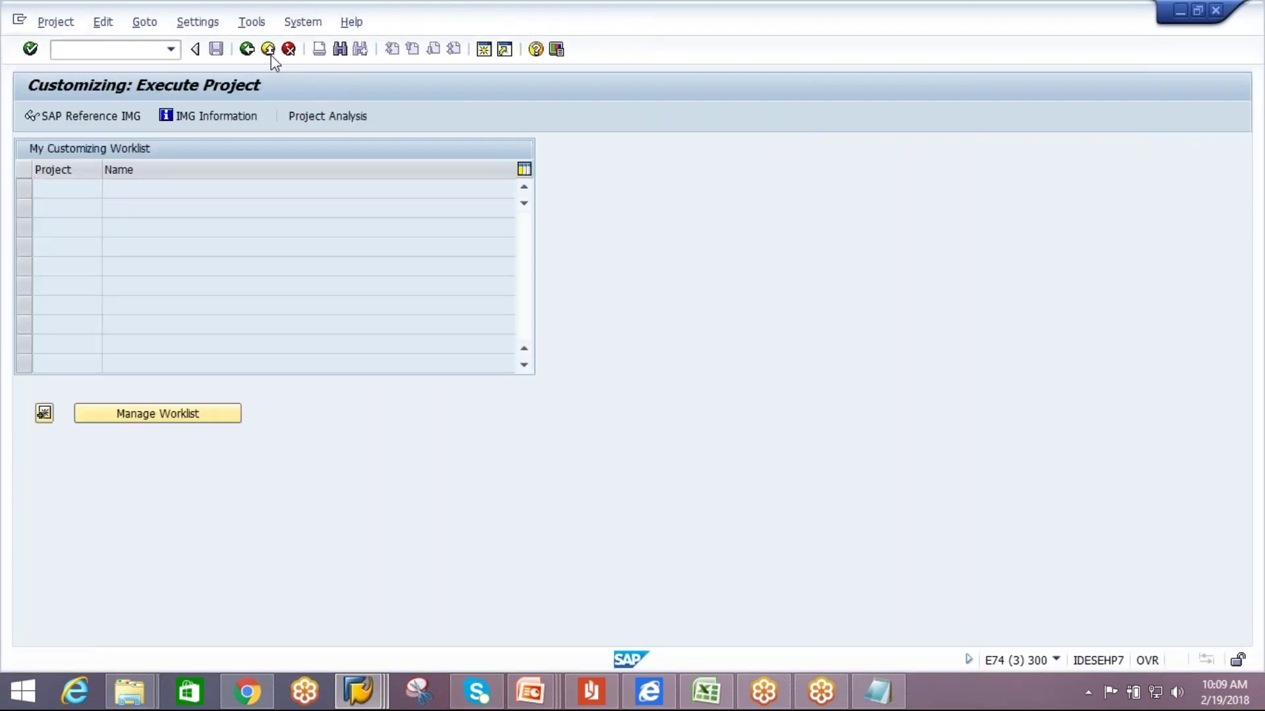
click(271, 54)
Use SMQ2 to list all EWM inbound queues and inspect the entries of queue CFLDEH7CLNT800_3904
text(smq2)
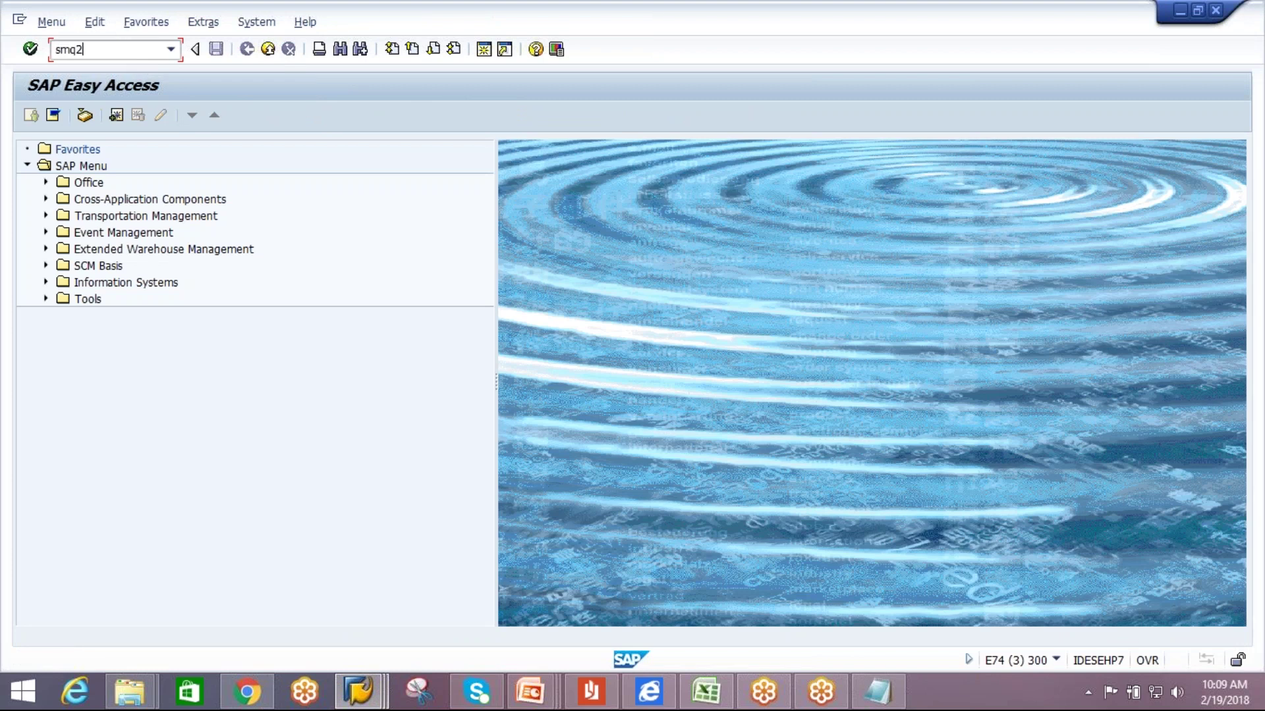
key(Return)
click(30, 116)
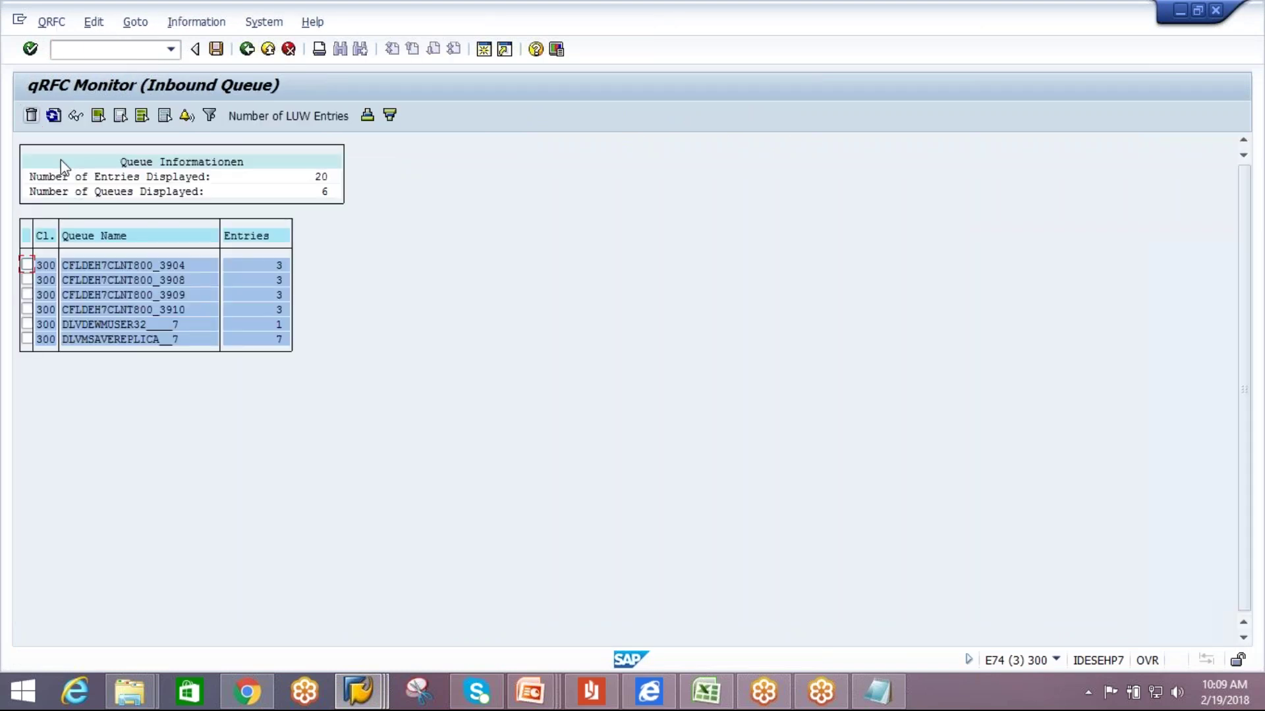
double_click(134, 265)
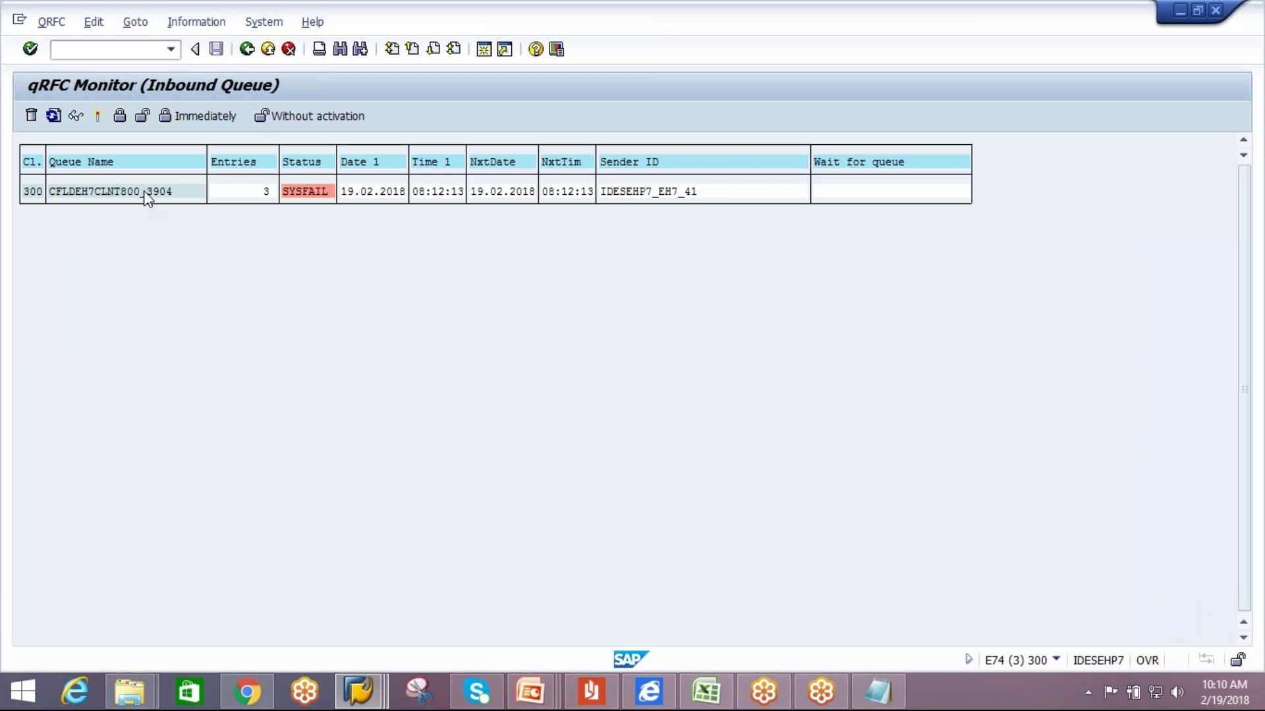
double_click(146, 193)
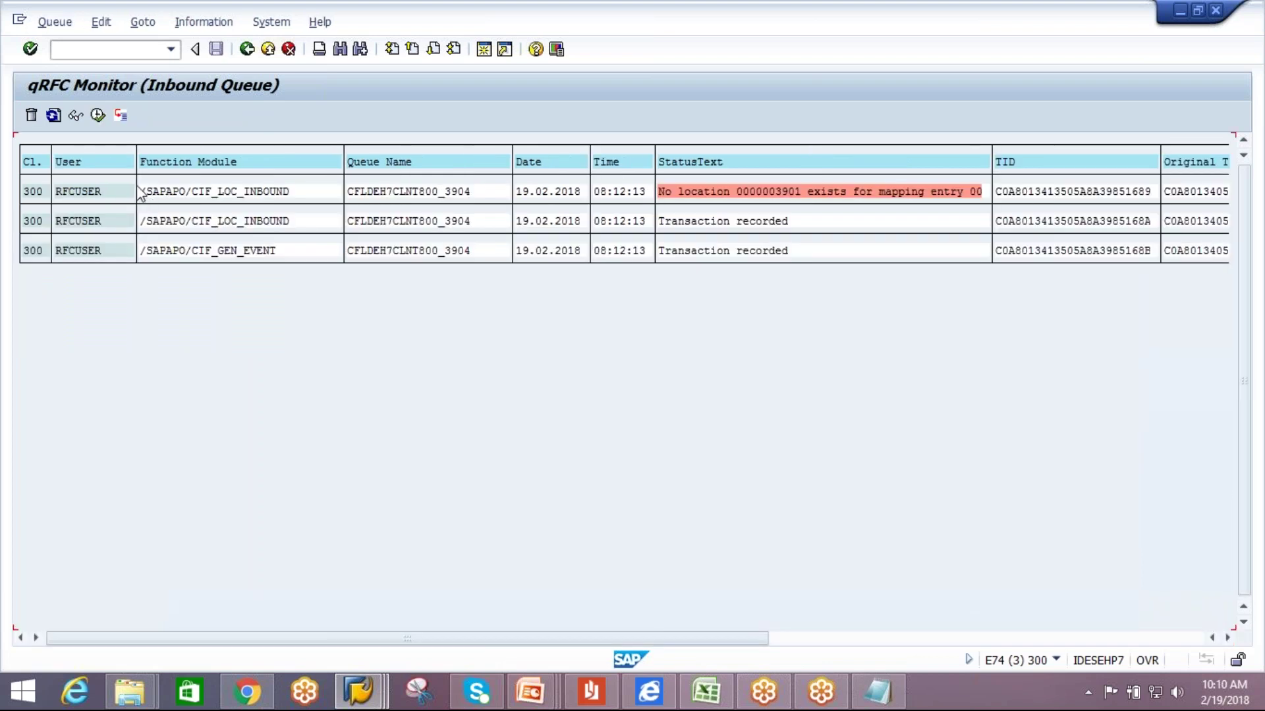
click(247, 60)
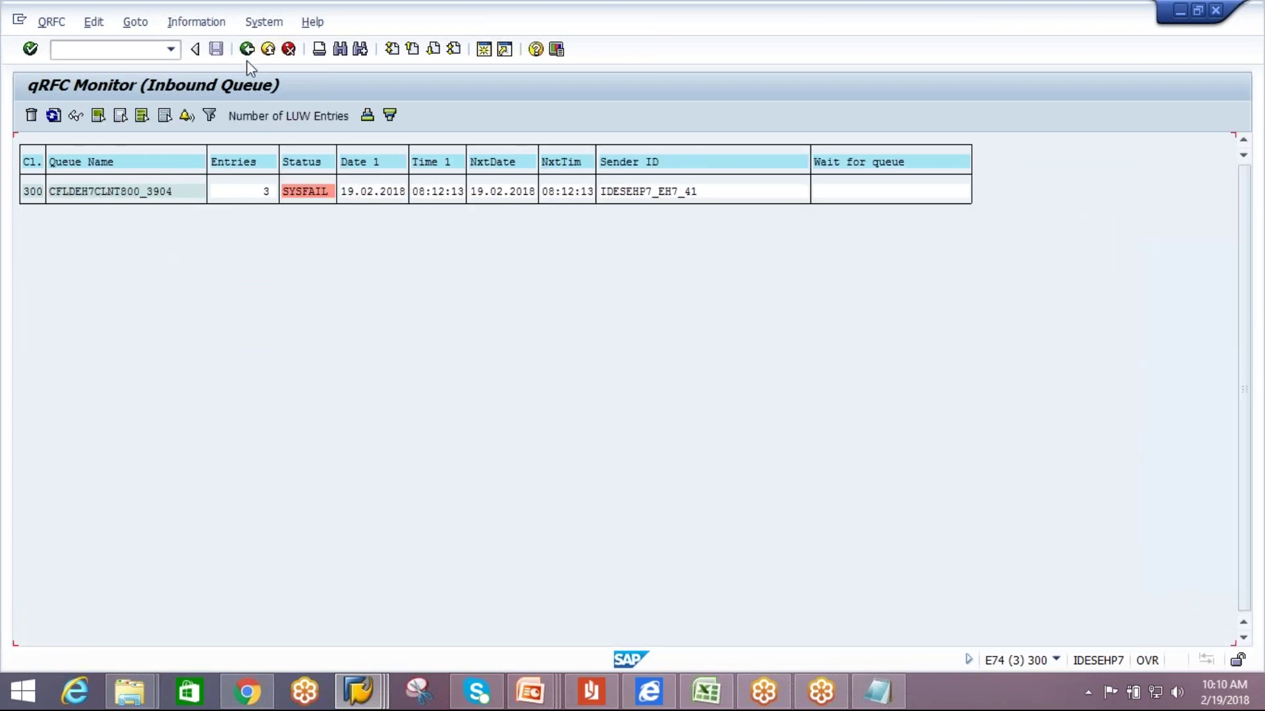
click(247, 60)
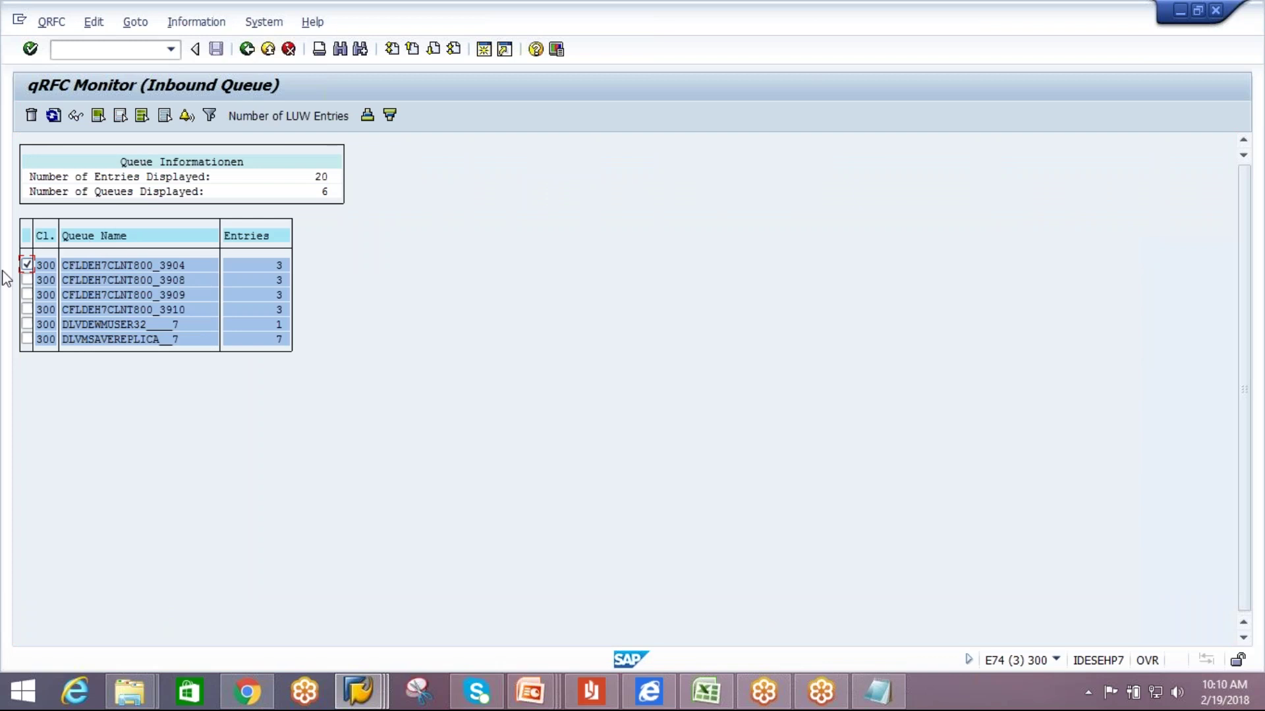
Delete queues CFLDEH7CLNT800_3909, _3910 and DLVDEWMUSER32, then list the seven DLVMSAVEREPLICA__7 entries
click(27, 295)
click(27, 309)
click(27, 324)
click(37, 116)
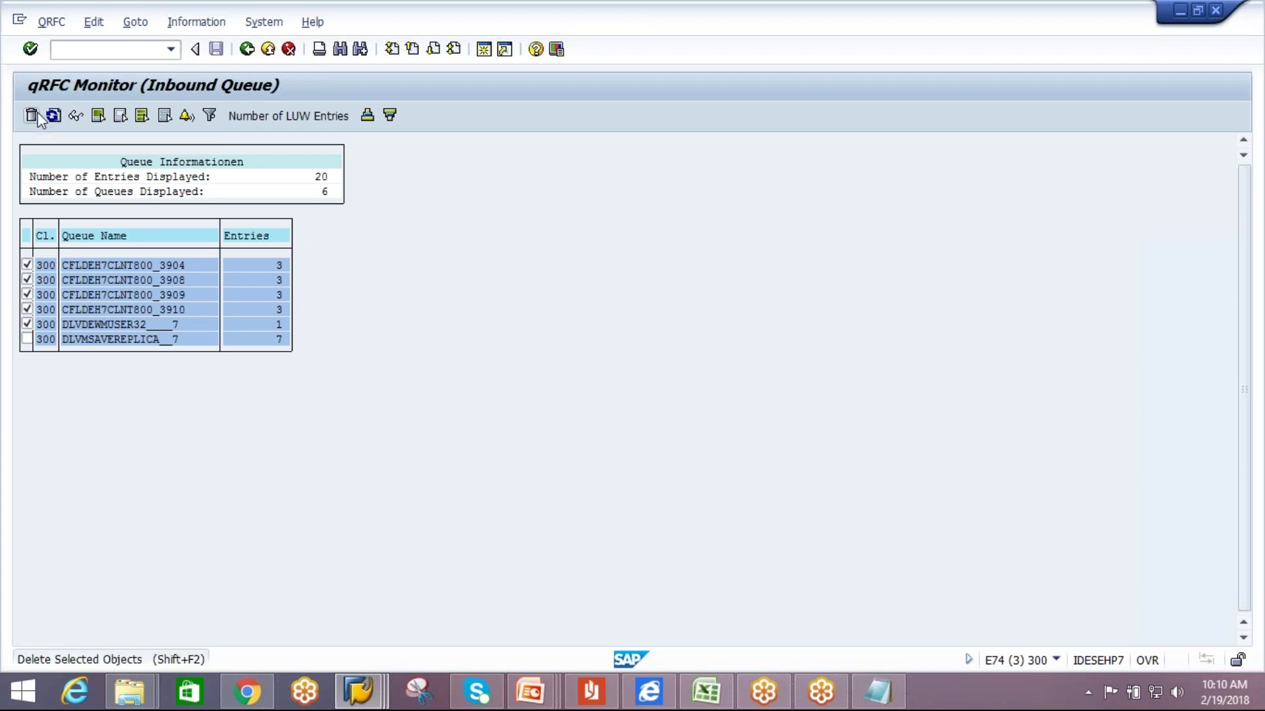
click(251, 314)
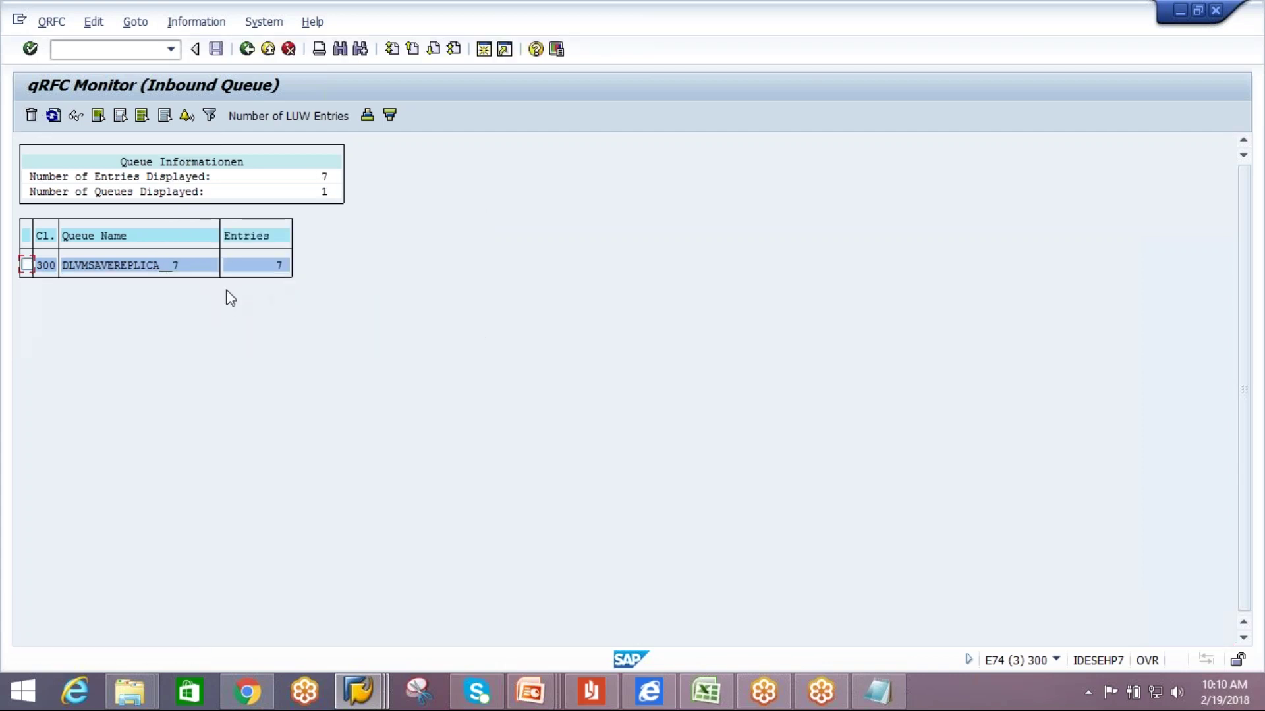
double_click(149, 269)
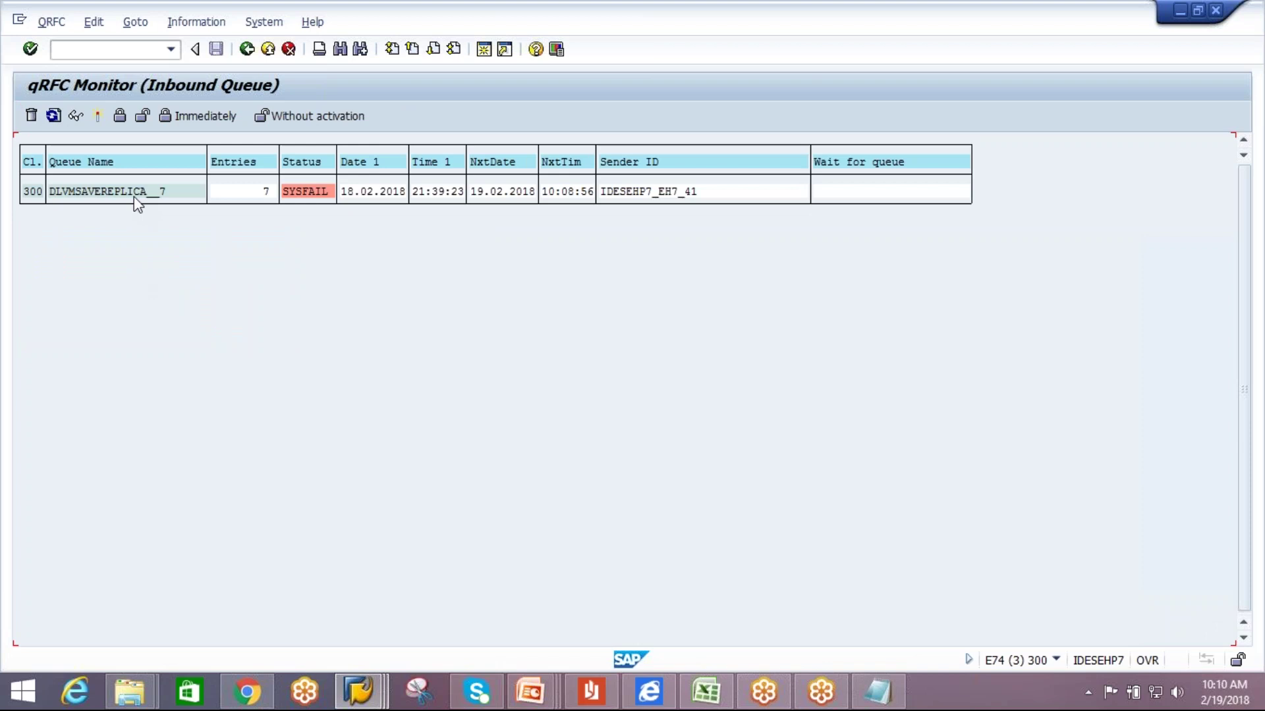
double_click(138, 192)
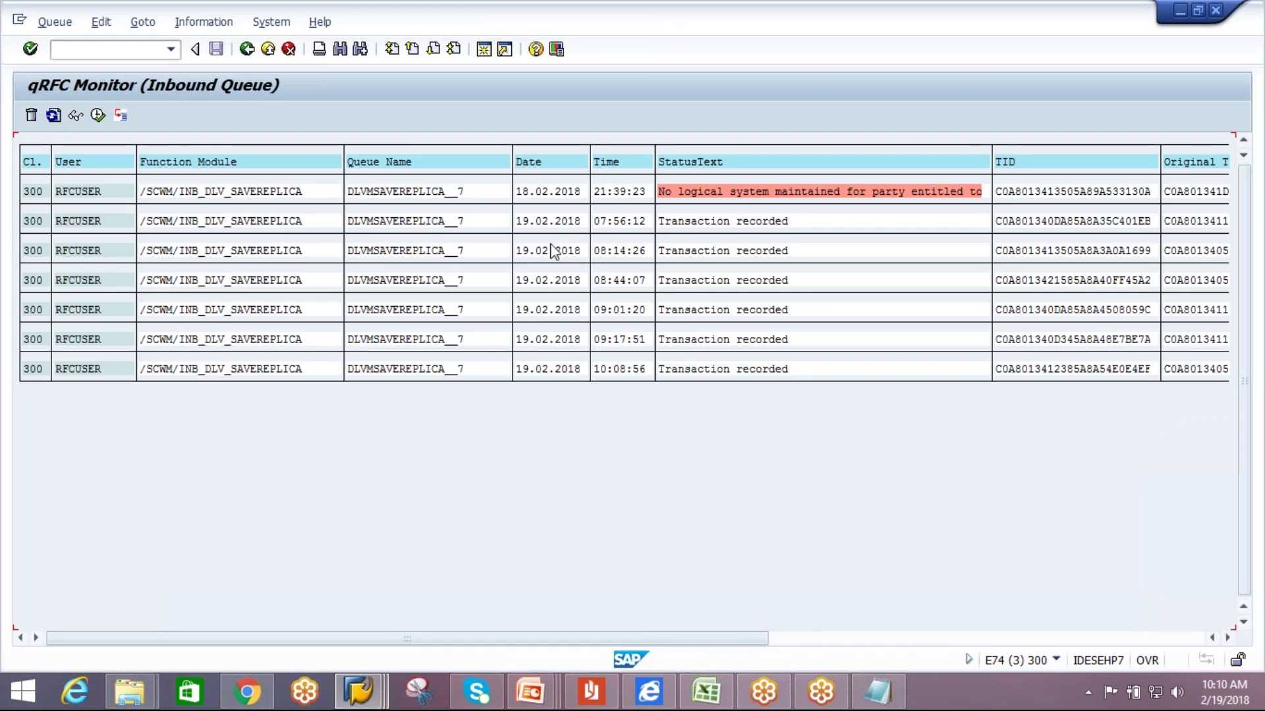
View the last queue entry's function module in Function Builder, then return to the SMQ2 queue list
click(244, 375)
double_click(247, 380)
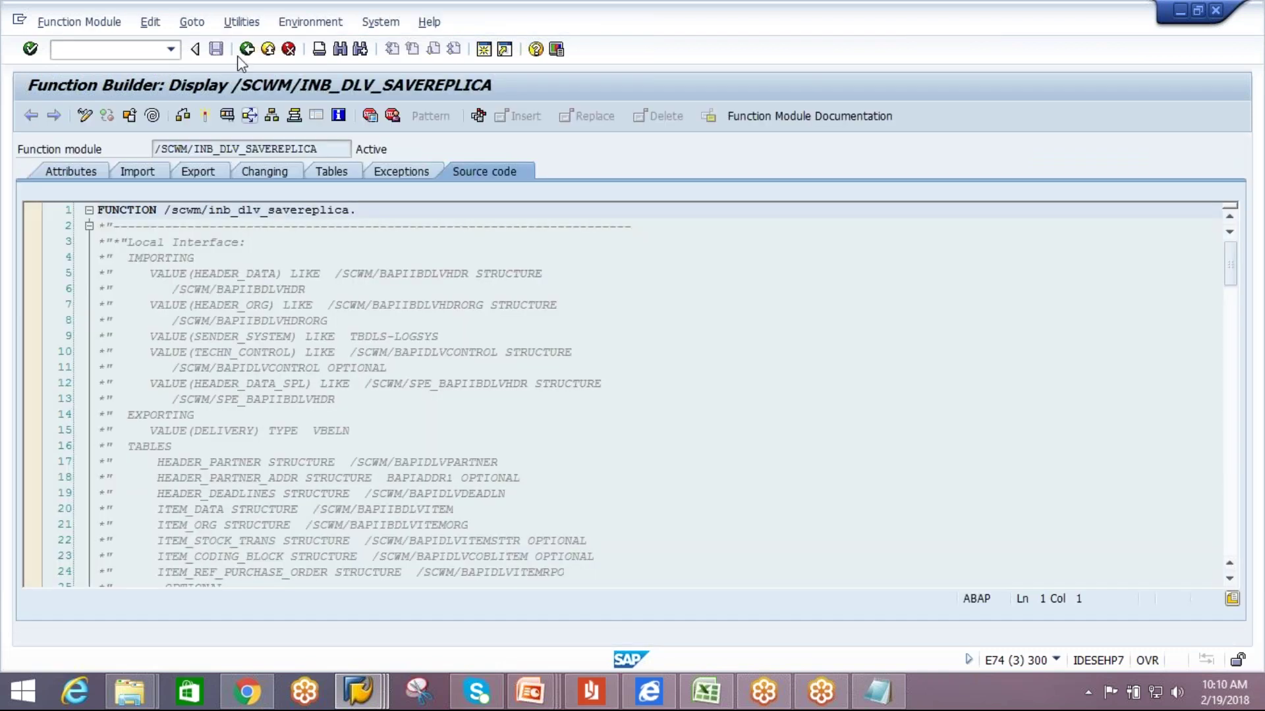
click(246, 49)
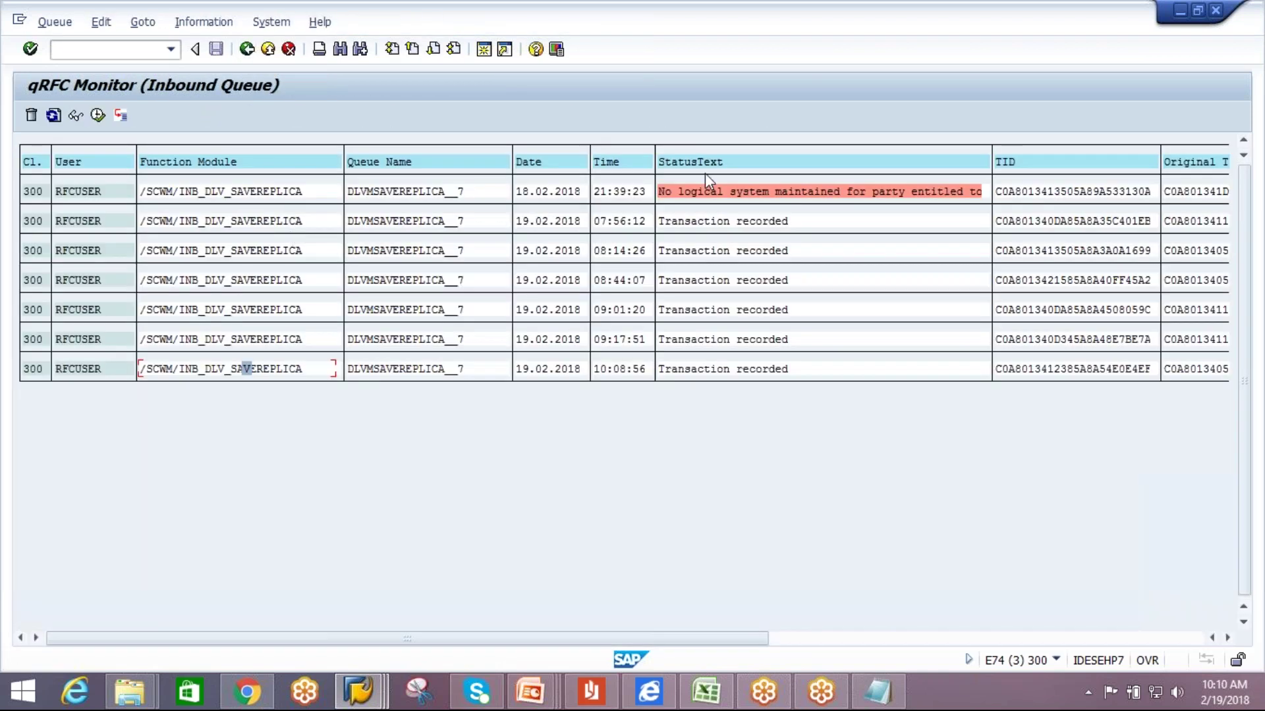
Select the failed 18.02.2018 entry, cancel its deletion, and display its error log from the StatusText
click(262, 192)
click(33, 116)
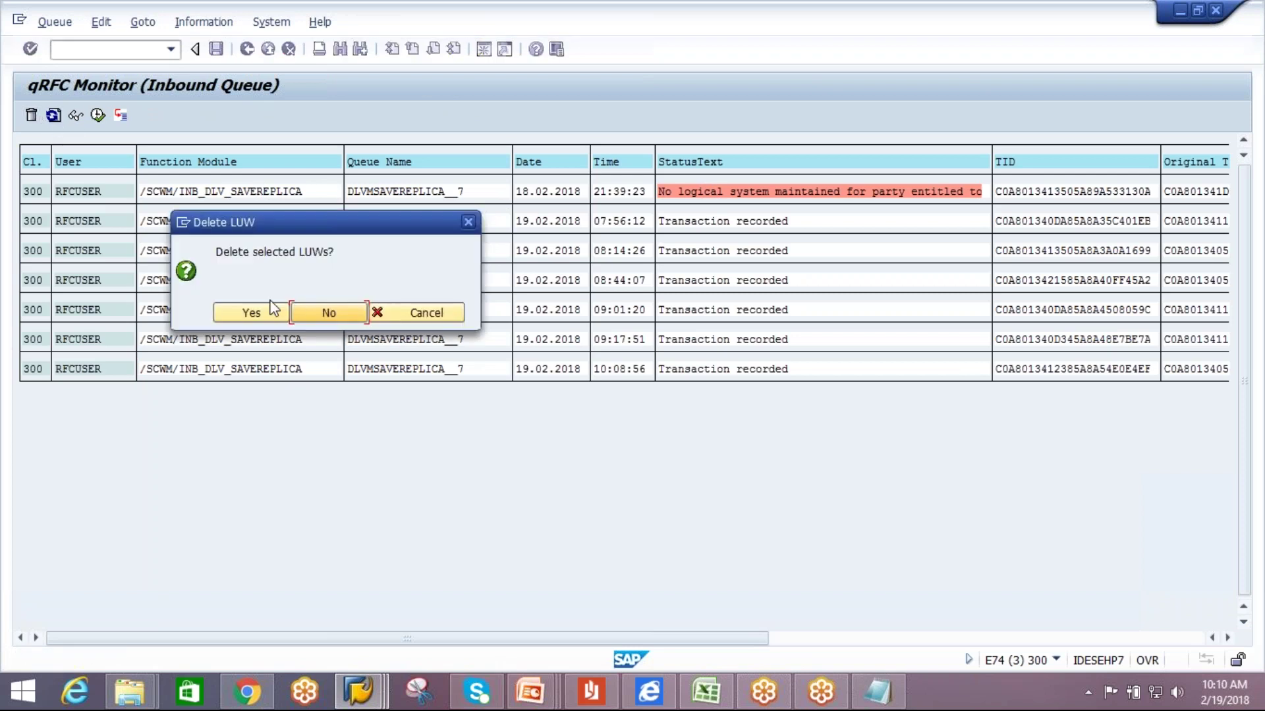
click(335, 315)
click(684, 188)
double_click(684, 188)
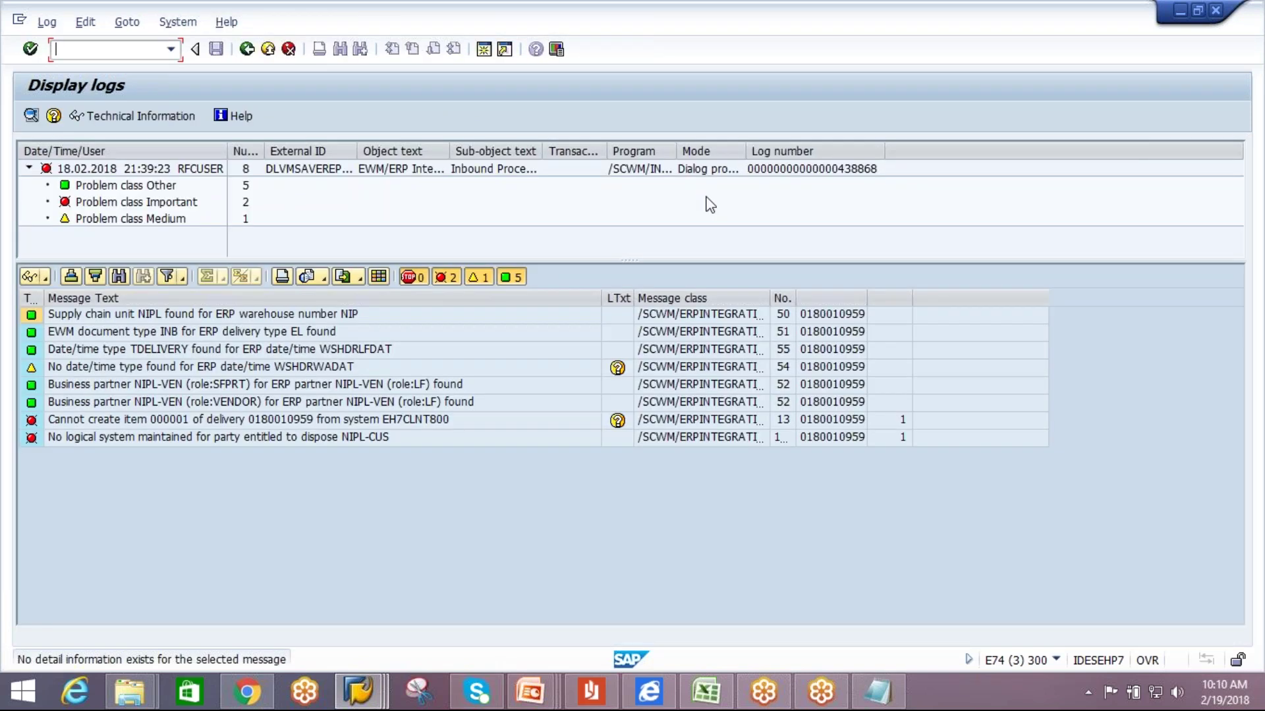
Inspect the cannot-create-item and missing logical system errors for NIPL-CUS, then open a new session
click(246, 426)
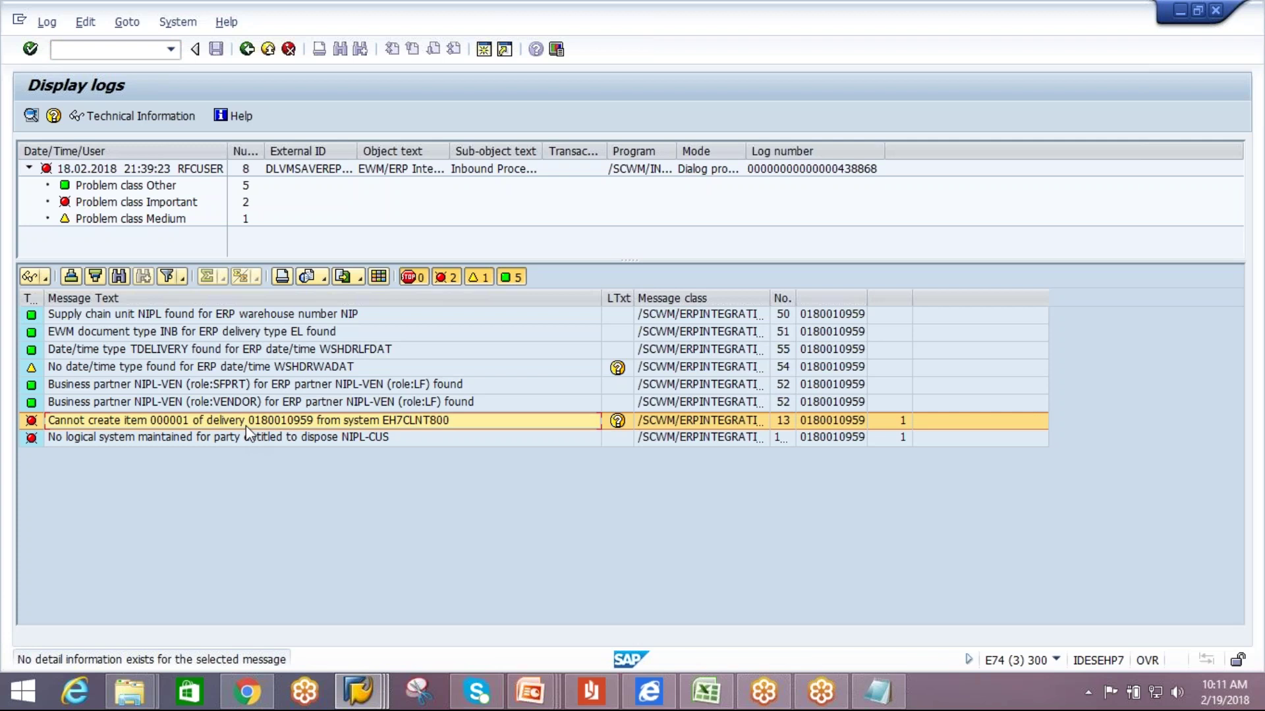
click(302, 438)
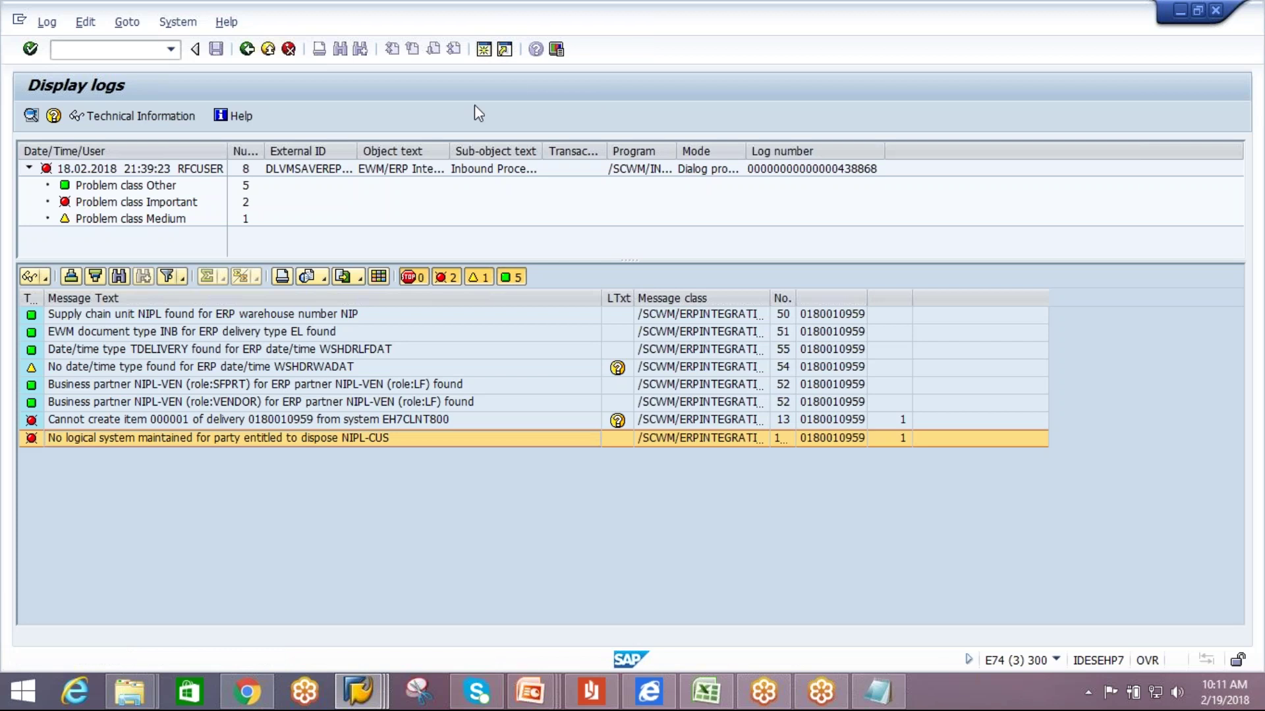
key(ctrl+n)
Start transaction BP, search for business partner NIPL-CUS, and open it
text(N)
key(BackSpace)
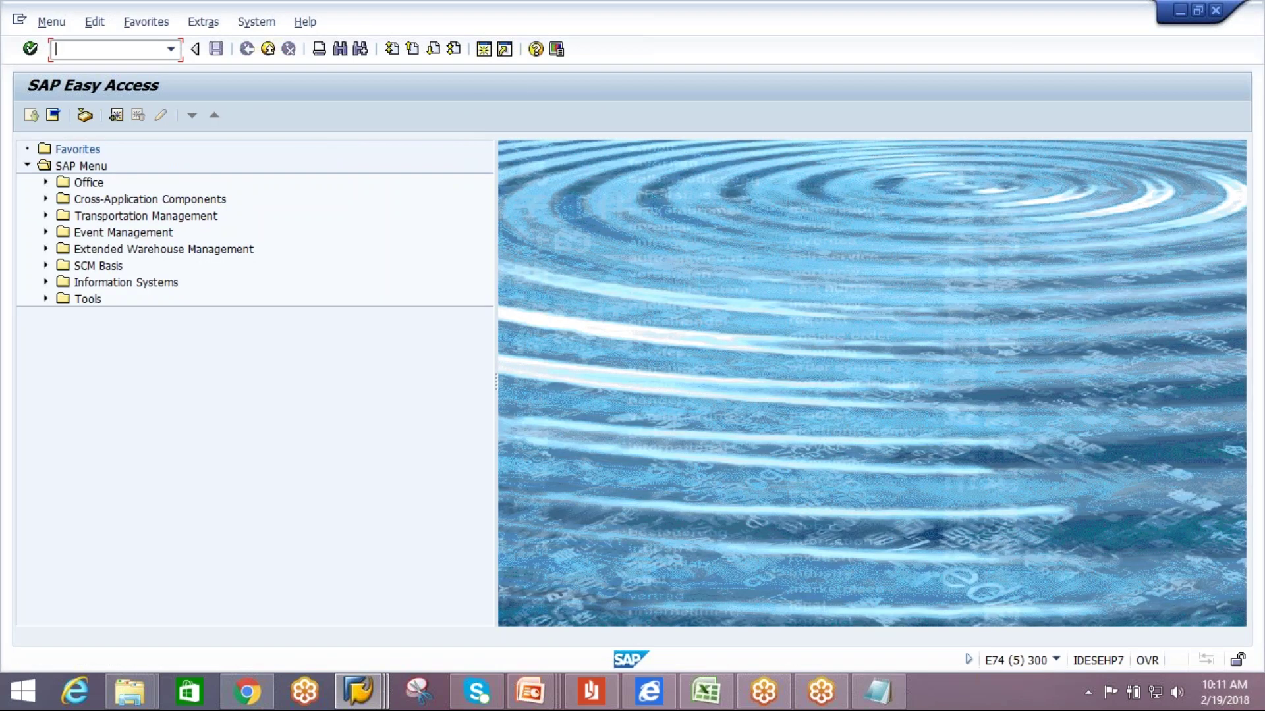
text(BP)
key(Return)
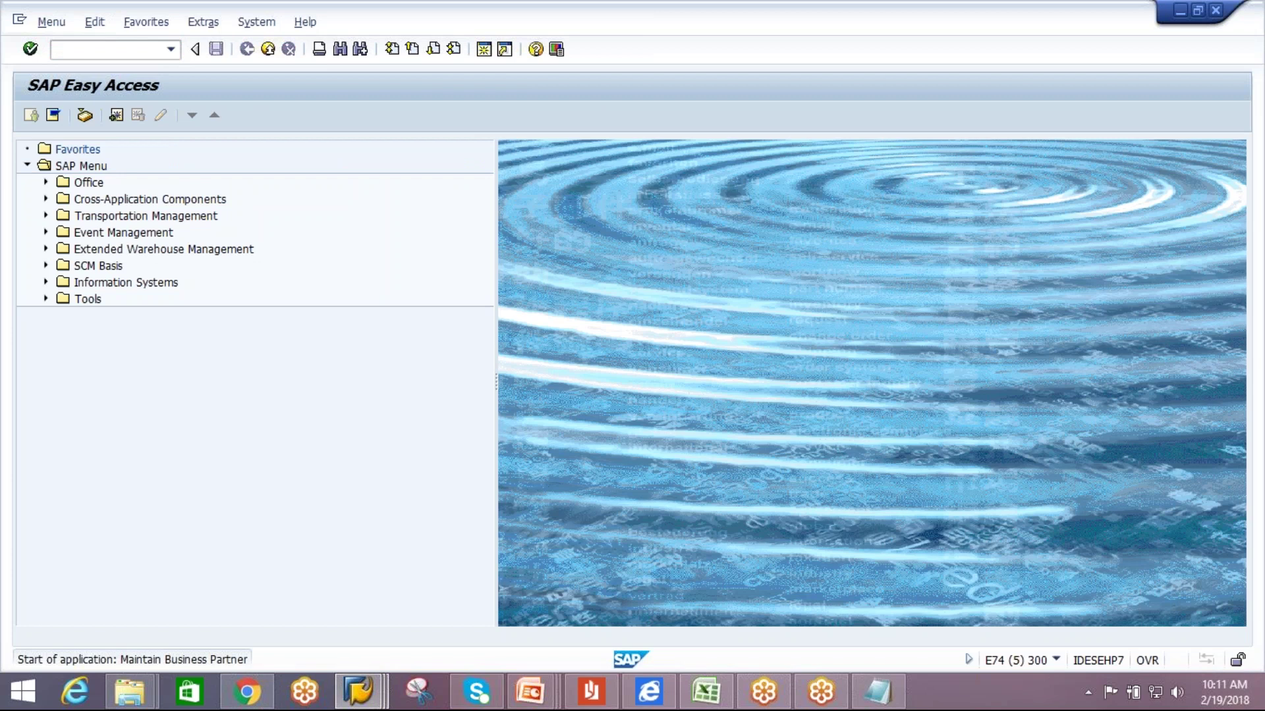
key(alt+Tab)
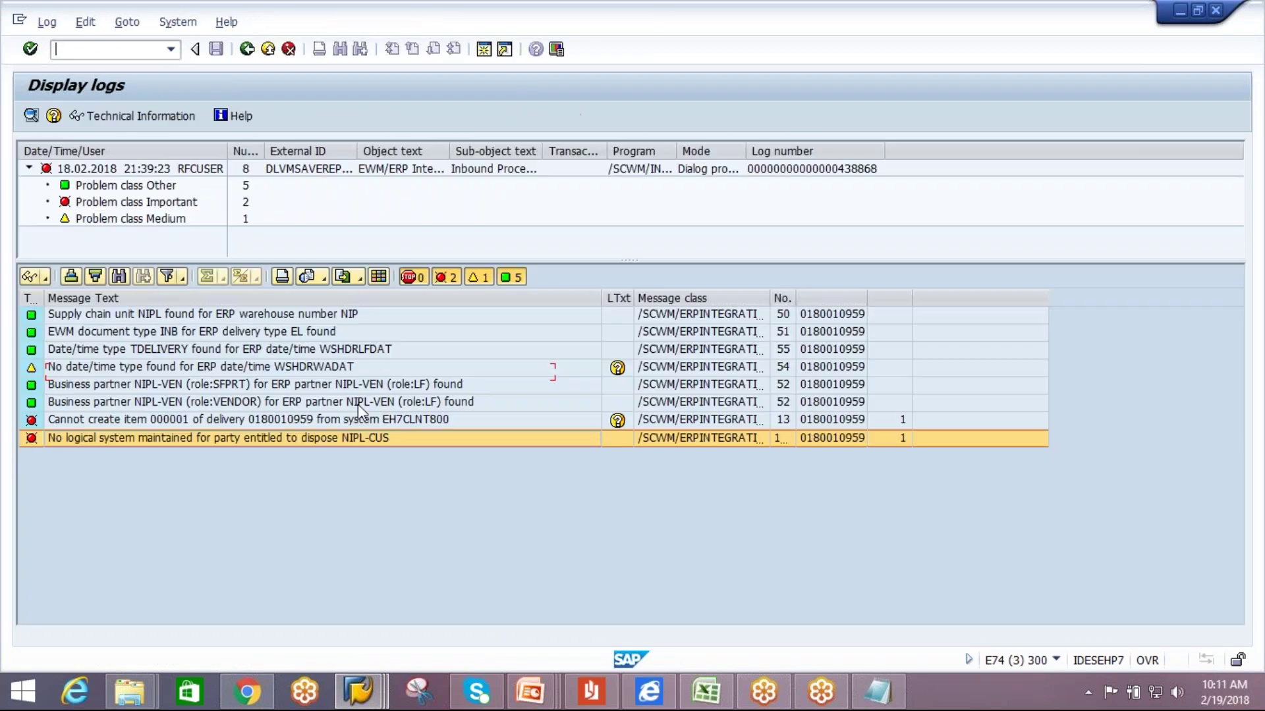
key(alt+Tab)
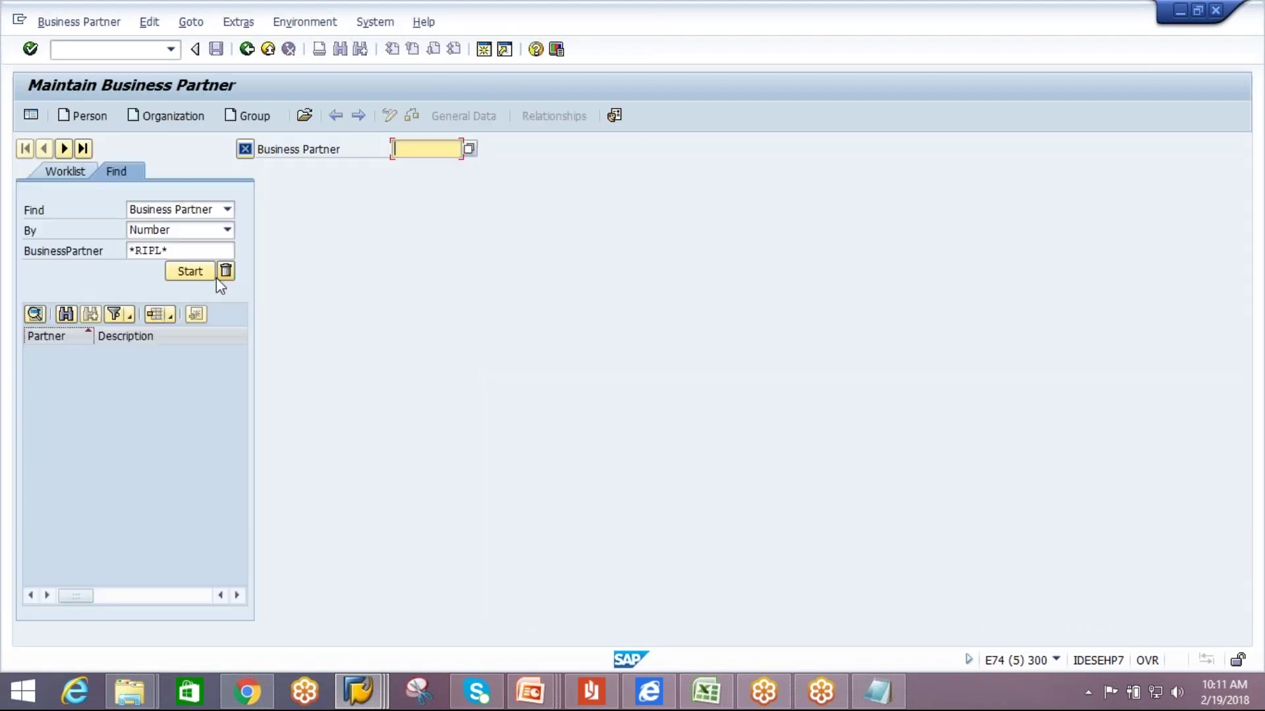
click(173, 250)
key(BackSpace)
key(BackSpace)
key(BackSpace)
key(BackSpace)
key(BackSpace)
key(BackSpace)
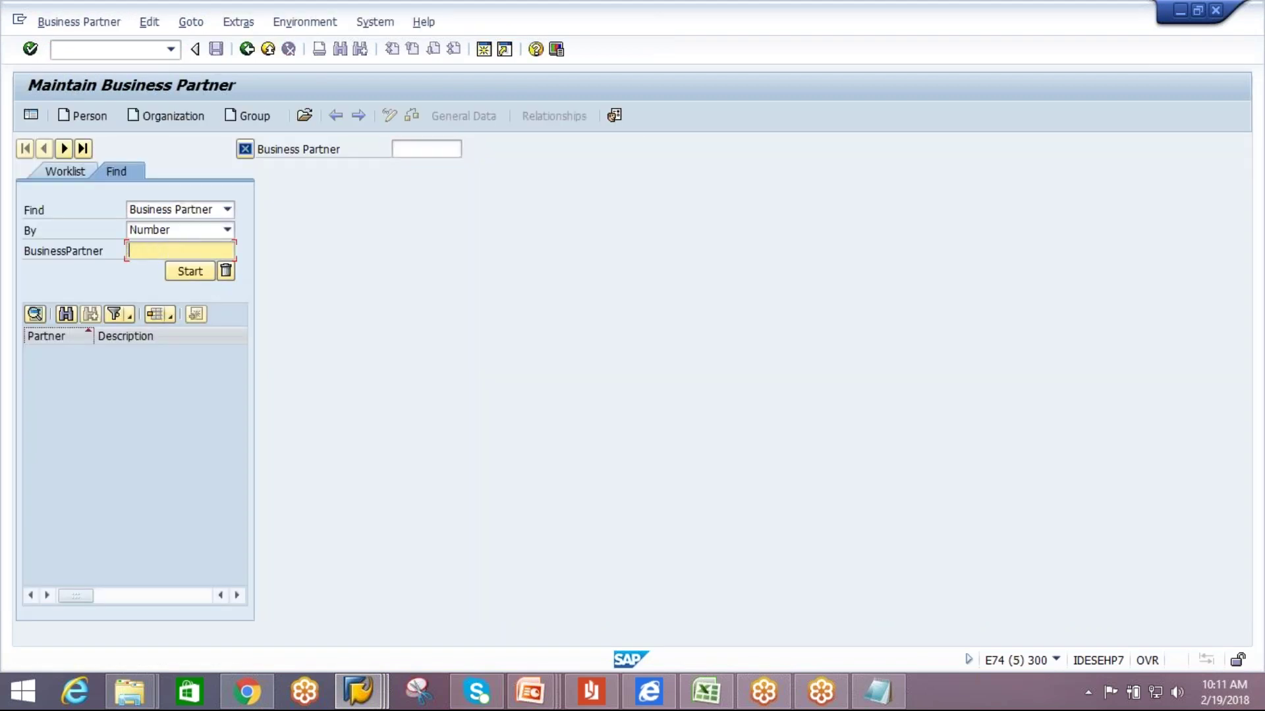
text(NIPL-CUS)
key(Return)
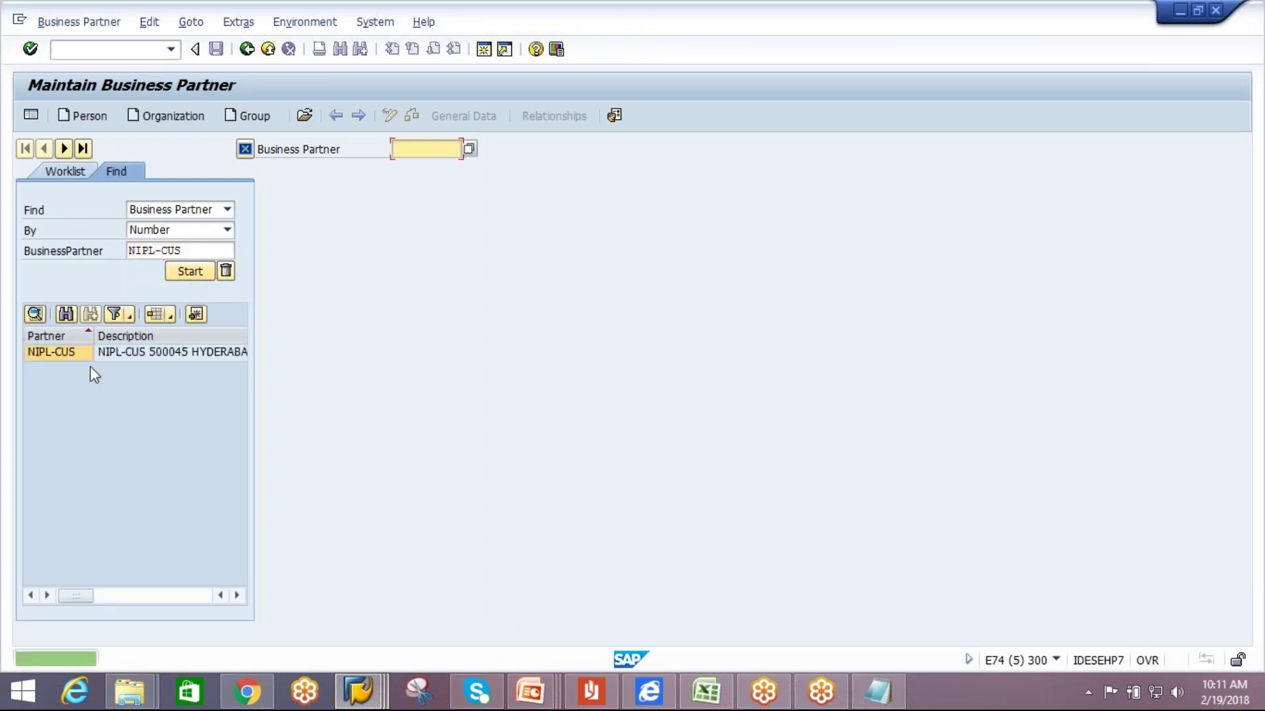
double_click(79, 358)
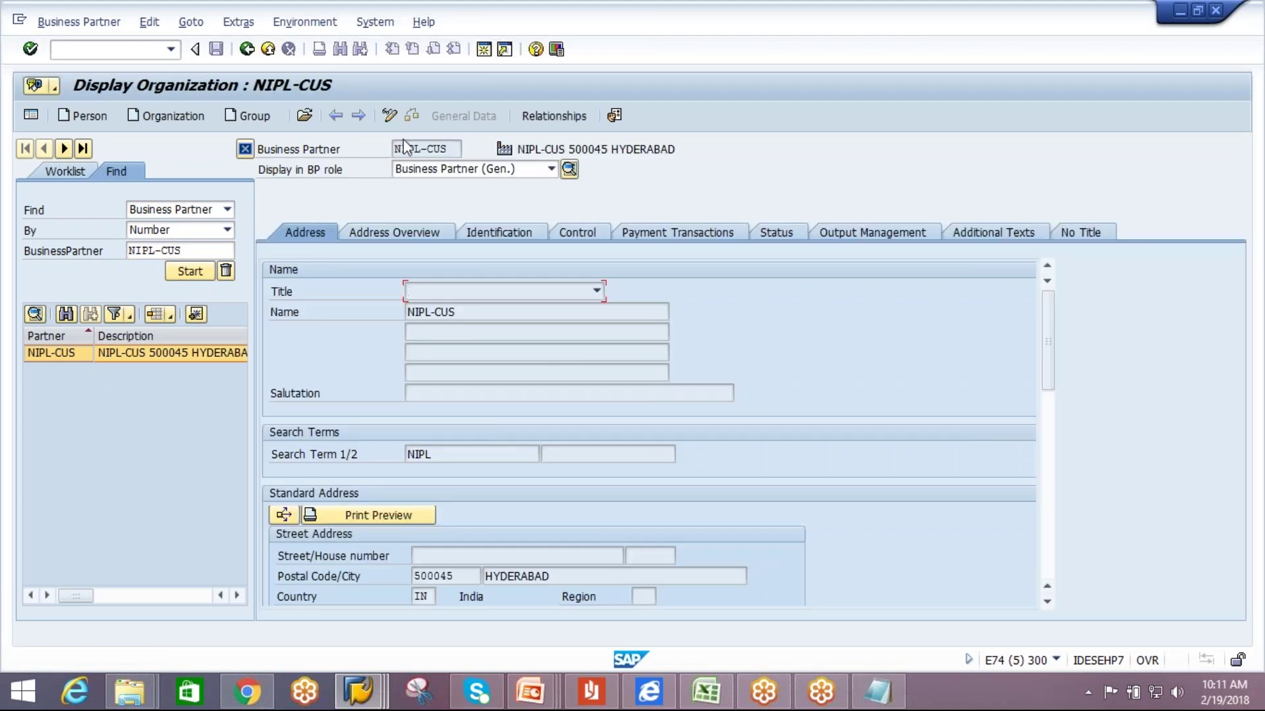
Enter responsible institution EH7CLNT800 on NIPL-CUS's R/3 Plant Number identification, save it, and return to the log
click(391, 118)
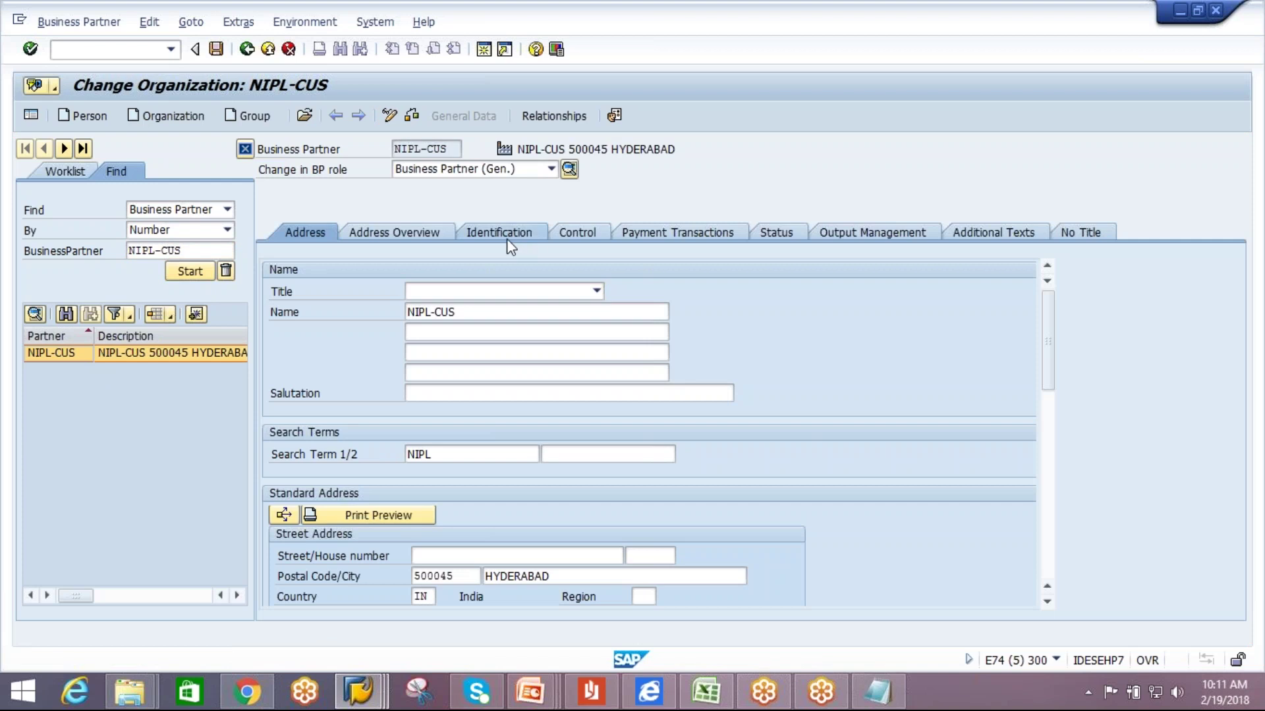
scroll(1054, 429, down, 5)
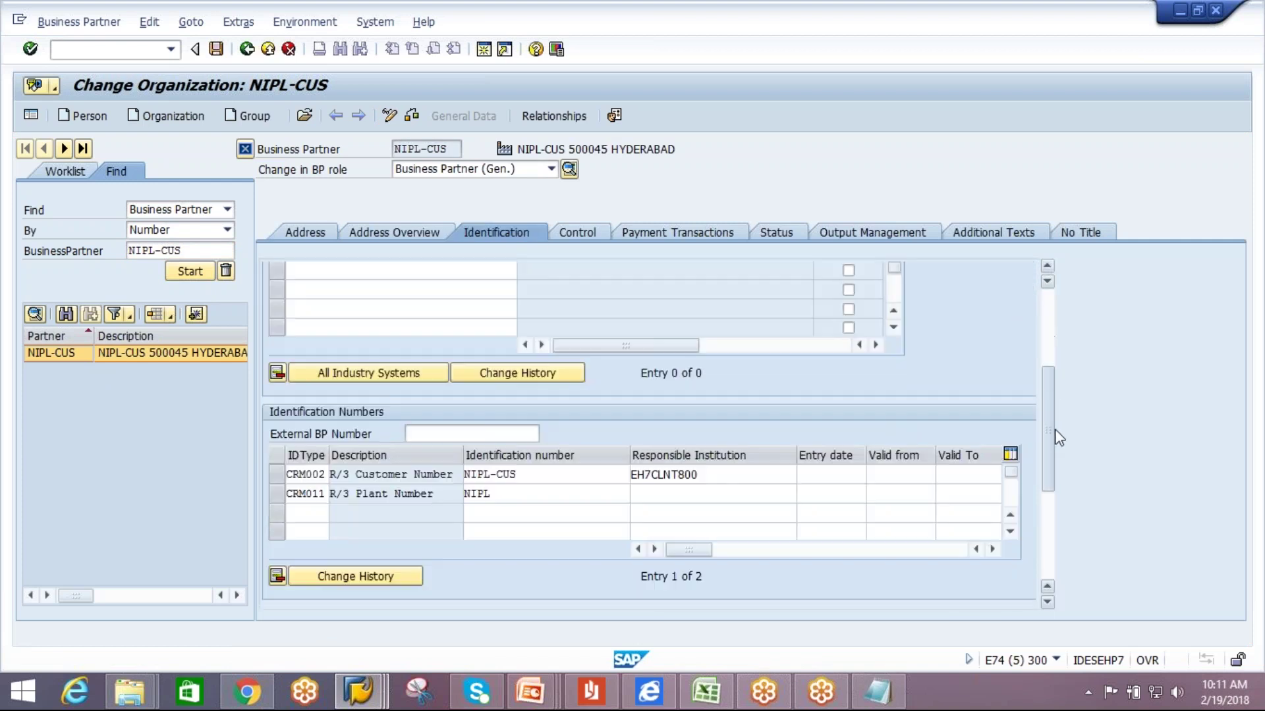
drag(748, 454, 510, 465)
key(ctrl+c)
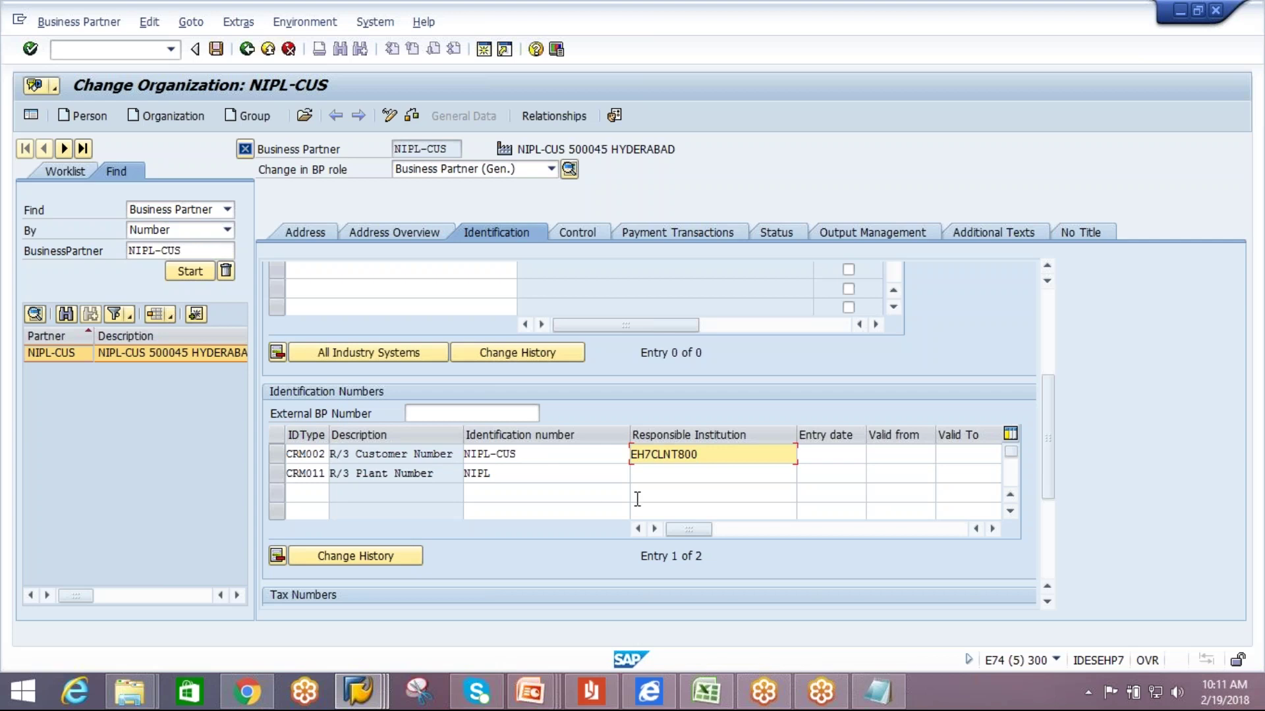
key(Down)
key(ctrl+v)
key(shift+Home)
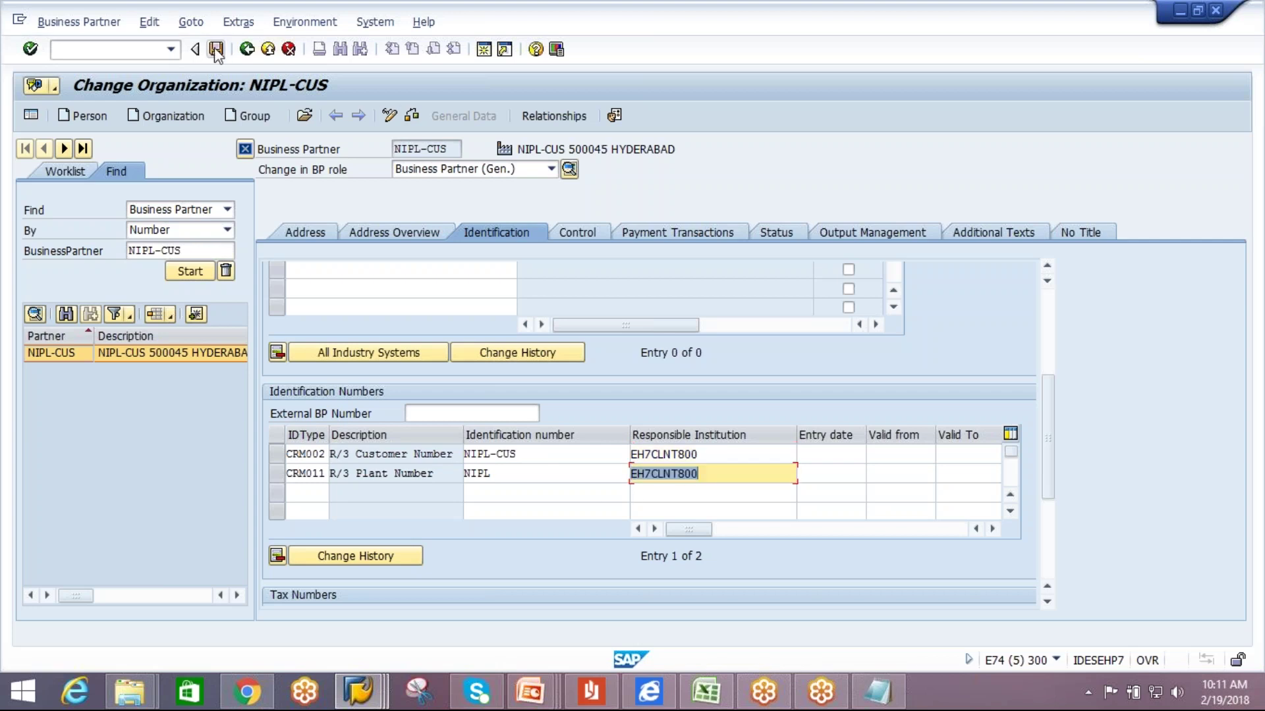
key(Return)
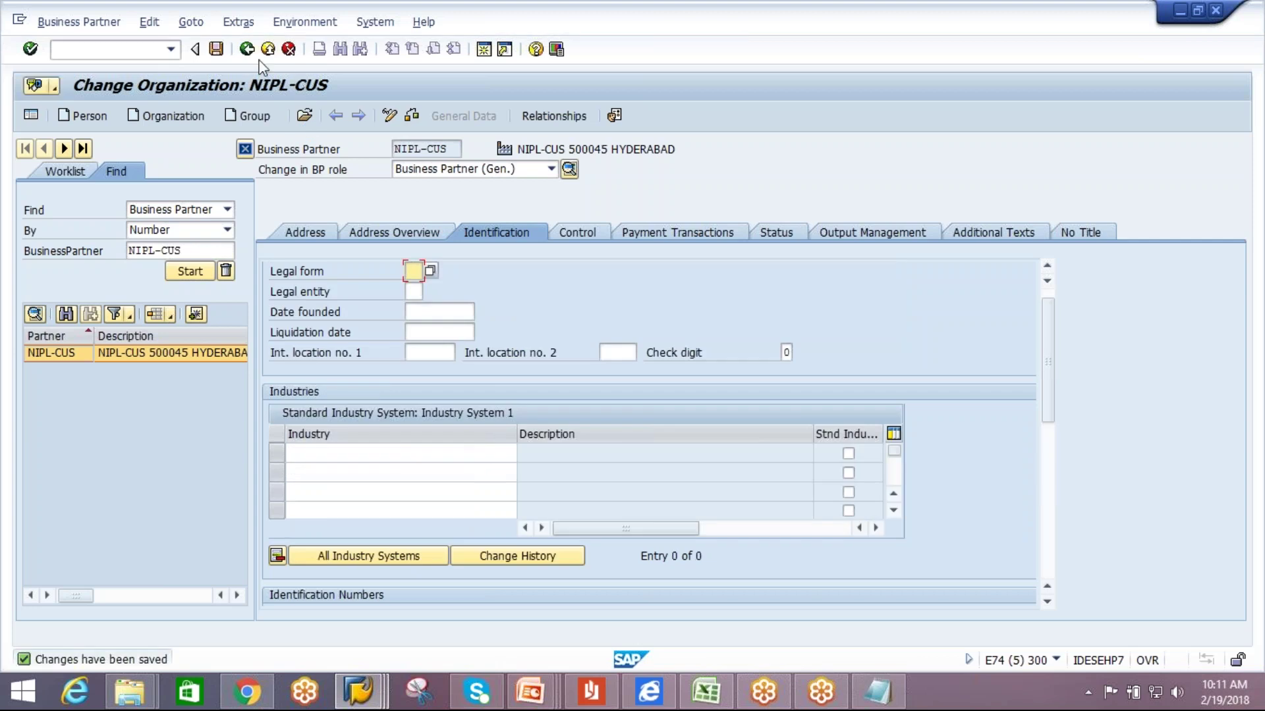
click(247, 49)
key(alt+Tab)
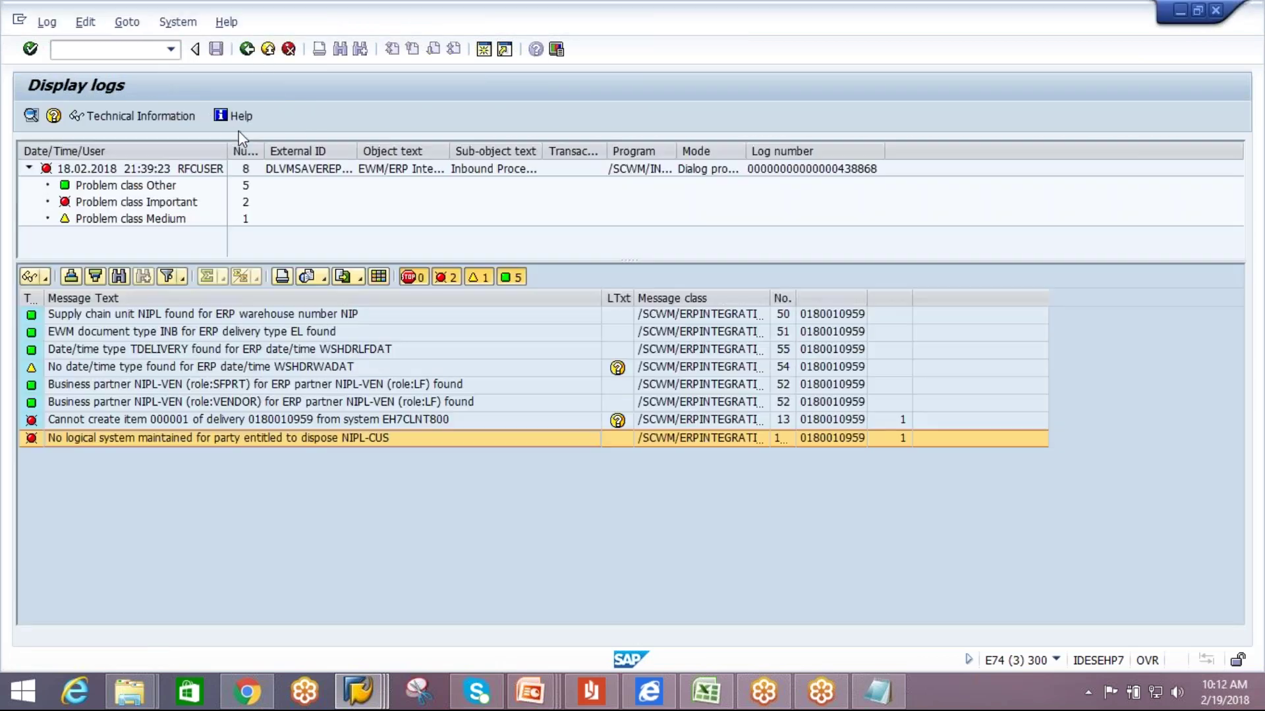
Repeatedly select and activate the DLVMSAVEREPLICA queue entries in SMQ2, dismissing the information messages
click(247, 50)
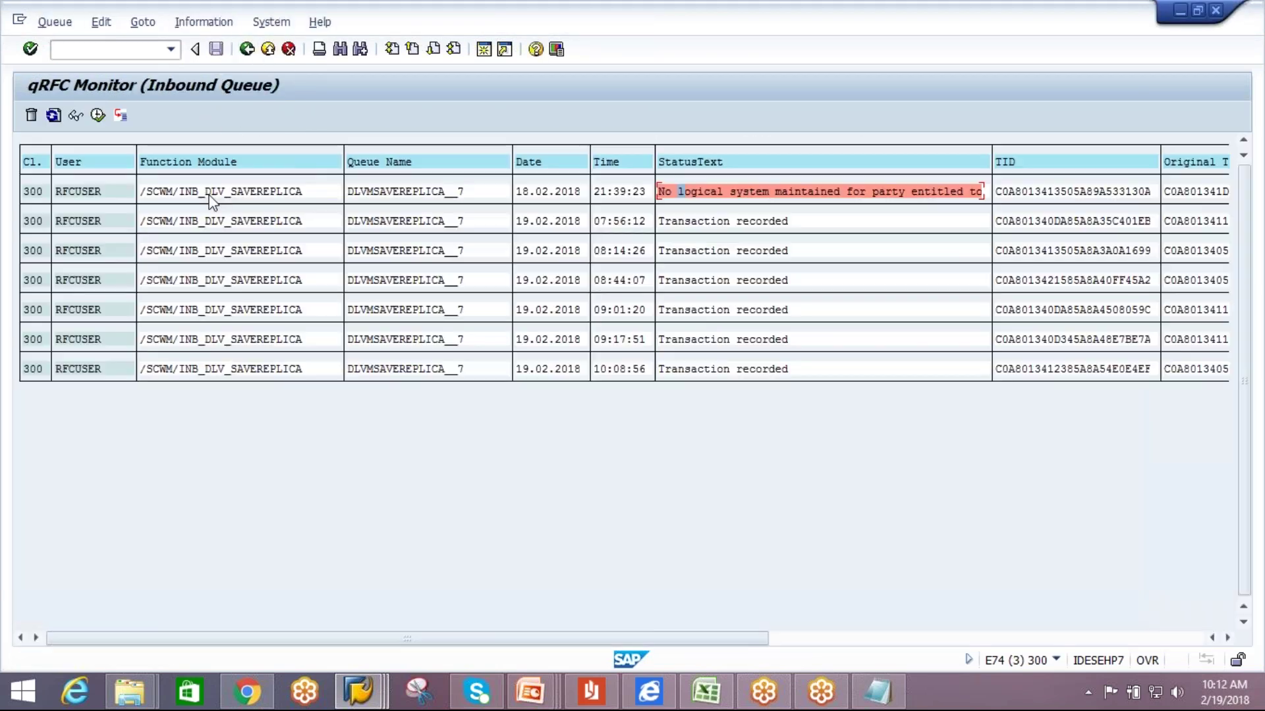
click(97, 116)
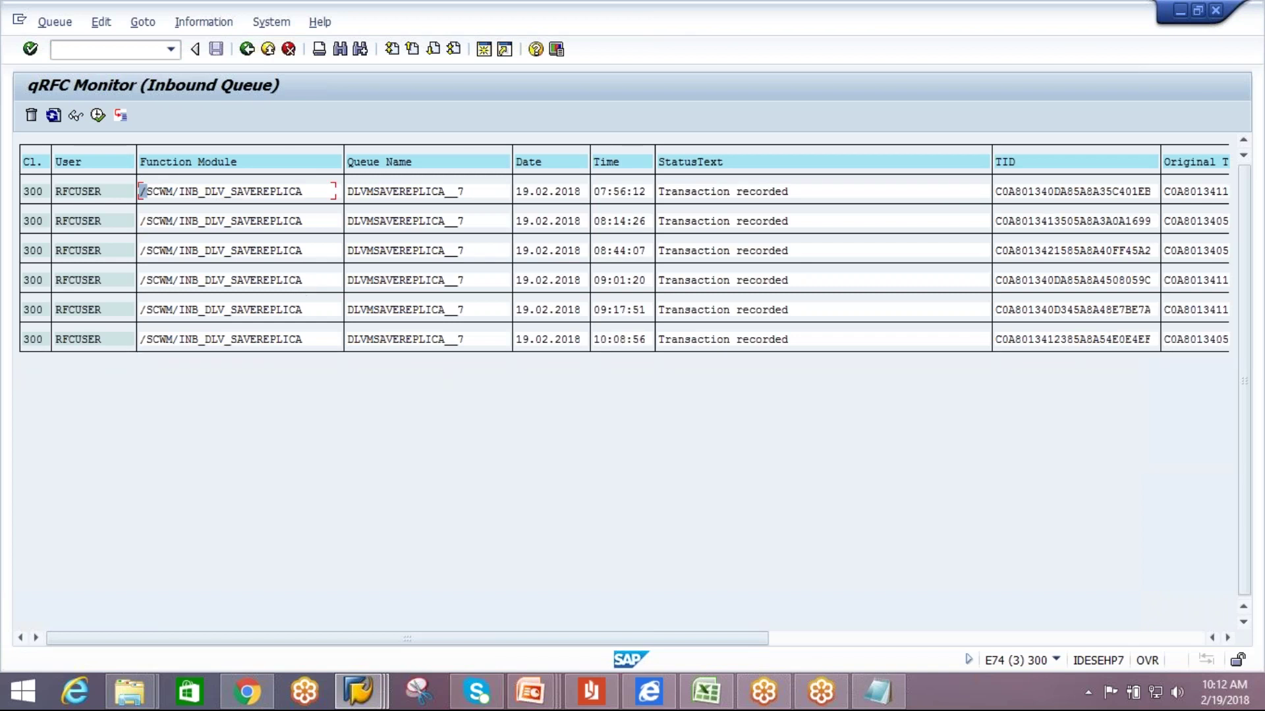
click(54, 116)
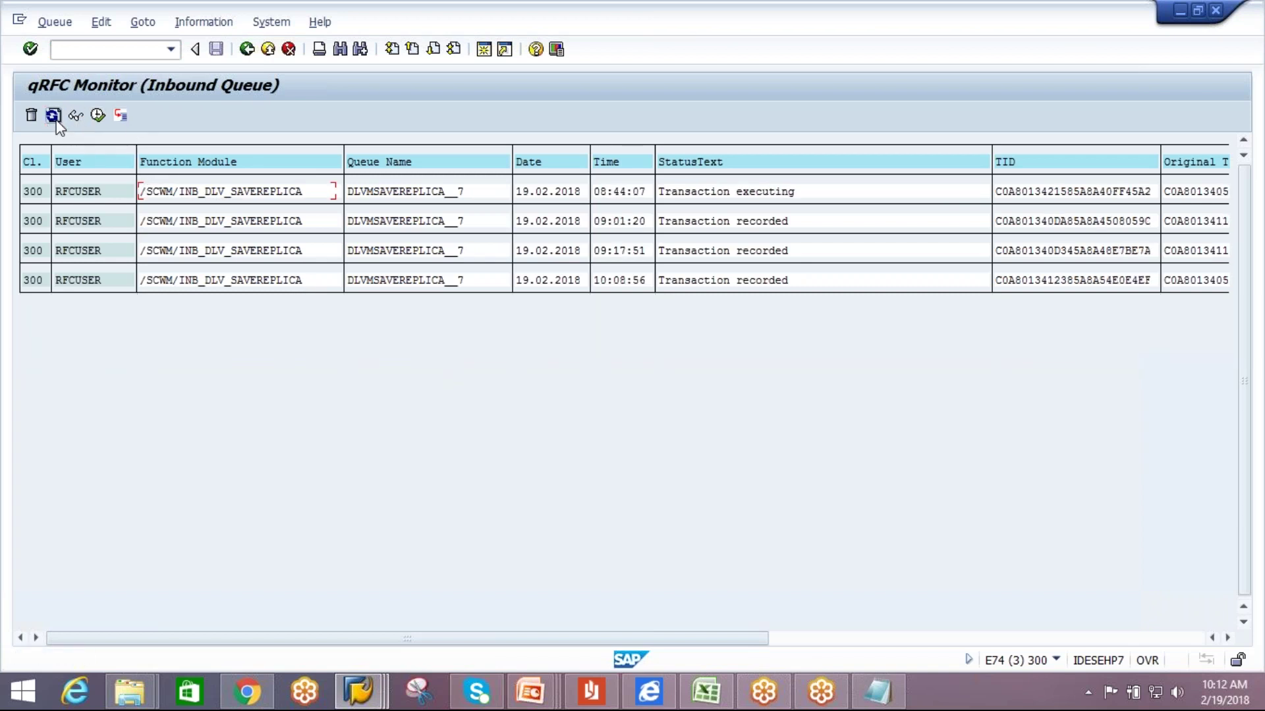
click(201, 192)
click(97, 116)
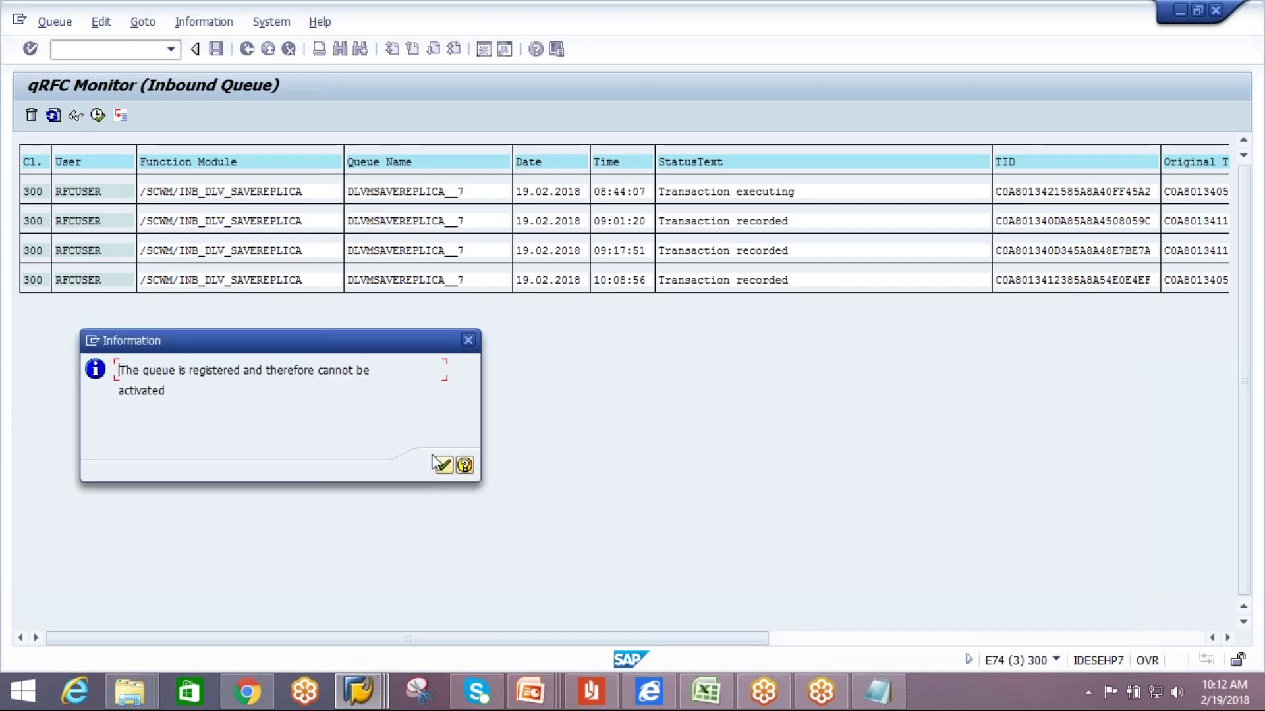
click(444, 466)
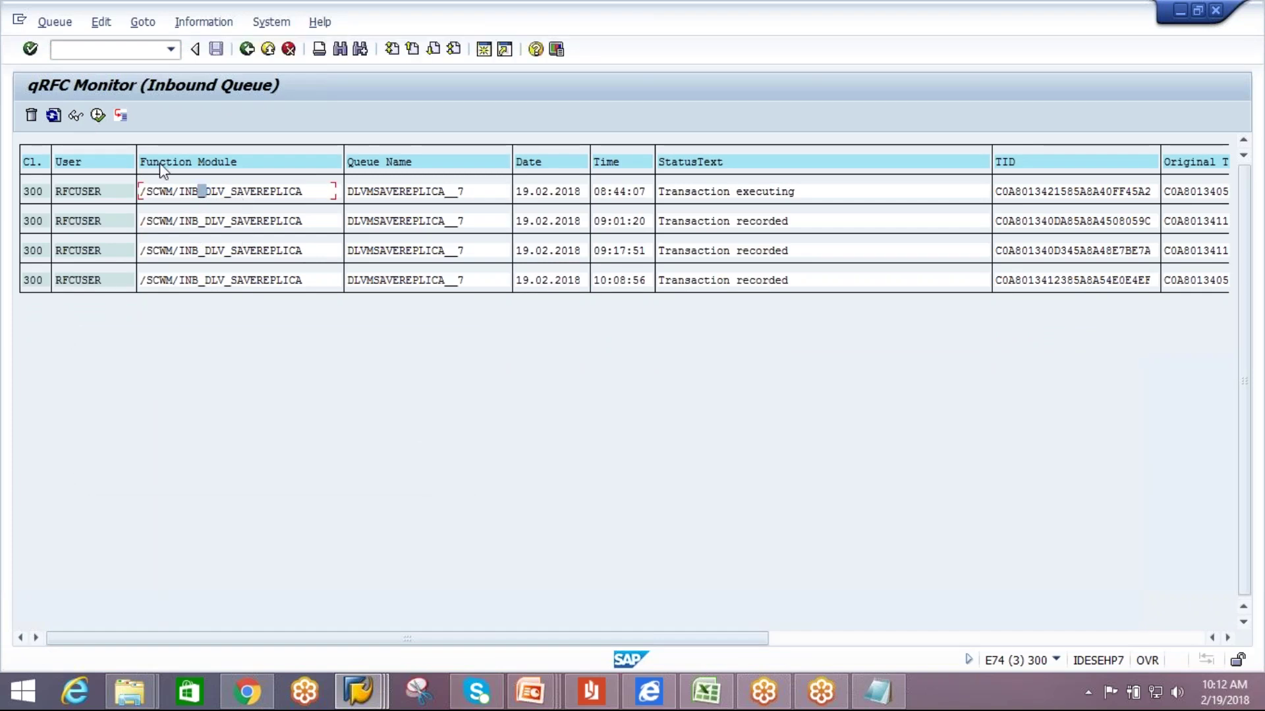
click(56, 114)
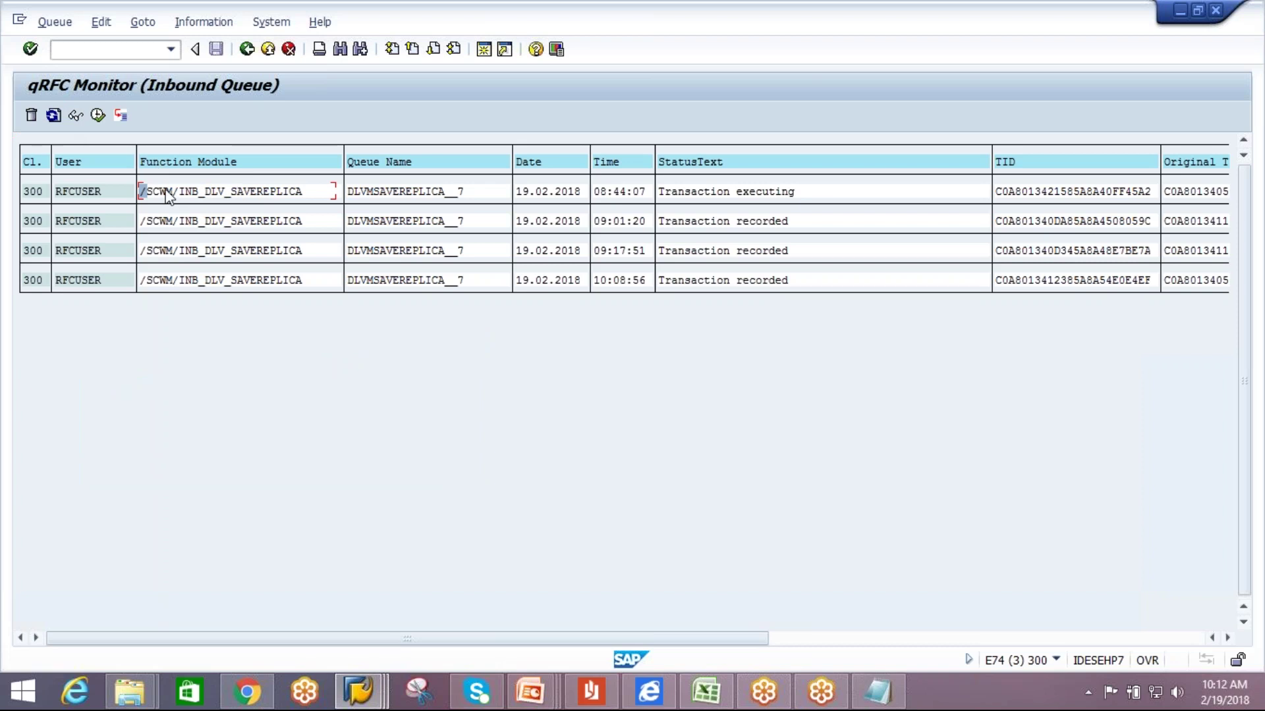
click(97, 115)
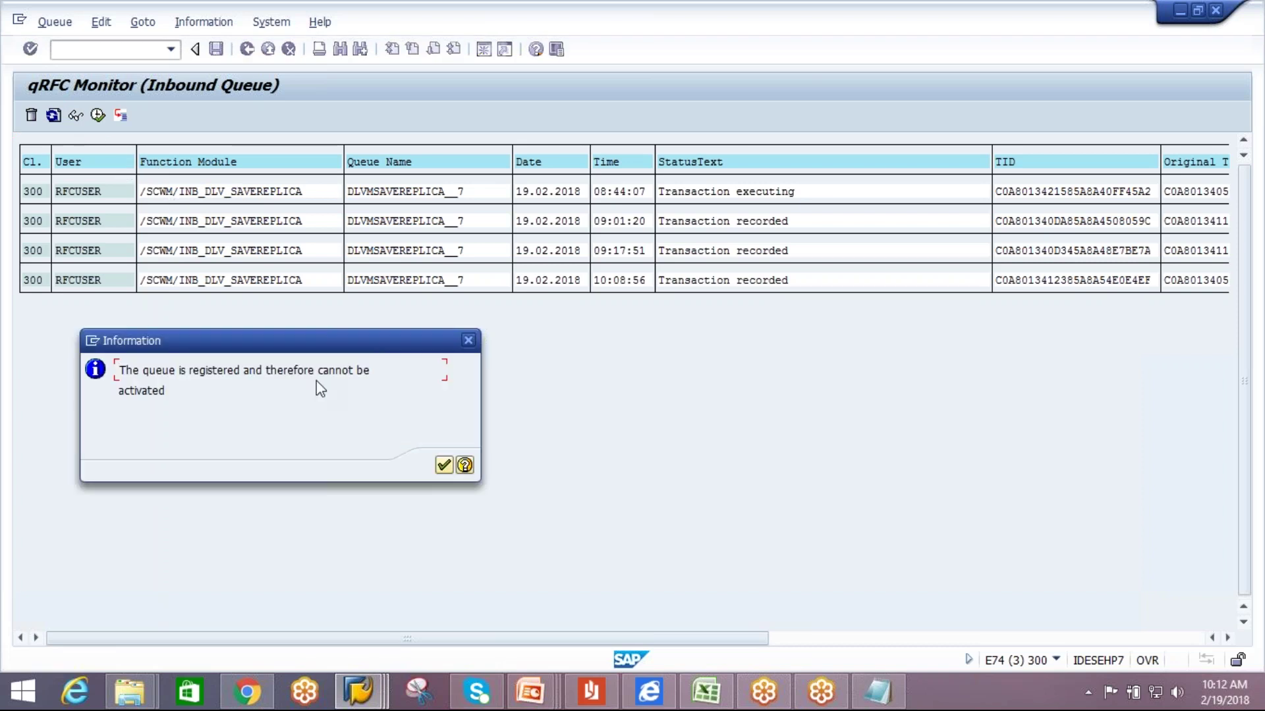
click(447, 469)
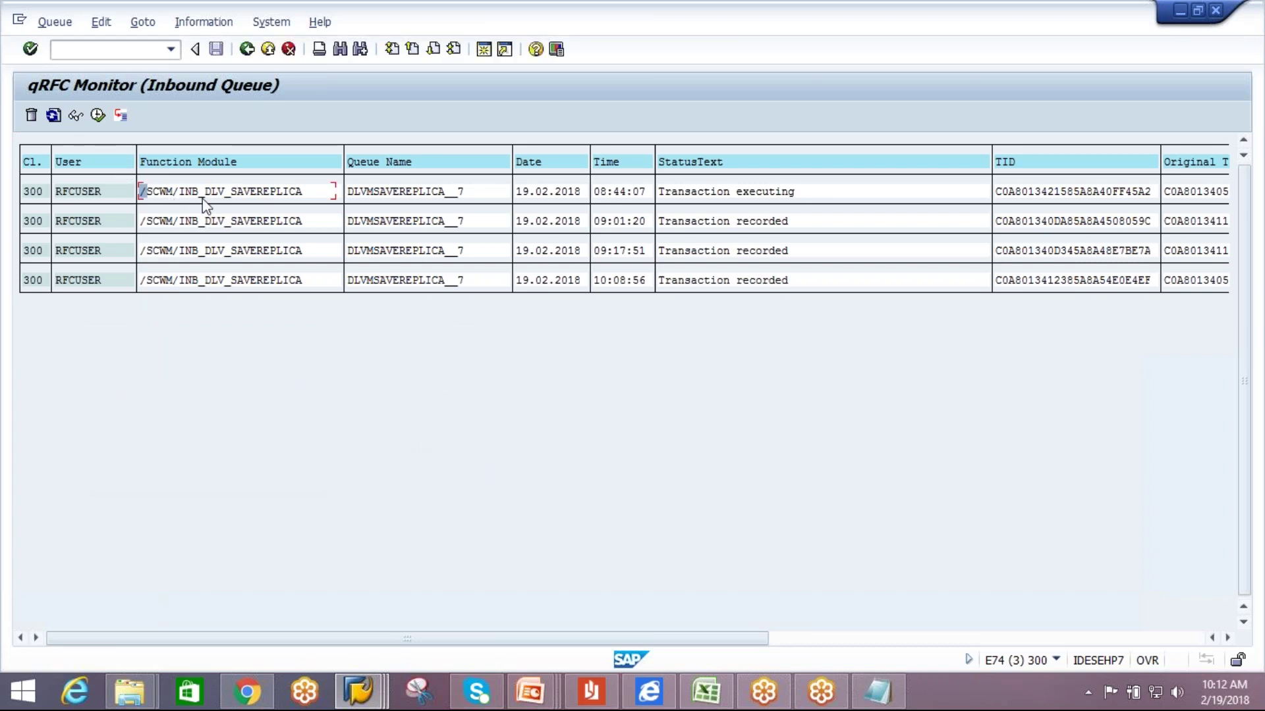
click(175, 191)
click(99, 116)
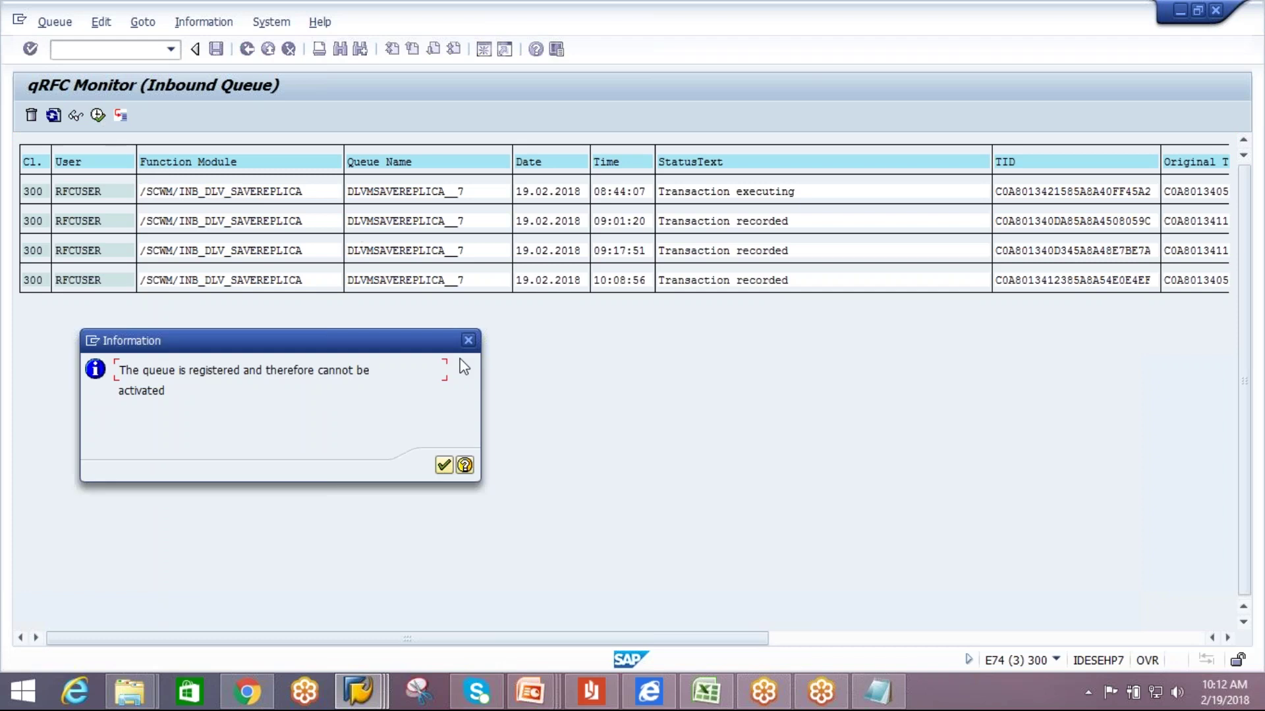
click(445, 461)
click(60, 120)
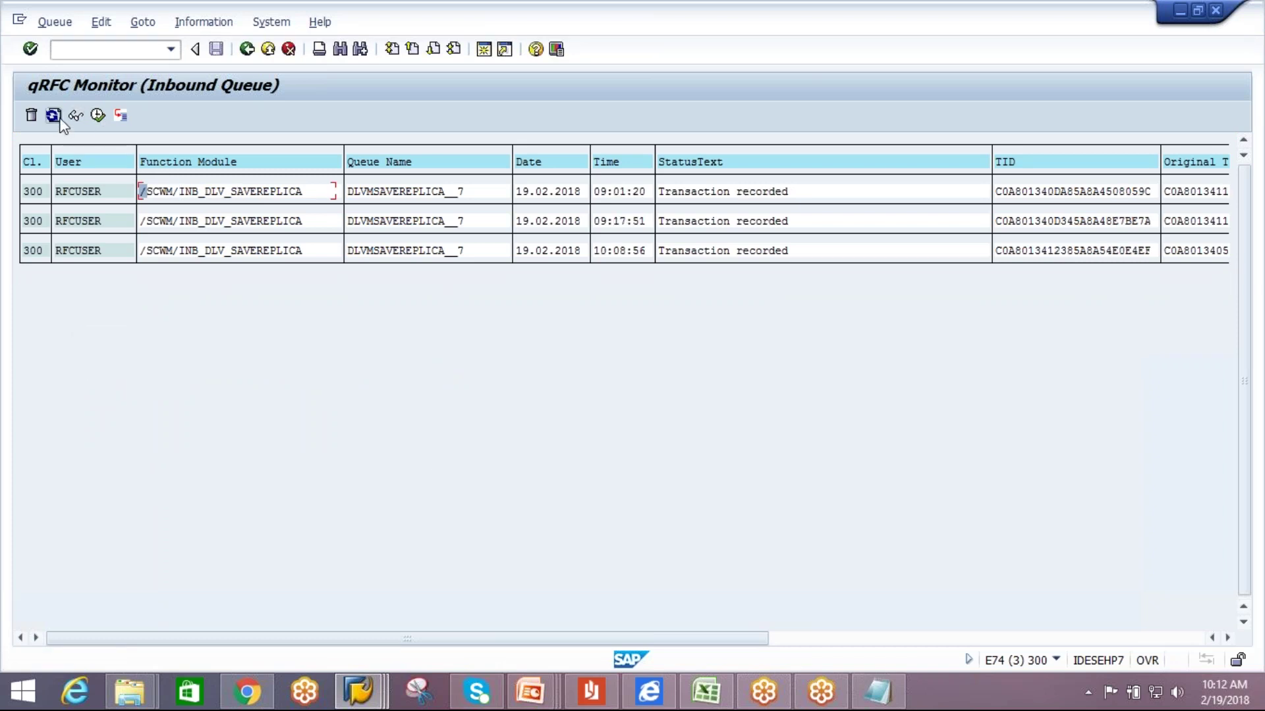
click(213, 191)
click(97, 115)
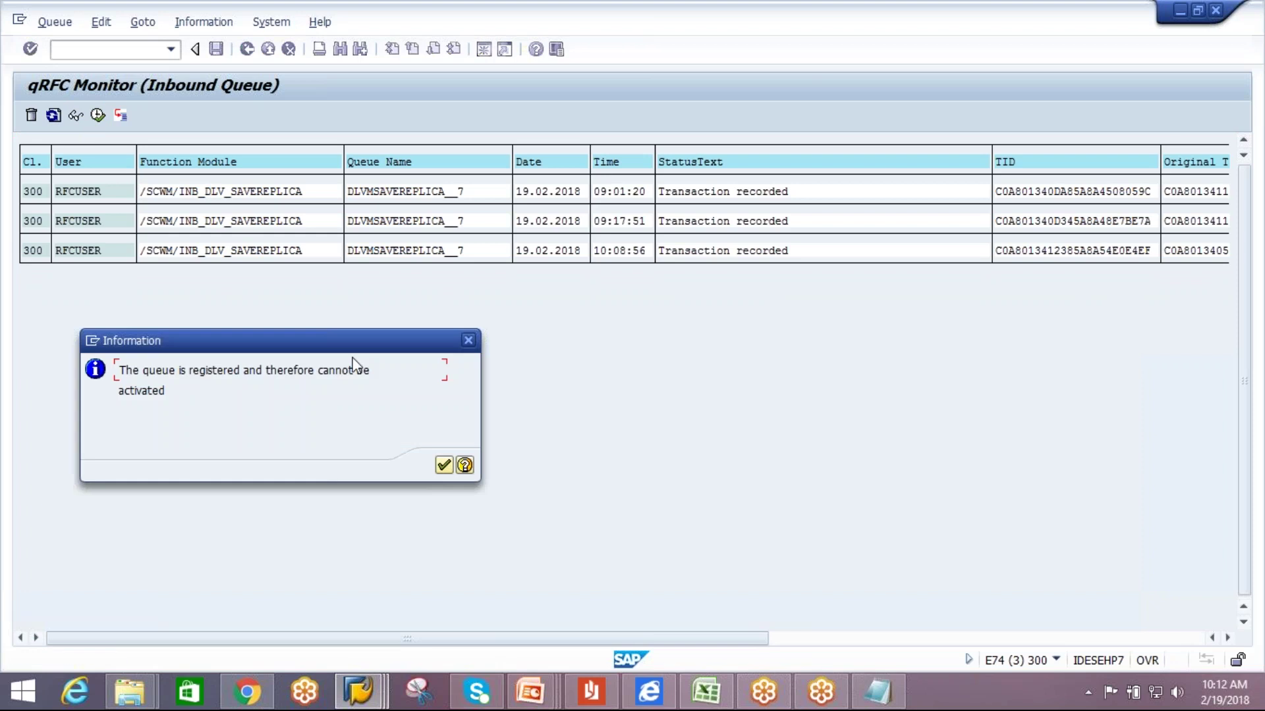
click(443, 464)
Activate the remaining queue entry and refresh until the inbound queue shows nothing selected
click(55, 117)
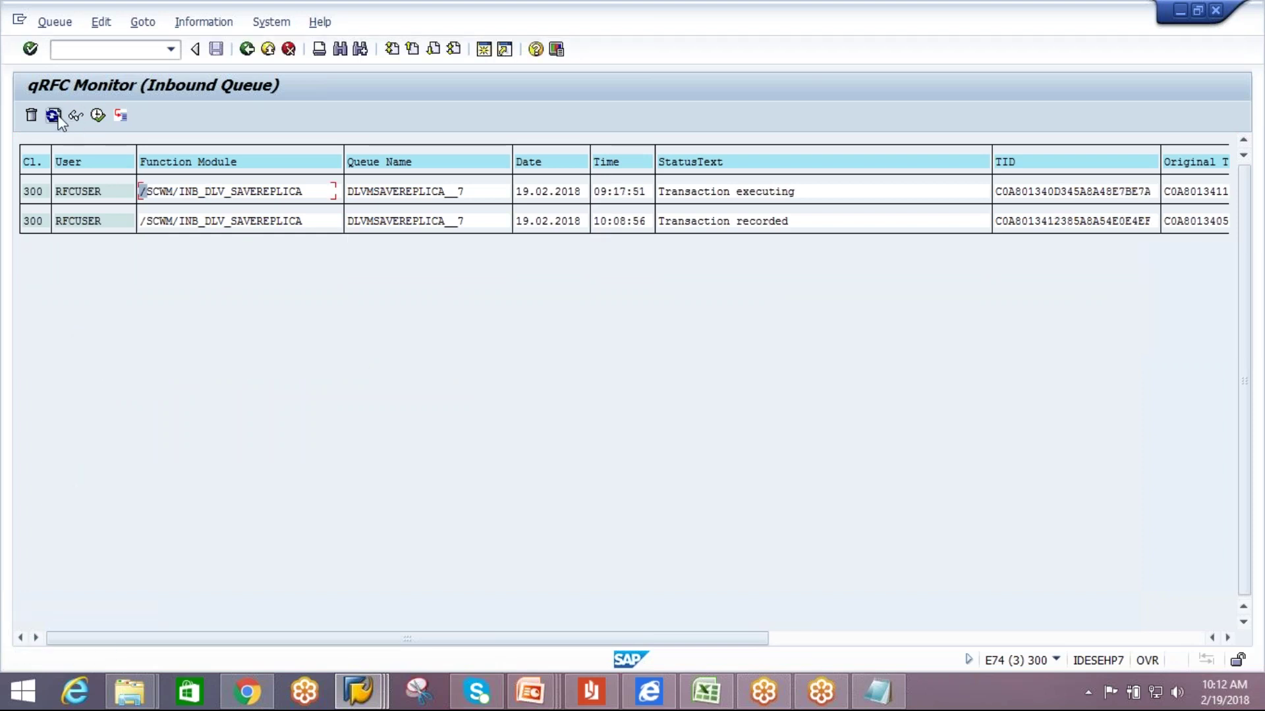
click(52, 118)
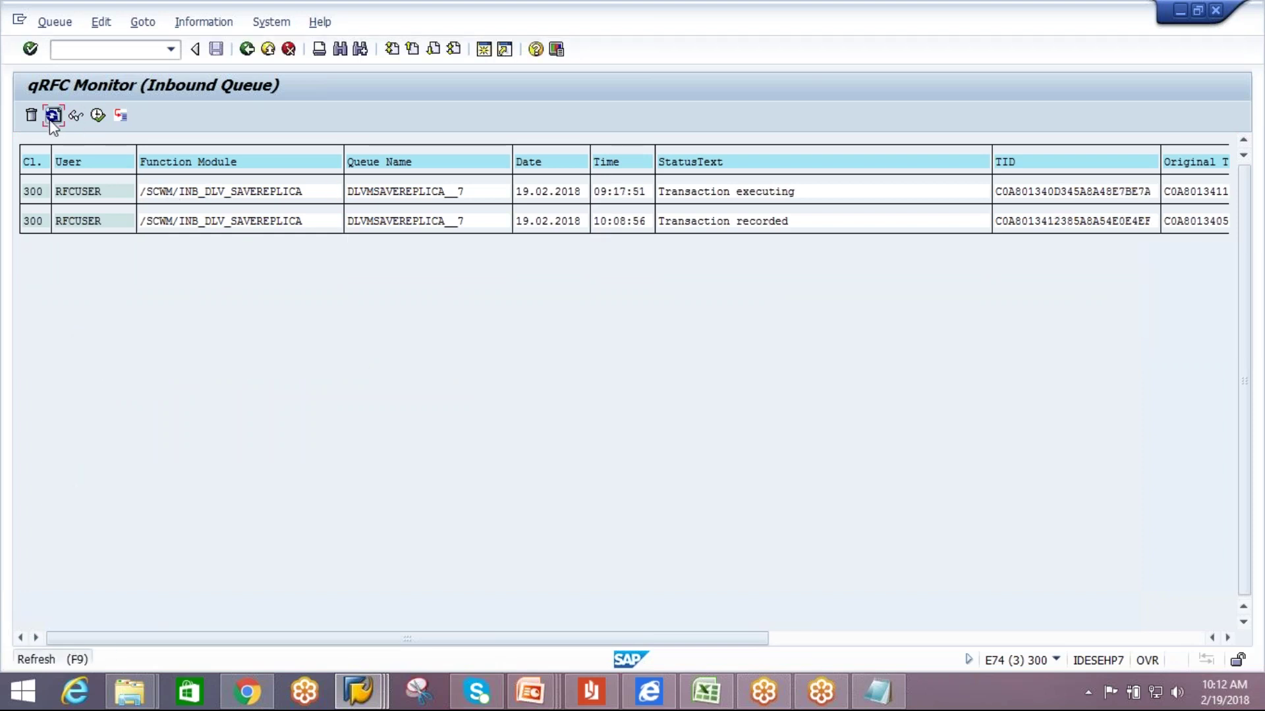
click(50, 121)
click(51, 120)
click(162, 192)
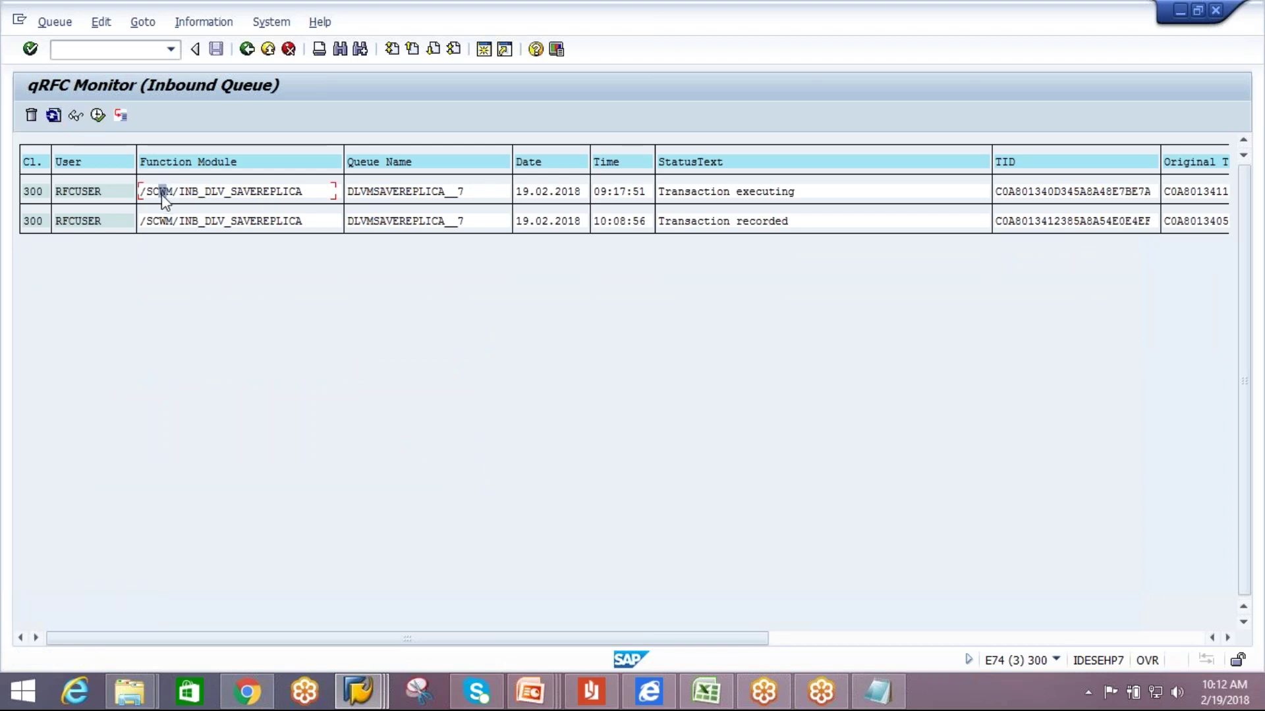
click(97, 116)
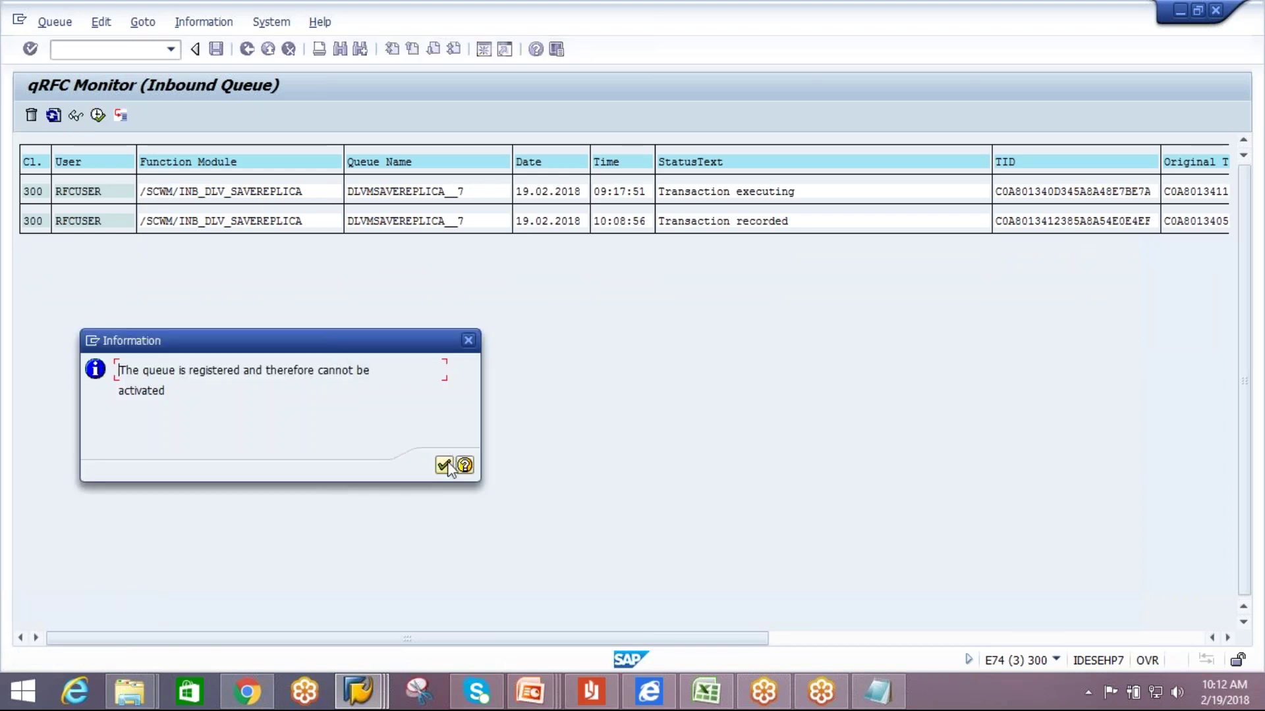
click(447, 464)
click(54, 116)
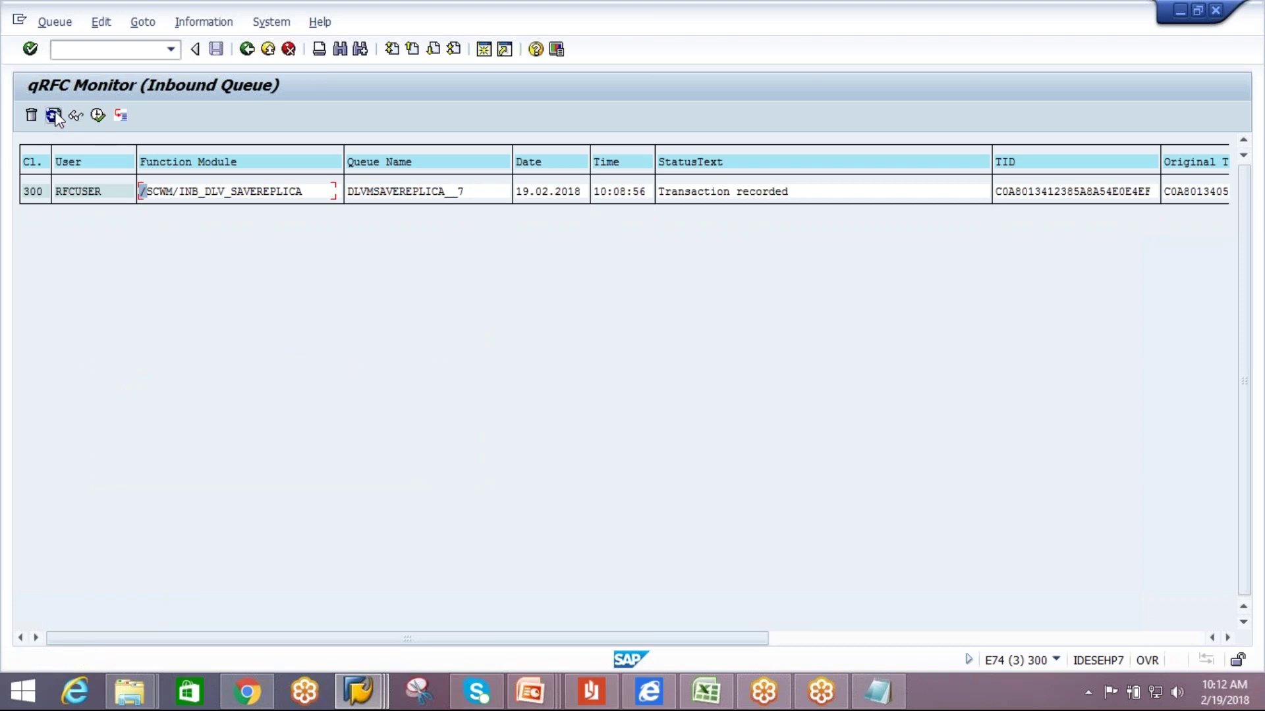
click(202, 192)
click(97, 117)
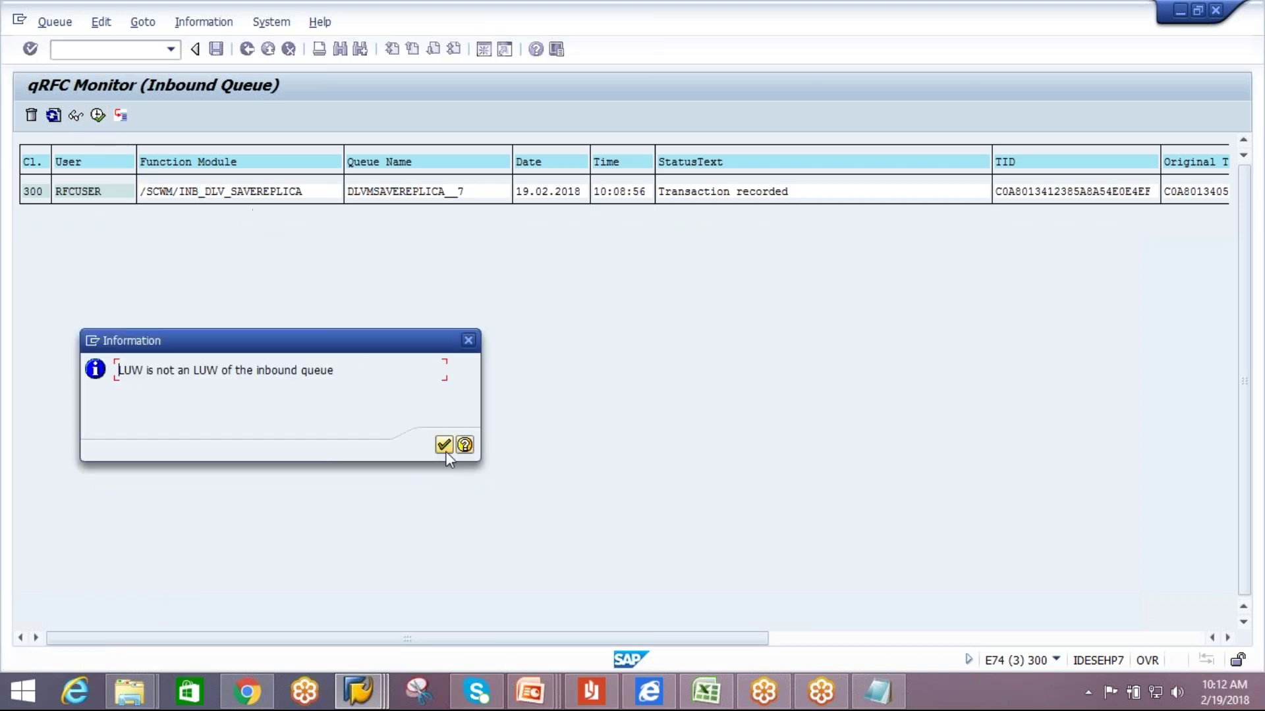
click(444, 445)
click(53, 115)
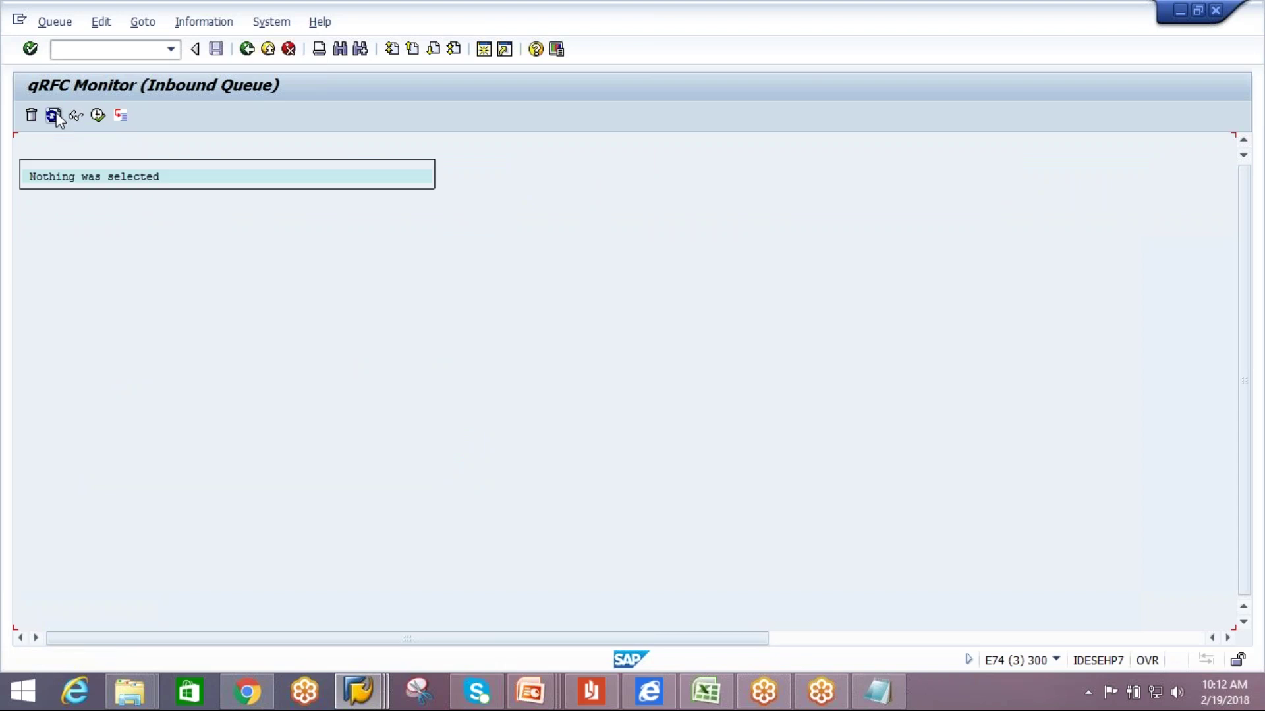
Return to the Easy Access menu and expand the Extended Warehouse Management folder
click(250, 56)
click(247, 50)
click(248, 50)
click(44, 249)
click(64, 282)
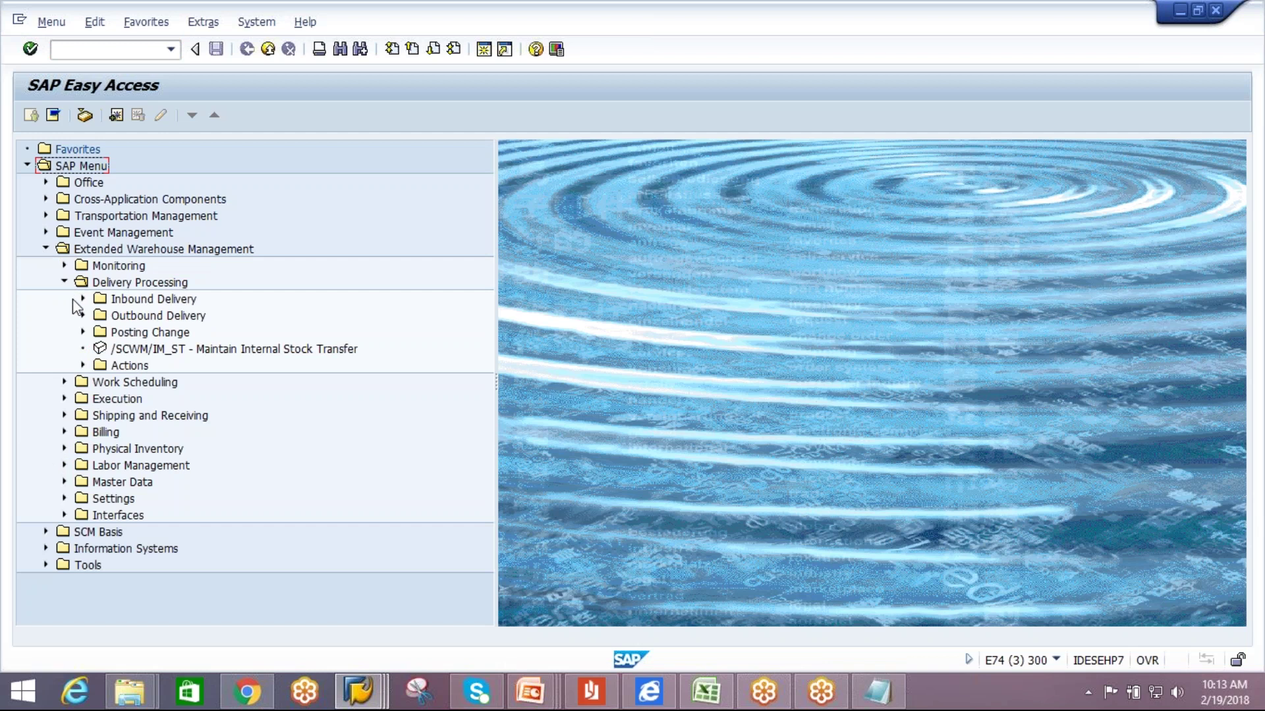
click(82, 299)
double_click(161, 319)
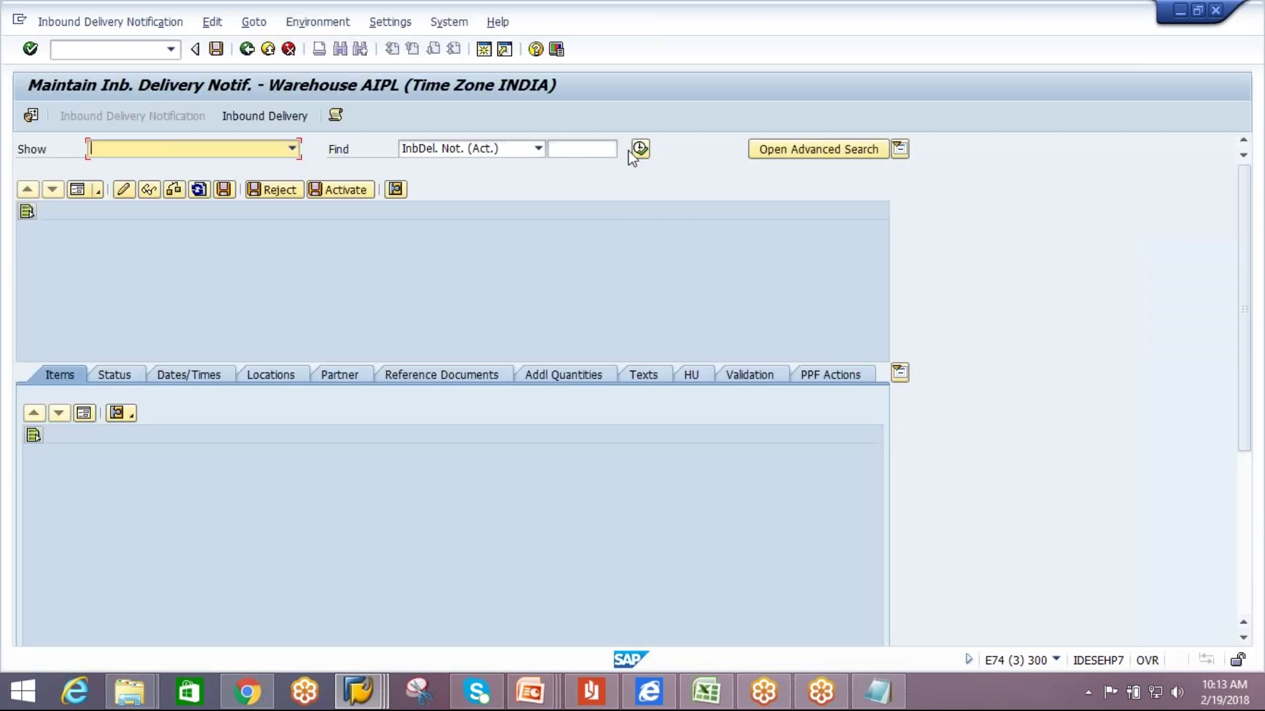
click(635, 150)
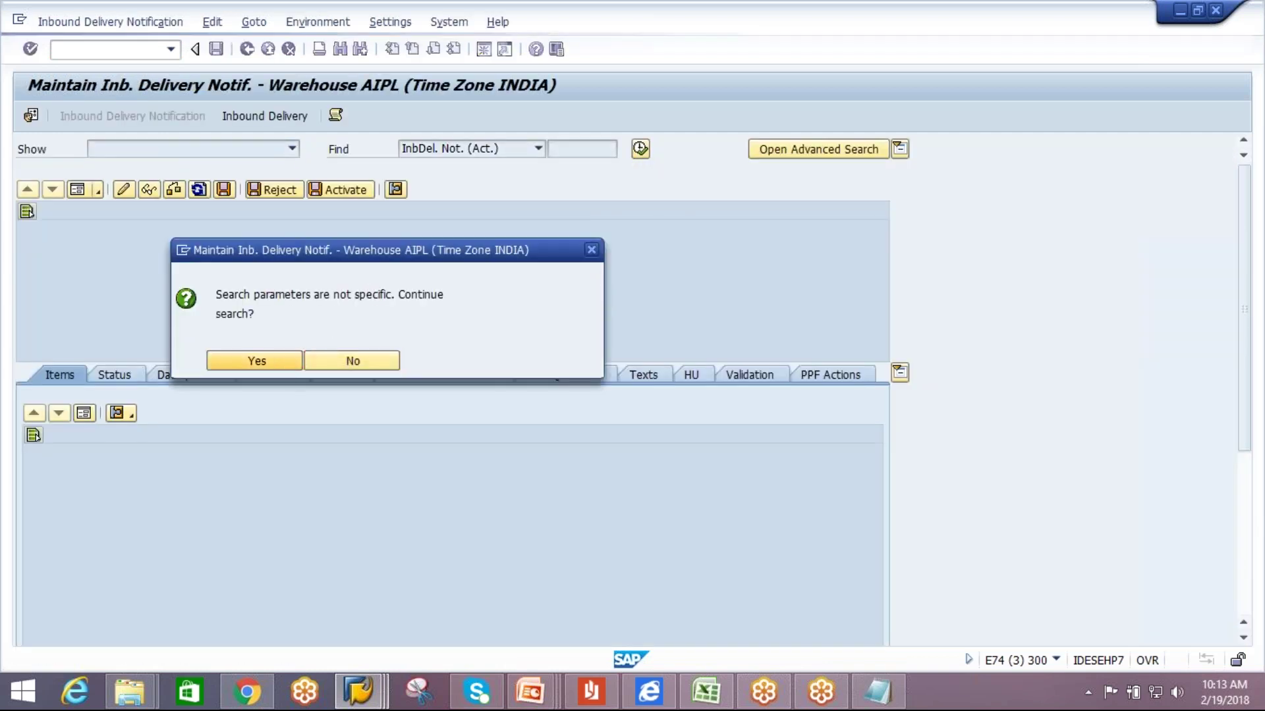
key(Return)
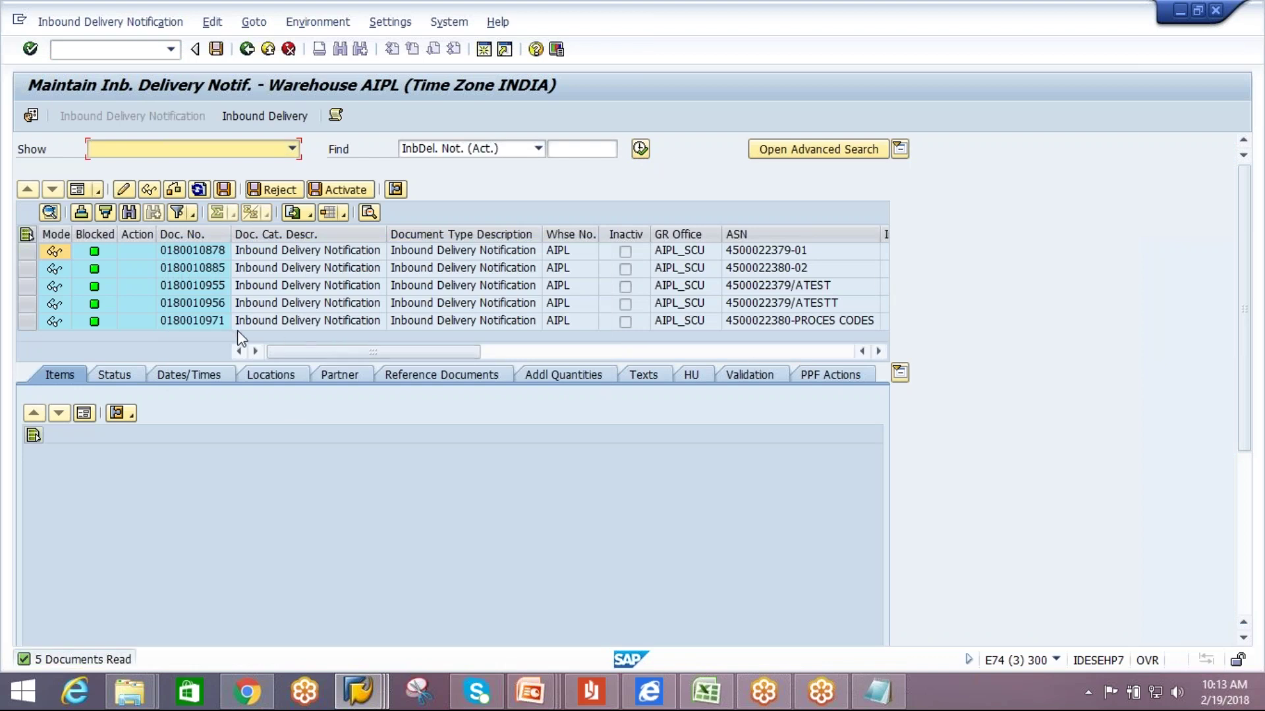
double_click(212, 321)
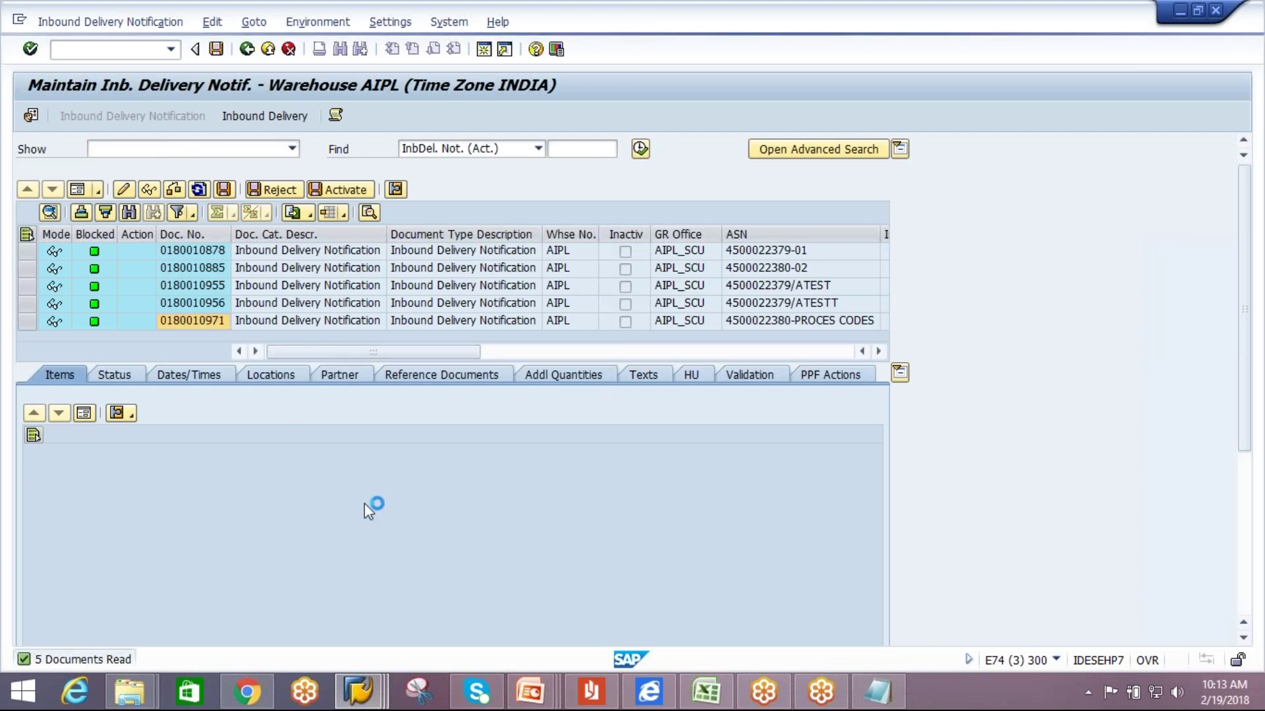
click(83, 413)
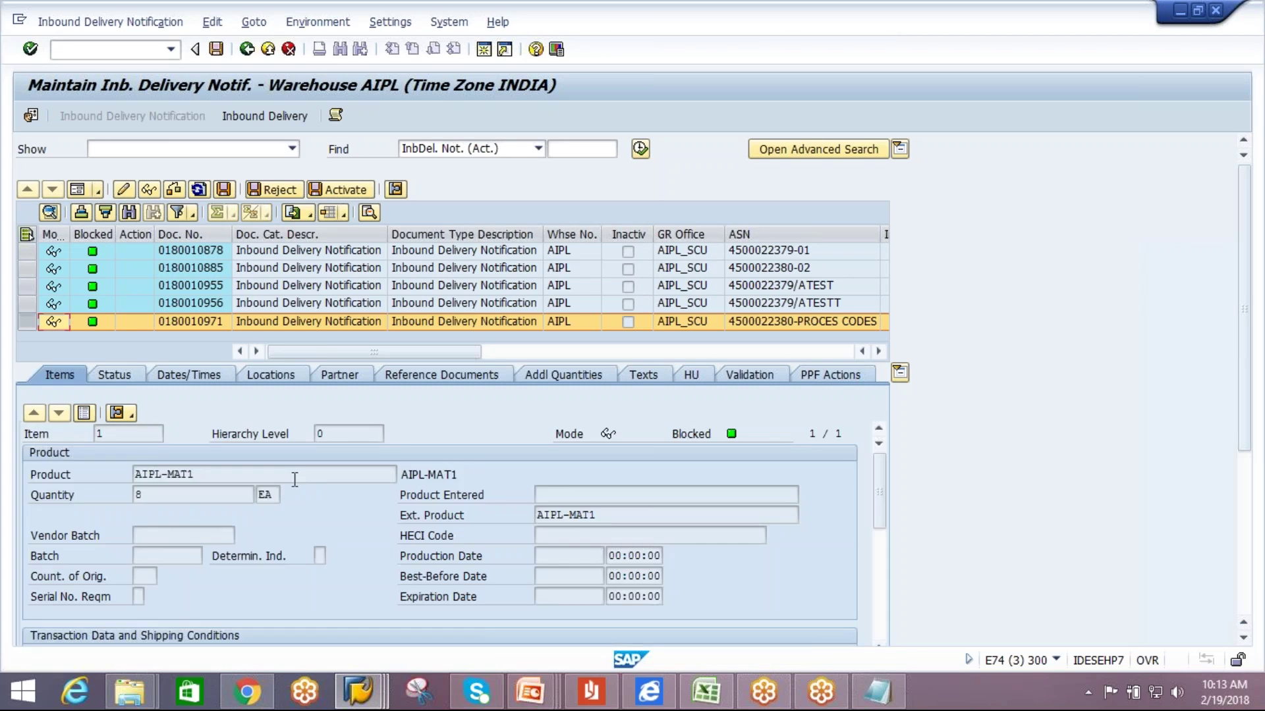
click(249, 115)
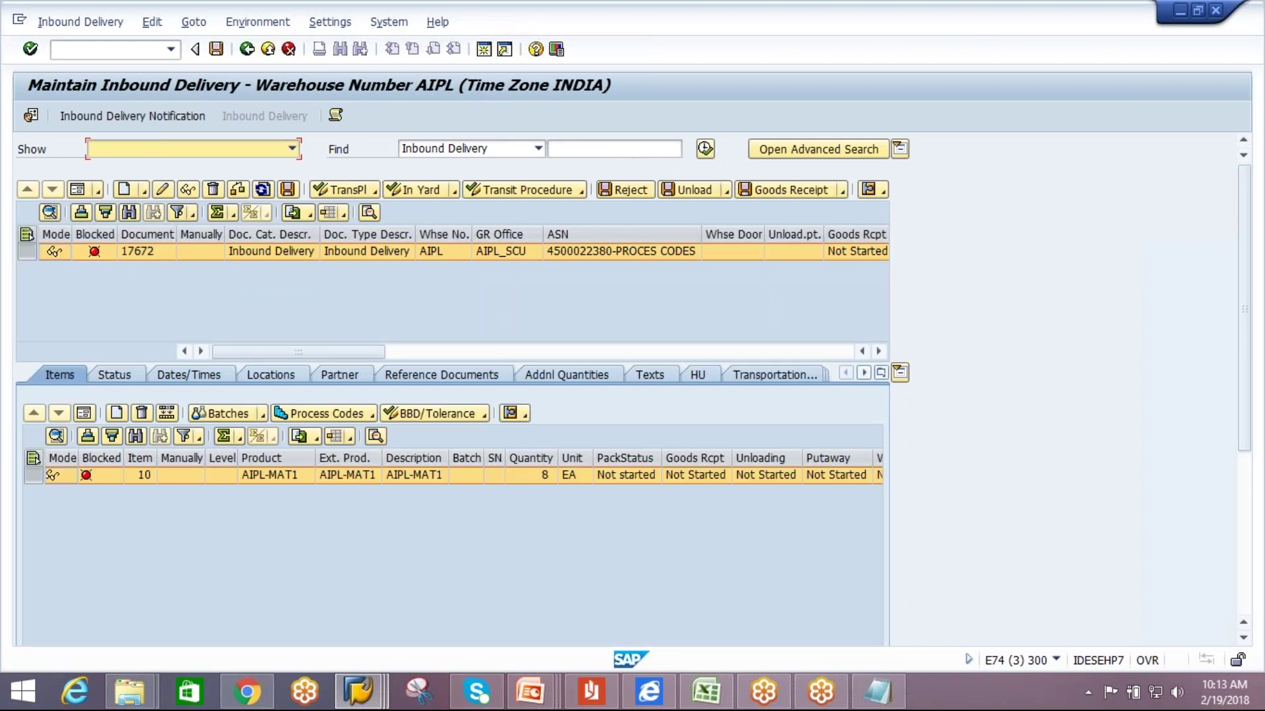
click(84, 413)
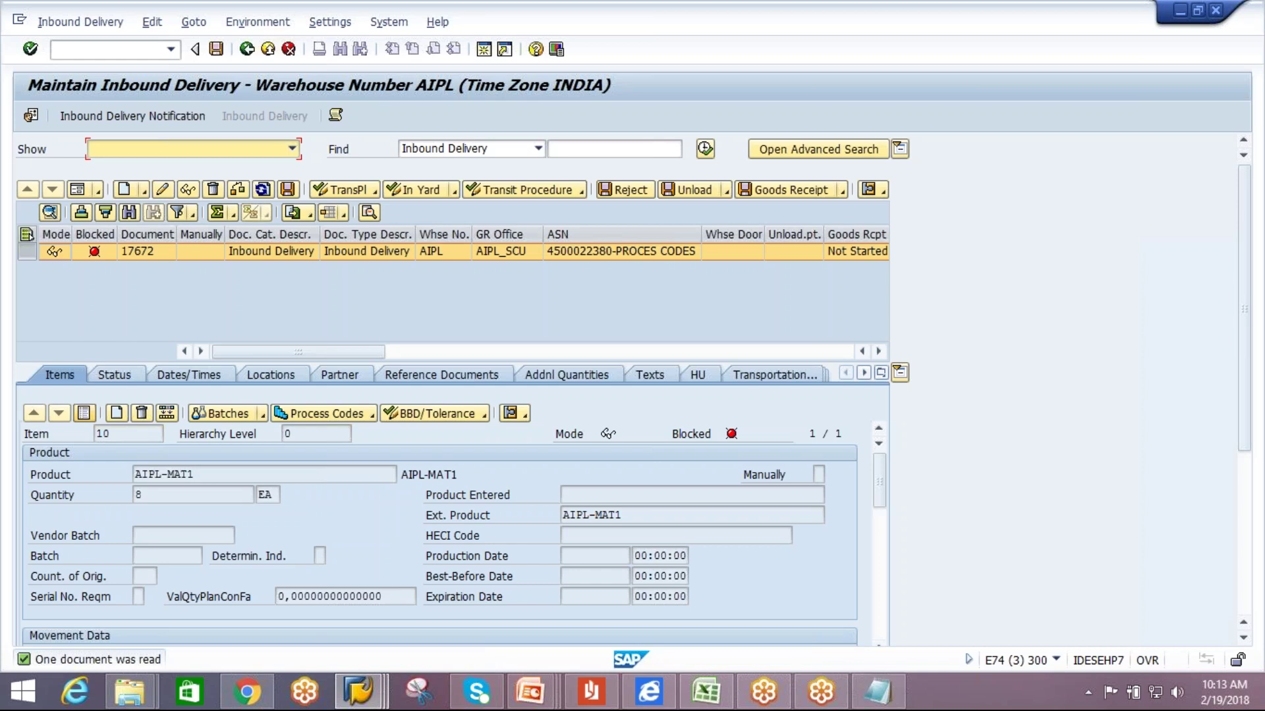
Apply process code I001 with quantity adjustment -3 to delivery 17672's item
click(372, 416)
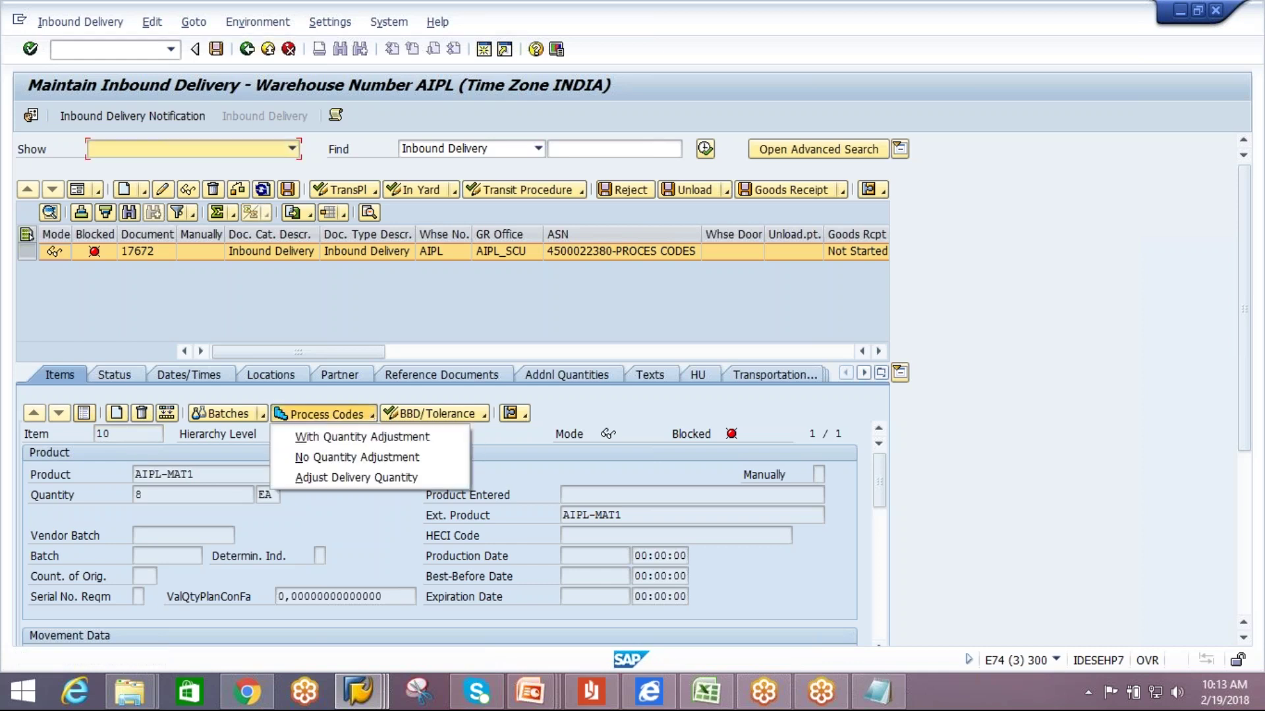
click(376, 438)
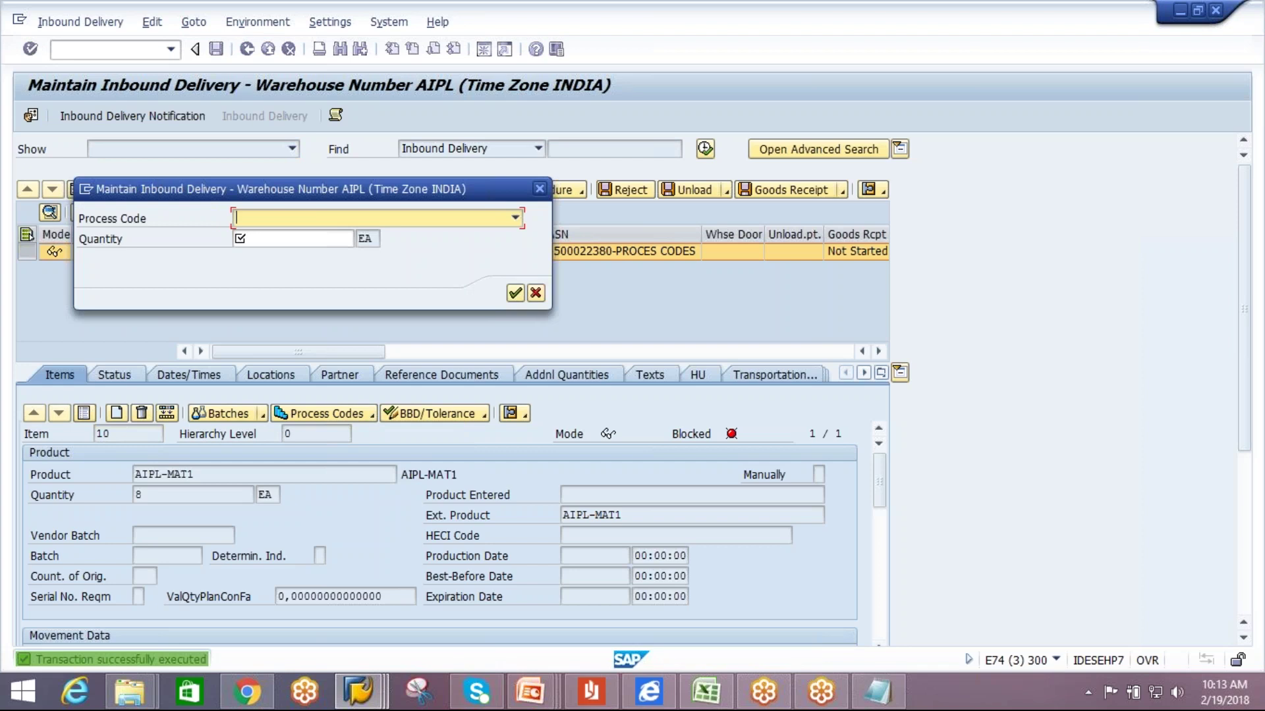
click(515, 220)
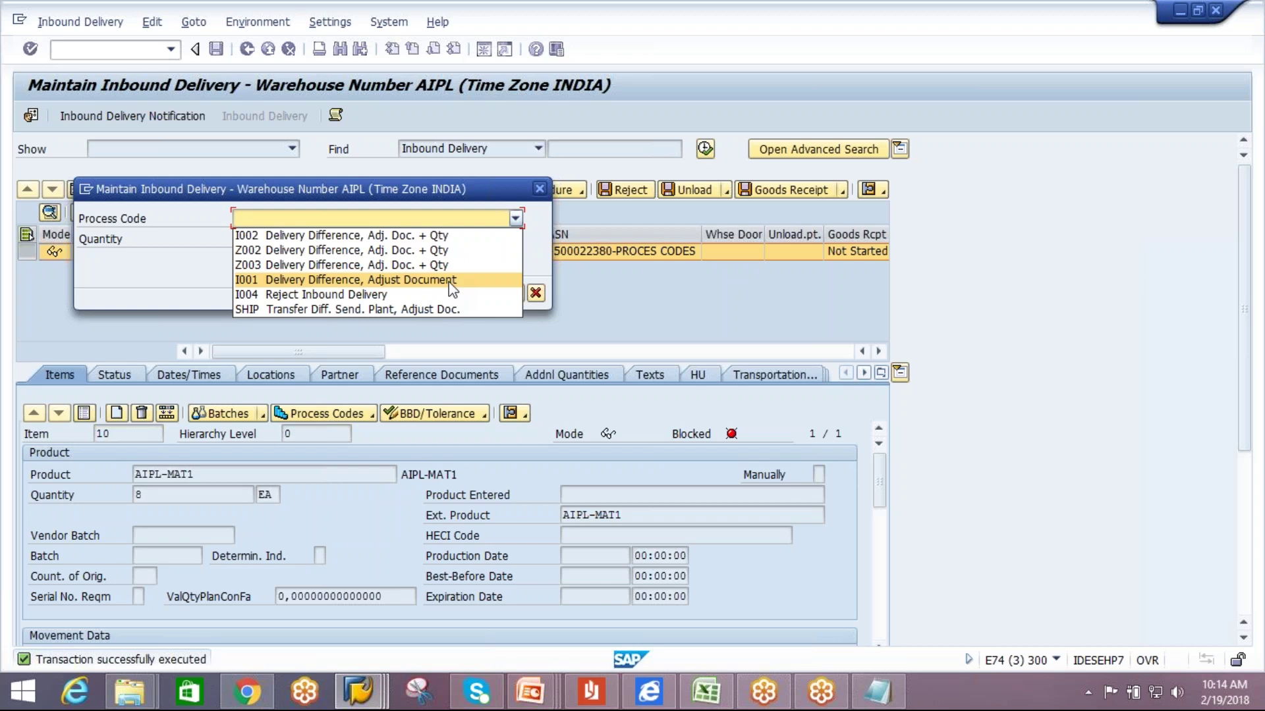
click(451, 282)
click(340, 242)
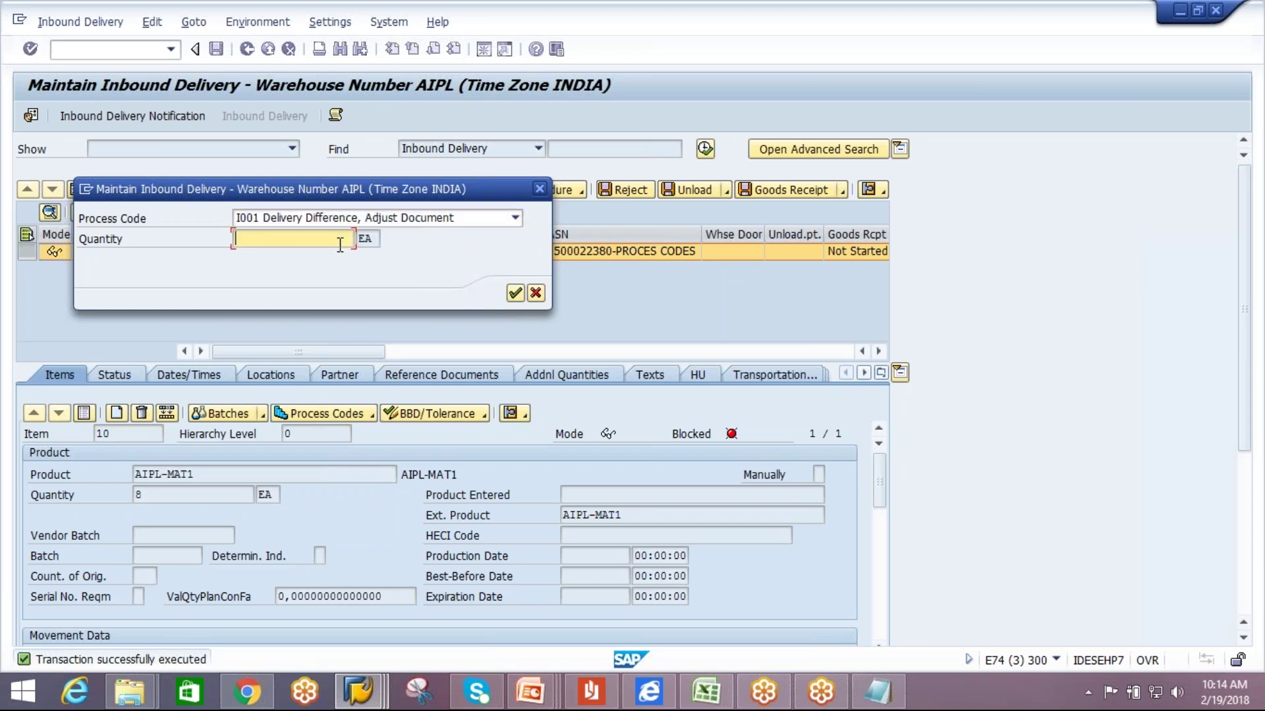
text(-3)
click(516, 293)
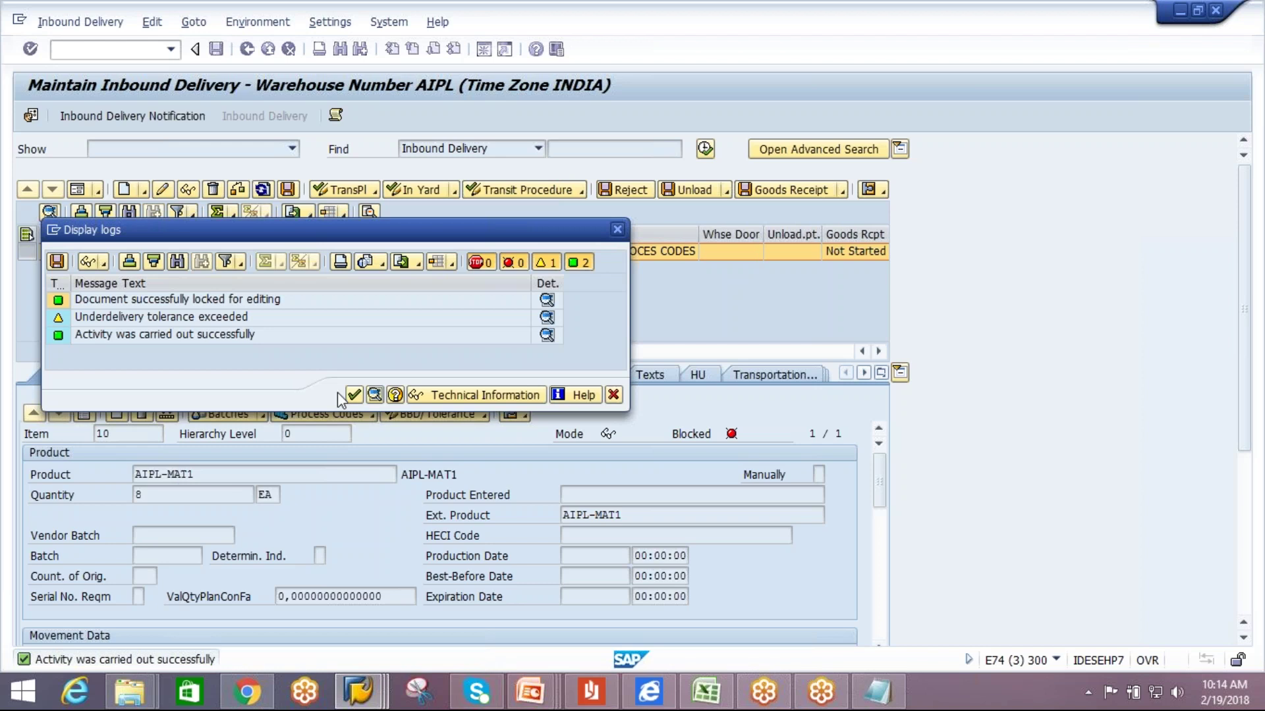
click(353, 395)
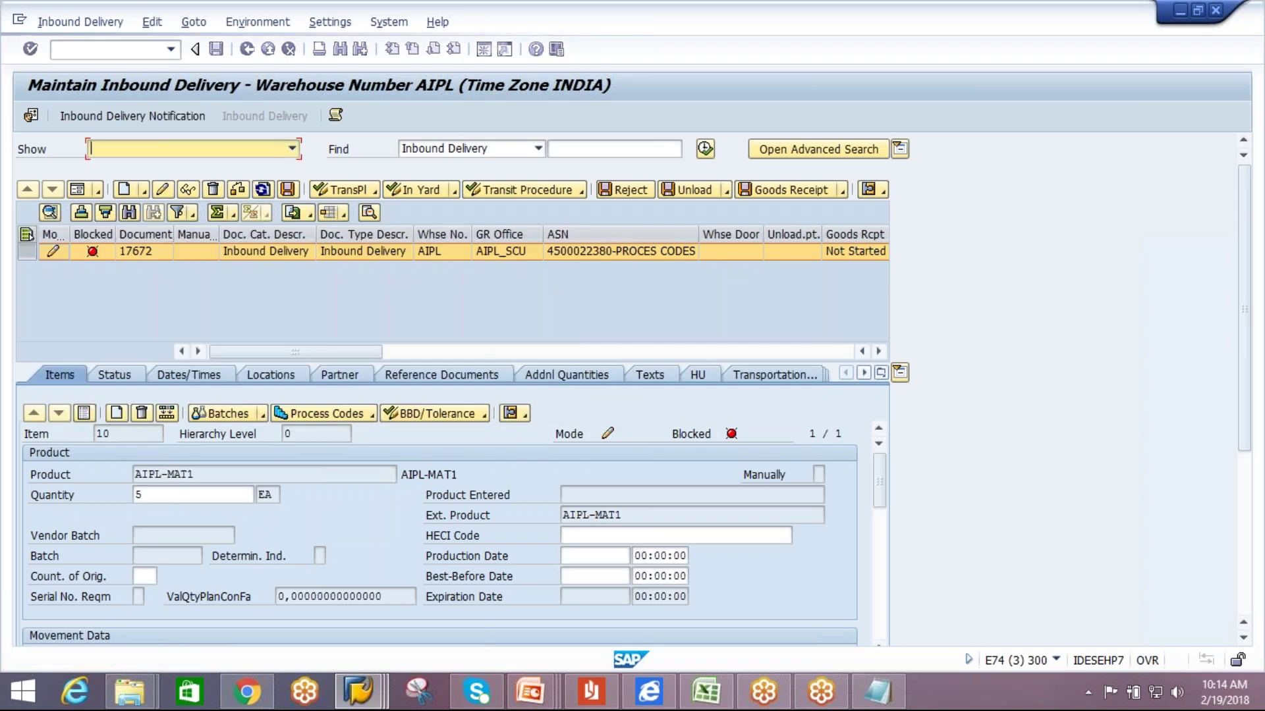
click(286, 191)
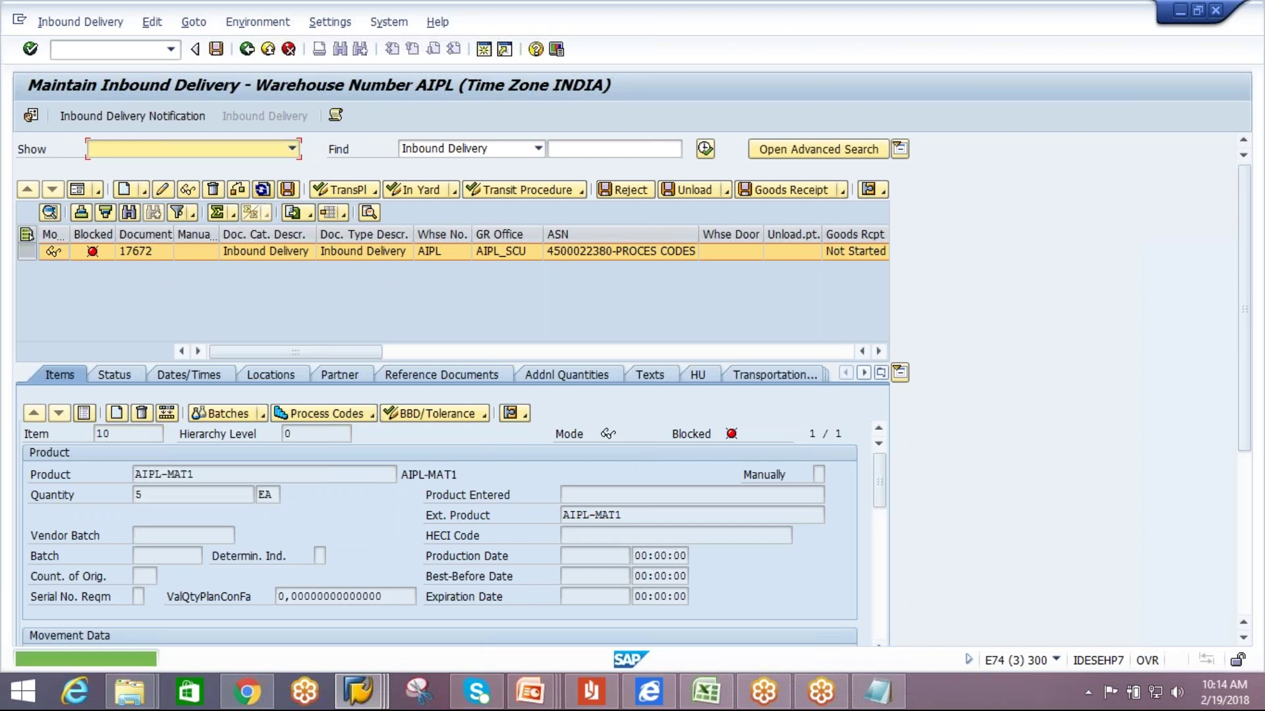
click(187, 121)
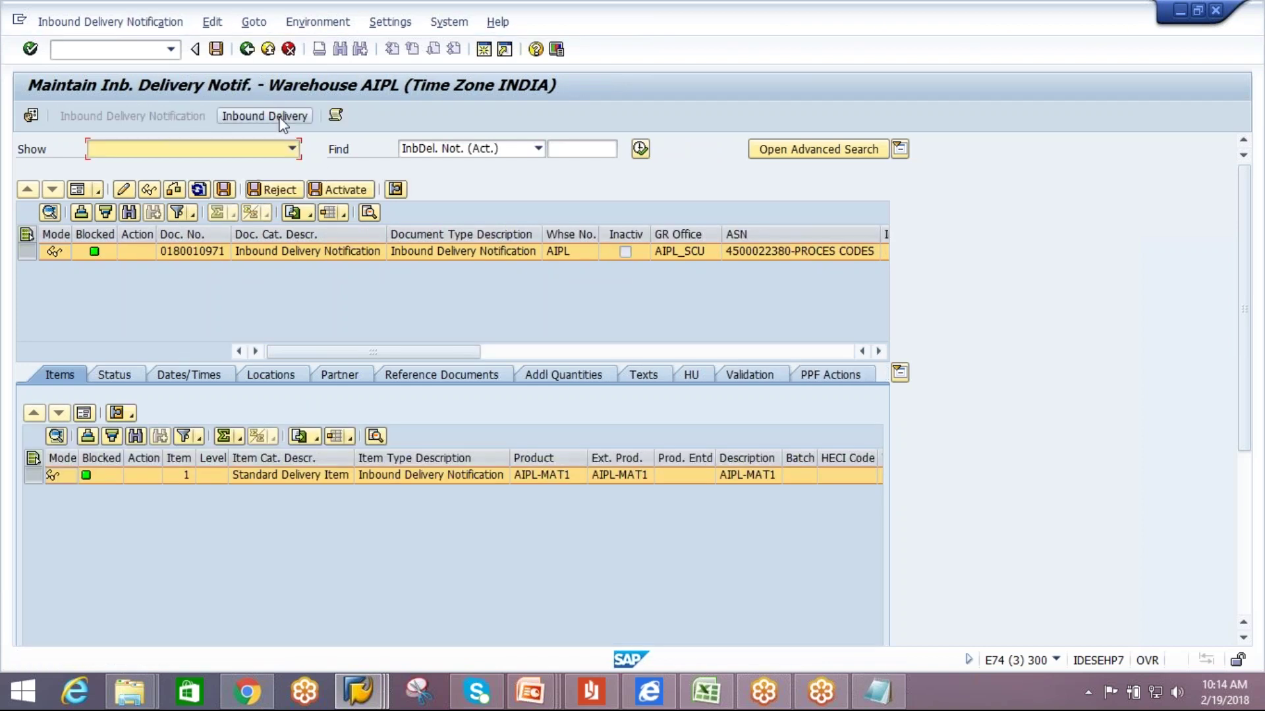
Check that delivery 17672's item shows 5 EA, then switch to the SAP ERP session
click(279, 118)
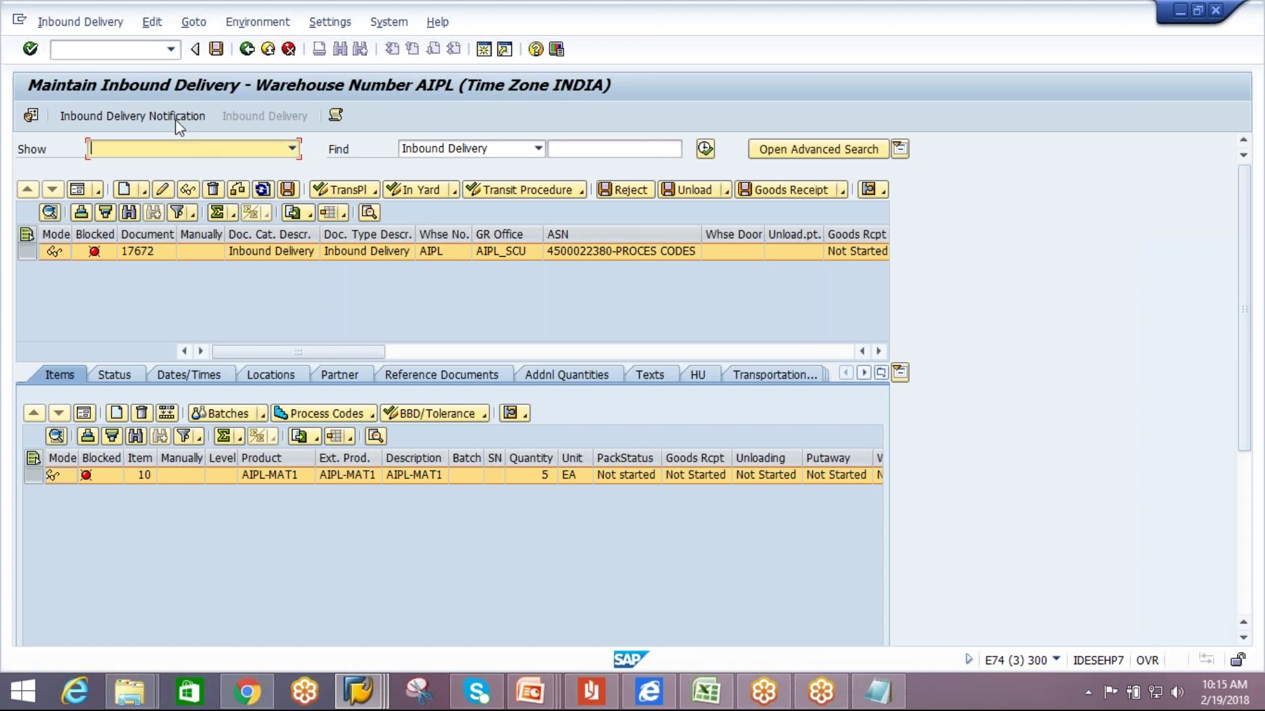
click(156, 248)
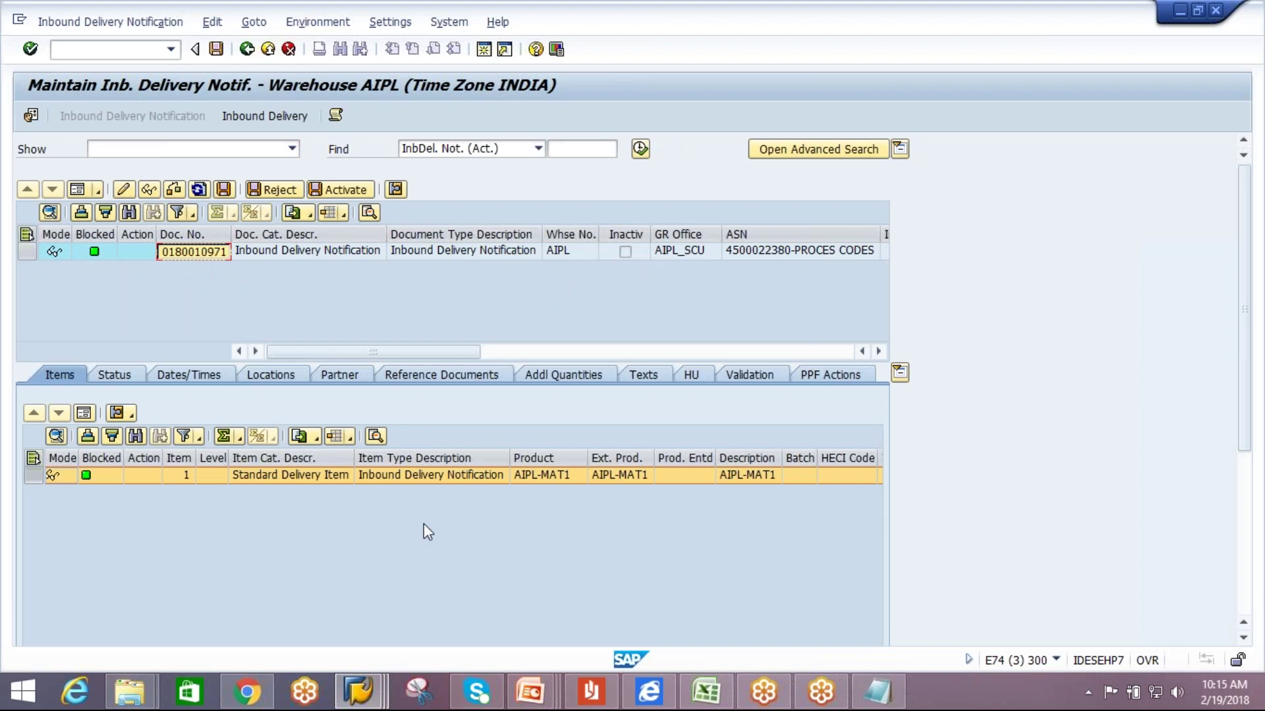
mouse_move(359, 690)
click(444, 626)
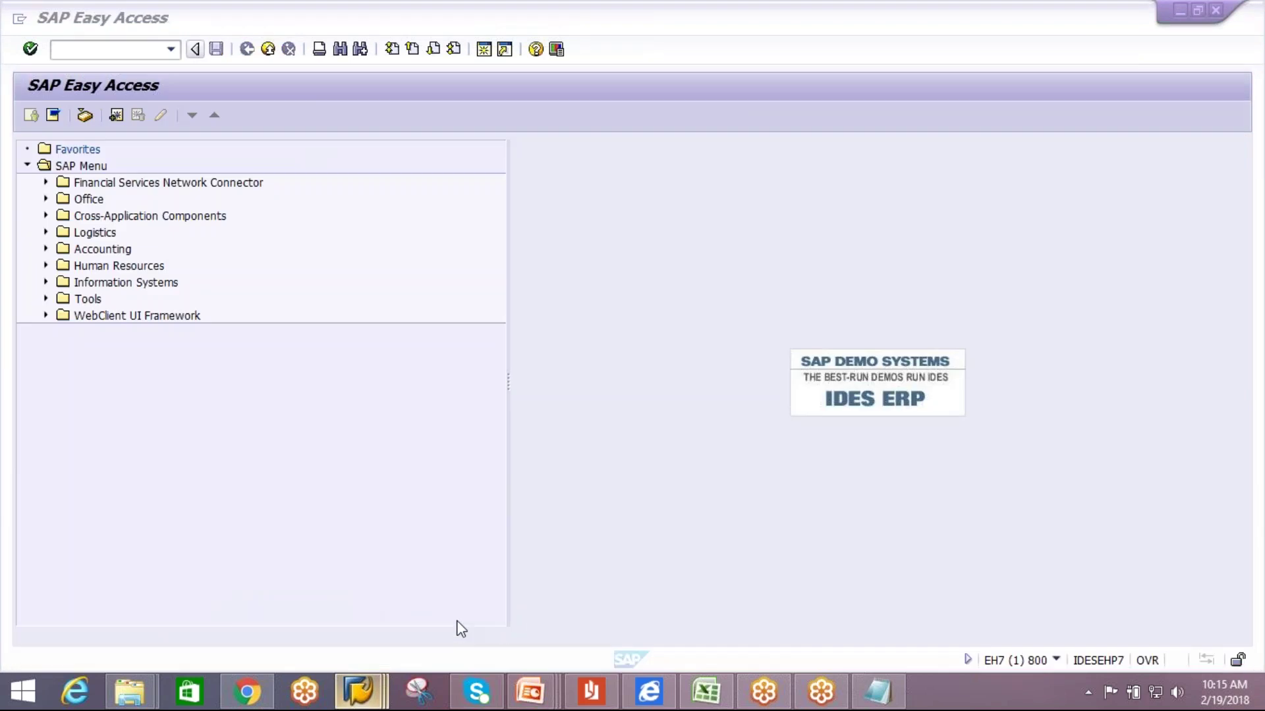
Display ERP delivery 180010971 in VL33N and check item 1 still shows AIPL-MAT1 at 8 EA
text(vl)
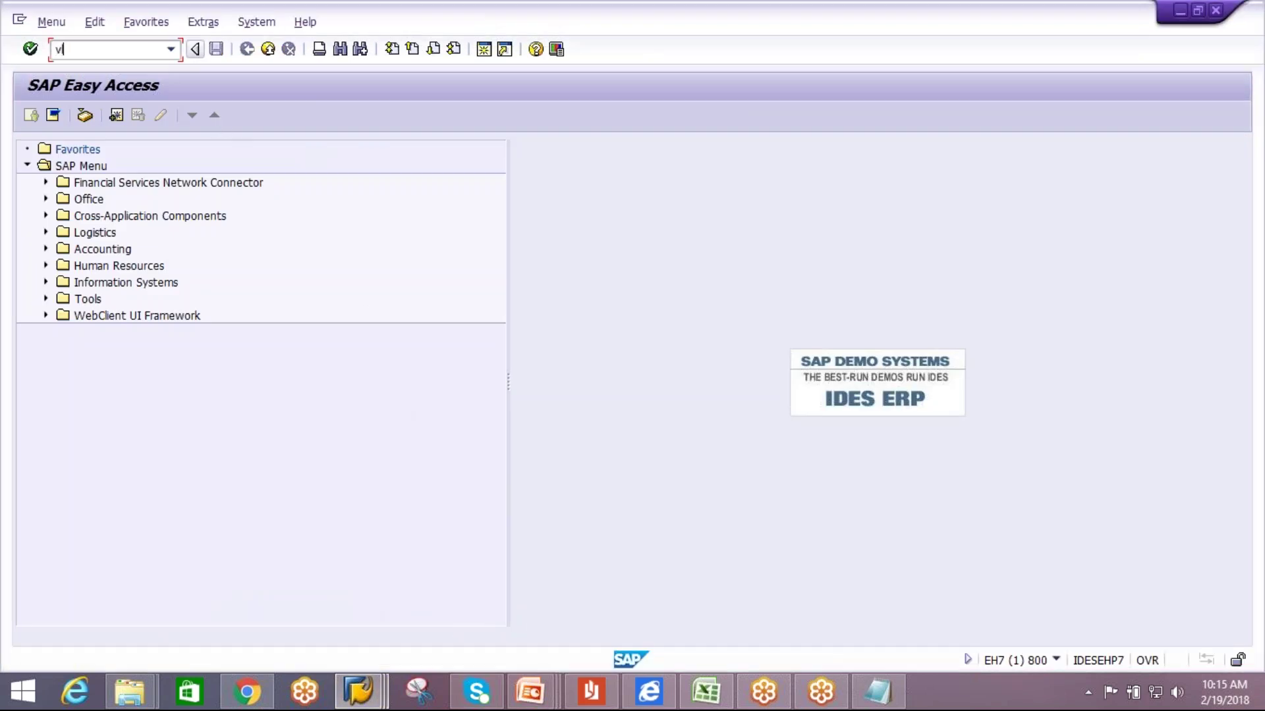
text(33n)
key(Return)
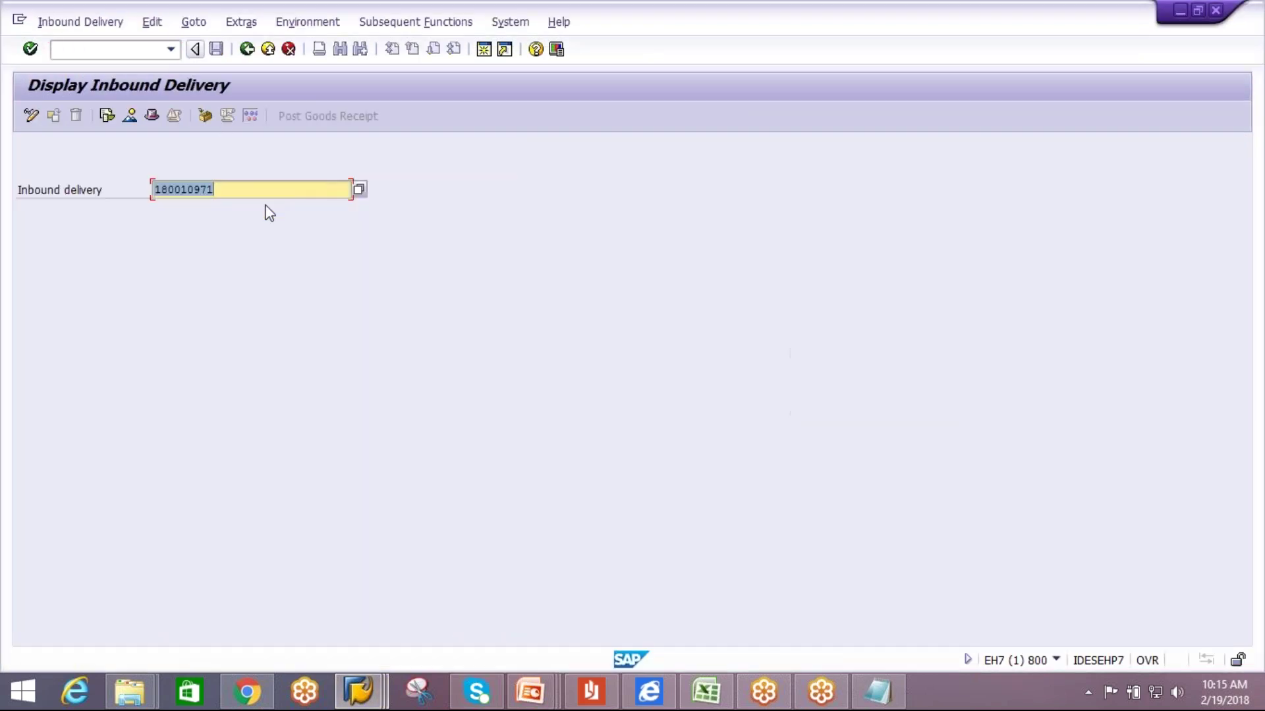
key(Return)
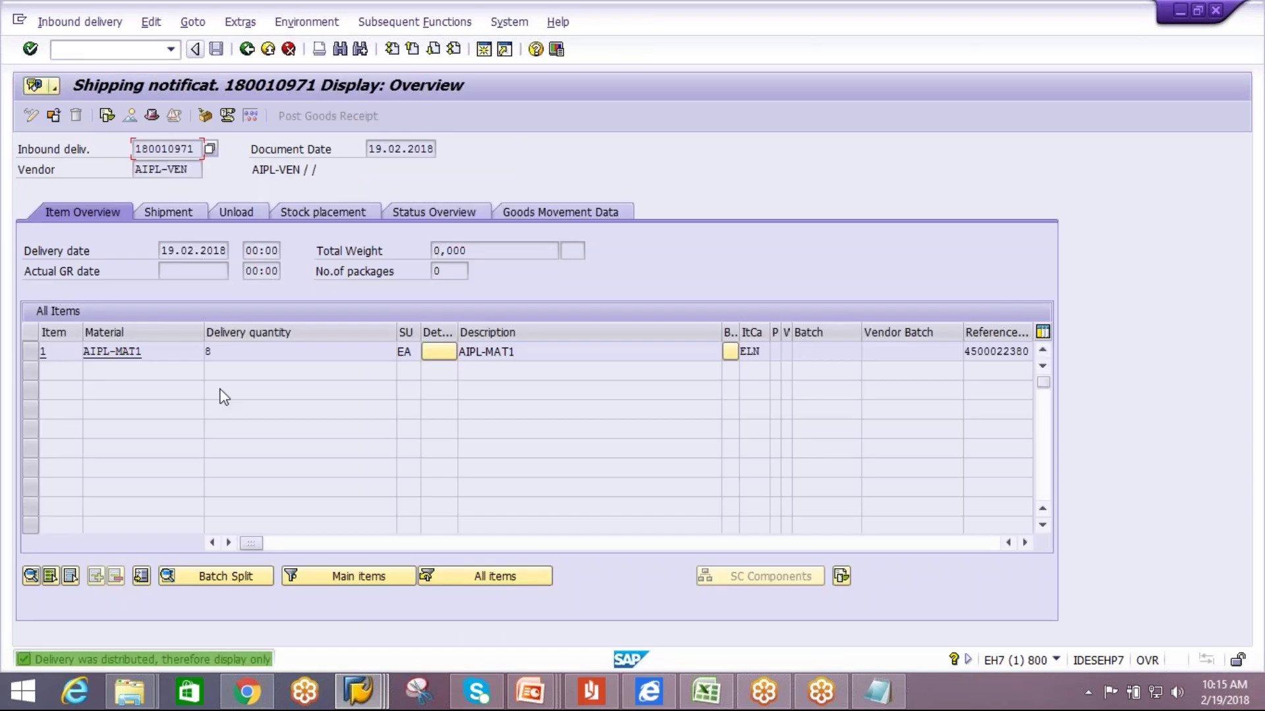
click(276, 349)
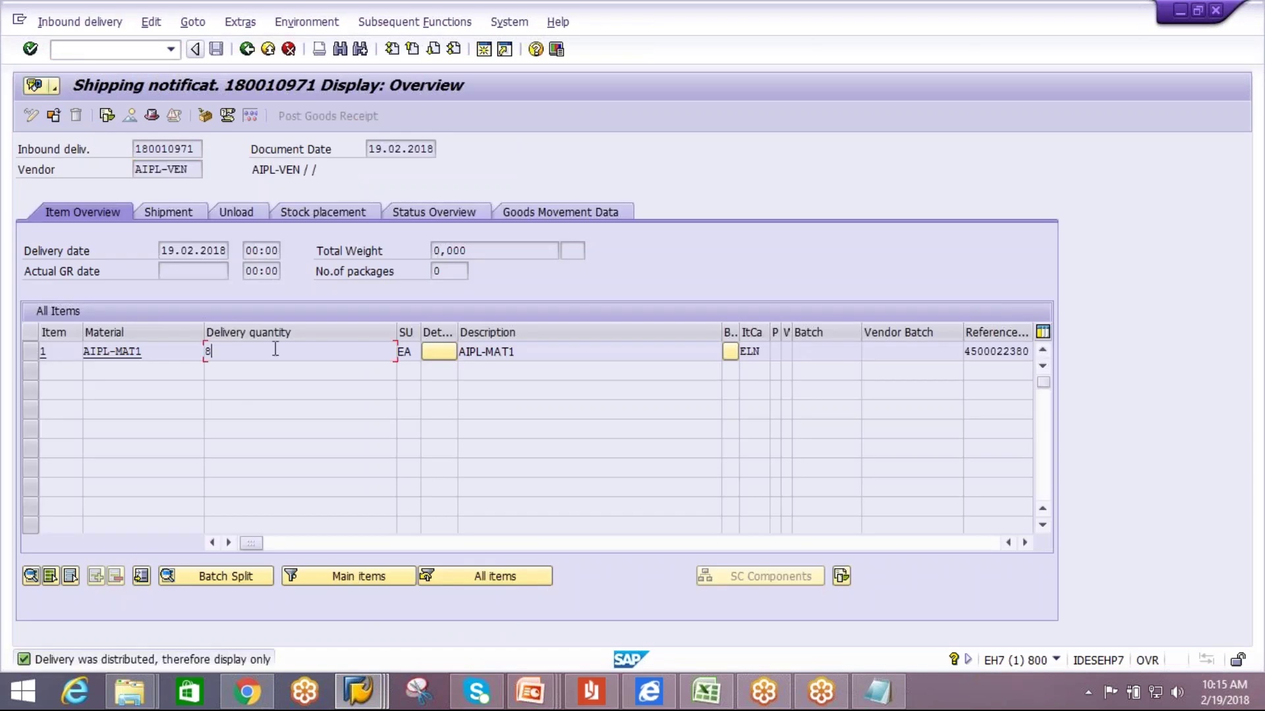
click(361, 690)
click(881, 631)
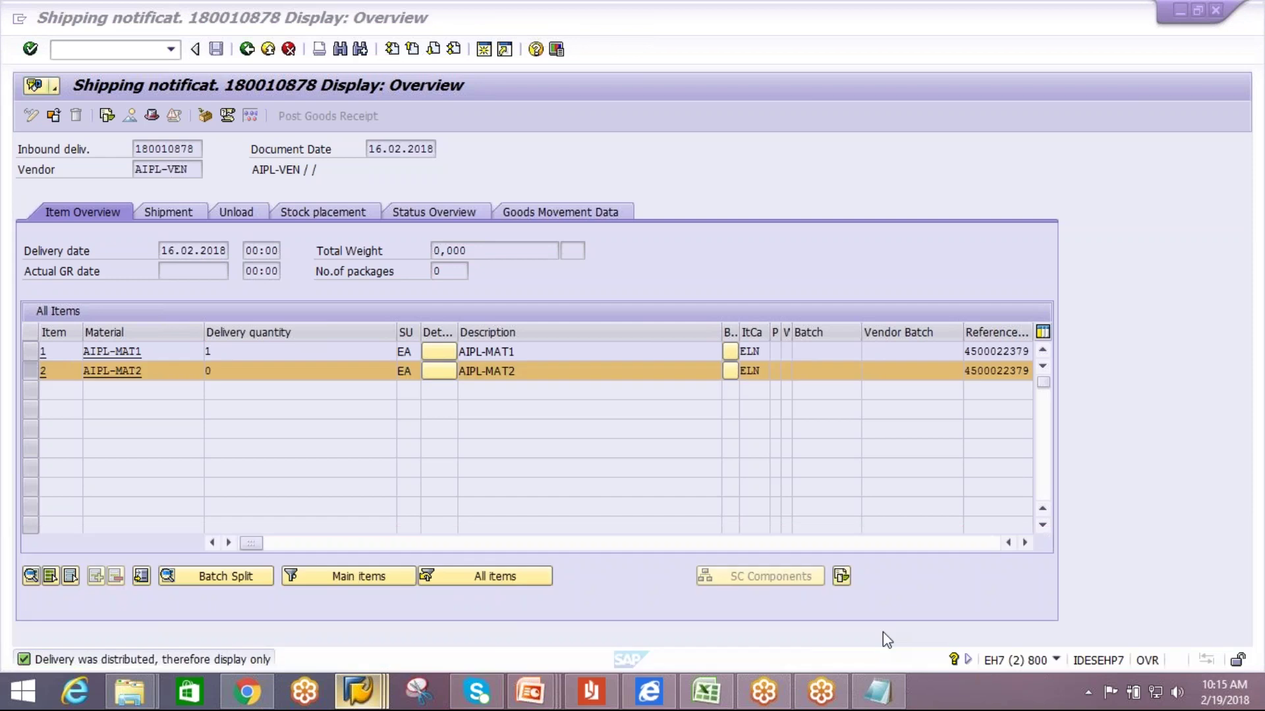
click(361, 690)
click(988, 600)
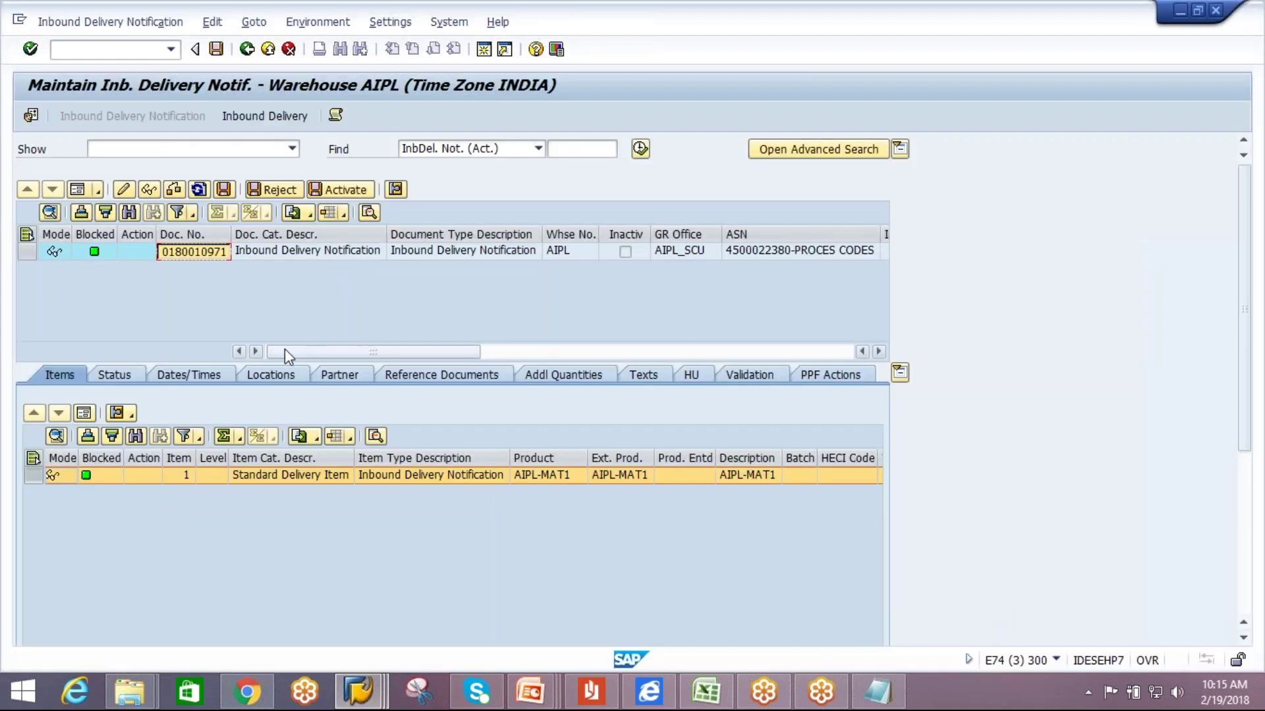
Show inbound delivery 17672, and in a new session confirm SMQ2 has no inbound queue entries
click(246, 50)
click(270, 116)
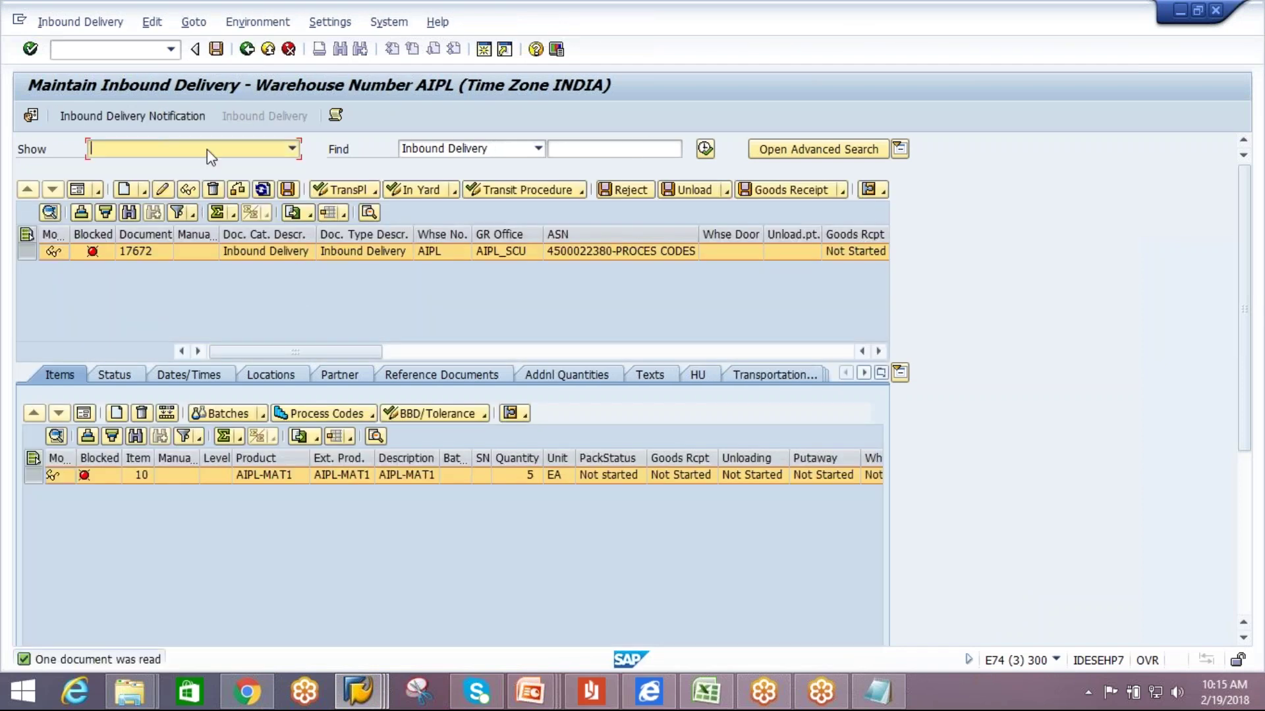
click(484, 50)
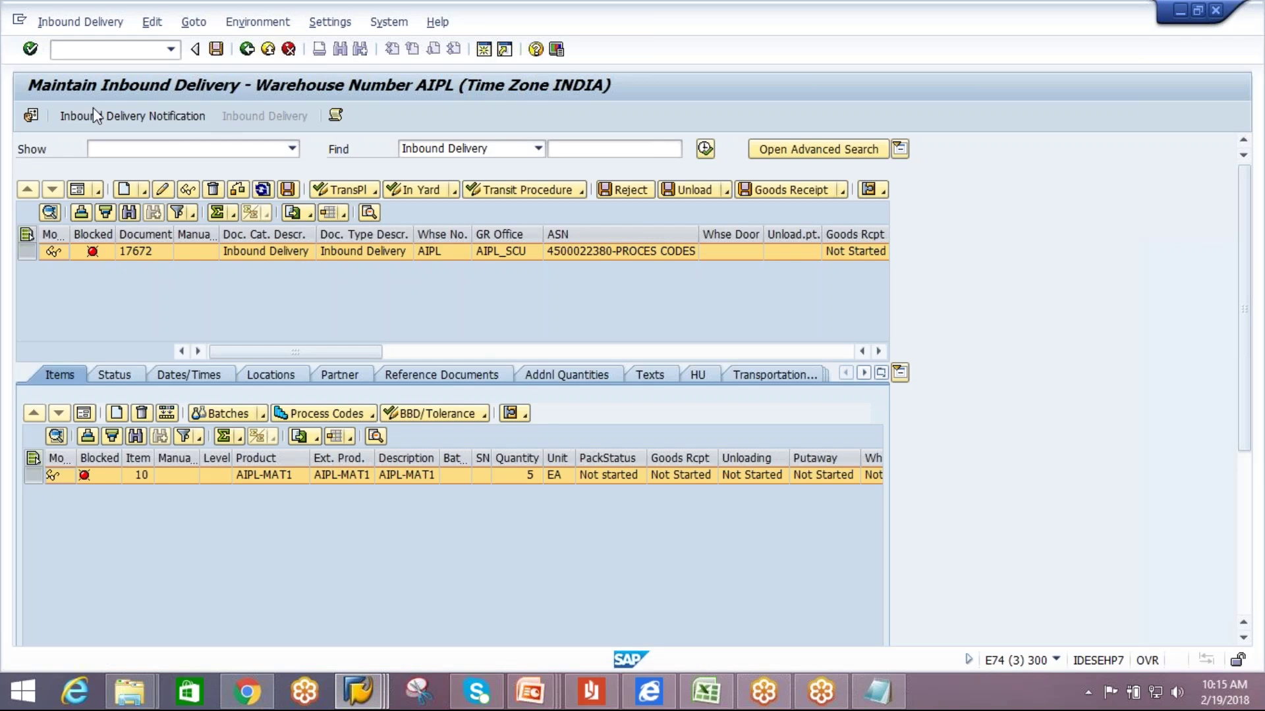
text(smq2)
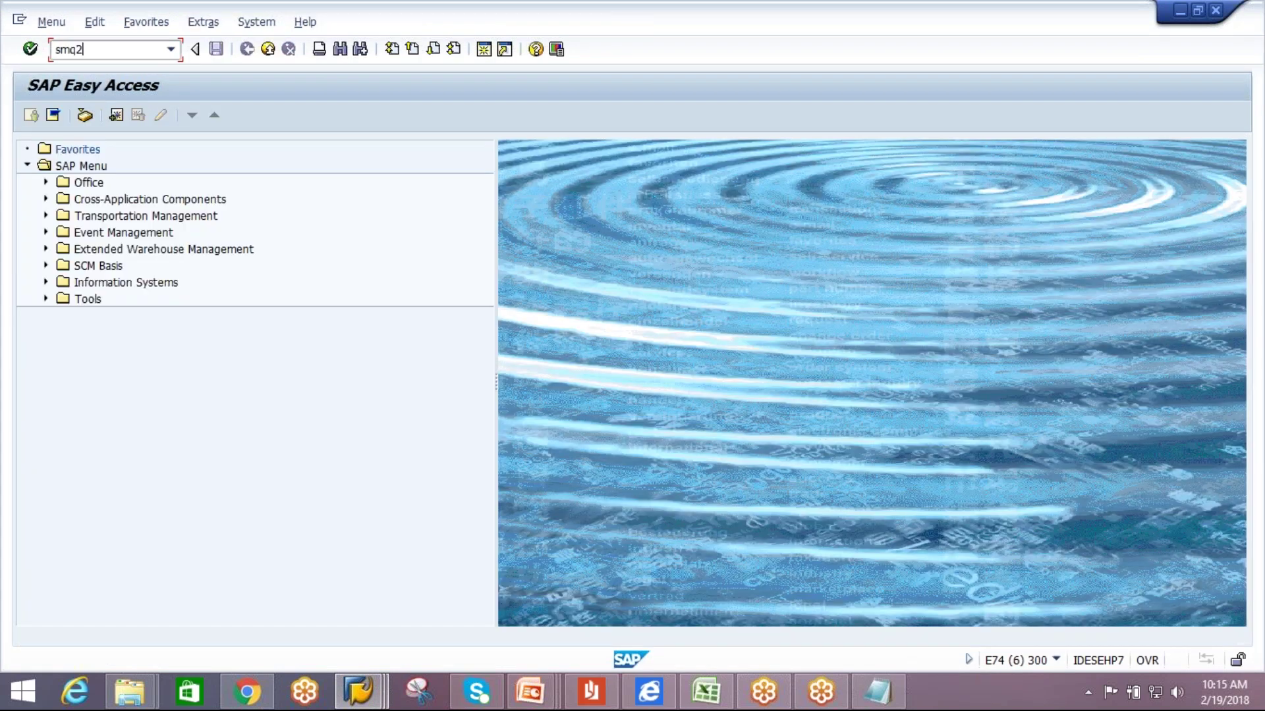
key(Return)
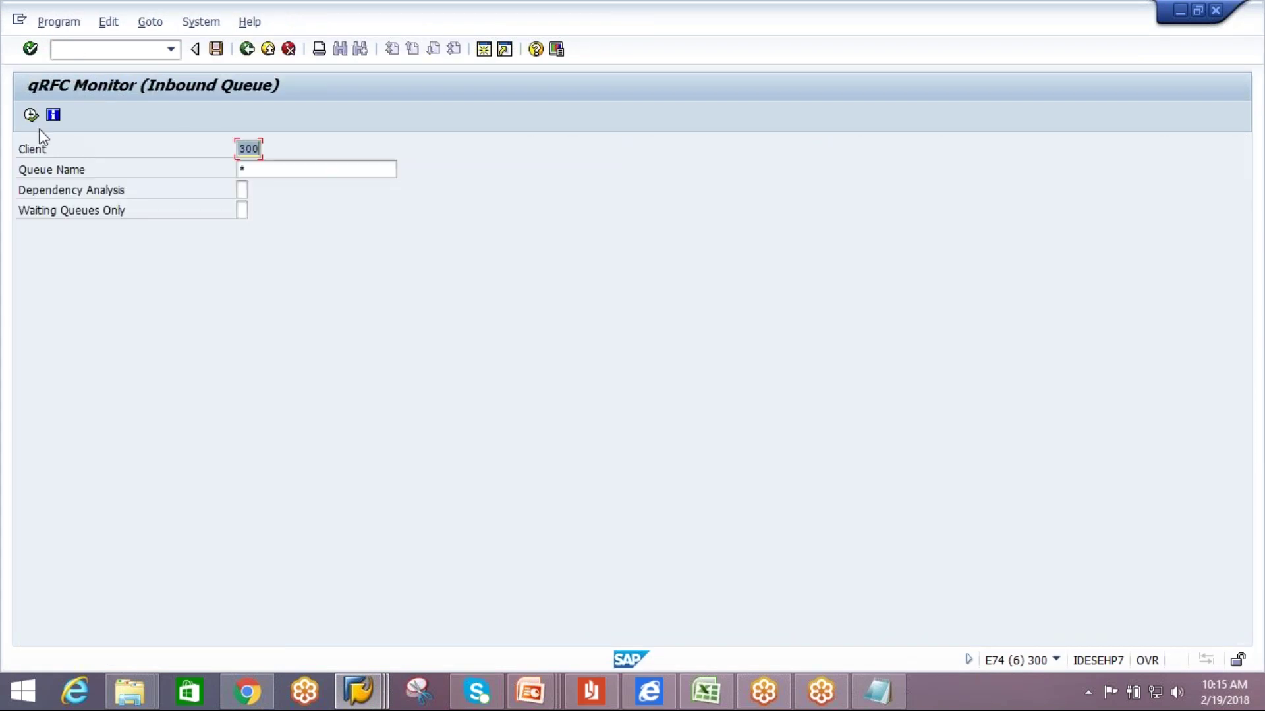
click(31, 115)
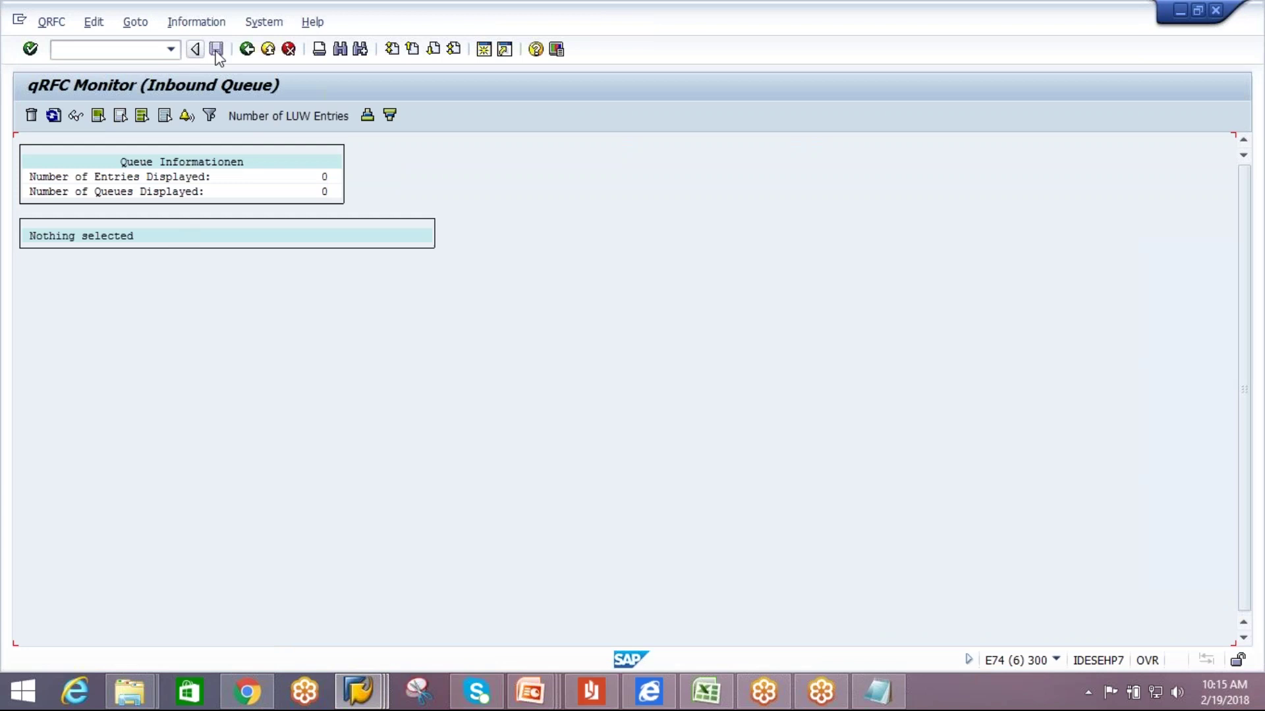
click(246, 50)
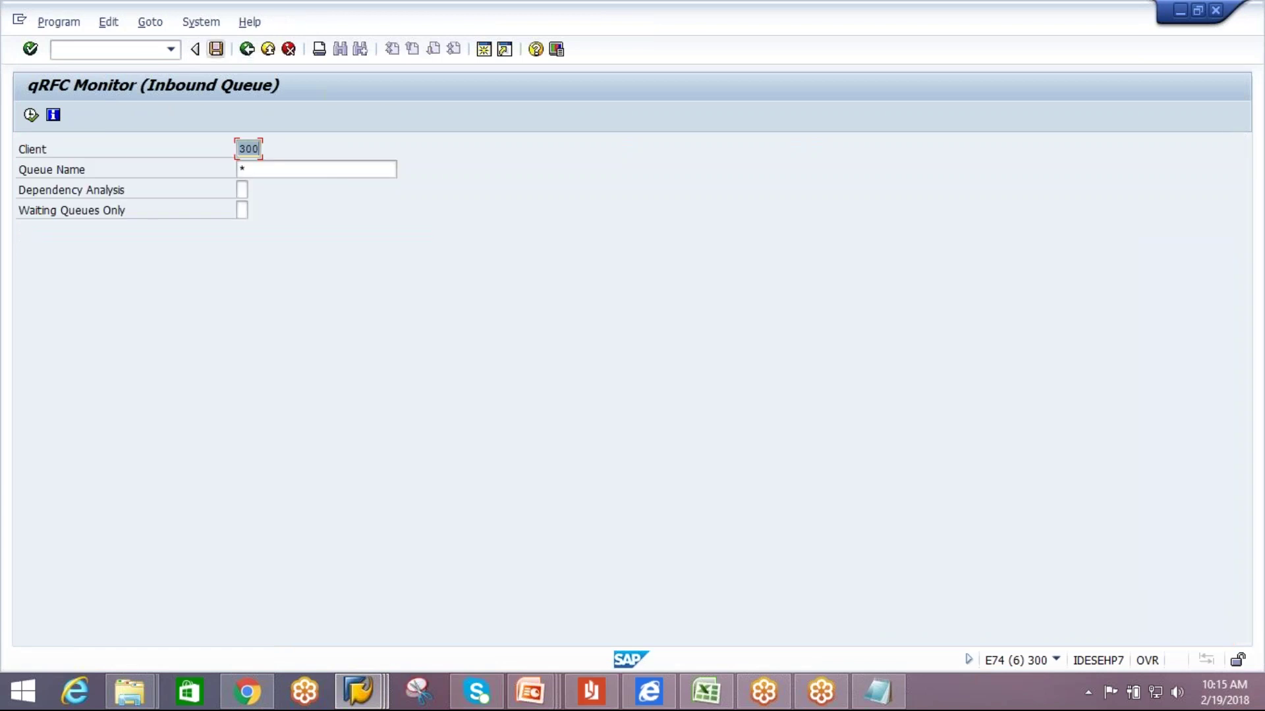
click(246, 50)
Confirm the SMQ1 outbound queue is also empty, then return to delivery 17672
text(smq1)
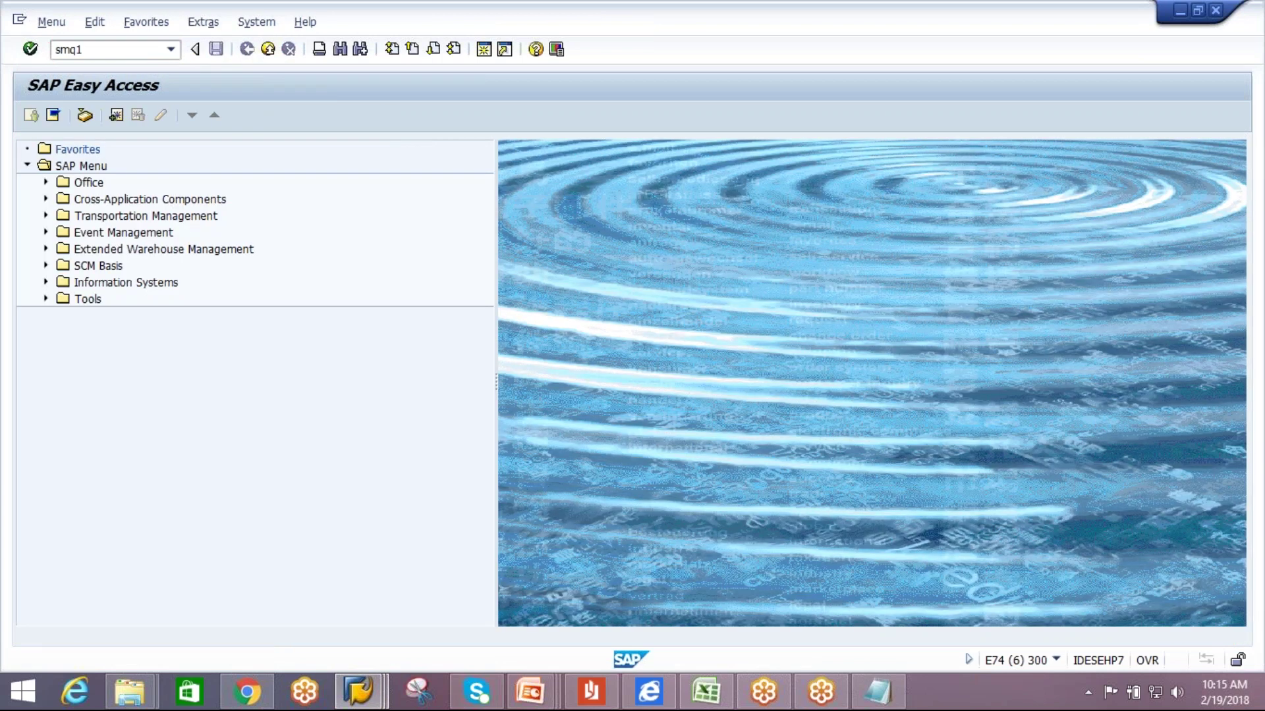
key(Return)
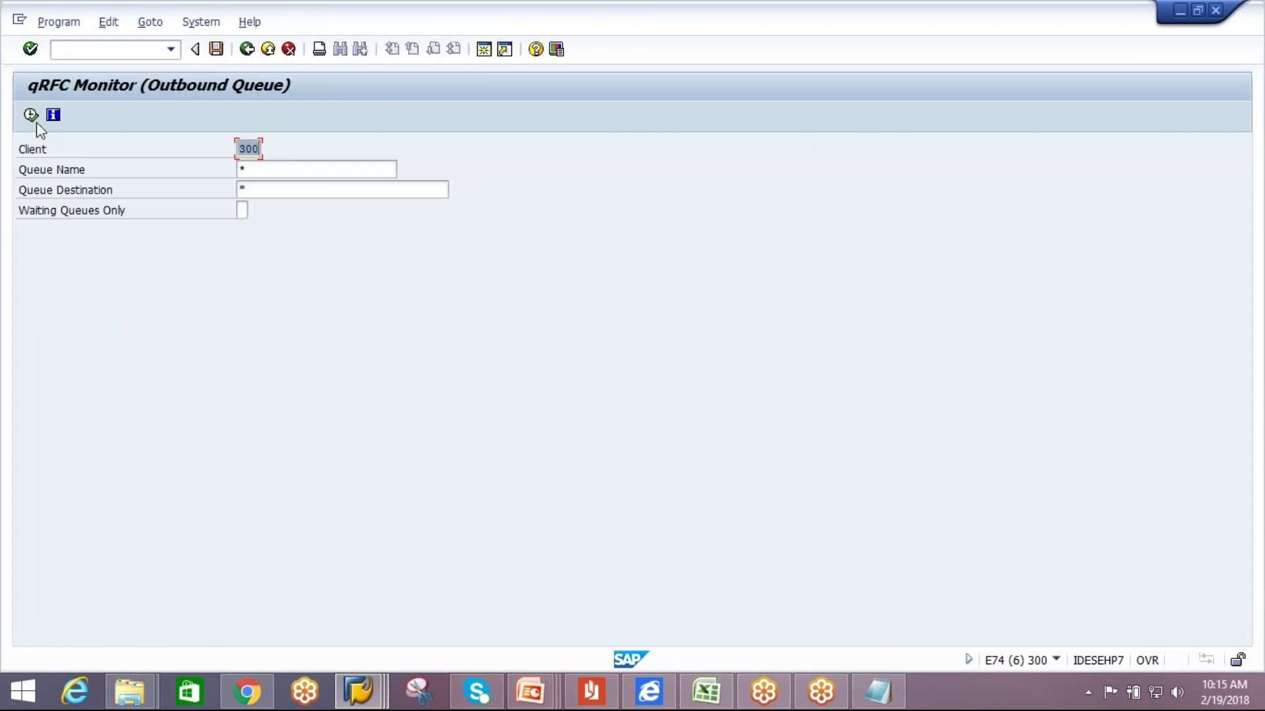
click(31, 119)
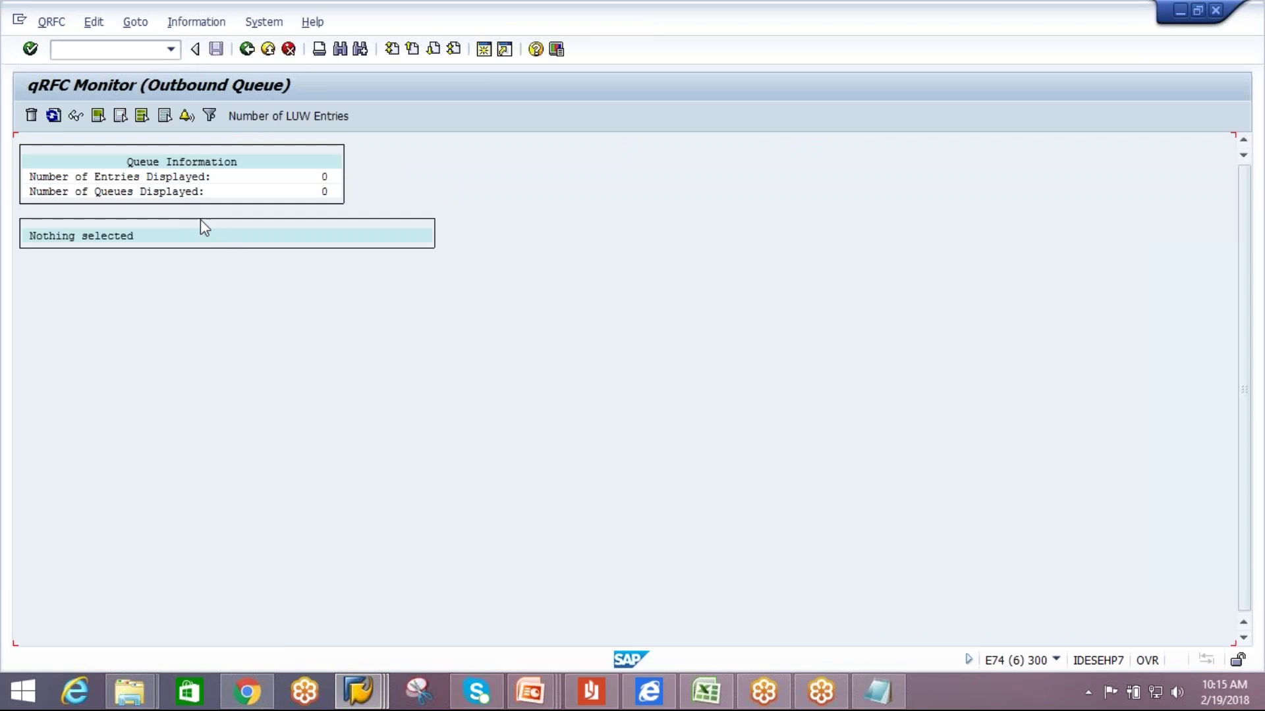
click(247, 50)
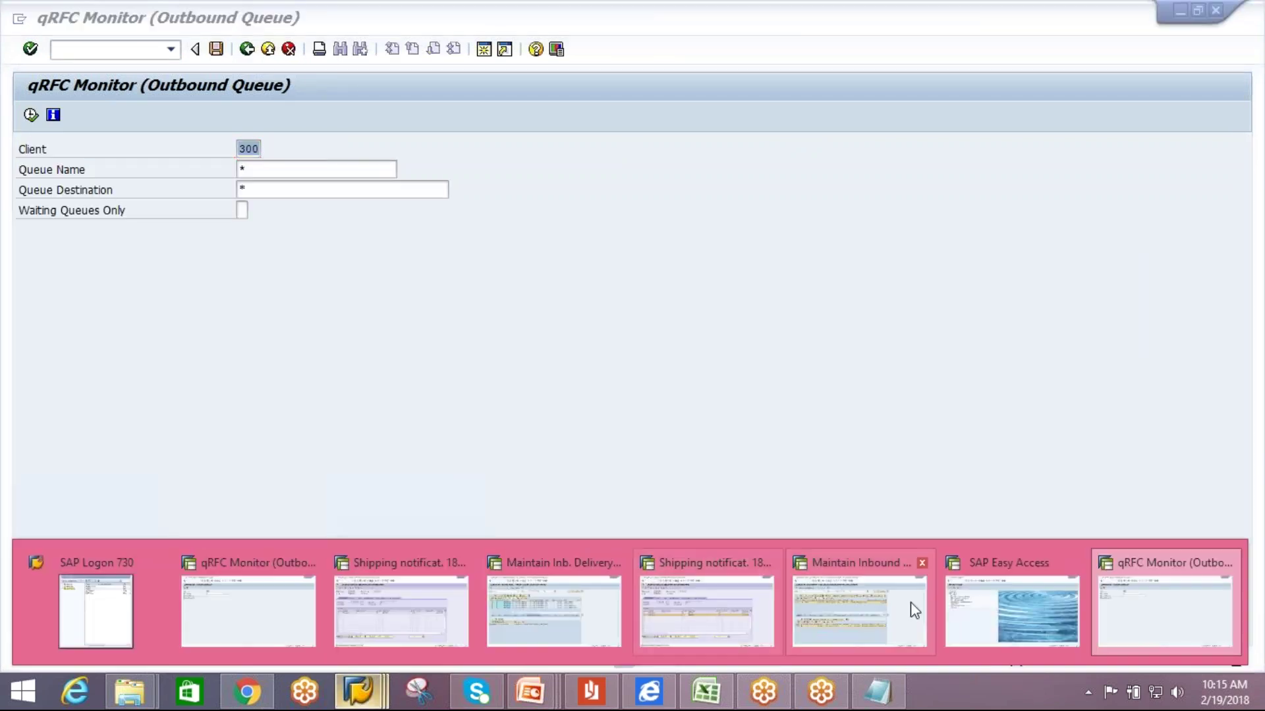
click(847, 613)
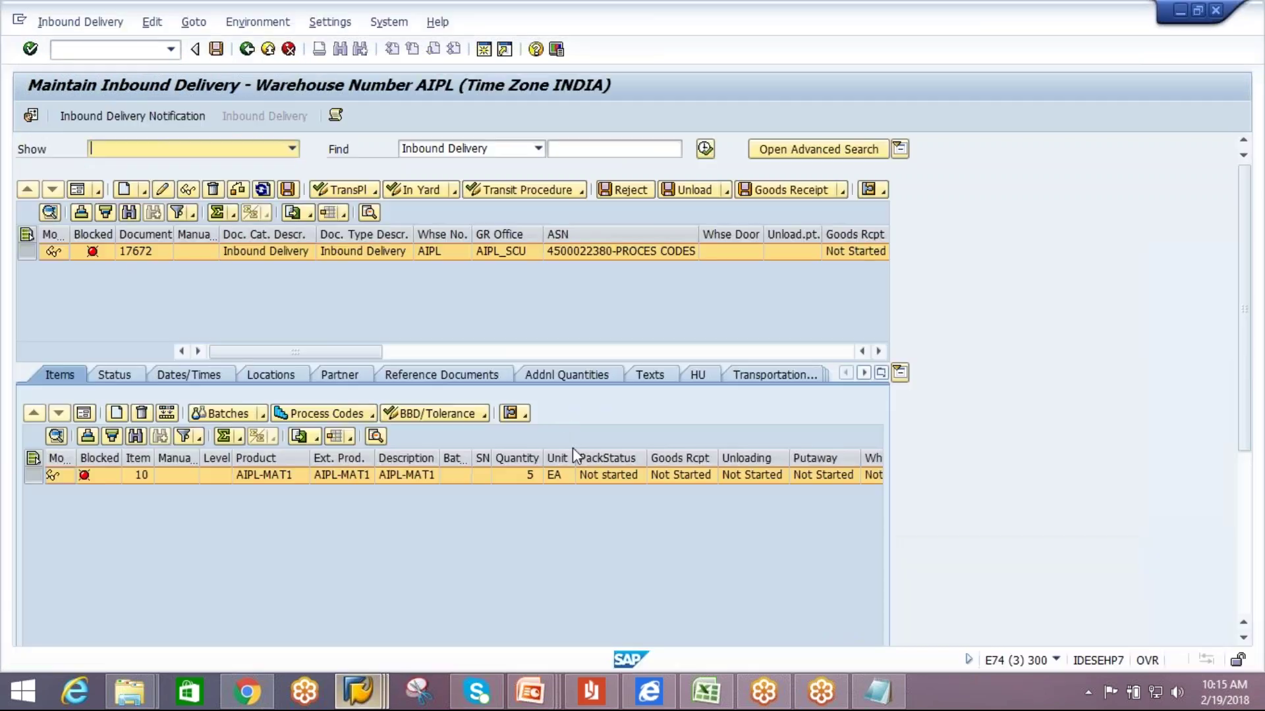
click(159, 122)
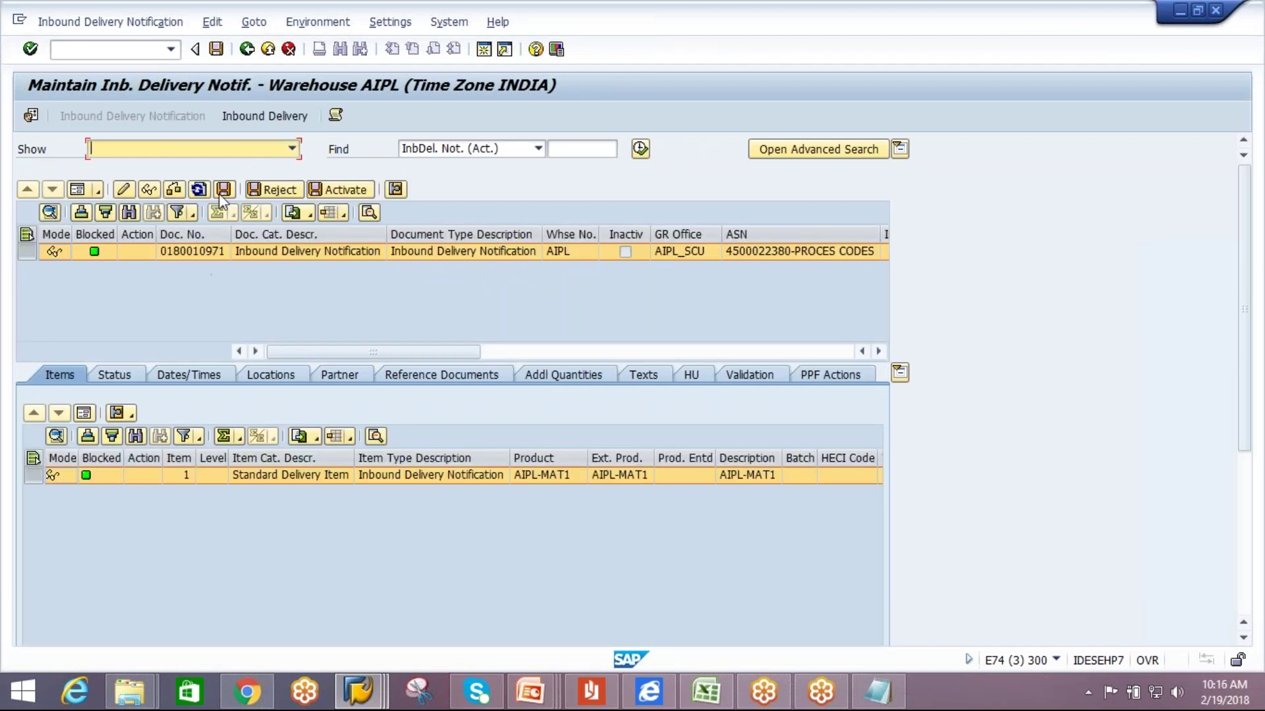
click(257, 118)
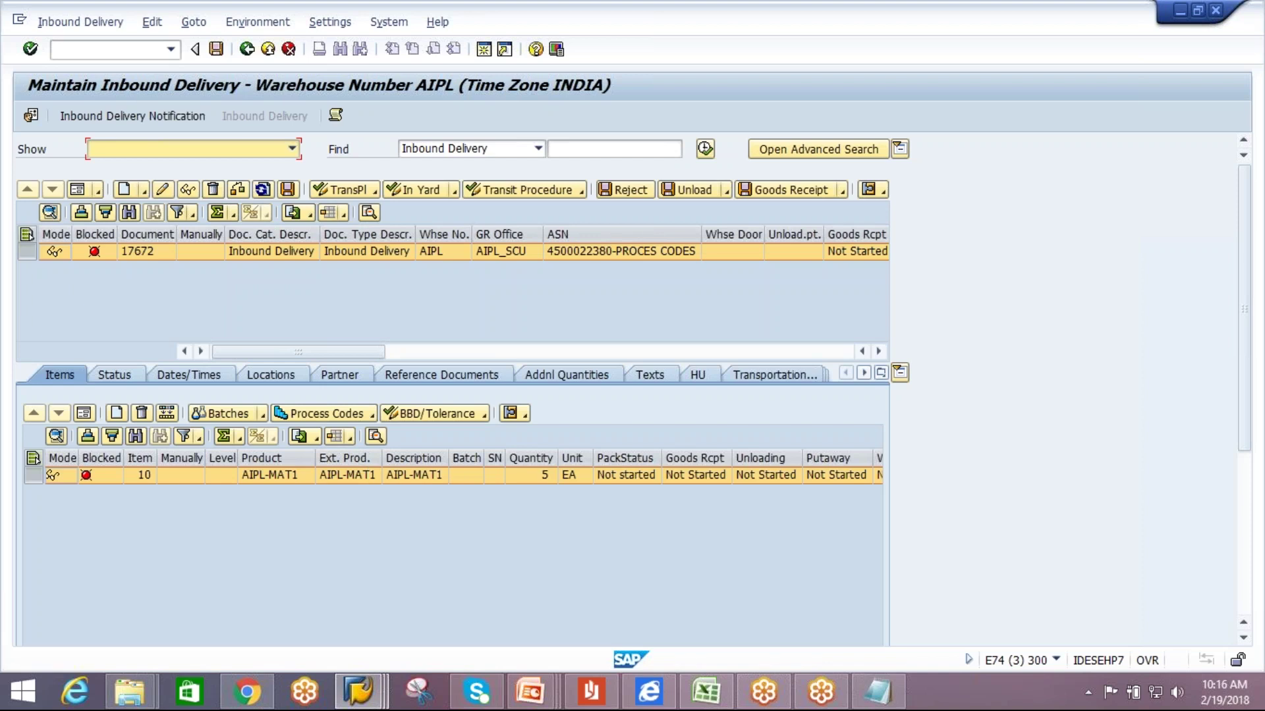
mouse_move(386, 702)
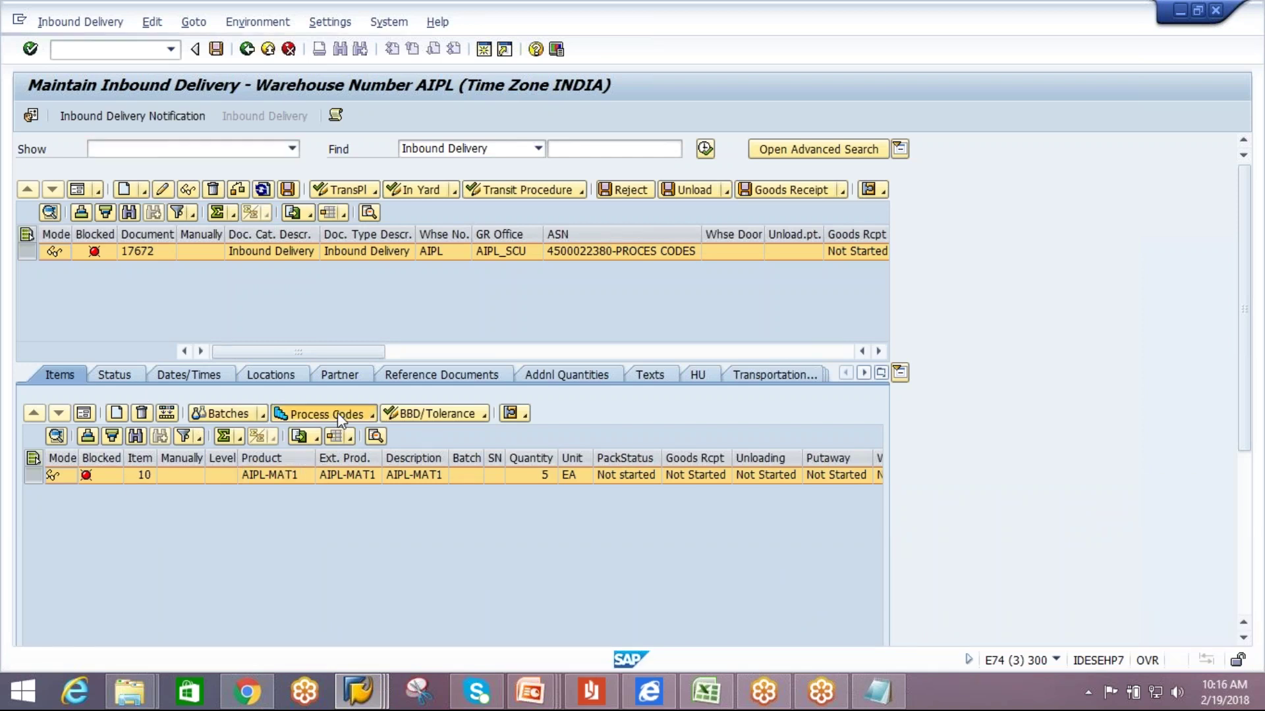
Apply process code I002 with -3 to item AIPL-MAT1 of delivery 17672, leaving 2 EA
click(337, 412)
click(362, 438)
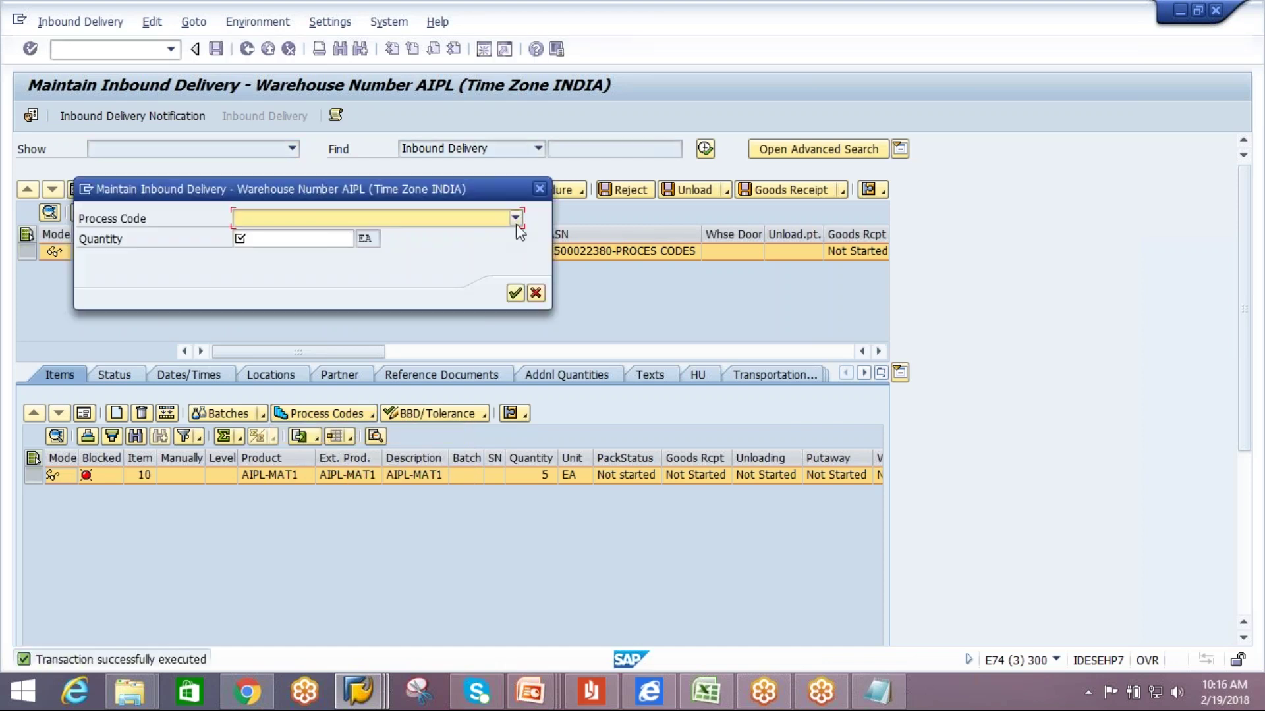
click(516, 219)
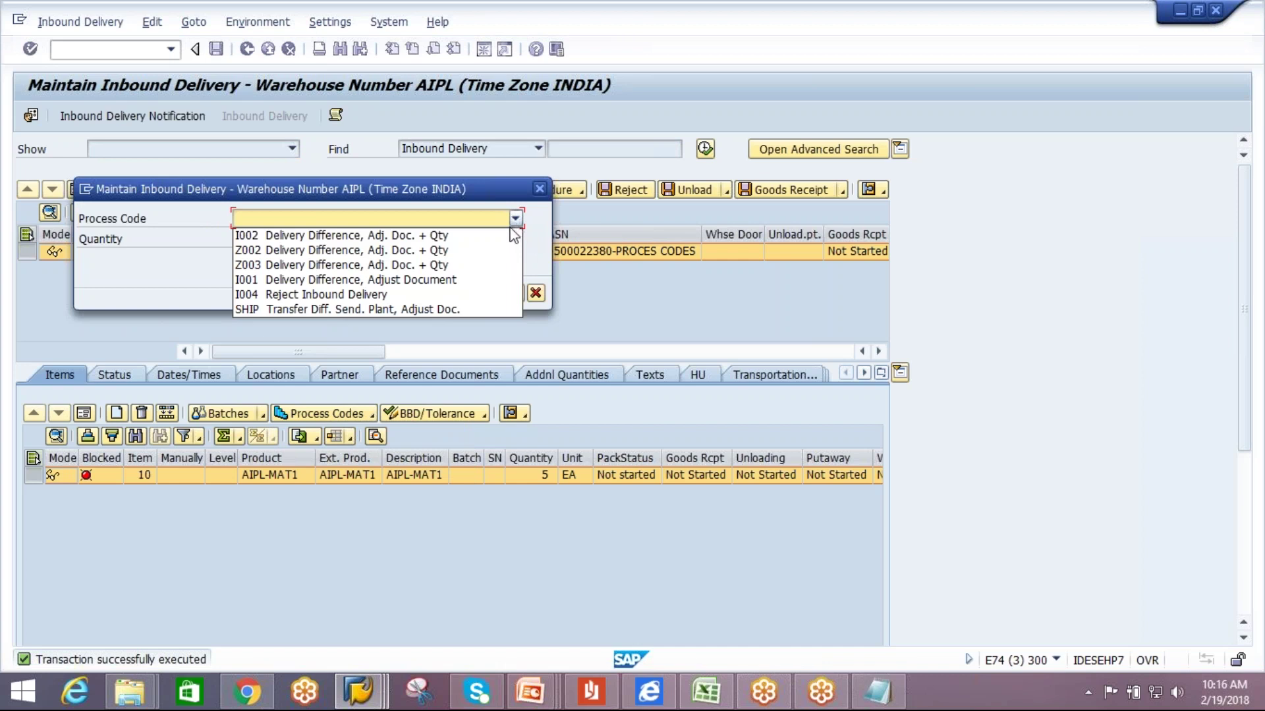
click(452, 242)
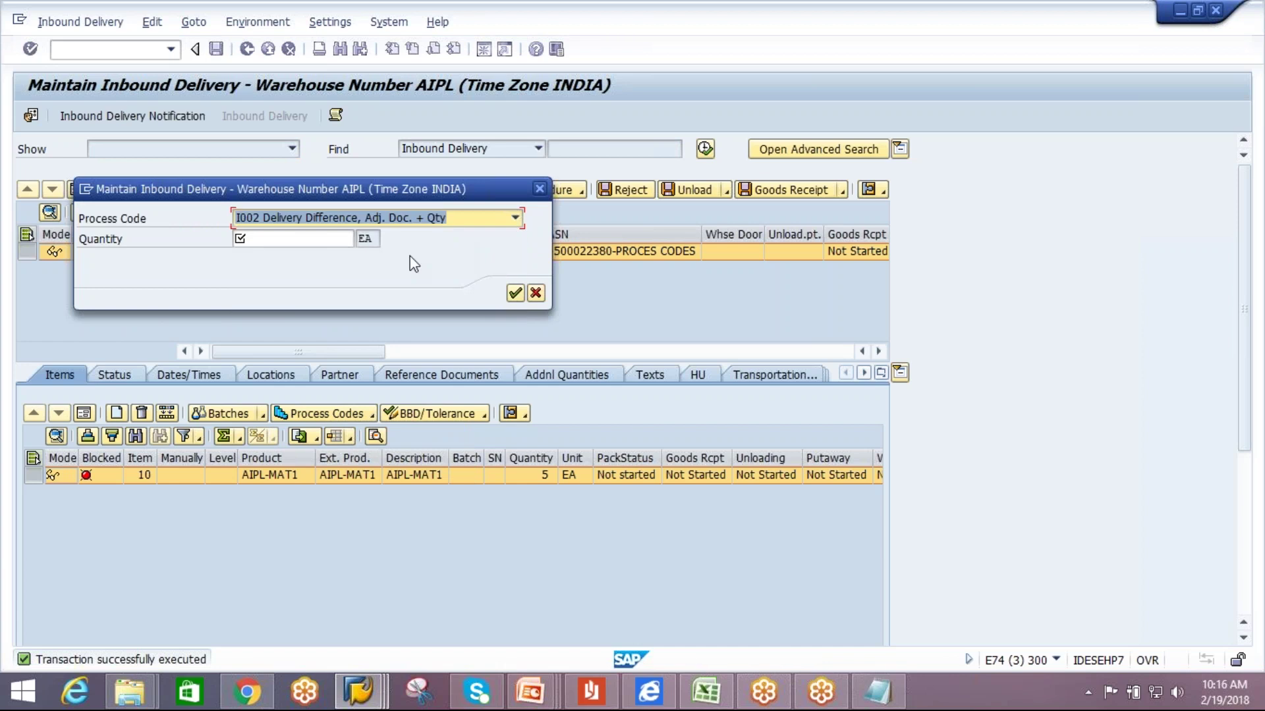
key(Tab)
text(-3)
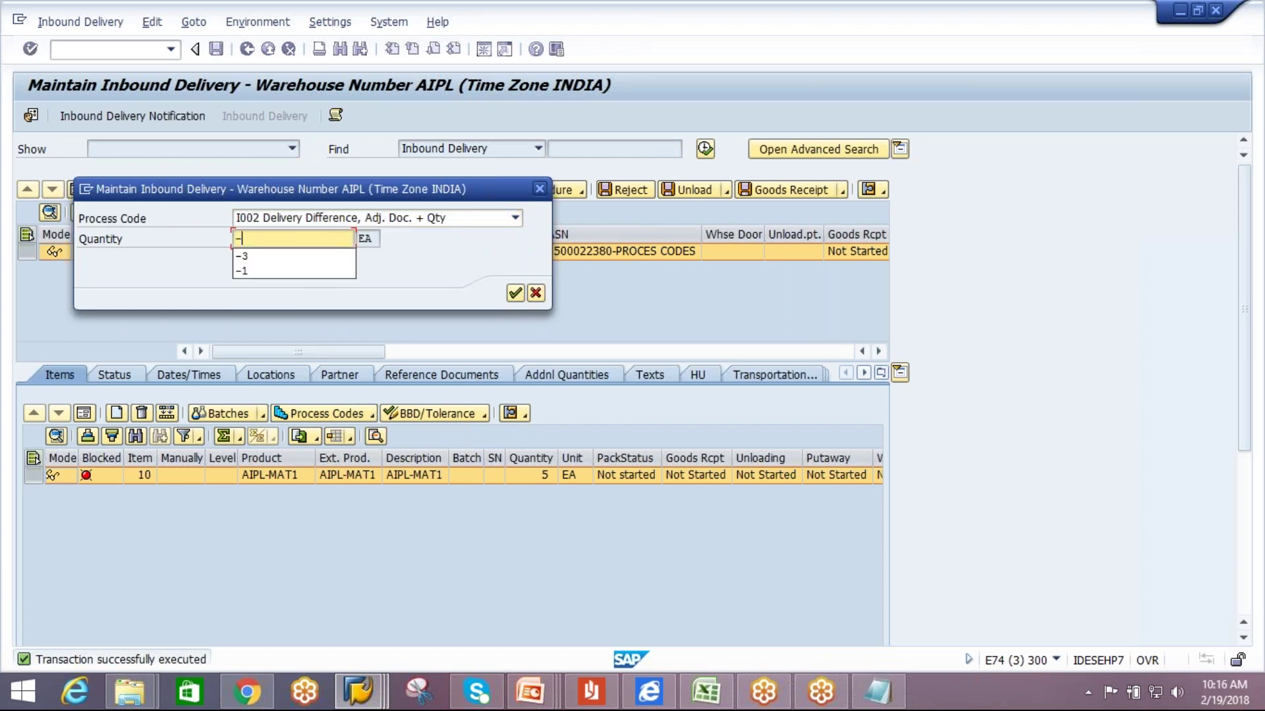
click(510, 299)
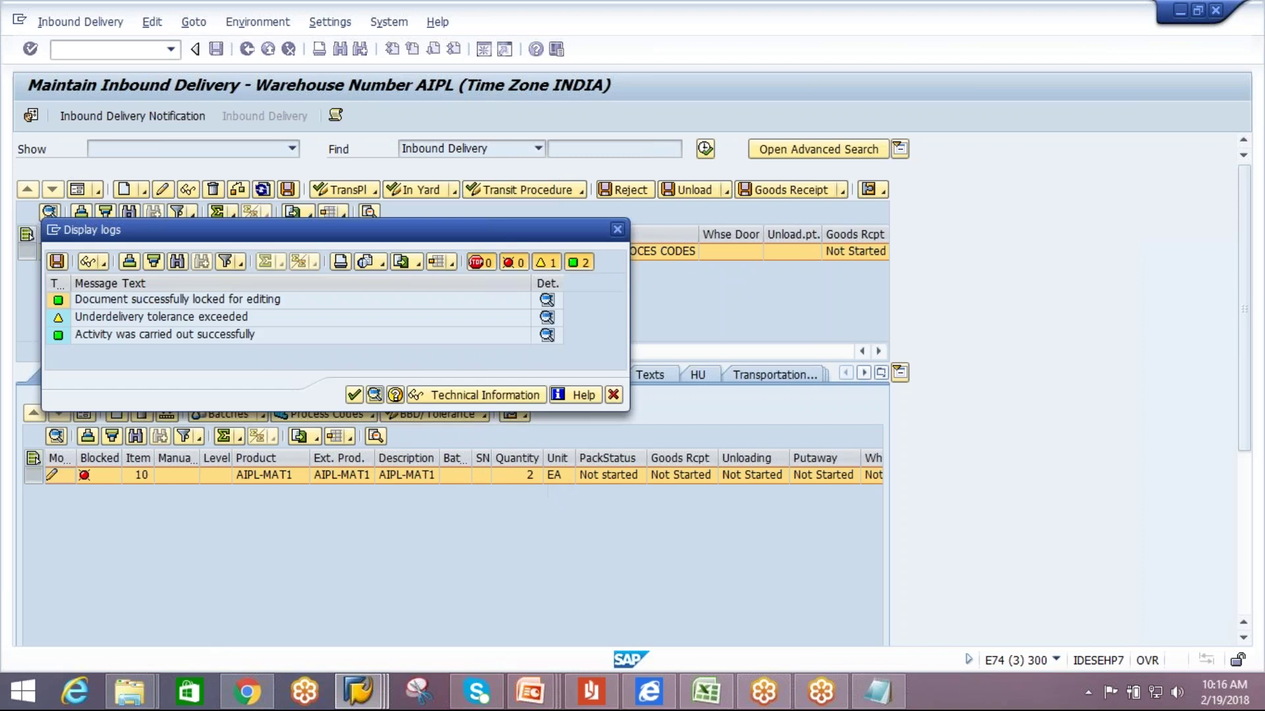
click(354, 395)
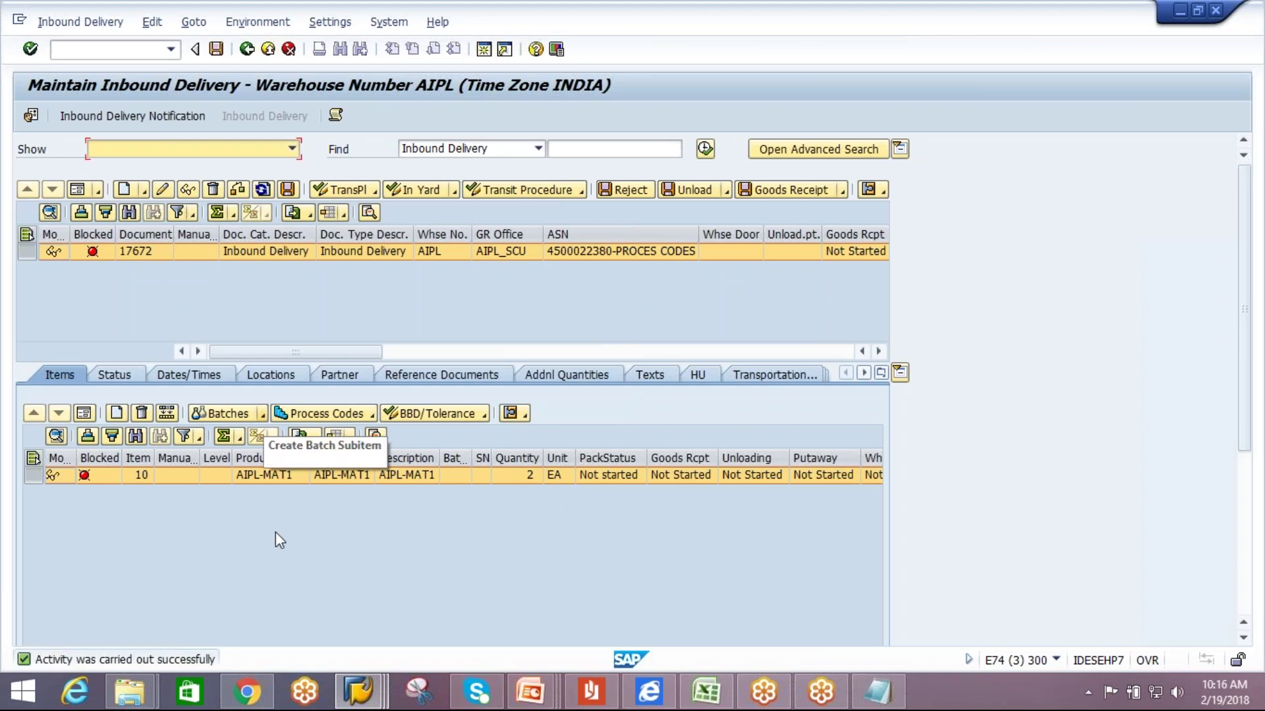
Reload shipping notification 180010971 in ERP VL33N and confirm AIPL-MAT1's delivery quantity reads 5 EA
click(359, 691)
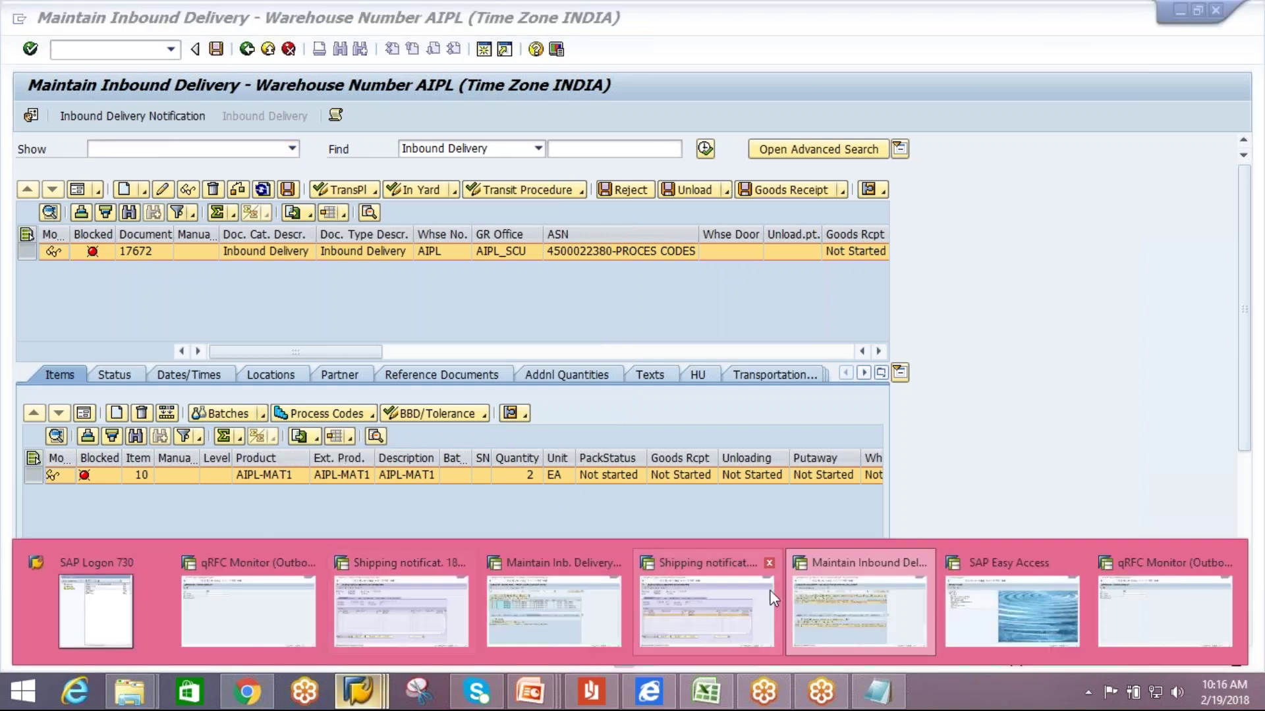
click(424, 619)
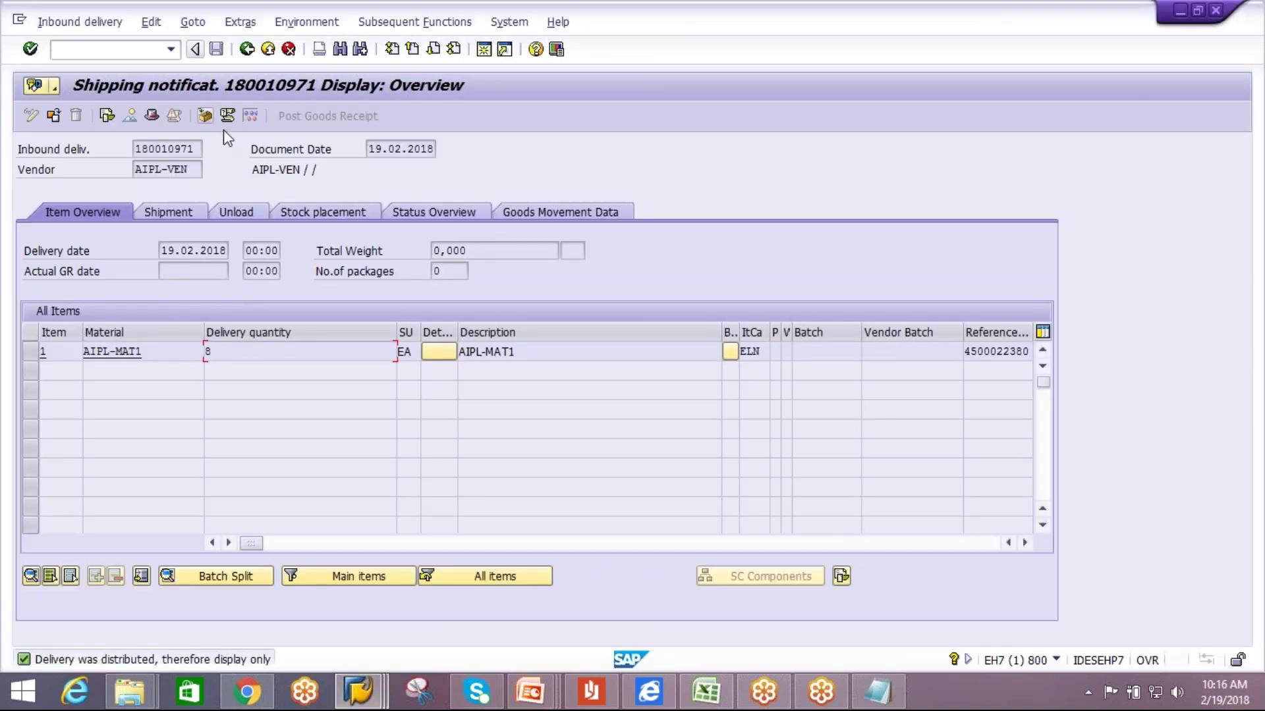
click(246, 53)
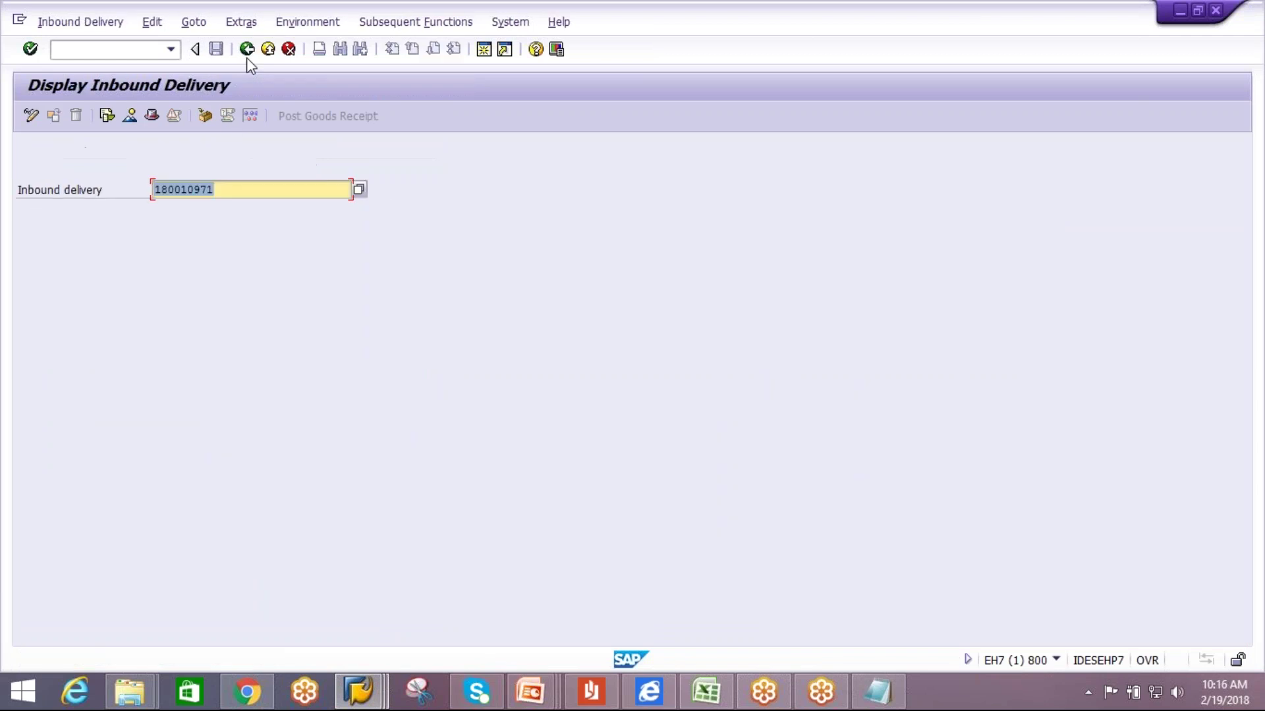
key(Return)
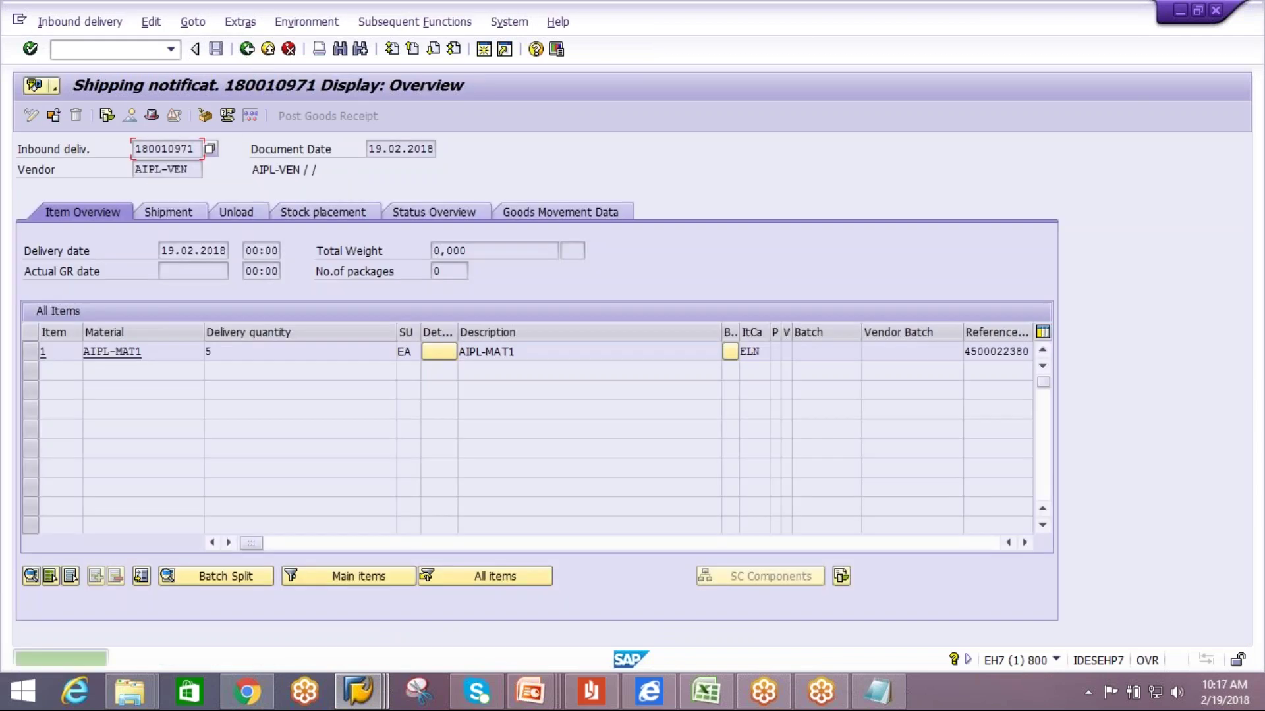
click(208, 351)
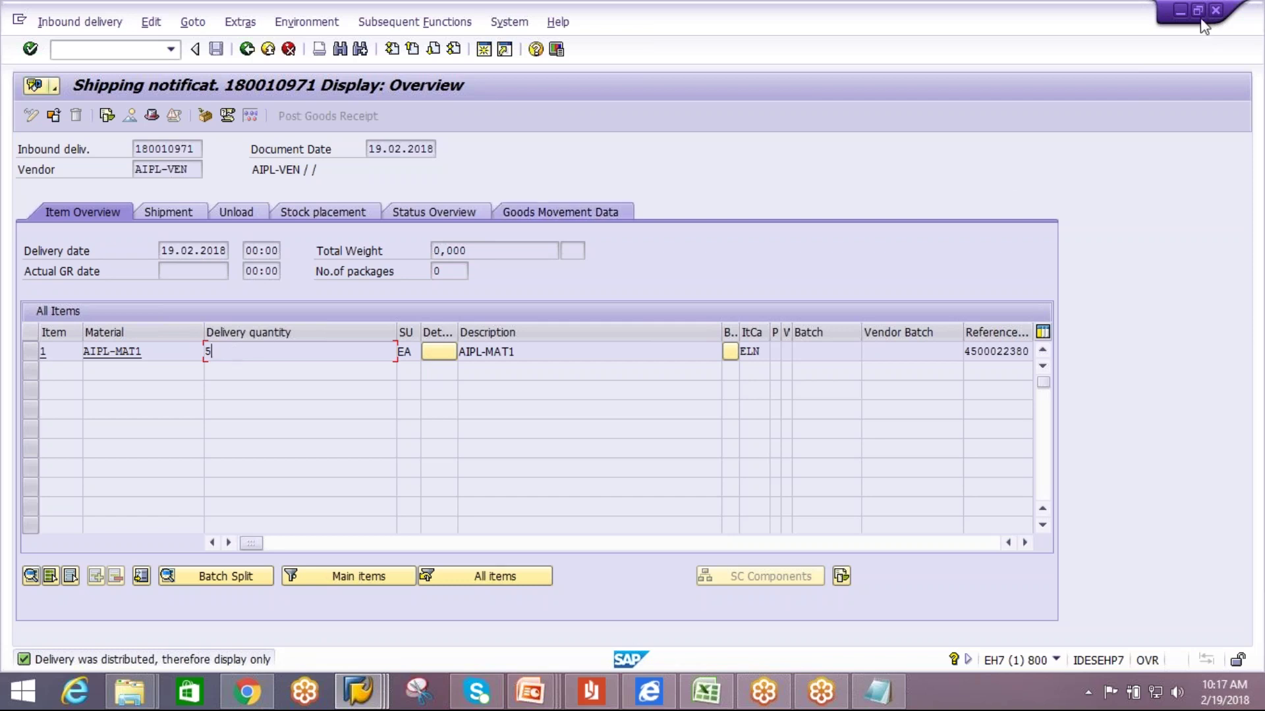
key(Return)
key(Return)
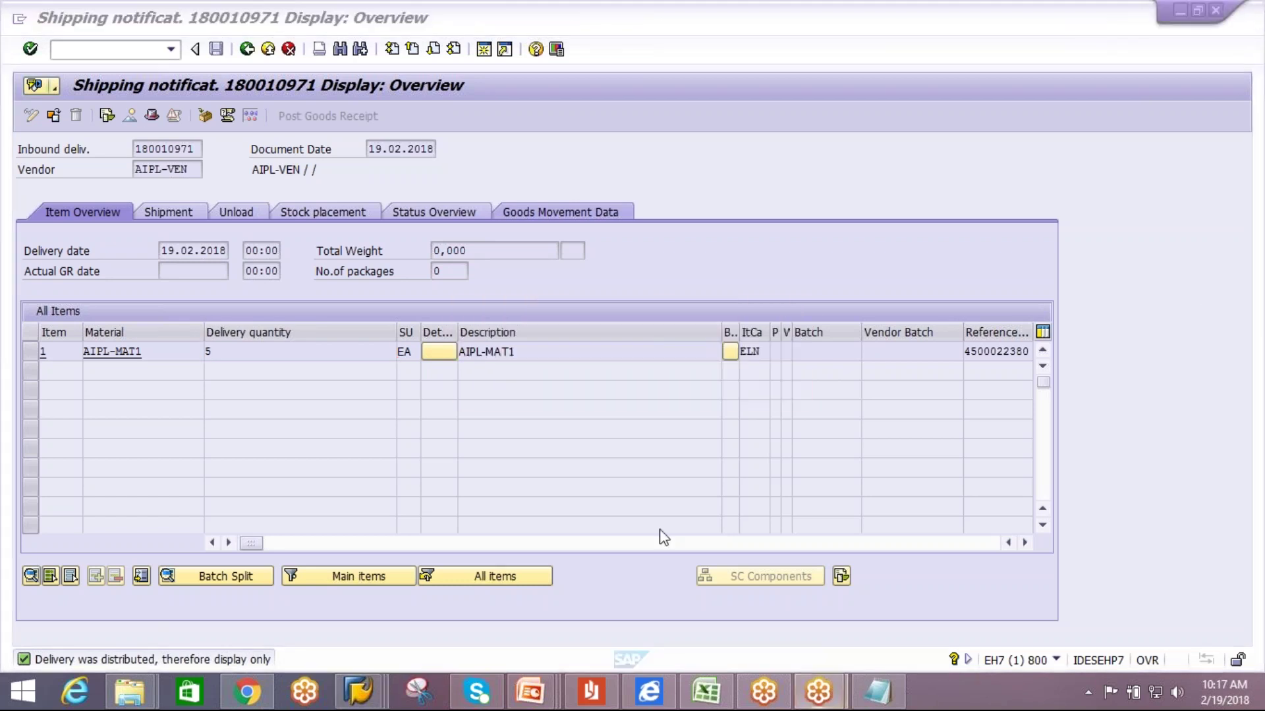